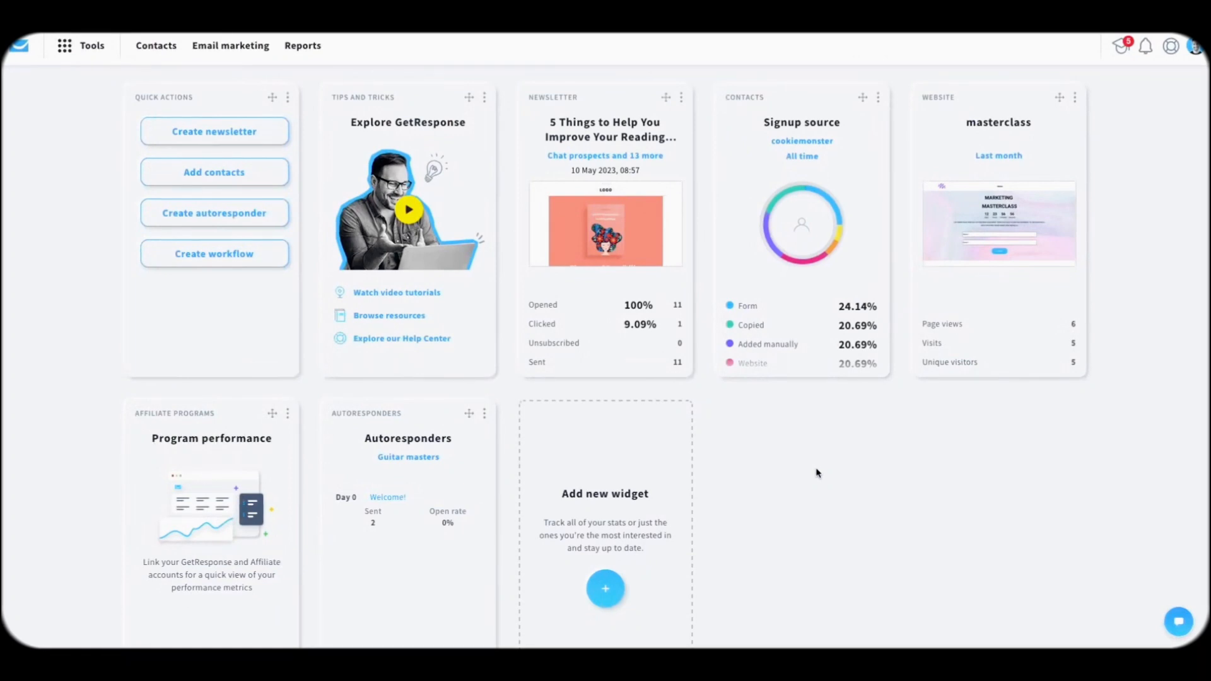
Step: Start a new email built by hand and name it 'City Guides'
left_click(209, 137)
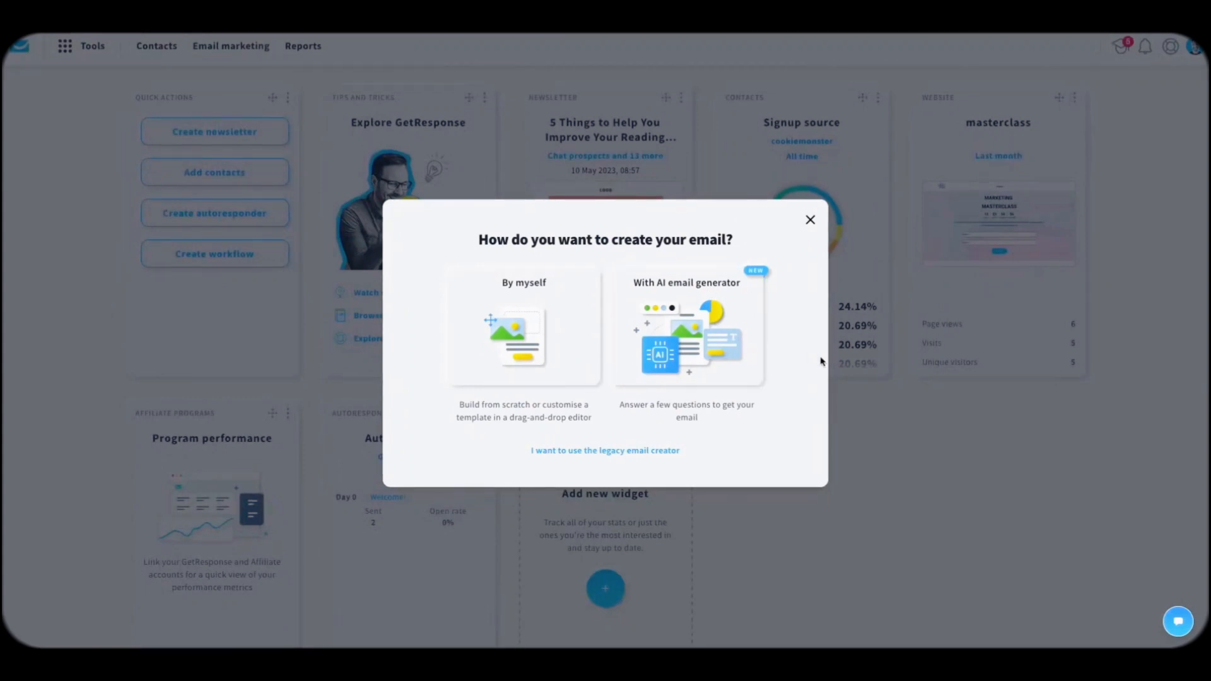
left_click(509, 334)
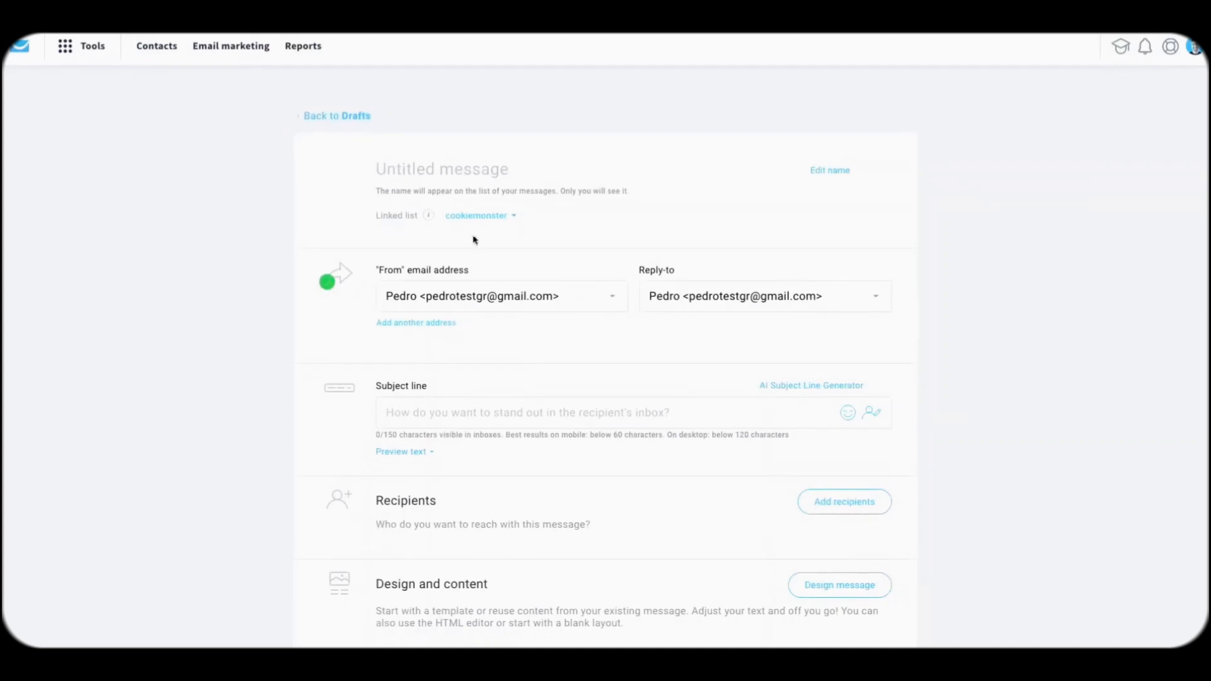
left_click(420, 169)
type("City")
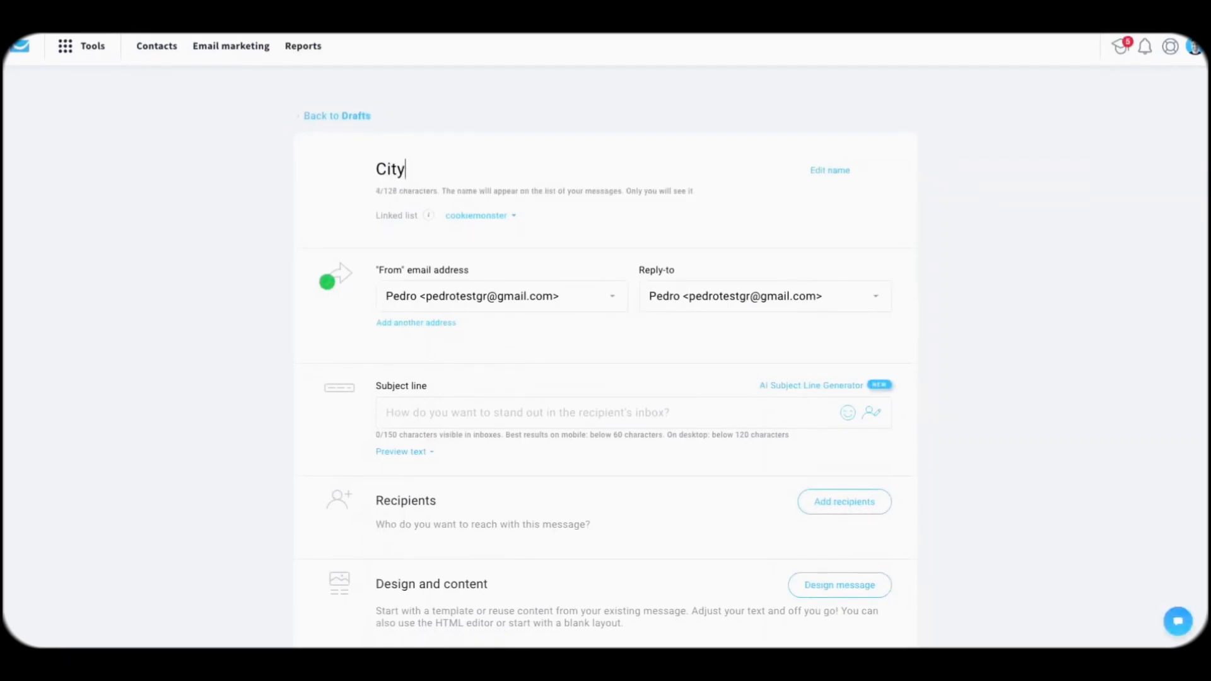
type(" Guides")
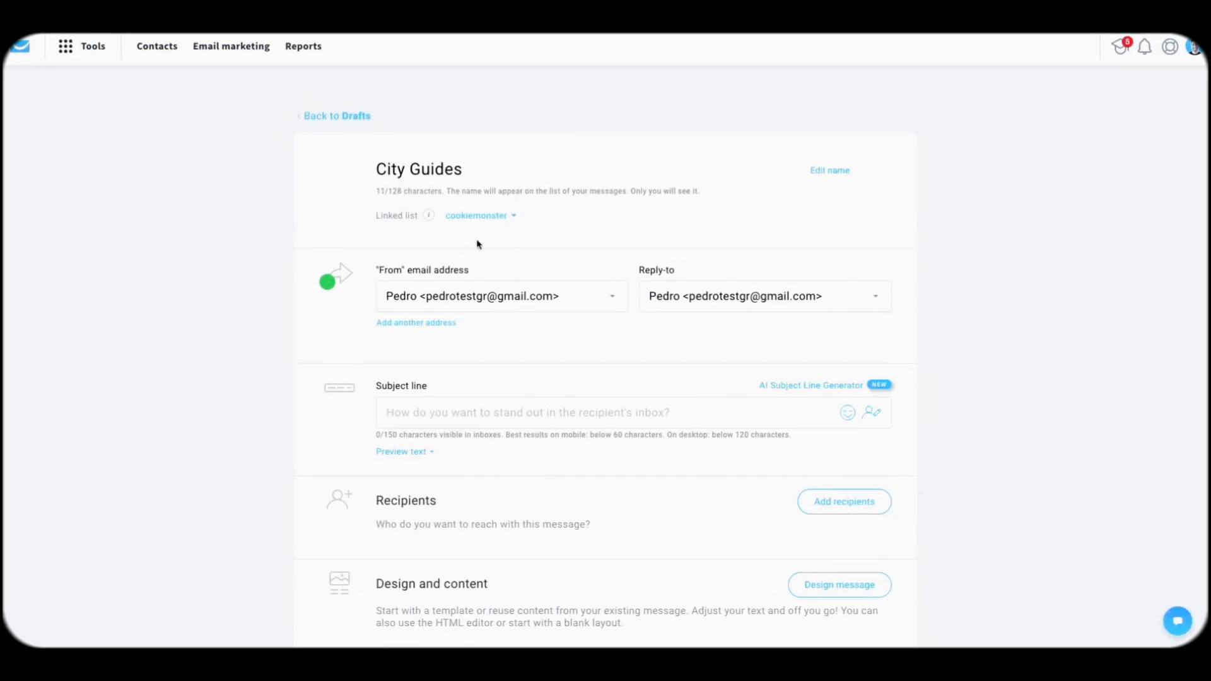
Step: Link the message to the City Guides list and review the sender settings below
left_click(506, 215)
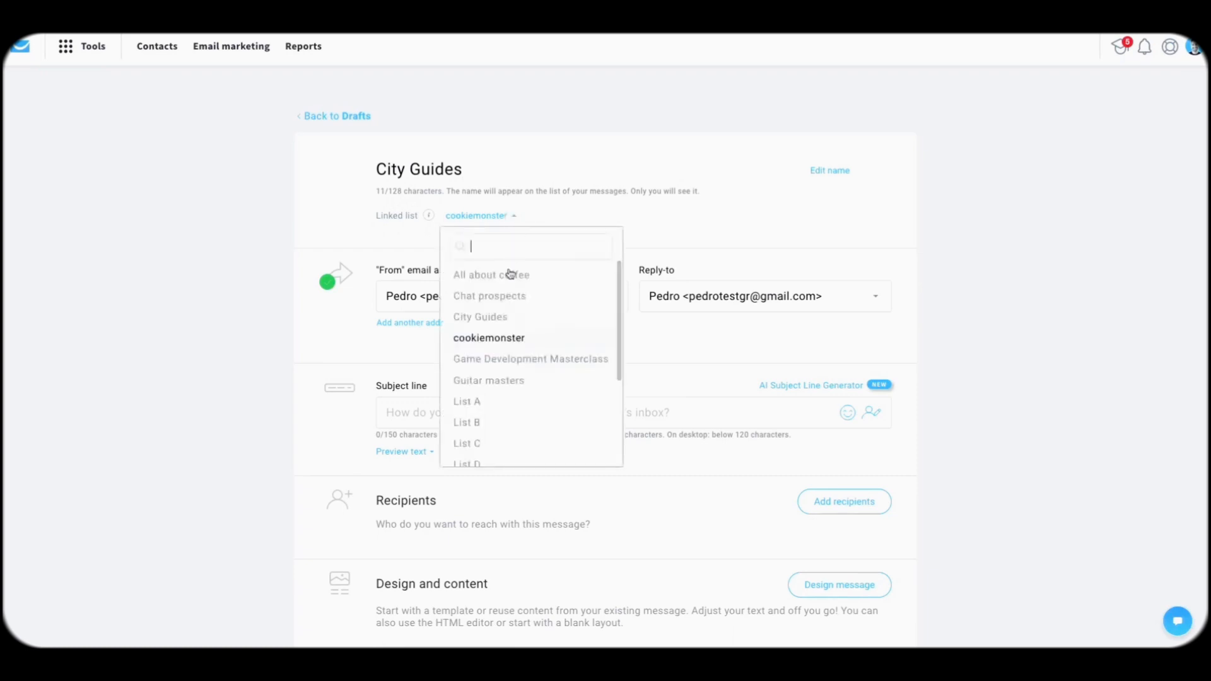
left_click(484, 318)
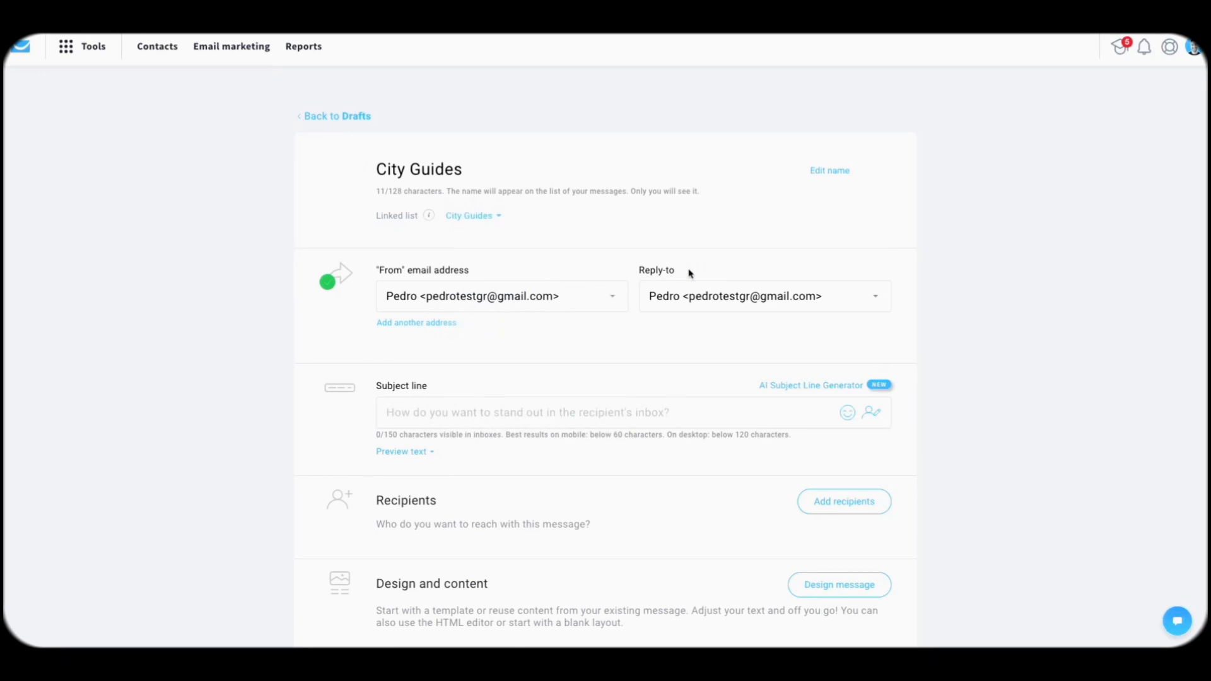
scroll(516, 238, "down", 1)
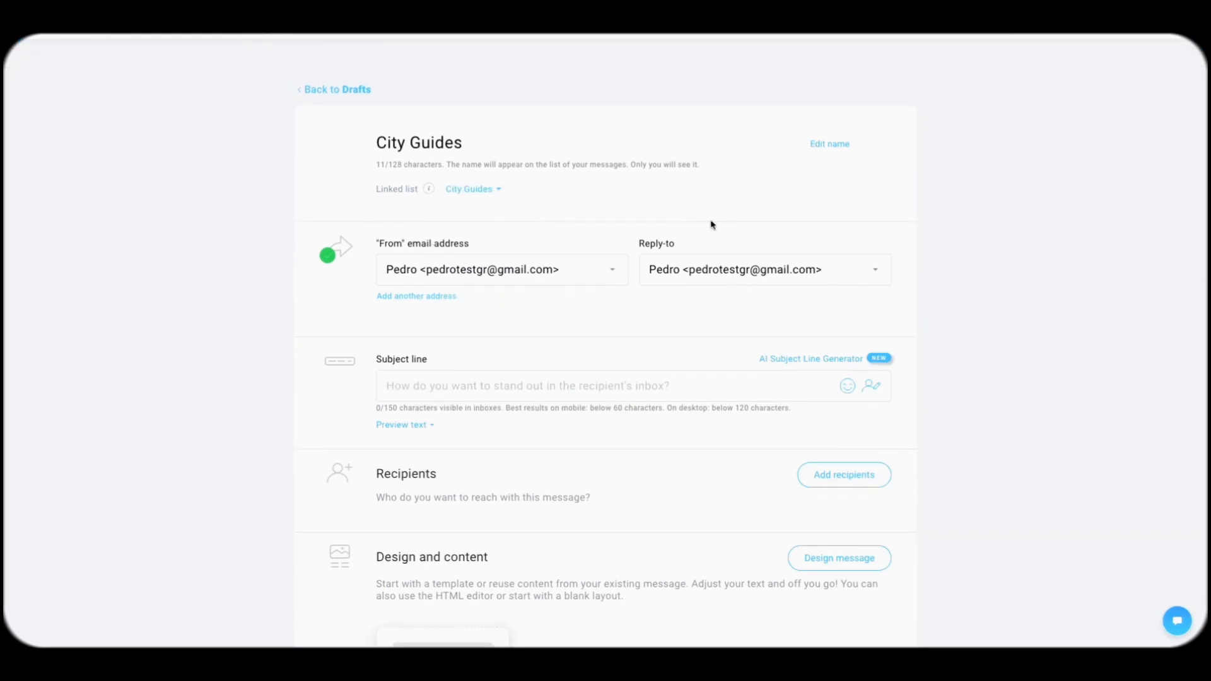
scroll(593, 391, "down", 2)
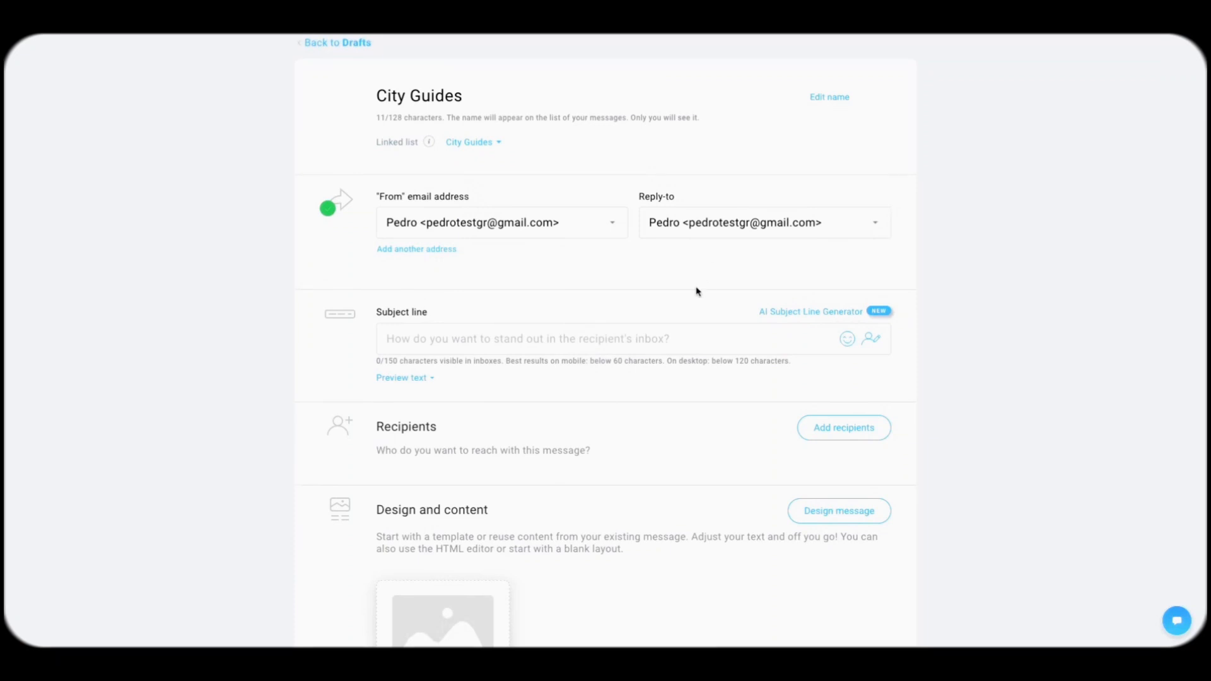
scroll(607, 239, "down", 1)
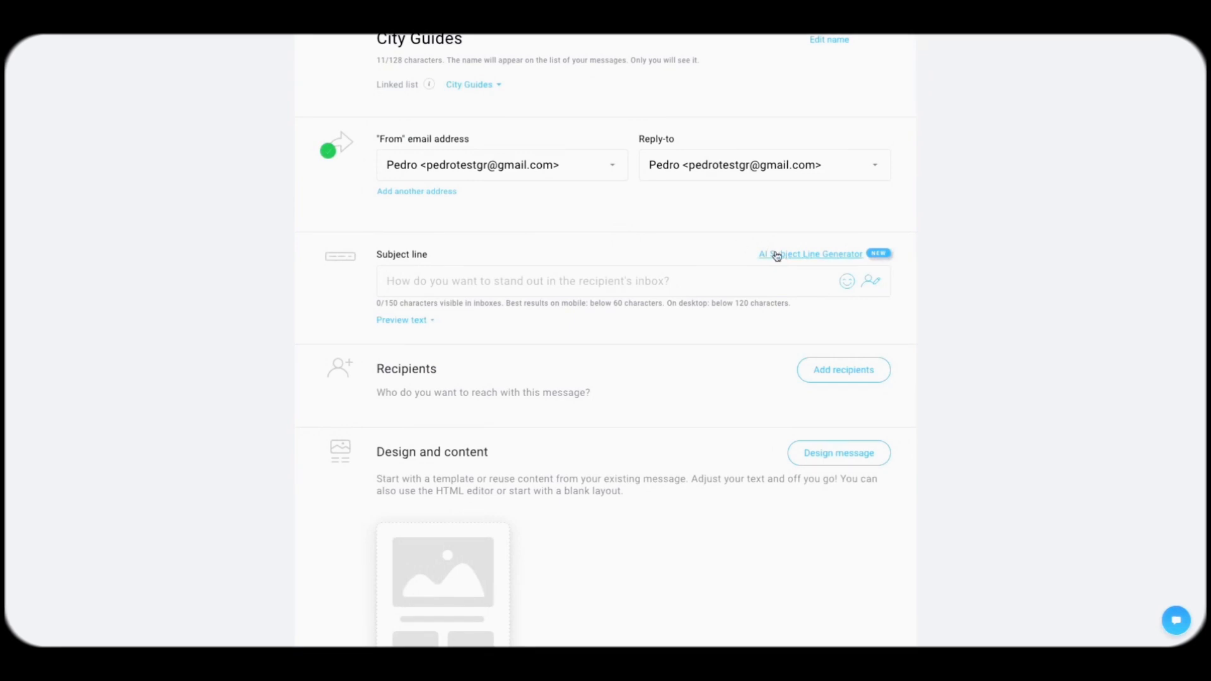
Step: Generate AI subject lines from 'free city guide, best places in Lisbon' for Tourist Destinations with emoji, and use the first
left_click(776, 255)
left_click(647, 244)
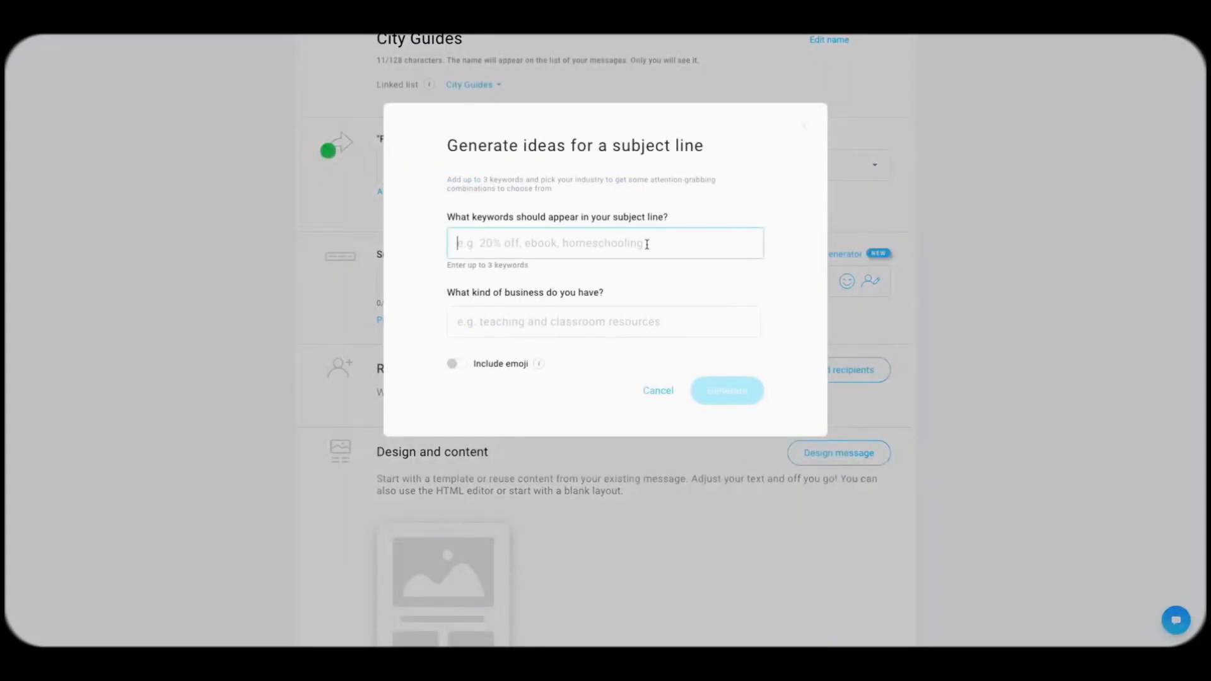
type("free c")
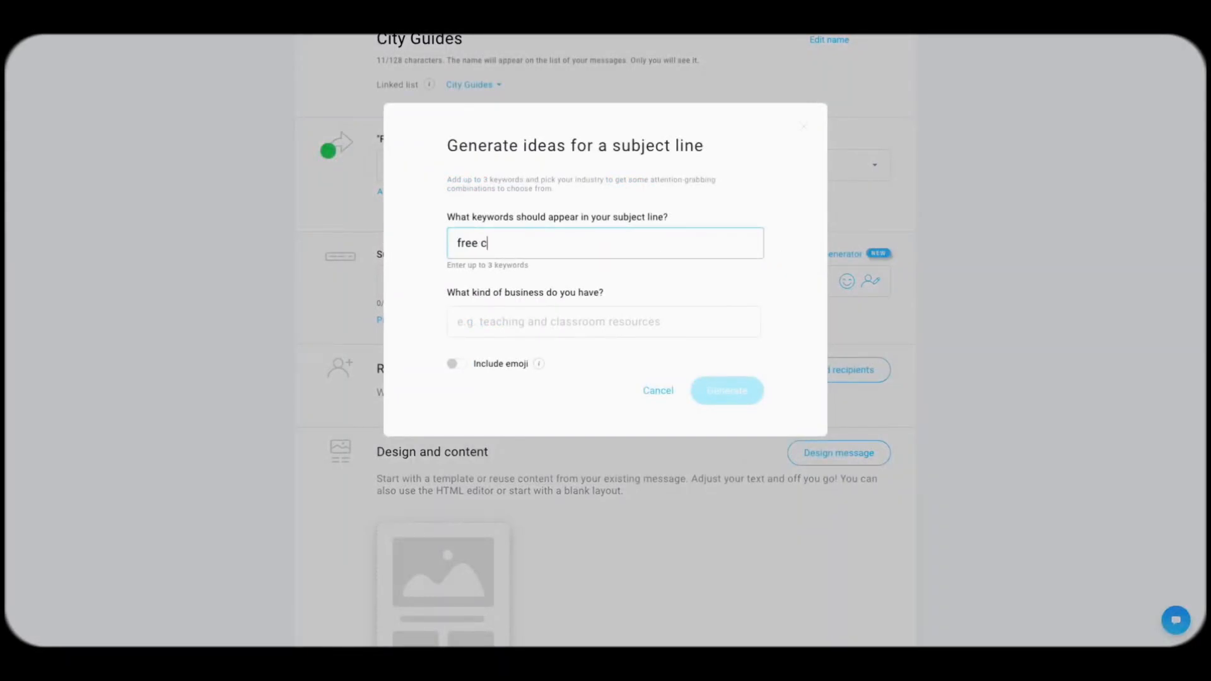
type("ity guide, best places in L")
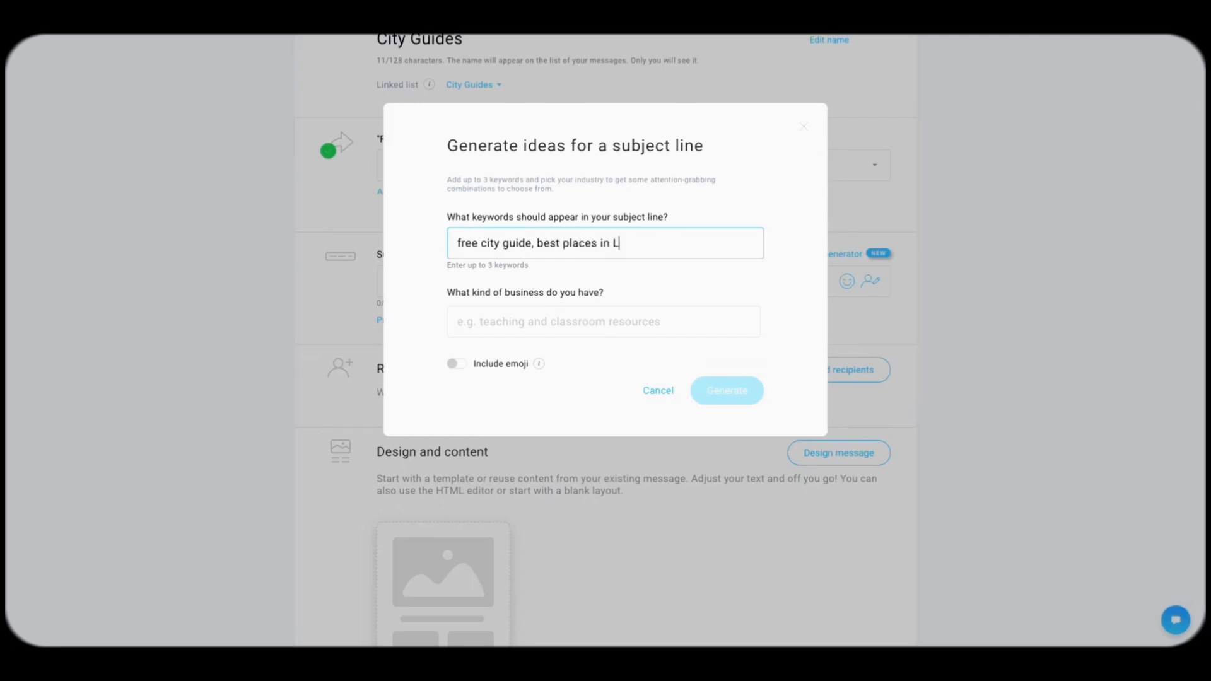
type("isbon")
left_click(549, 313)
type("travel")
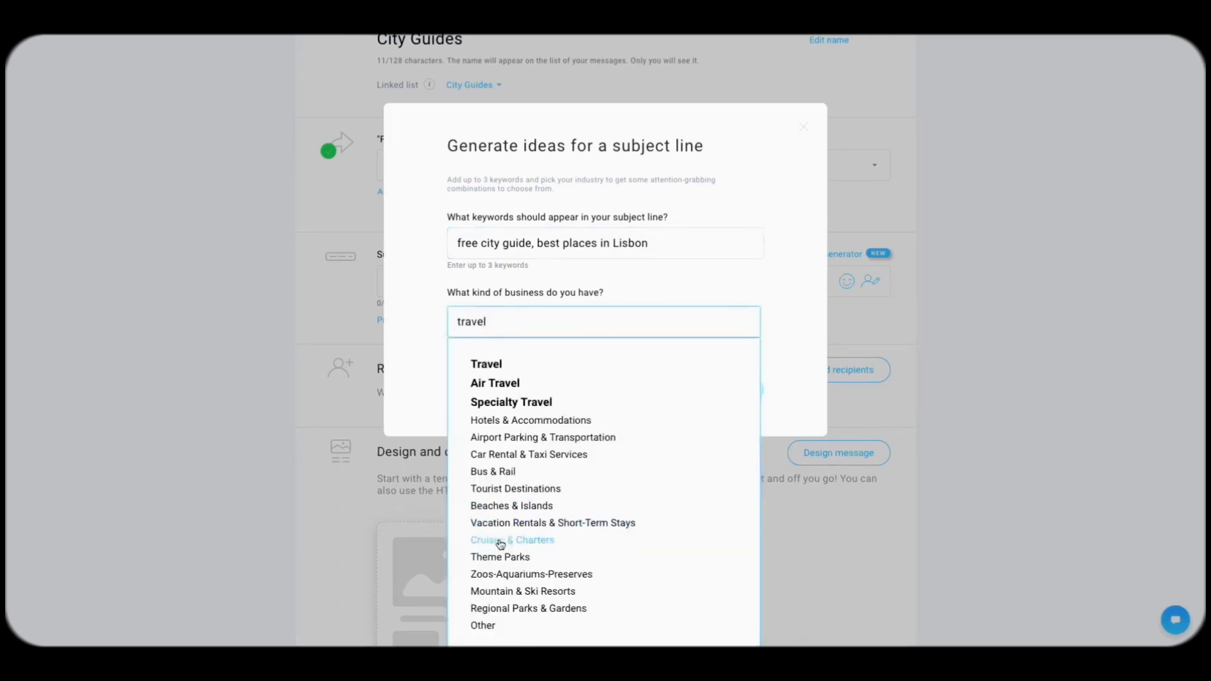
left_click(505, 490)
left_click(452, 365)
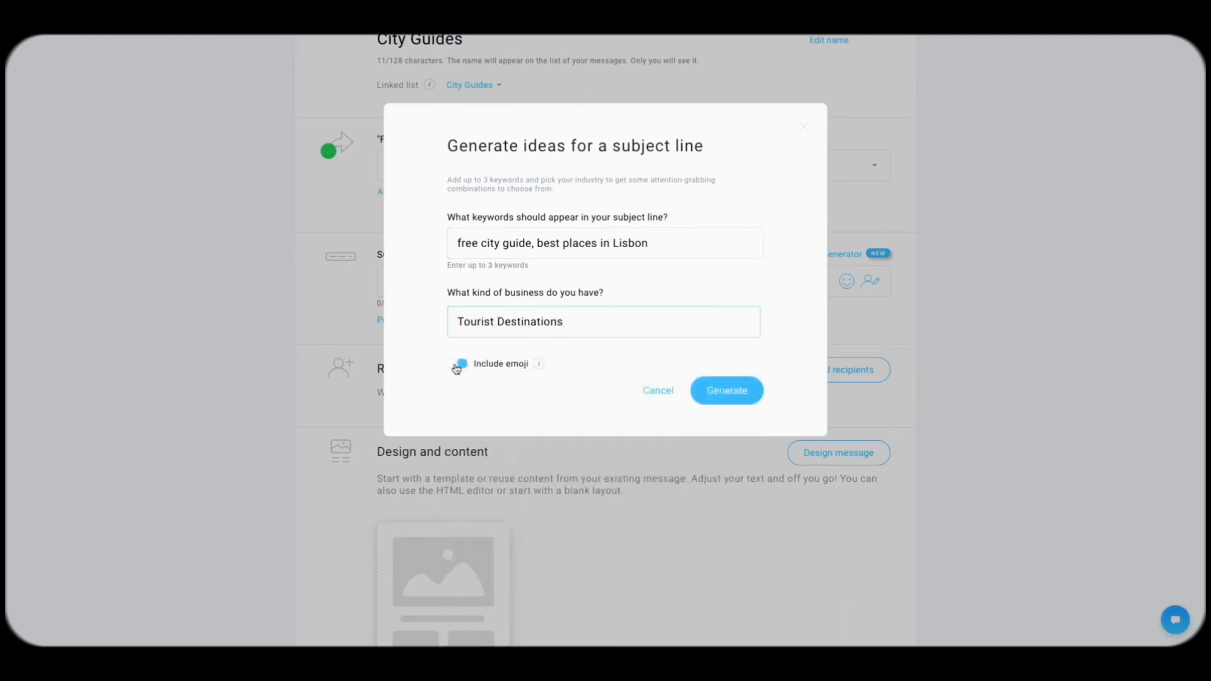
left_click(743, 393)
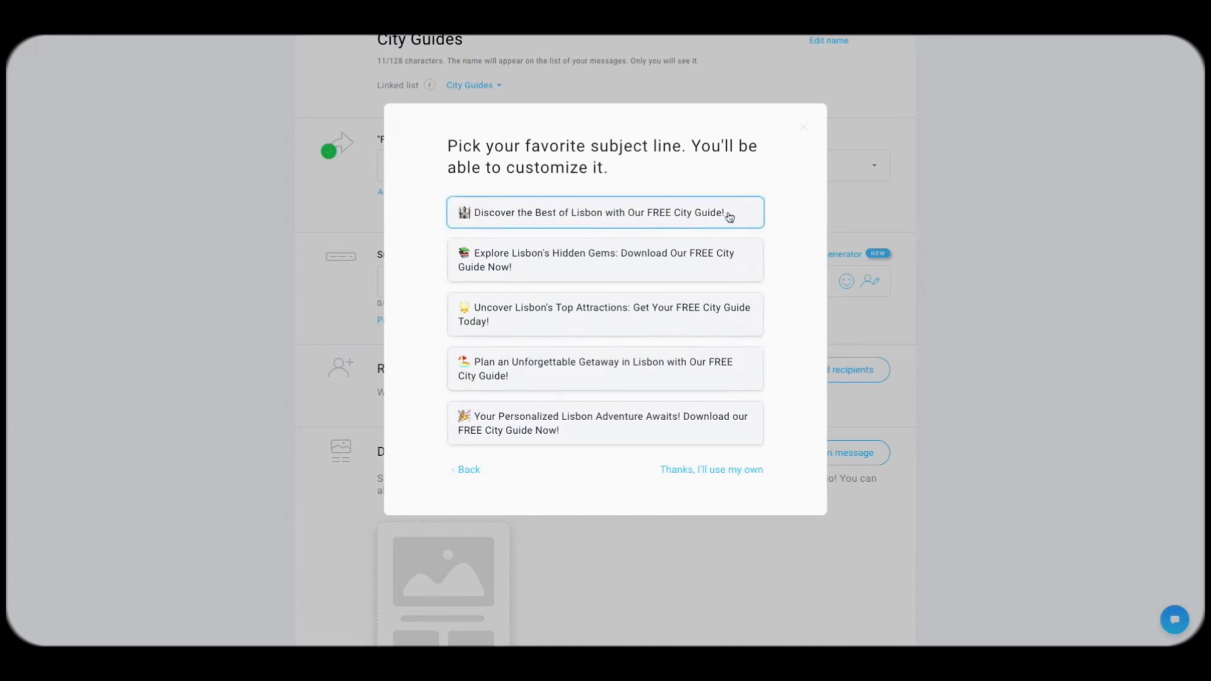
left_click(708, 217)
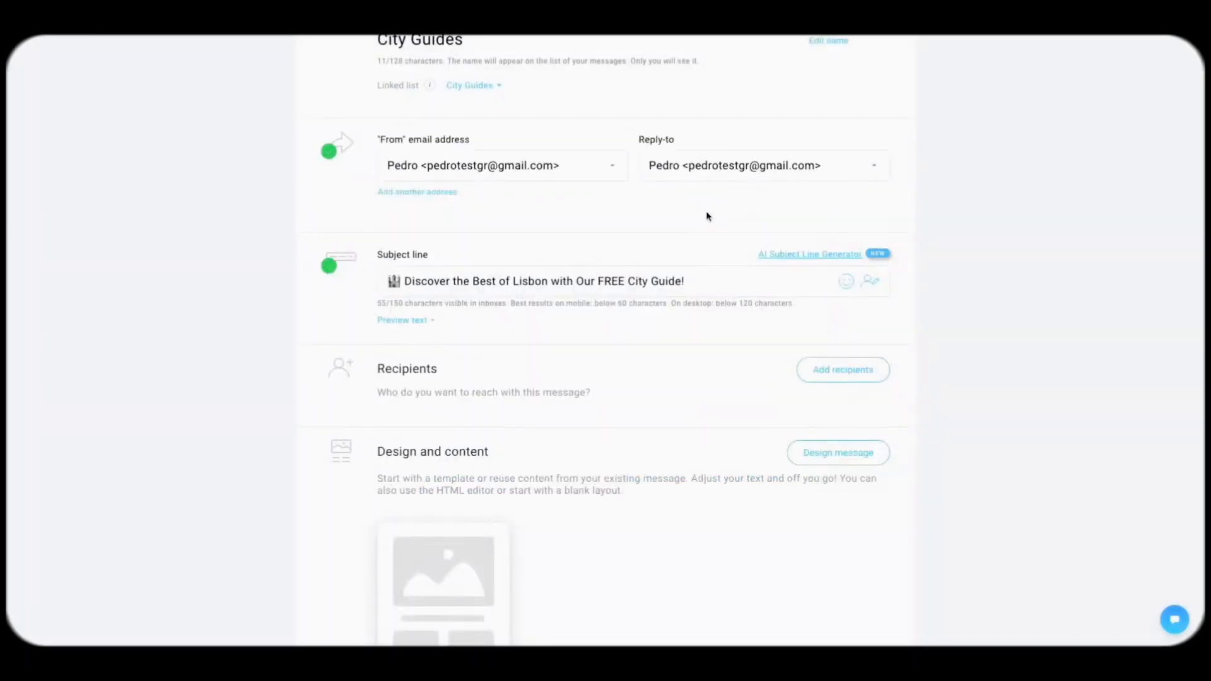
Step: Add the All about coffee list (8 contacts) as the message's recipients
scroll(574, 316, "down", 2)
left_click(840, 307)
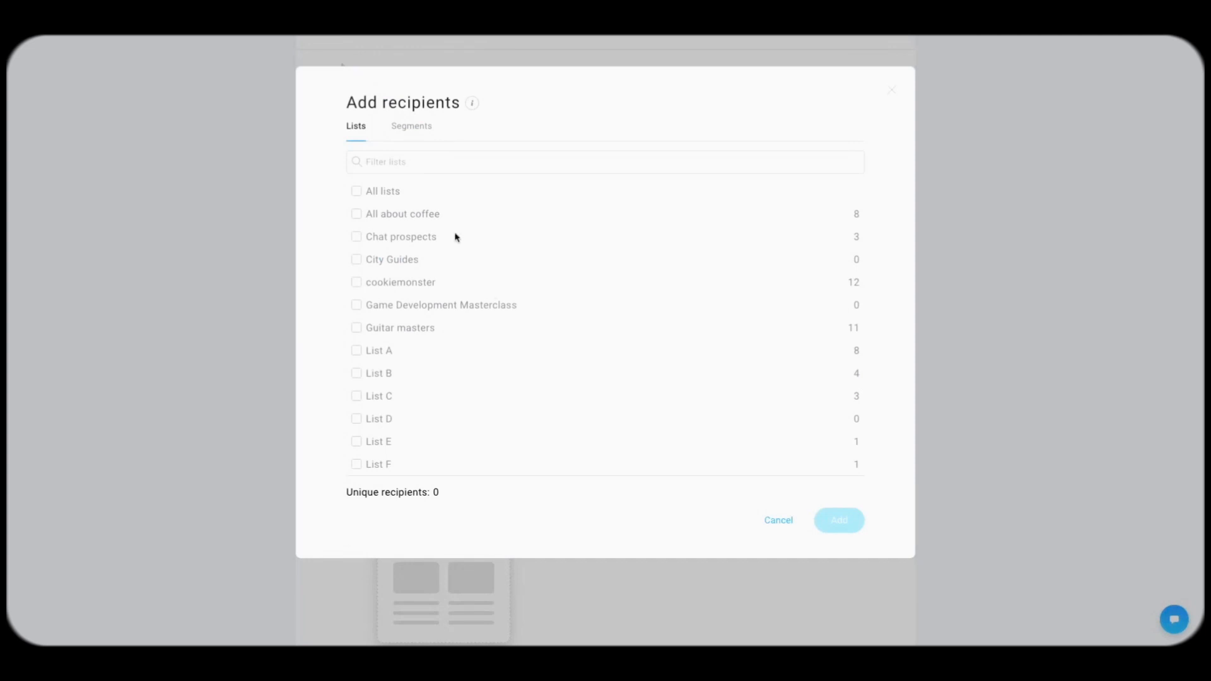
left_click(434, 218)
left_click(838, 518)
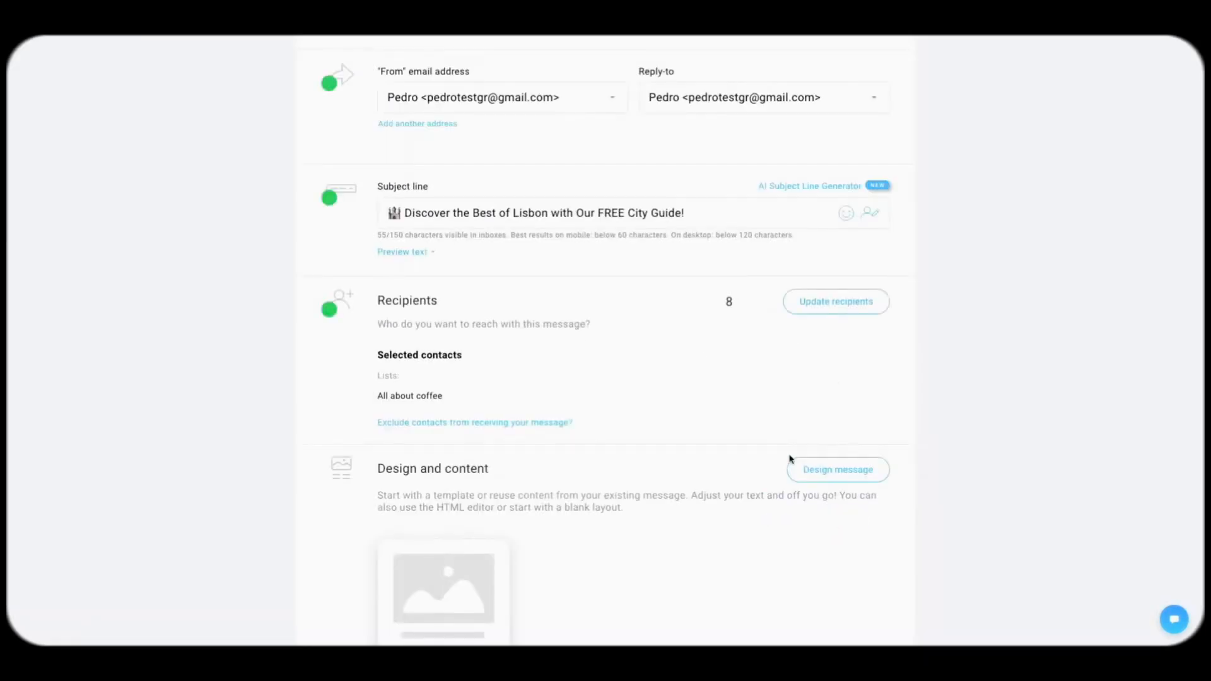
Step: Open the predesigned email template gallery via Design message
scroll(701, 357, "down", 2)
scroll(700, 357, "down", 2)
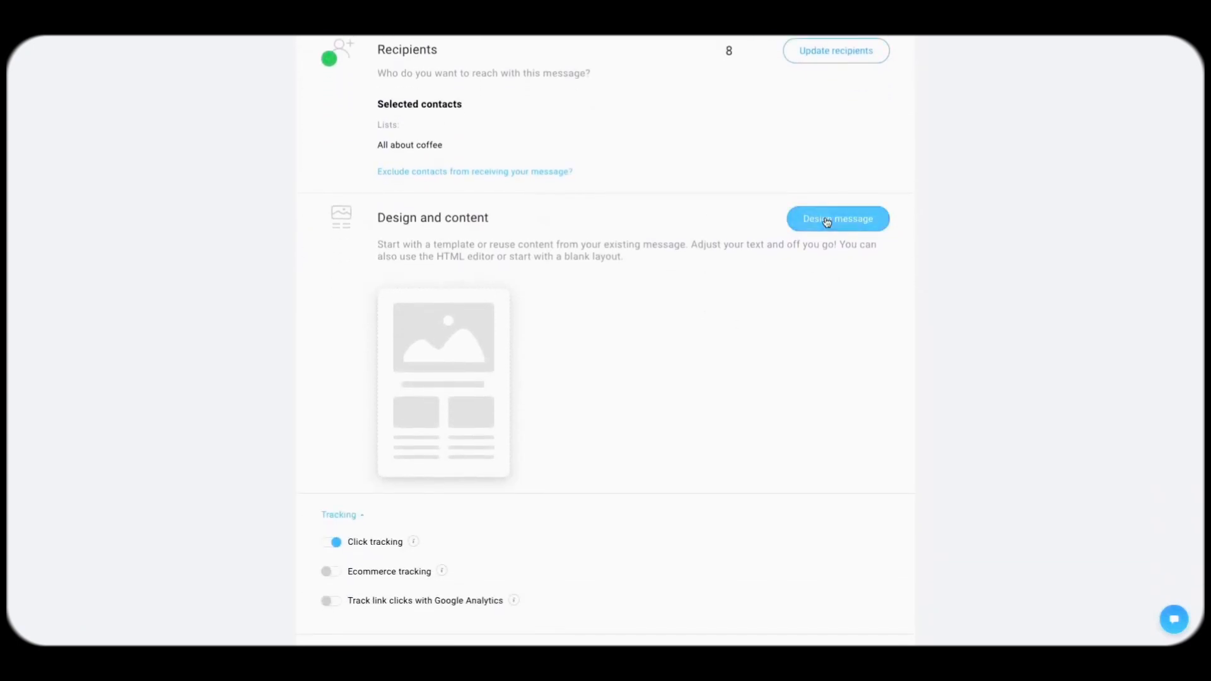
left_click(845, 222)
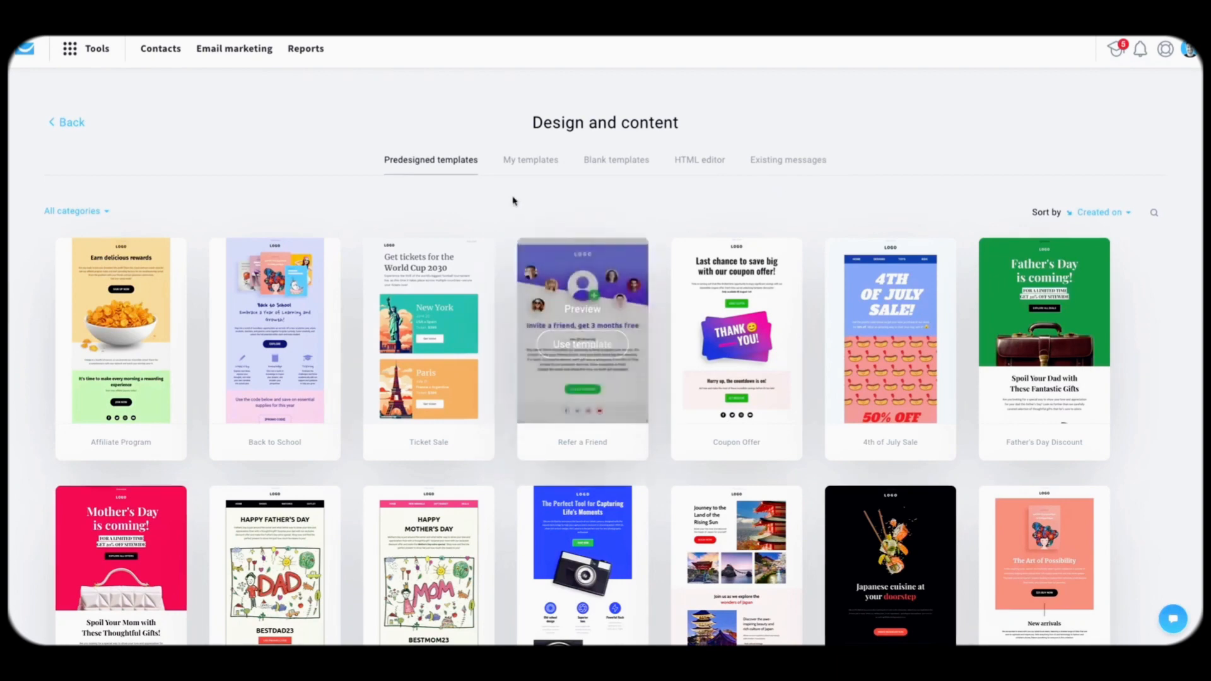
mouse_move(464, 349)
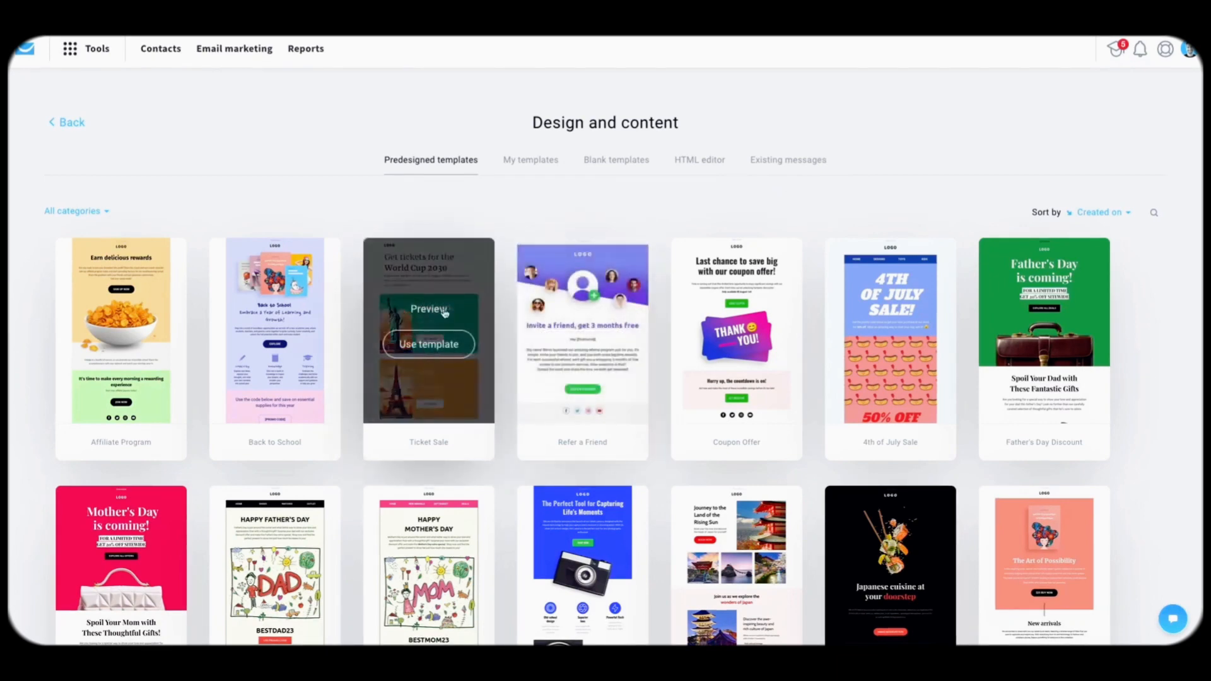
left_click(426, 345)
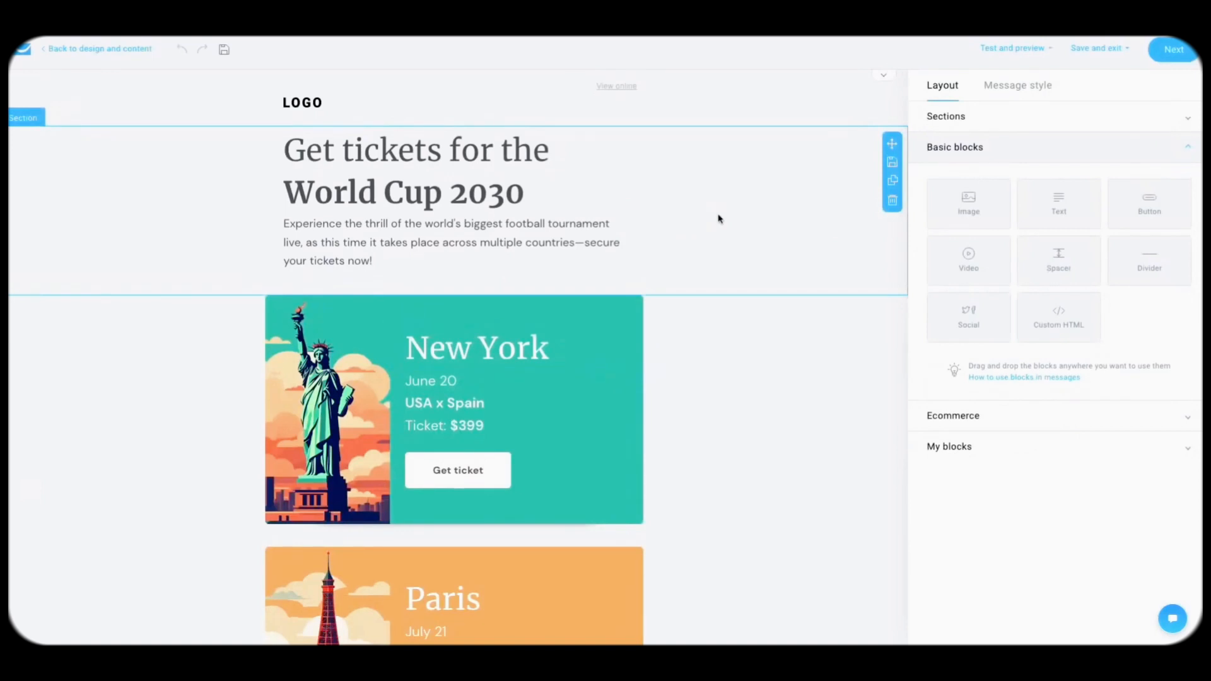
left_click_drag(1145, 205, 455, 307)
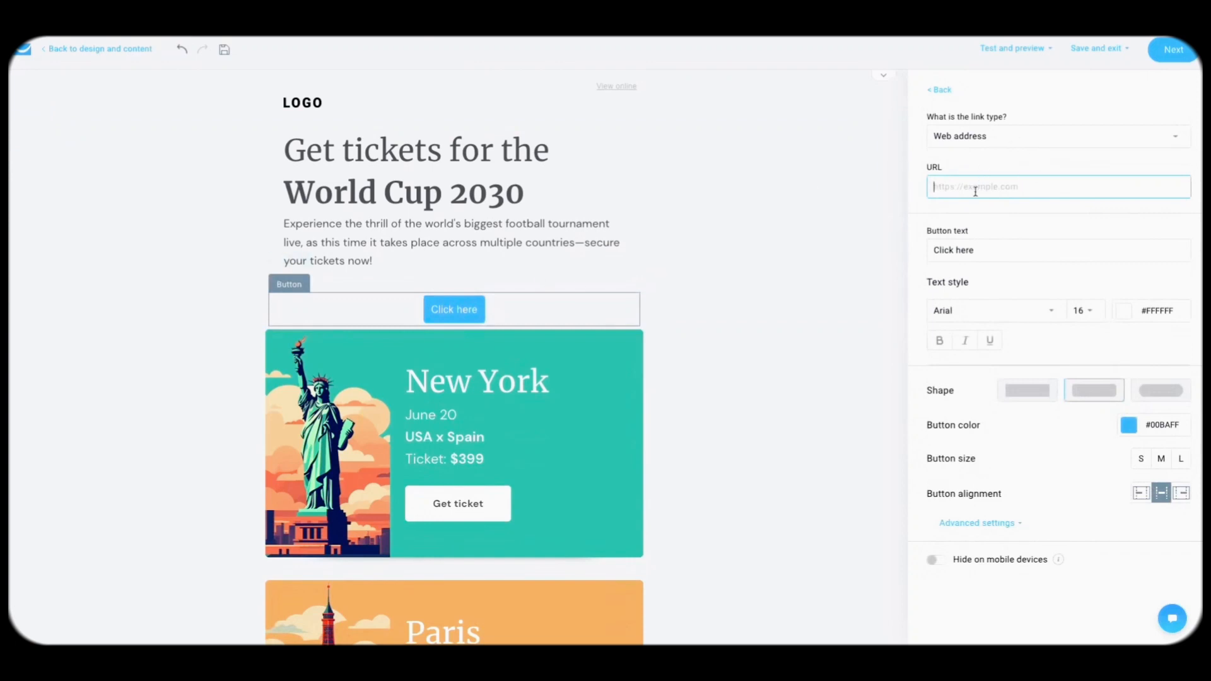
type("www")
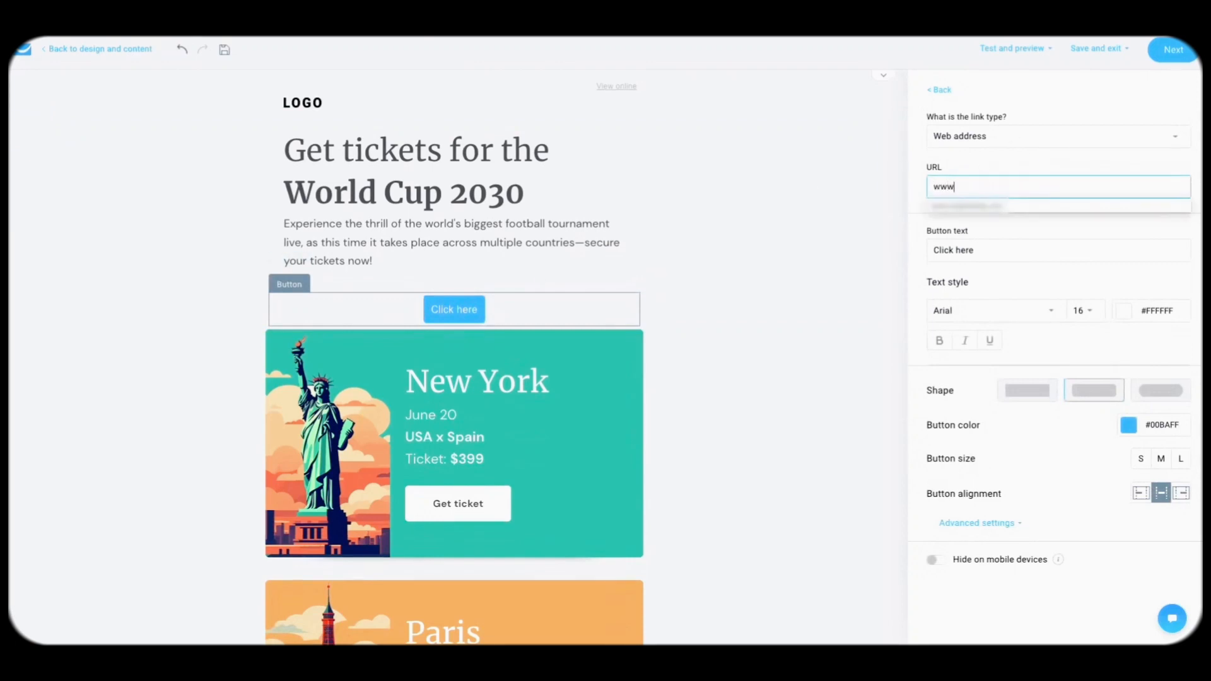
type(".getresponse.com")
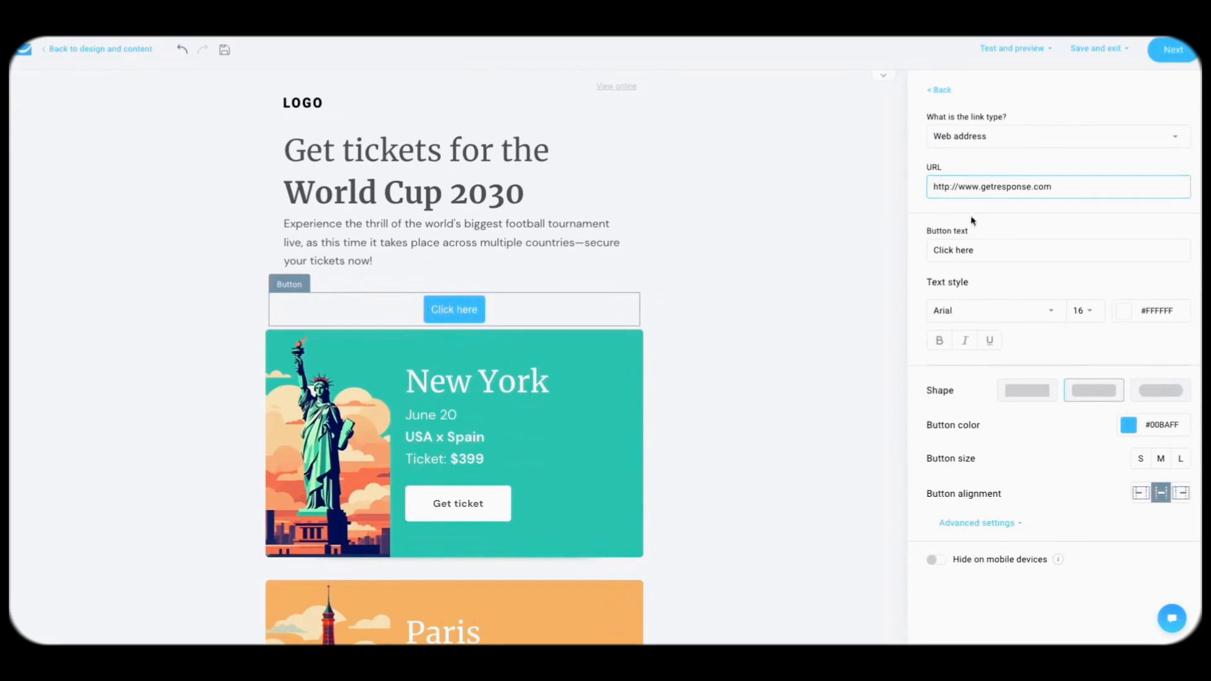
left_click(612, 316)
Step: Reposition the button below the intro, then delete it
left_click_drag(654, 305, 580, 228)
left_click_drag(654, 227, 649, 284)
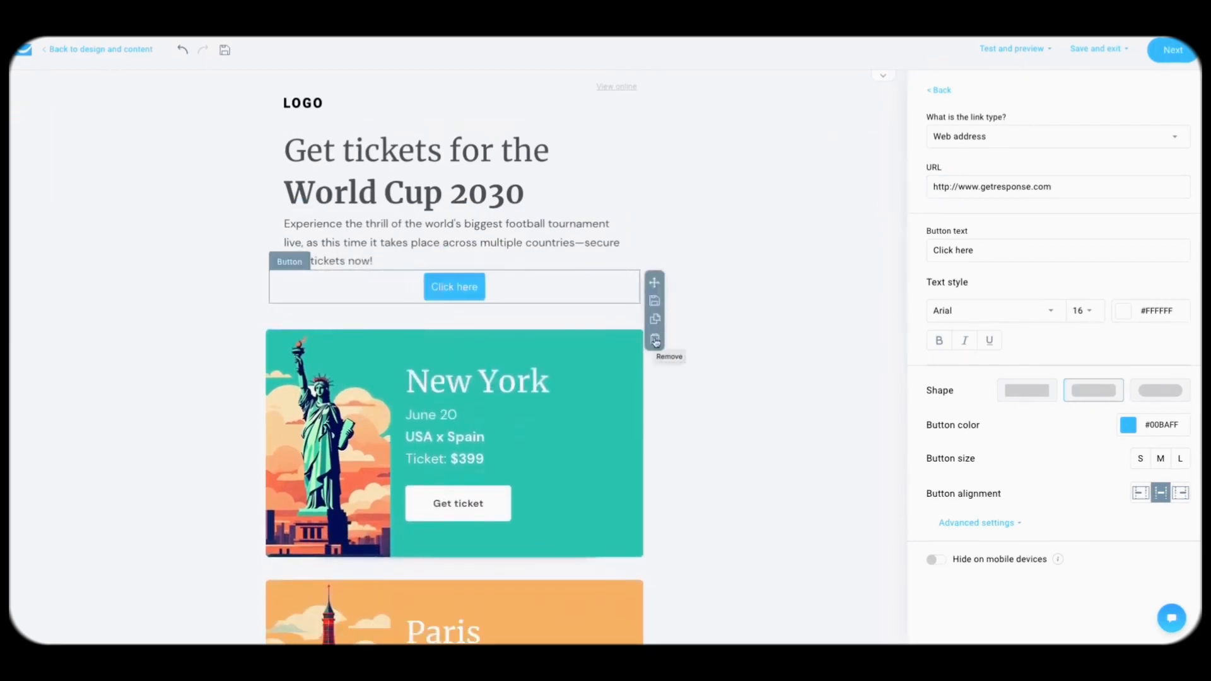
left_click(655, 339)
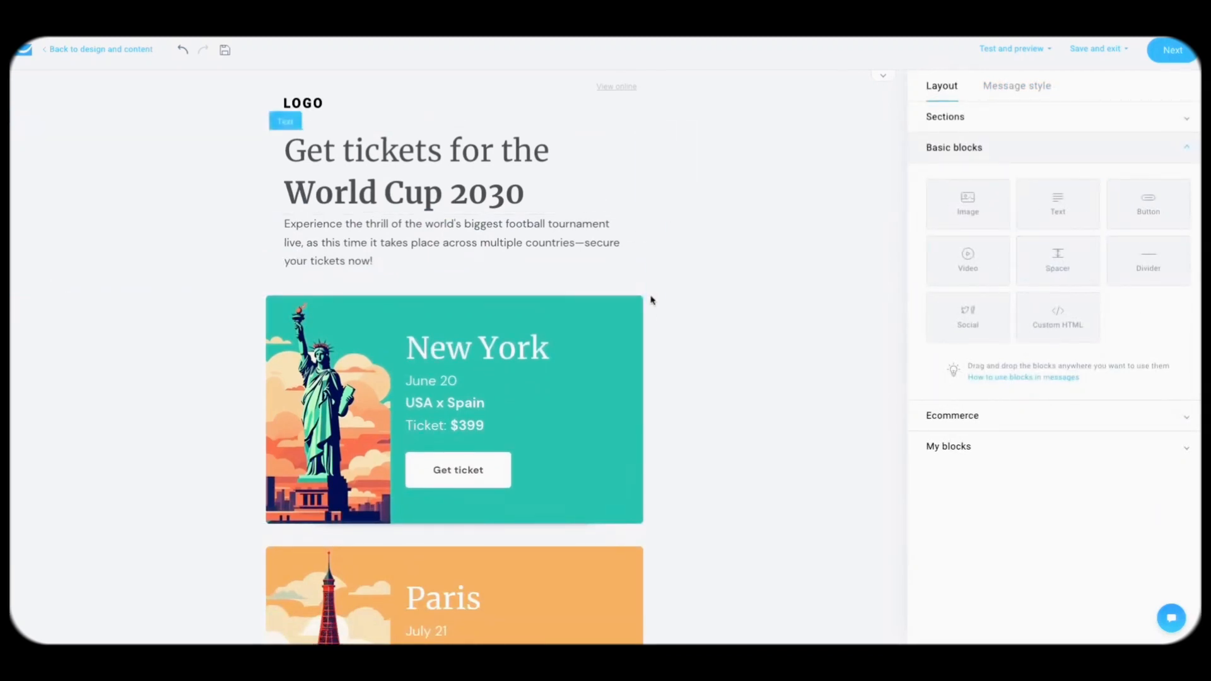
Step: Rewrite the headline to read 'Get the top tips to navigate Lisbon'
scroll(646, 314, "down", 1)
left_click(596, 177)
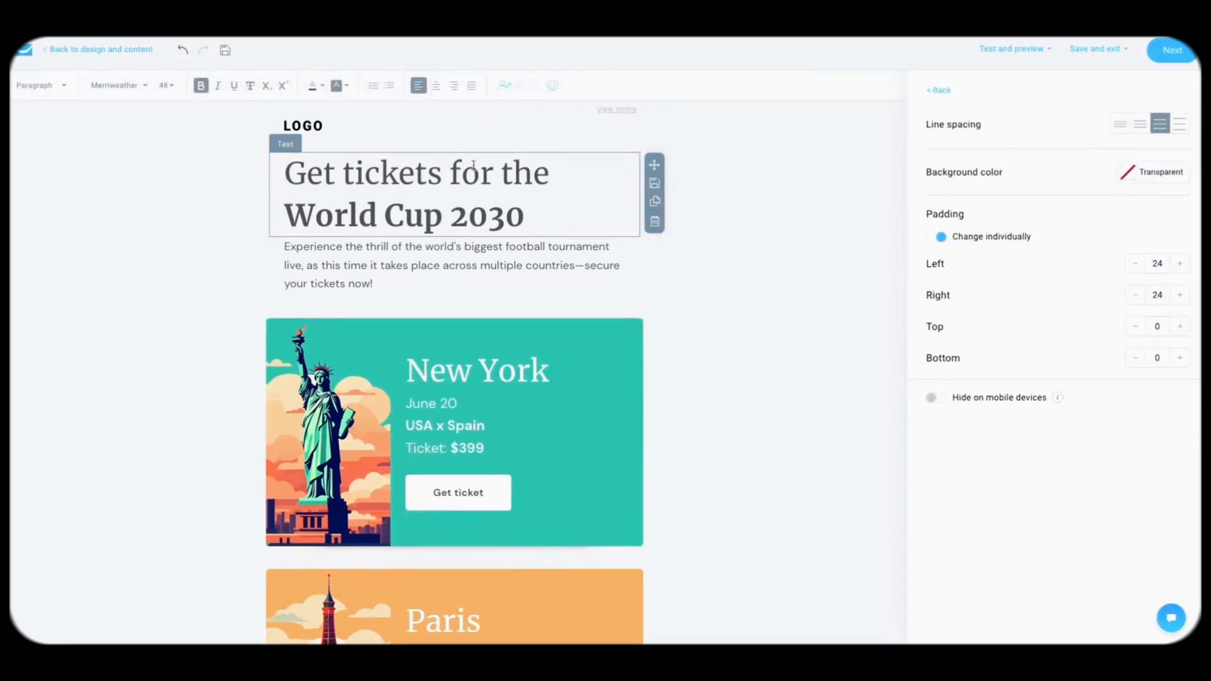
left_click_drag(343, 176, 573, 177)
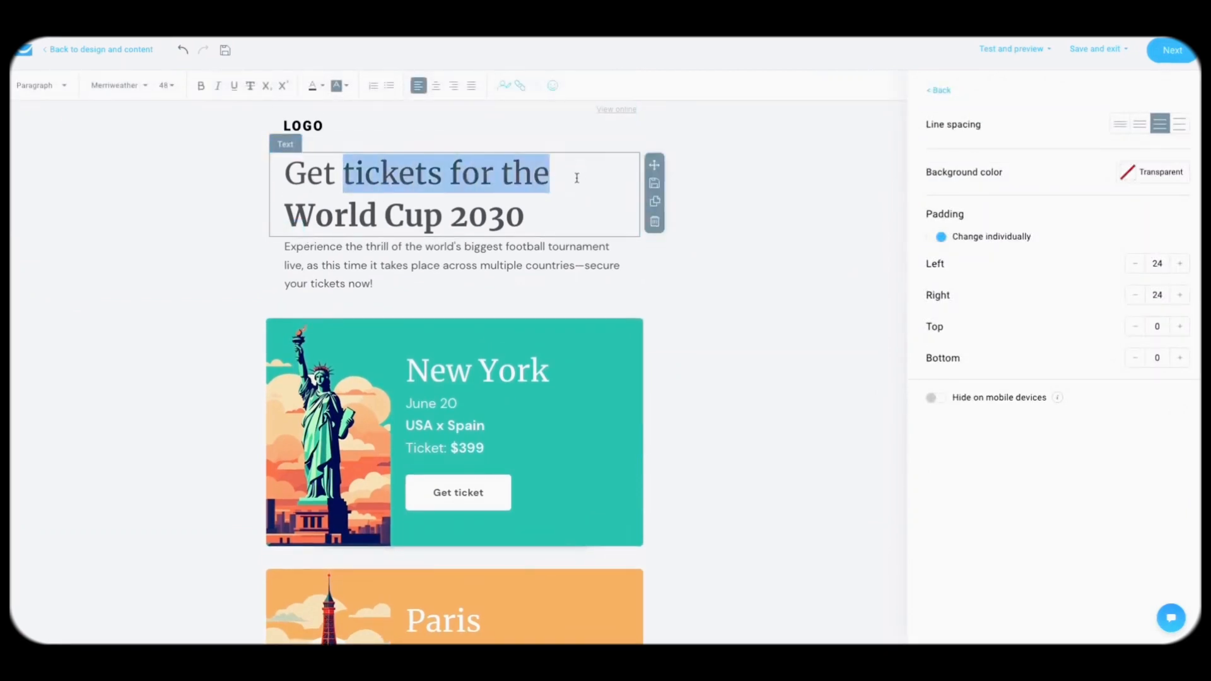
type("the top tips")
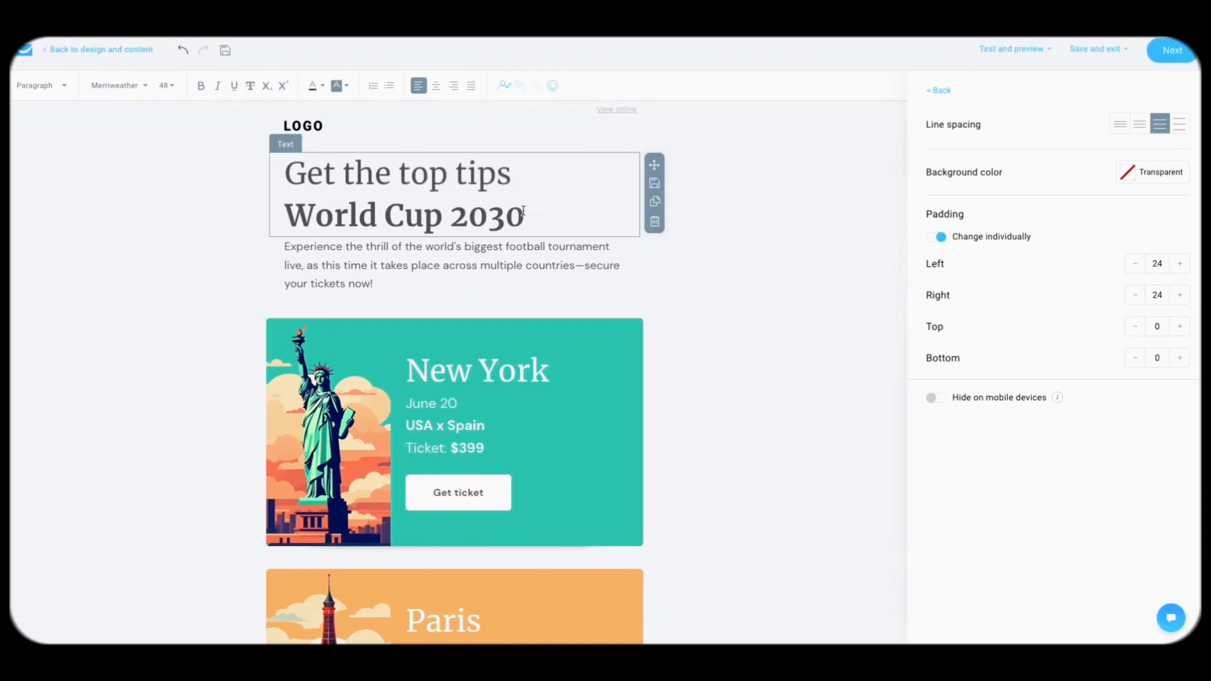
triple_click(503, 214)
type("to navigate Lisbon")
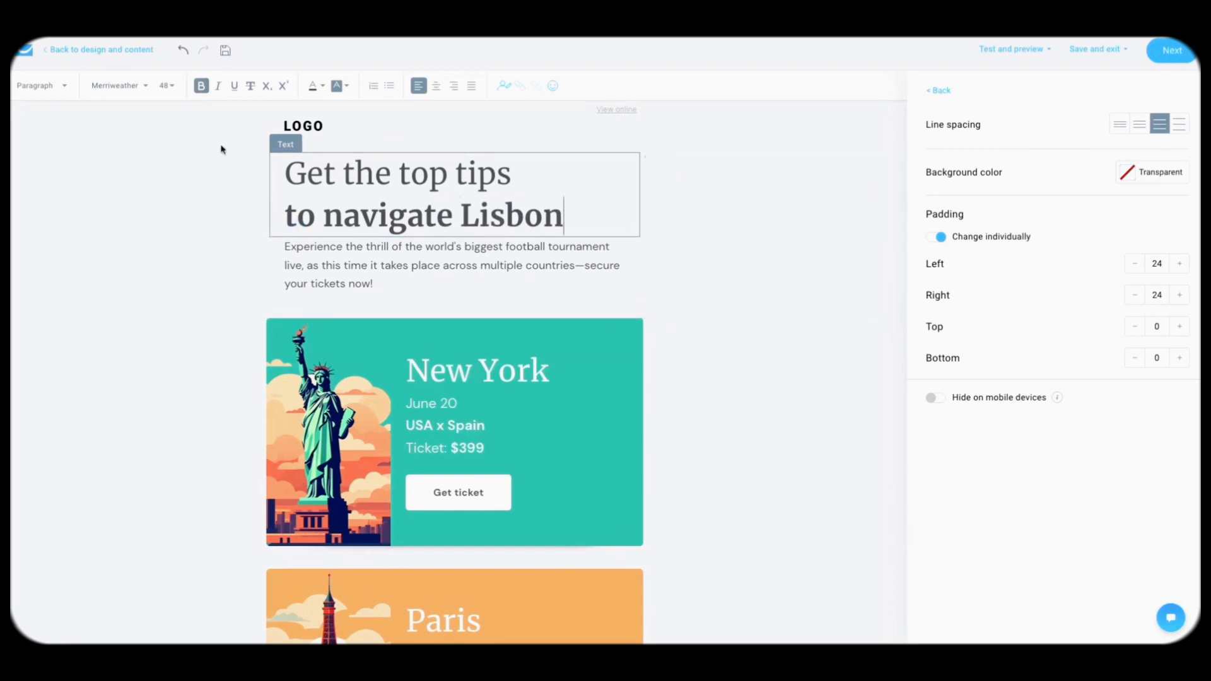
Step: Toggle bold off and back on for the word 'navigate' in the headline
left_click(342, 215)
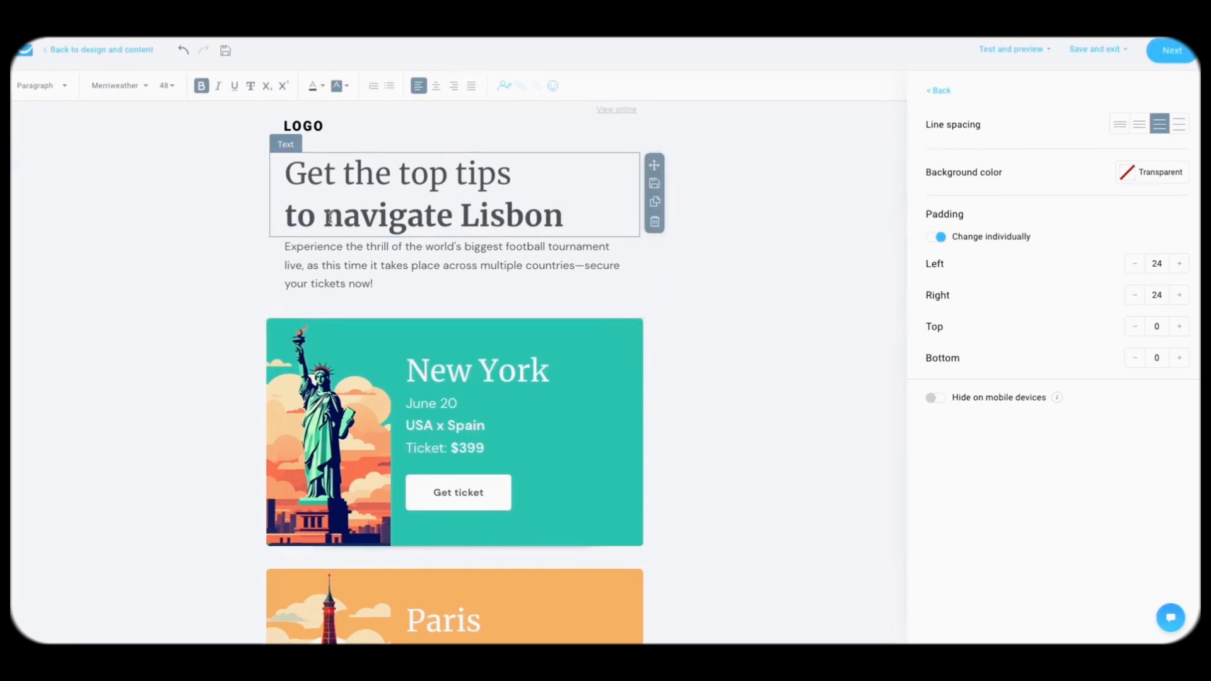
double_click(342, 214)
left_click(201, 86)
left_click(201, 90)
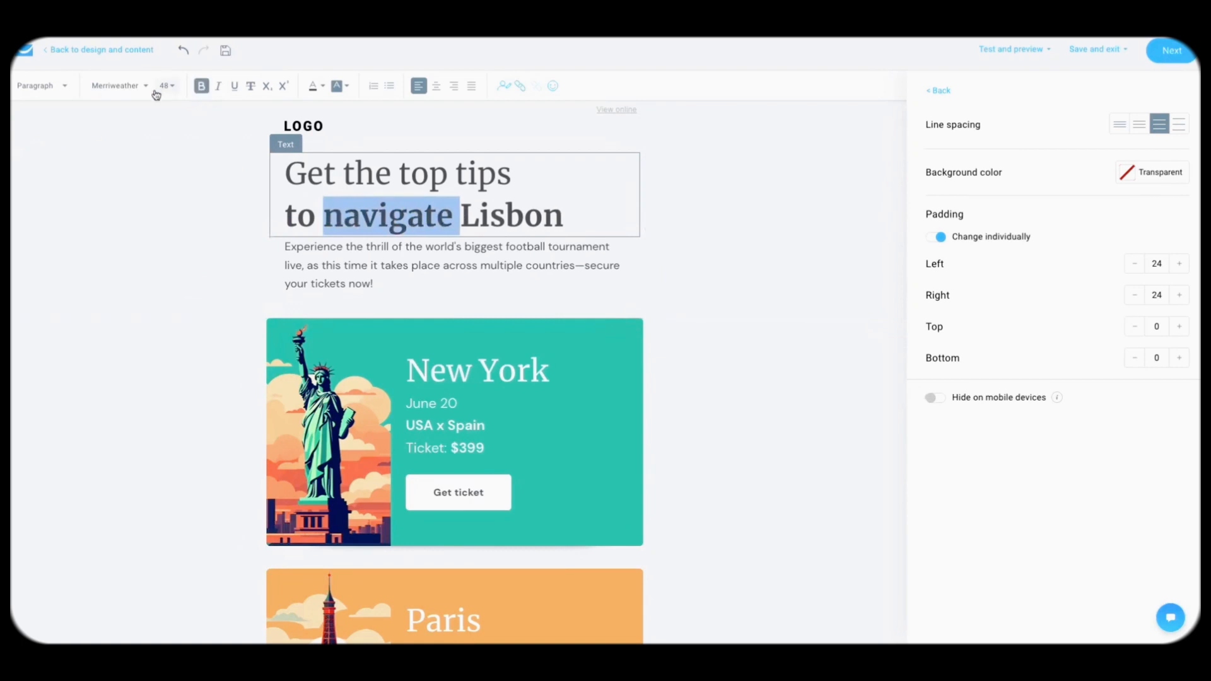
left_click(130, 89)
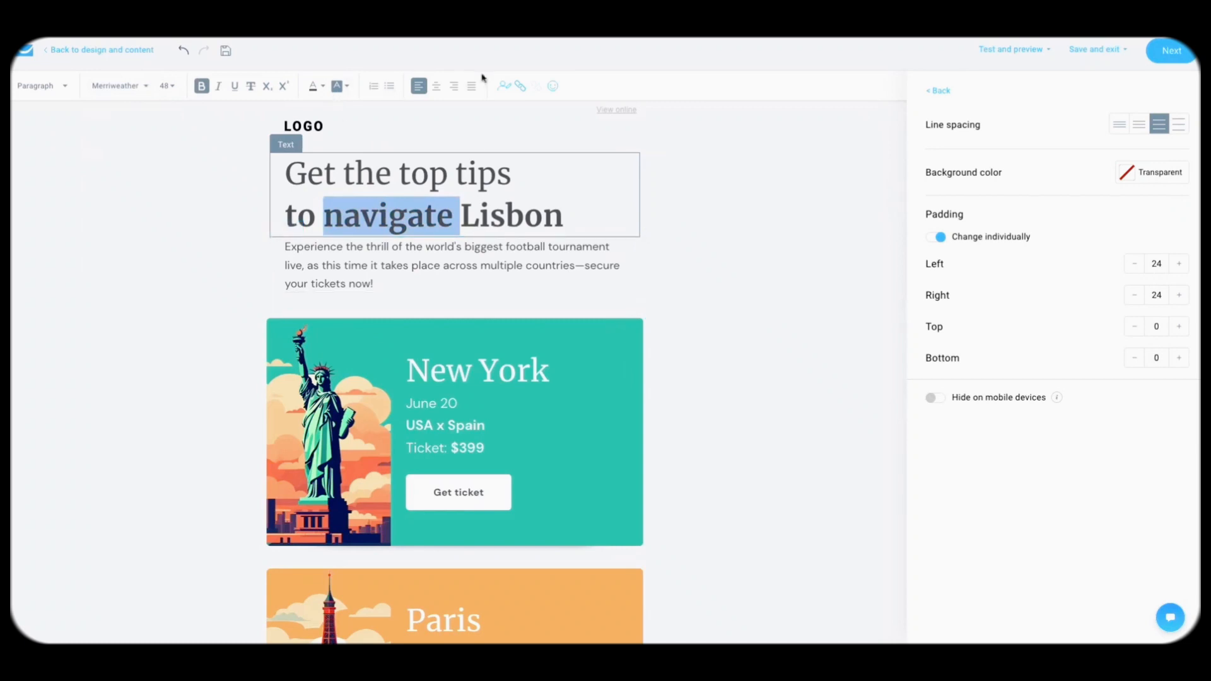
Step: Lower the headline's left padding and restore it to 24, then select 'Experience' in the intro
left_click(1135, 266)
left_click(1135, 265)
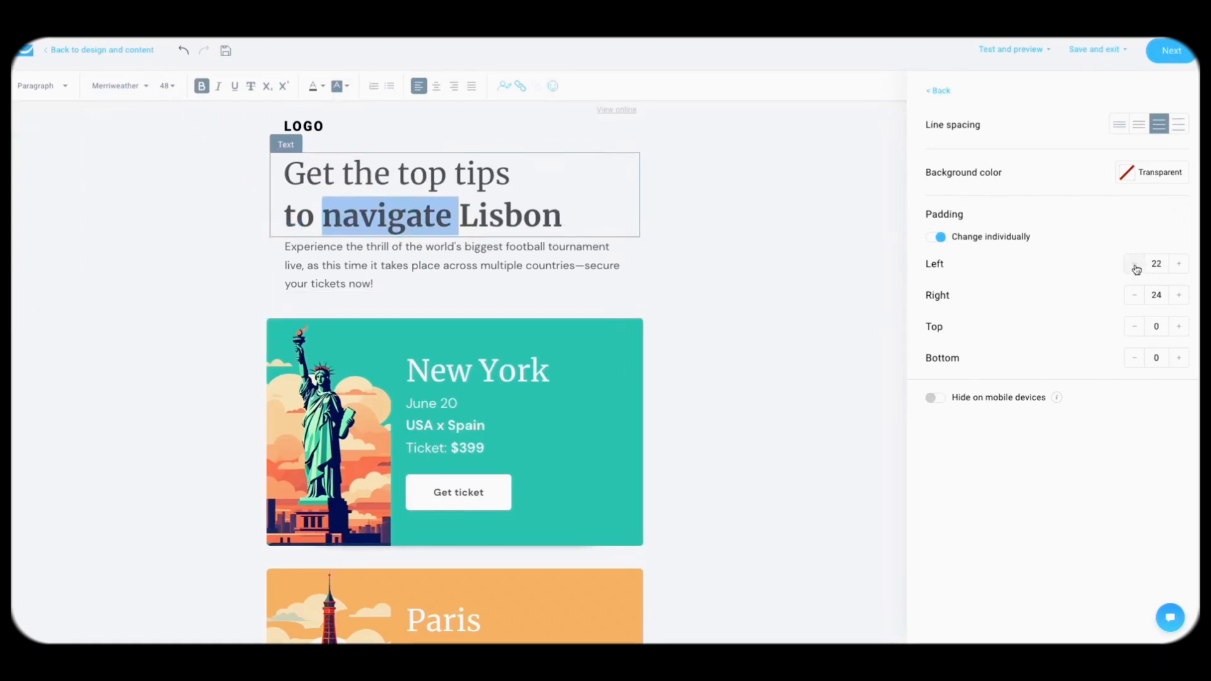
left_click(1135, 265)
left_click(1179, 265)
left_click(1179, 266)
left_click(1179, 266)
left_click(565, 217)
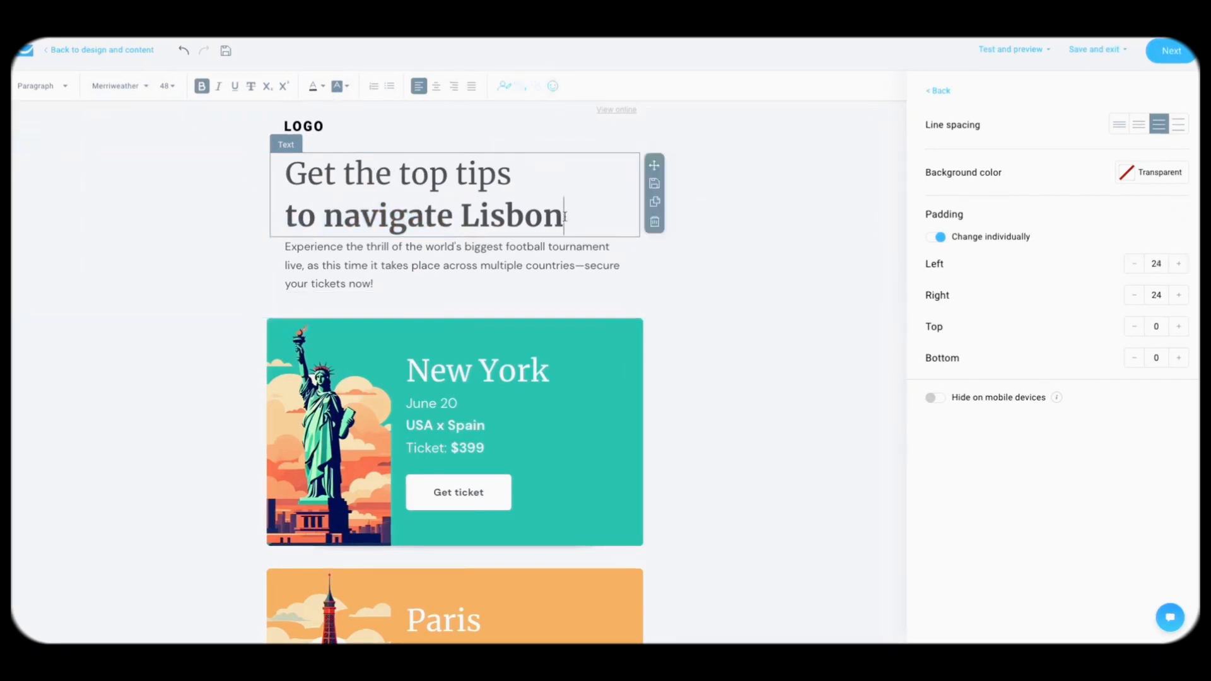
left_click(287, 251)
double_click(288, 251)
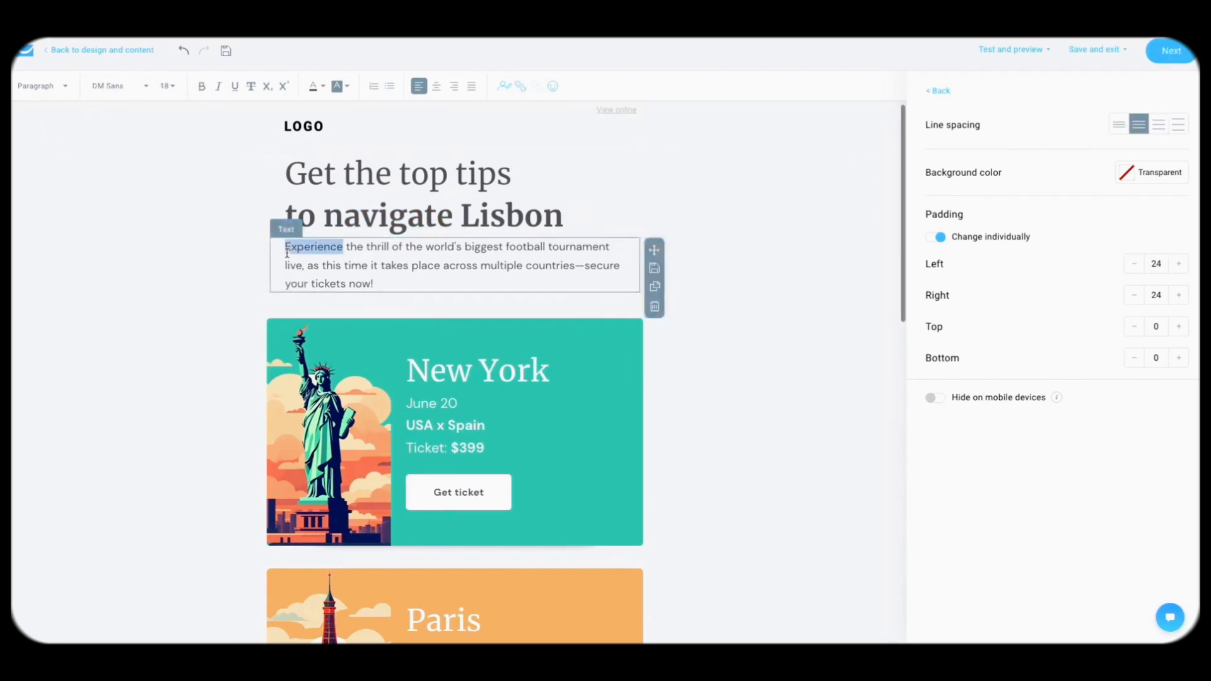
Step: Insert 'Hi [[firstname]]' before the intro text, followed by a blank line
left_click(287, 253)
type("Hi")
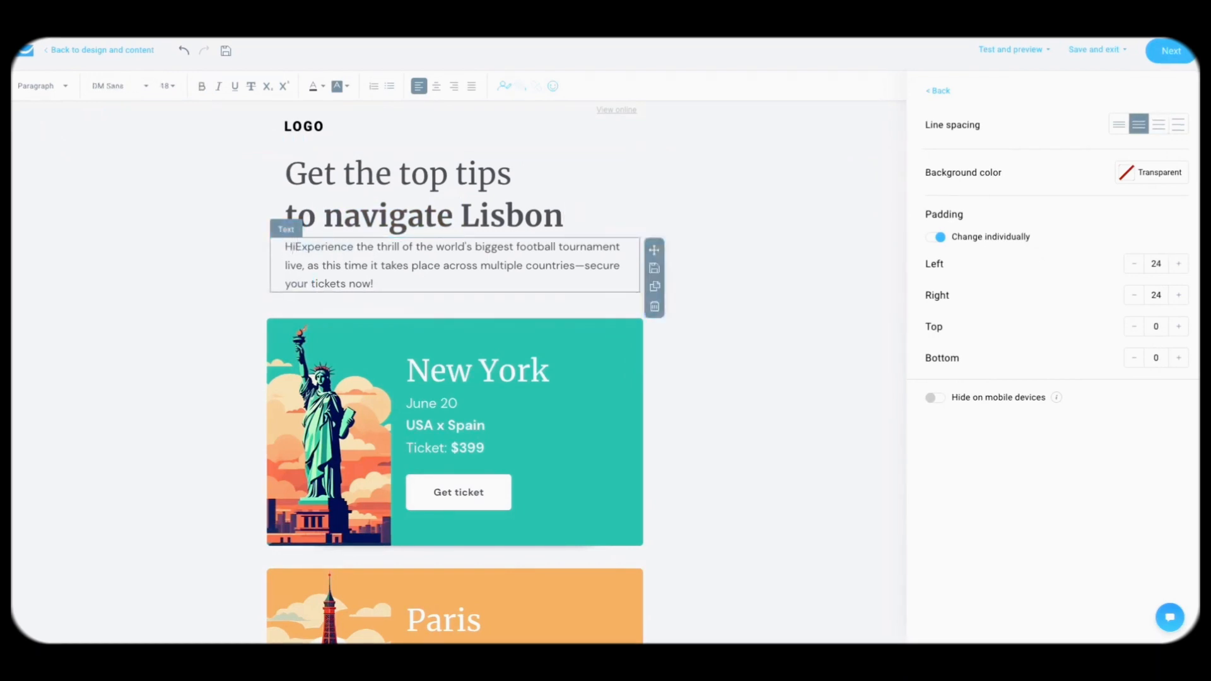
left_click(504, 88)
type("firstn")
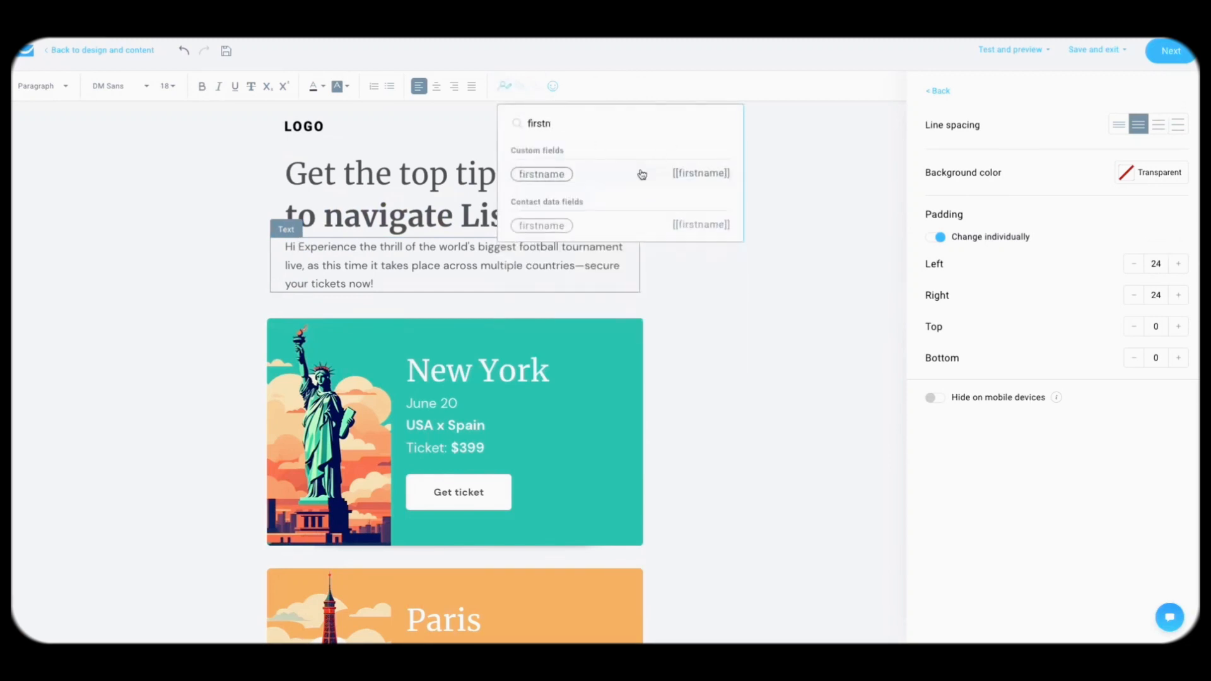
left_click(642, 175)
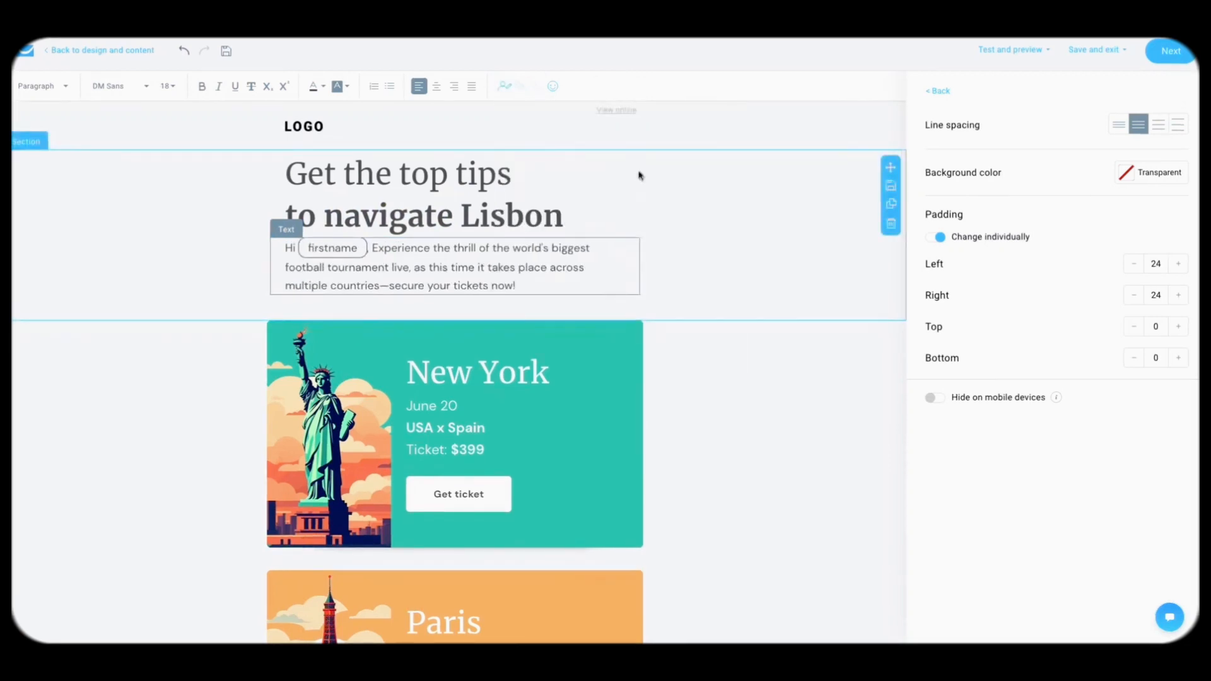
key("Return")
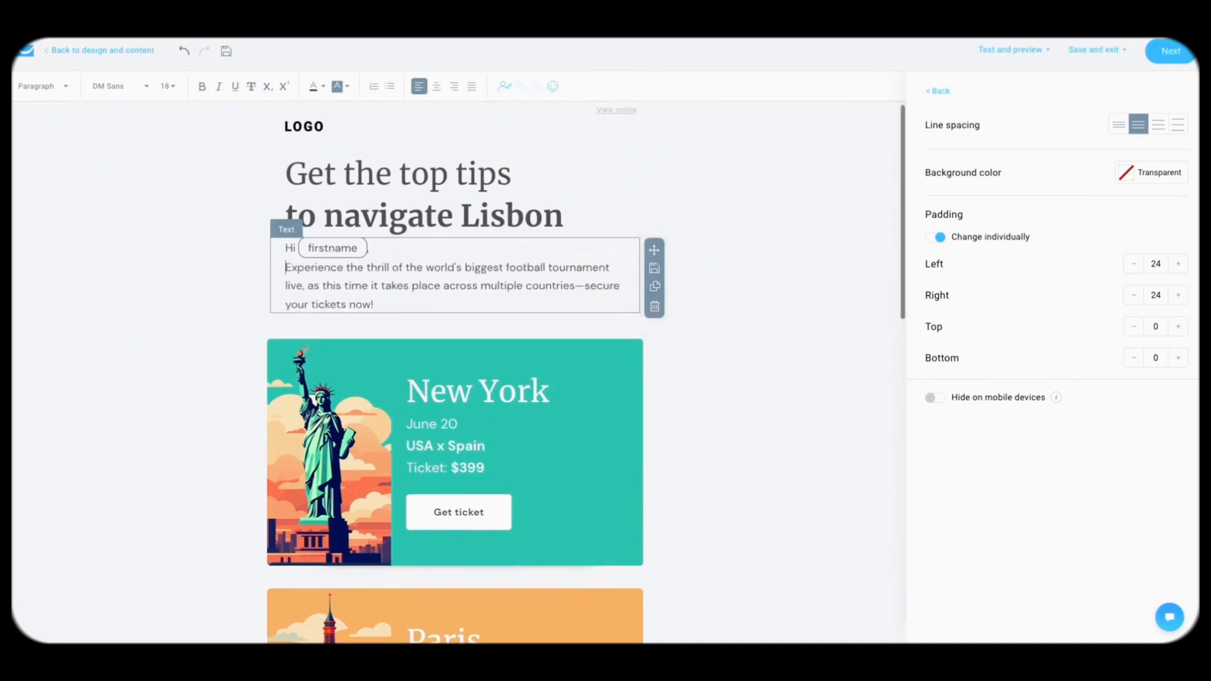
key("Return")
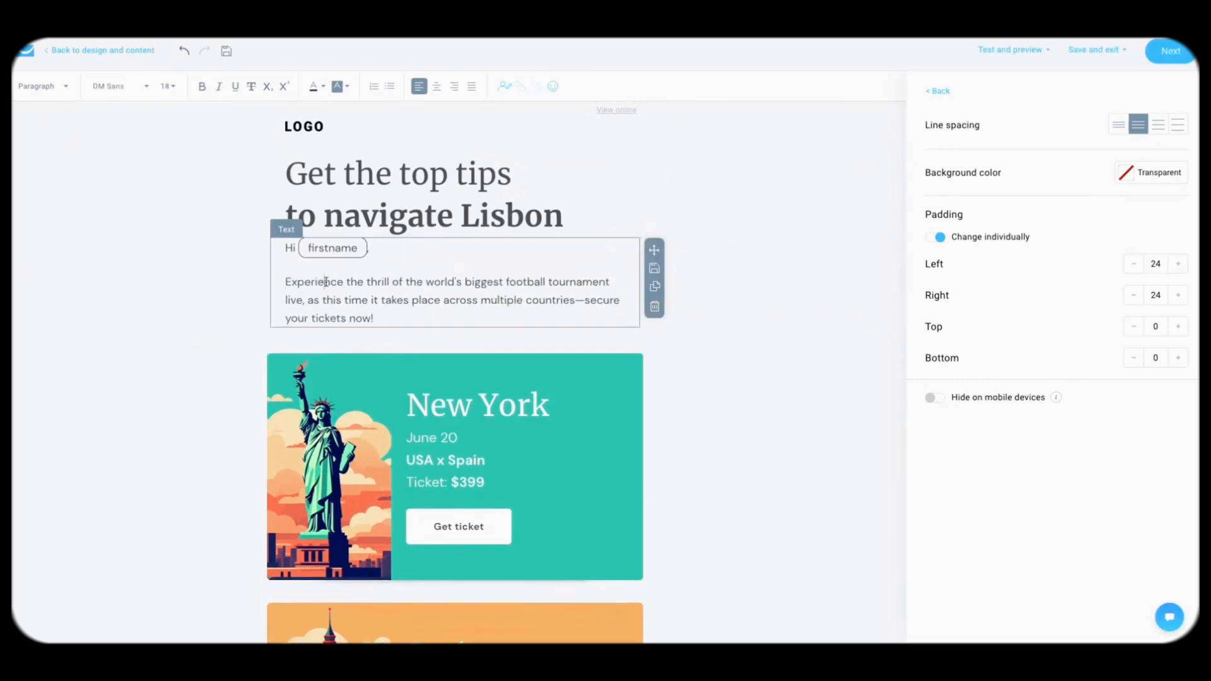
Step: Select the headline section to view its properties
double_click(325, 282)
left_click(386, 294)
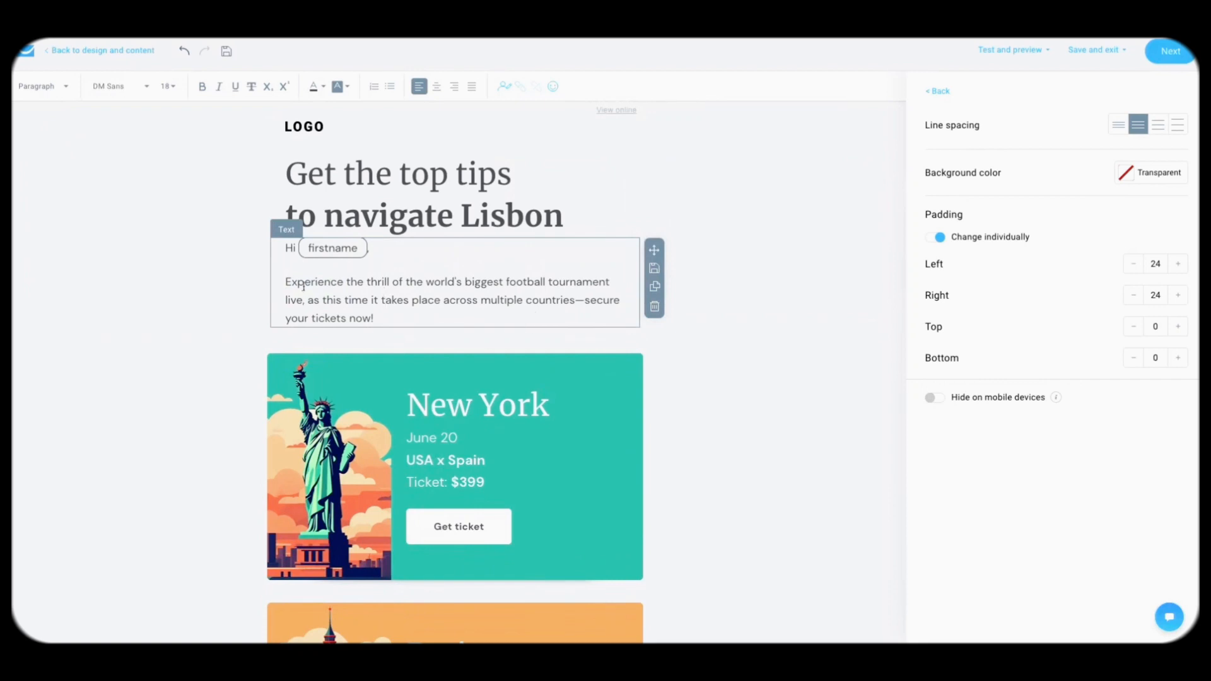
left_click(184, 339)
scroll(184, 338, "down", 1)
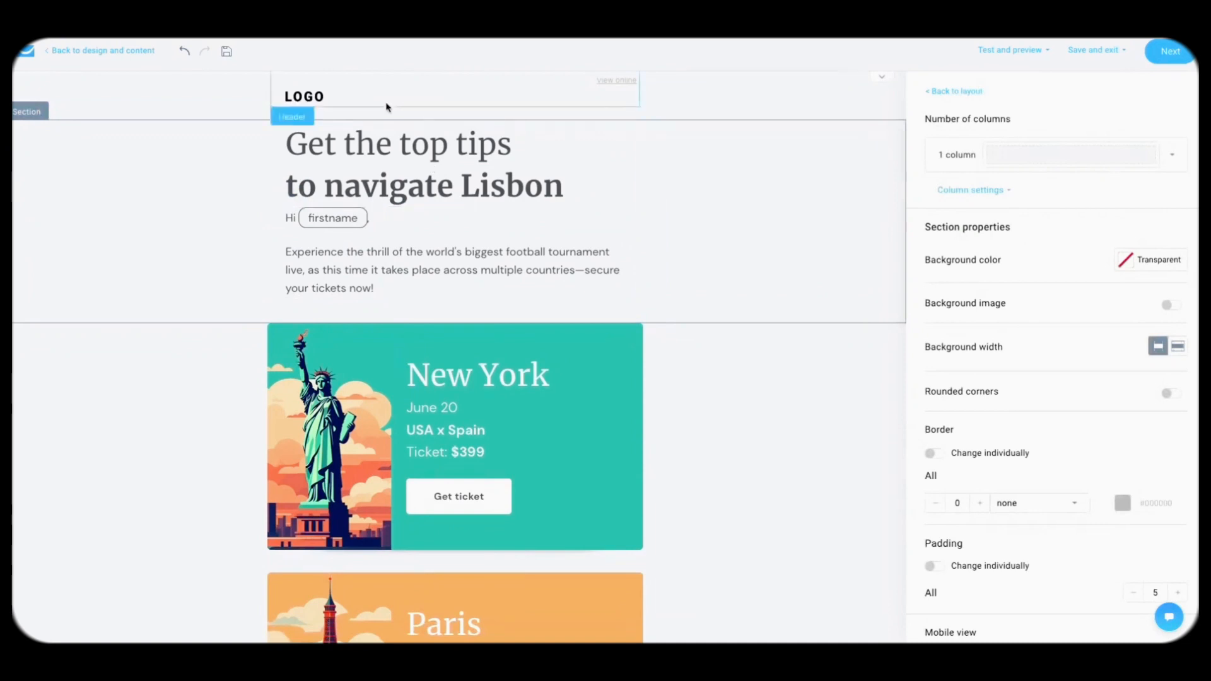
scroll(513, 404, "down", 2)
scroll(751, 373, "down", 7)
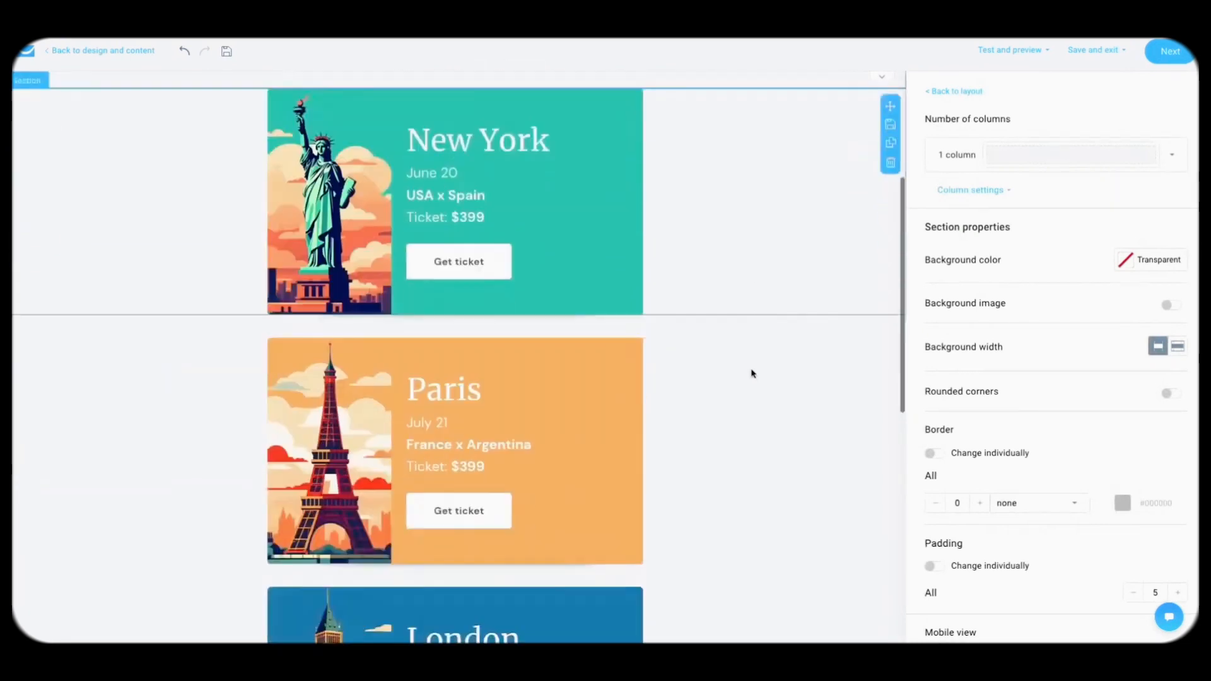
left_click(465, 227)
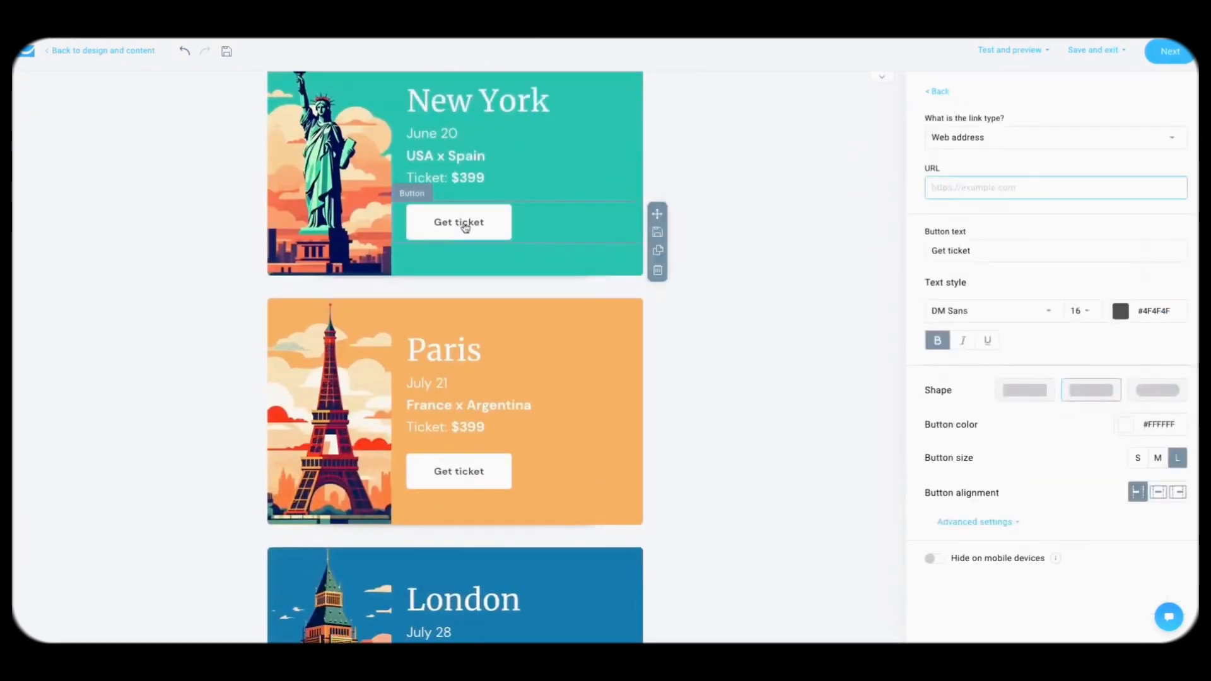
scroll(684, 273, "up", 9)
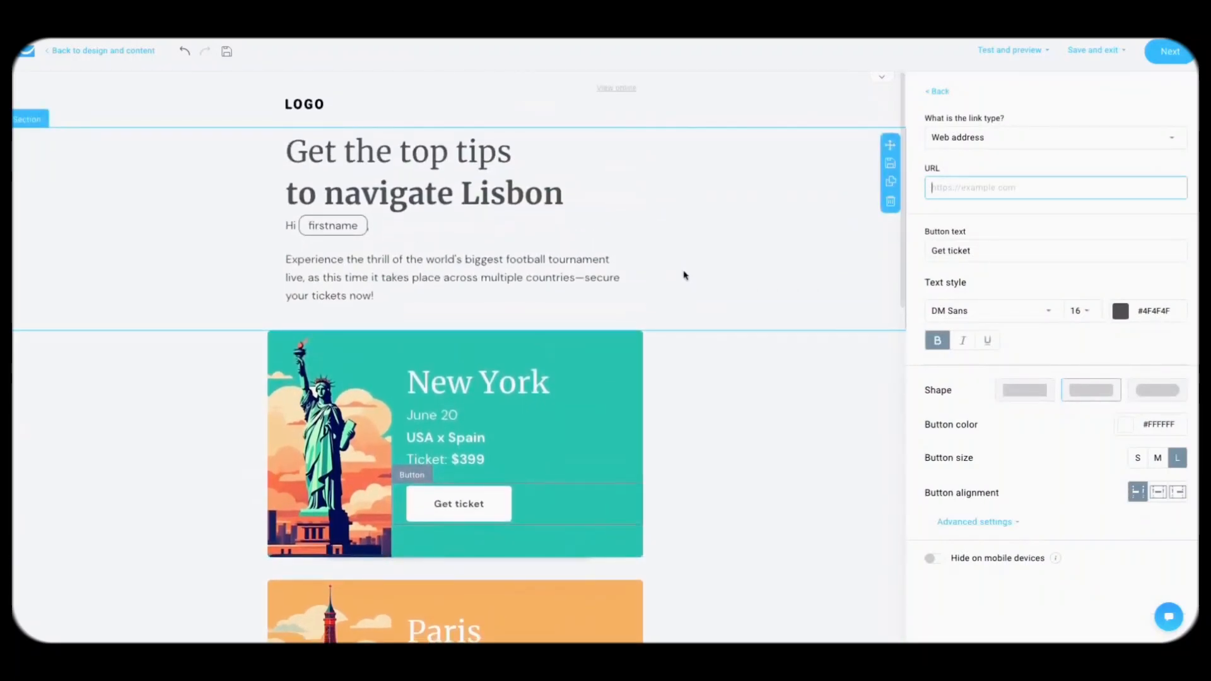
scroll(775, 308, "down", 2)
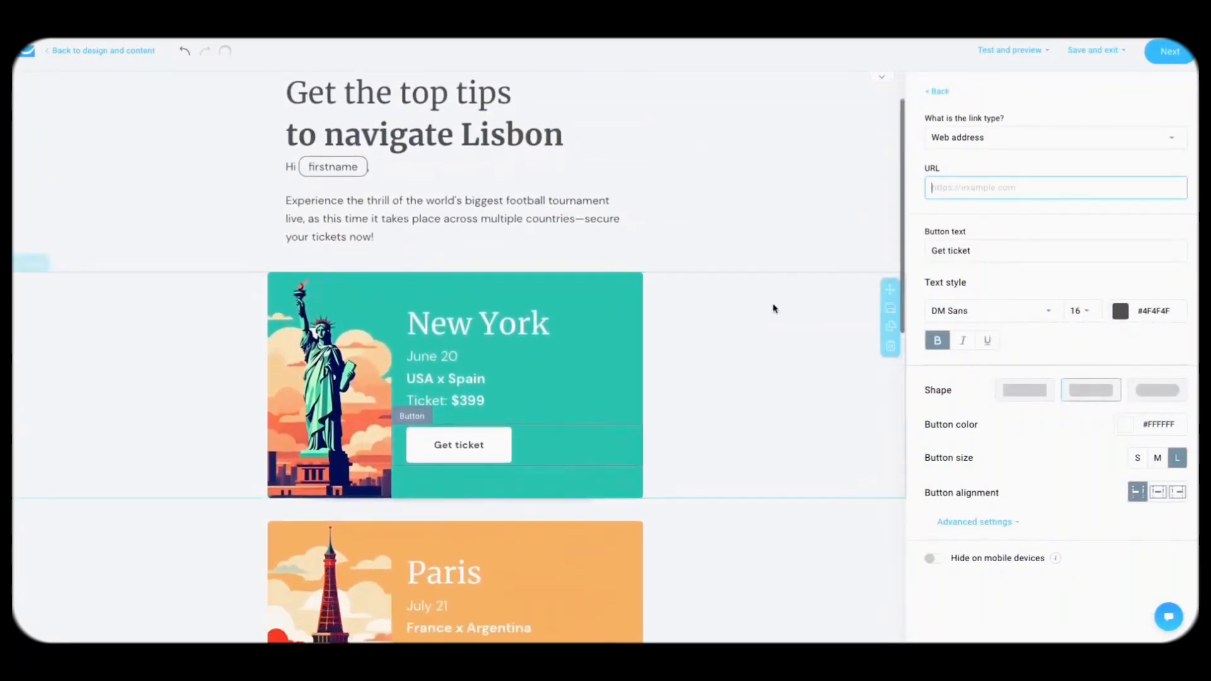
left_click(937, 91)
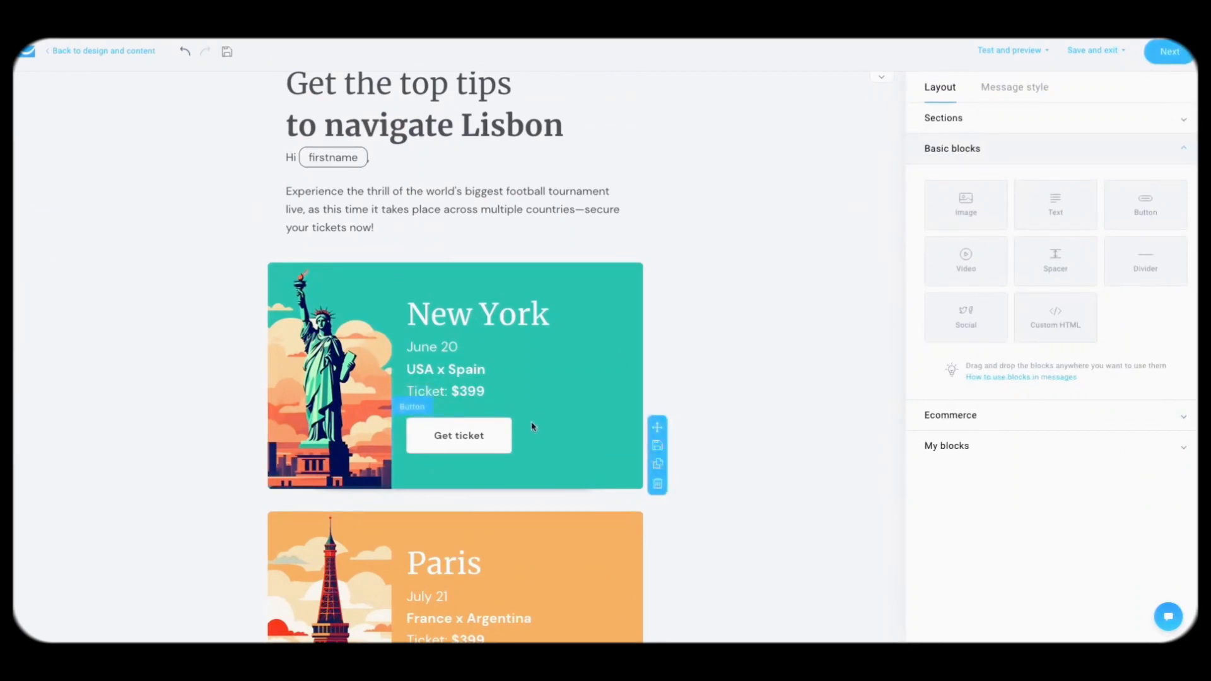
left_click(485, 449)
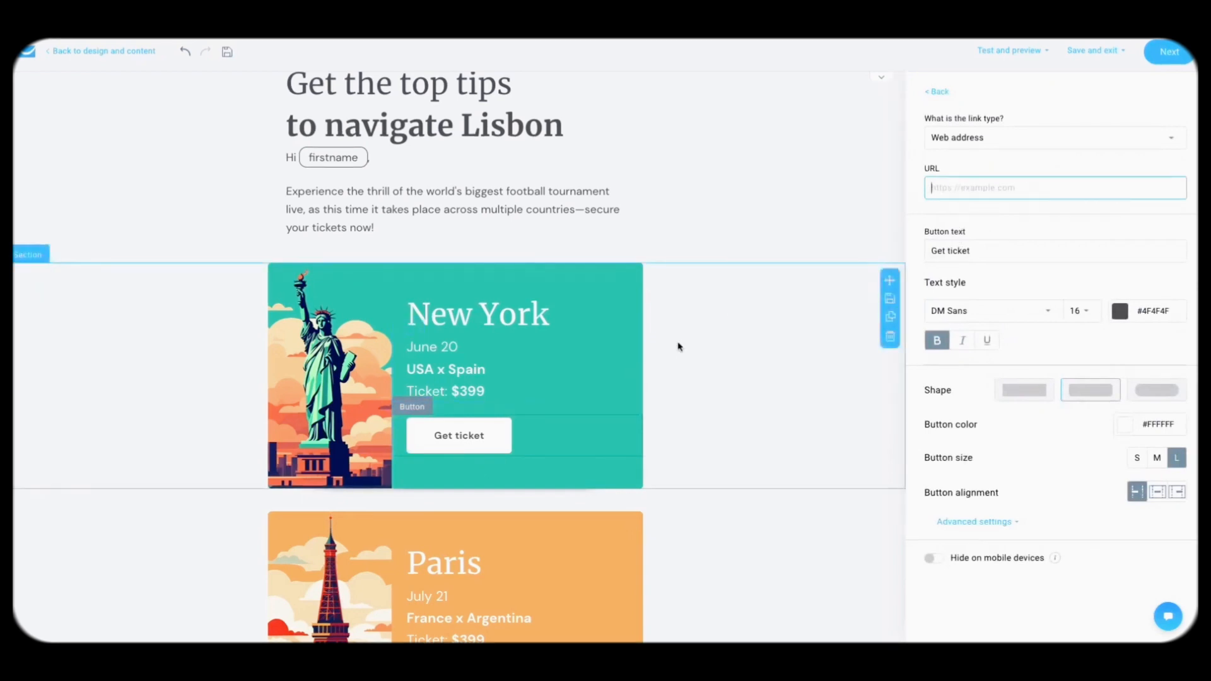
scroll(688, 333, "down", 7)
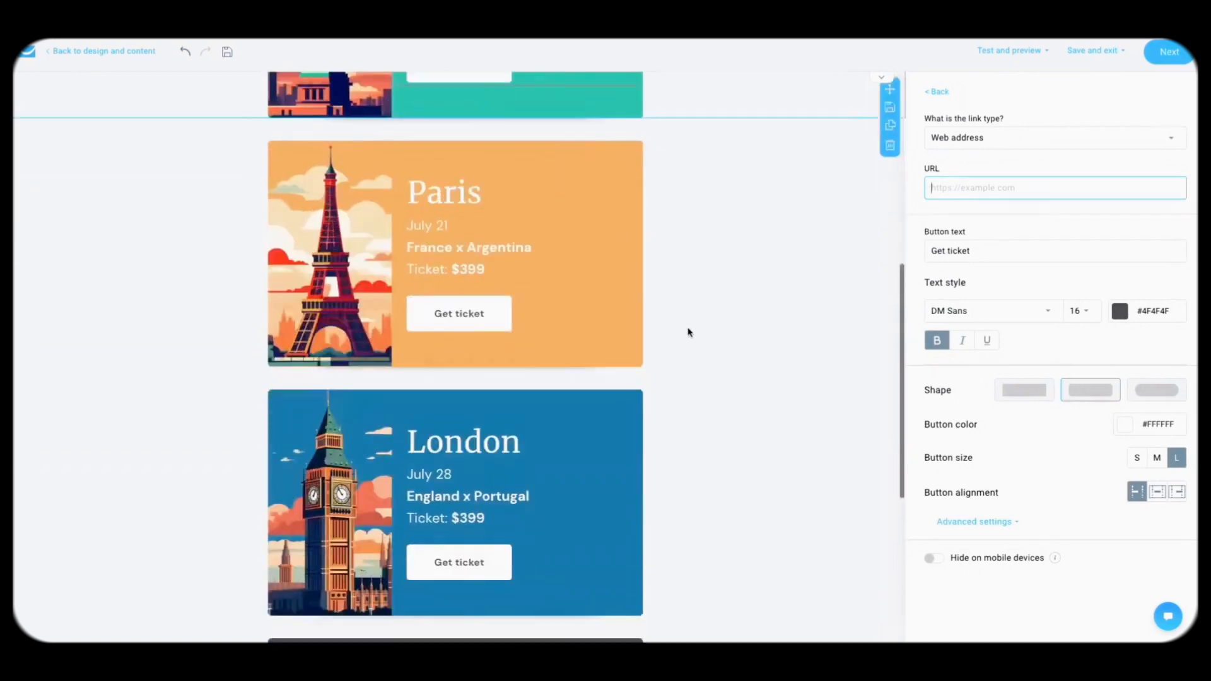
left_click(937, 91)
scroll(767, 233, "up", 8)
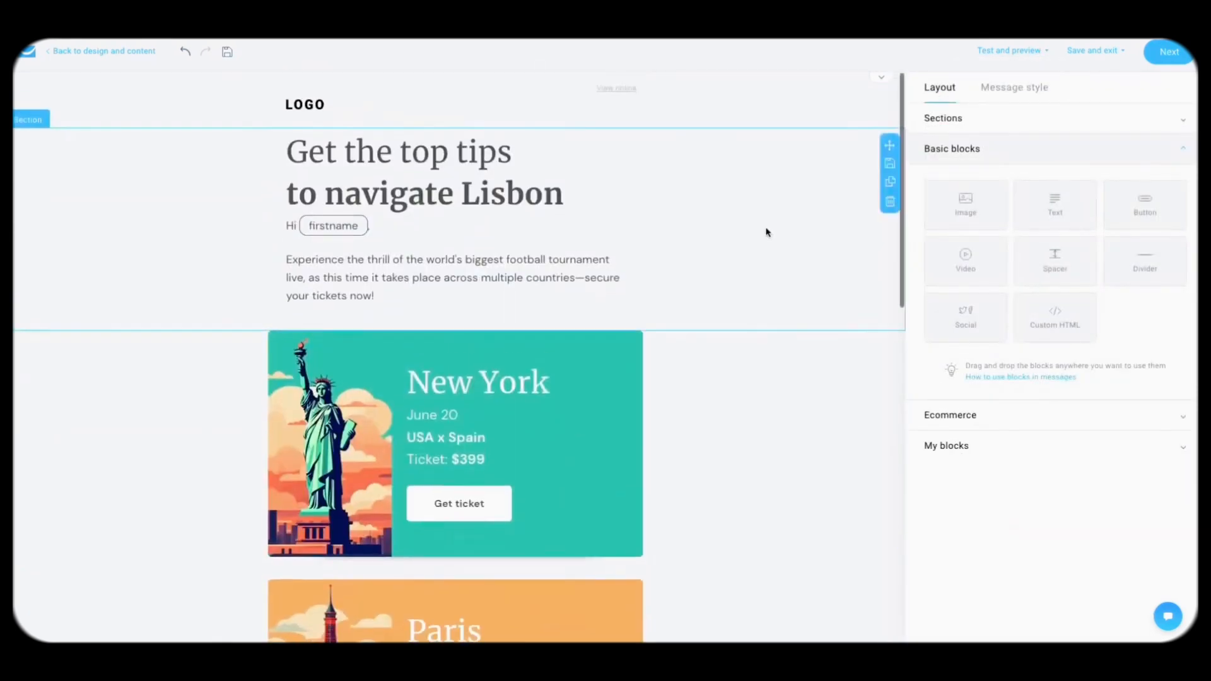
scroll(744, 348, "down", 2)
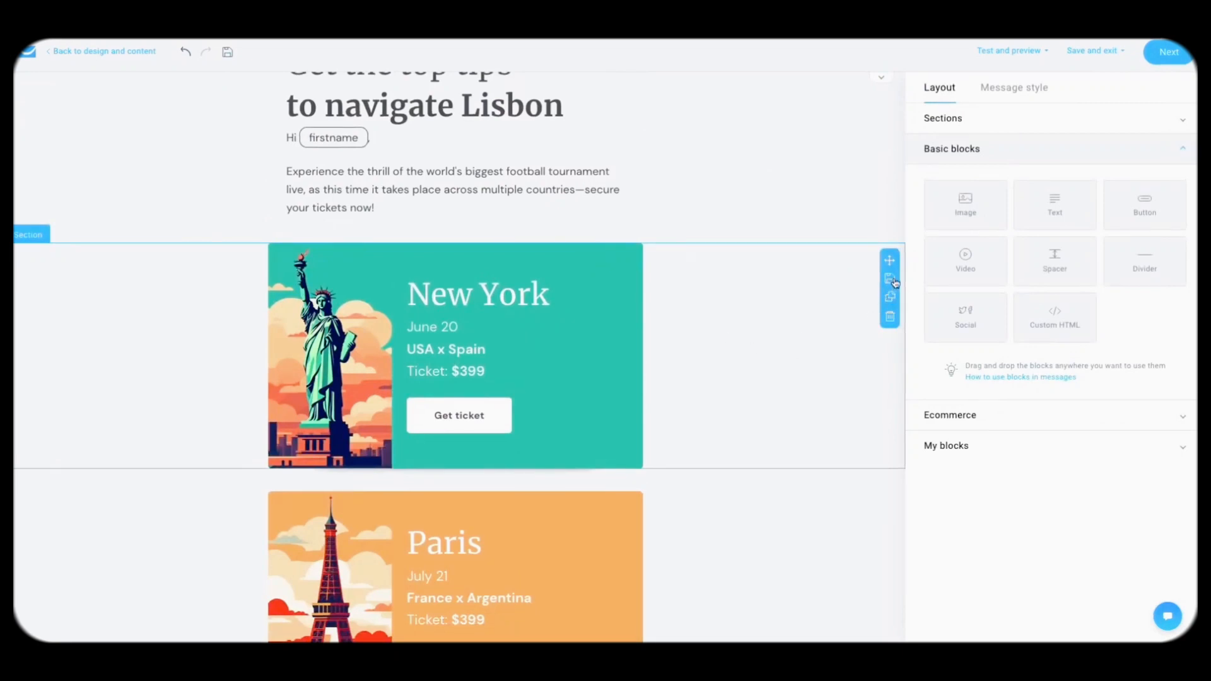
left_click(890, 279)
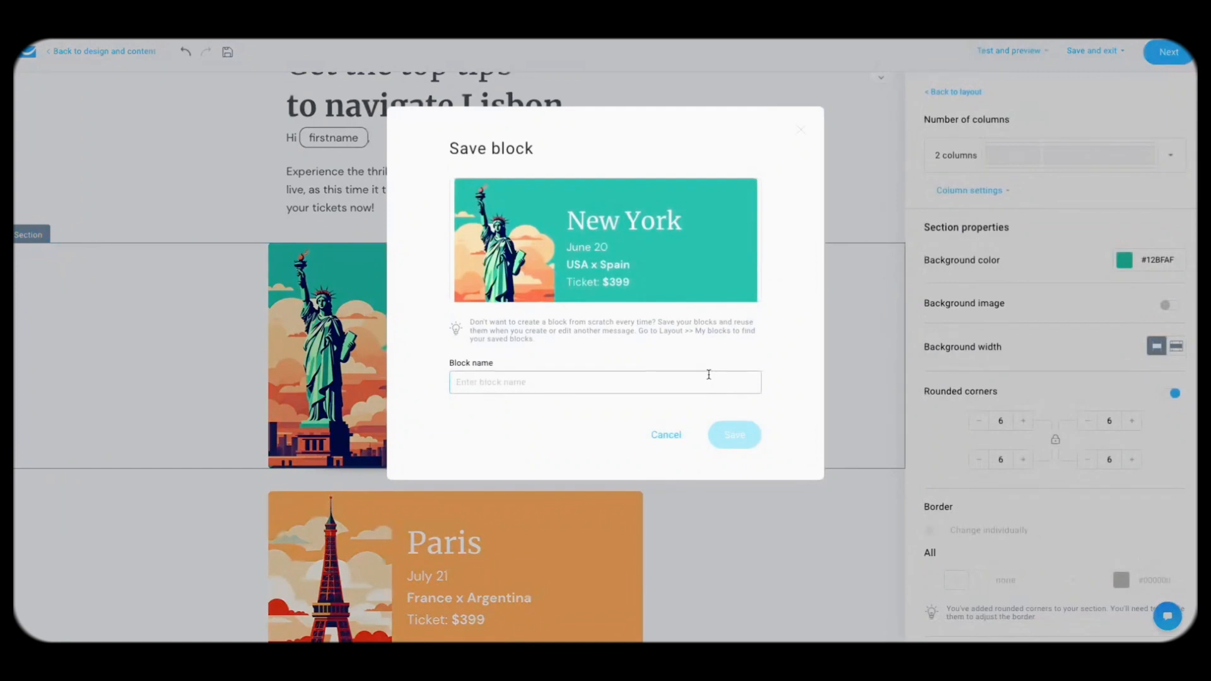
type("Signature")
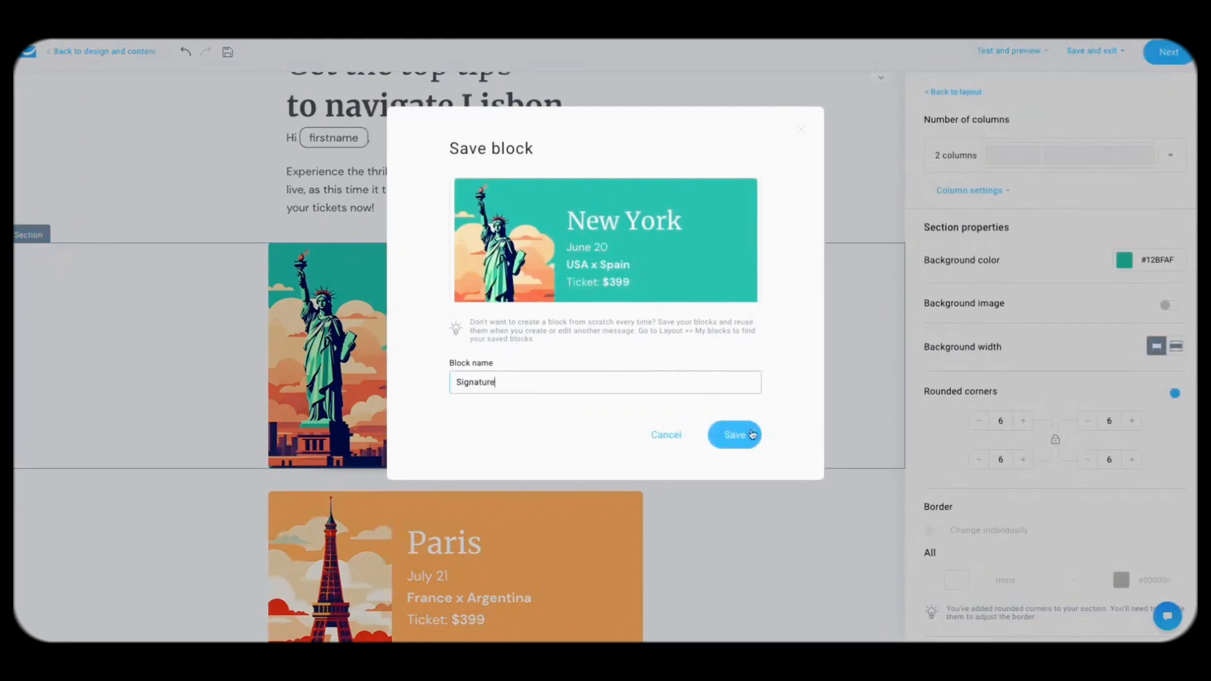
left_click(752, 435)
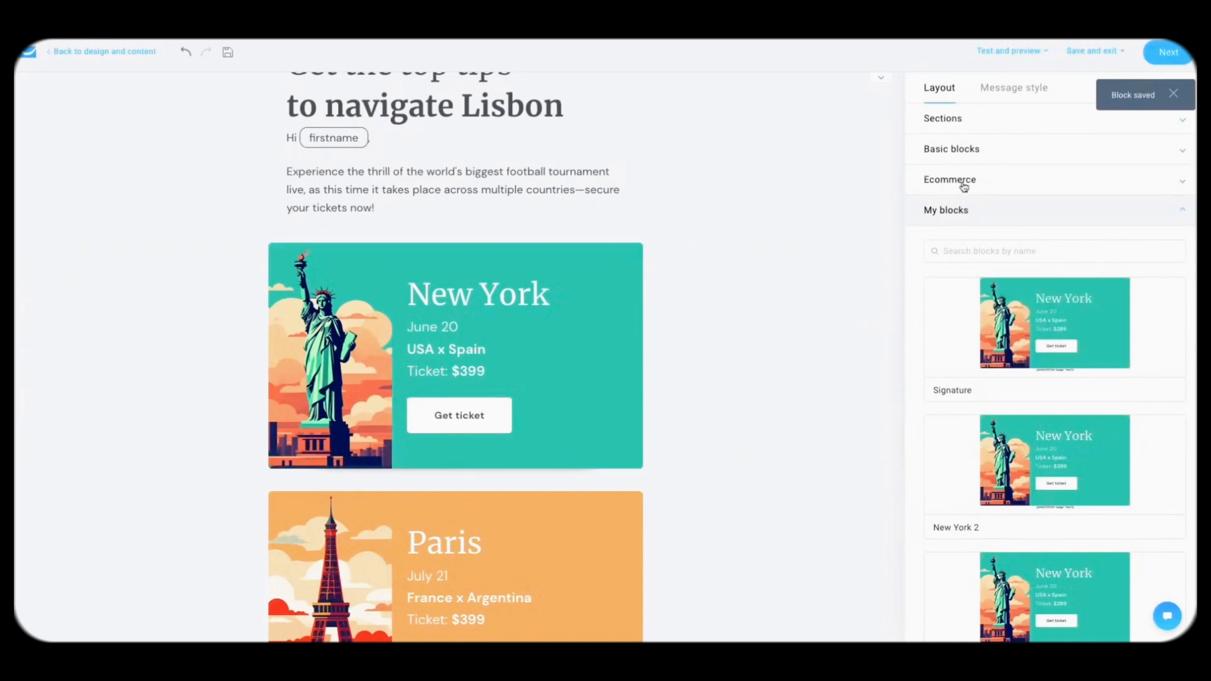
left_click(972, 152)
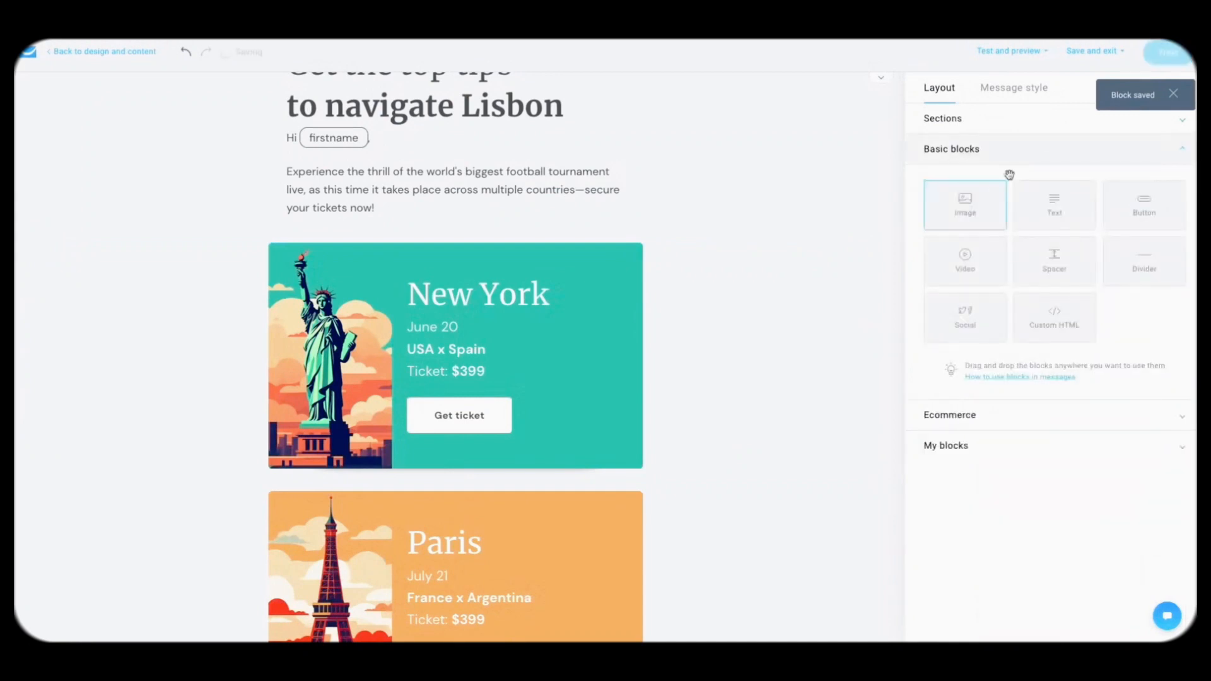
left_click(950, 448)
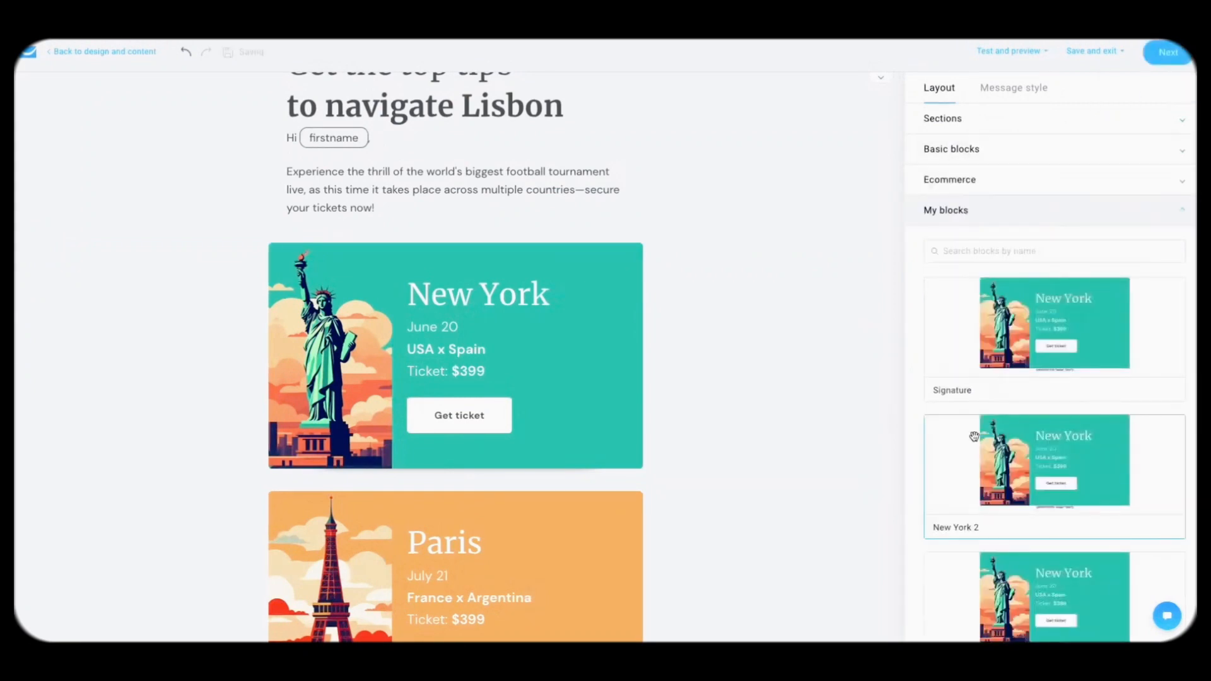
scroll(1034, 362, "down", 1)
scroll(1034, 361, "down", 5)
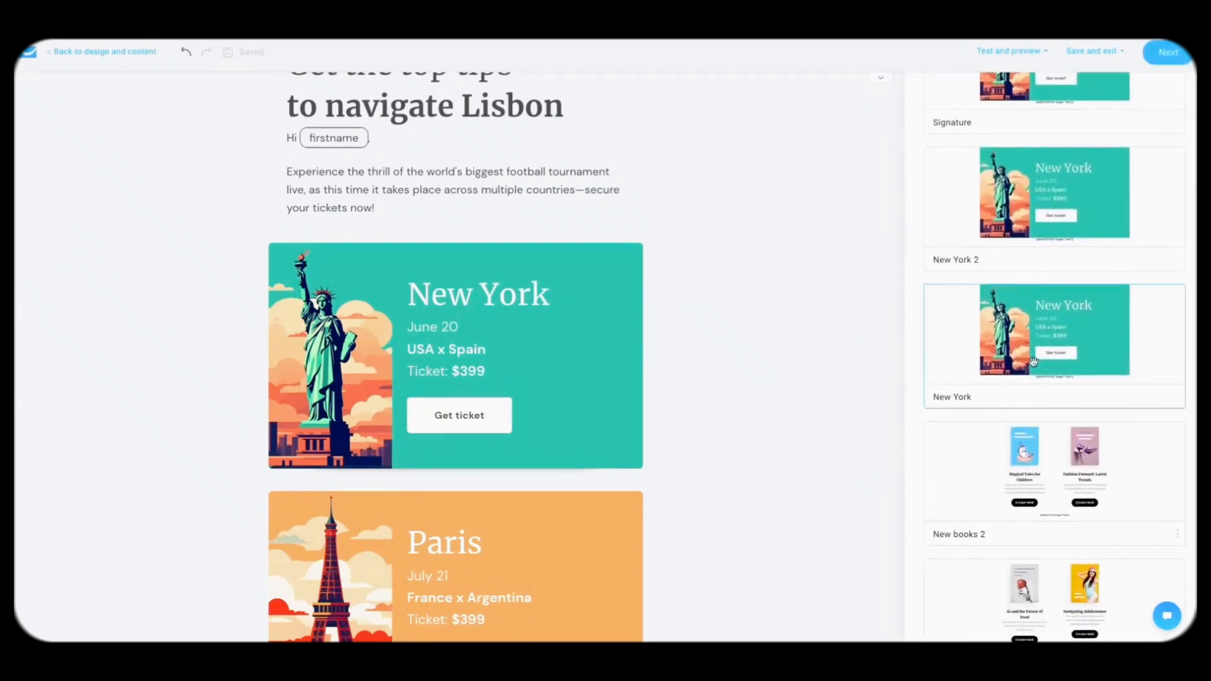
left_click_drag(1062, 487, 513, 492)
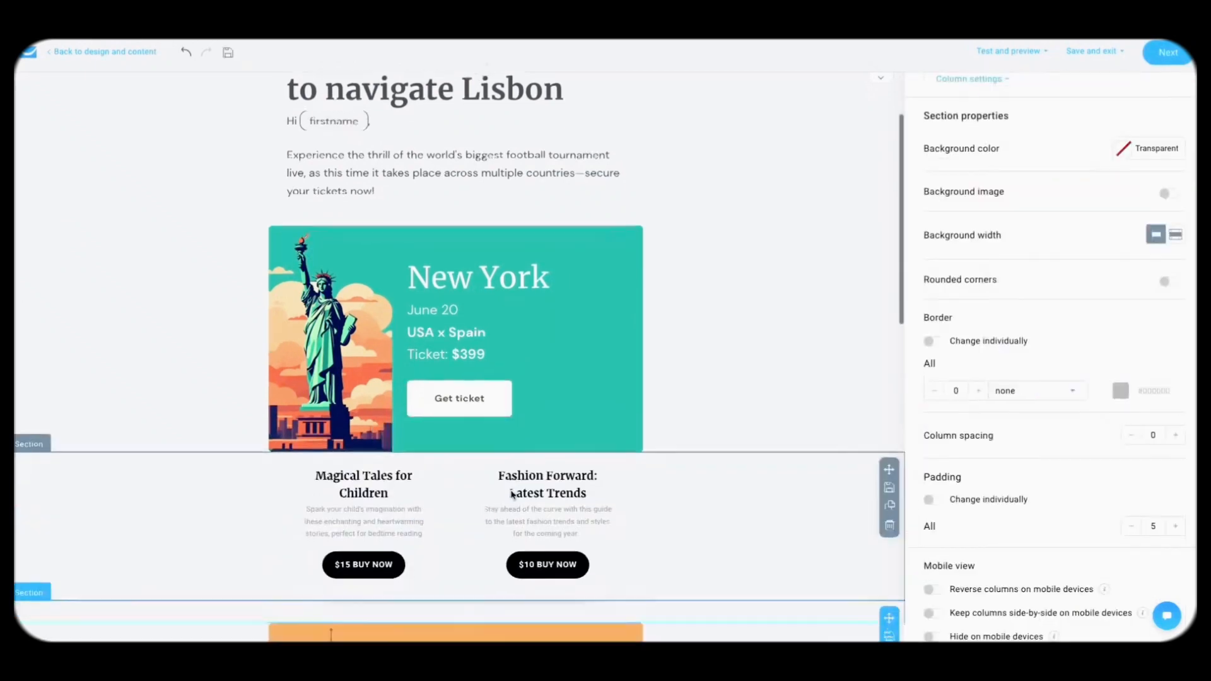
scroll(611, 492, "down", 2)
scroll(662, 454, "down", 2)
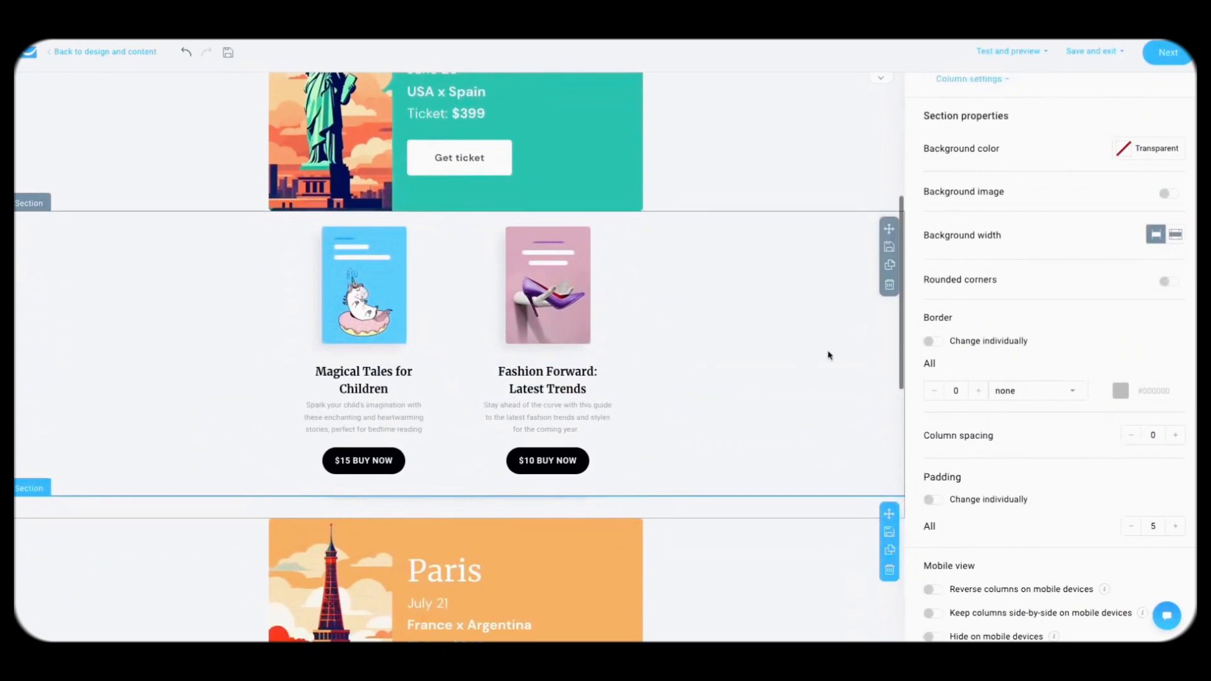
left_click(890, 287)
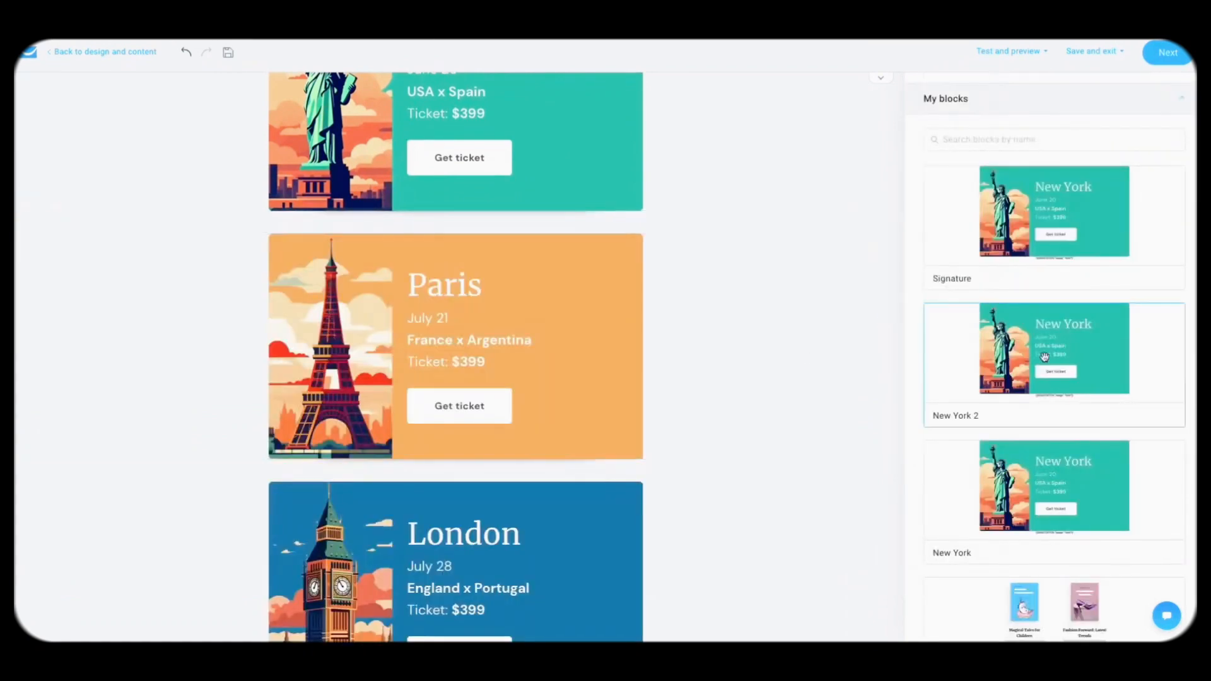
scroll(1030, 295, "up", 3)
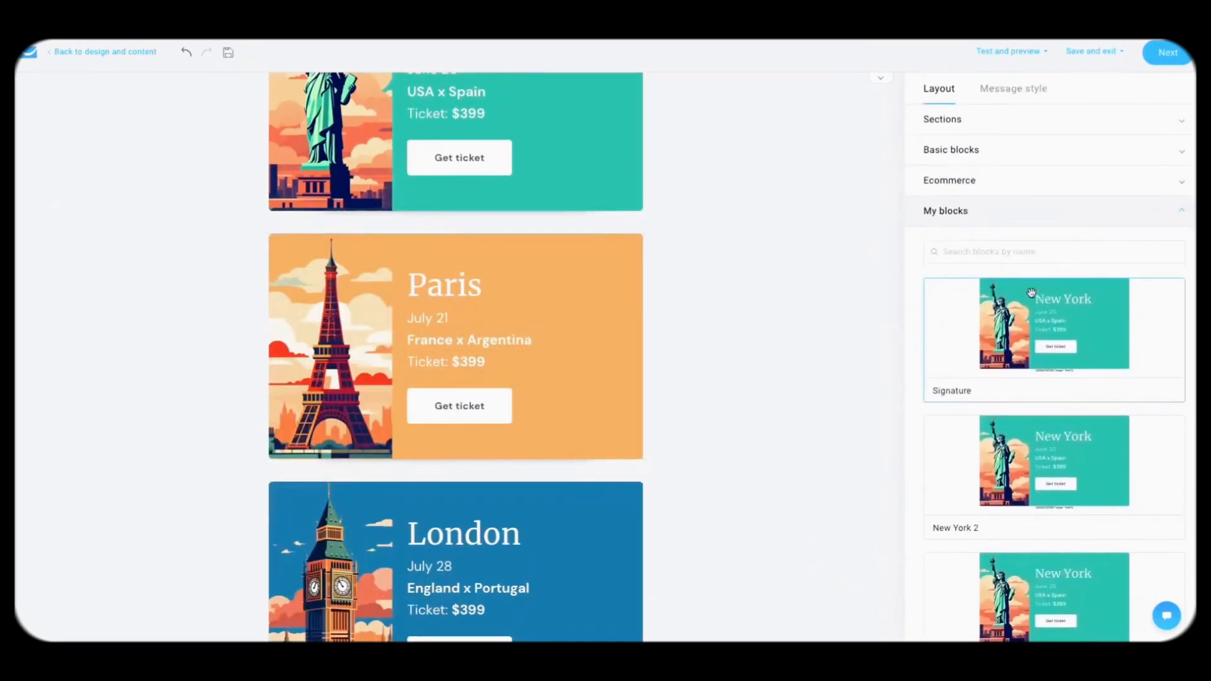
left_click(1040, 150)
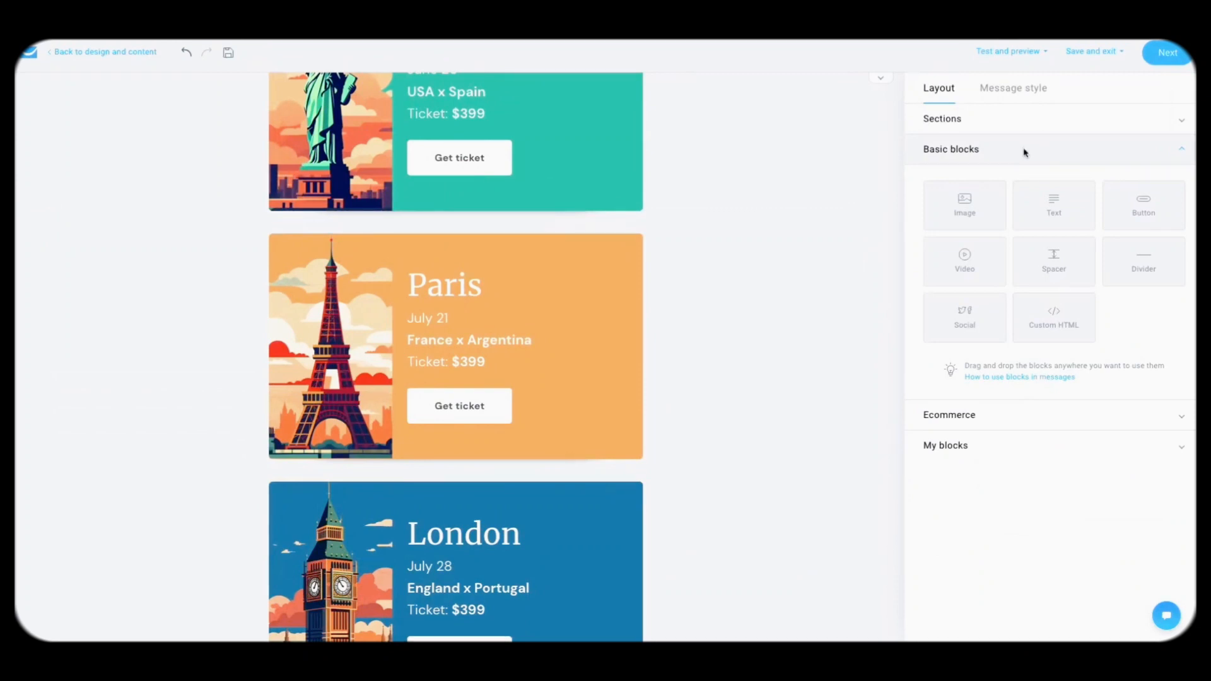
mouse_move(849, 324)
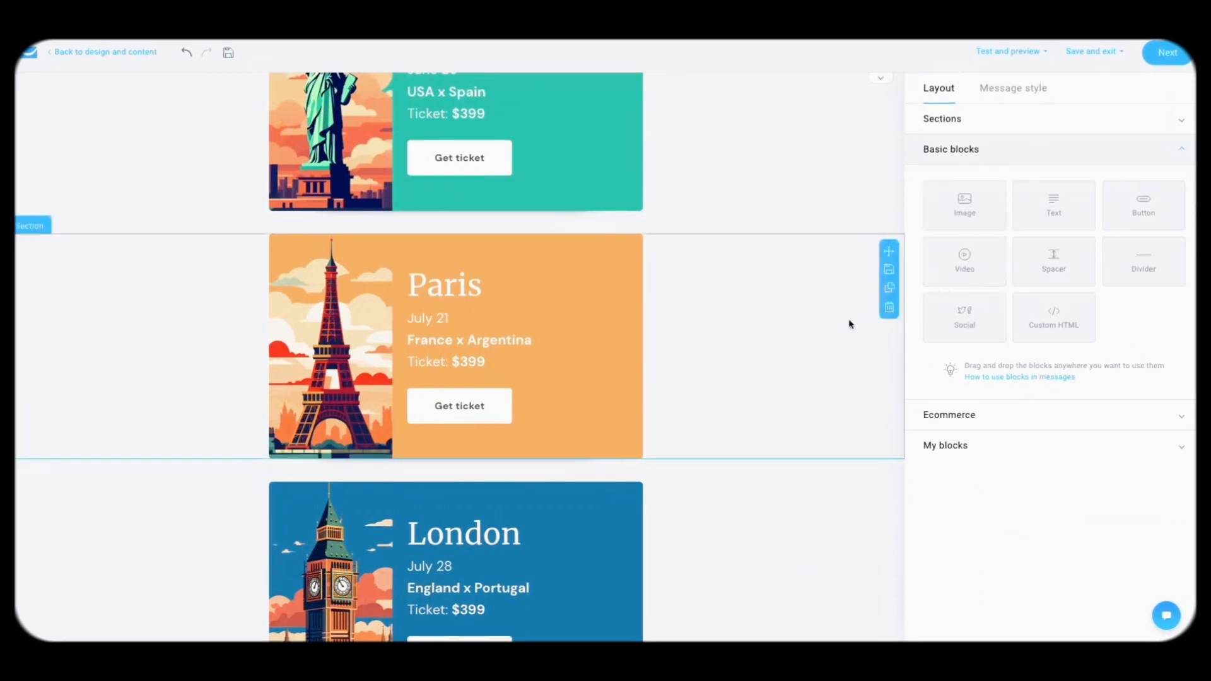
scroll(755, 408, "up", 6)
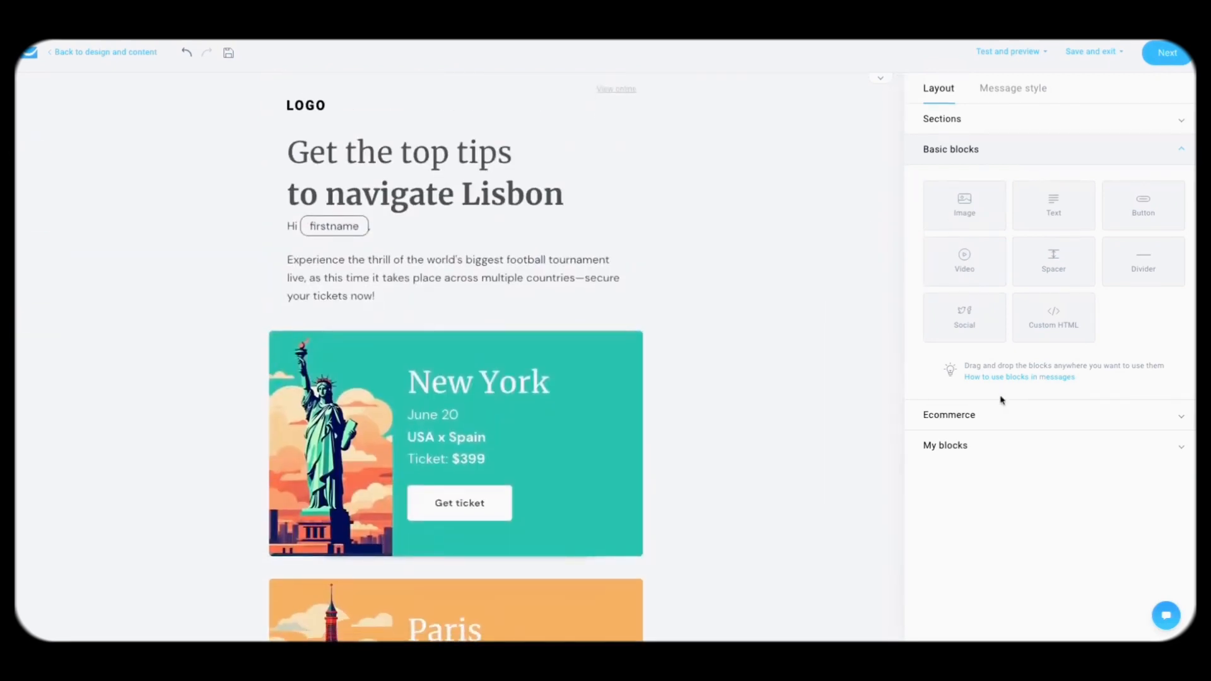
Step: Add a one-column section below the logo with Image and Video blocks
left_click(975, 130)
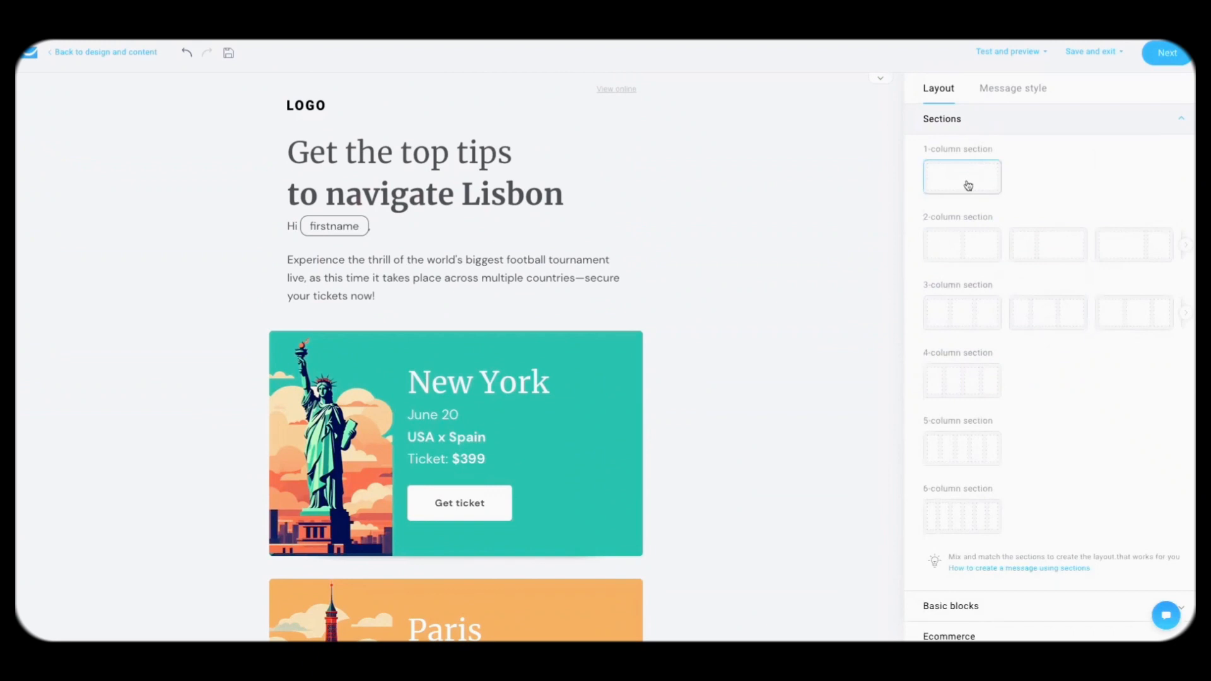
left_click_drag(969, 186, 656, 164)
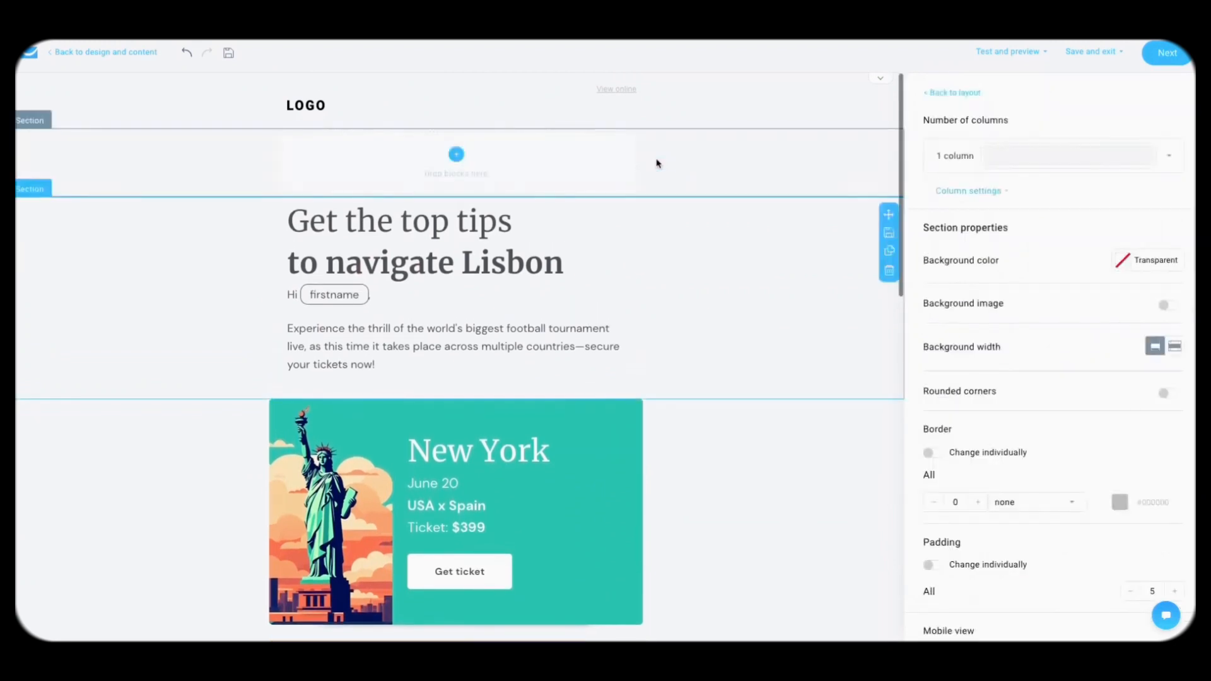
left_click(952, 93)
left_click_drag(965, 205, 613, 179)
left_click(943, 92)
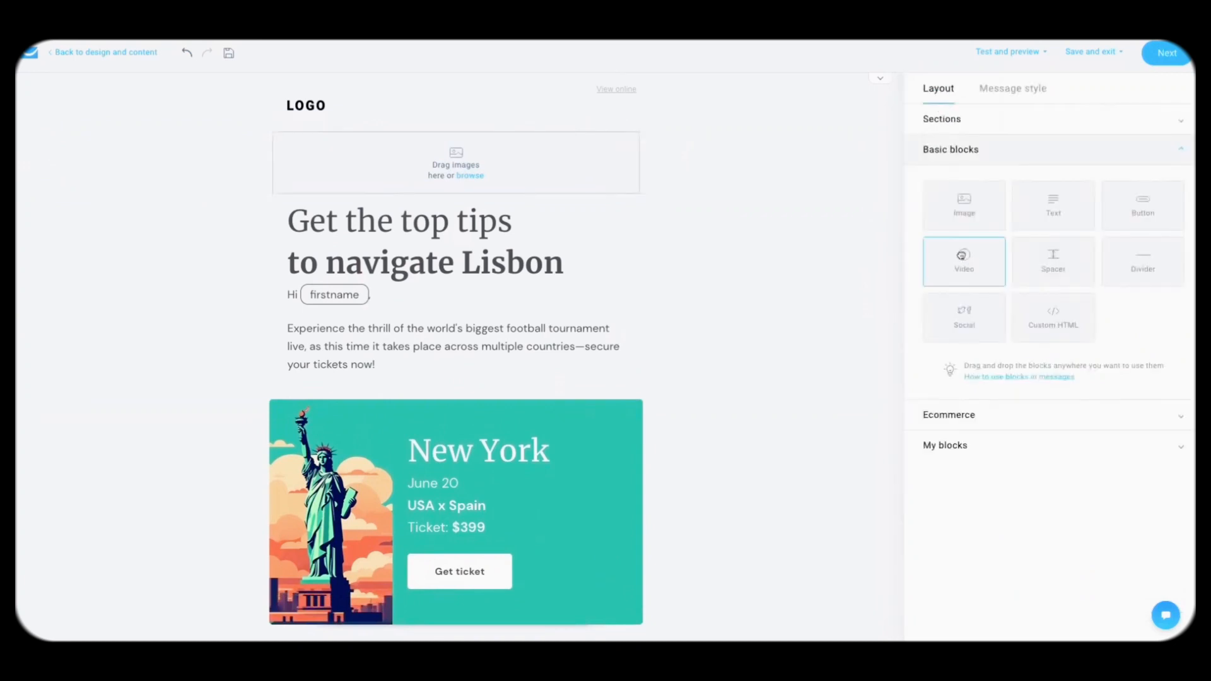
left_click_drag(962, 255, 670, 203)
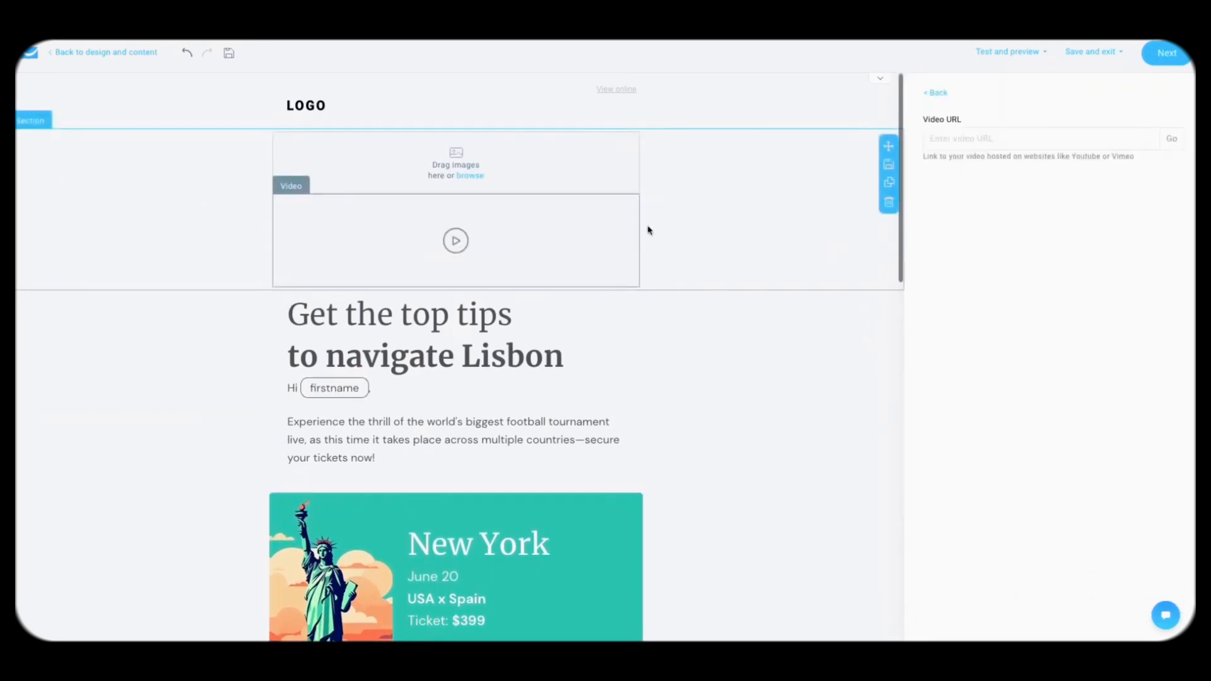
Step: Undo the added blocks, delete the empty section, and open the headline section's settings
key("ctrl+z")
key("ctrl+z")
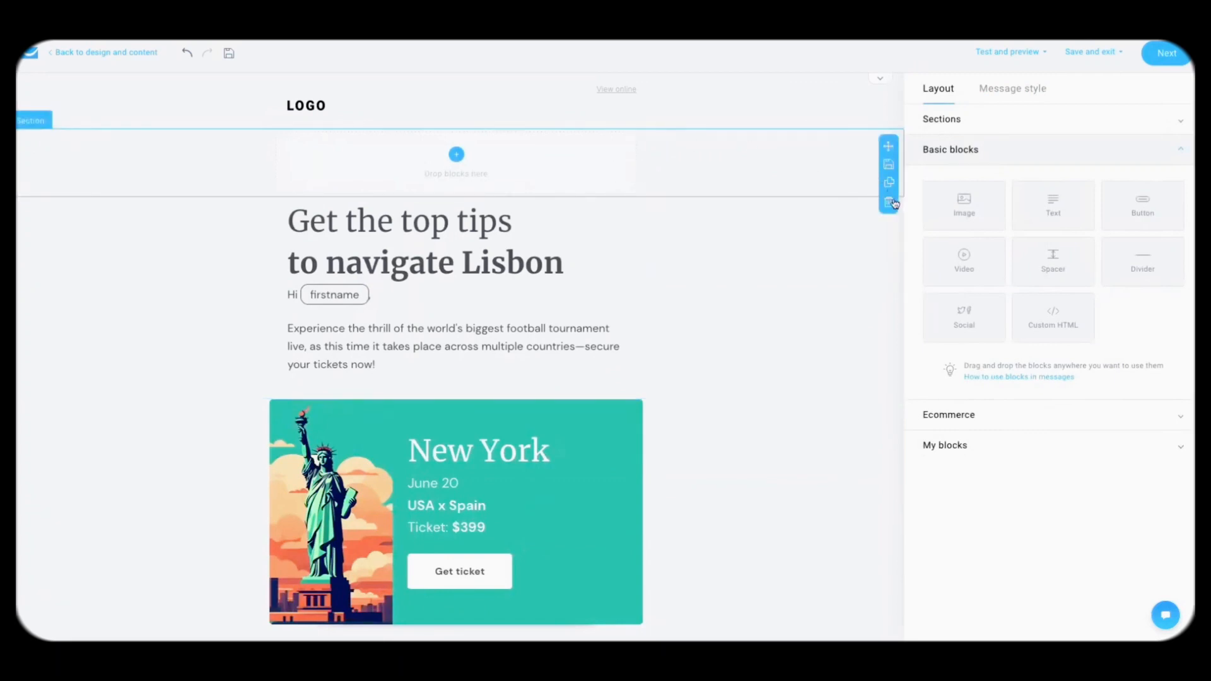
left_click(894, 203)
left_click(843, 187)
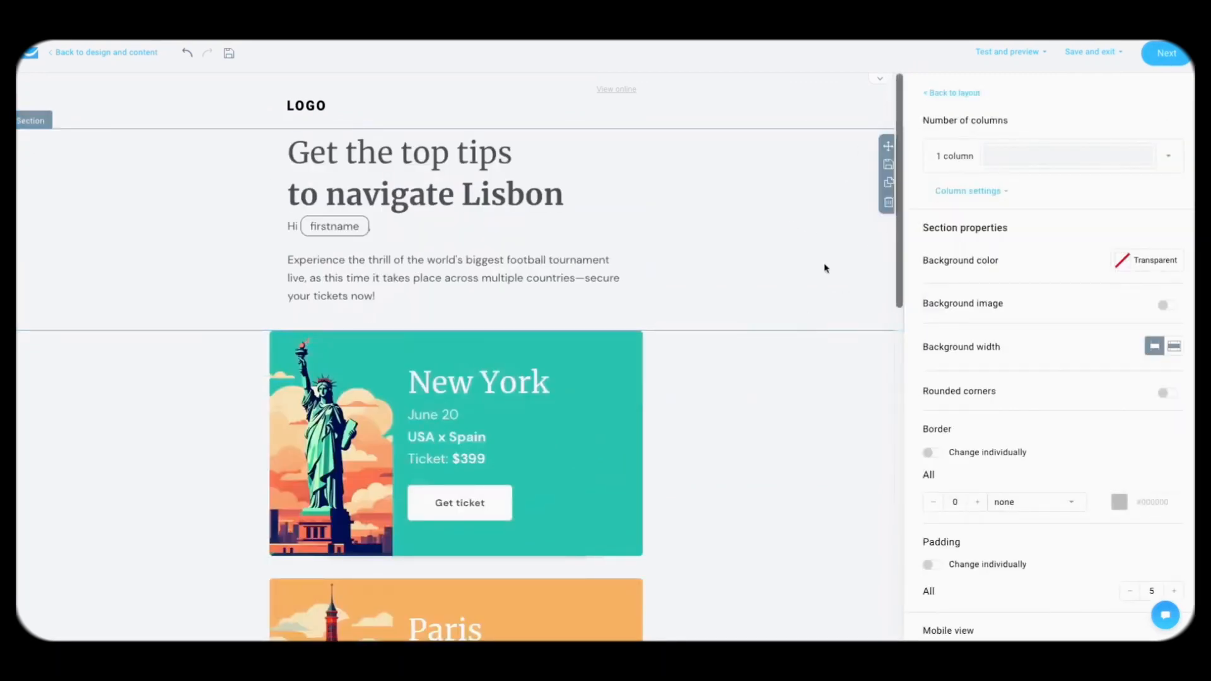
Step: Give the headline section a light grey, full-width background
scroll(1038, 285, "down", 1)
scroll(1038, 285, "up", 1)
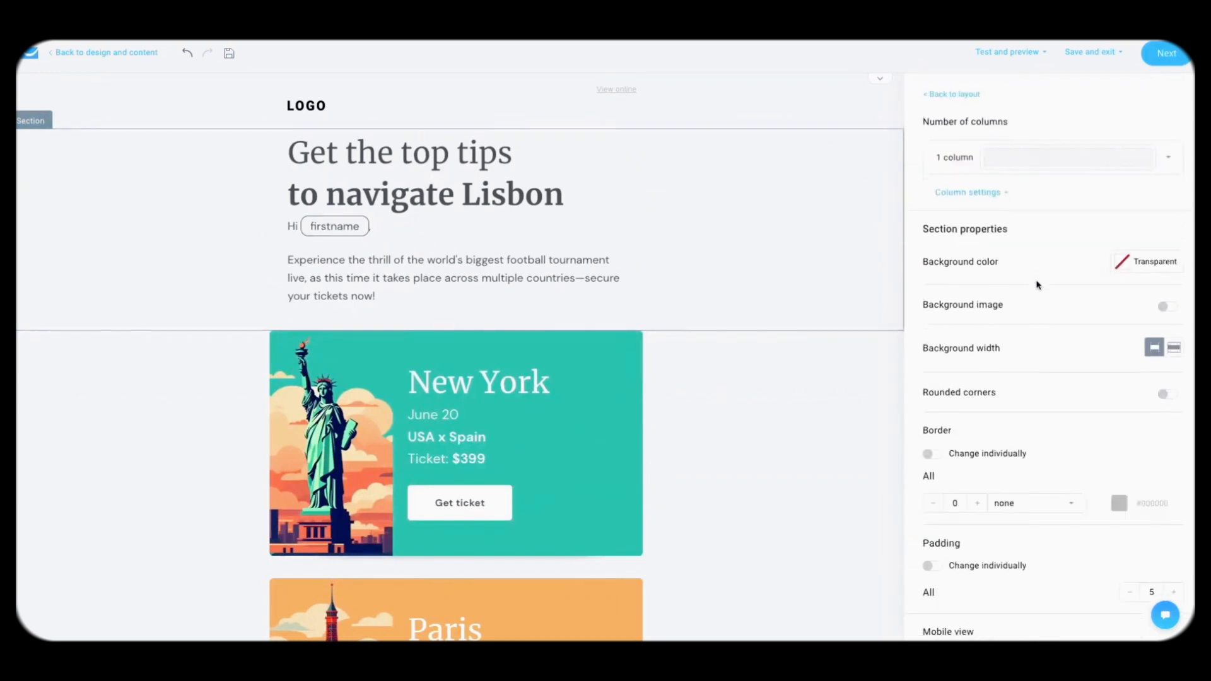
left_click(1127, 264)
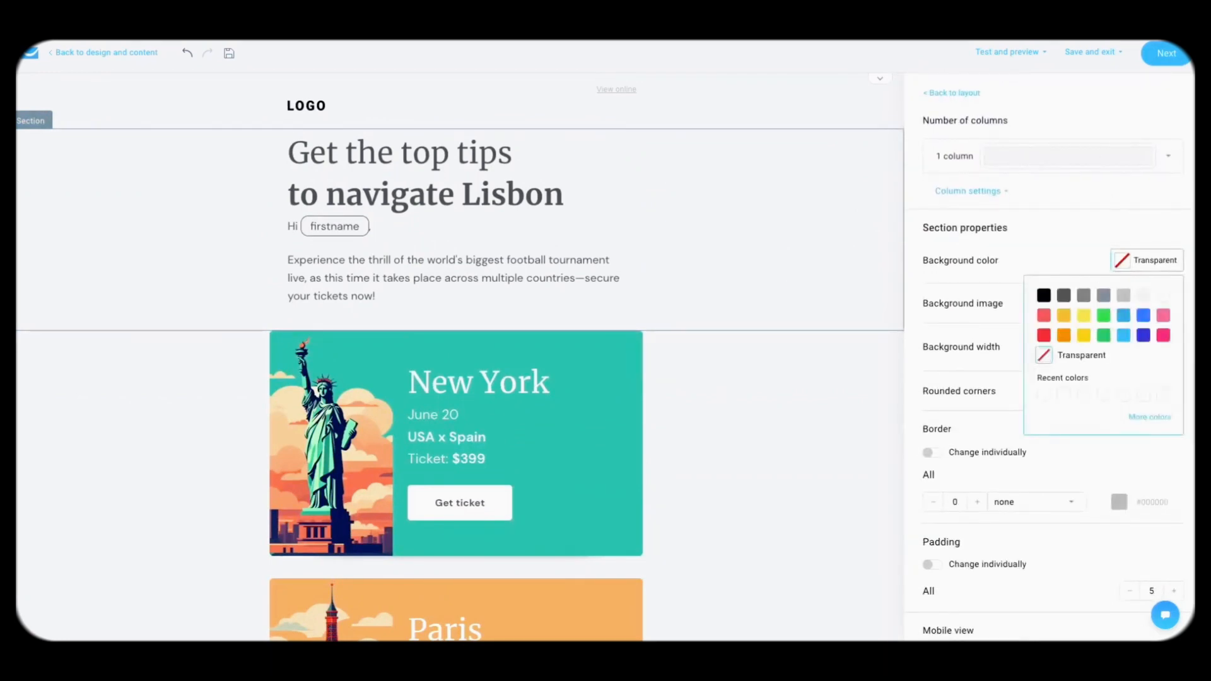
left_click(1143, 299)
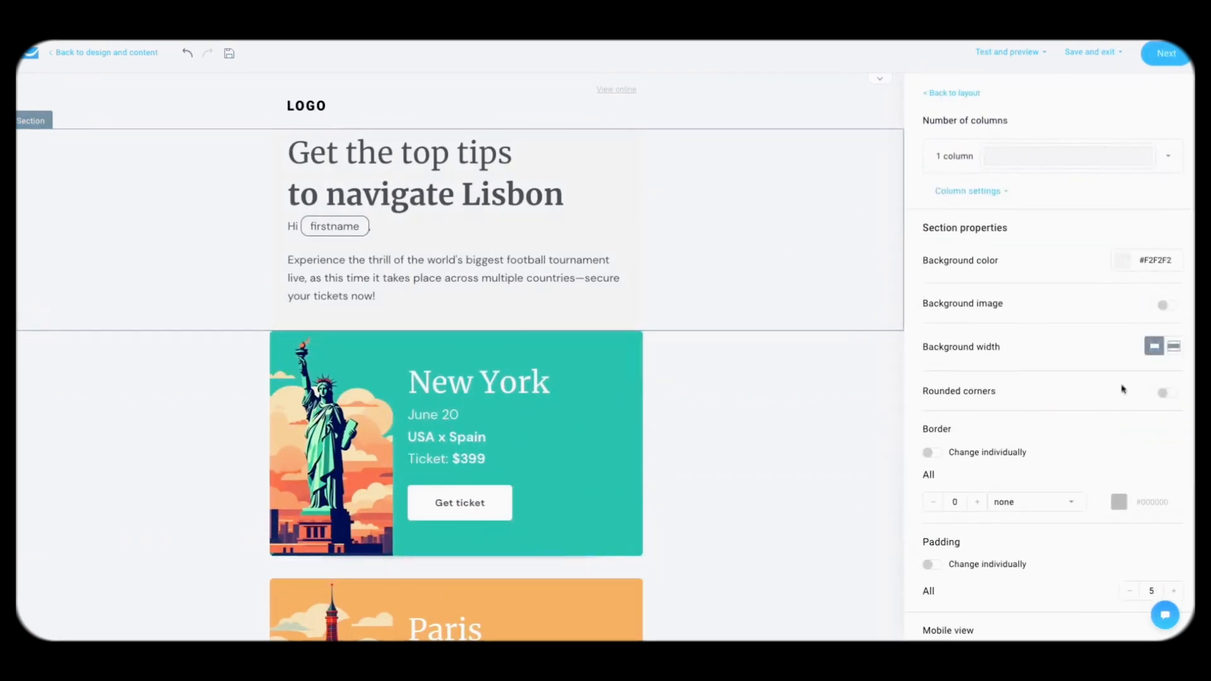
left_click(1173, 346)
left_click(1122, 265)
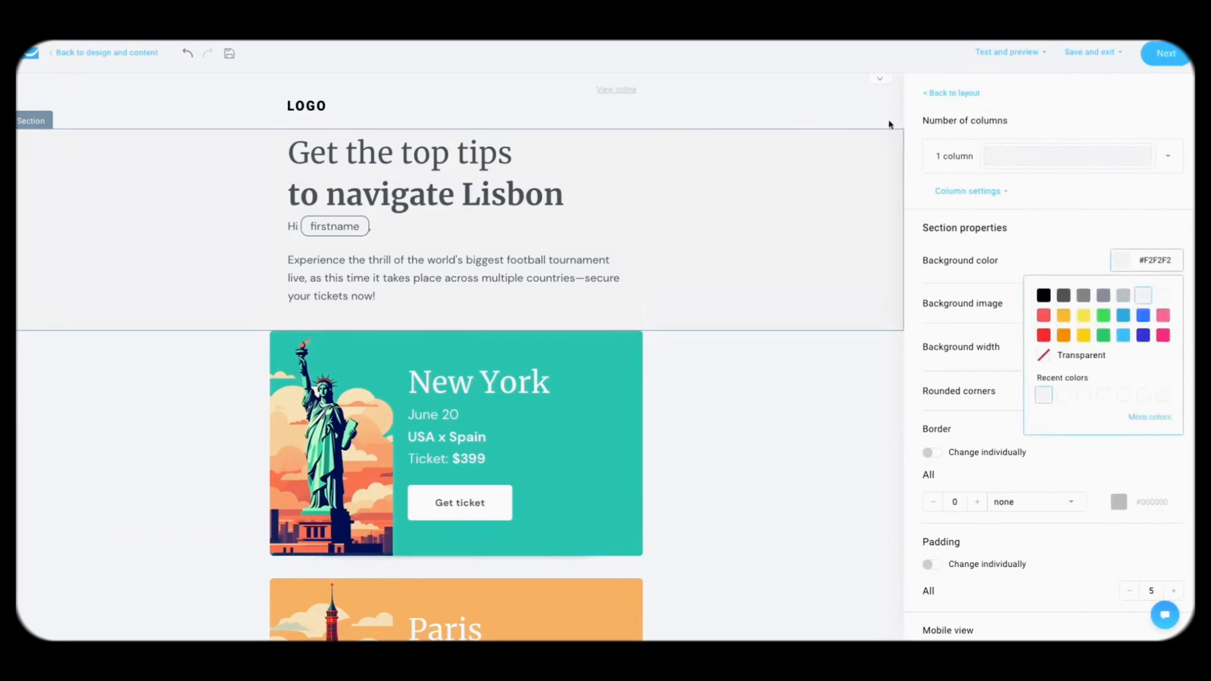
Step: Set the message-wide background to green in Message style
left_click(238, 103)
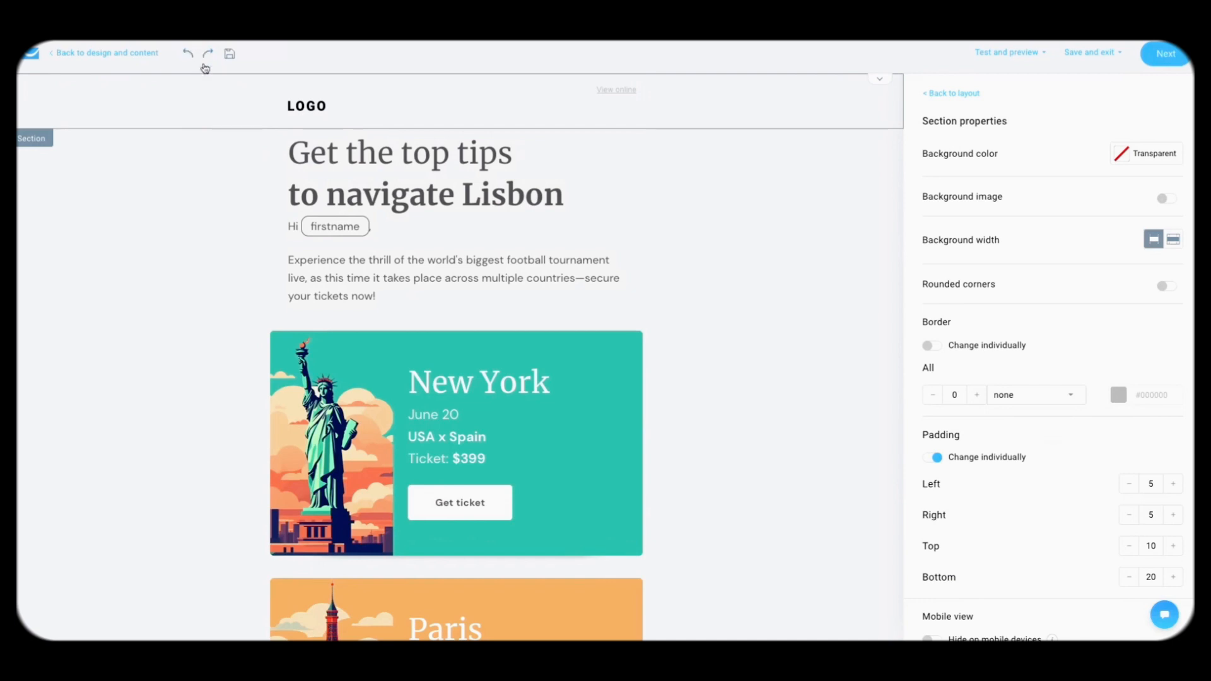
left_click(953, 93)
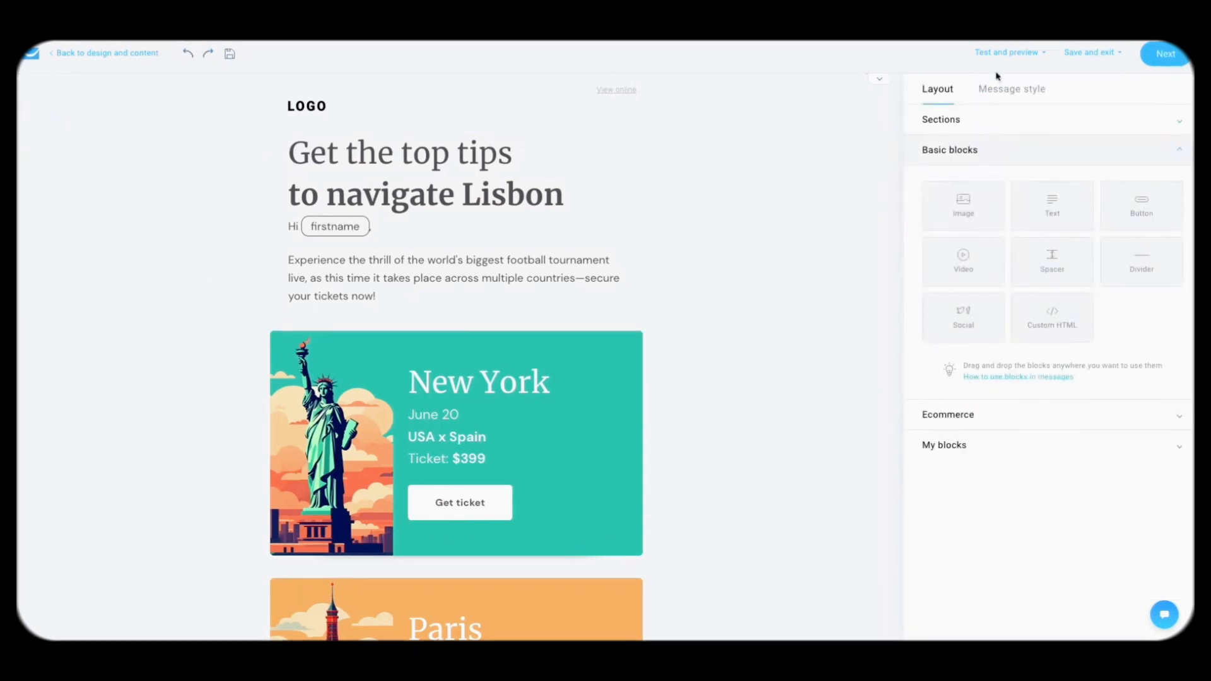
left_click(990, 95)
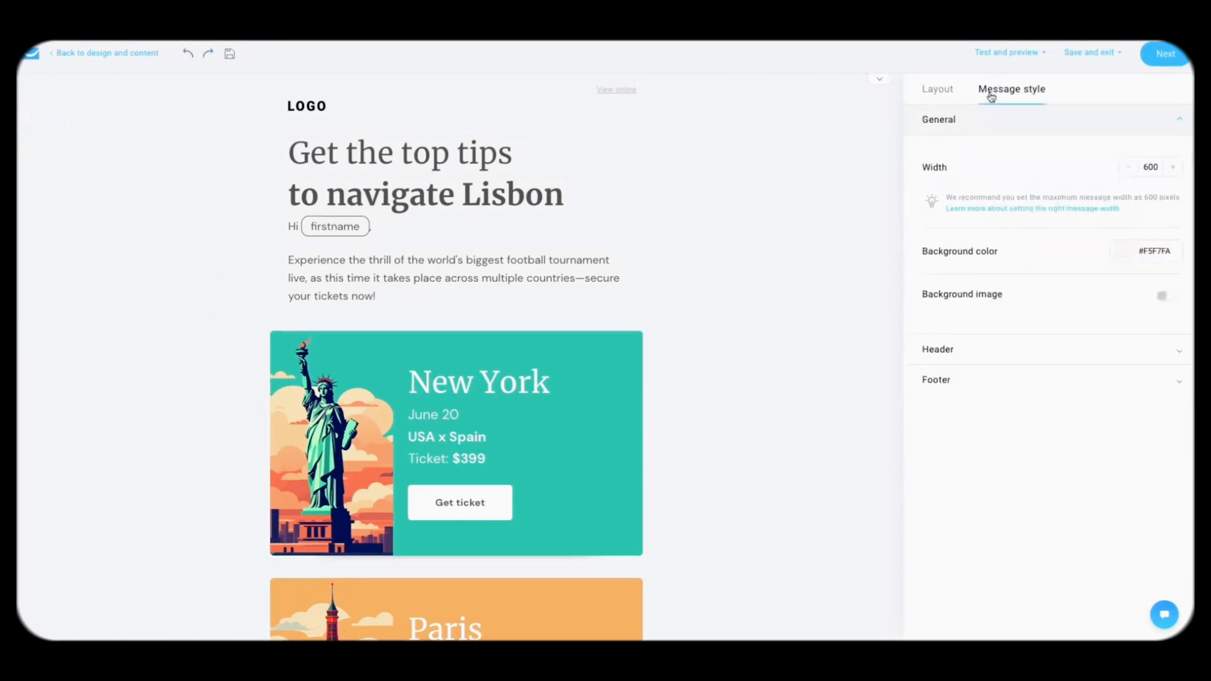
left_click(1122, 252)
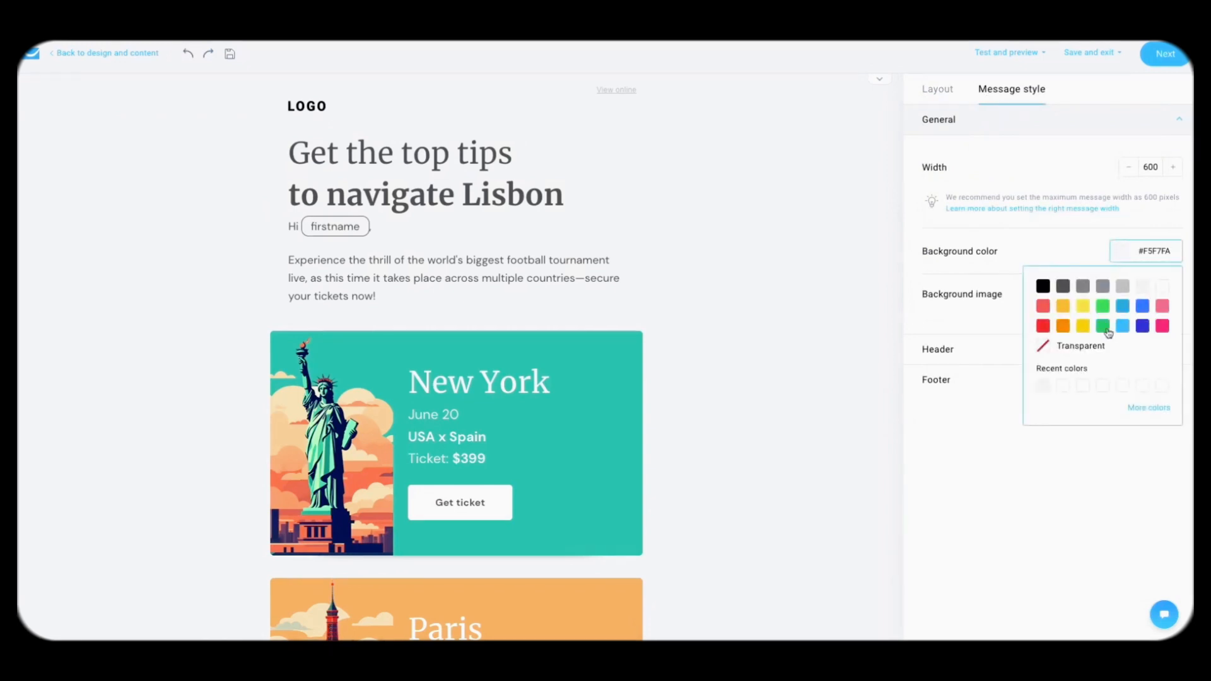
left_click(1103, 326)
scroll(830, 321, "down", 12)
scroll(830, 321, "up", 12)
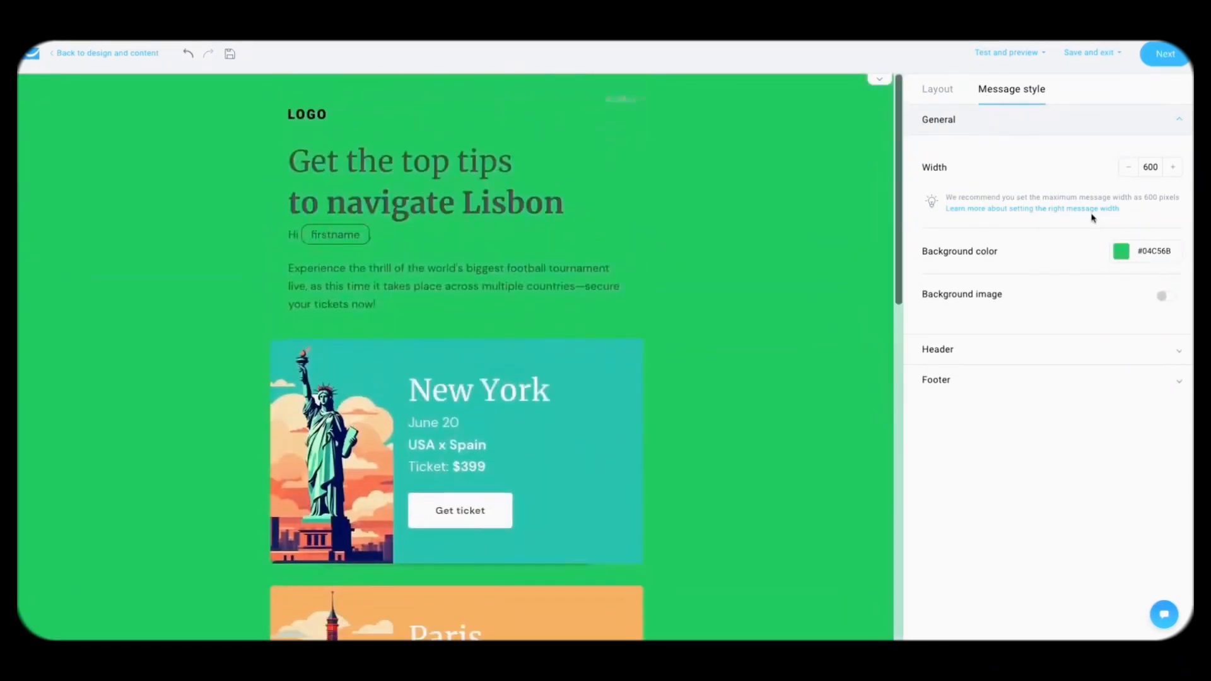
Step: Try a light mint #B0F3D5 email background, then undo back to #F5F7FA
left_click(1120, 251)
left_click(1159, 408)
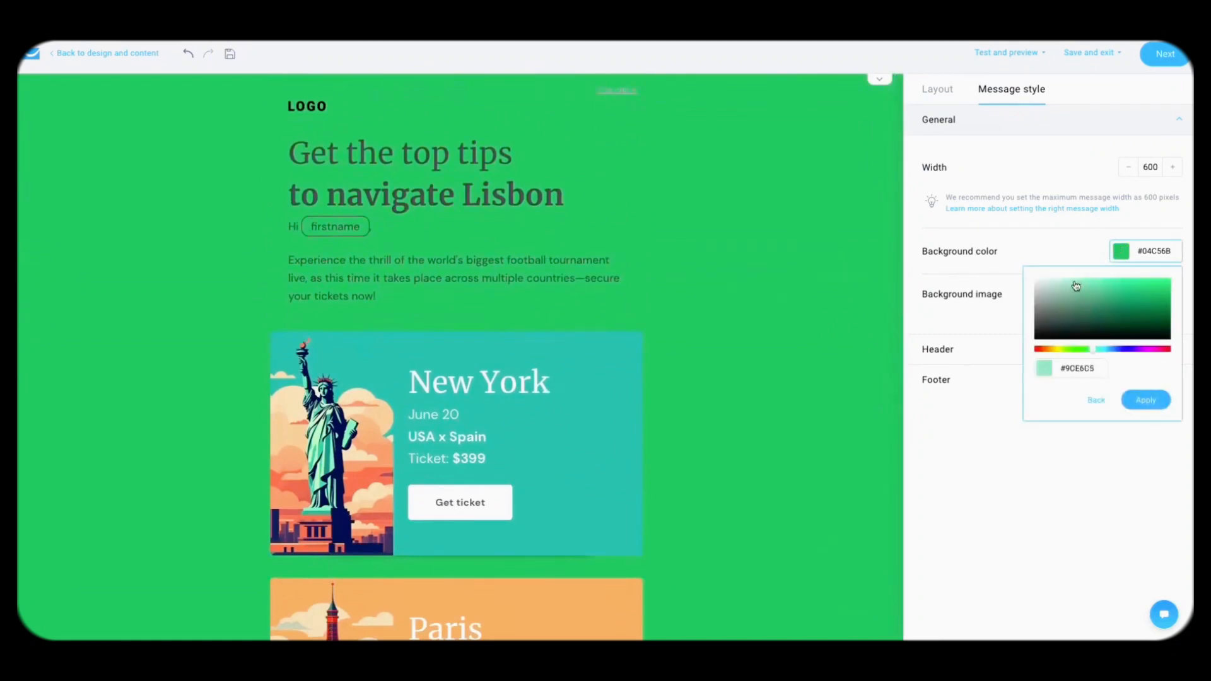
left_click(1152, 400)
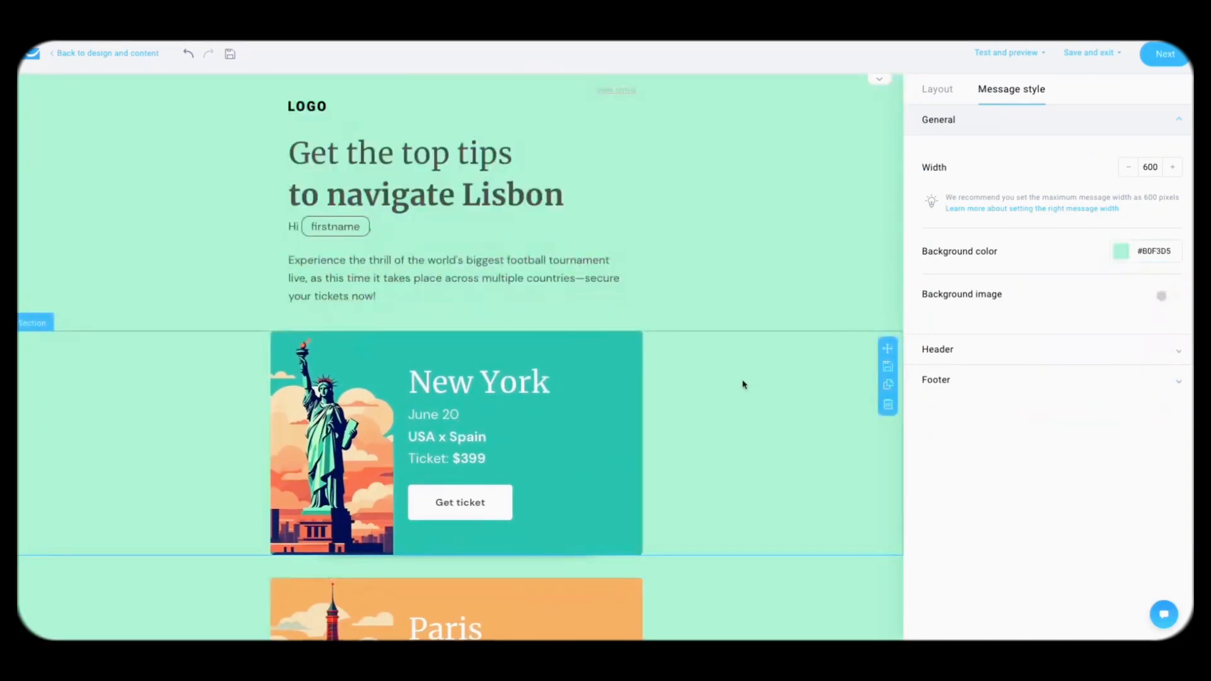
scroll(743, 383, "down", 12)
scroll(743, 383, "up", 8)
scroll(743, 383, "up", 4)
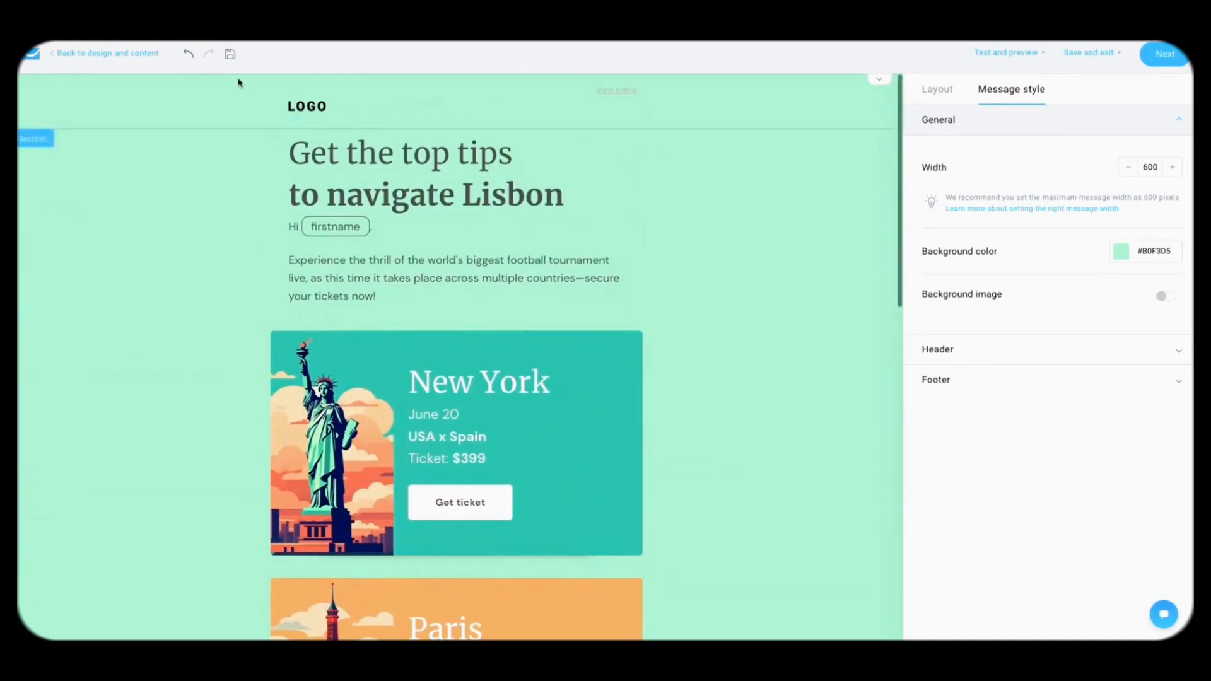
left_click(189, 54)
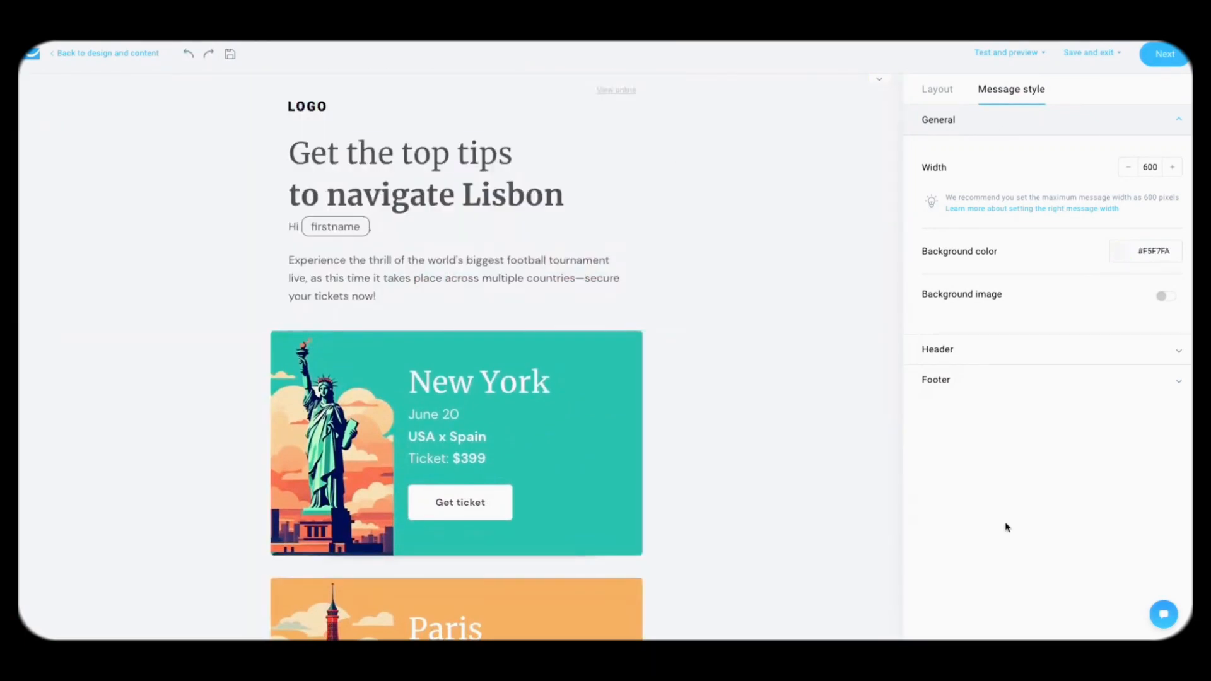
left_click(971, 358)
Step: Replace the logo with the globe GIF found by searching 'travel sticker'
scroll(1027, 439, "down", 5)
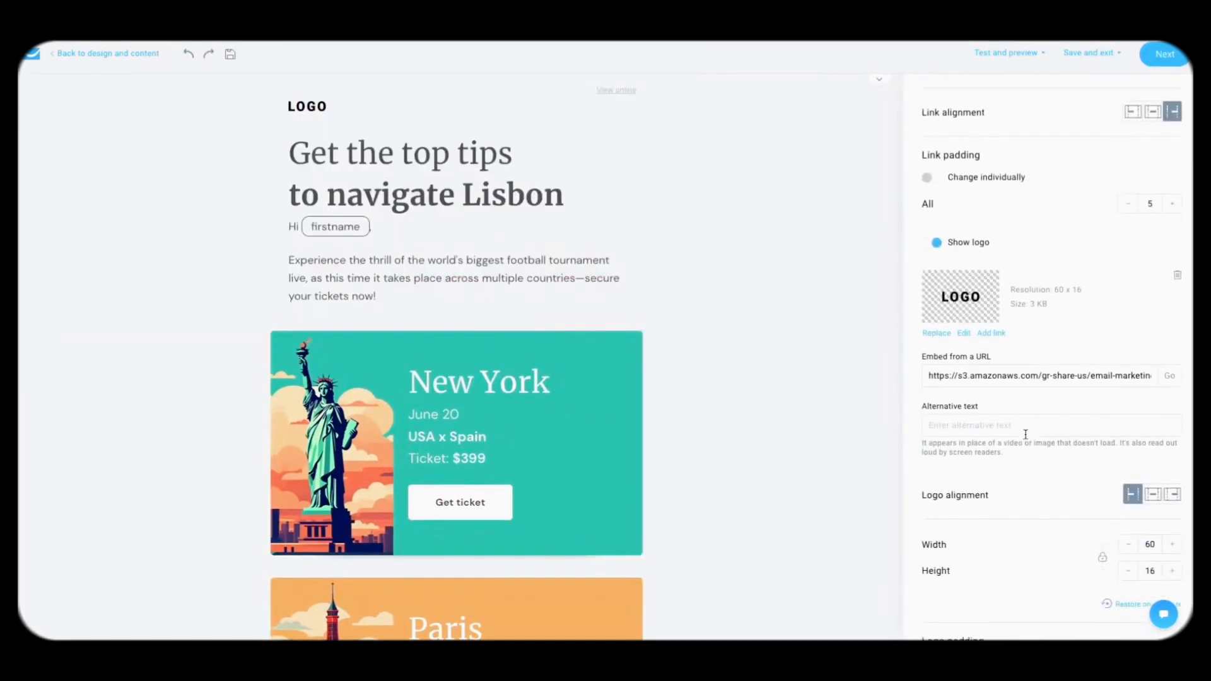
scroll(1025, 438, "up", 3)
left_click(933, 464)
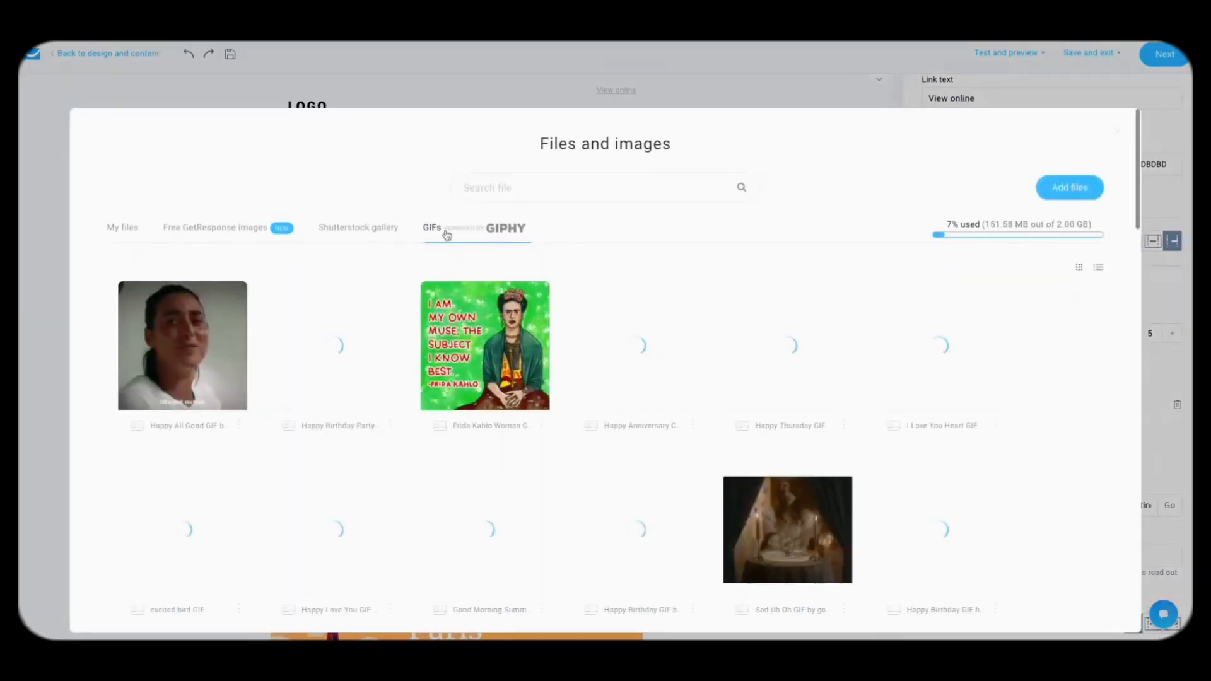
left_click(519, 188)
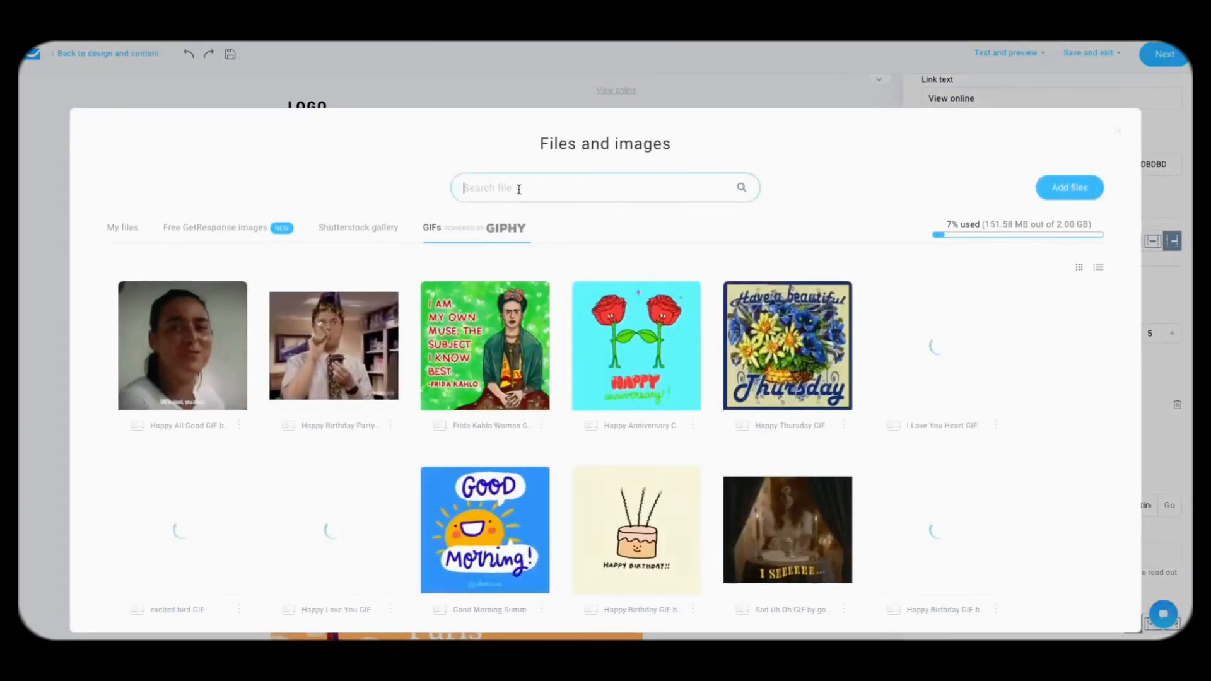
type("travel s")
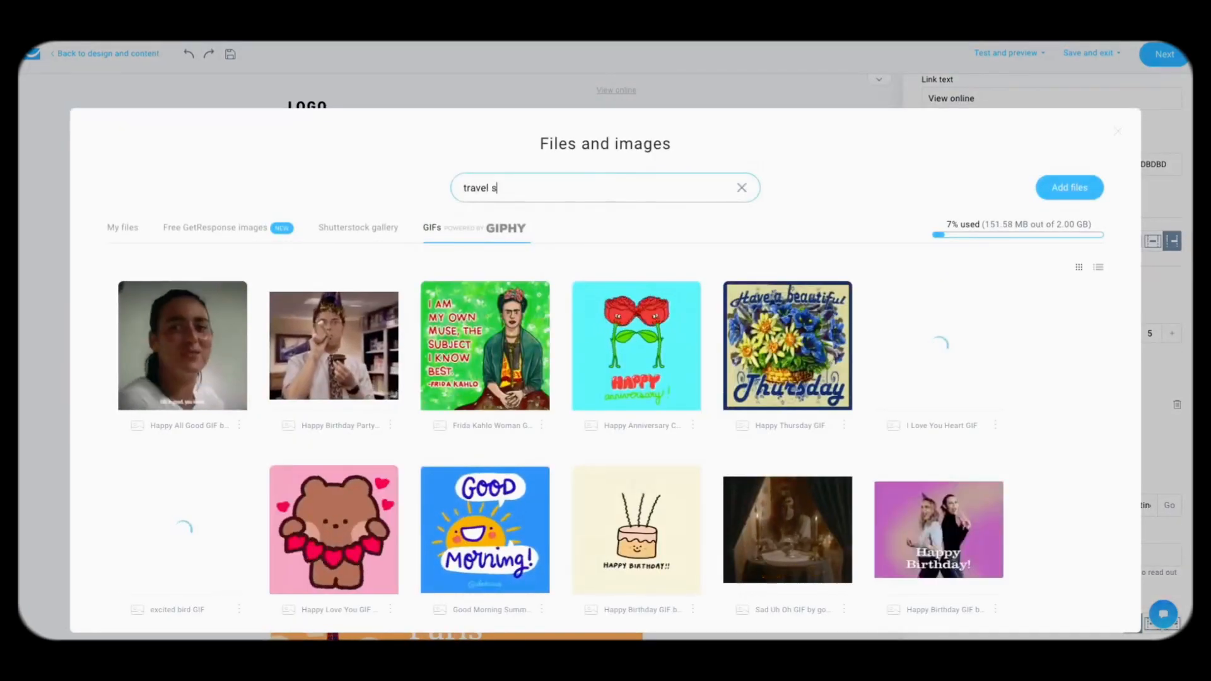
type("ticker")
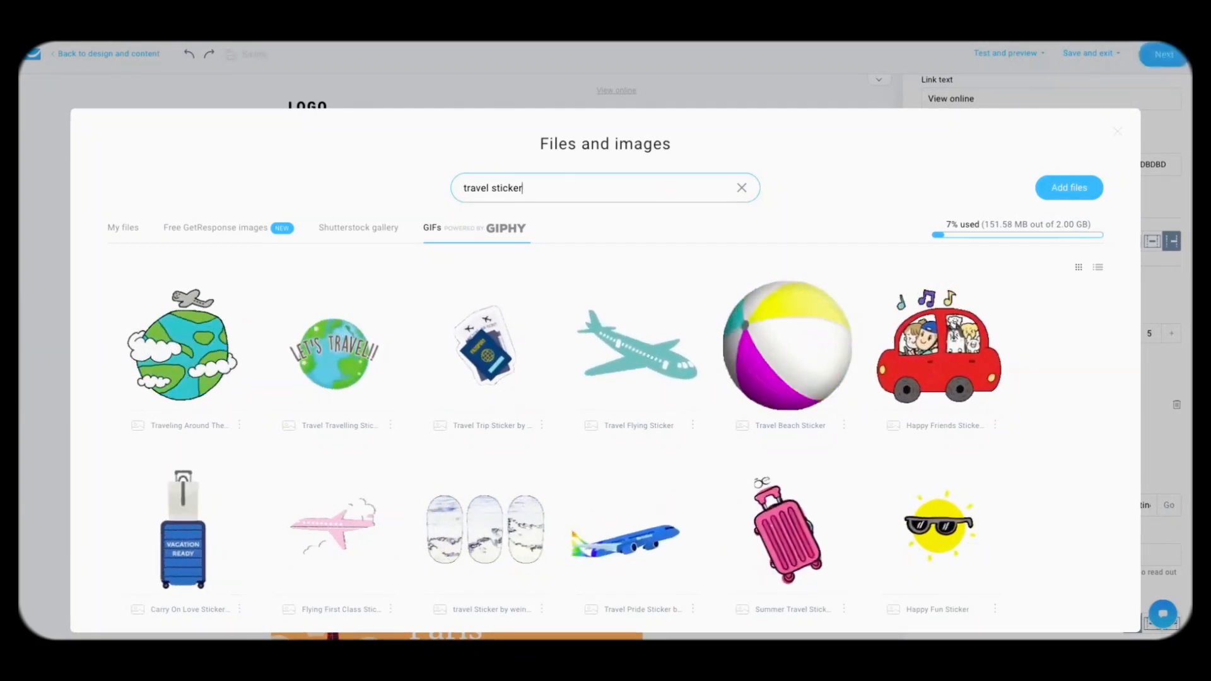
left_click(183, 355)
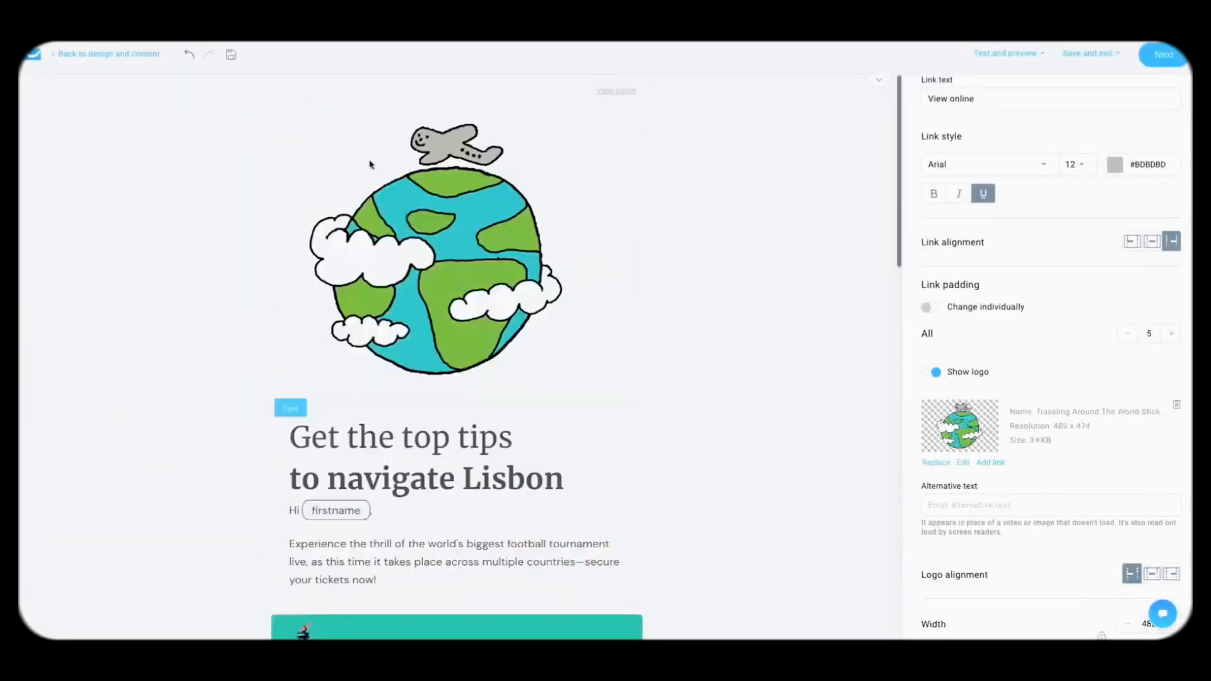
Step: Set the globe logo's width to 100 and check the surrounding section settings
scroll(1085, 404, "down", 3)
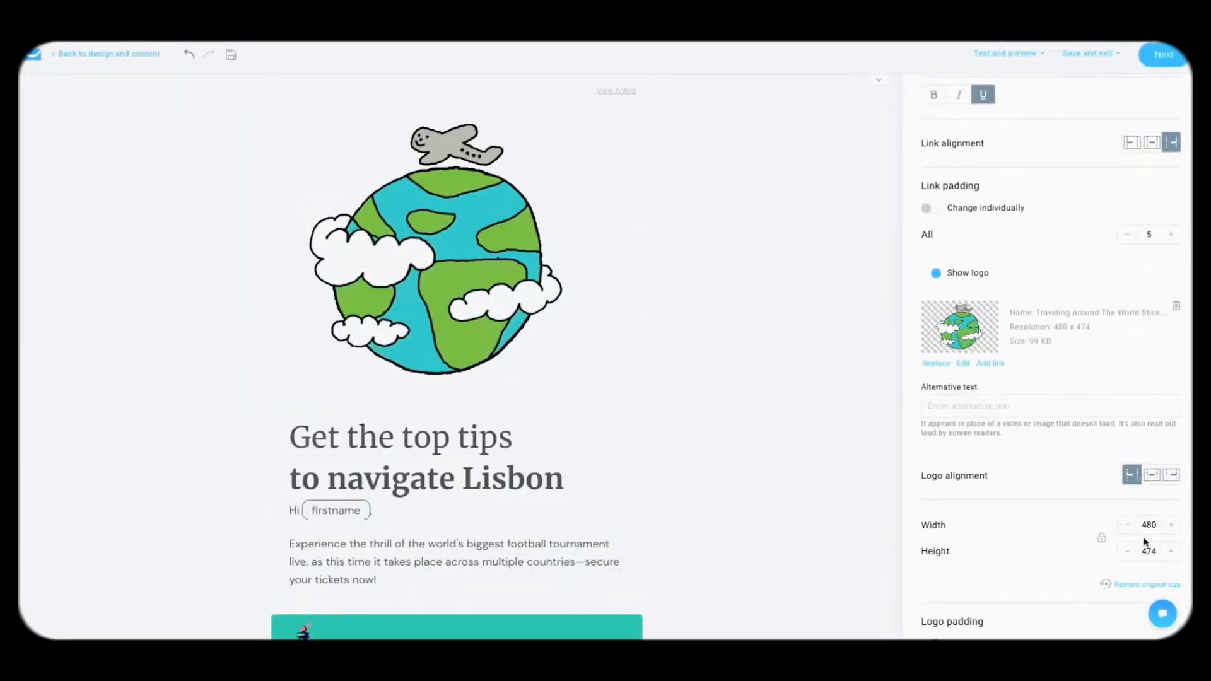
double_click(1149, 525)
type("100")
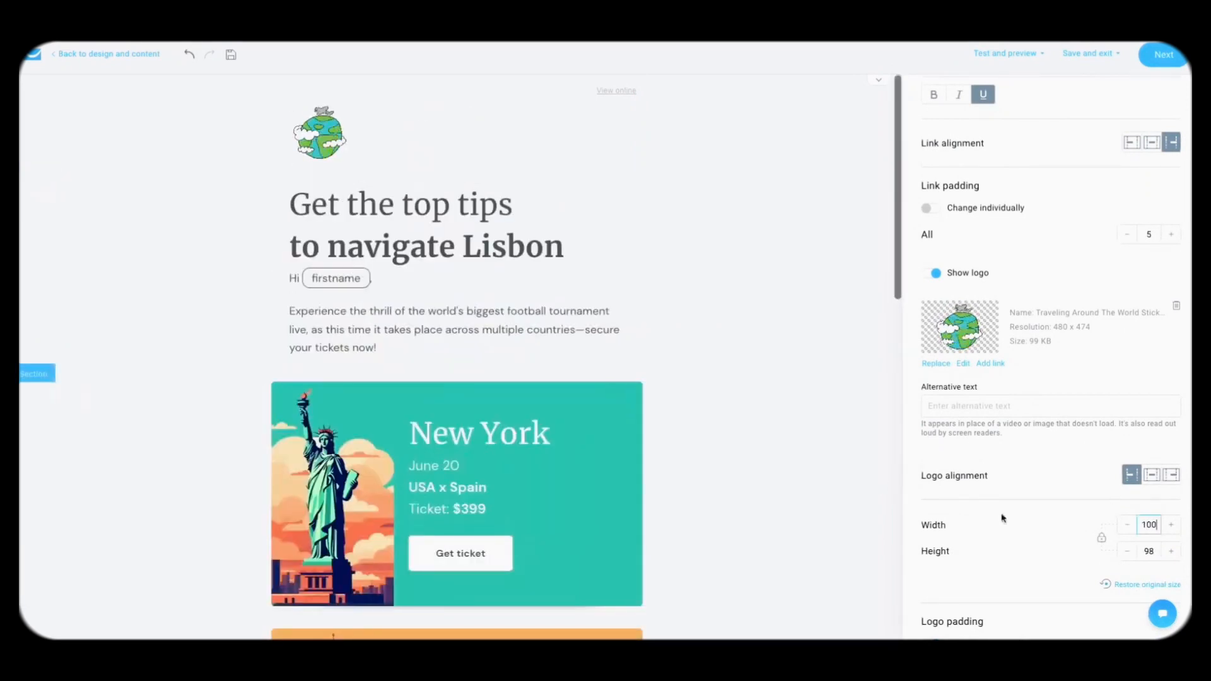
left_click(759, 419)
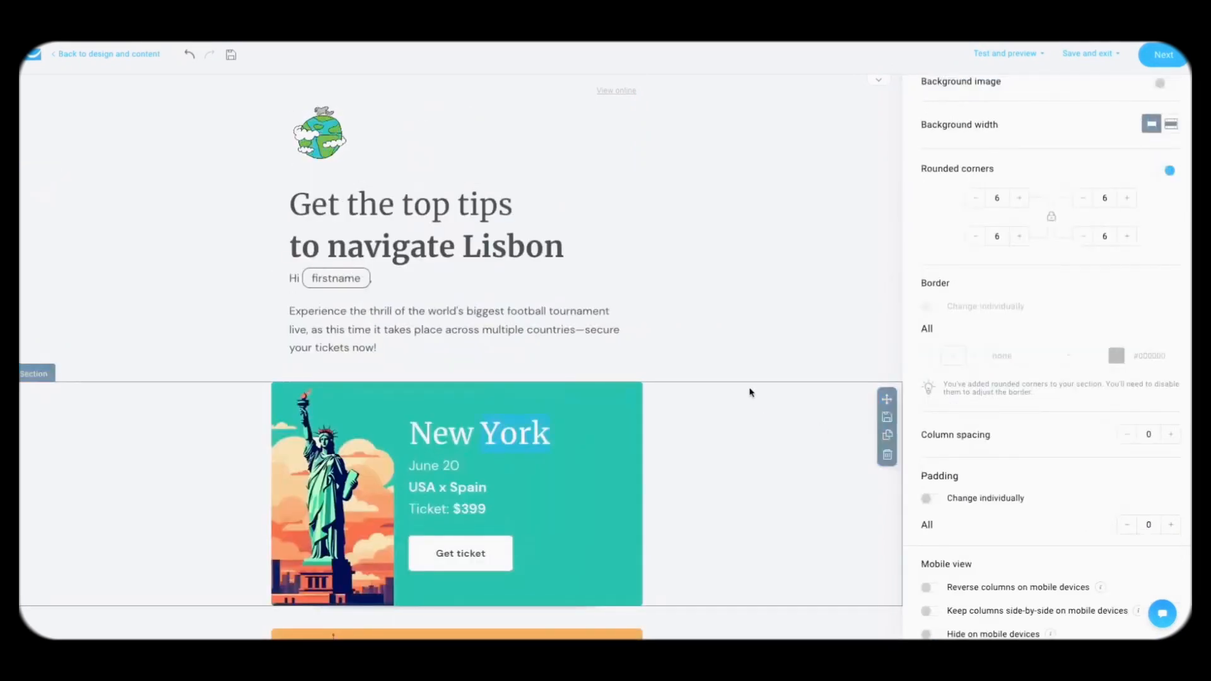
left_click(700, 319)
scroll(746, 333, "down", 5)
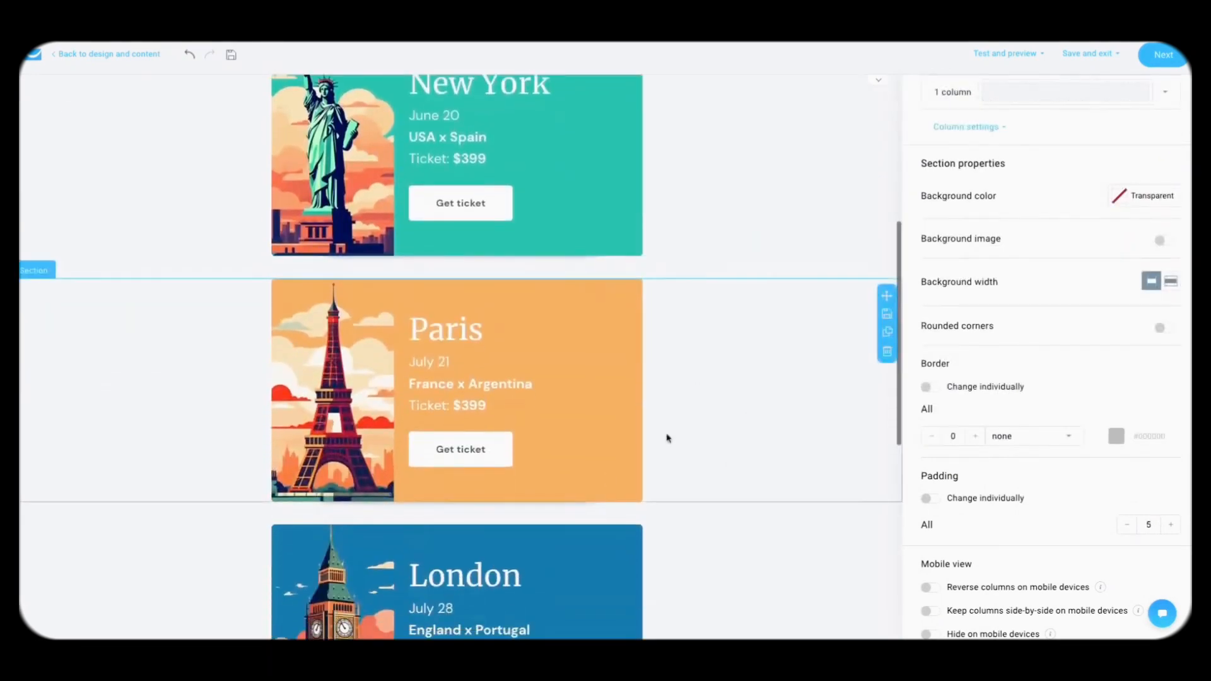
scroll(667, 438, "up", 5)
scroll(969, 133, "up", 2)
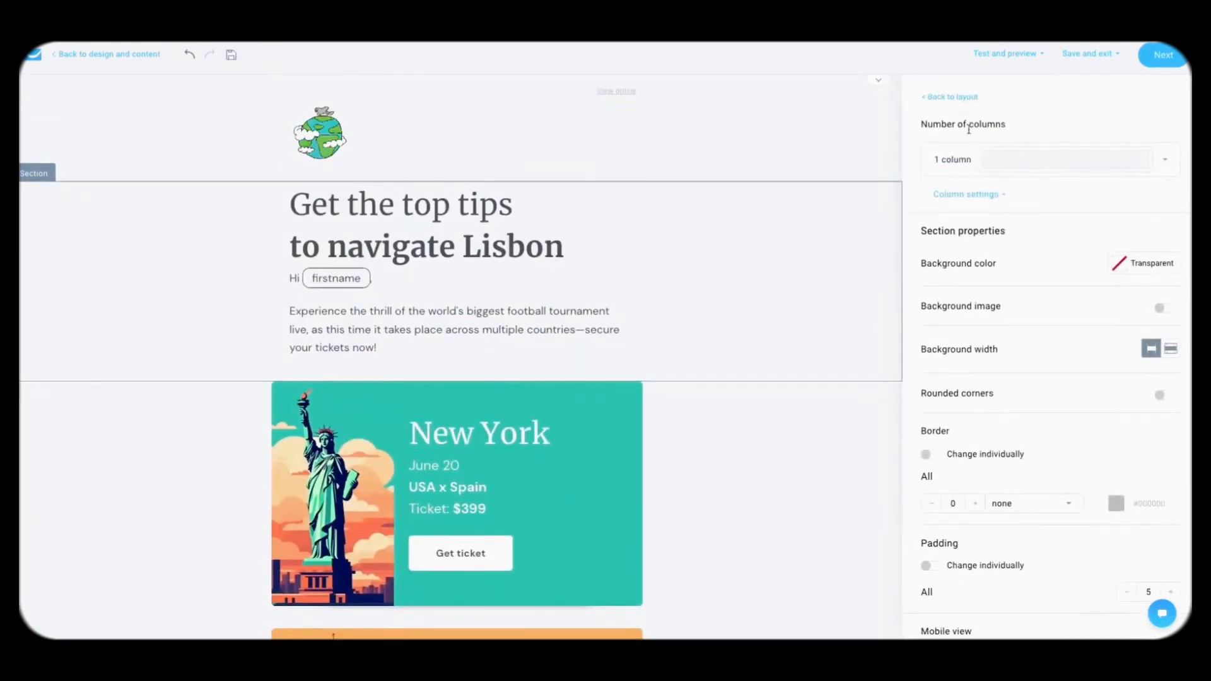
left_click(959, 99)
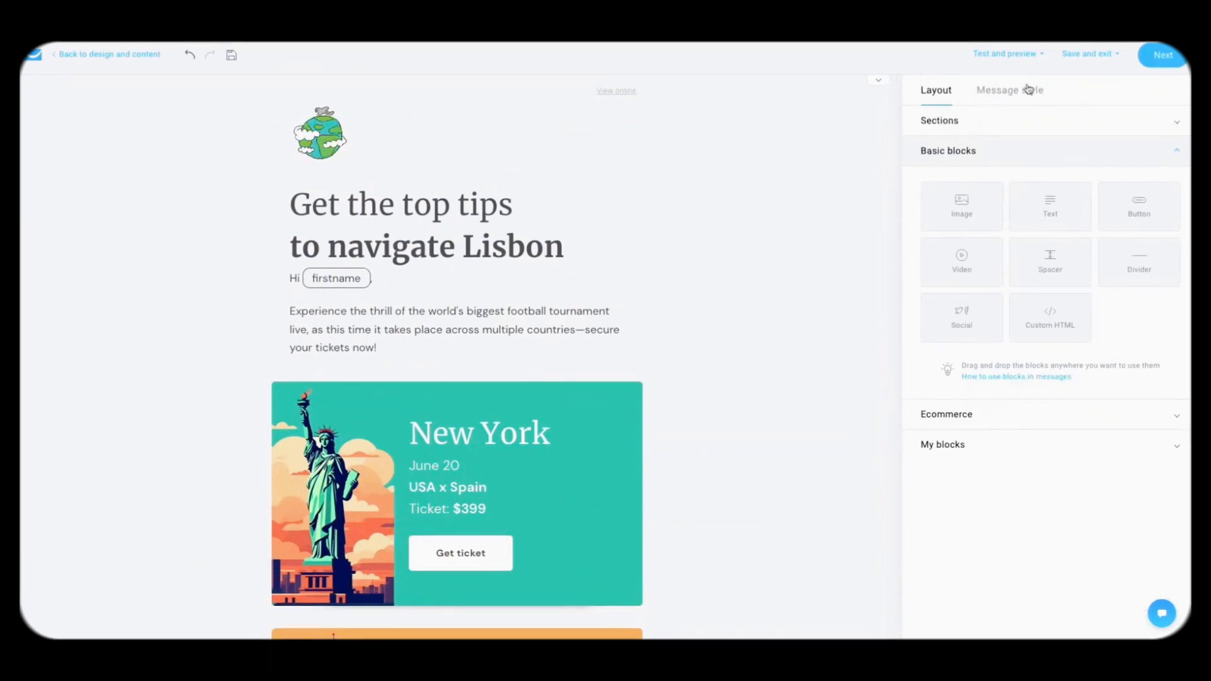
Step: Send a test message of the Lisbon email
left_click(1011, 56)
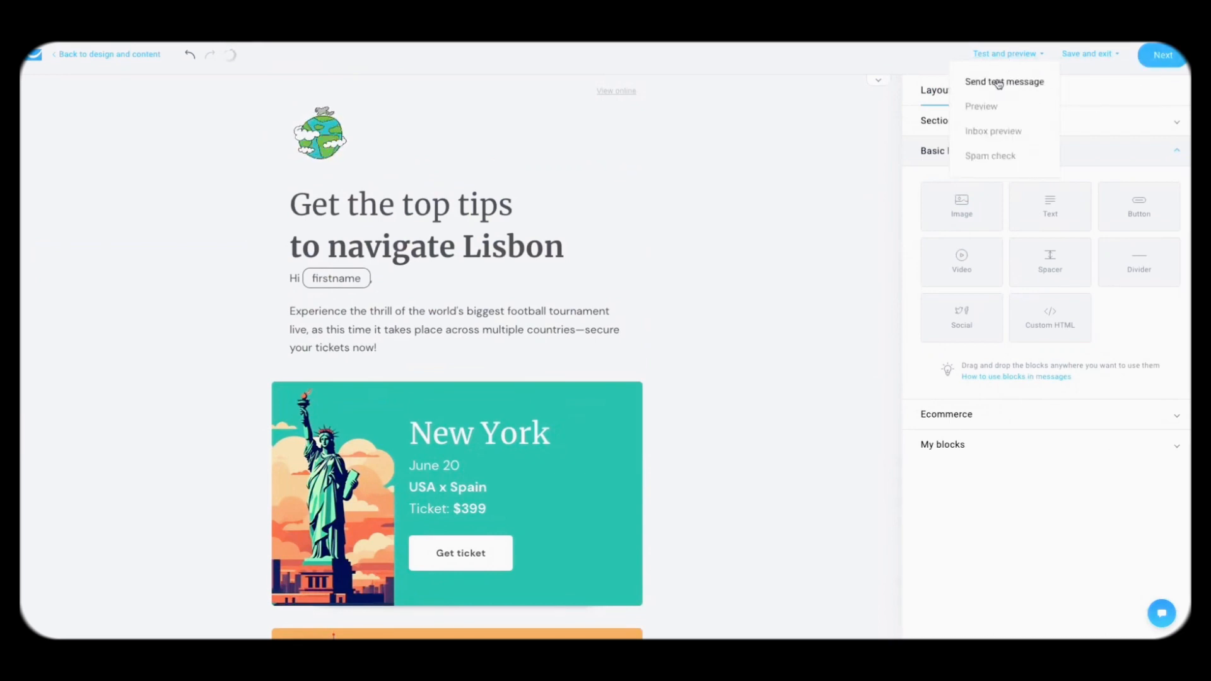
left_click(999, 84)
left_click(723, 264)
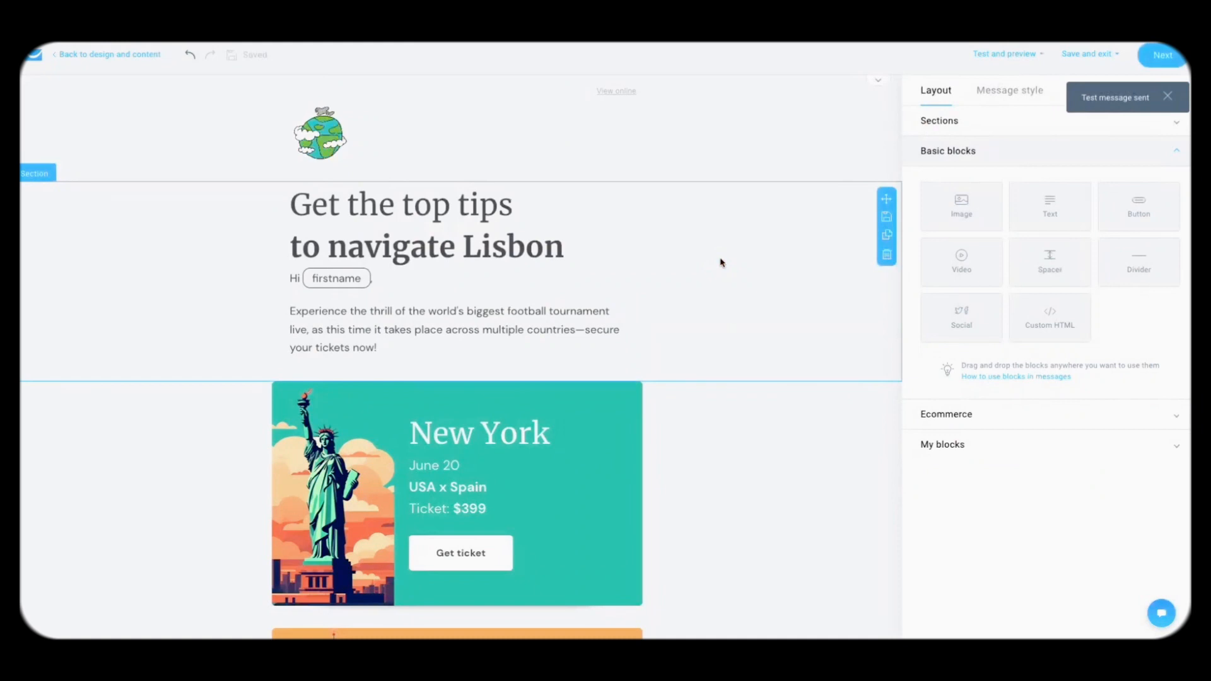
Step: Preview the email in desktop-and-mobile Compare view with Dark Mode, then return to the editor
left_click(1005, 55)
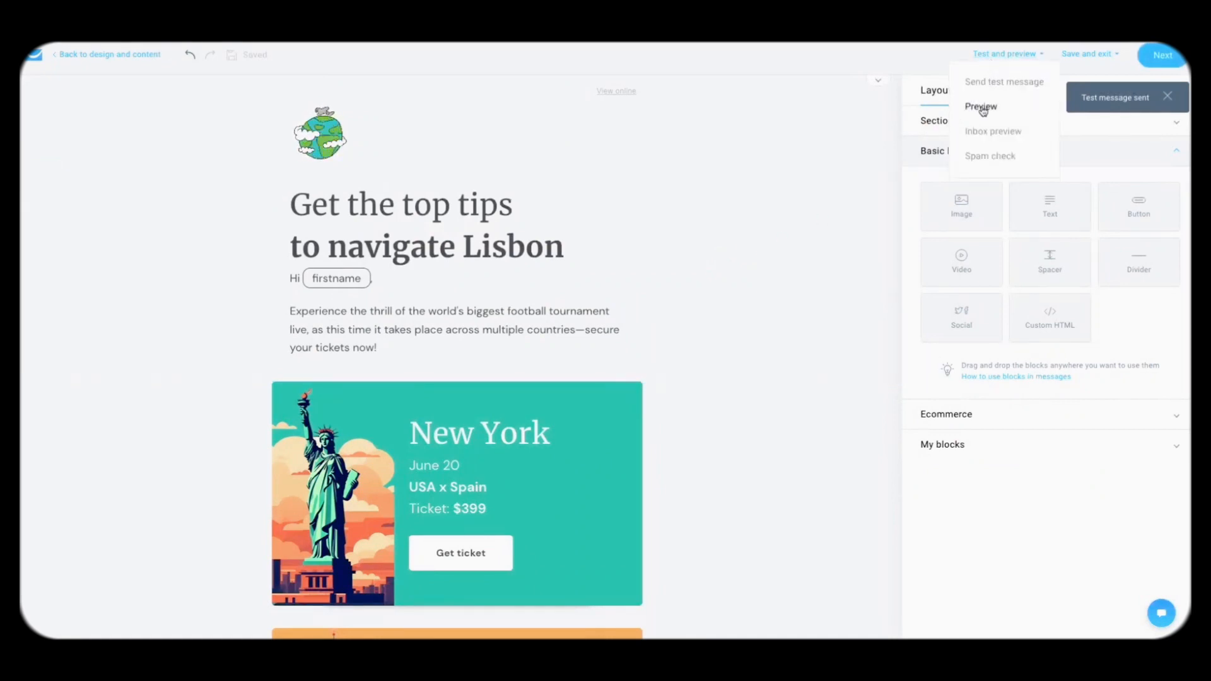
left_click(982, 107)
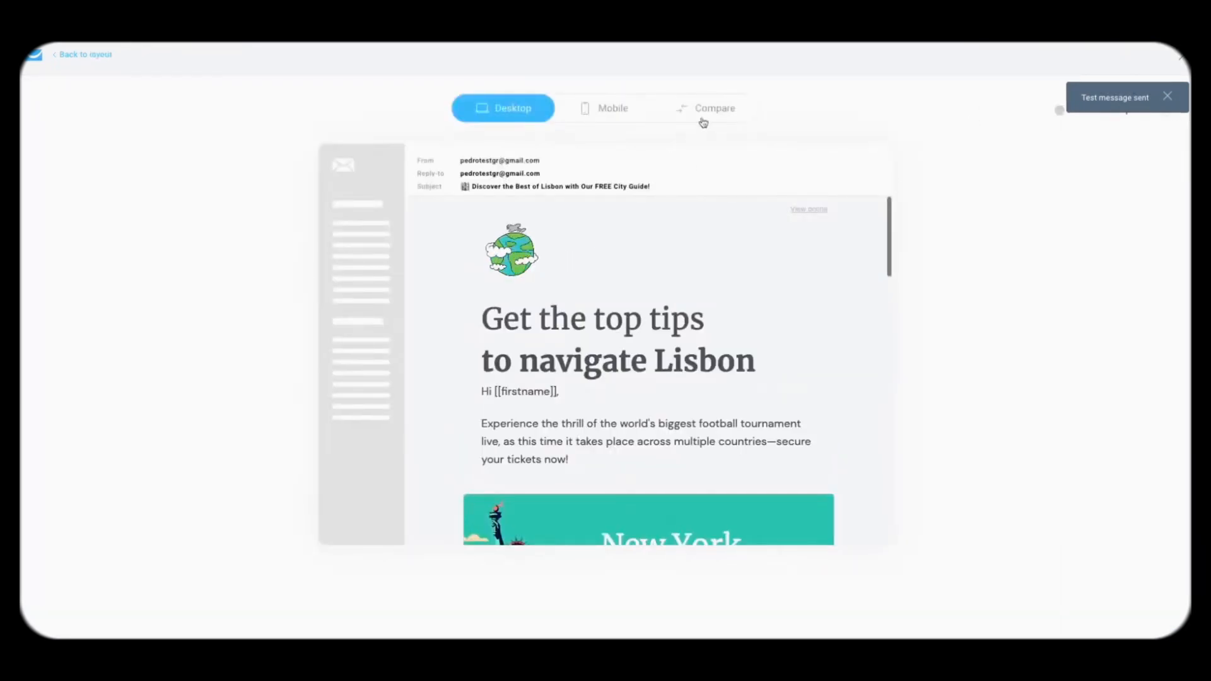
left_click(704, 119)
scroll(932, 271, "down", 10)
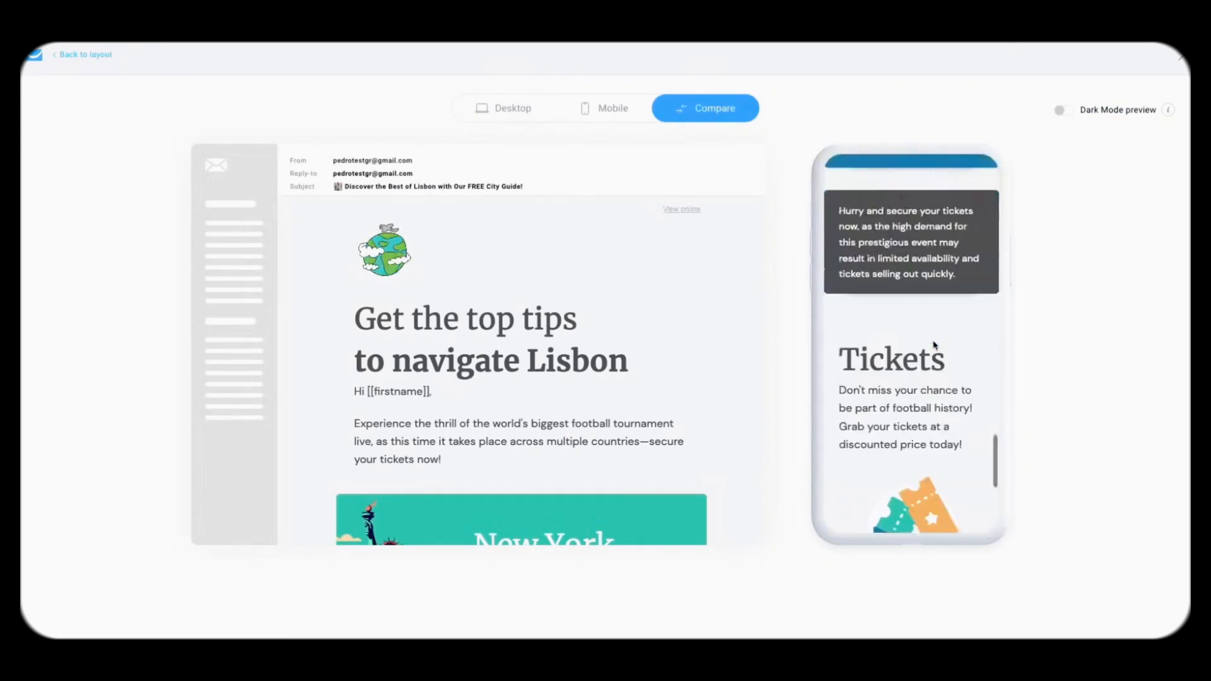
scroll(599, 447, "down", 15)
scroll(598, 449, "up", 15)
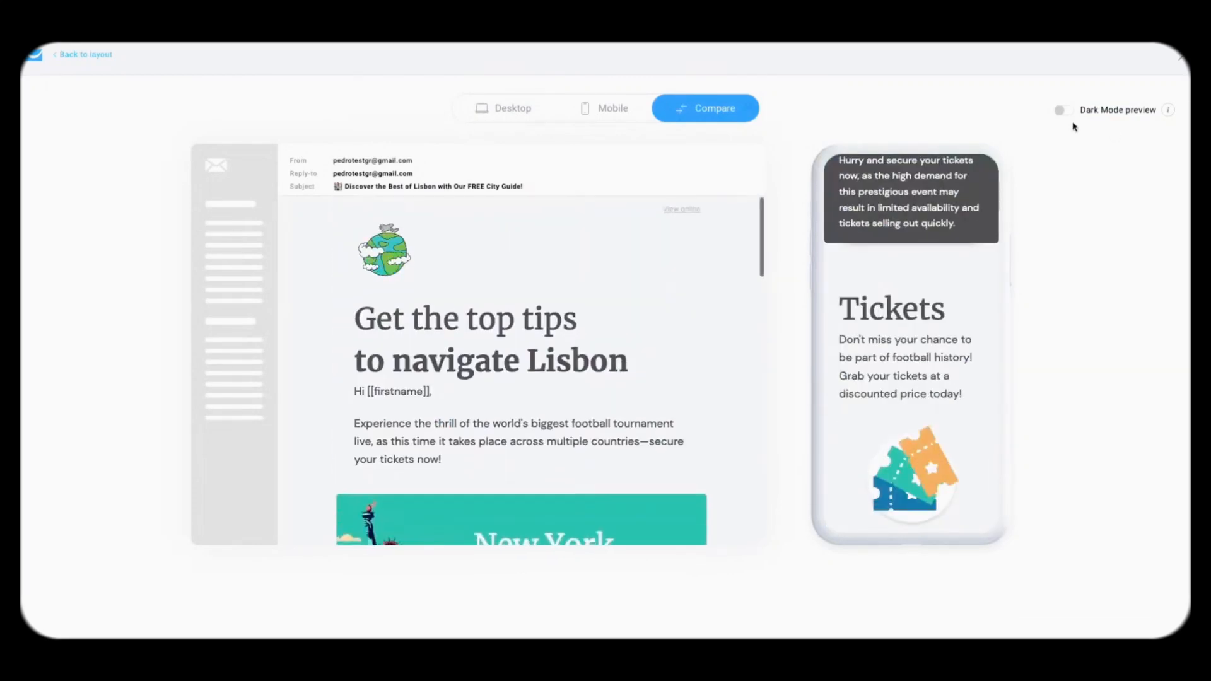
left_click(1060, 110)
scroll(880, 349, "up", 10)
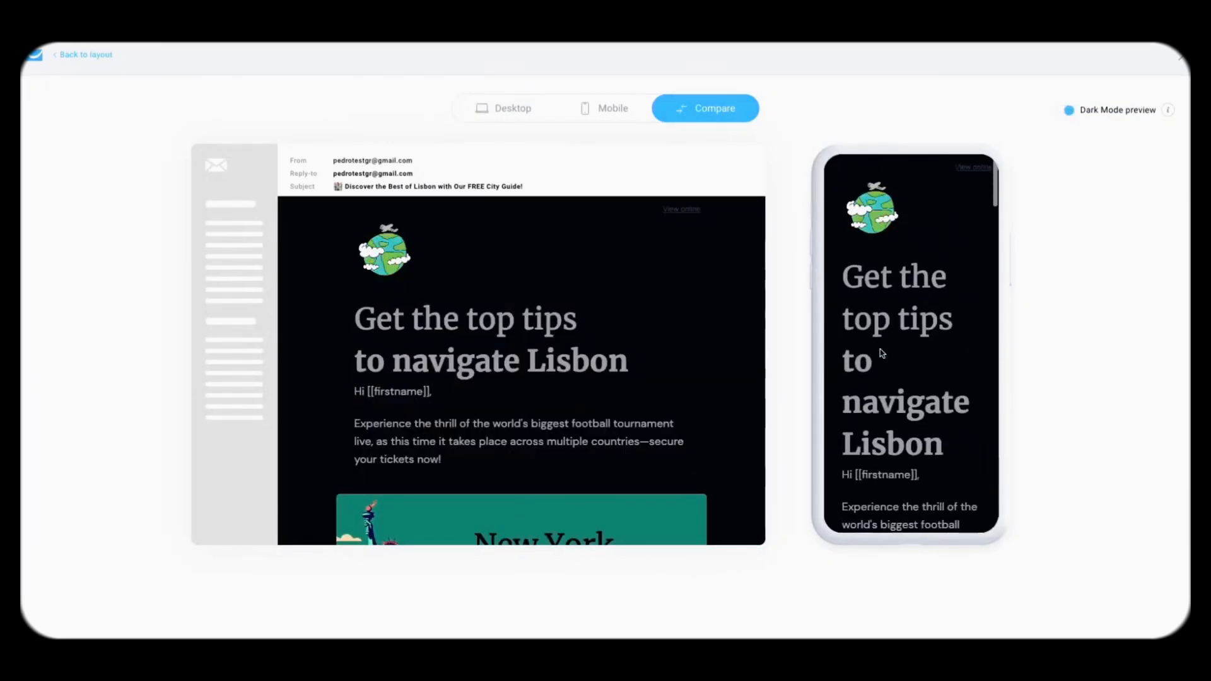
scroll(706, 354, "down", 15)
scroll(705, 354, "up", 15)
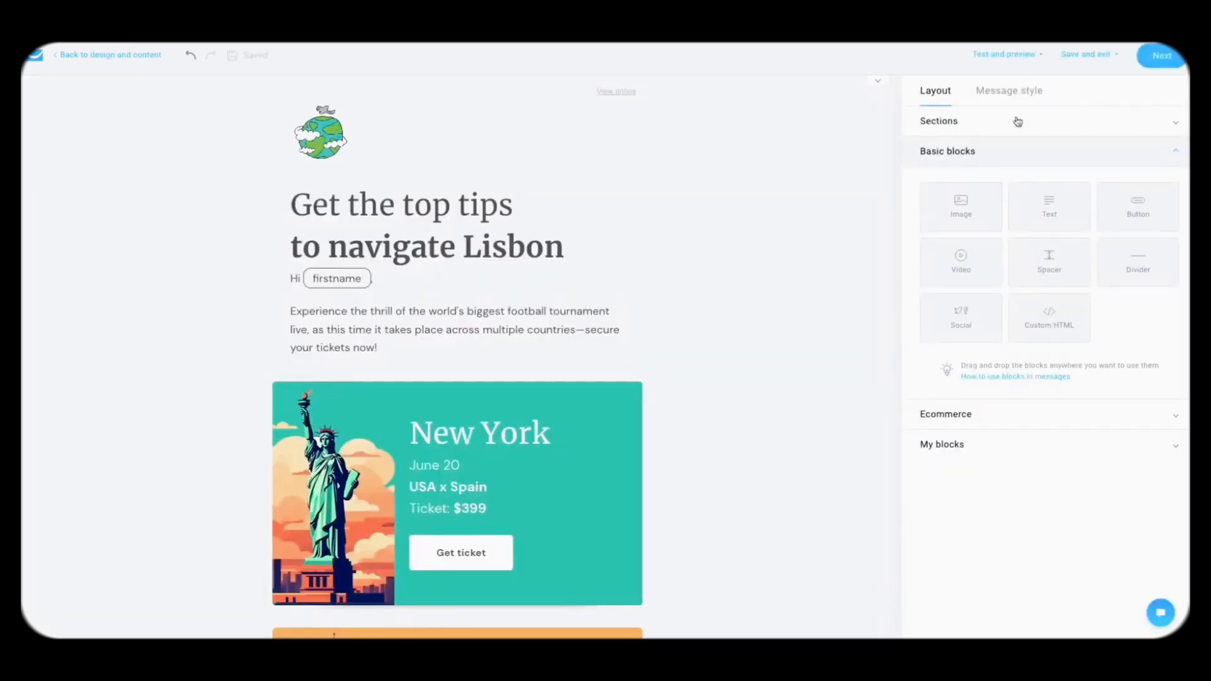
left_click(1019, 55)
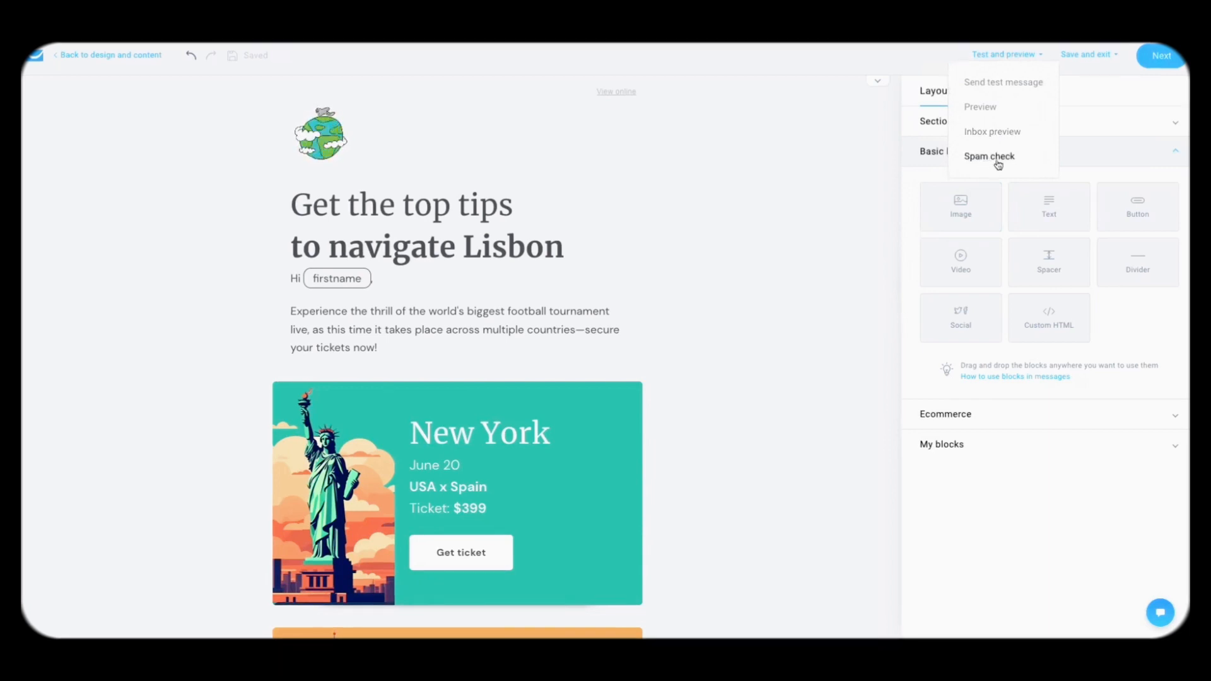
Step: Advance to the message setup page and toggle Google Analytics link tracking on, then off again
left_click(1161, 56)
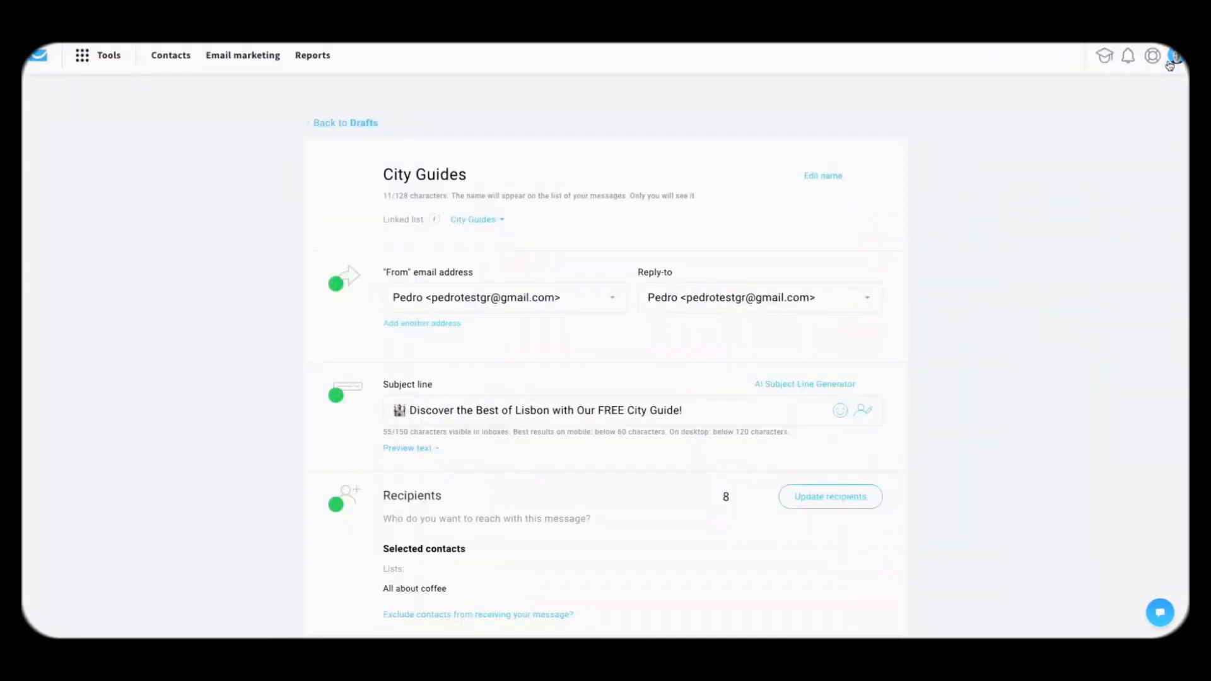
scroll(831, 384, "down", 8)
scroll(830, 384, "down", 3)
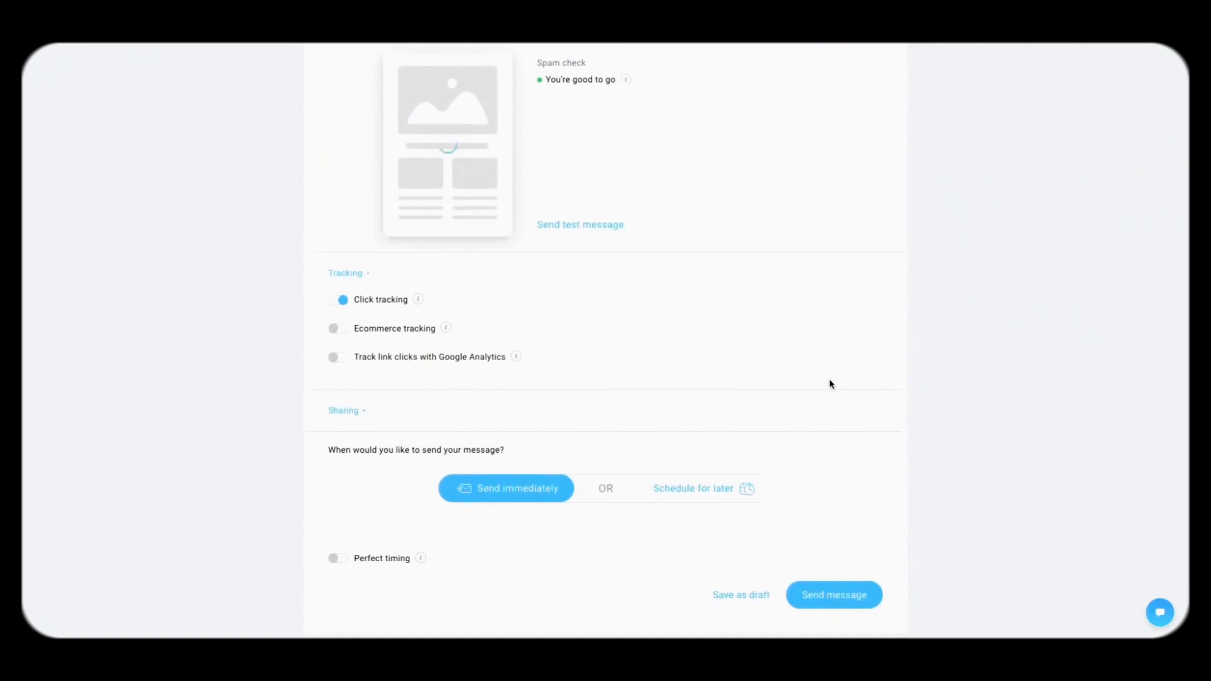
mouse_move(426, 305)
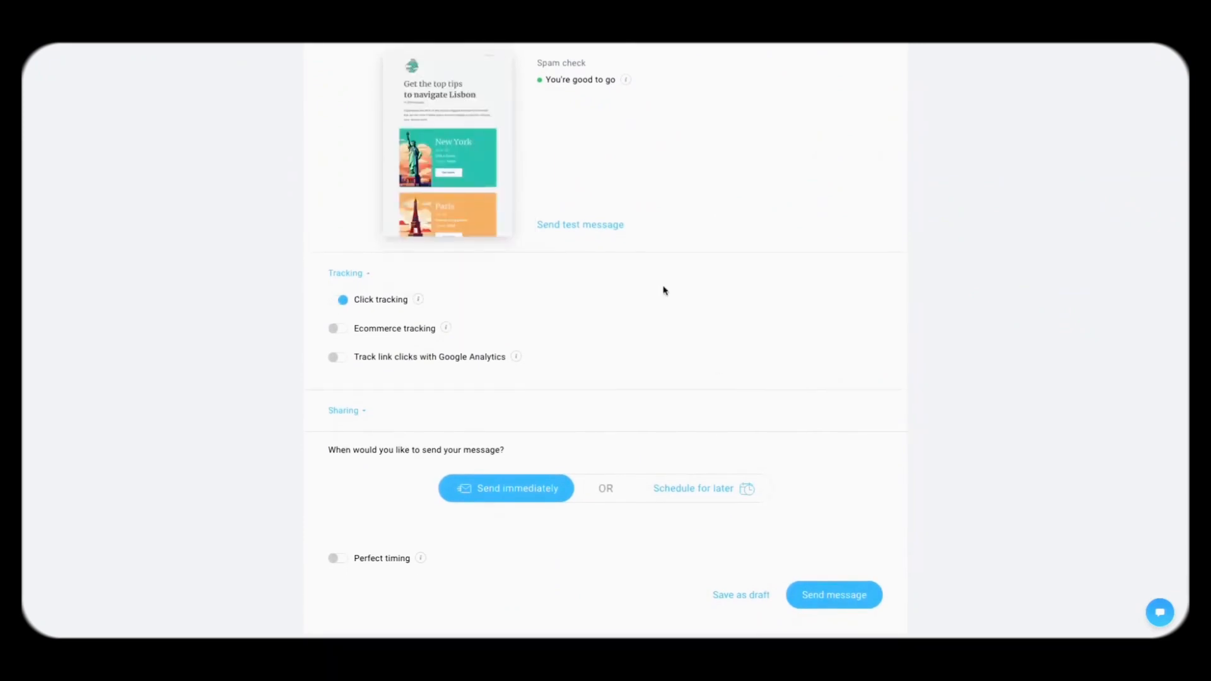
scroll(664, 290, "down", 2)
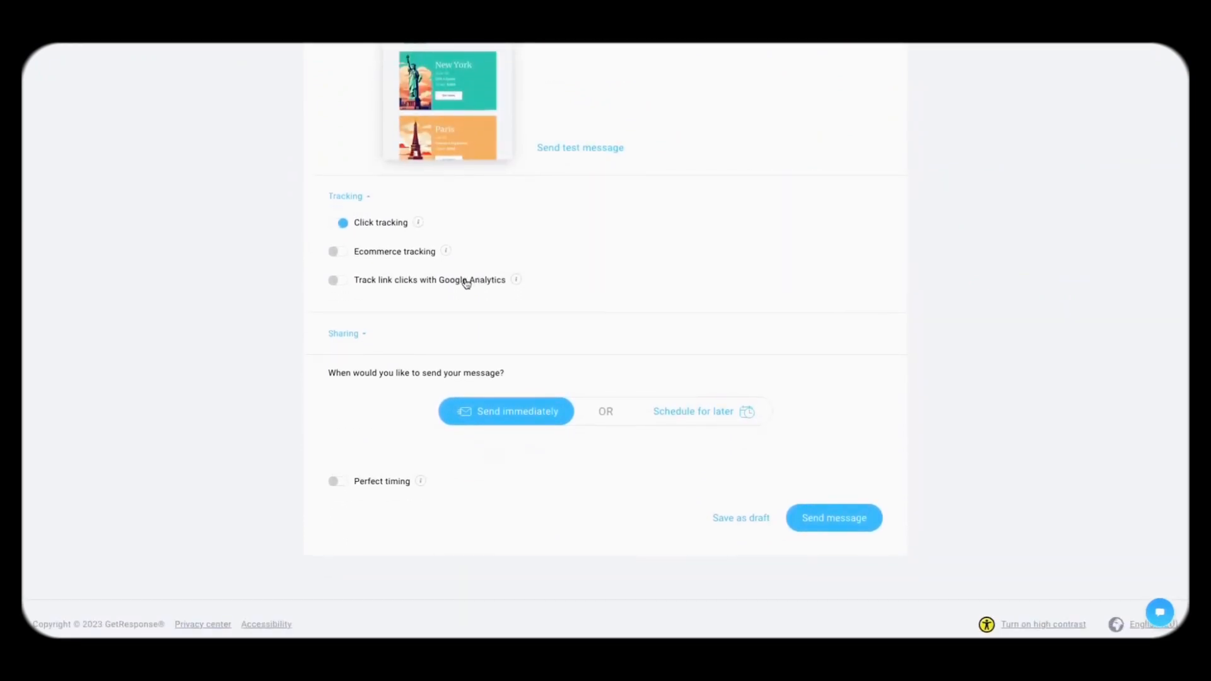
left_click(340, 284)
left_click(340, 285)
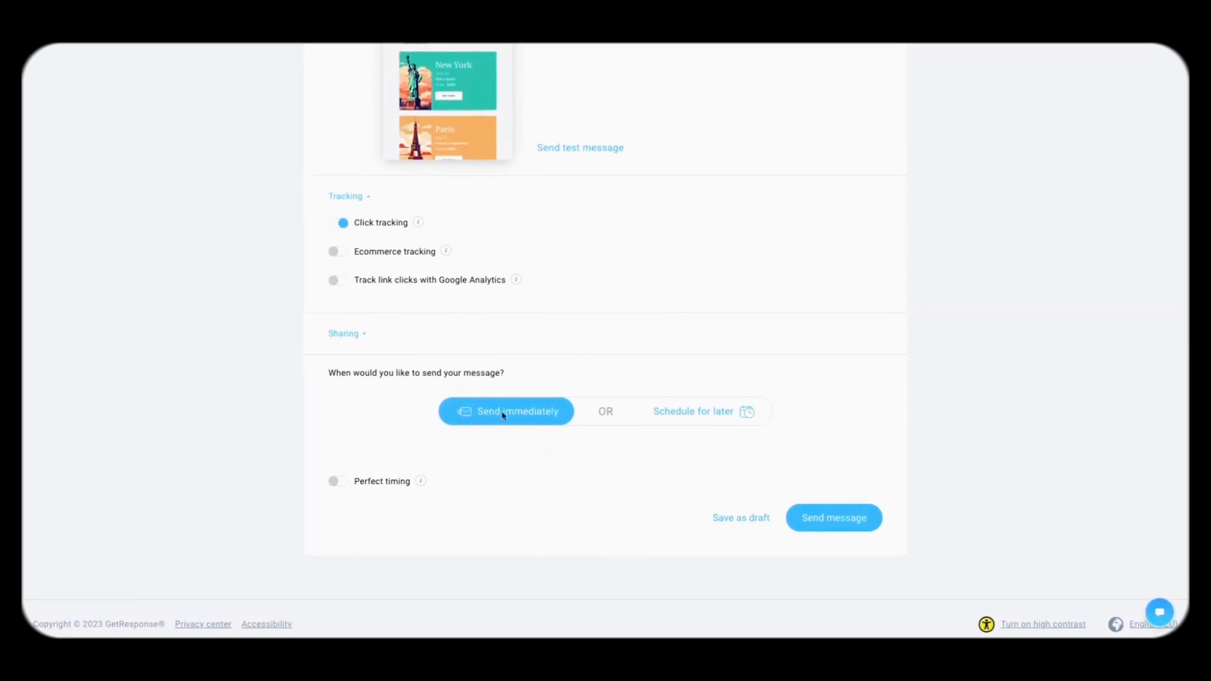
Step: Schedule the message for later with Time travel delivery by each recipient's time zone
left_click(696, 411)
scroll(795, 313, "down", 2)
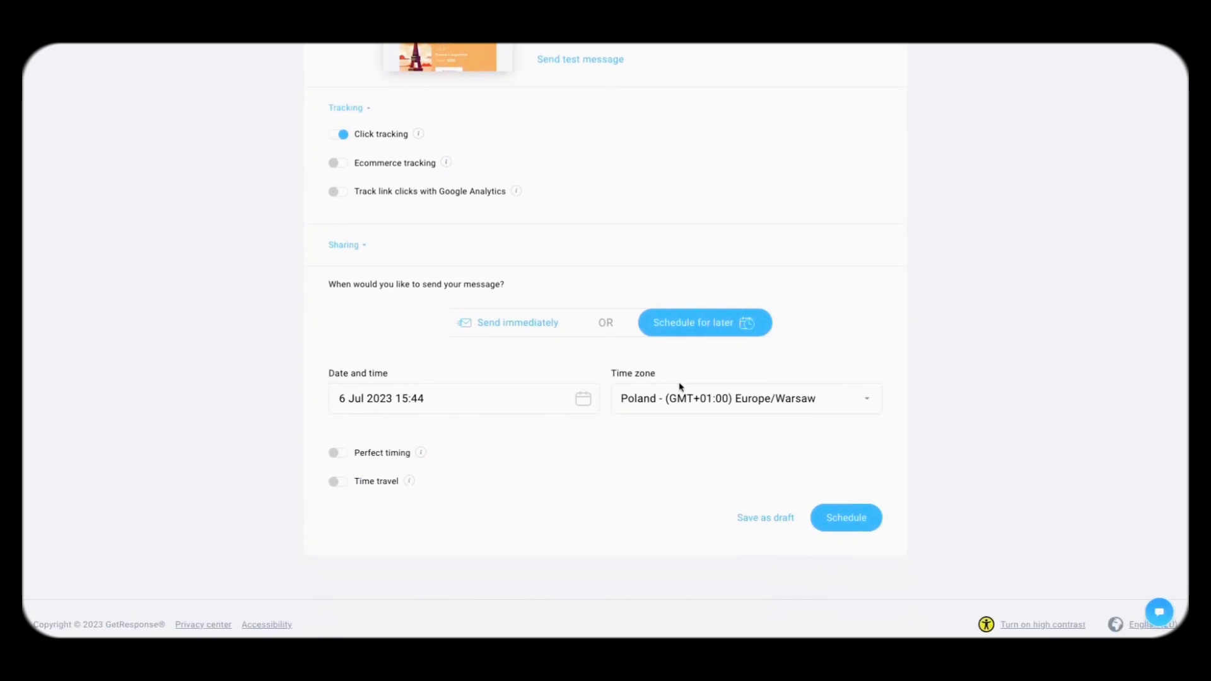
left_click(338, 482)
scroll(525, 460, "down", 1)
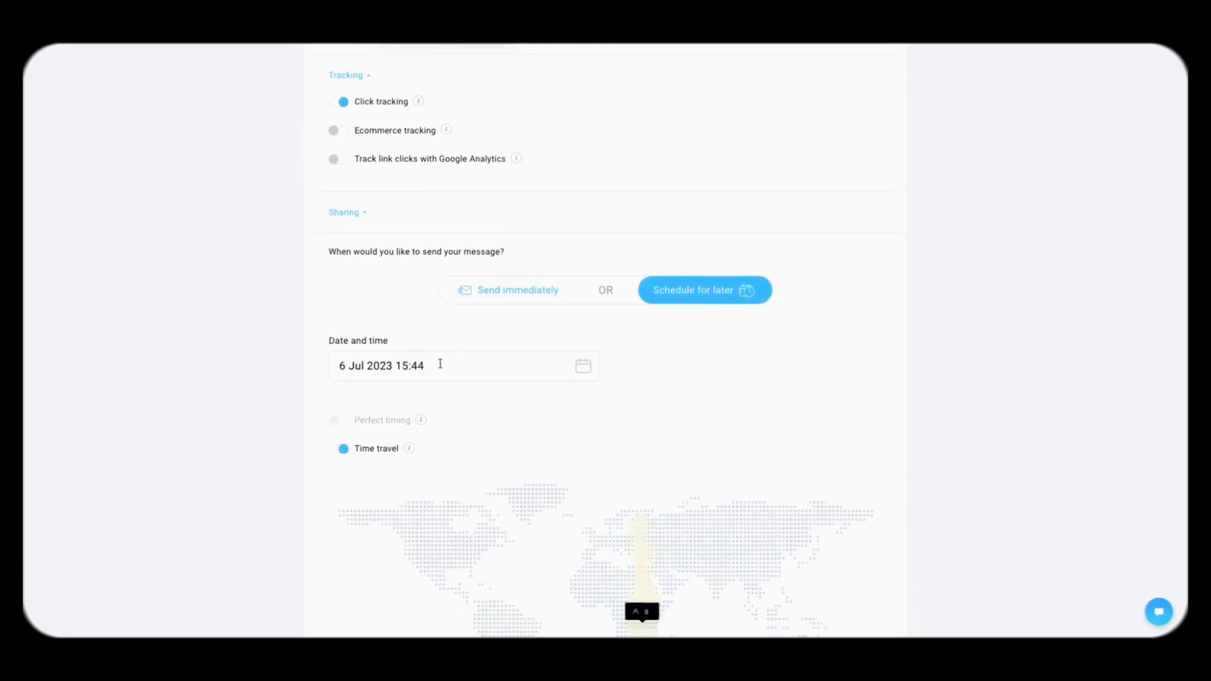
scroll(719, 387, "down", 2)
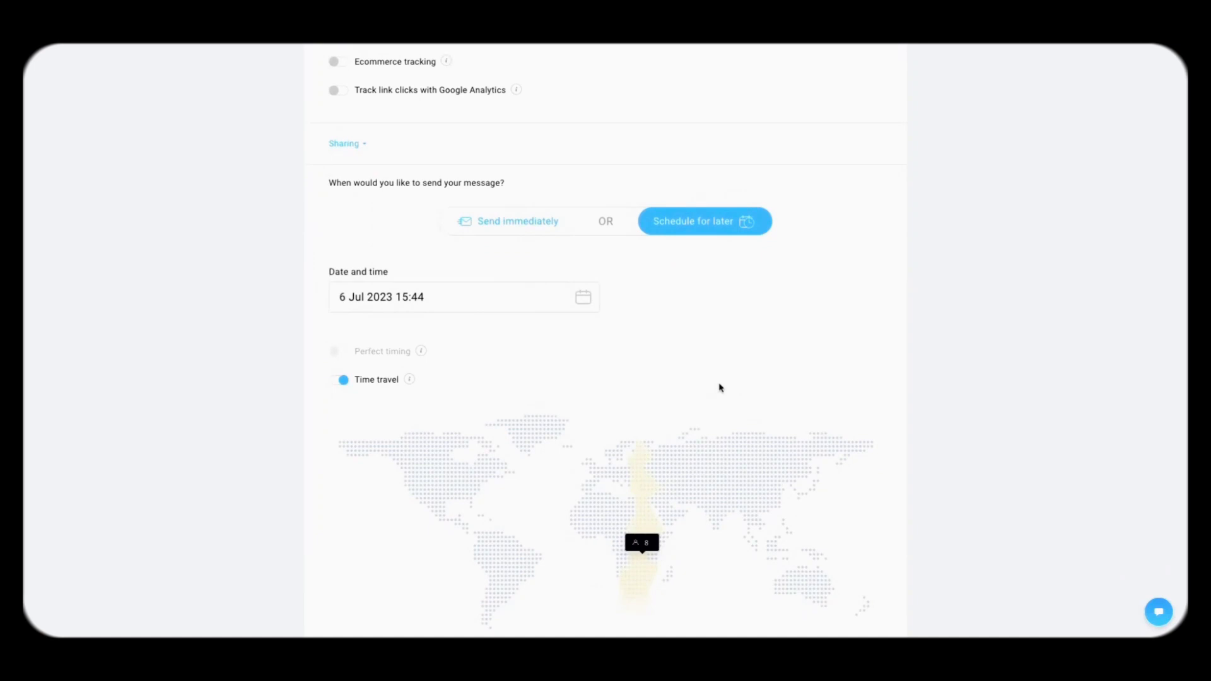
scroll(721, 388, "down", 3)
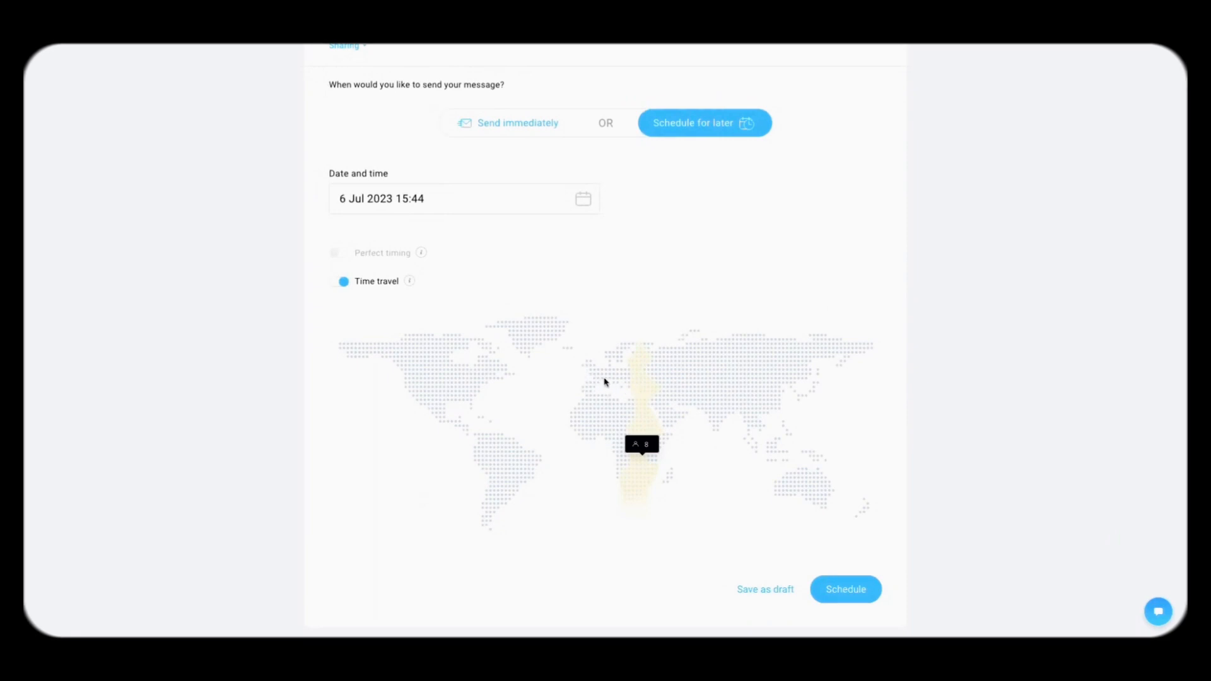
Step: Turn Time travel off, enable Perfect timing, and switch the message to Send immediately
double_click(342, 282)
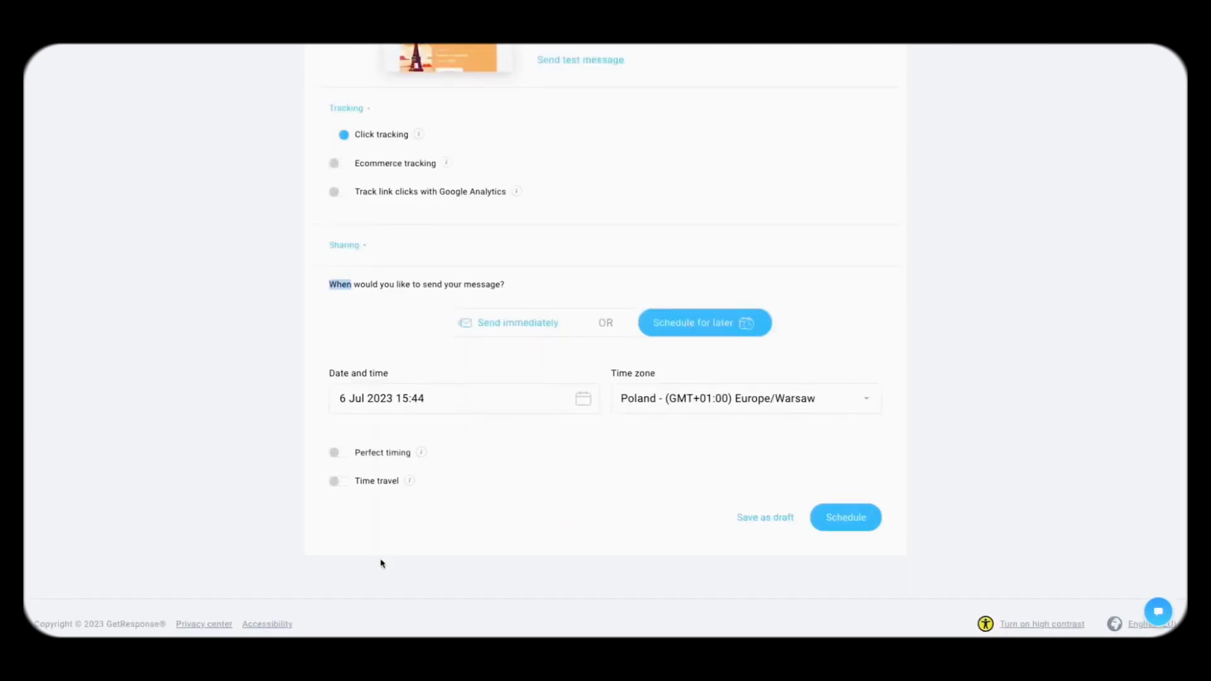
left_click(336, 453)
mouse_move(425, 459)
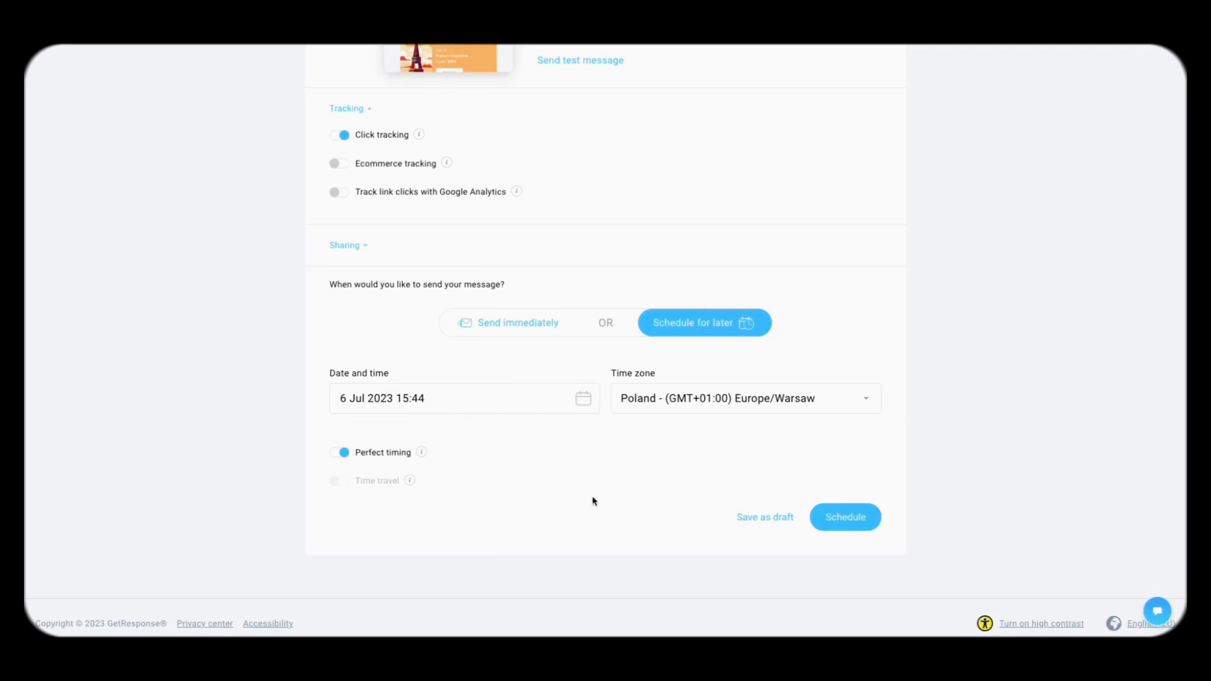
left_click(535, 326)
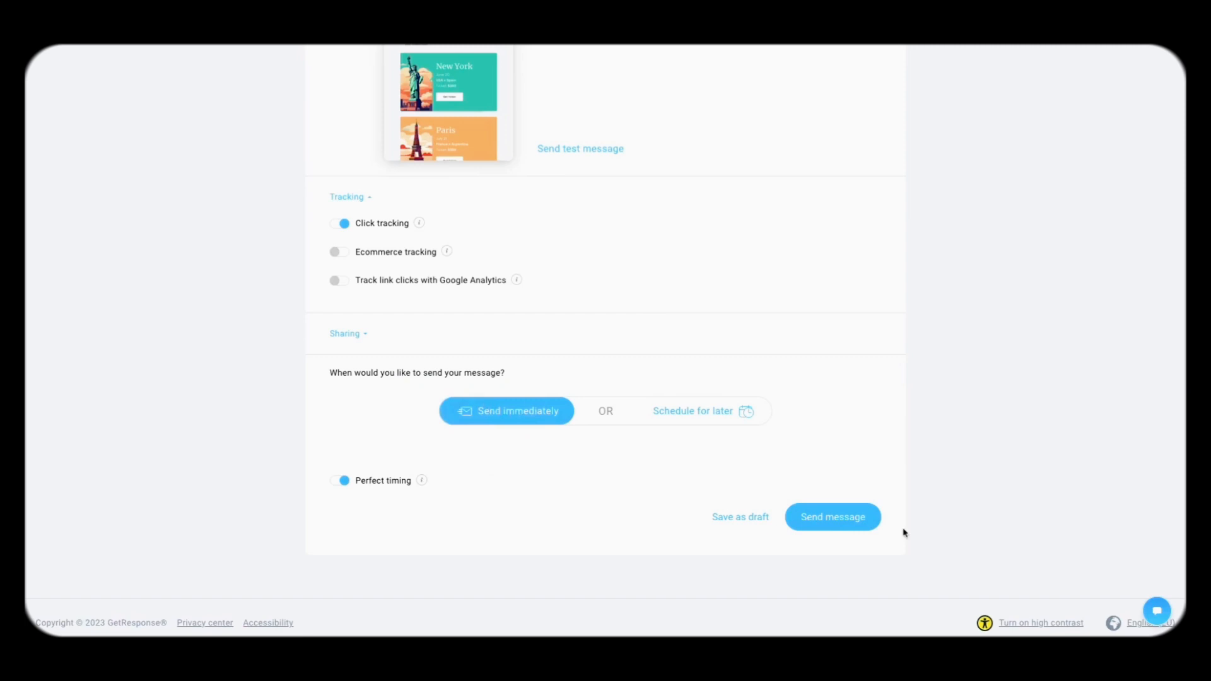
Step: Send the Lisbon message, then return from the Great job! page to the dashboard
left_click(846, 516)
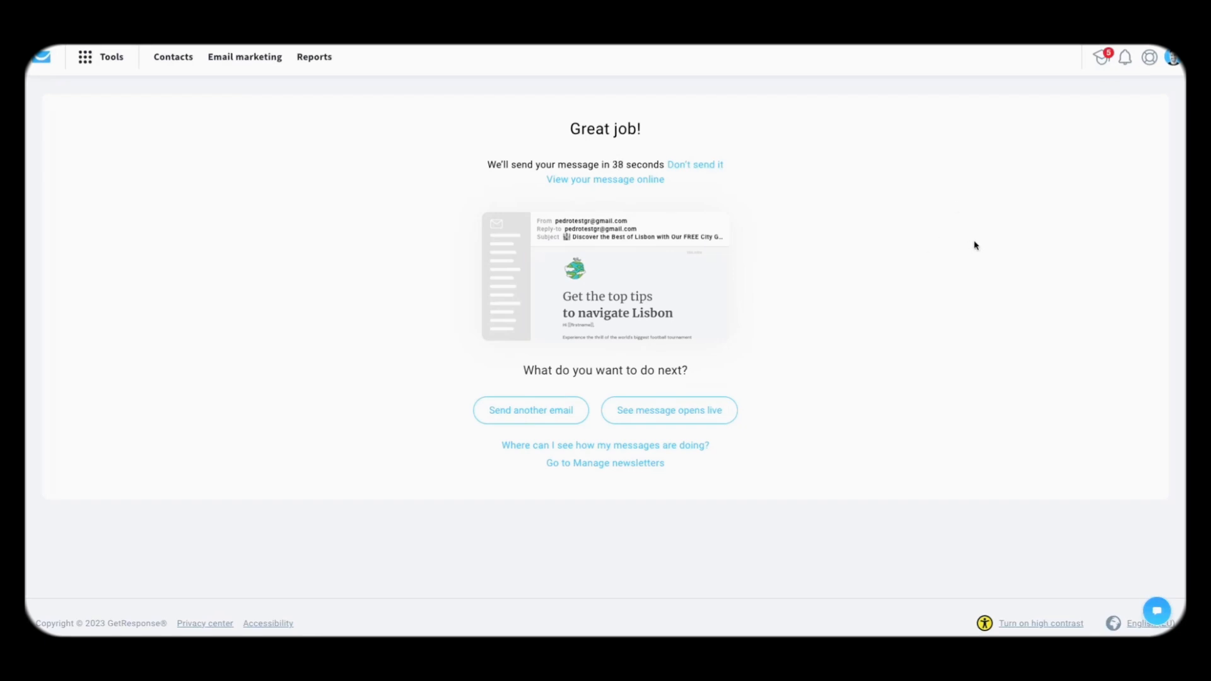
left_click(51, 64)
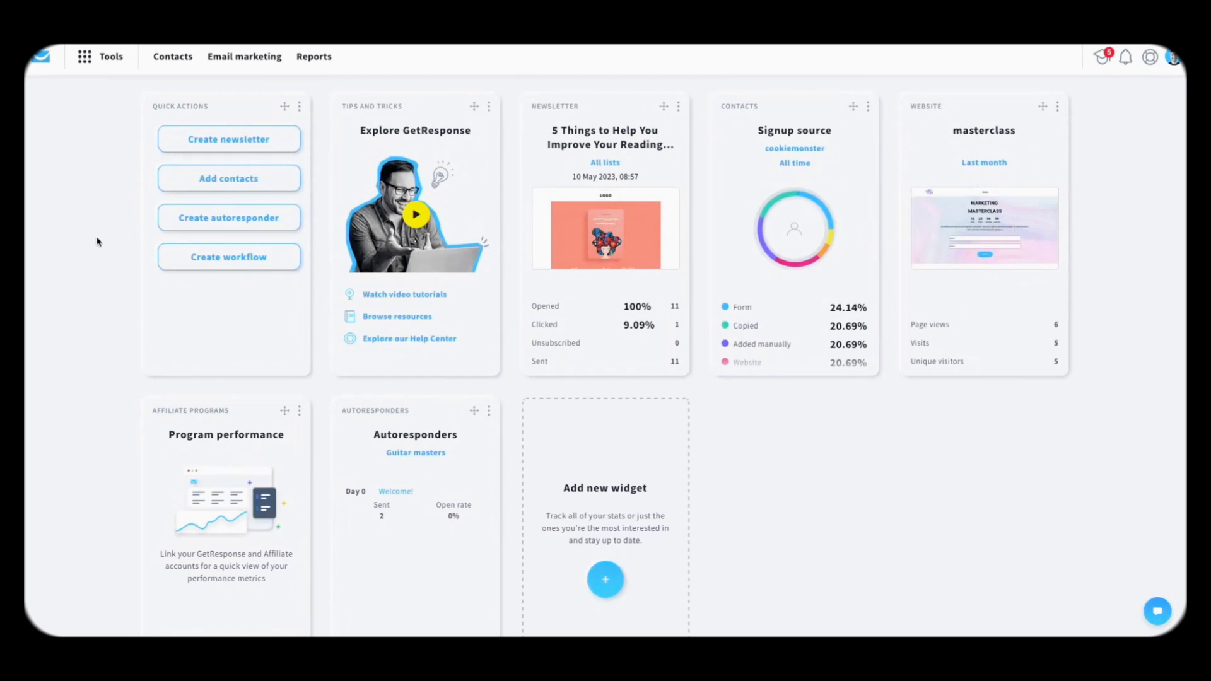
Step: Customize the top menu, replacing the pinned Reports with Automation, and save
left_click(97, 63)
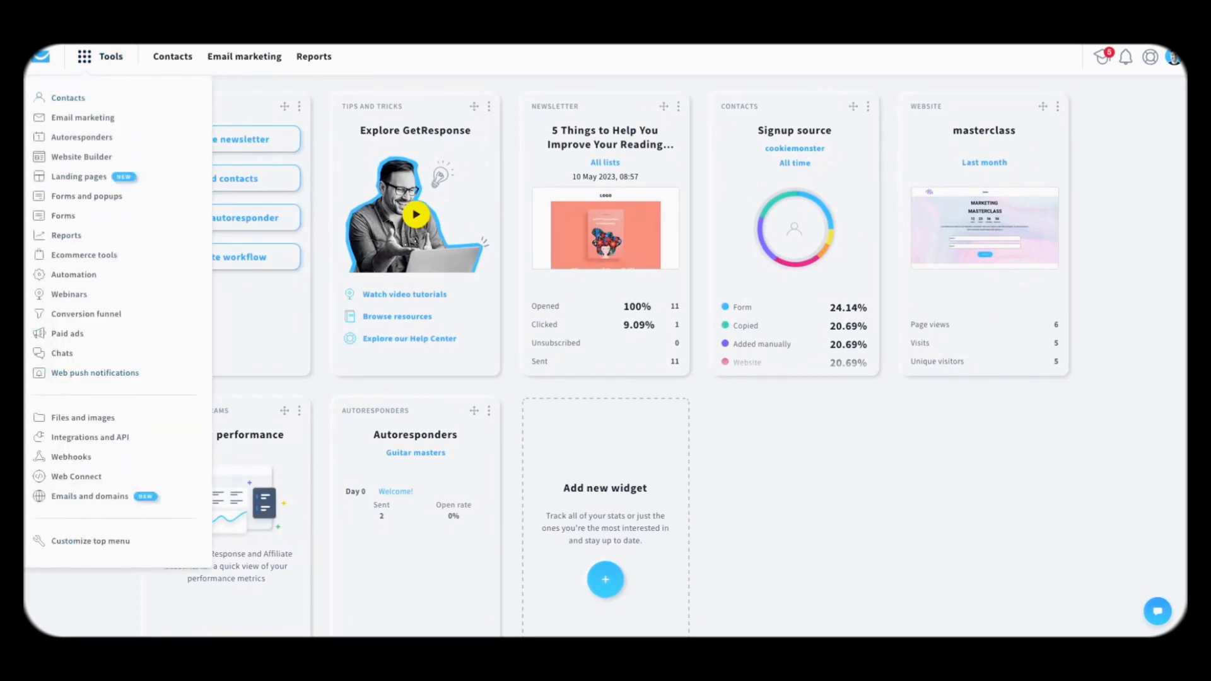
left_click(744, 465)
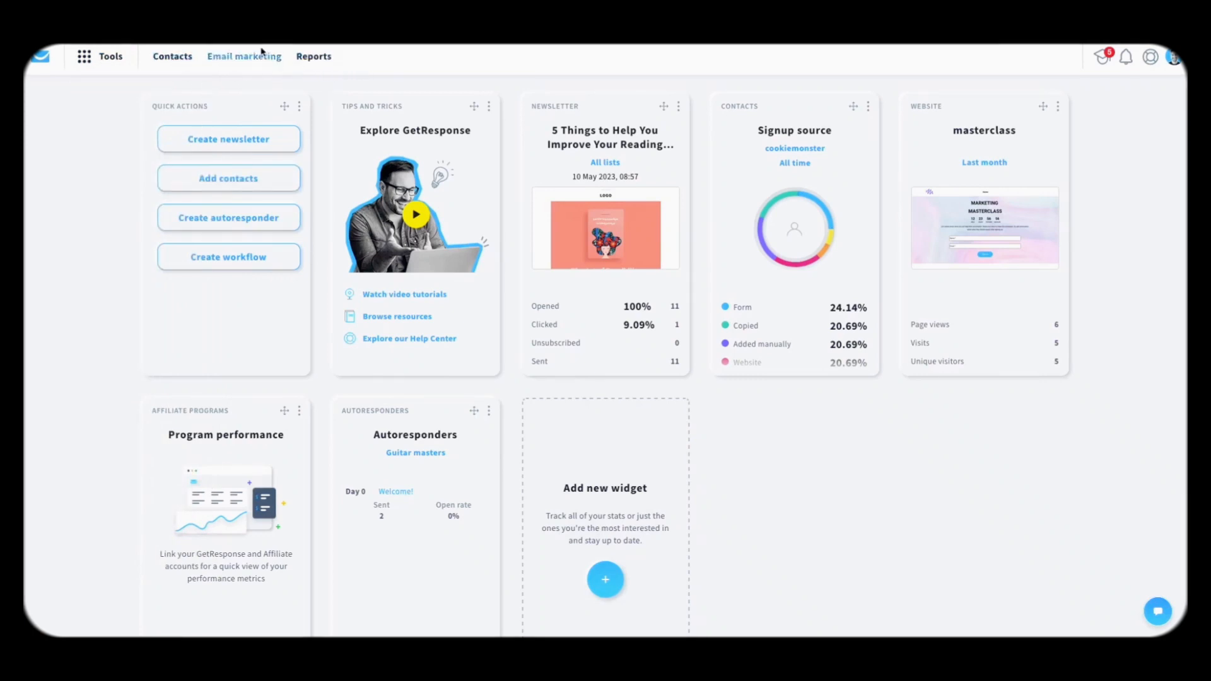
left_click(109, 57)
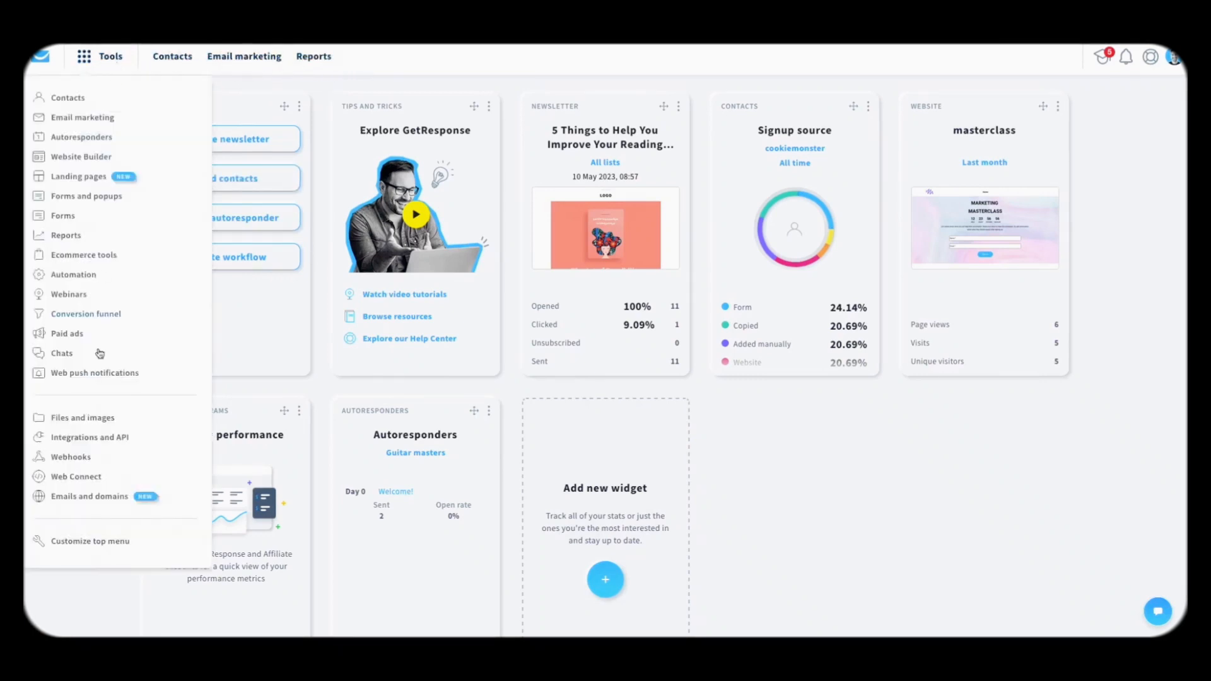
left_click(98, 542)
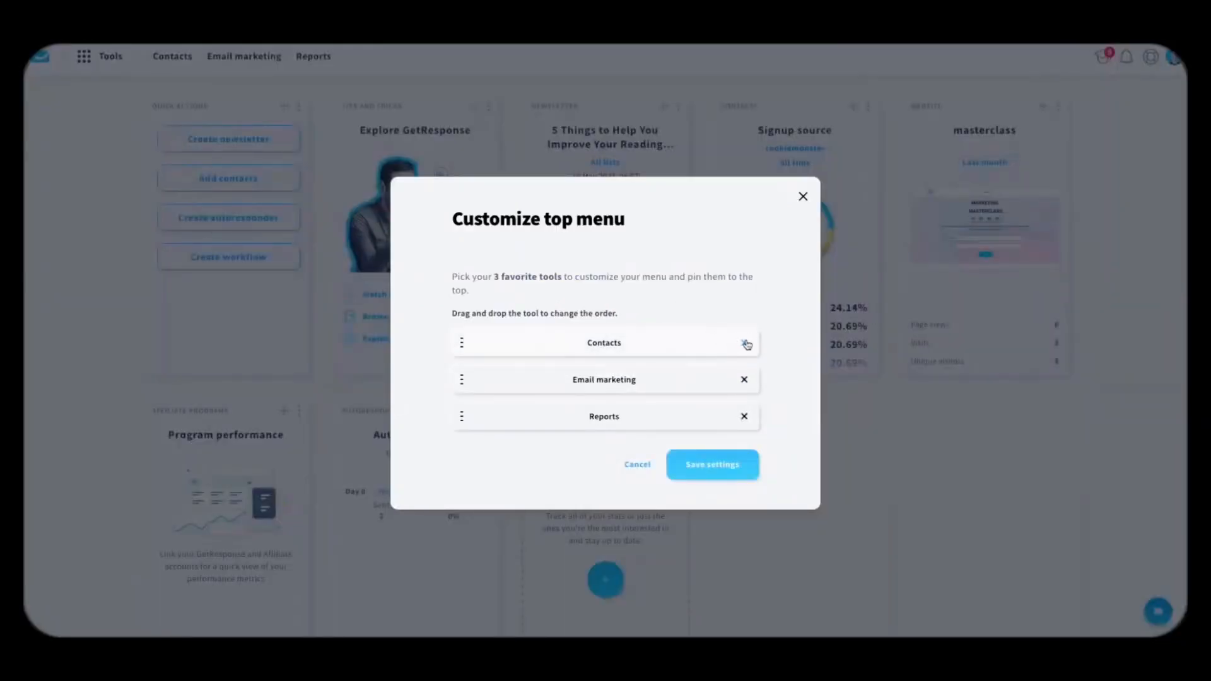
left_click(745, 418)
left_click(625, 416)
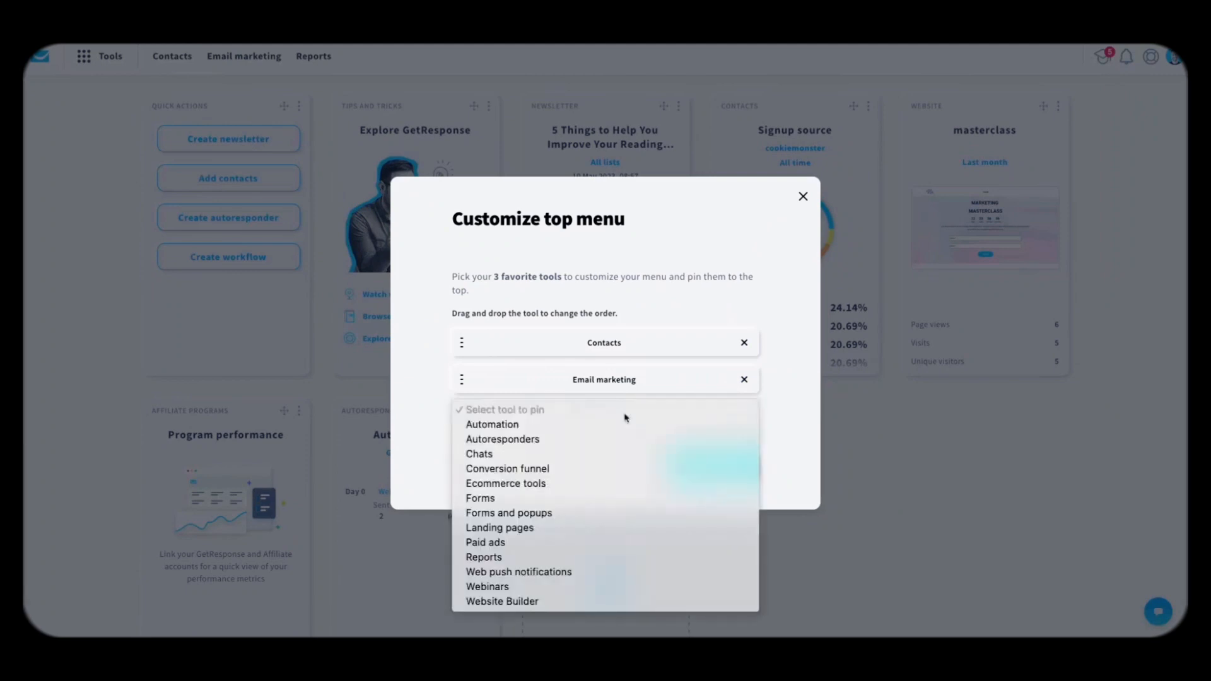
left_click(553, 424)
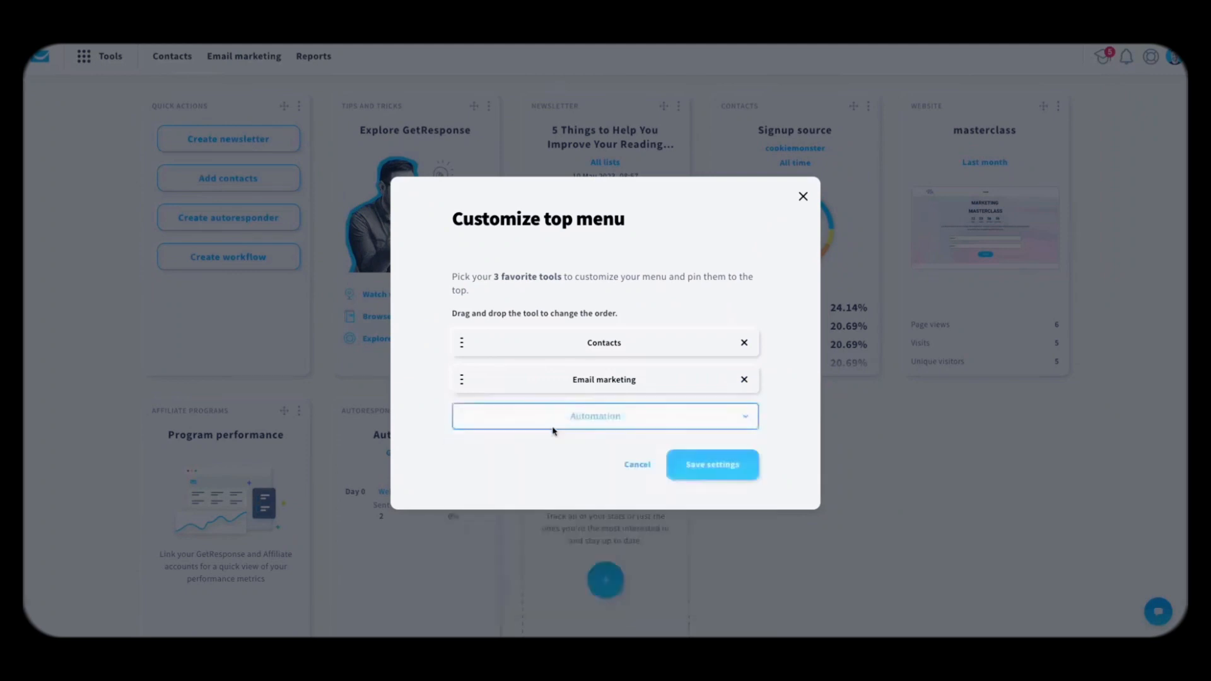
left_click(726, 470)
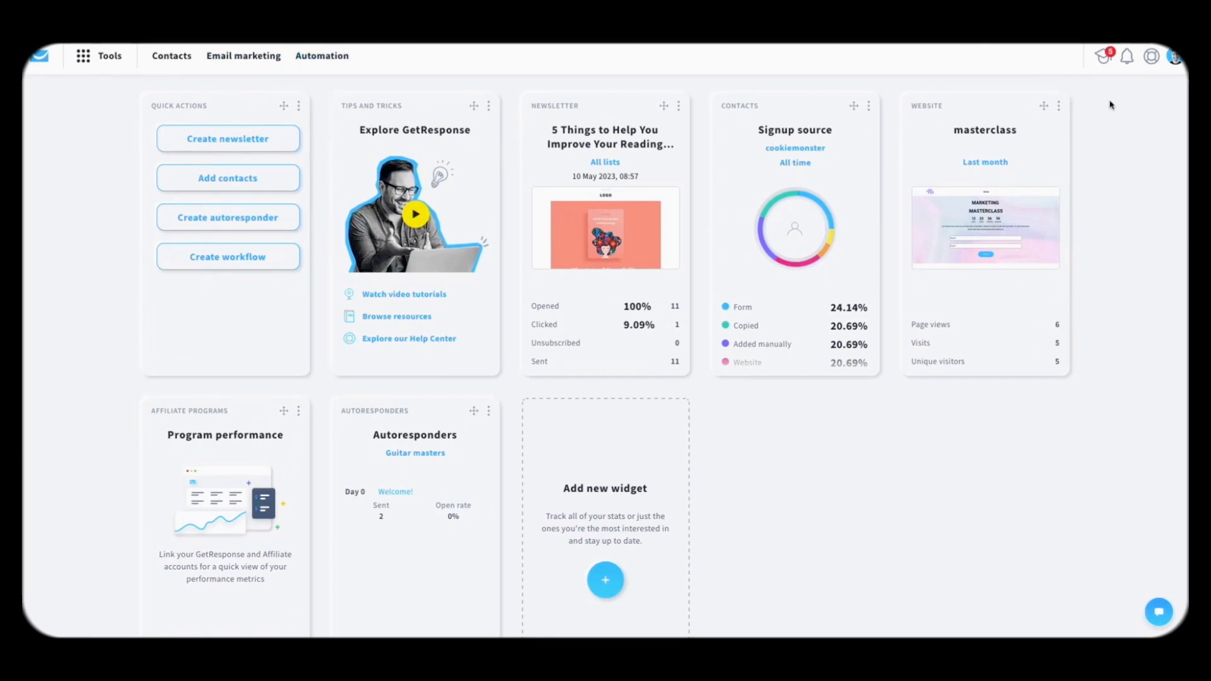
left_click(1104, 62)
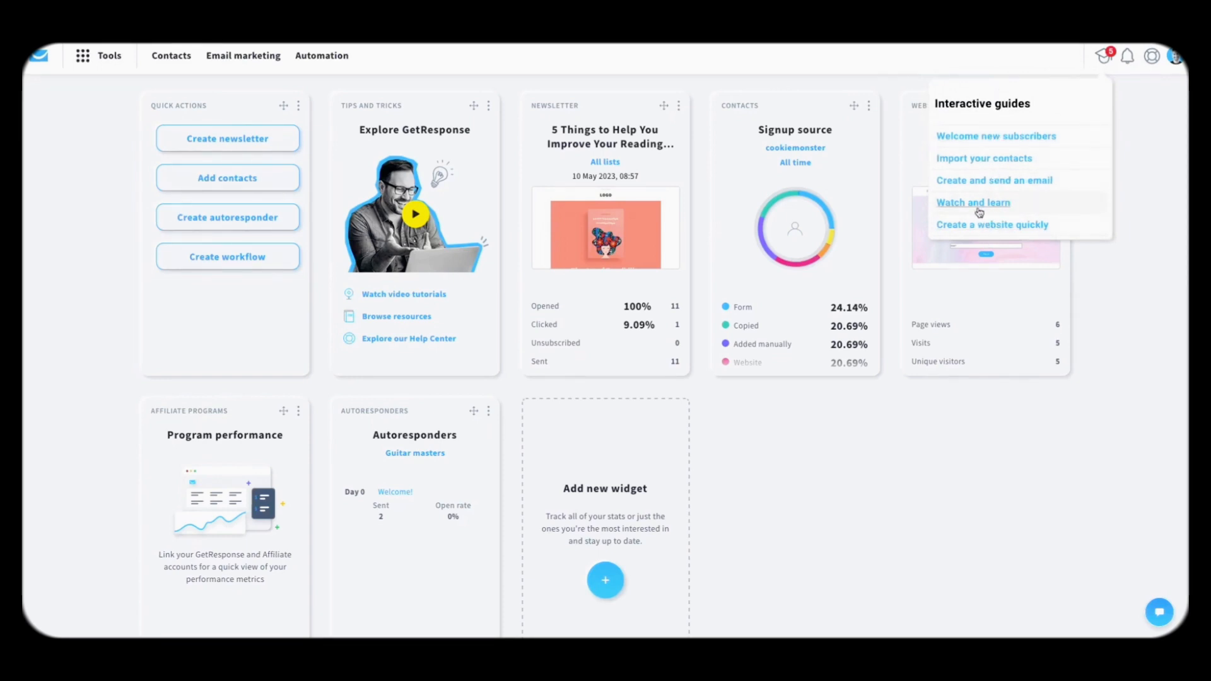
left_click(963, 208)
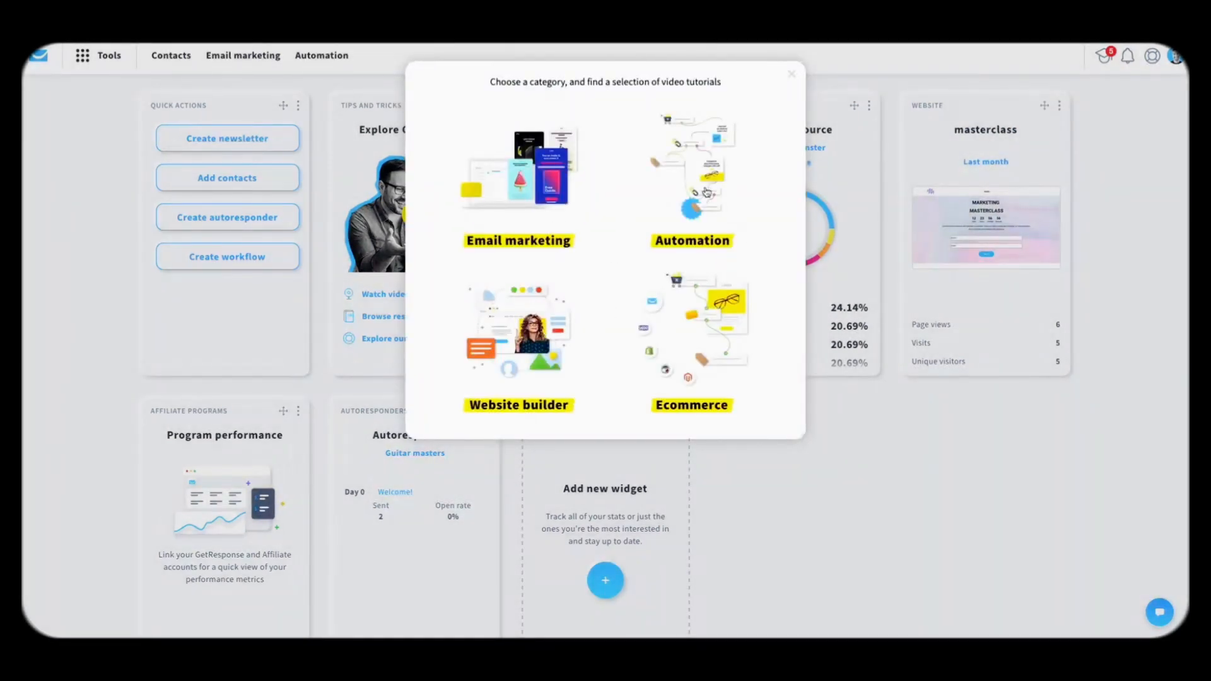
left_click(694, 173)
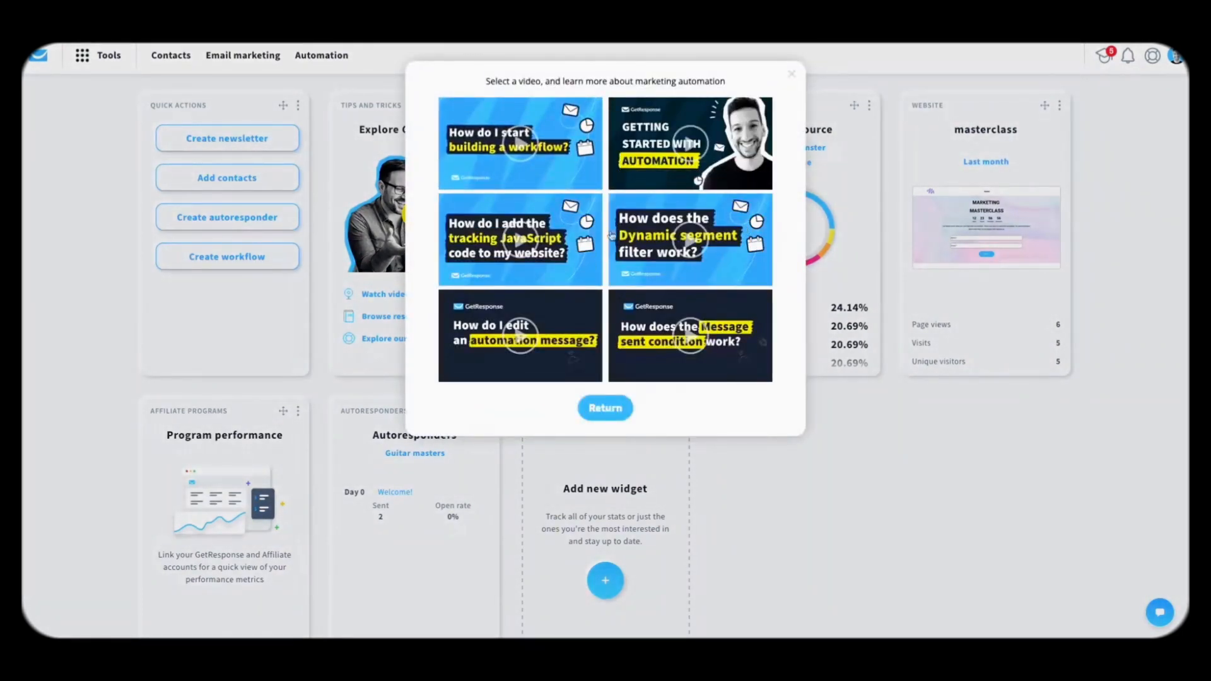
left_click(609, 406)
left_click(519, 211)
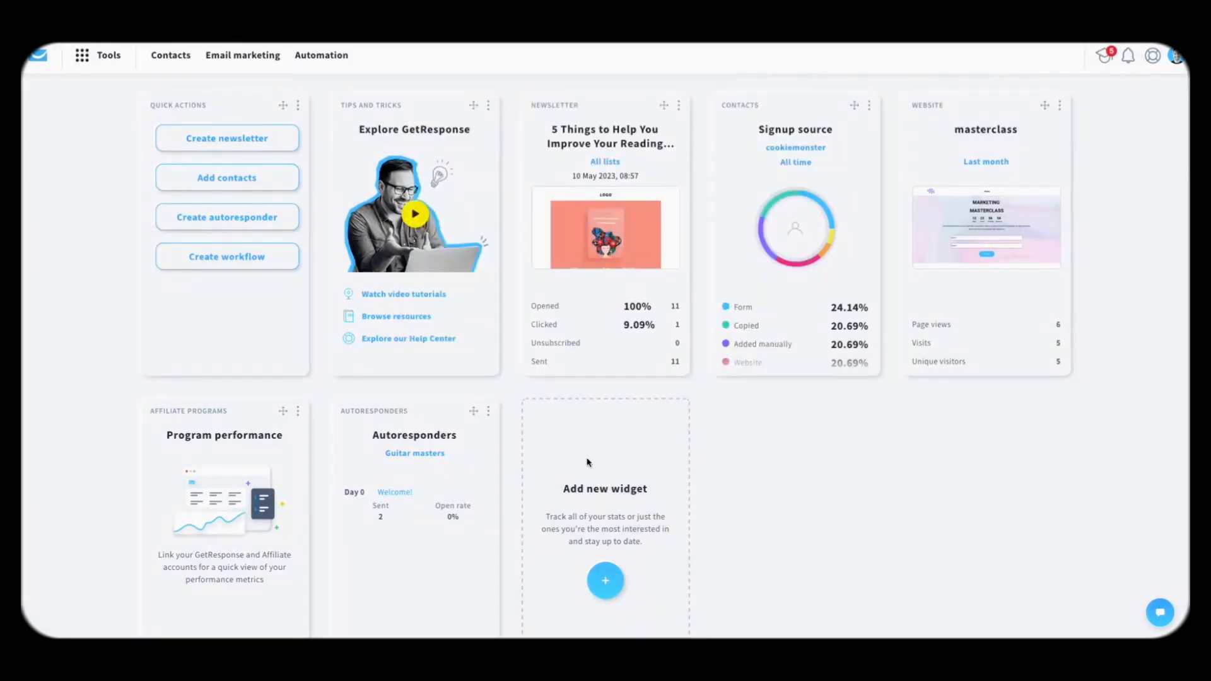
left_click(605, 409)
left_click(874, 527)
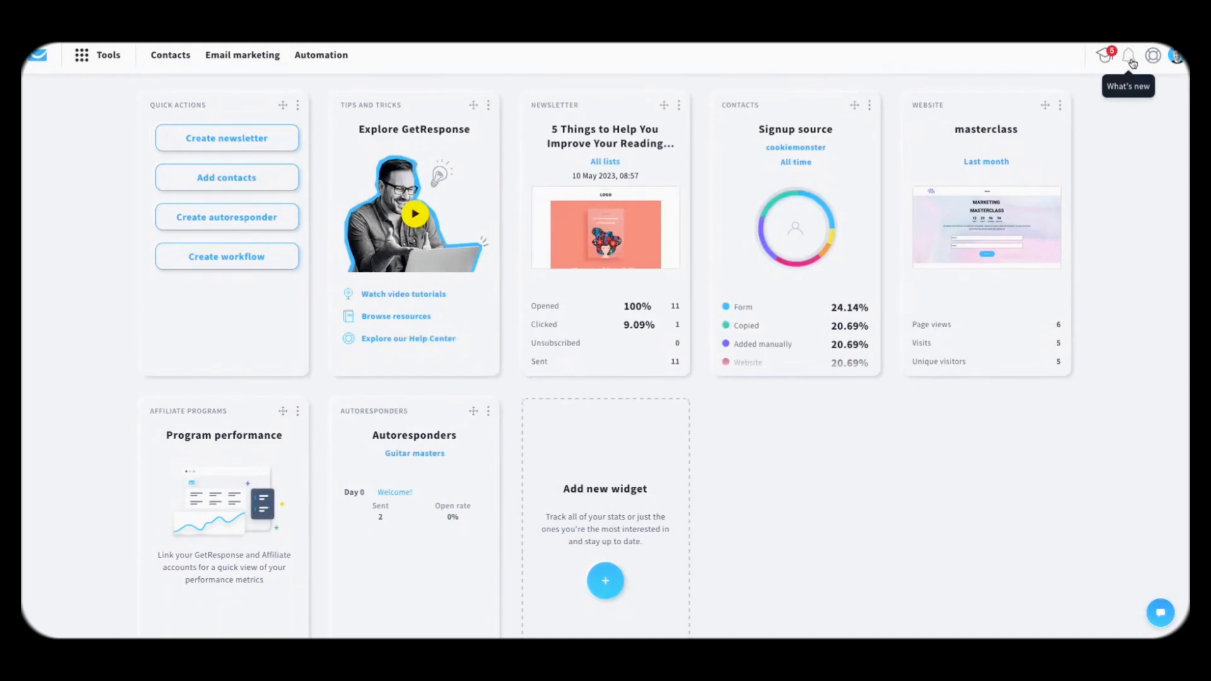
Step: Open the What's new panel and browse the changelog and feature requests
left_click(1131, 62)
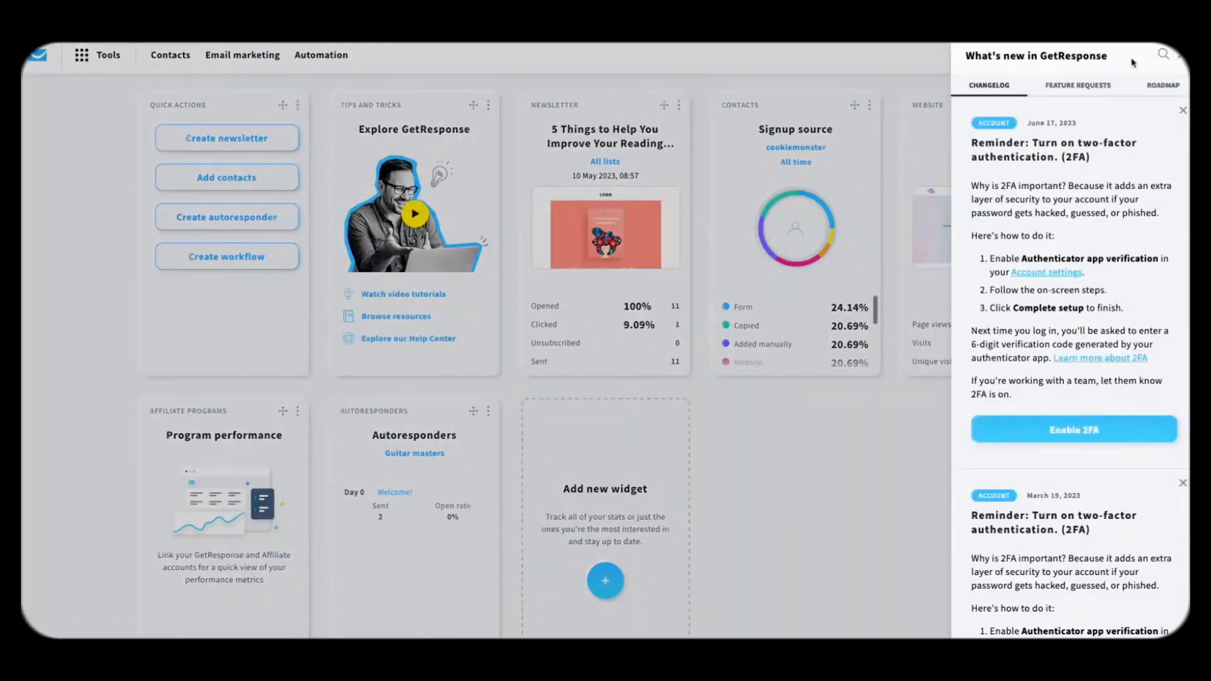
left_click(1073, 84)
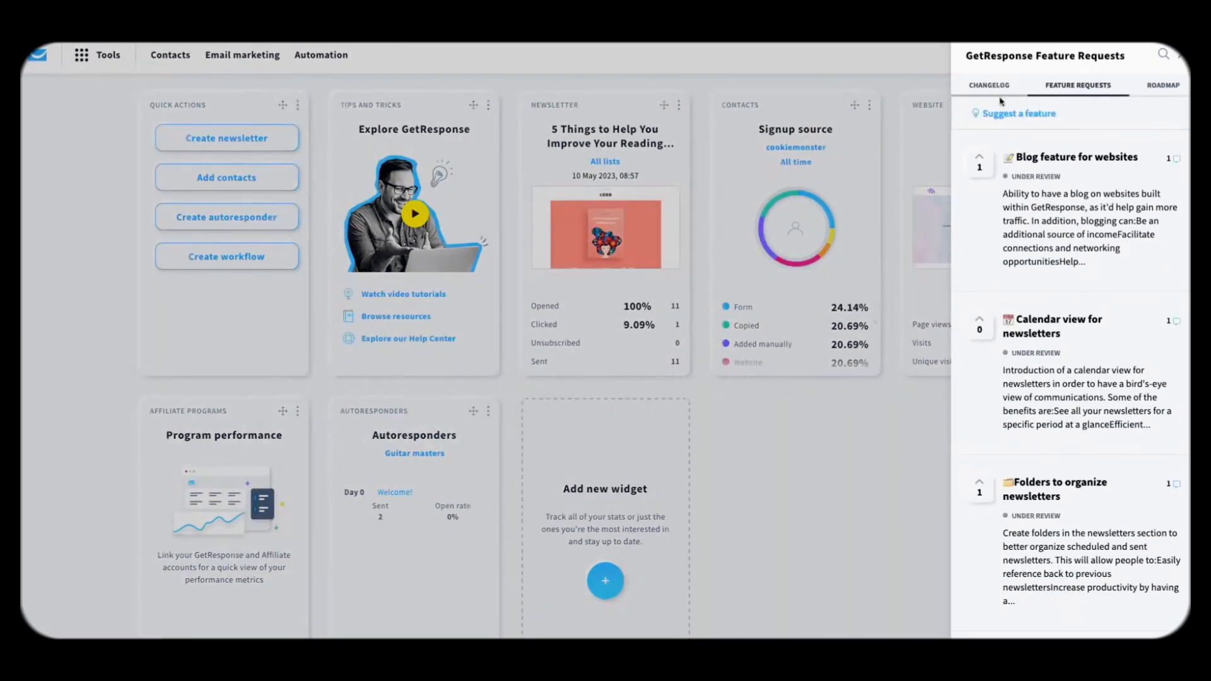
left_click(1002, 85)
scroll(1045, 229, "down", 10)
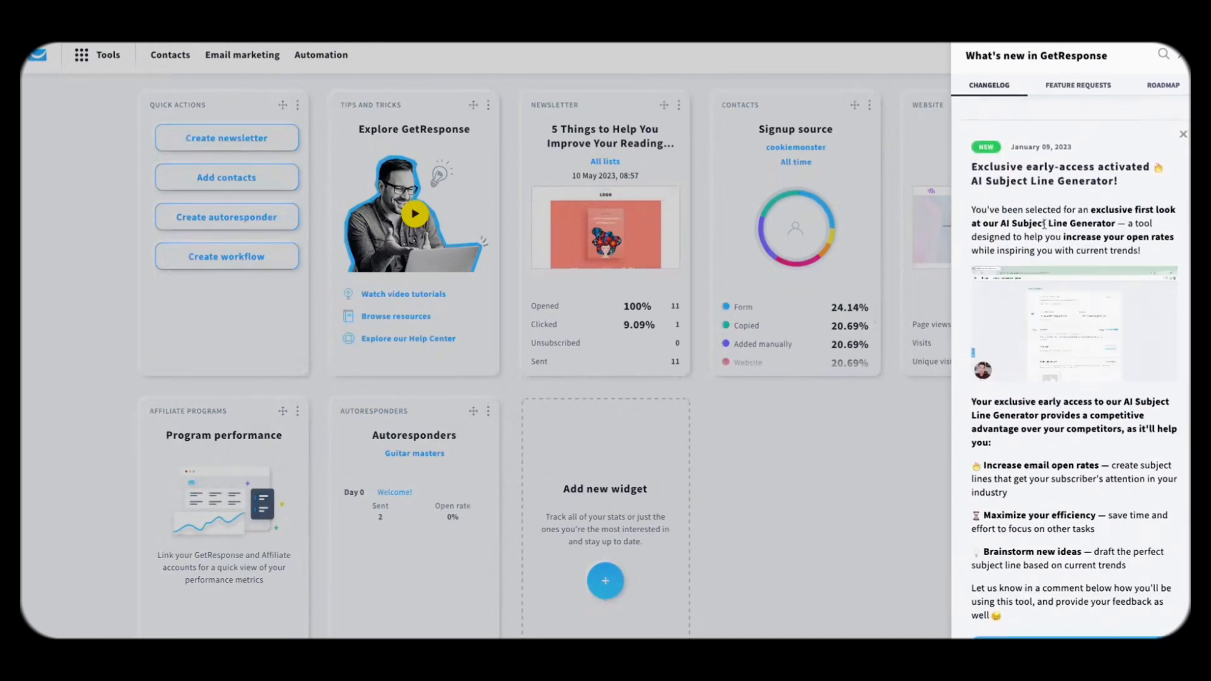
scroll(1047, 214, "down", 8)
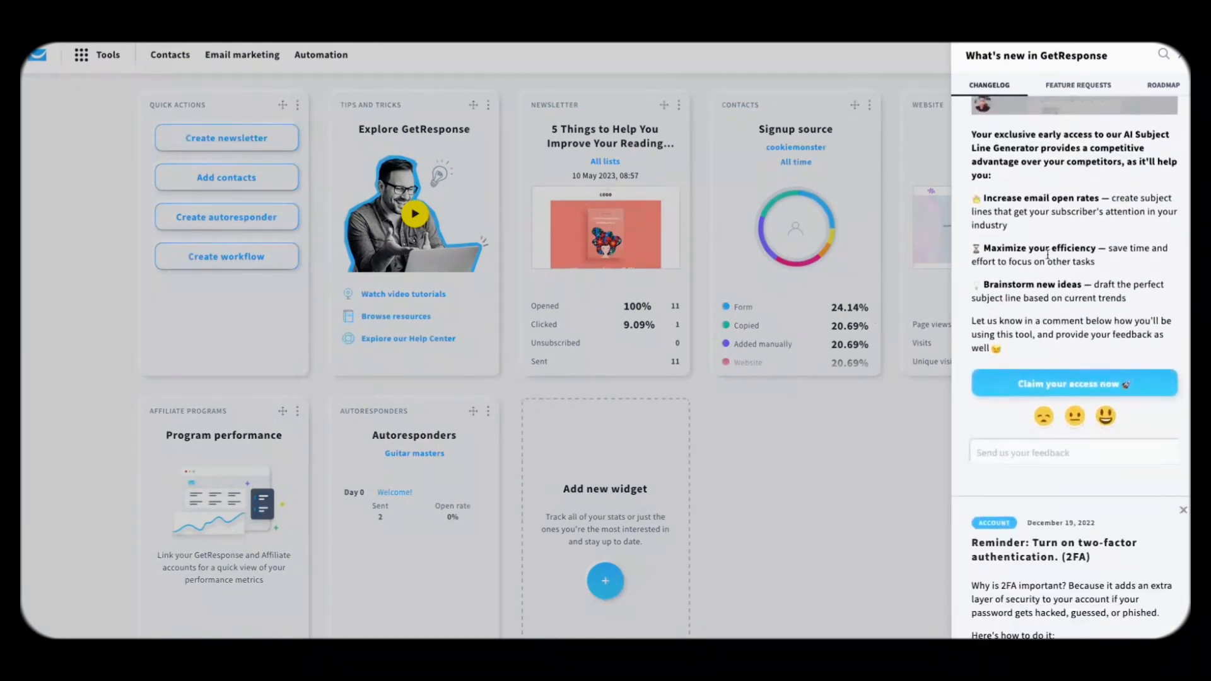
scroll(1047, 255, "up", 15)
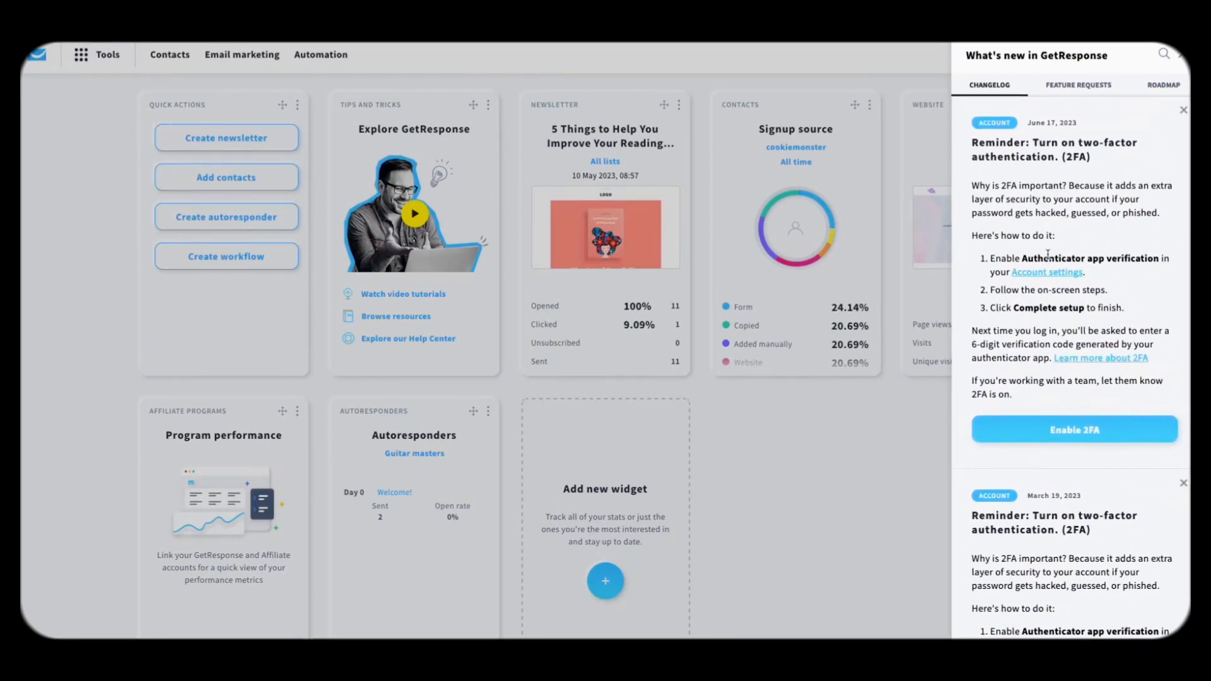
Step: Show the feature requests list and open the suggest-a-feature form
left_click(1062, 87)
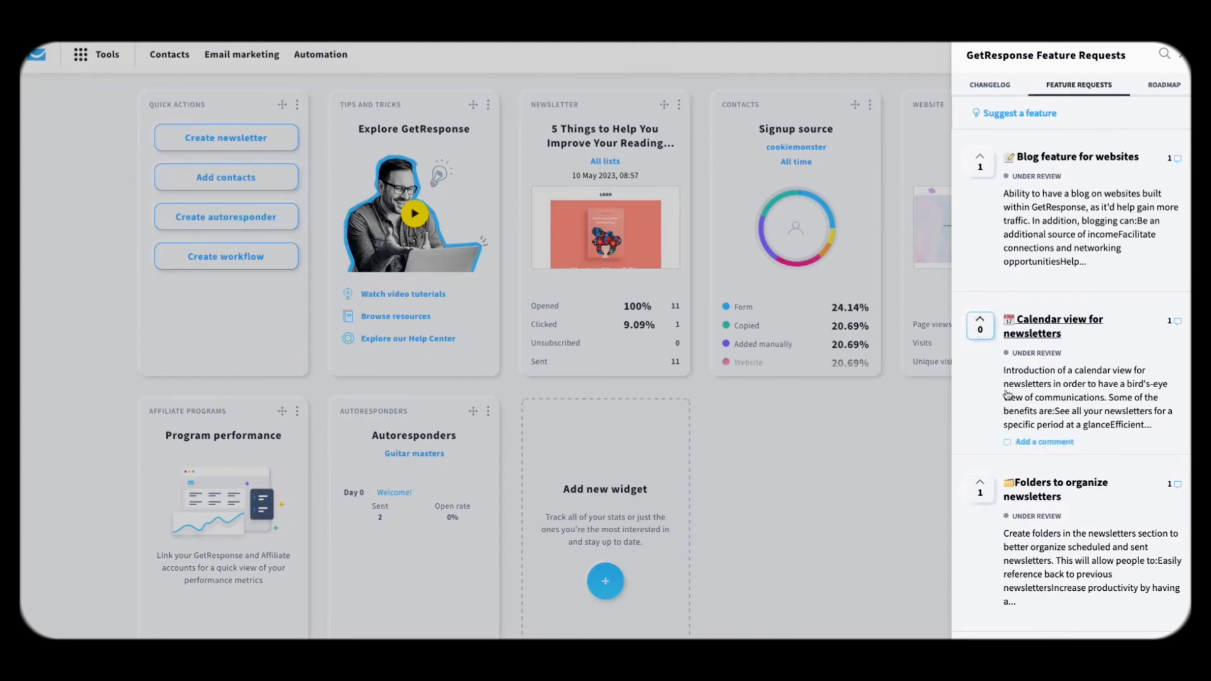
left_click(1017, 114)
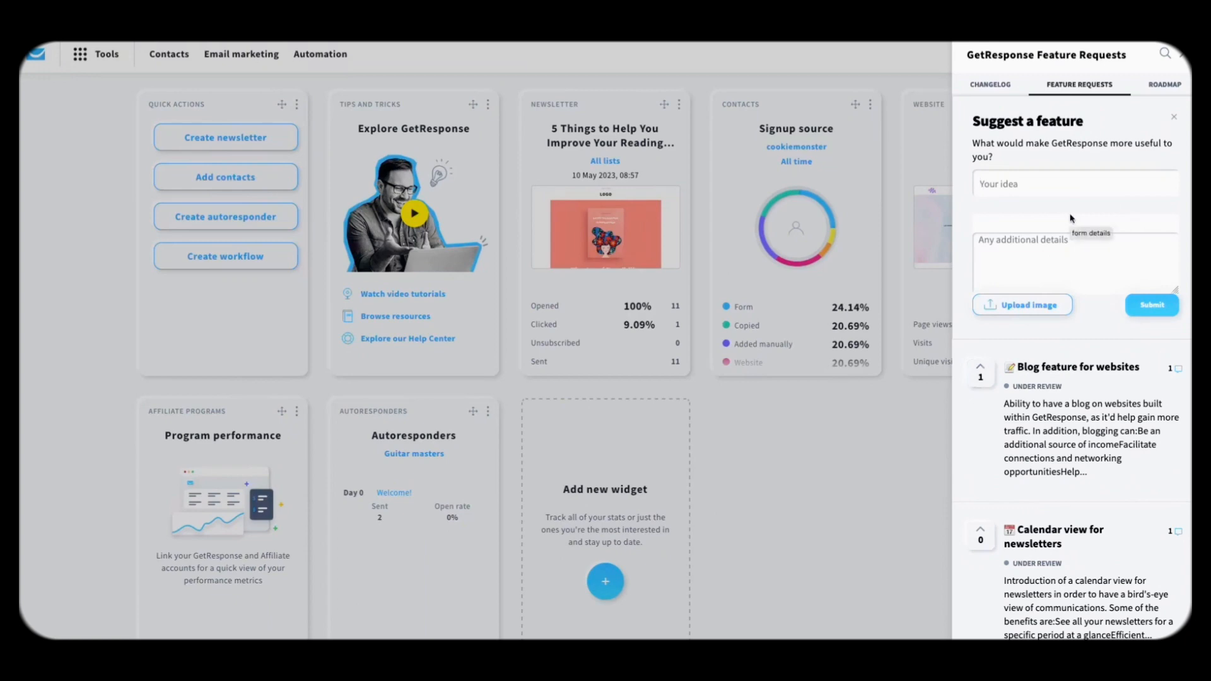
scroll(1070, 219, "down", 8)
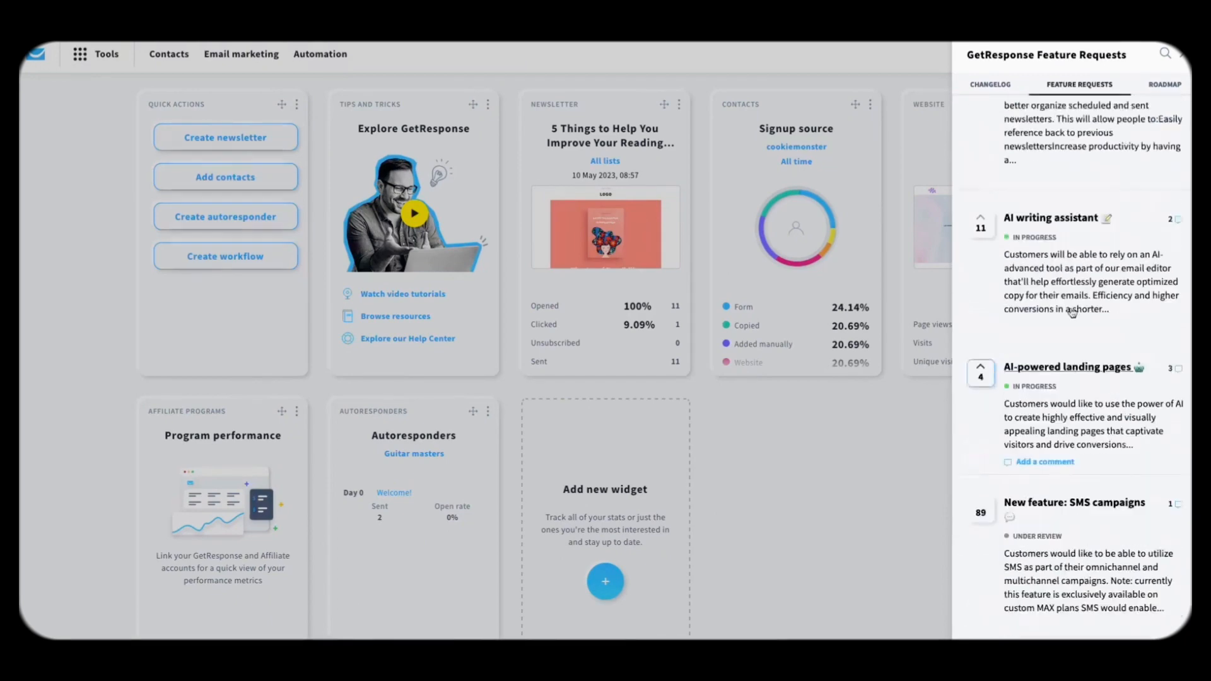
scroll(1073, 312, "up", 8)
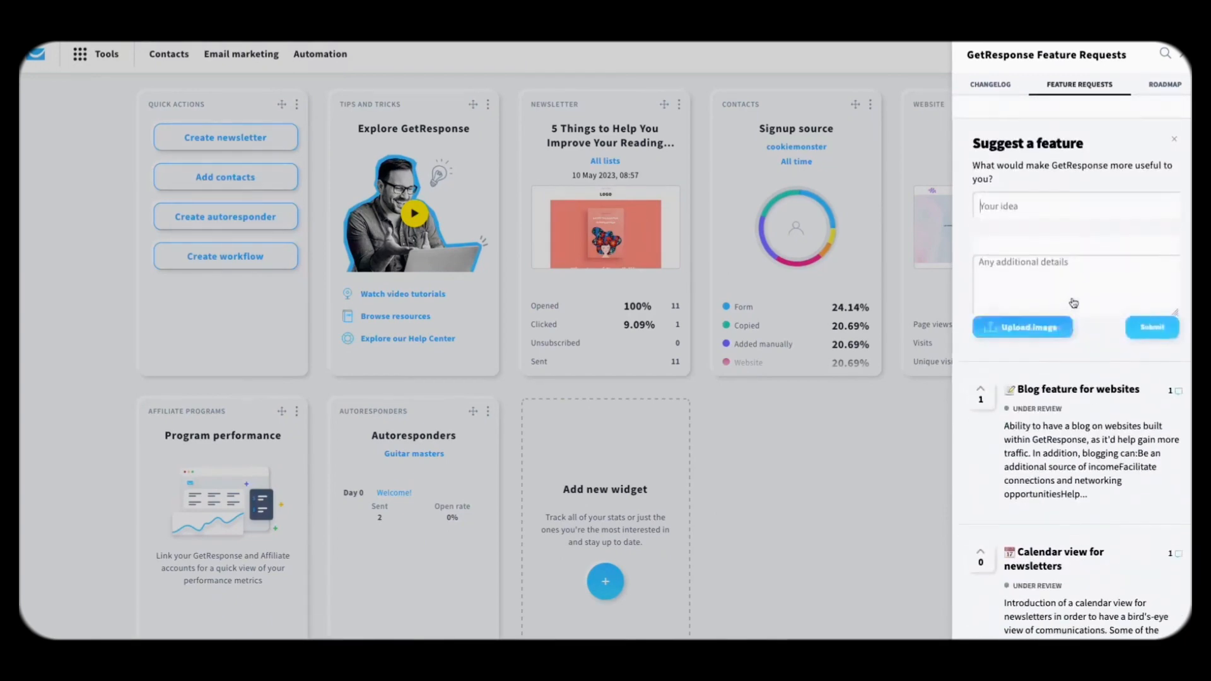
Step: View the GetResponse product roadmap, scroll through it, and close the panel
left_click(1162, 88)
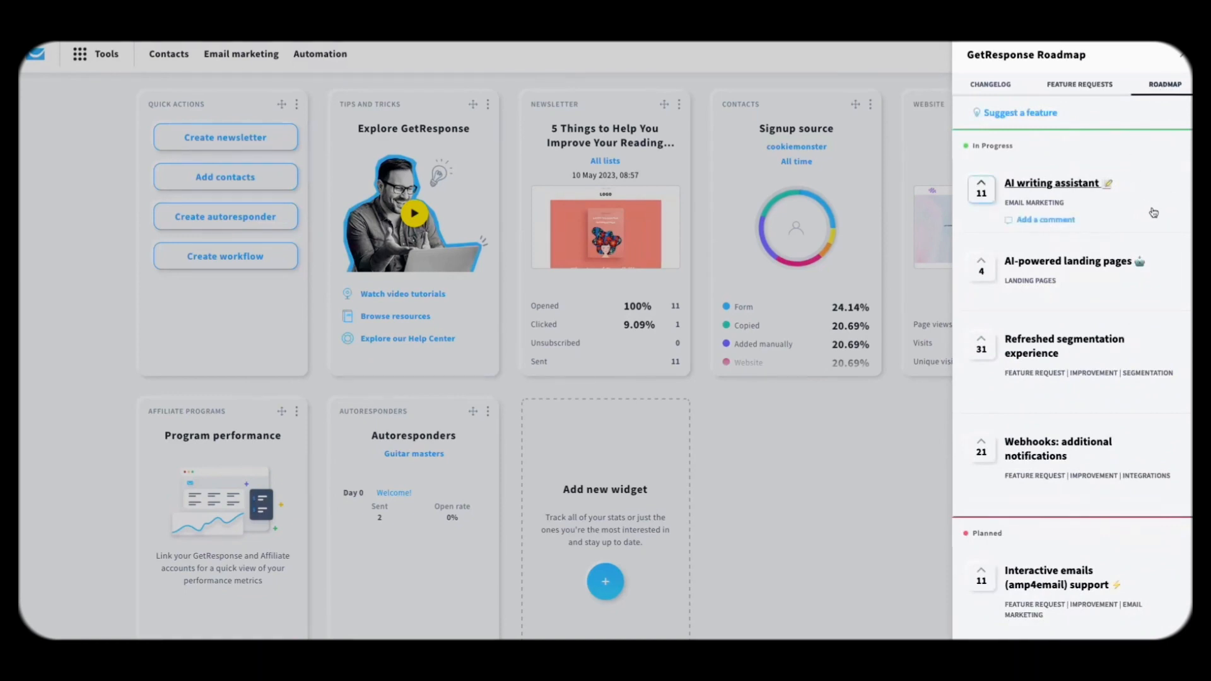
scroll(1124, 348, "down", 1)
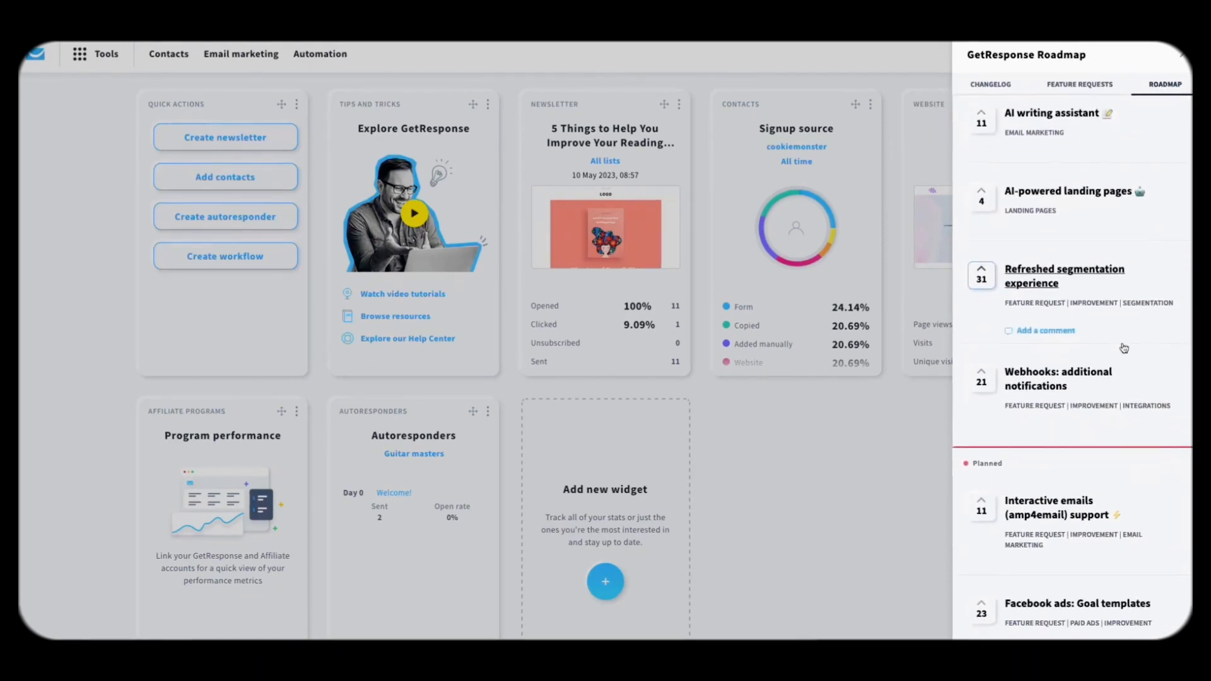
scroll(1125, 348, "down", 3)
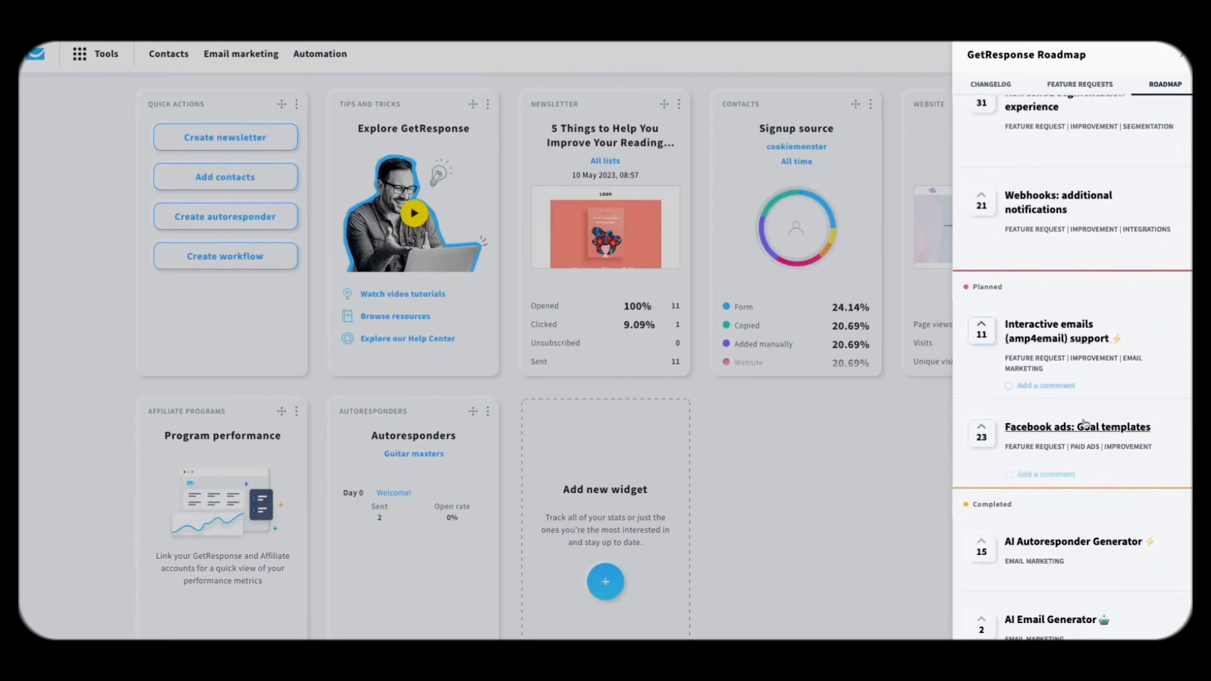
scroll(1083, 424, "down", 10)
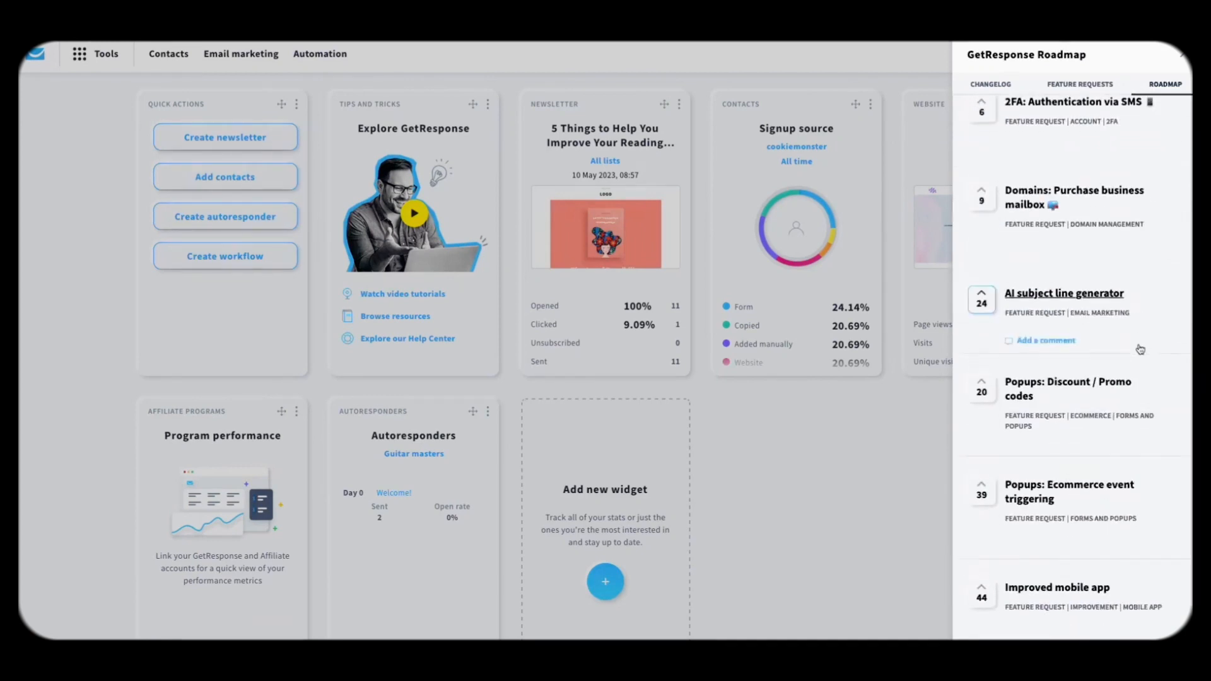
scroll(1141, 349, "up", 15)
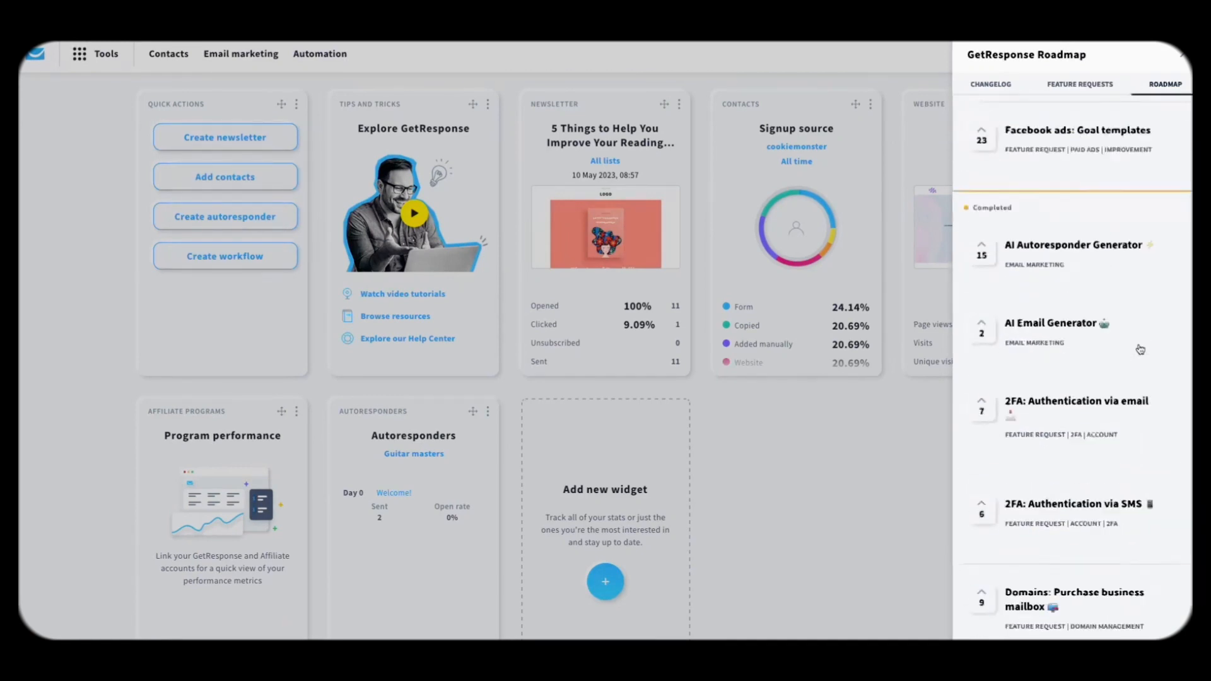
left_click(1183, 57)
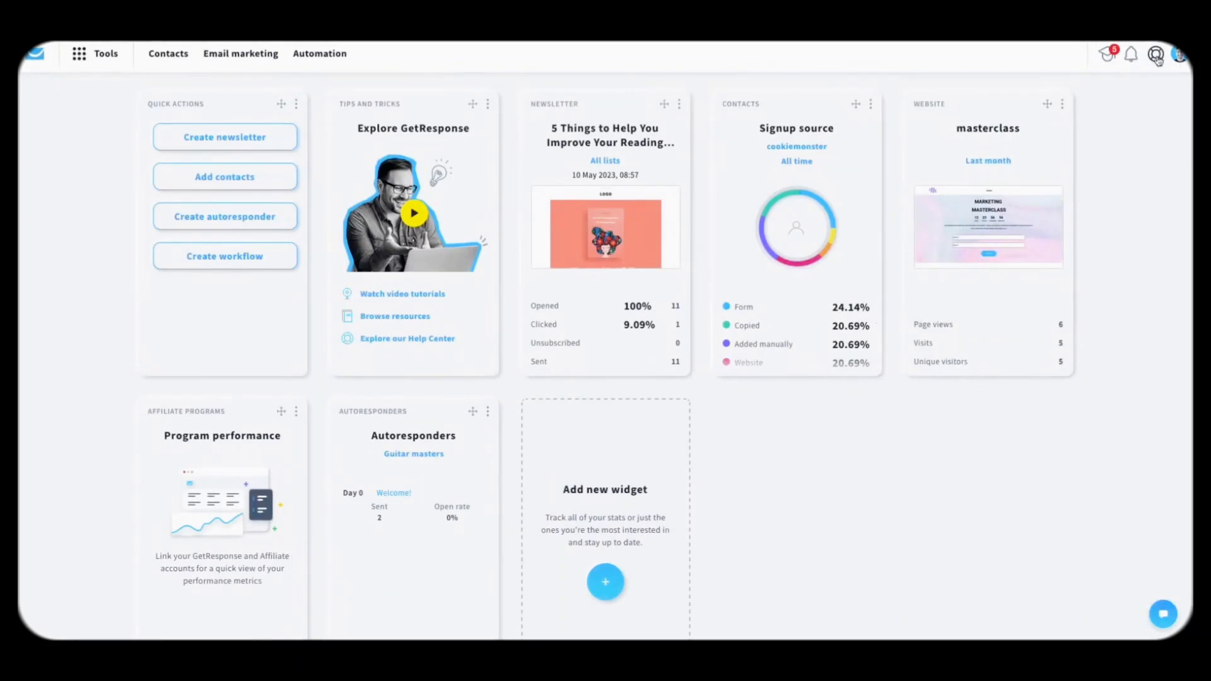
left_click(1157, 55)
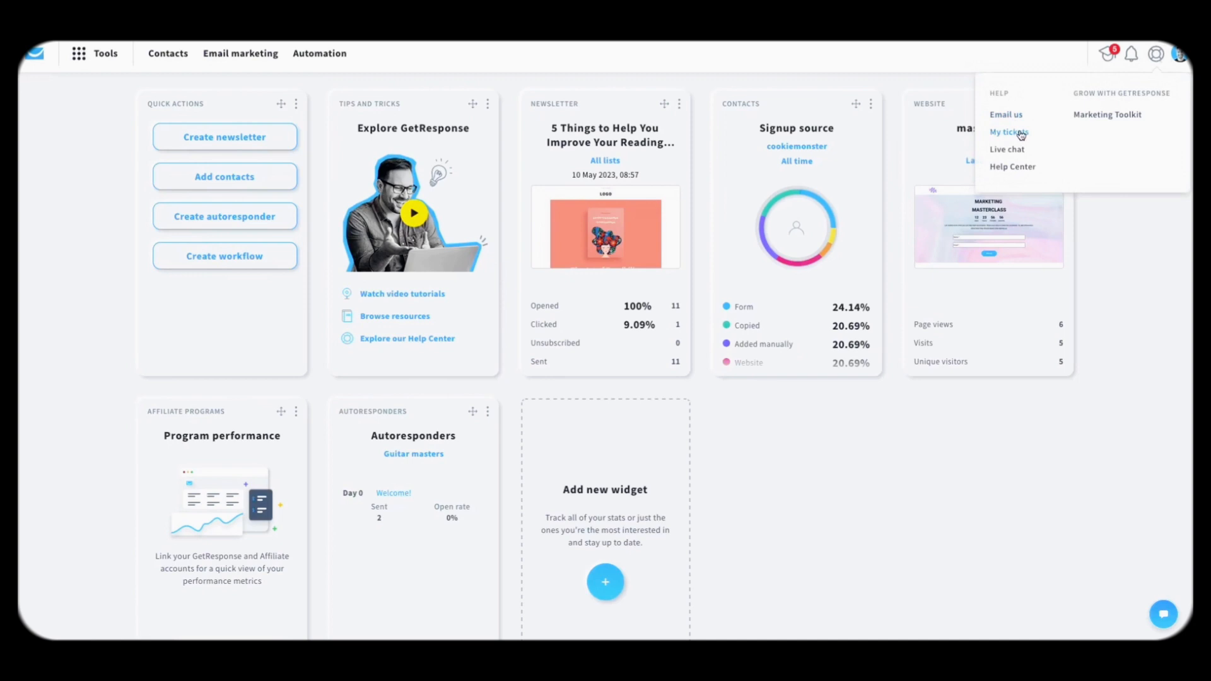
left_click(1157, 57)
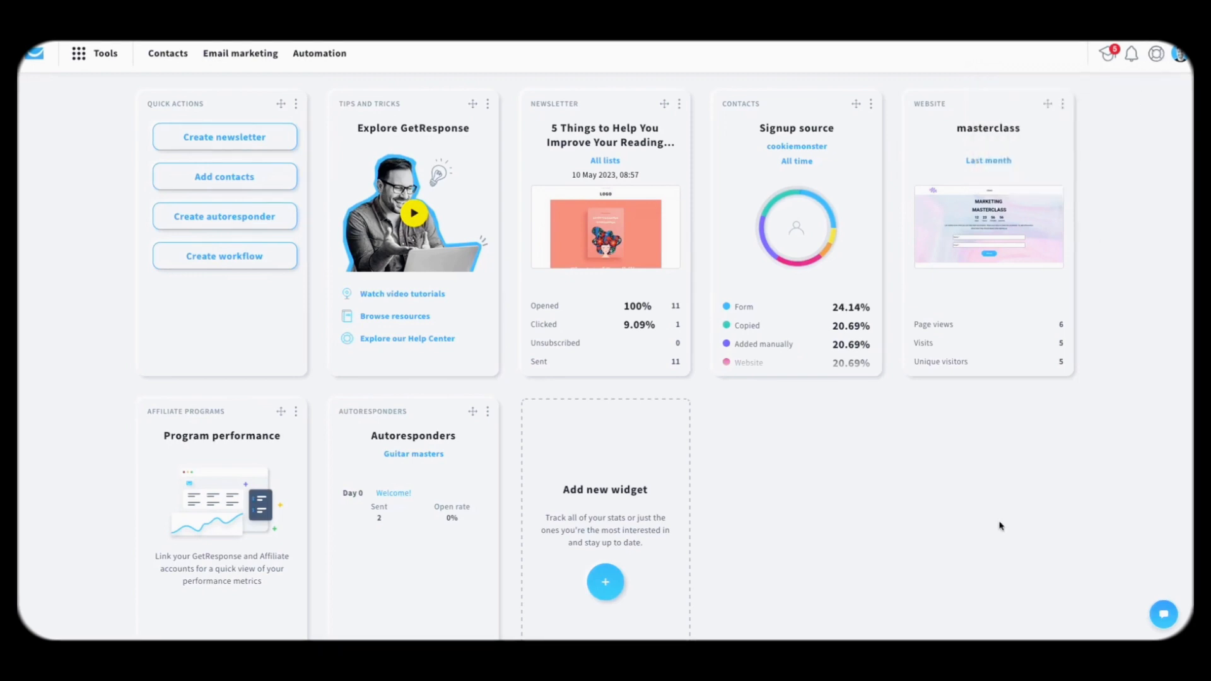
left_click_drag(1166, 616, 1139, 614)
left_click(1139, 614)
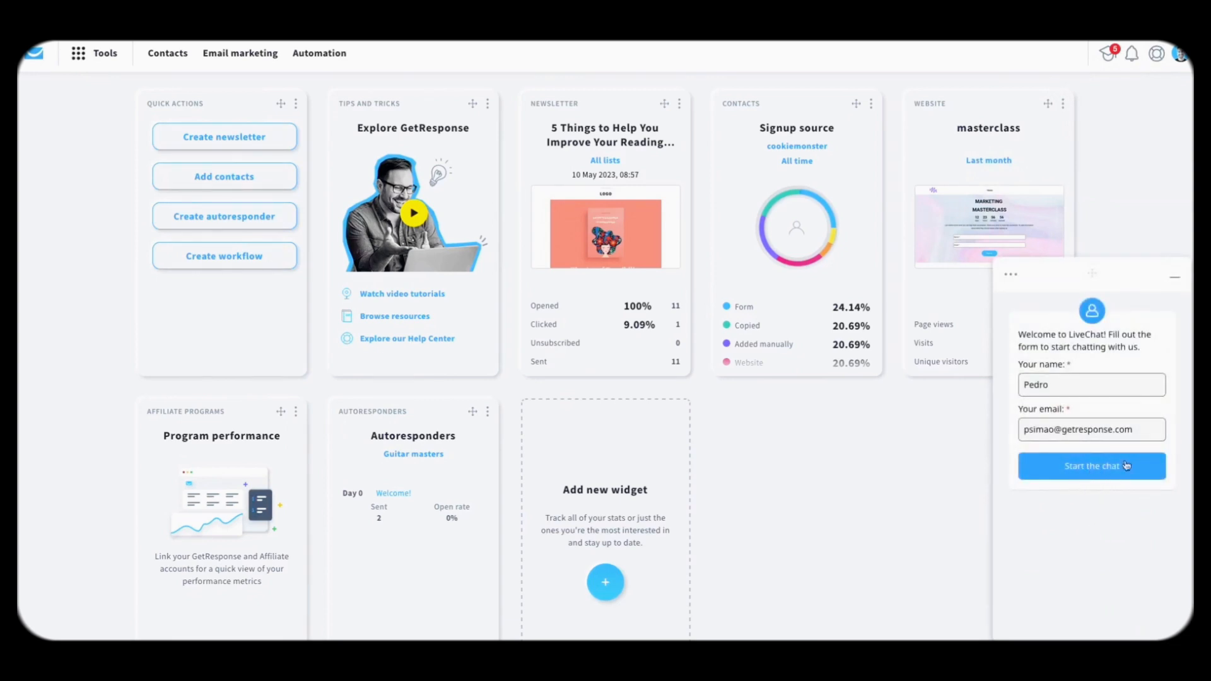
left_click(1177, 282)
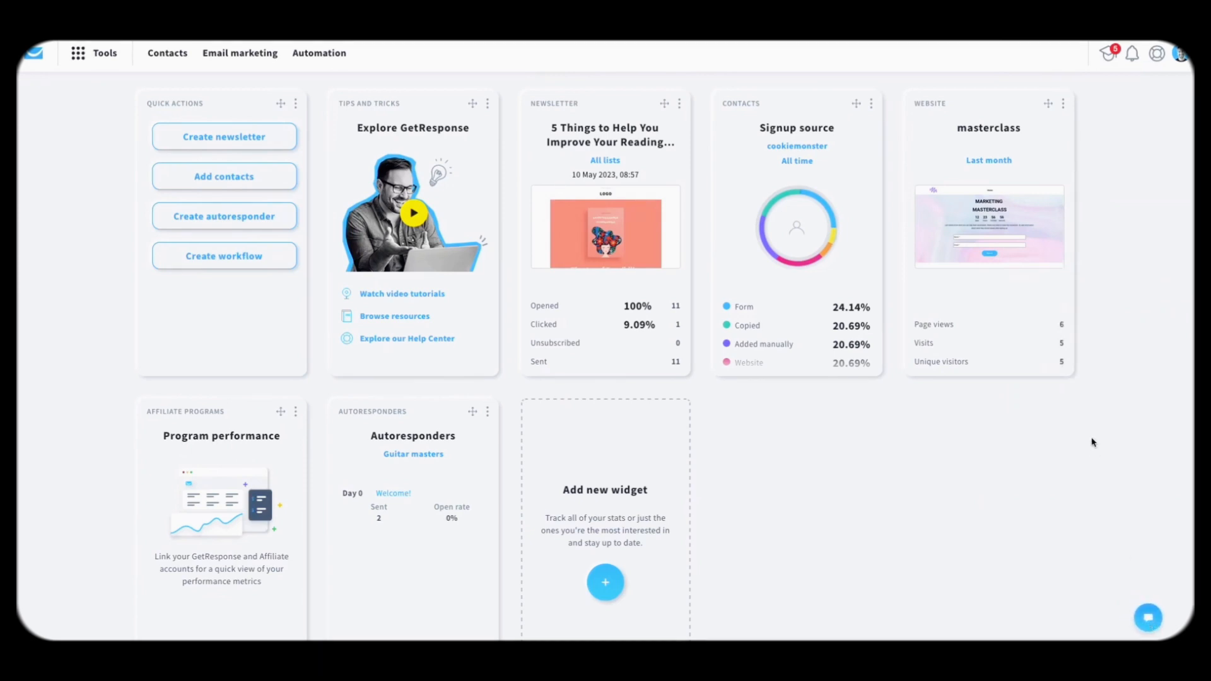
left_click(1182, 60)
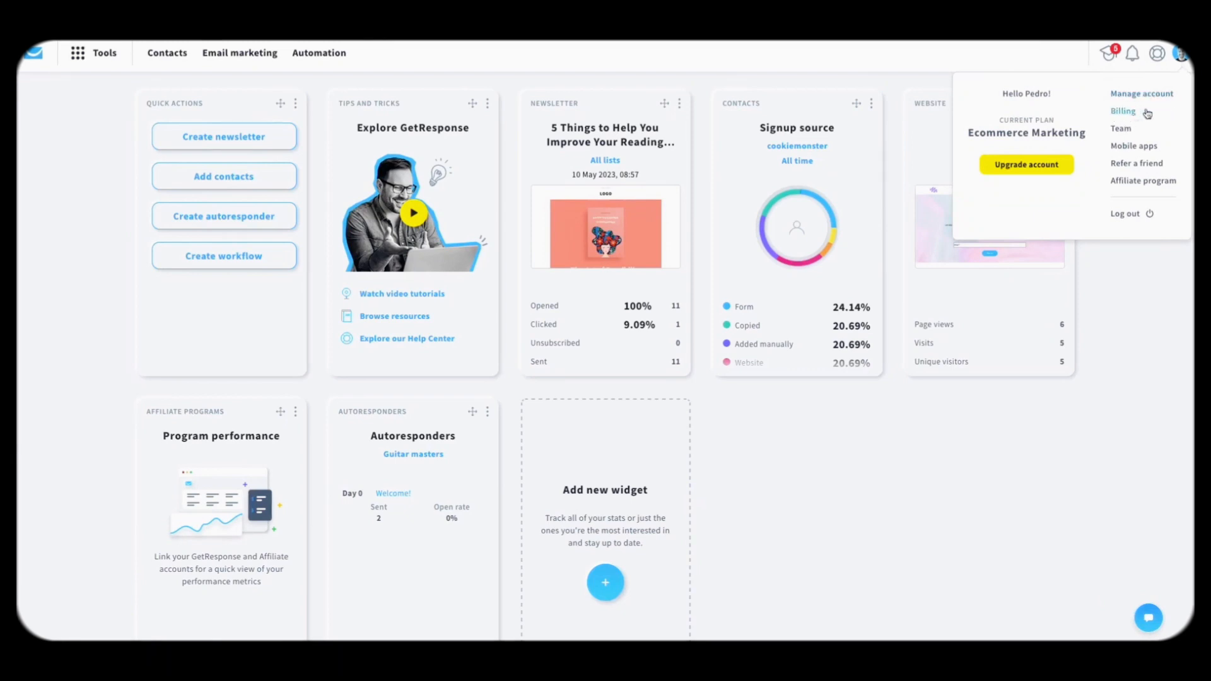
left_click(1181, 54)
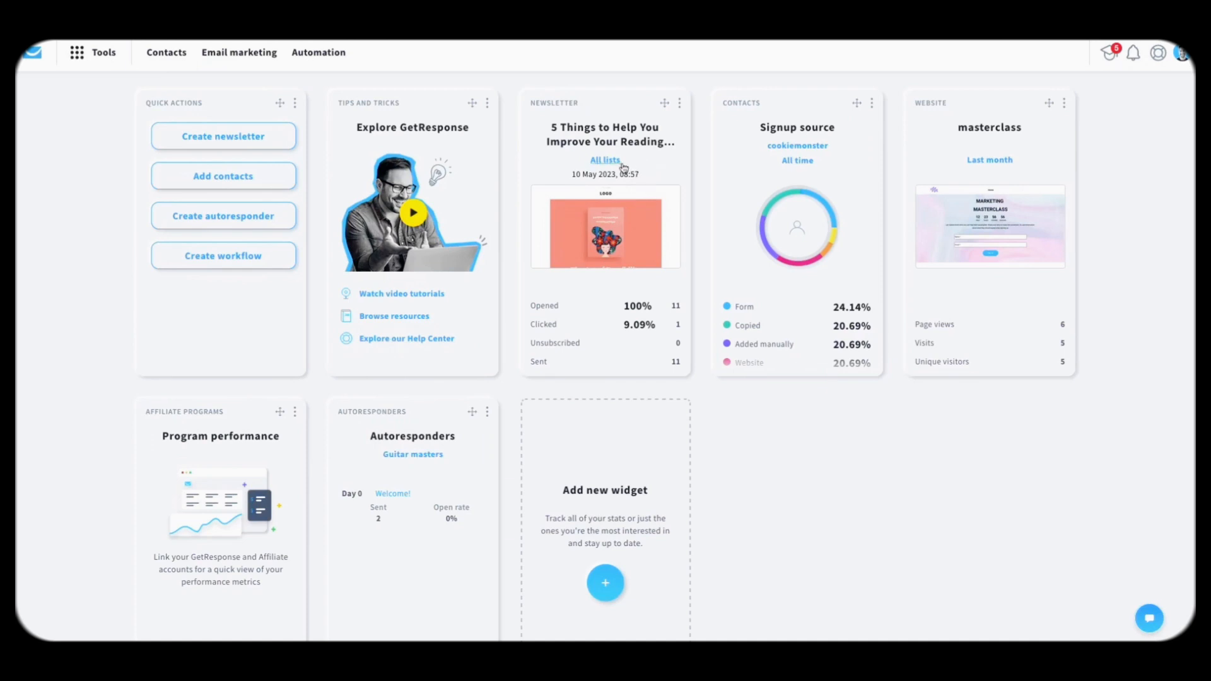
left_click(678, 106)
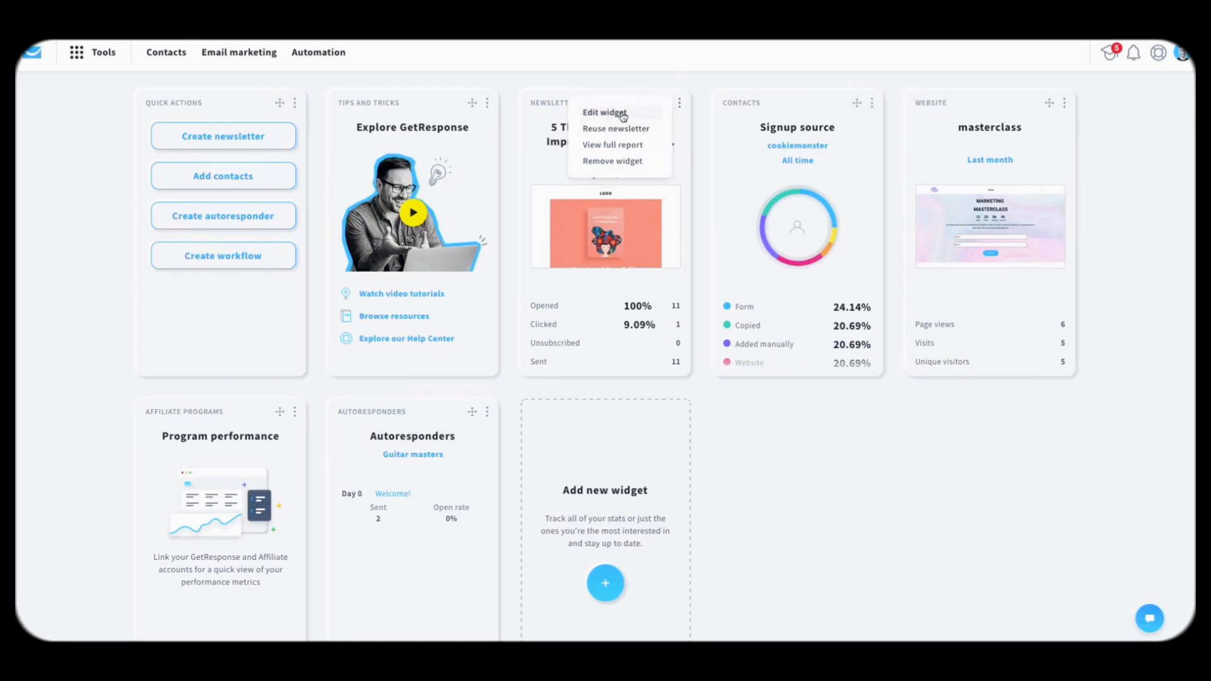
left_click(622, 114)
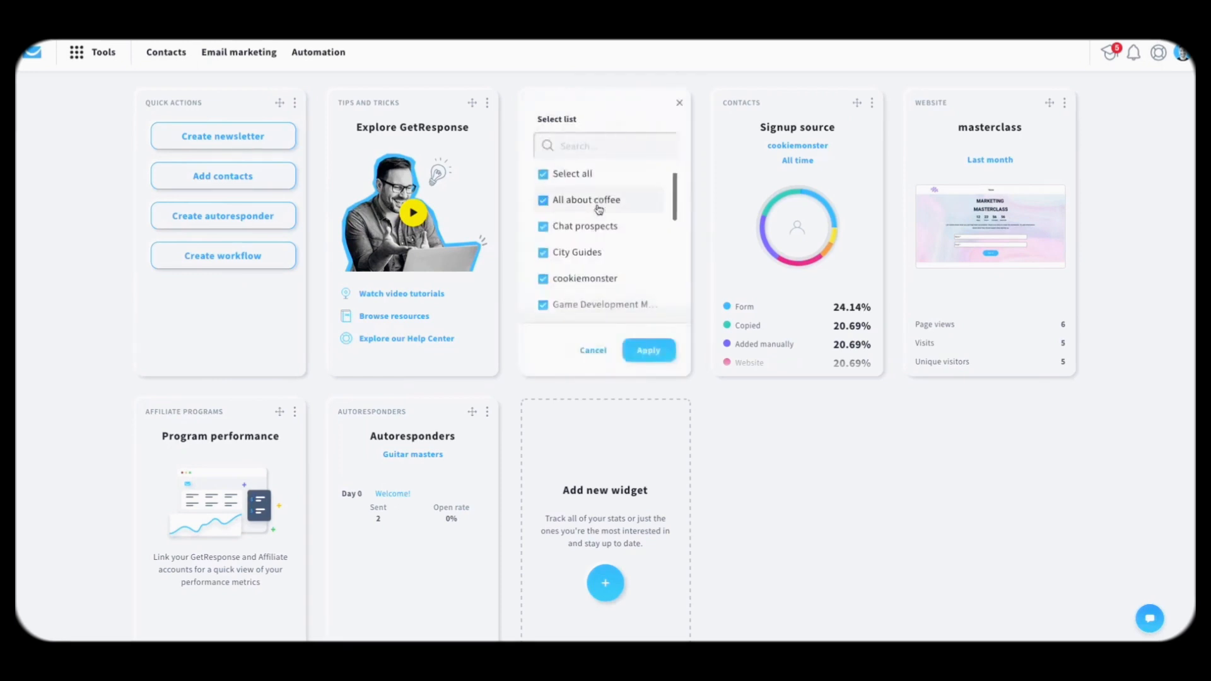
scroll(598, 207, "down", 5)
scroll(584, 205, "up", 5)
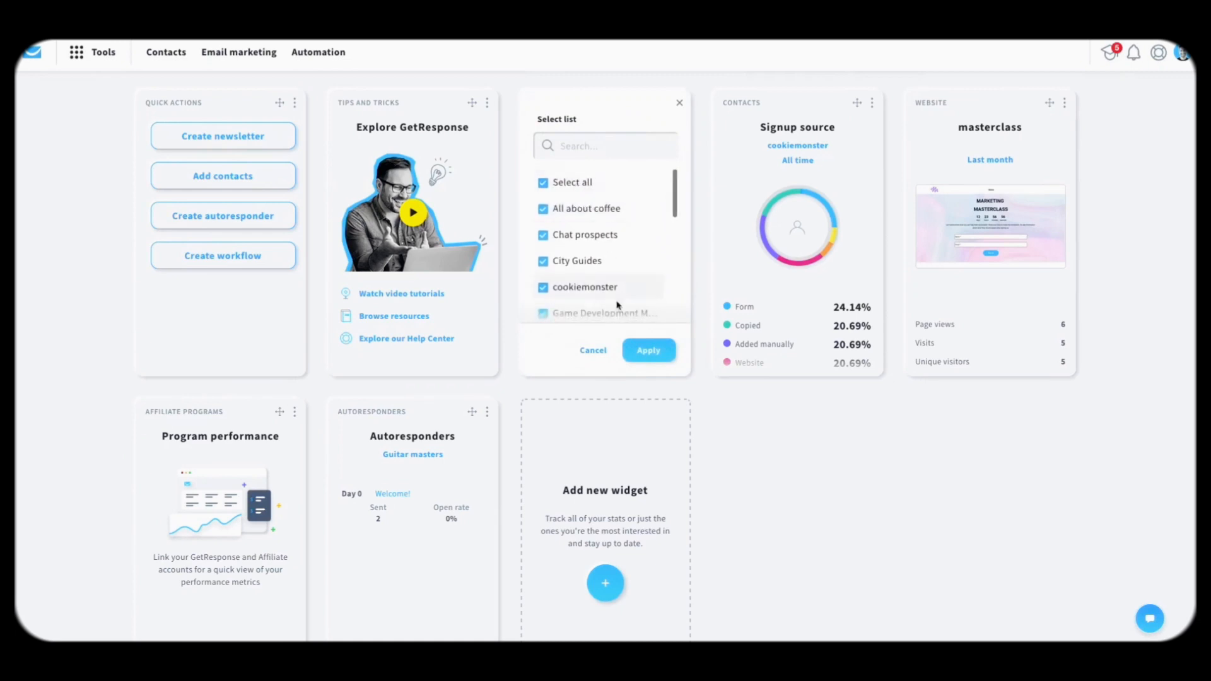
left_click(646, 352)
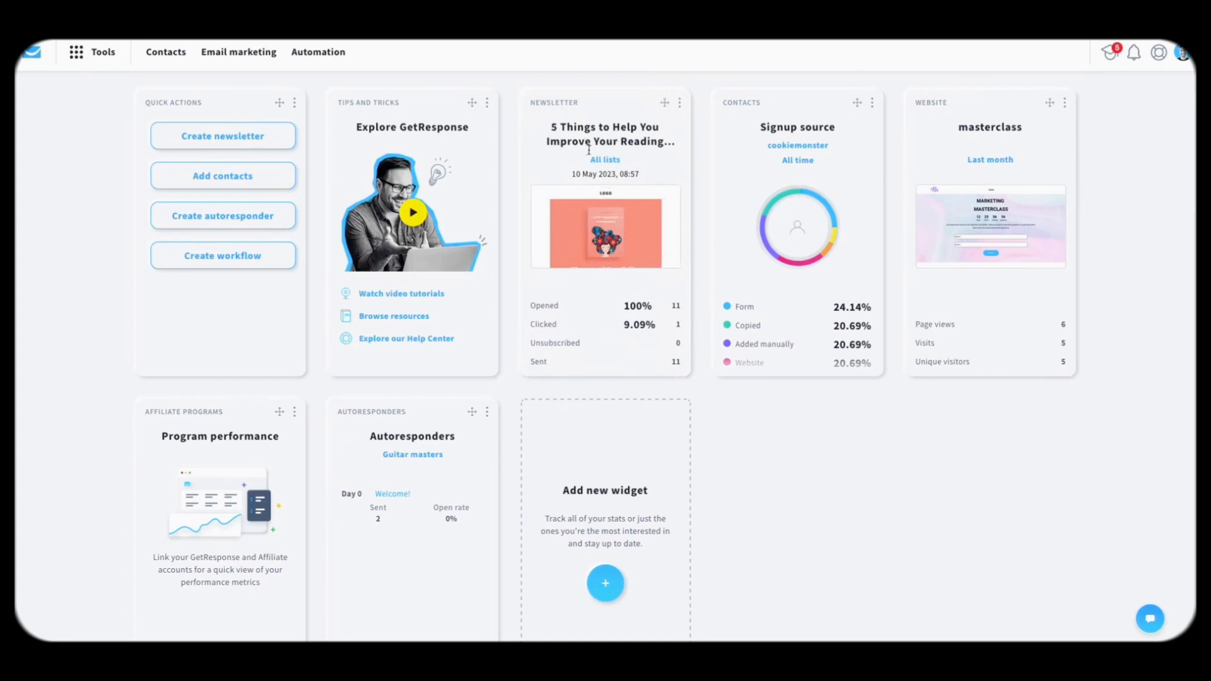
scroll(646, 324, "down", 1)
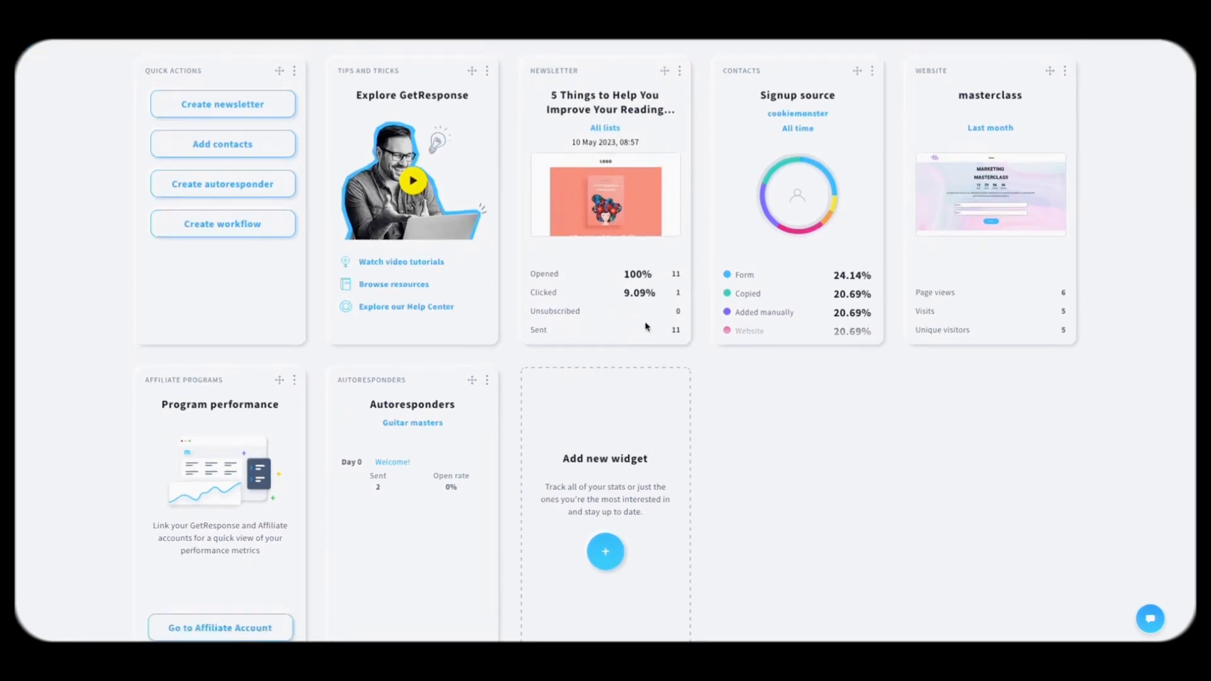
scroll(765, 345, "up", 1)
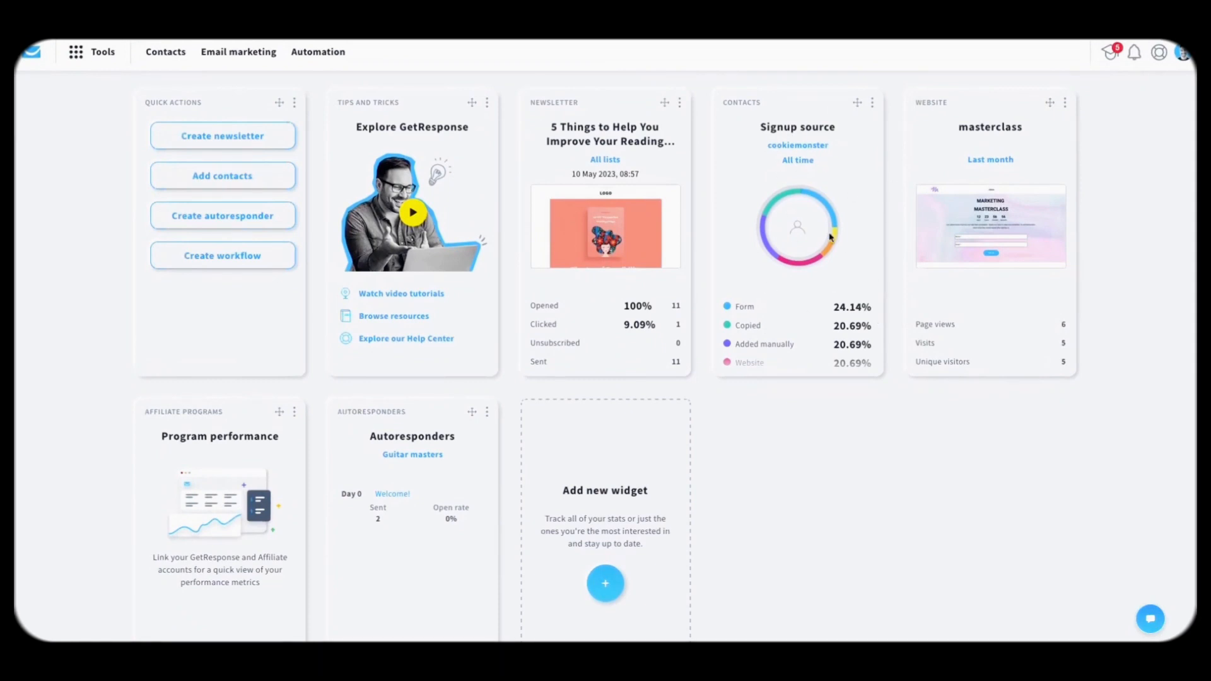
scroll(813, 252, "down", 3)
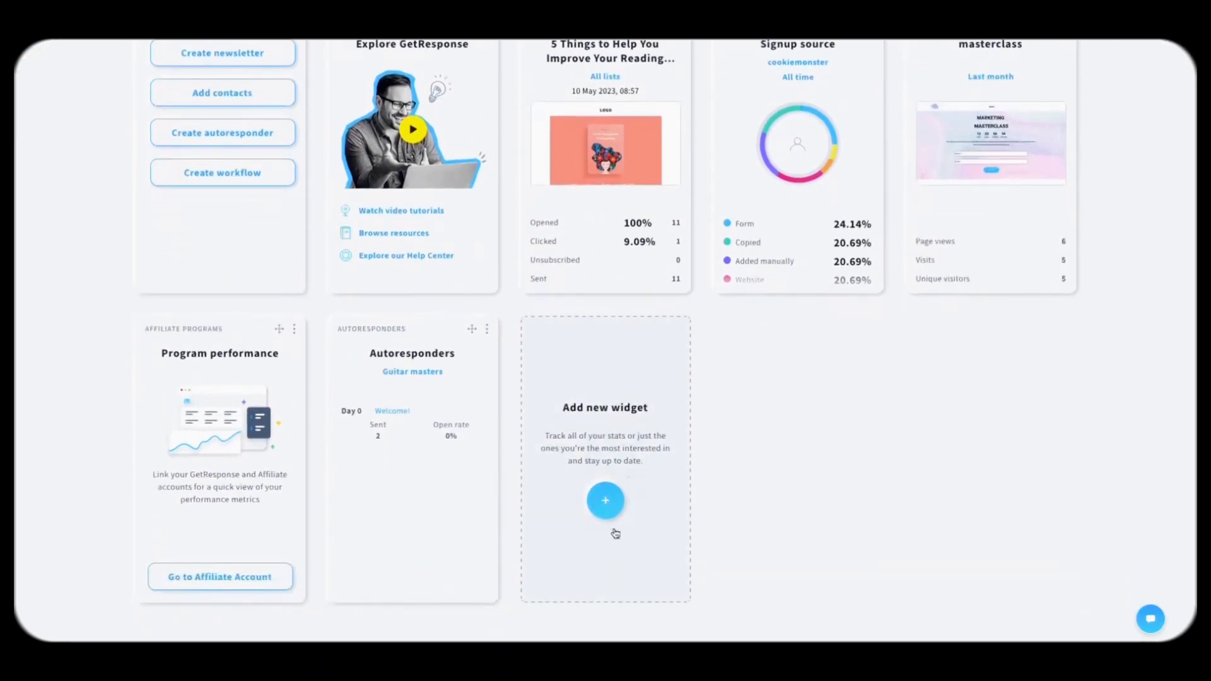
Step: Add the Workflows widget to the dashboard from the widget library
left_click(605, 498)
scroll(666, 263, "down", 2)
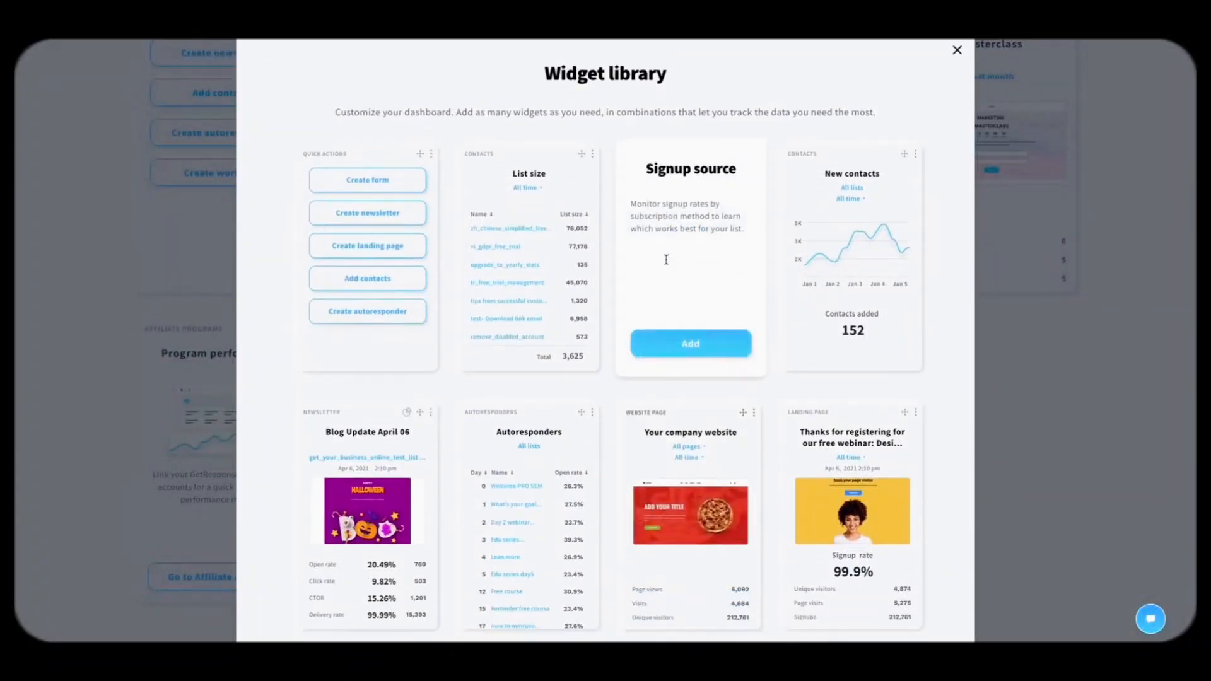
scroll(667, 264, "down", 8)
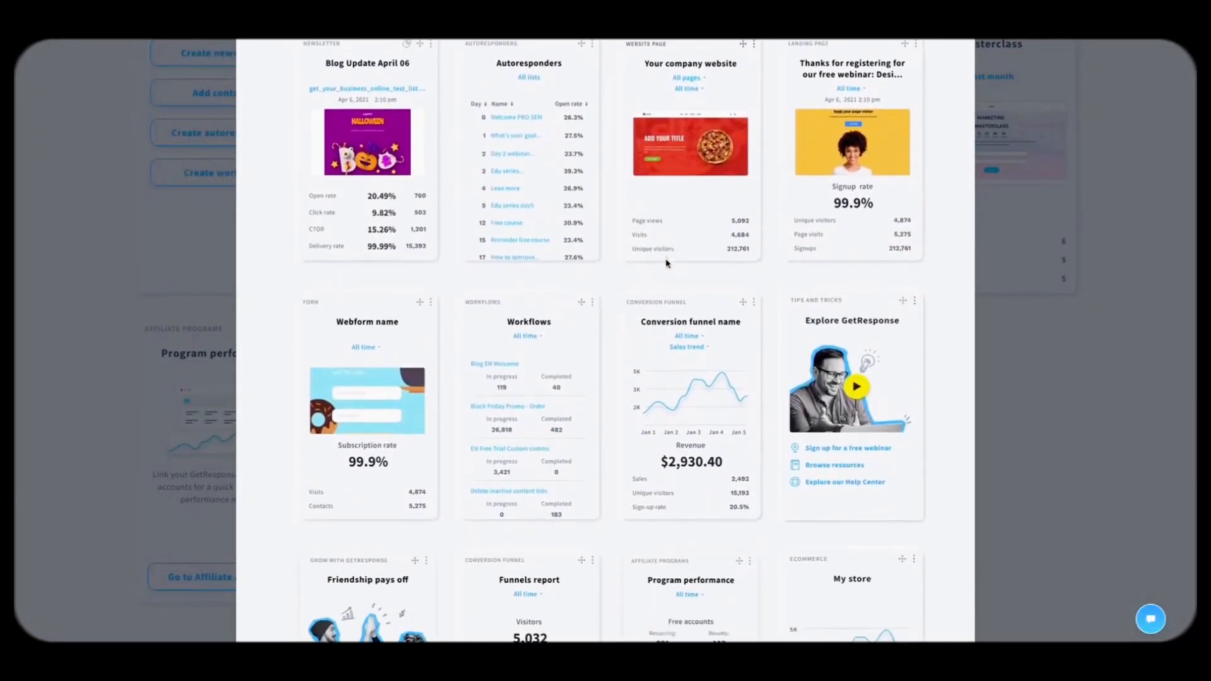
left_click(528, 414)
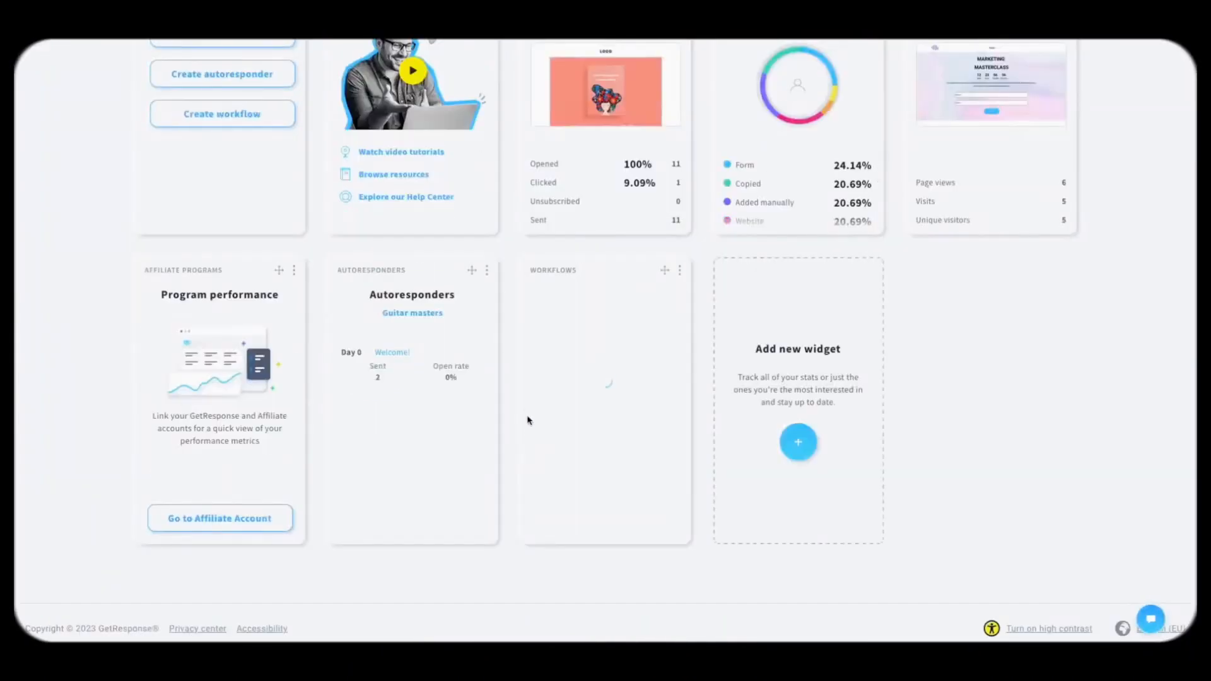
scroll(598, 440, "down", 2)
scroll(597, 440, "up", 3)
Step: Switch the Workflows widget to the Details layout and apply it
left_click(679, 270)
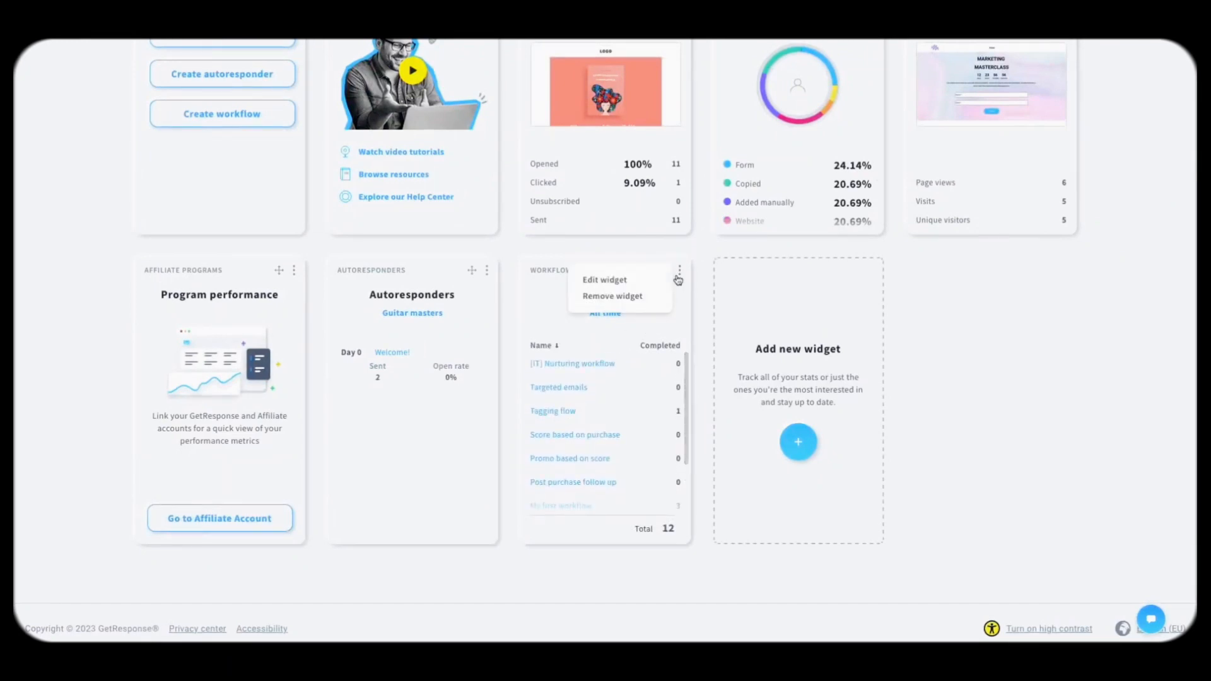
left_click(621, 283)
left_click(656, 353)
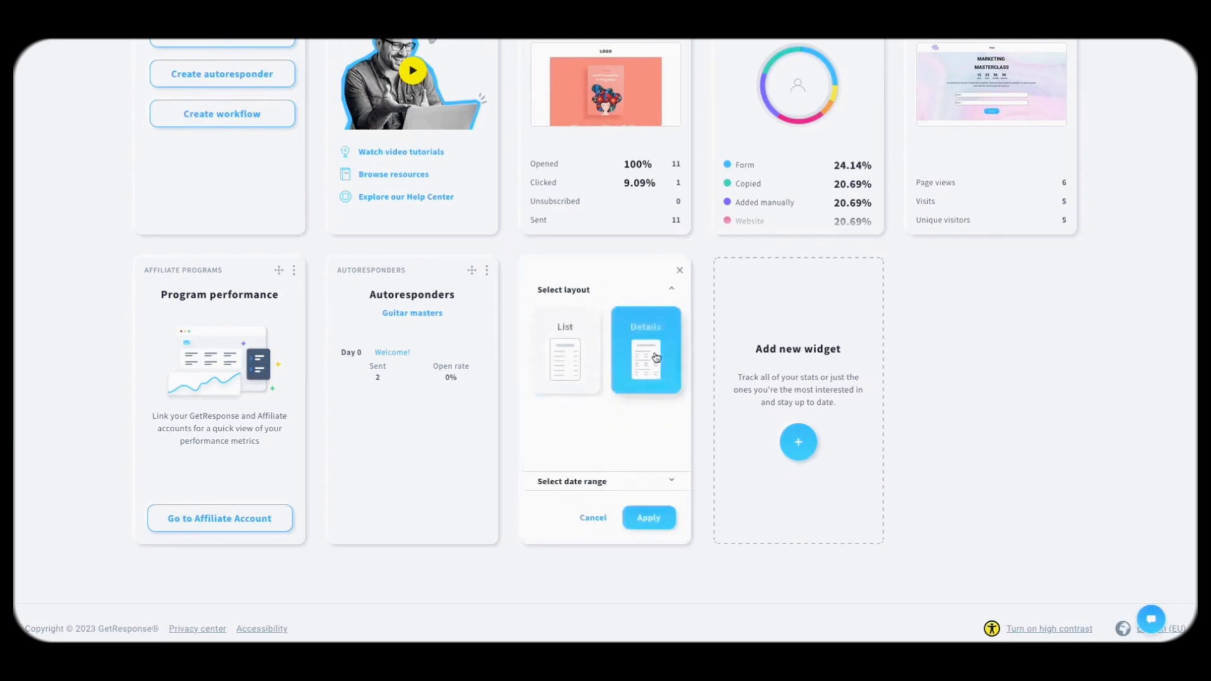
left_click(658, 530)
scroll(612, 396, "down", 3)
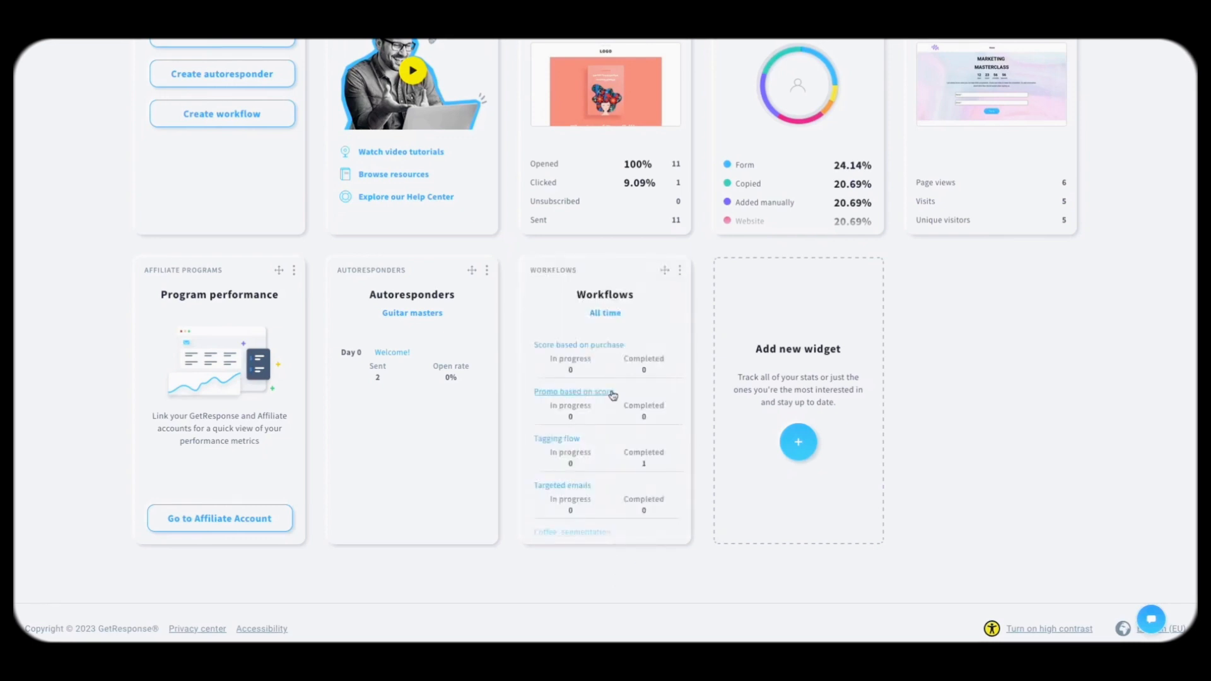
scroll(611, 397, "up", 3)
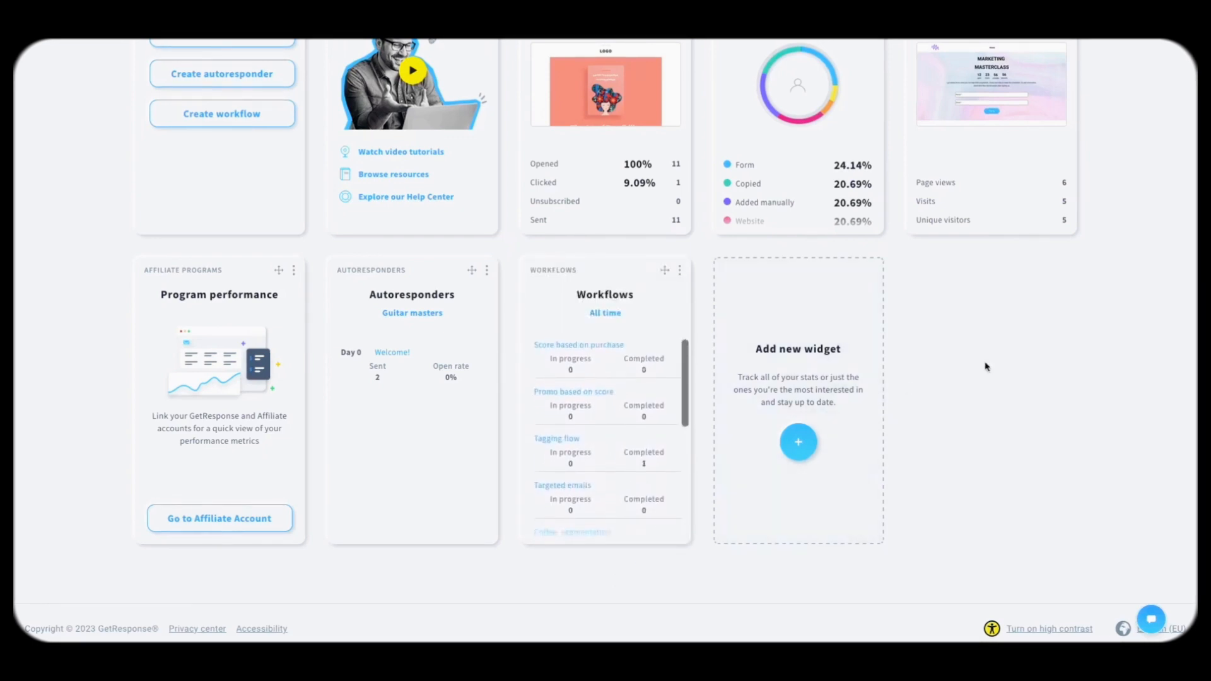
scroll(981, 368, "up", 3)
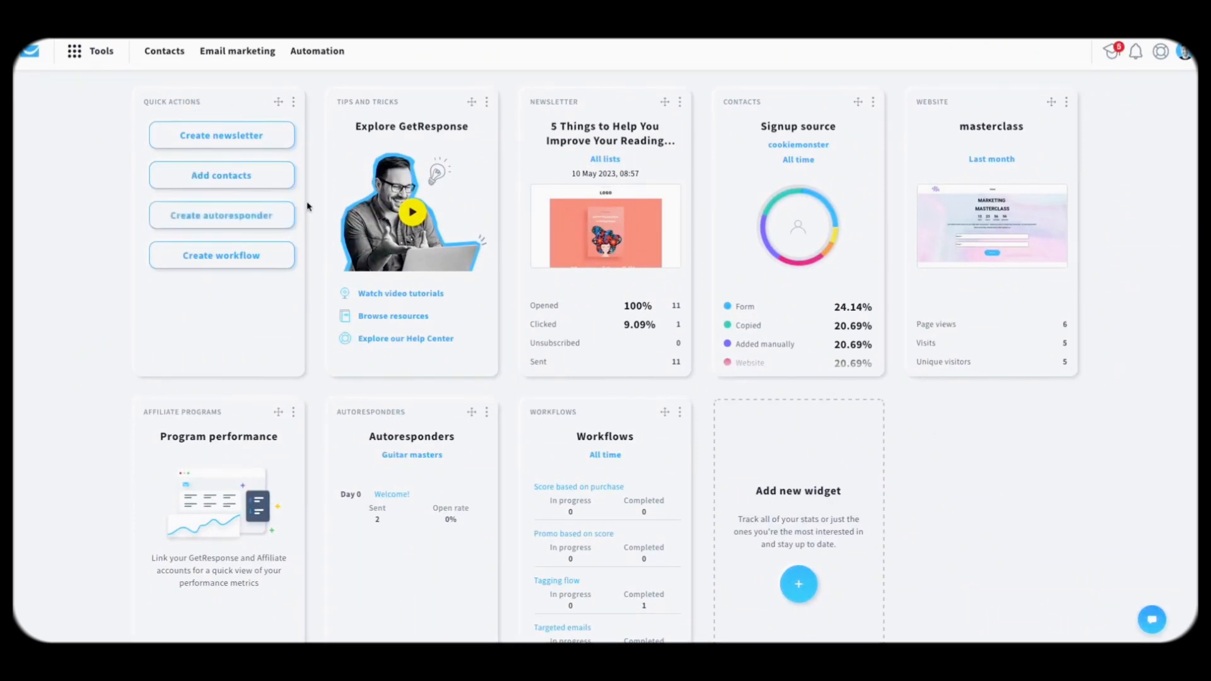
Step: Start a new autoresponder from Quick actions and choose the With AI option
left_click(74, 50)
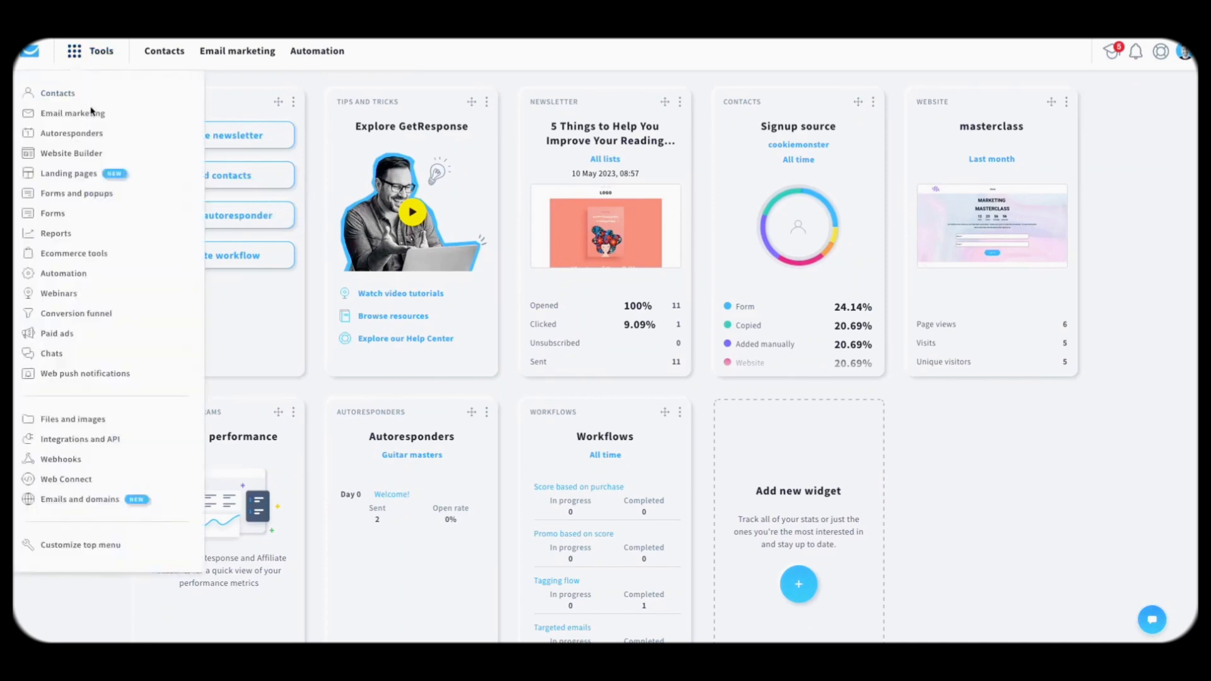
left_click(258, 319)
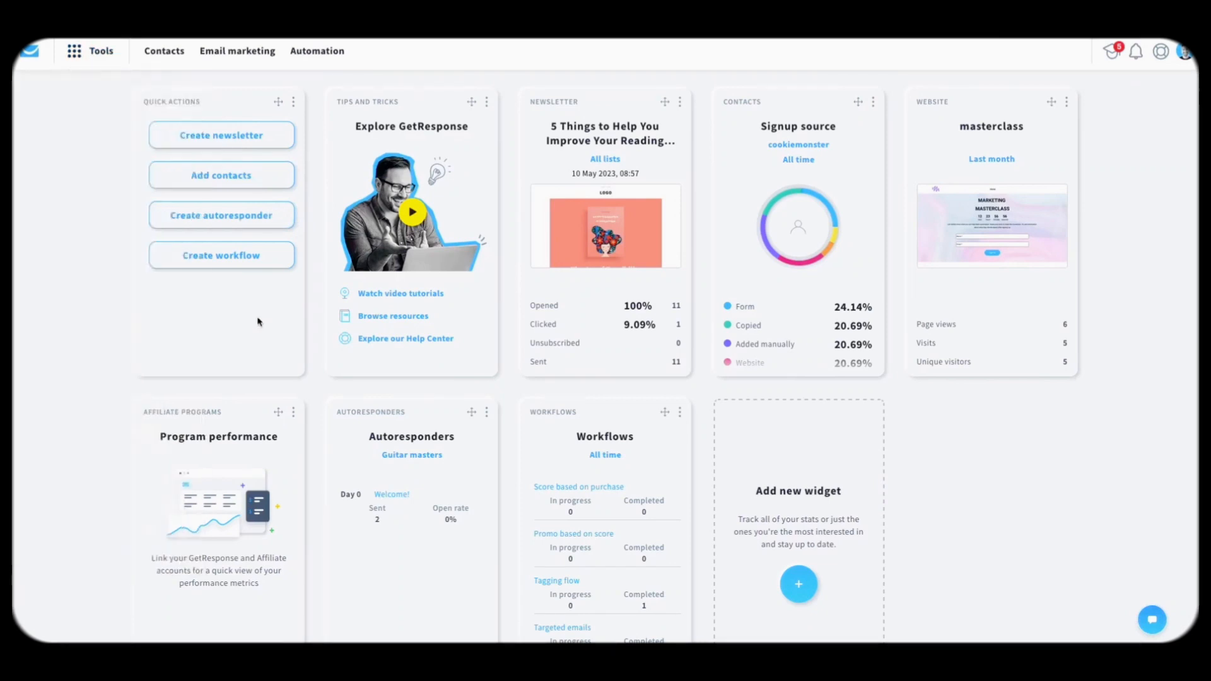
left_click(222, 227)
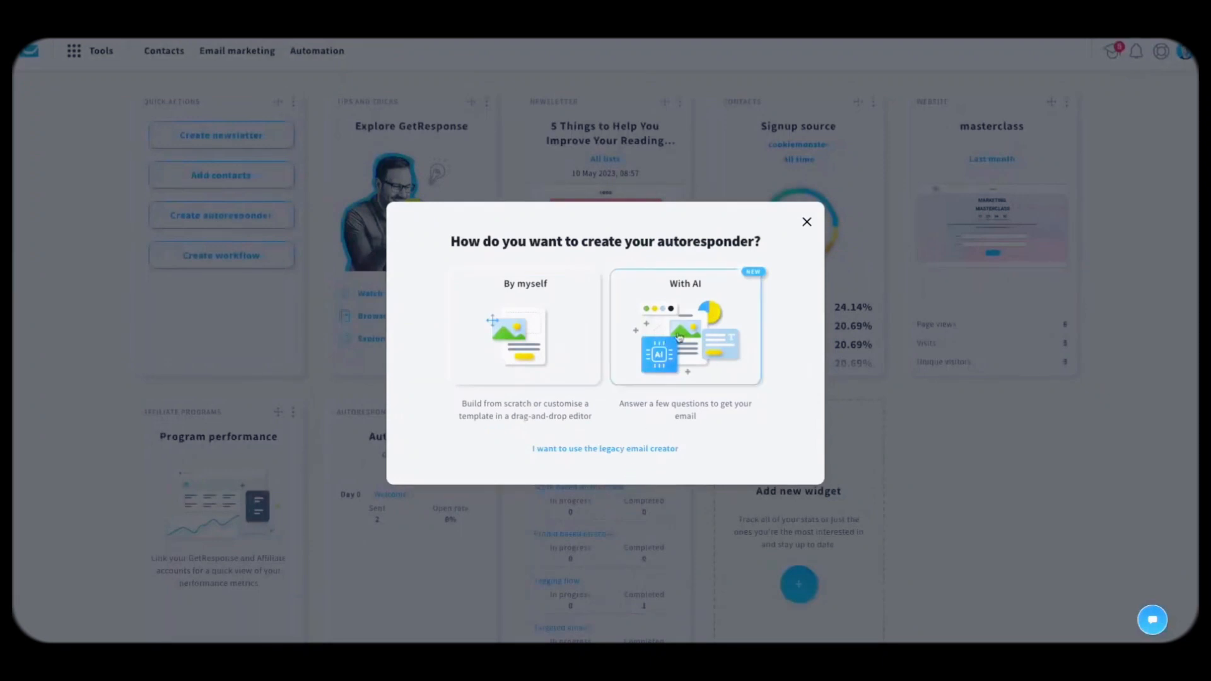
left_click(696, 327)
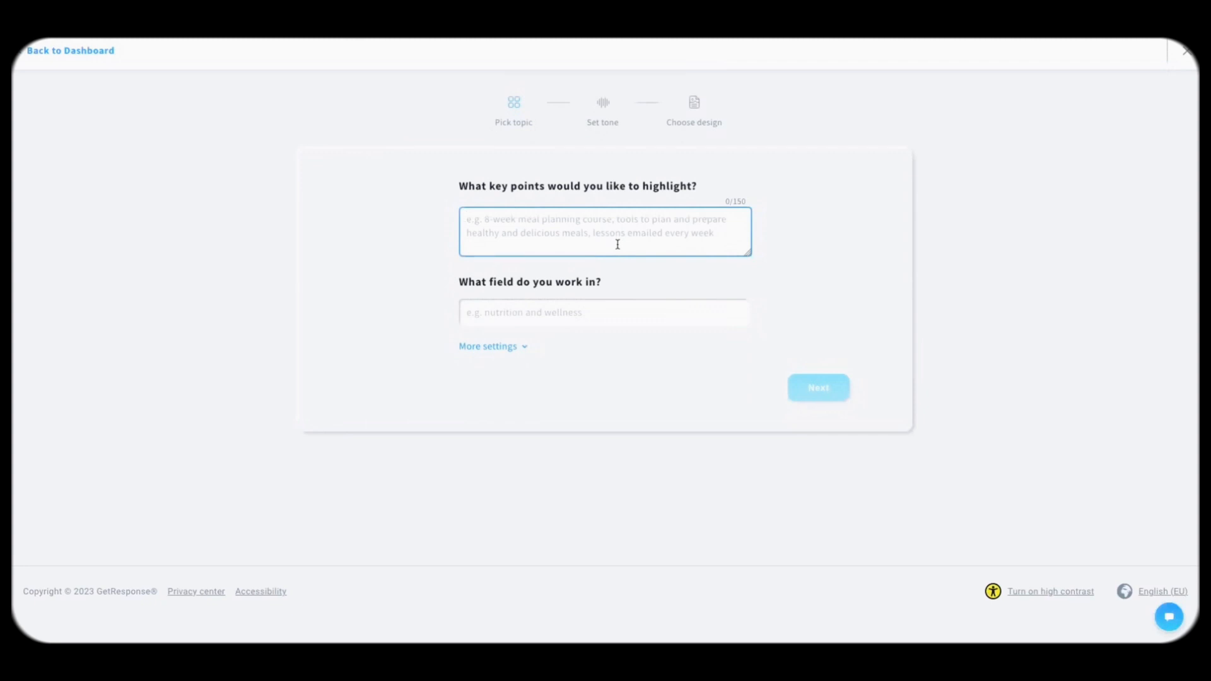
Step: Enter key points 'welcome subscribers, free city guide with top tips about' and choose Tourist Destinations as field
type("welcome s")
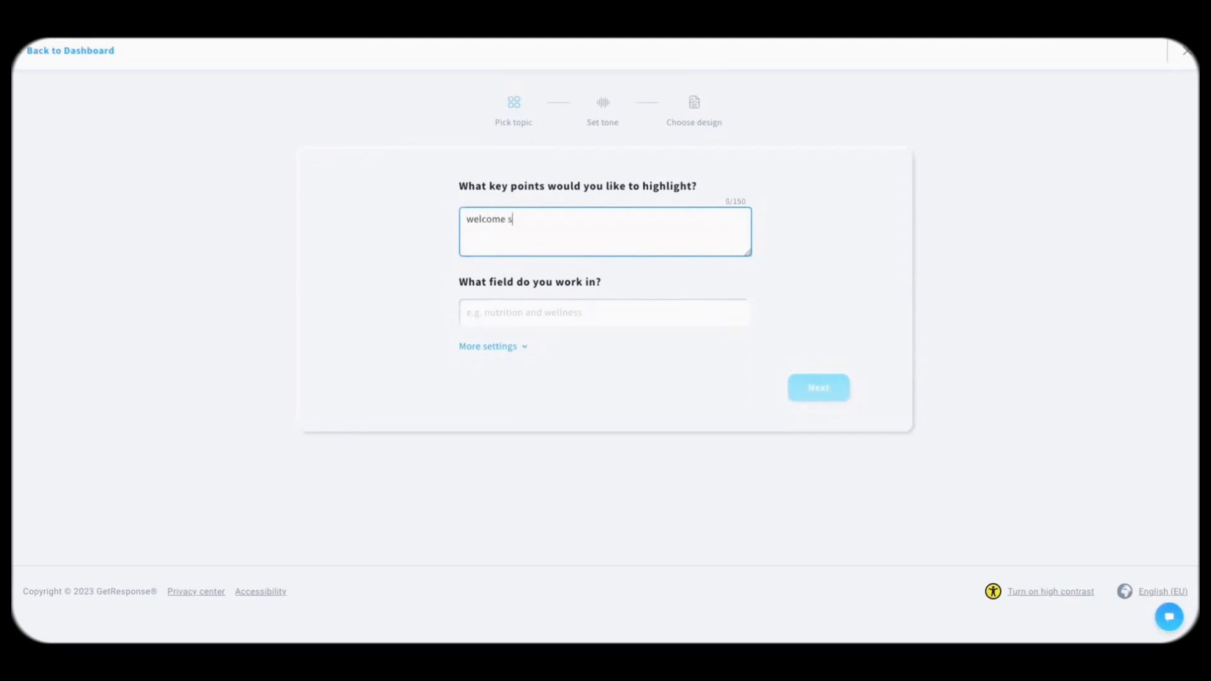
type("ubscribers, free")
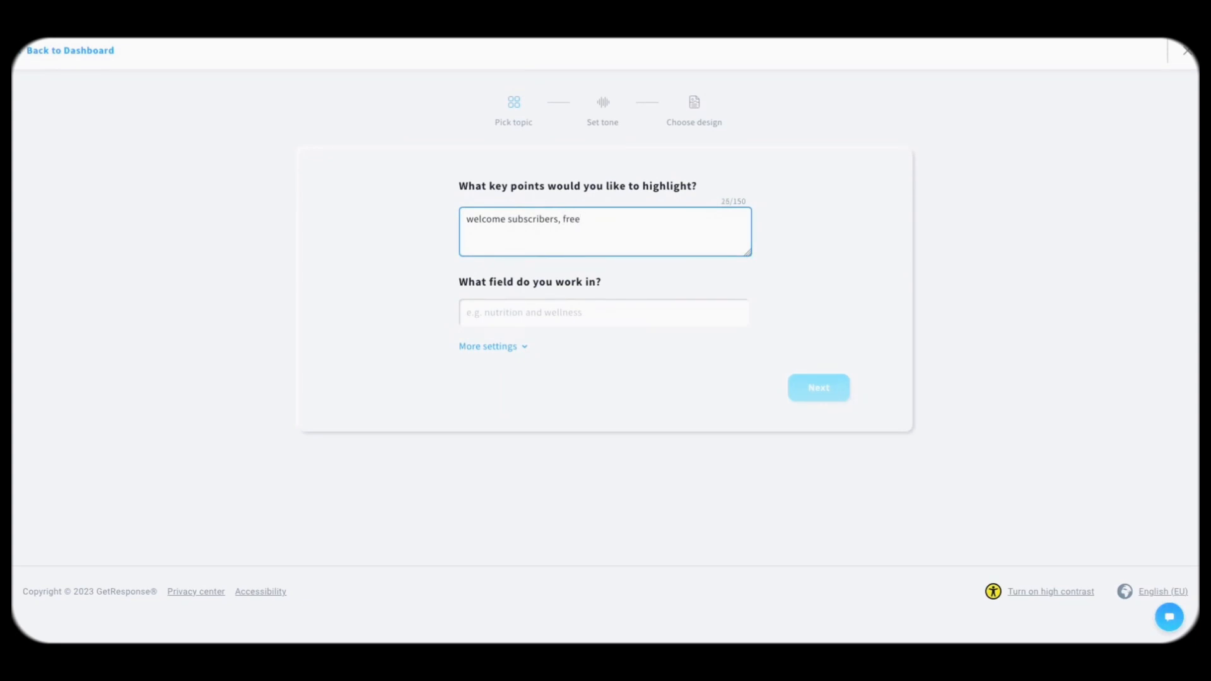
type(" city guide with top tips ")
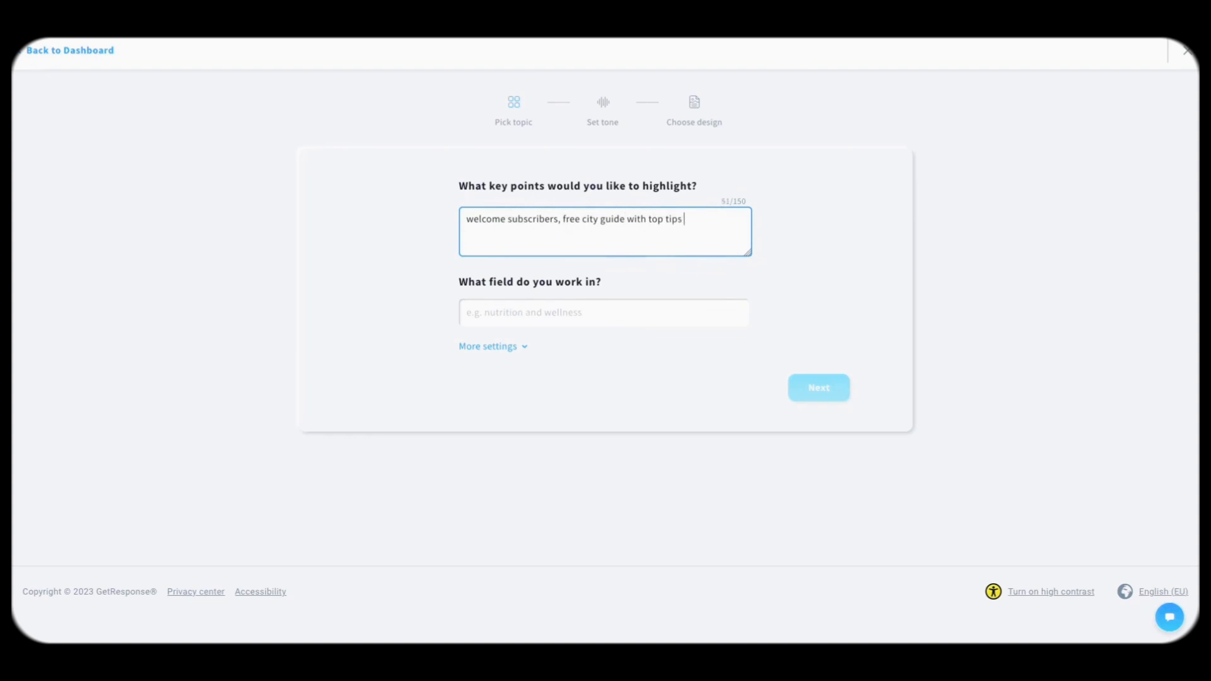
type("about Lisbon")
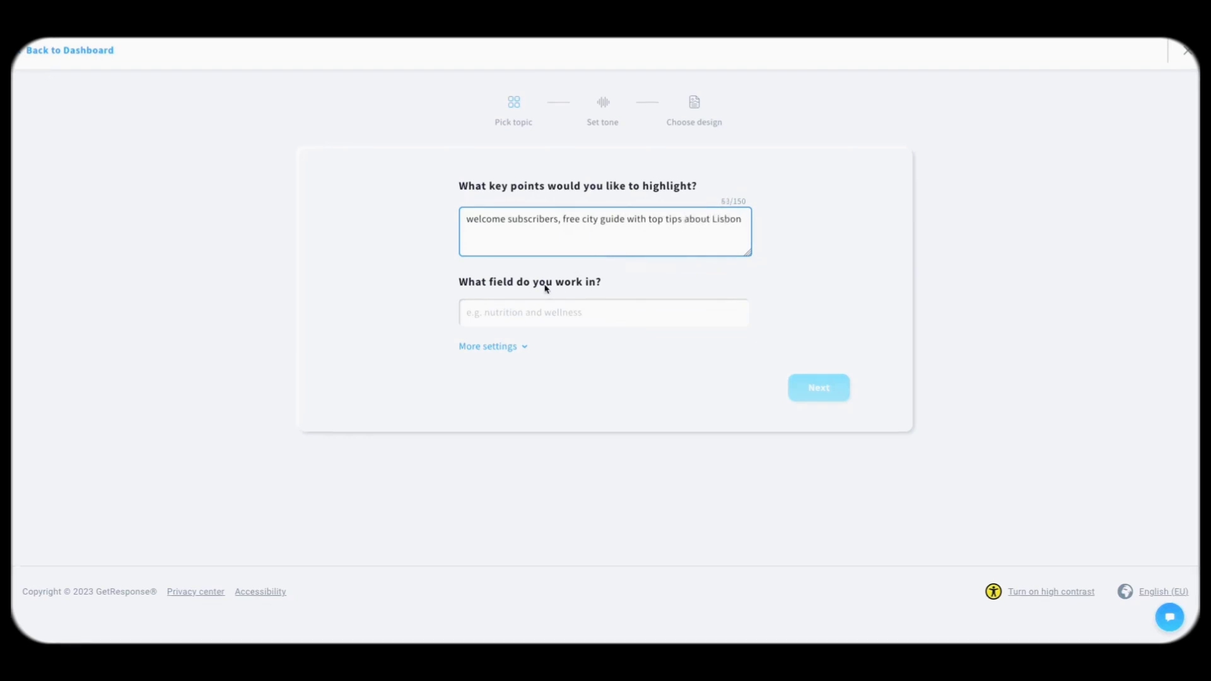
left_click(536, 320)
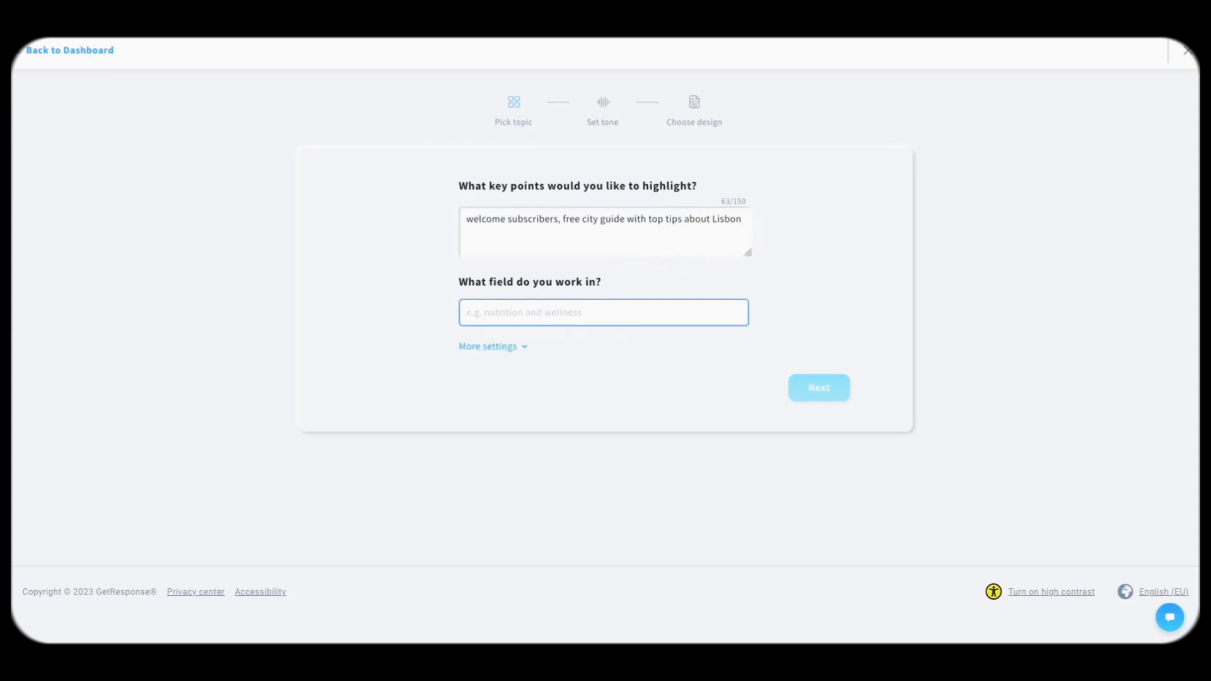
type("travel")
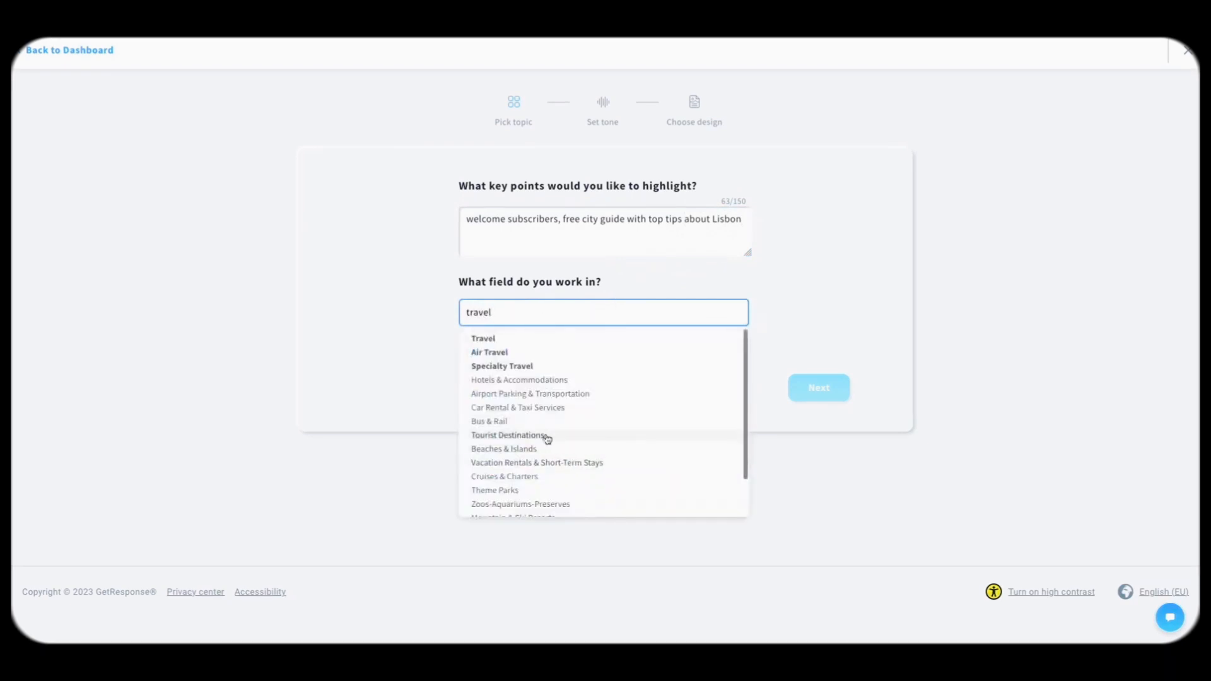
left_click(541, 435)
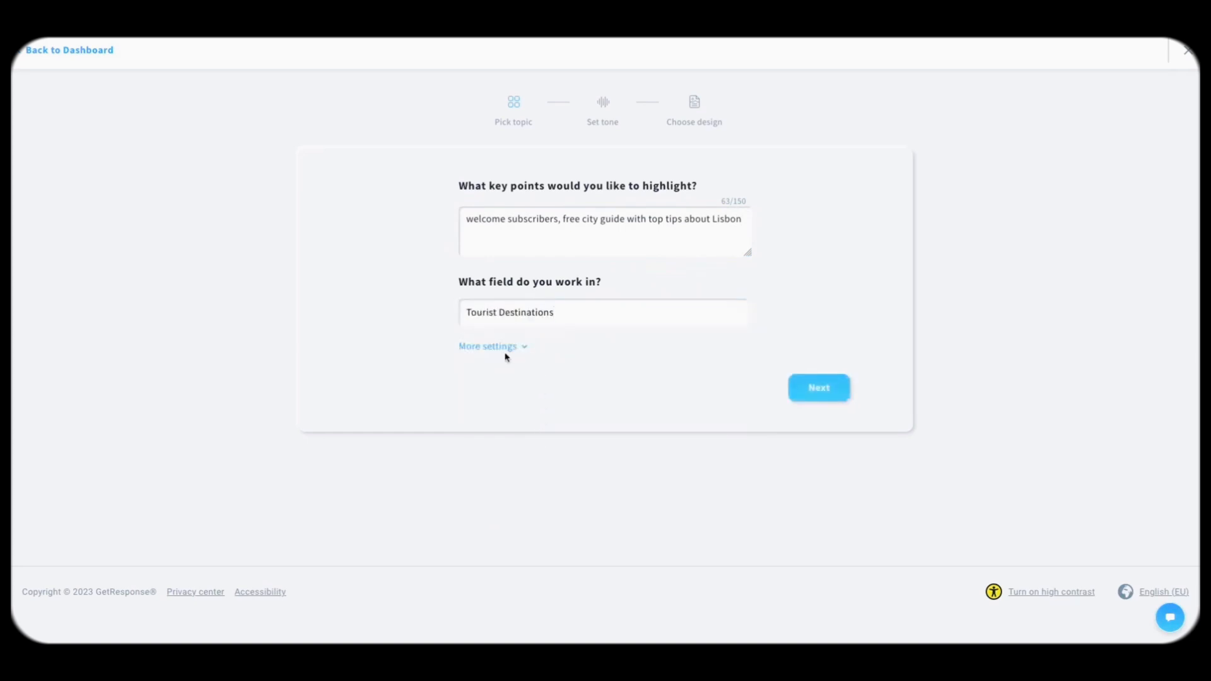
Step: In More settings, set the audience to travel enthusiasts and the type to Welcome
left_click(503, 347)
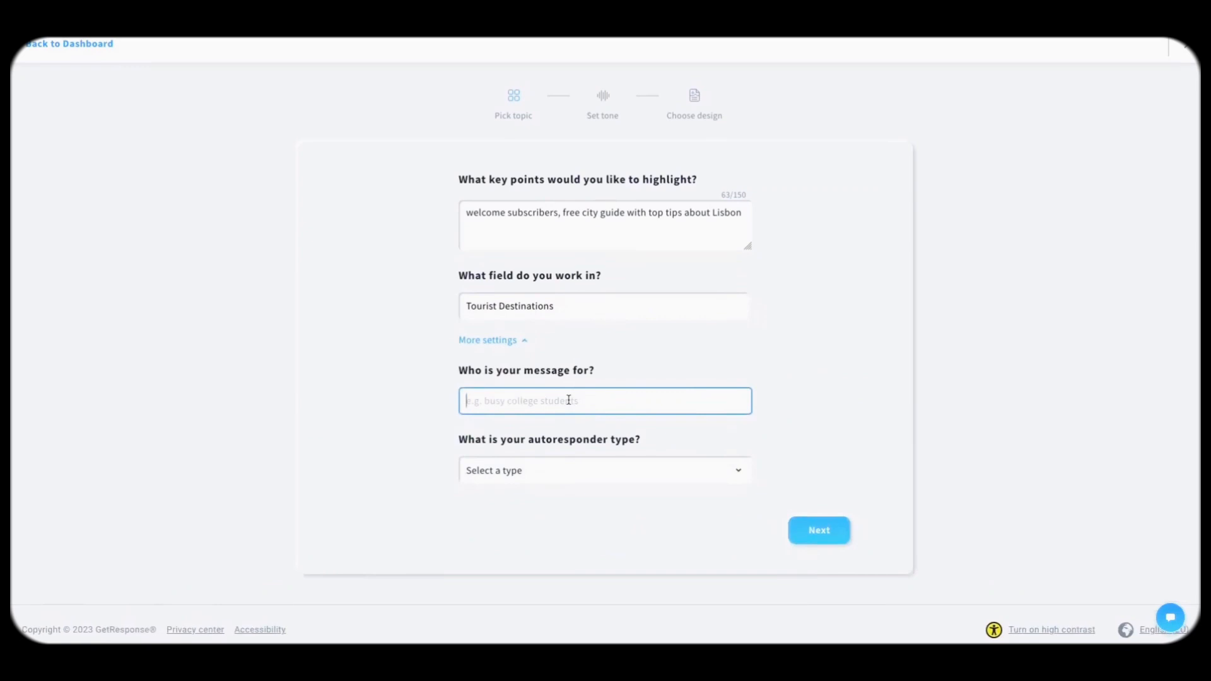
type("travel enthusiasts")
left_click(407, 451)
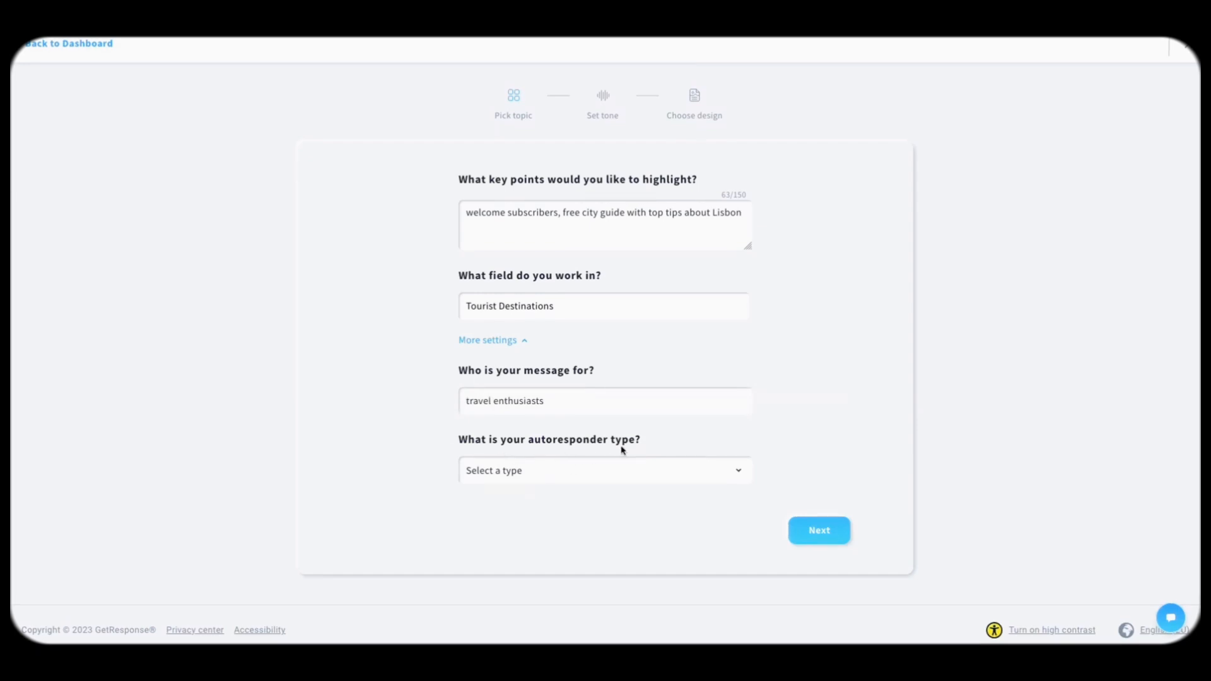
left_click(558, 469)
left_click(541, 479)
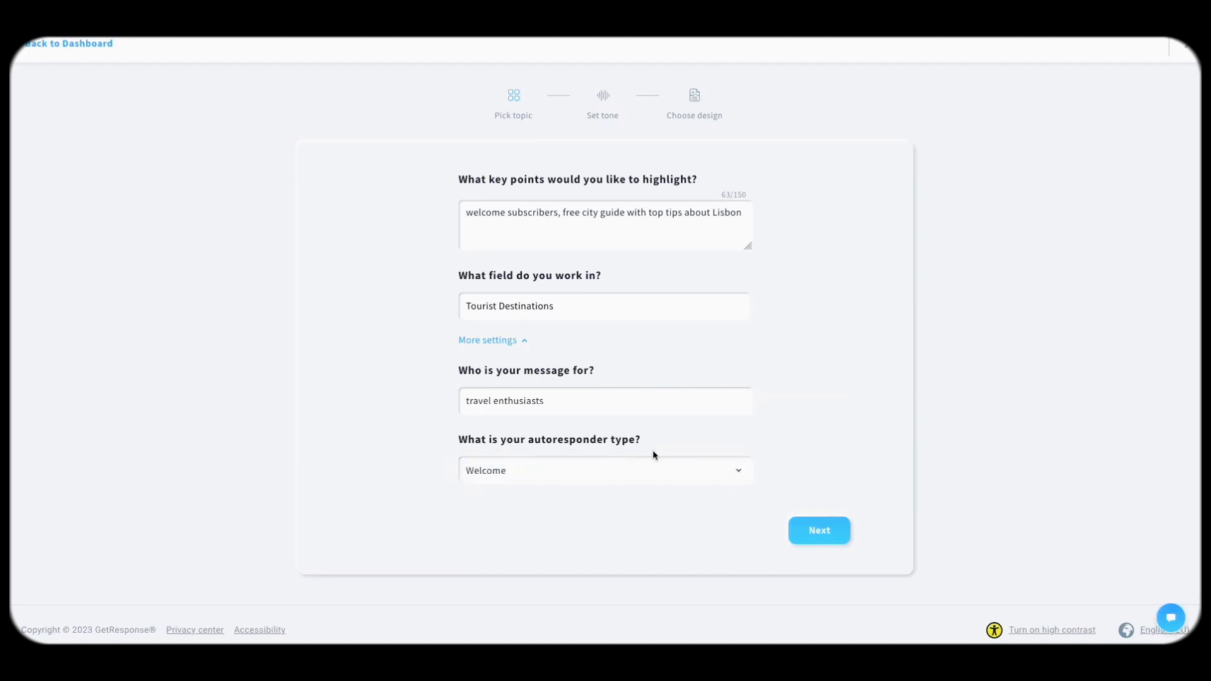
Step: Pick a Friendly tone, 1 column layout and Pastel palette, then generate the email
left_click(829, 538)
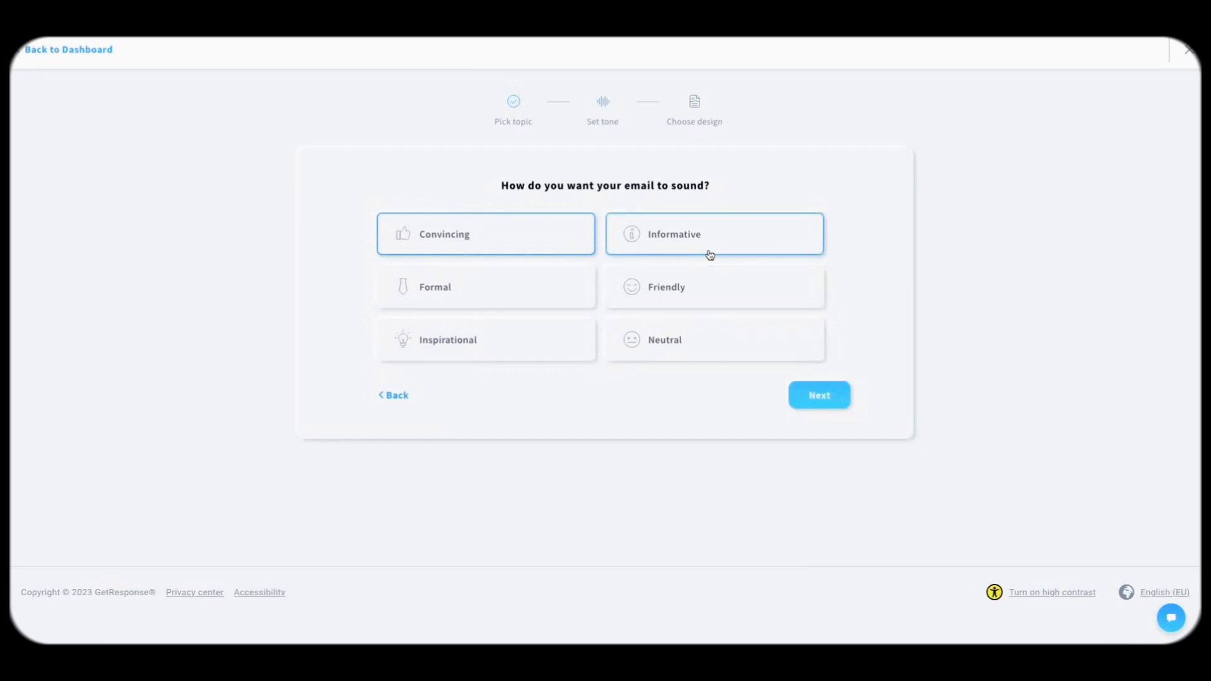
left_click(649, 289)
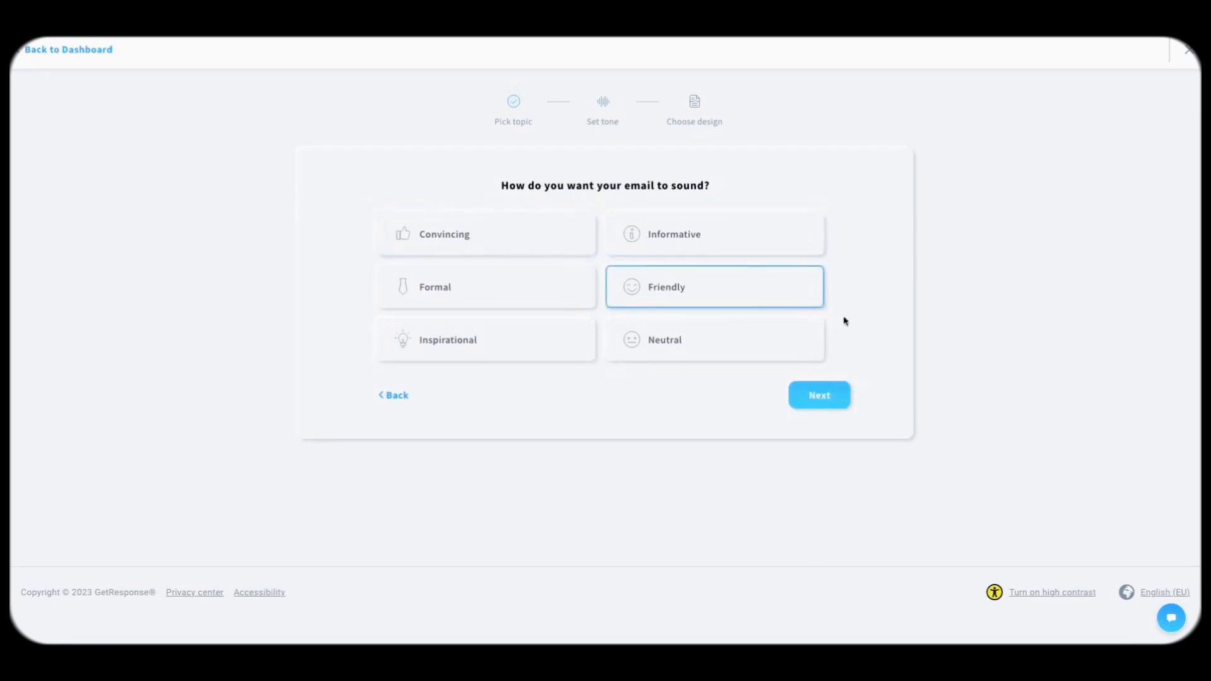
left_click(818, 398)
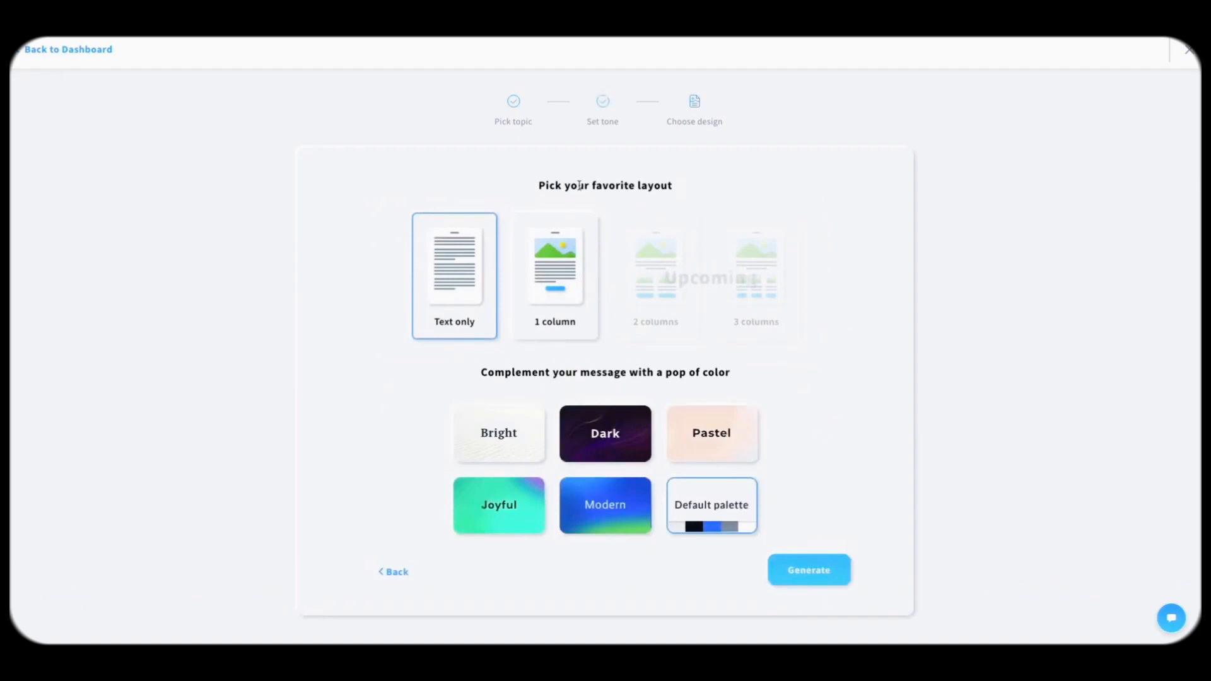
left_click(555, 271)
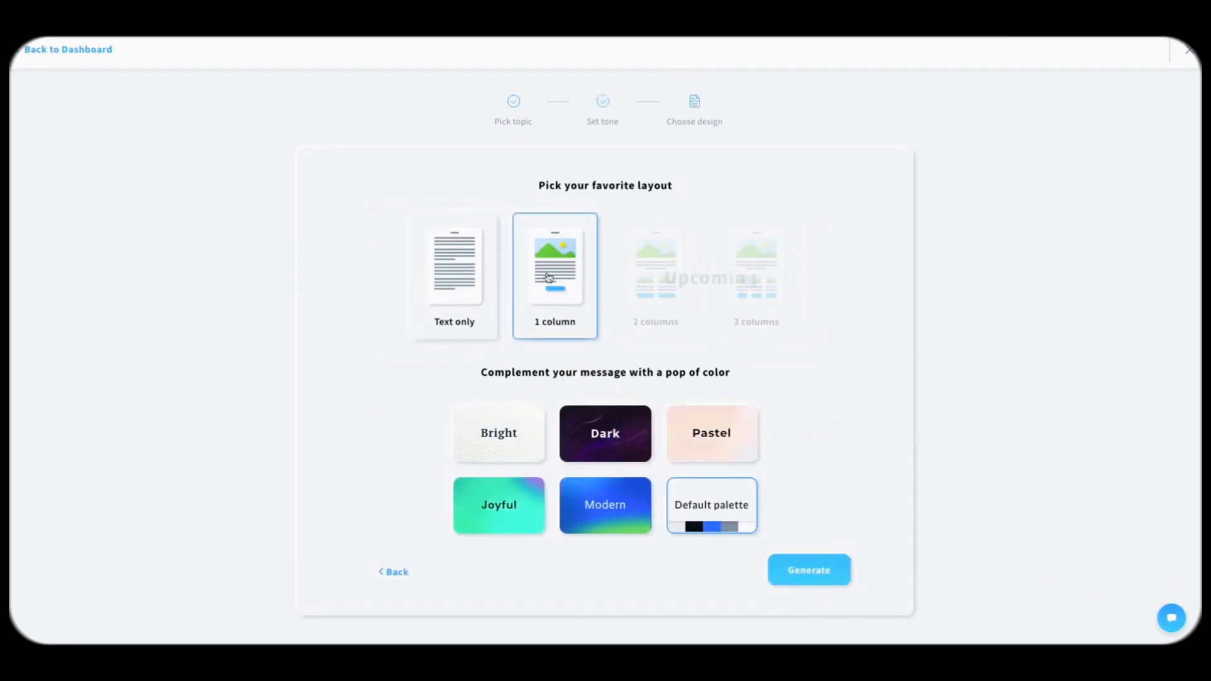
scroll(626, 334, "down", 1)
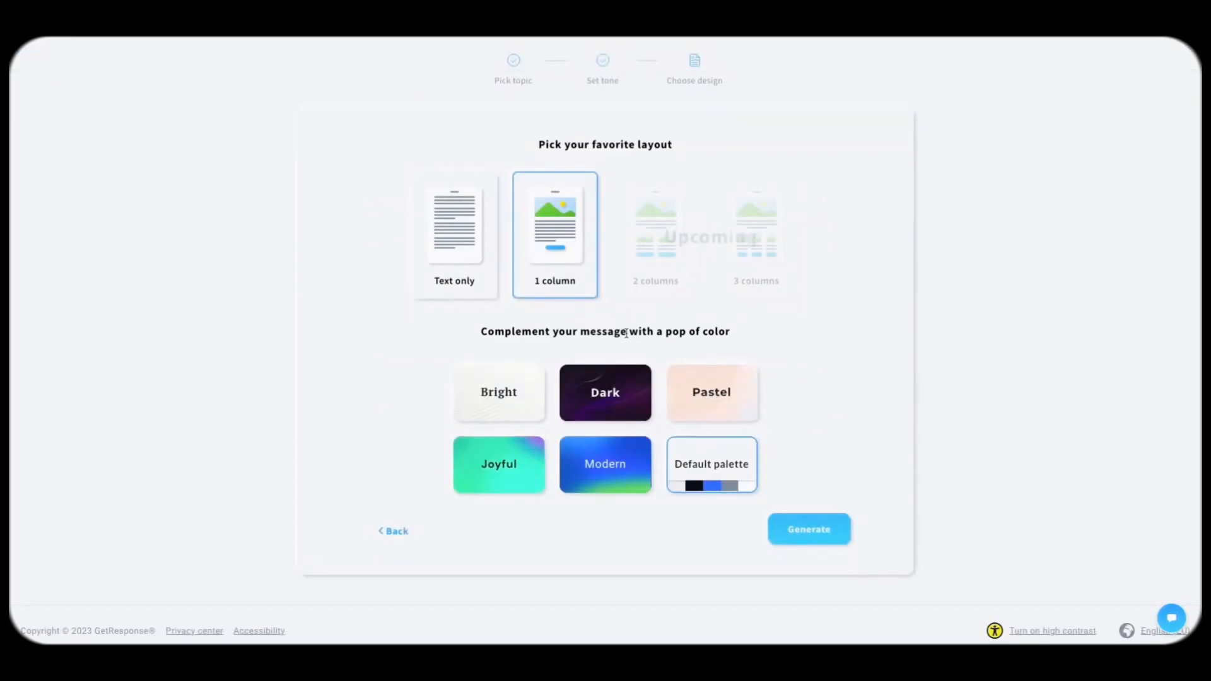
left_click(708, 391)
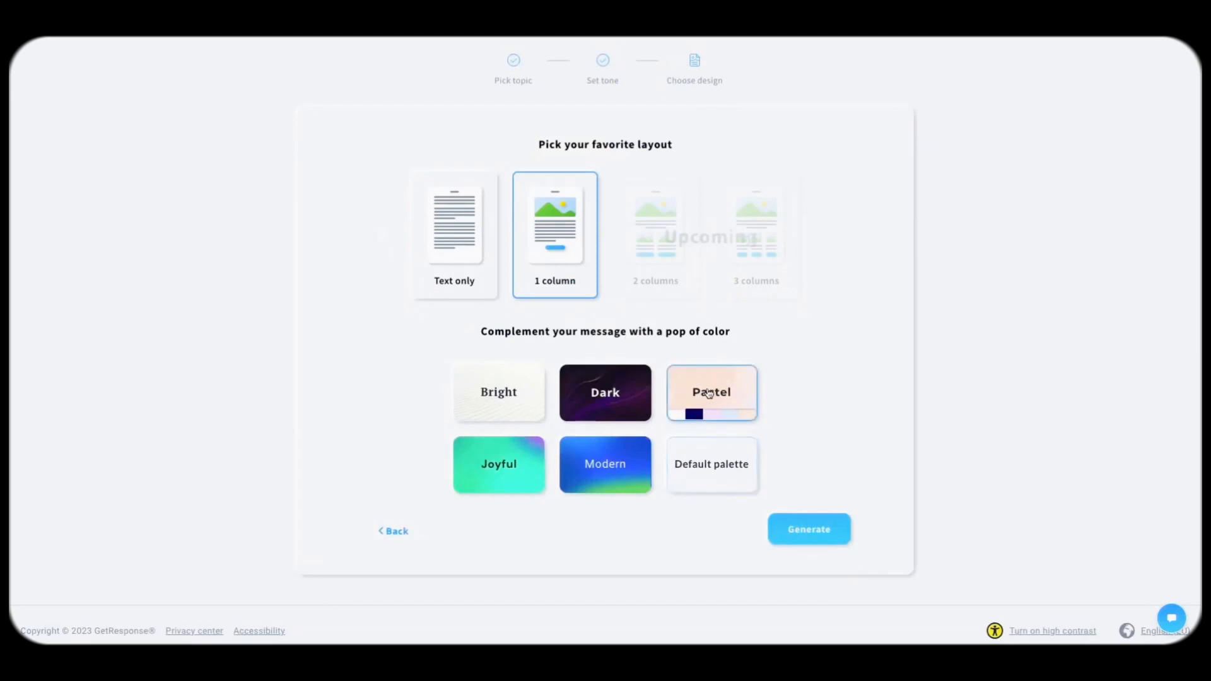
left_click(805, 534)
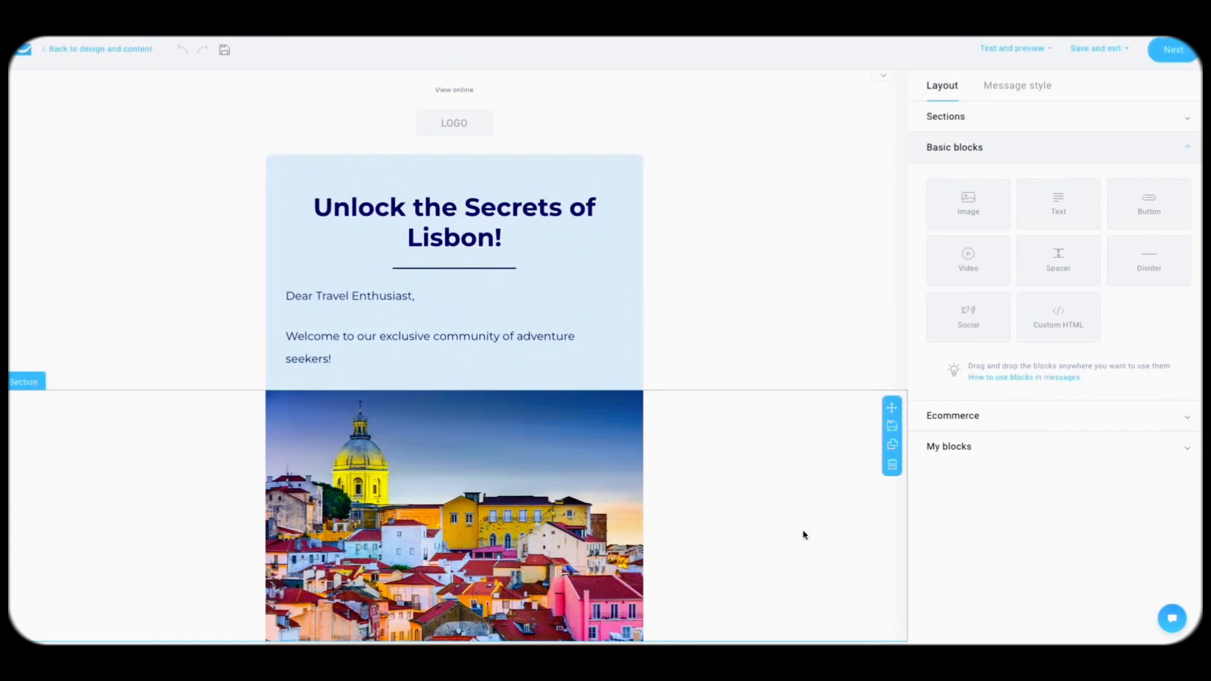
Step: Edit the greeting: replace 'Dear' with 'Hi' and delete 'Travel Enthusiast'
scroll(749, 465, "down", 1)
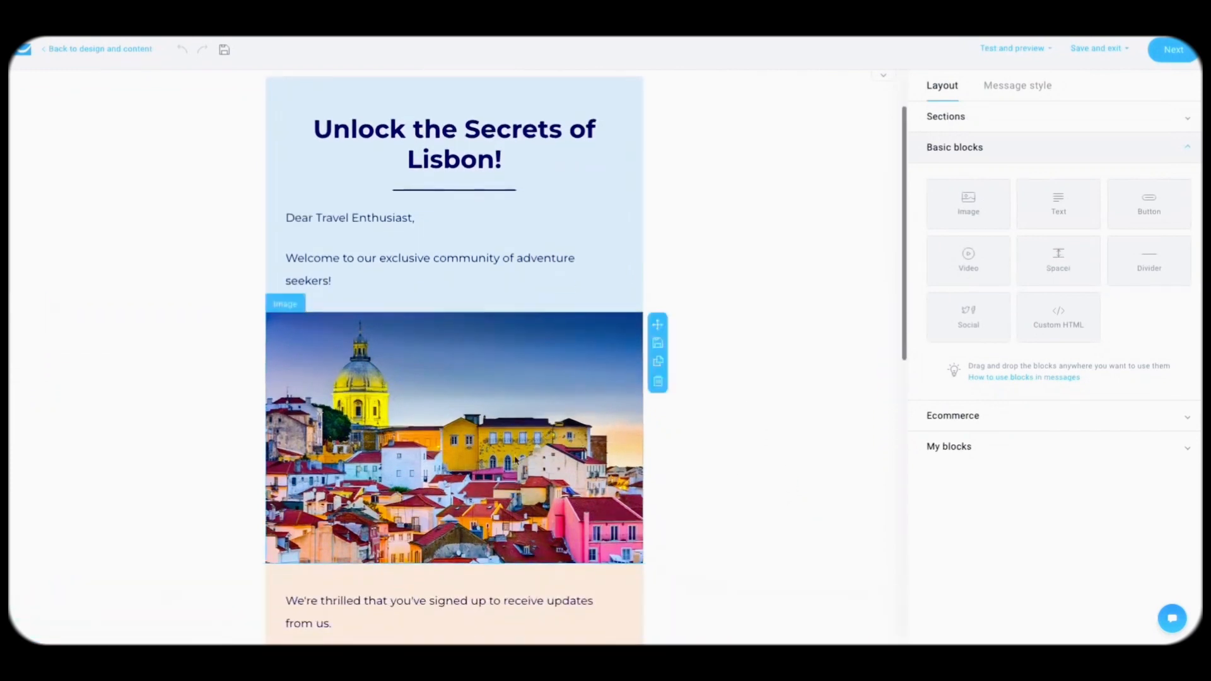
scroll(474, 456, "up", 1)
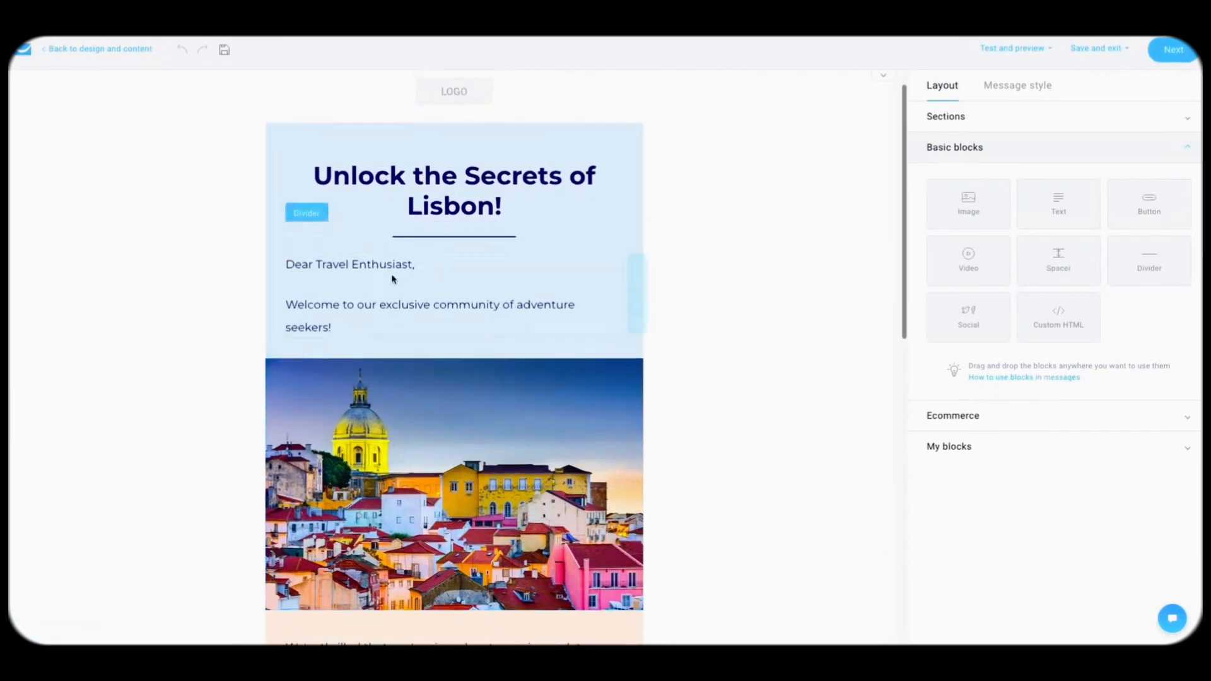
left_click(381, 260)
left_click_drag(318, 292, 413, 290)
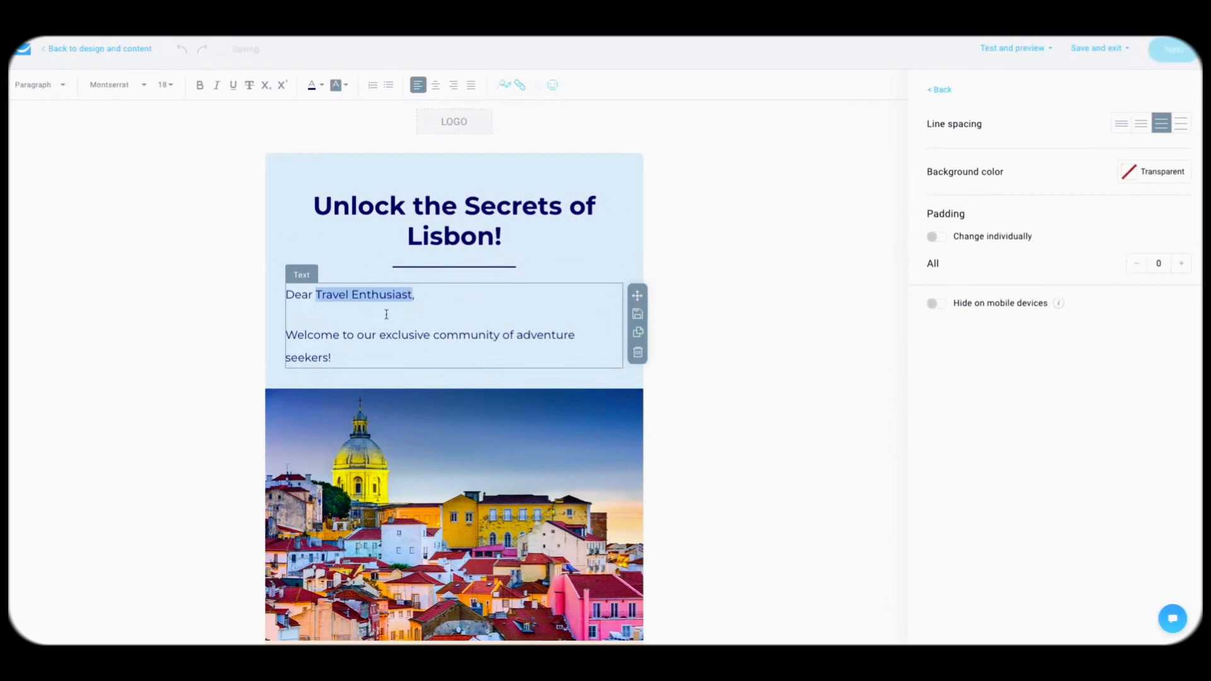
left_click(335, 293)
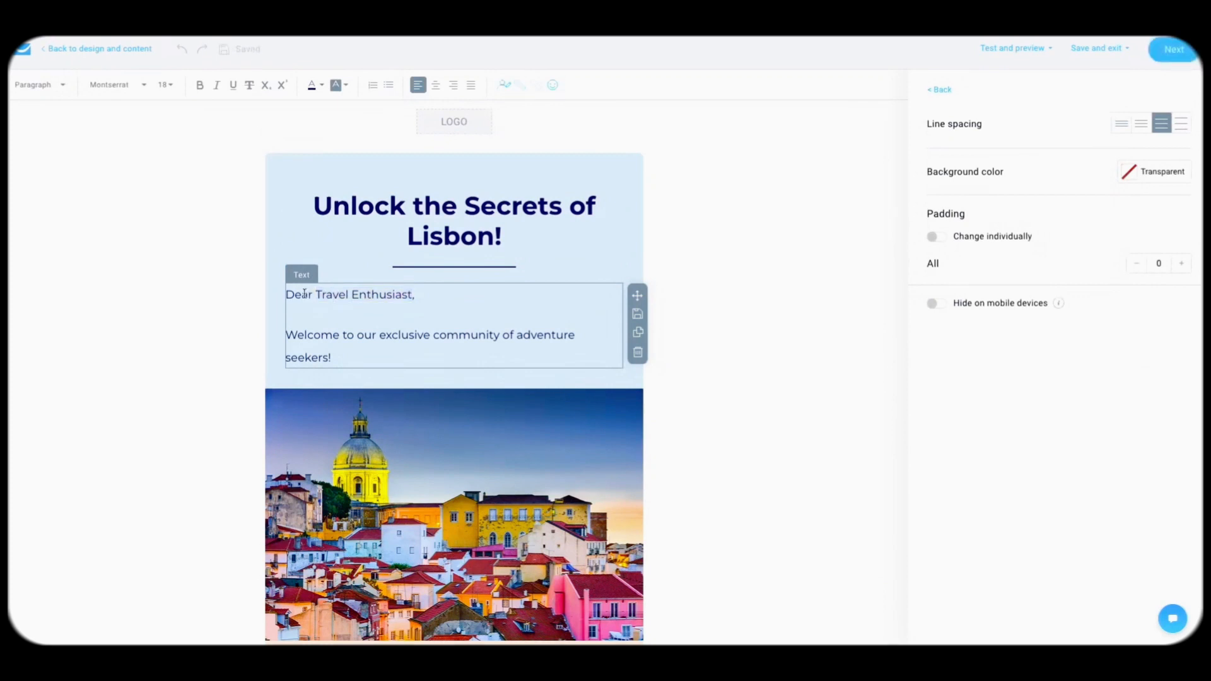
double_click(304, 294)
type("Hi")
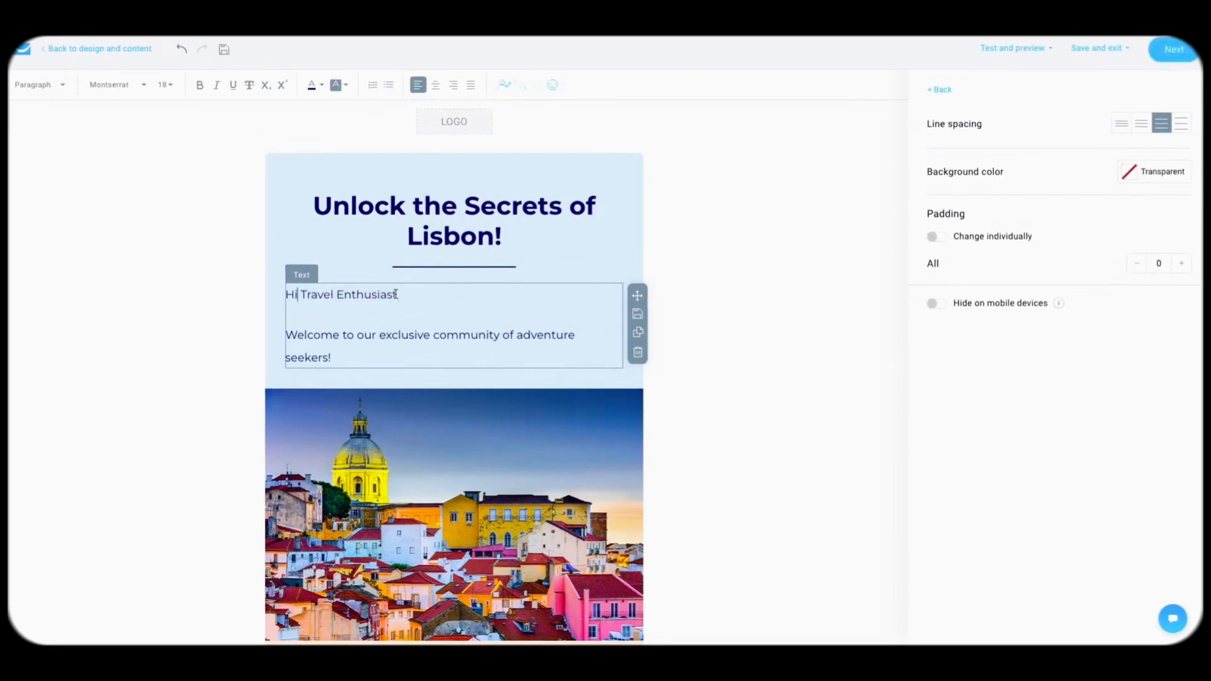
mouse_move(397, 295)
left_mouse_down()
mouse_move(299, 296)
mouse_move(398, 290)
left_mouse_up()
left_click(319, 317)
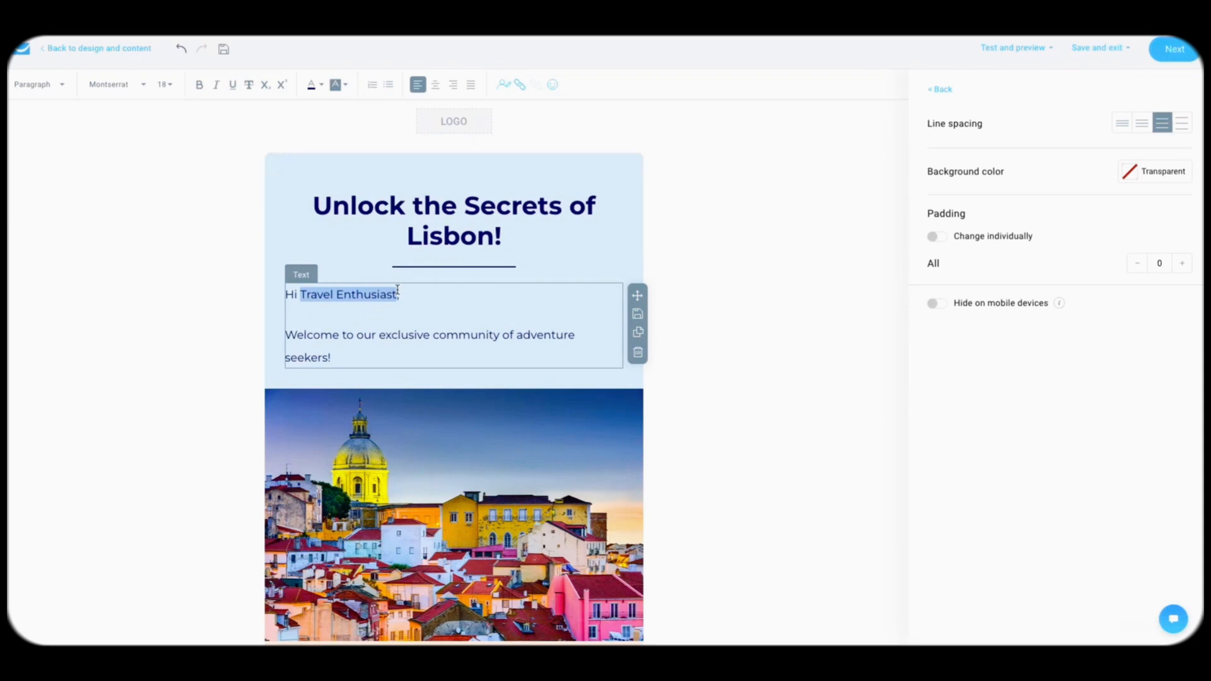
key("BackSpace")
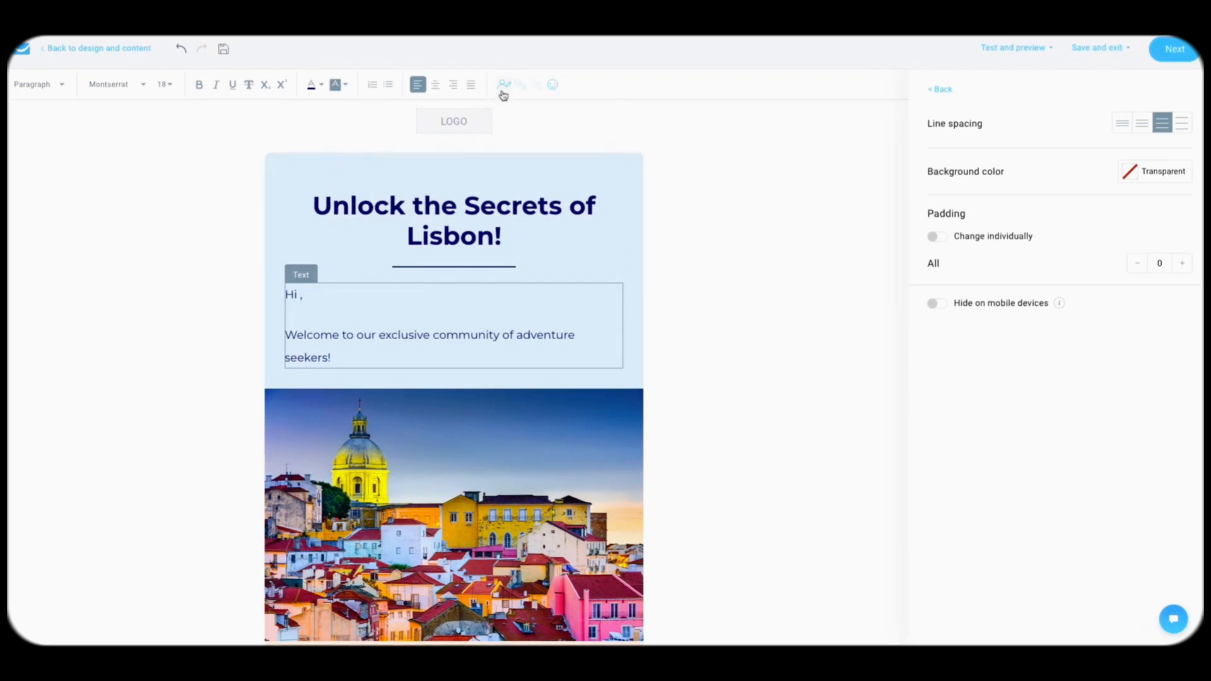
Step: Insert the firstname personalisation field after 'Hi' in the greeting
left_click(503, 94)
type("first")
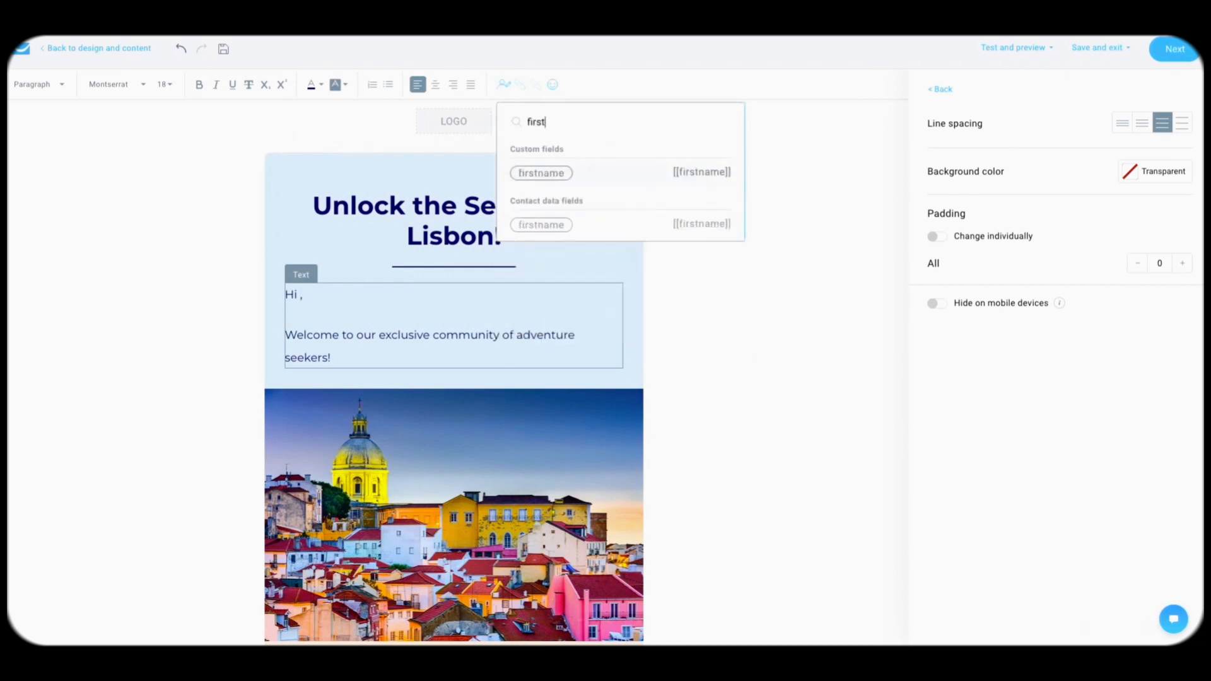
left_click(608, 173)
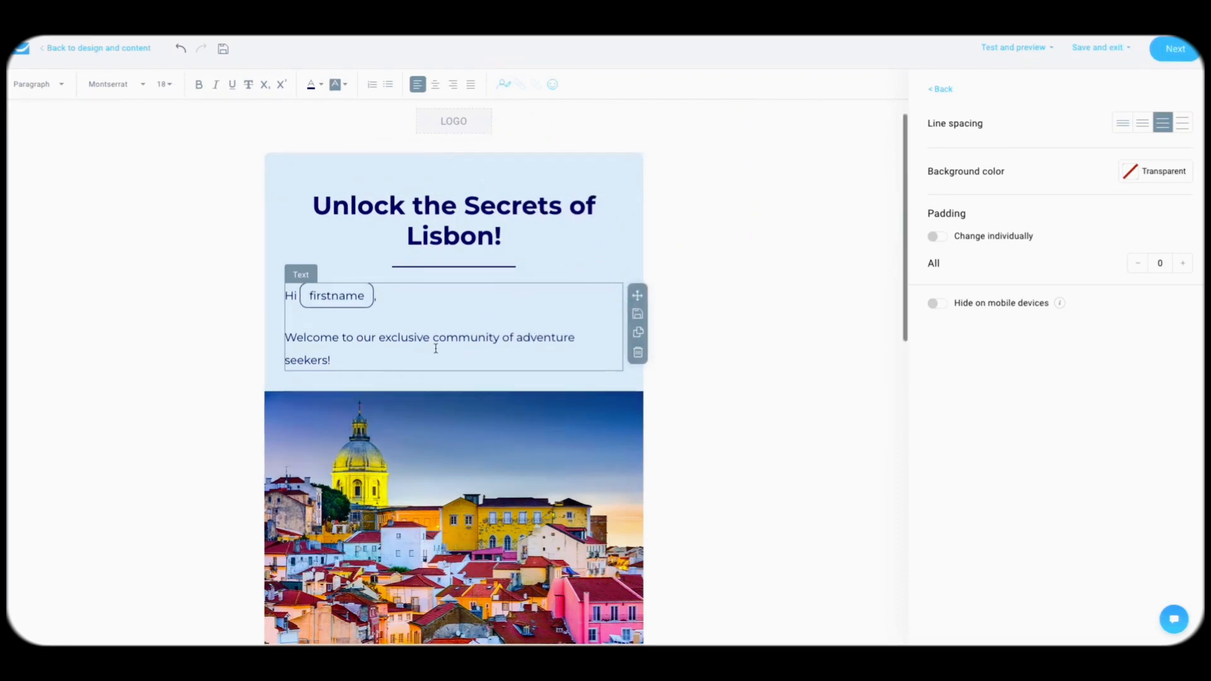
Step: Select the four closing paragraphs, from 'Simply download…' to 'The Team at Your Business'
scroll(435, 348, "down", 7)
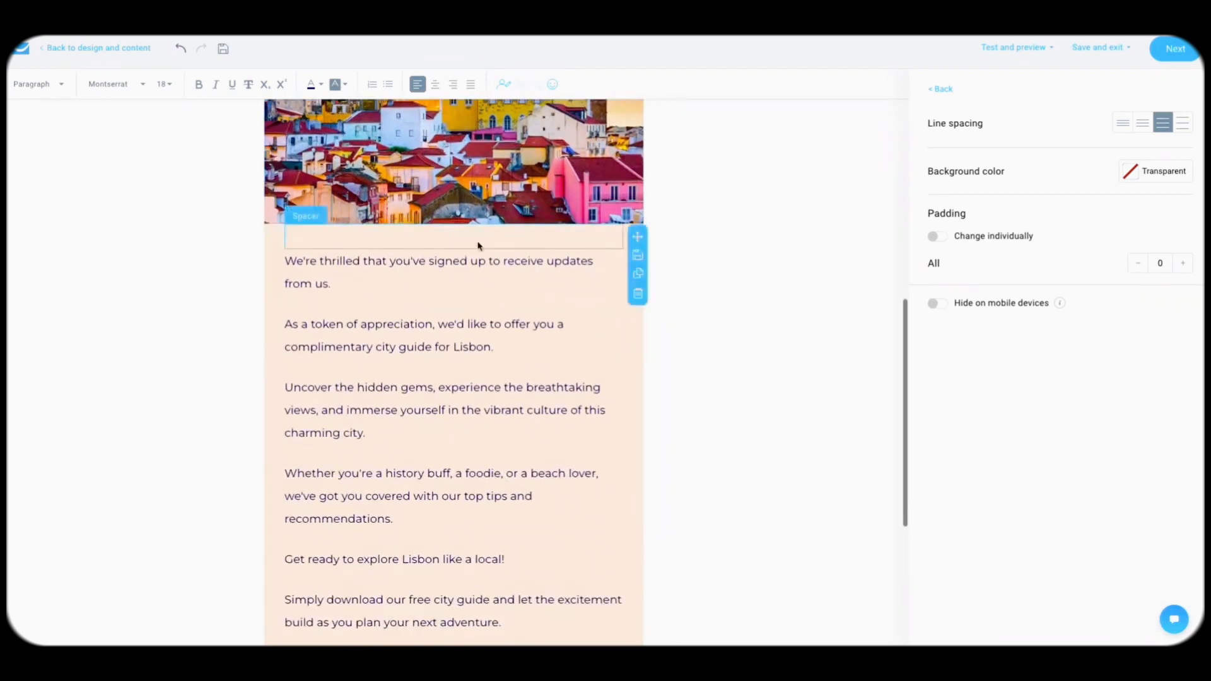
scroll(416, 284, "down", 1)
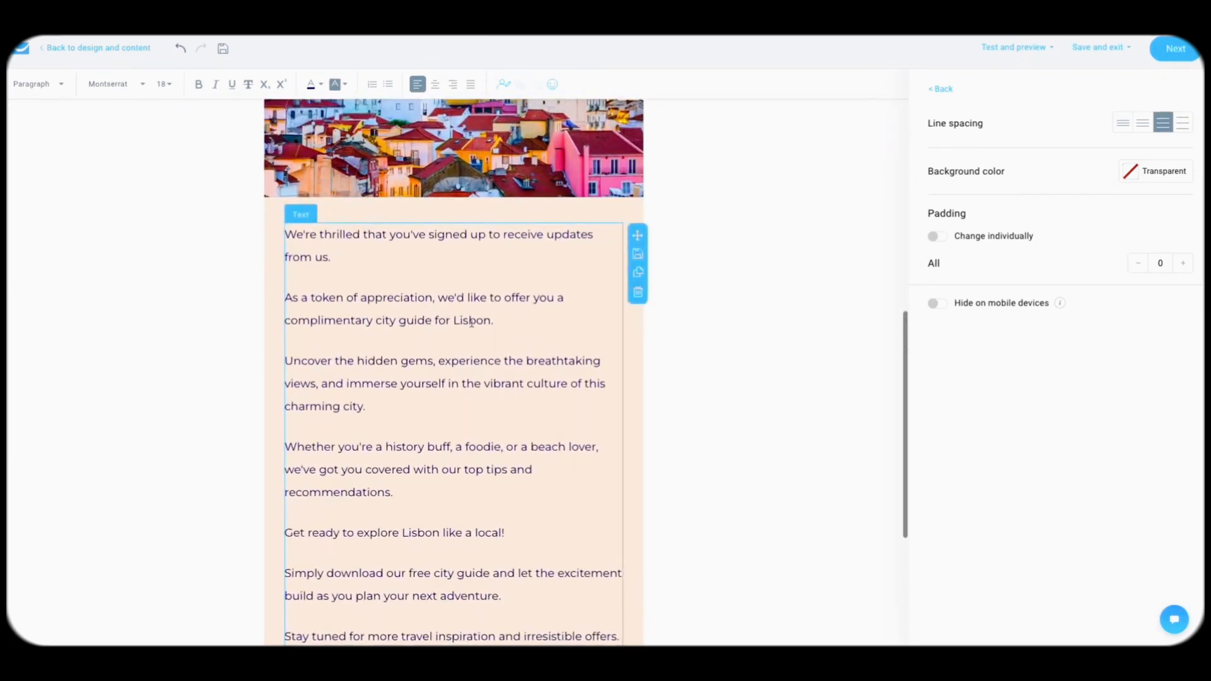
scroll(472, 323, "down", 2)
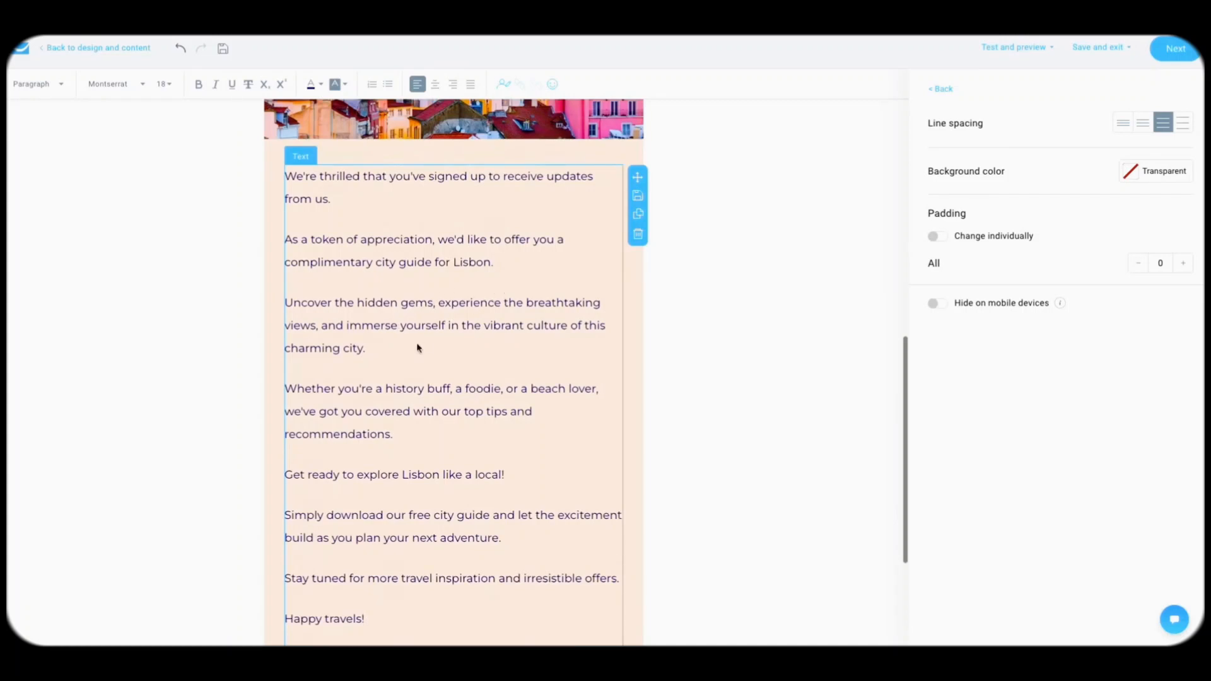
scroll(417, 347, "down", 2)
left_click(397, 348)
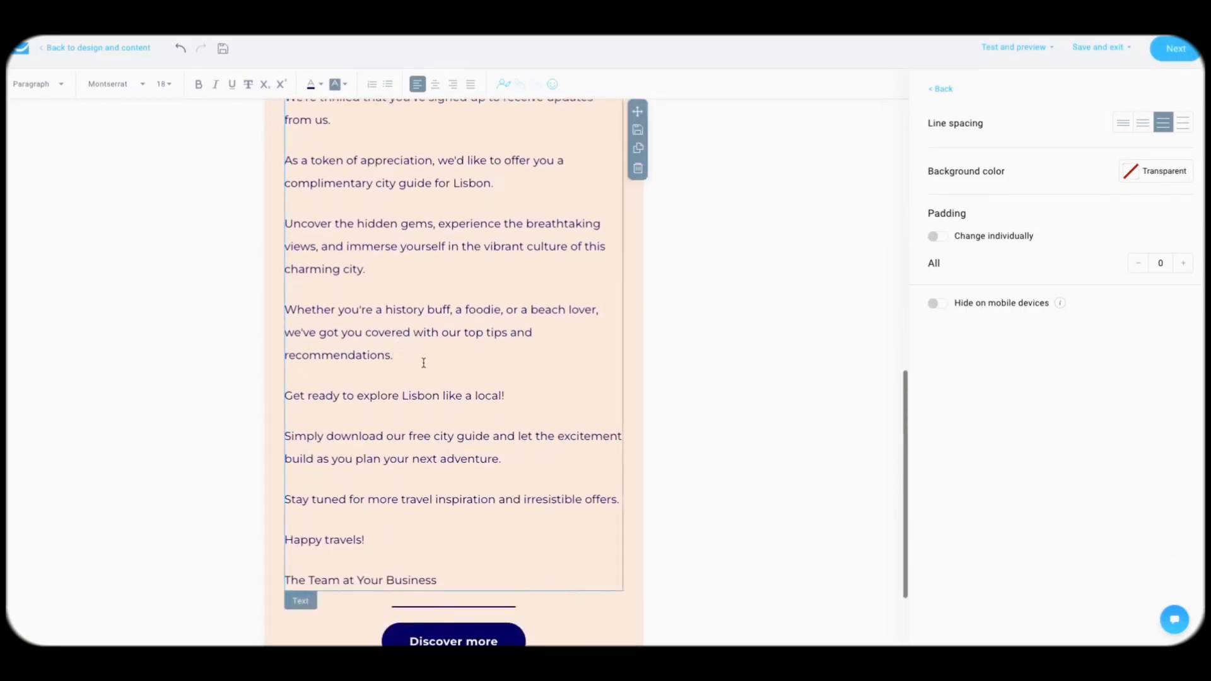
scroll(390, 415, "down", 1)
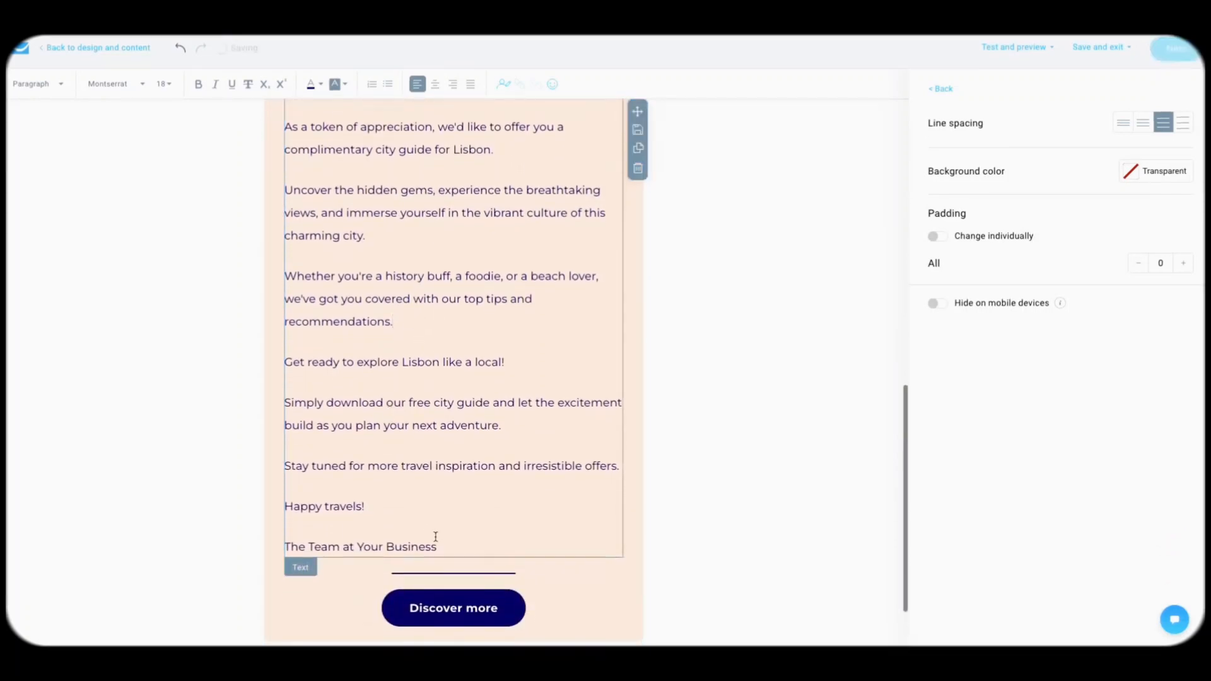
left_click_drag(435, 537, 286, 393)
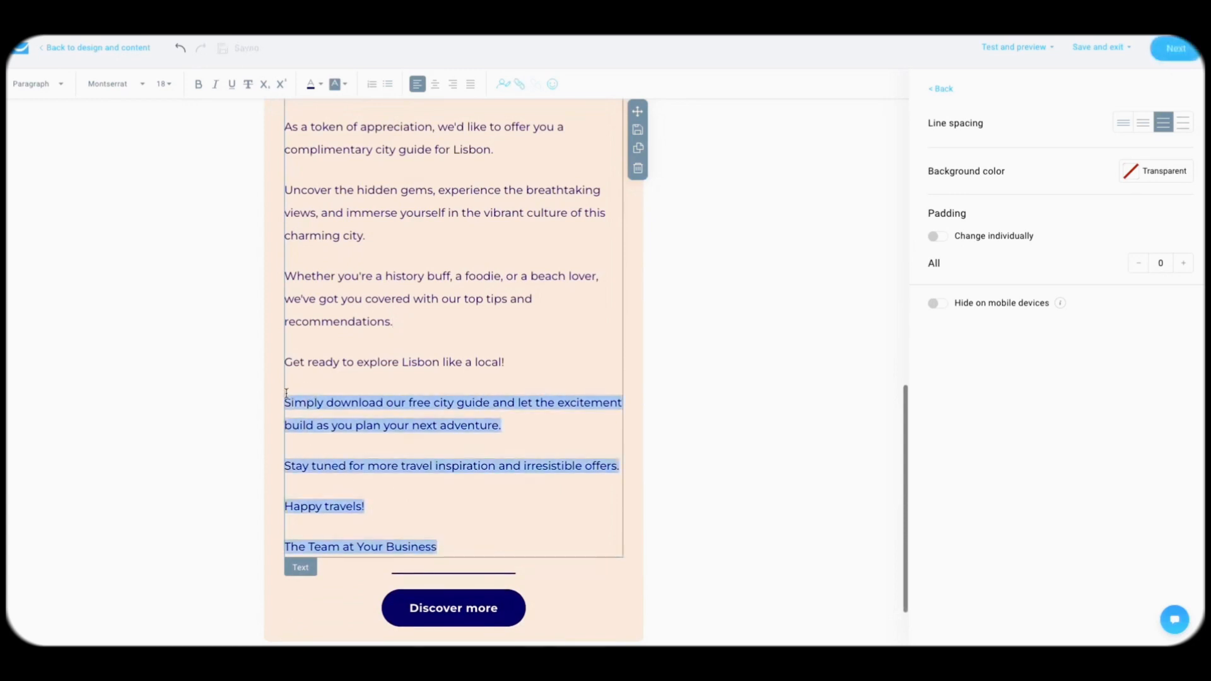
Step: Delete the four closing paragraphs so the text ends with 'Get ready to explore Lisbon like a local!'
key("BackSpace")
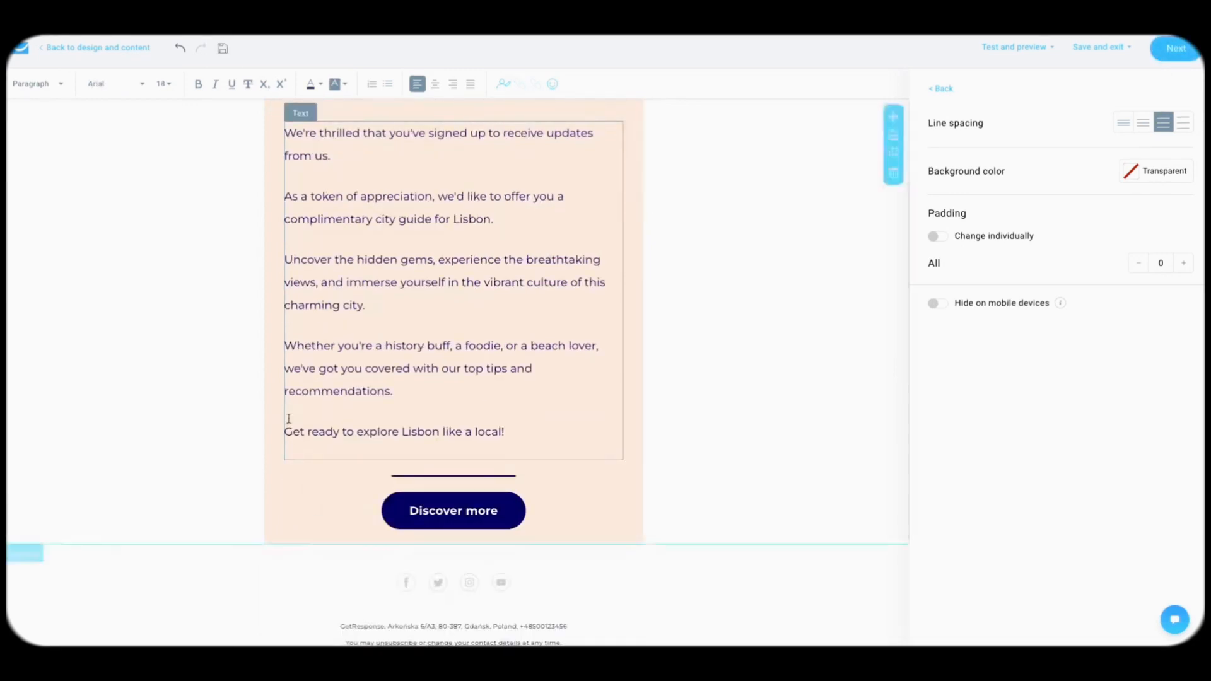
left_click(353, 472)
left_click(381, 439)
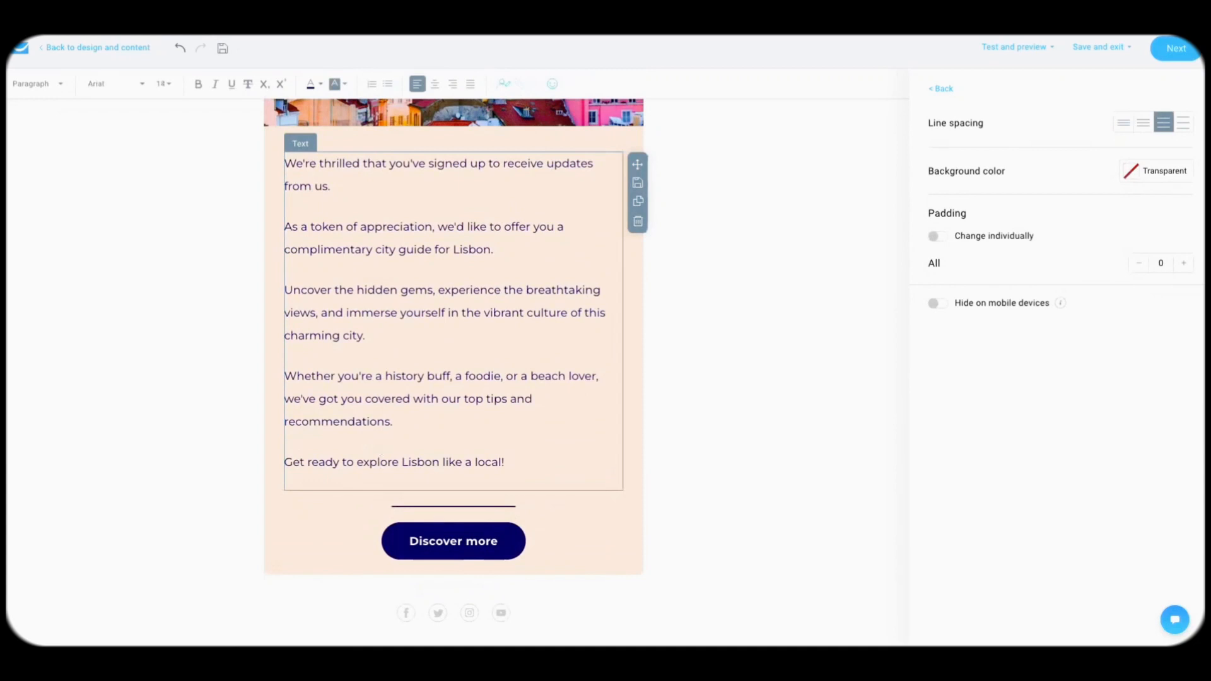
left_click(200, 500)
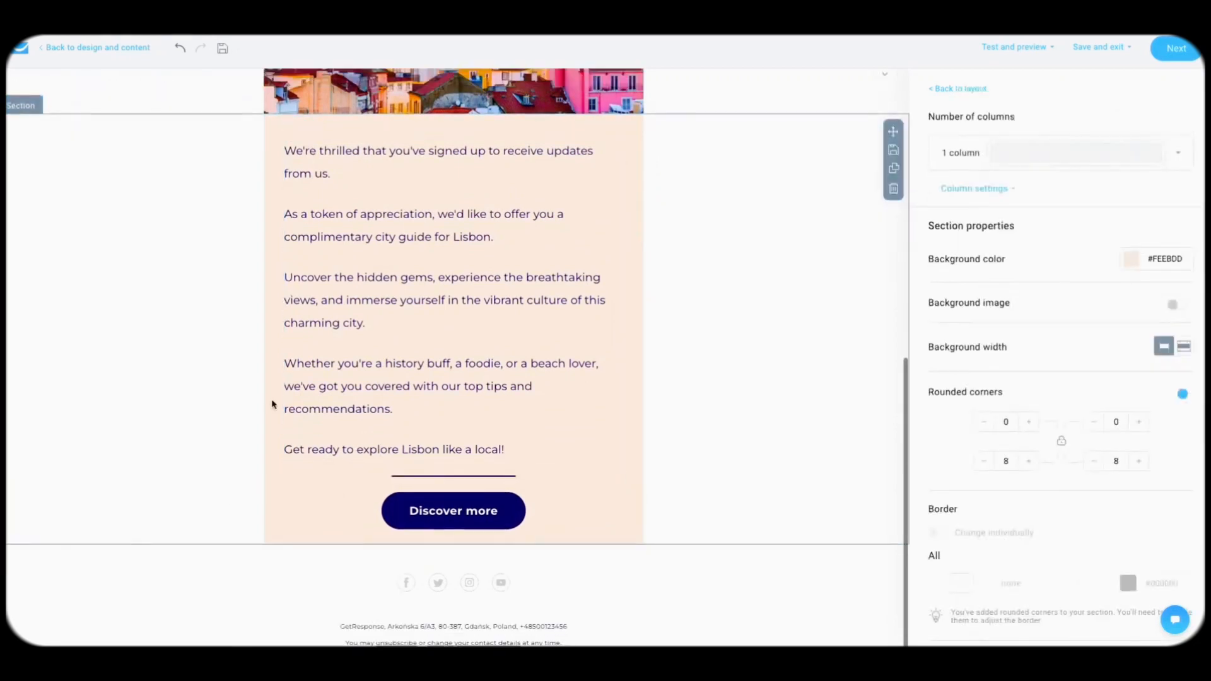
scroll(272, 403, "up", 5)
scroll(273, 402, "up", 3)
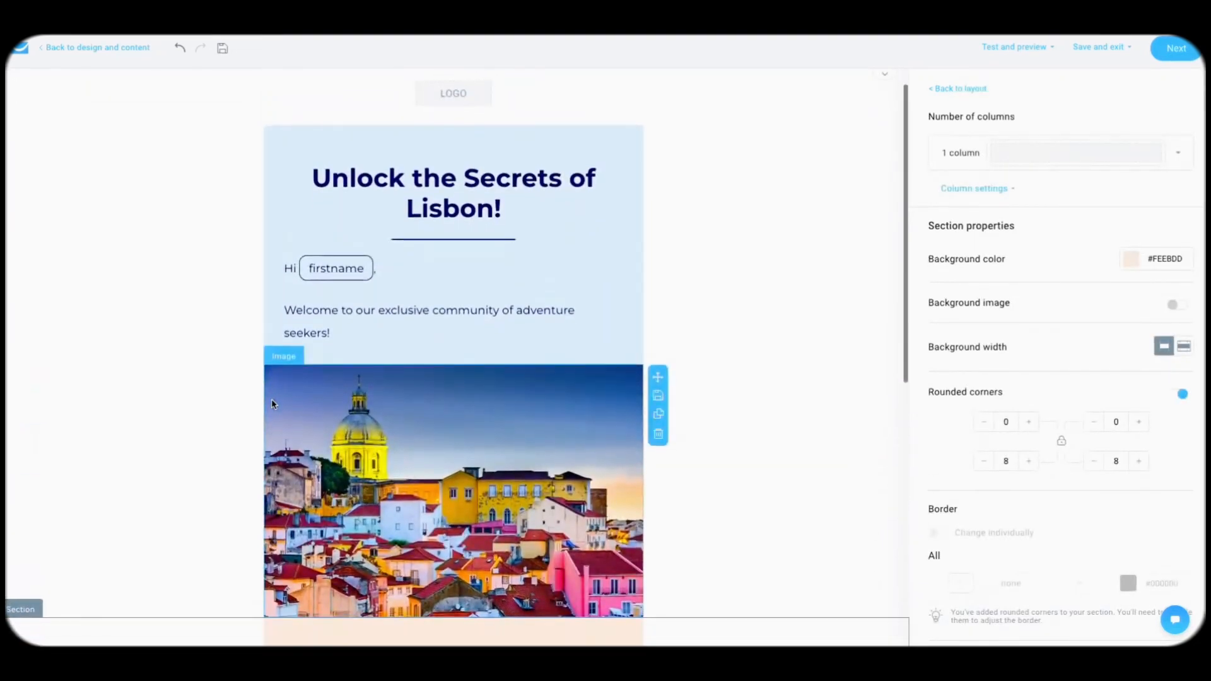
Step: Check the email header and 'Discover more' button settings, then save the design
left_click(542, 123)
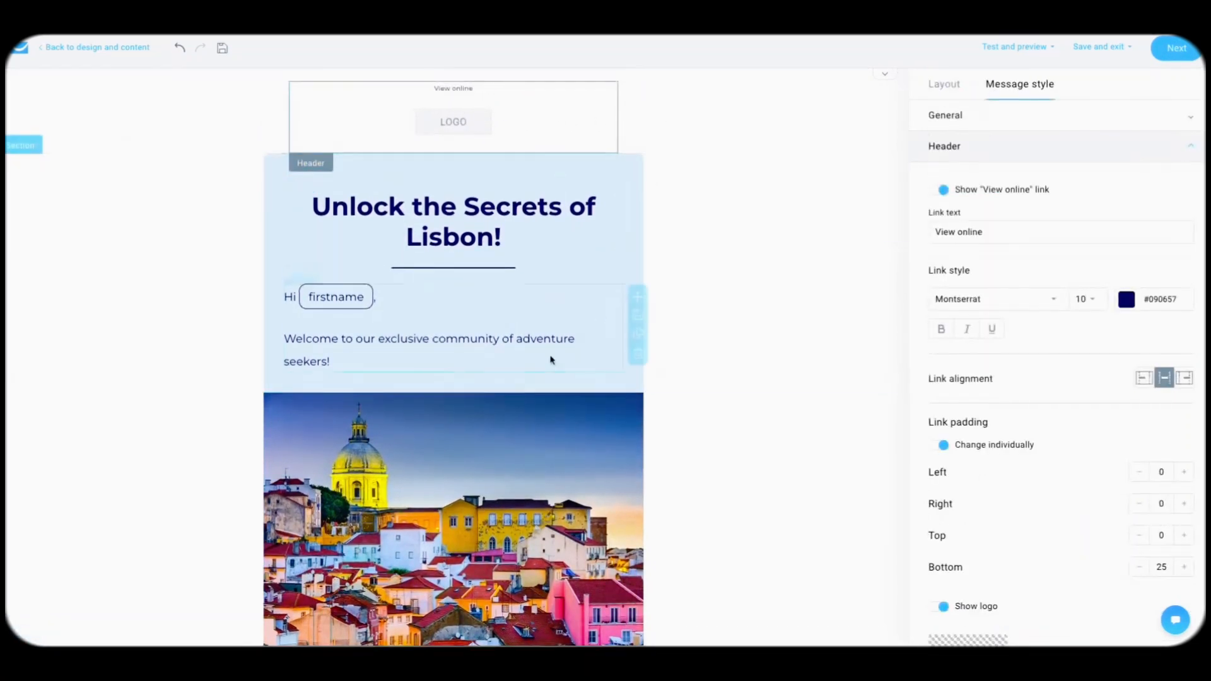
scroll(576, 263, "down", 8)
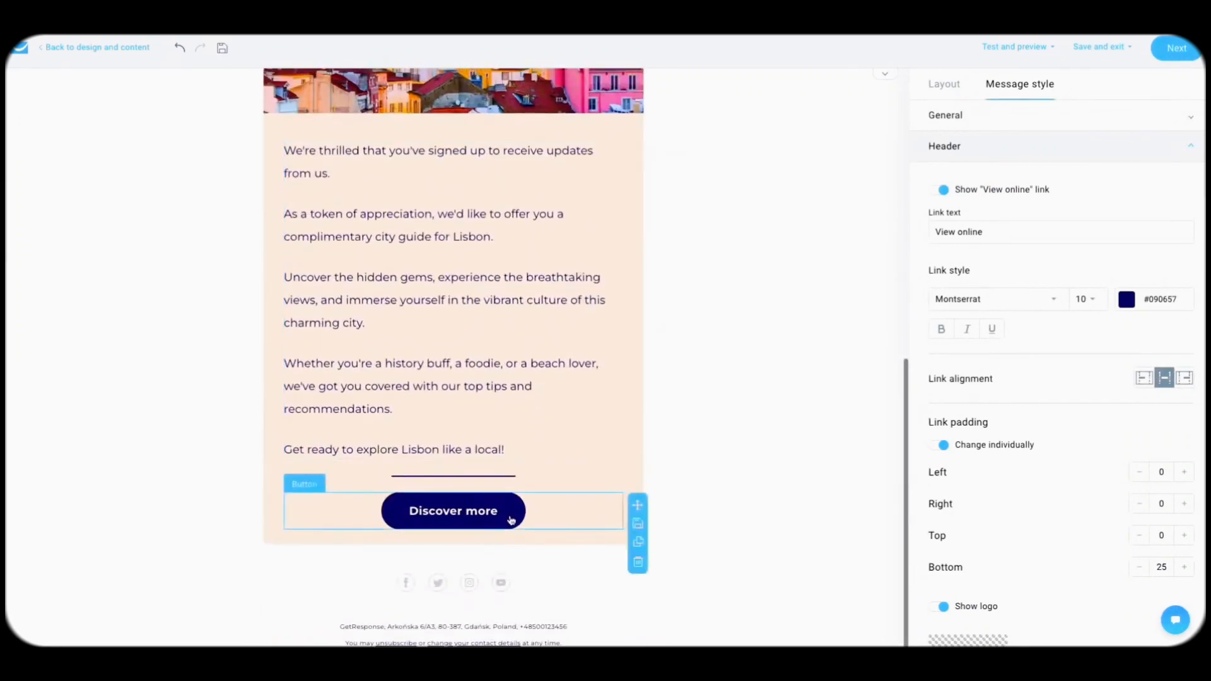
left_click(508, 516)
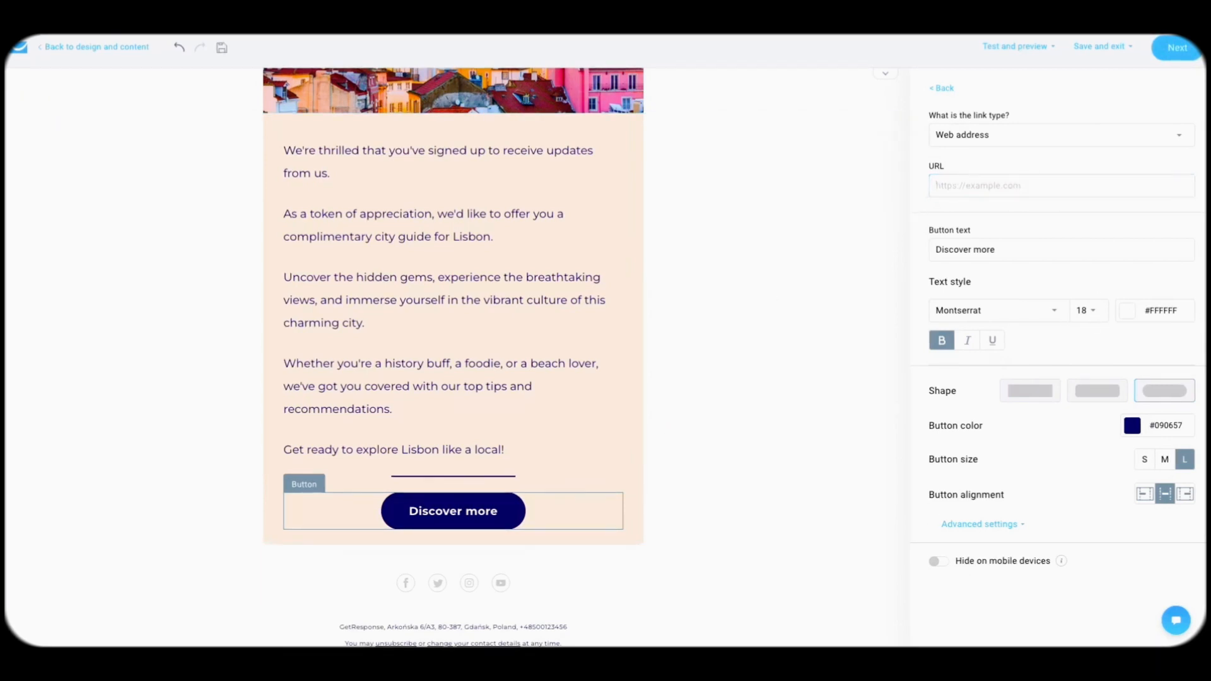
left_click(1172, 55)
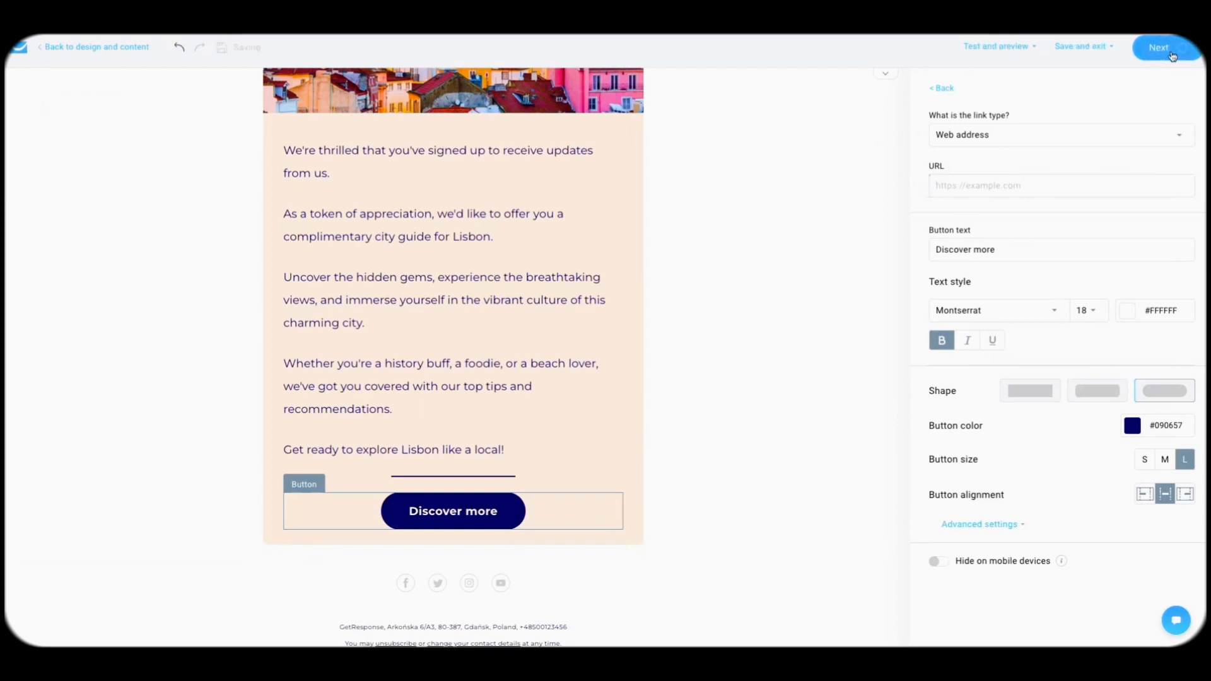
Step: Rename the untitled autoresponder to 'Welcome message' and select City Guides as its linked list
left_click(521, 172)
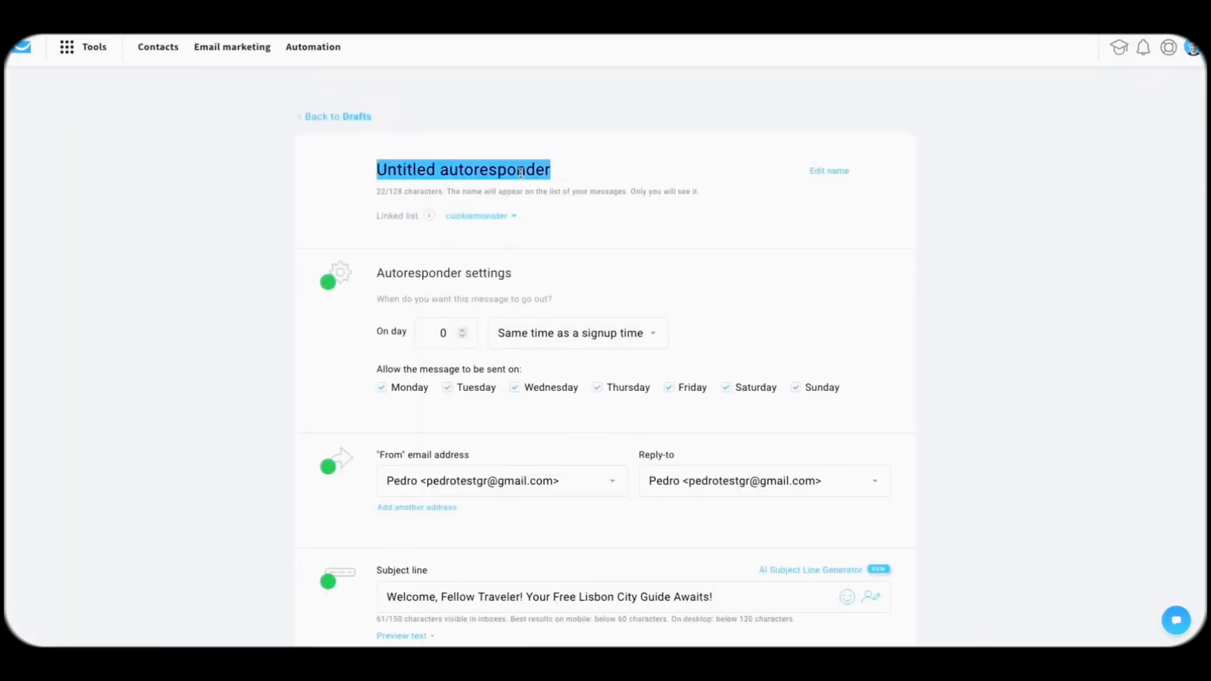
type("Welcome message")
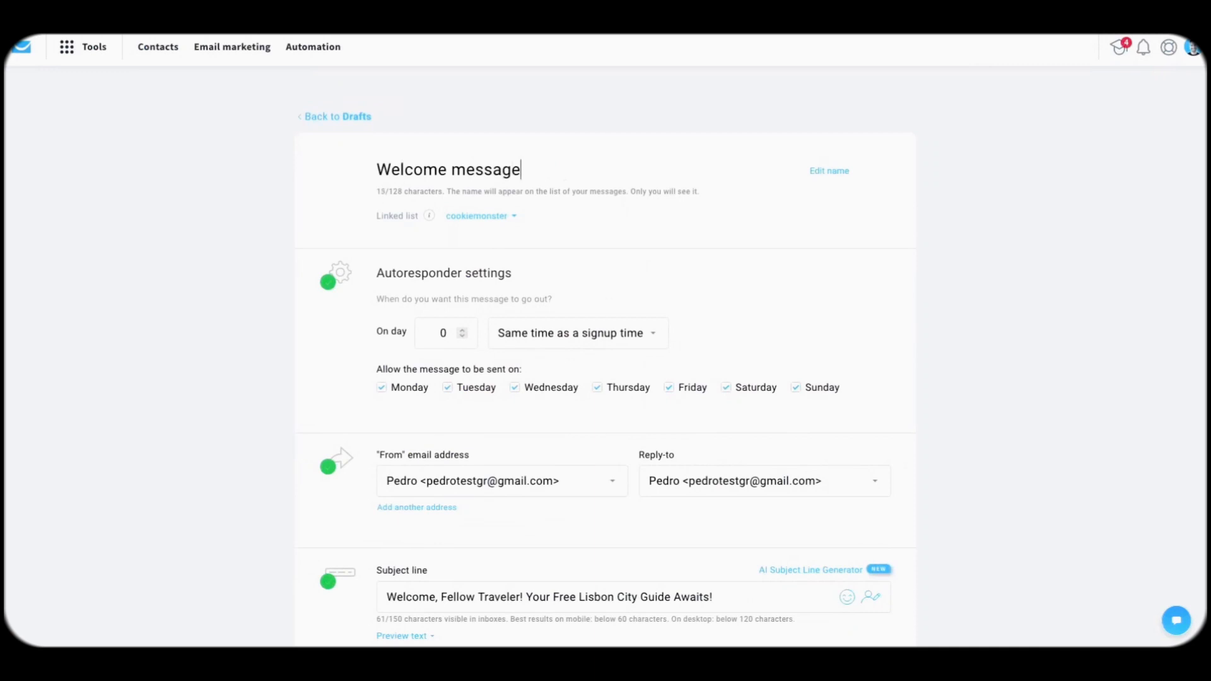
left_click(516, 217)
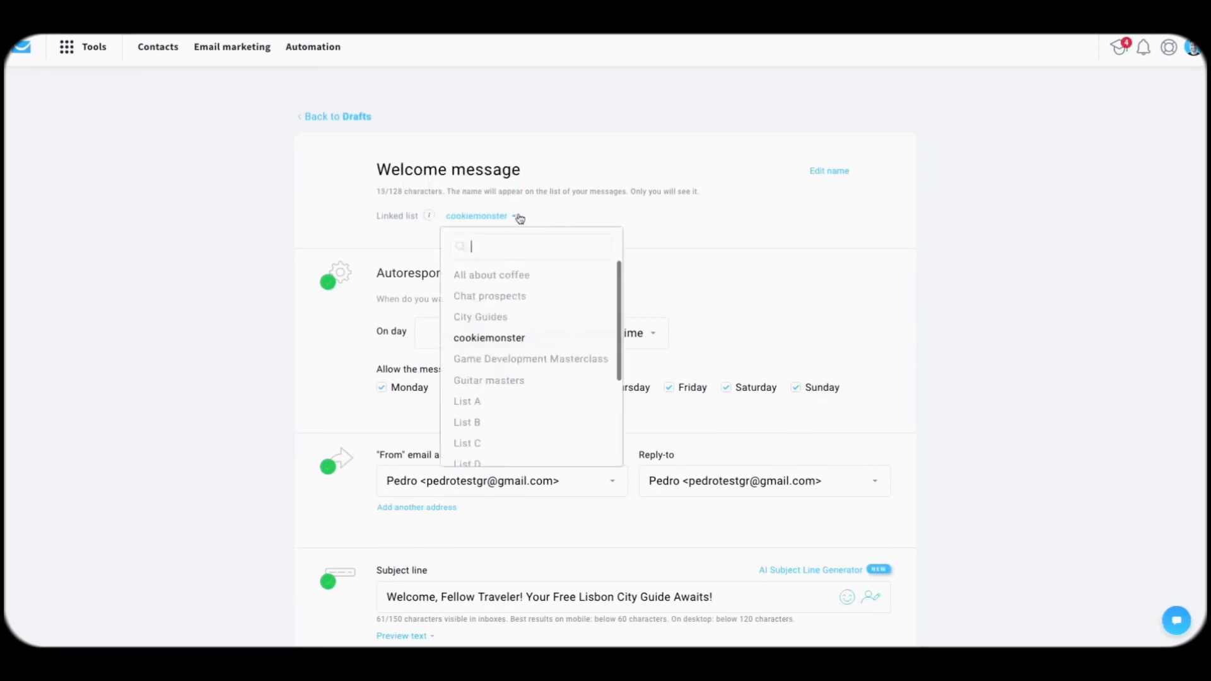
left_click(497, 316)
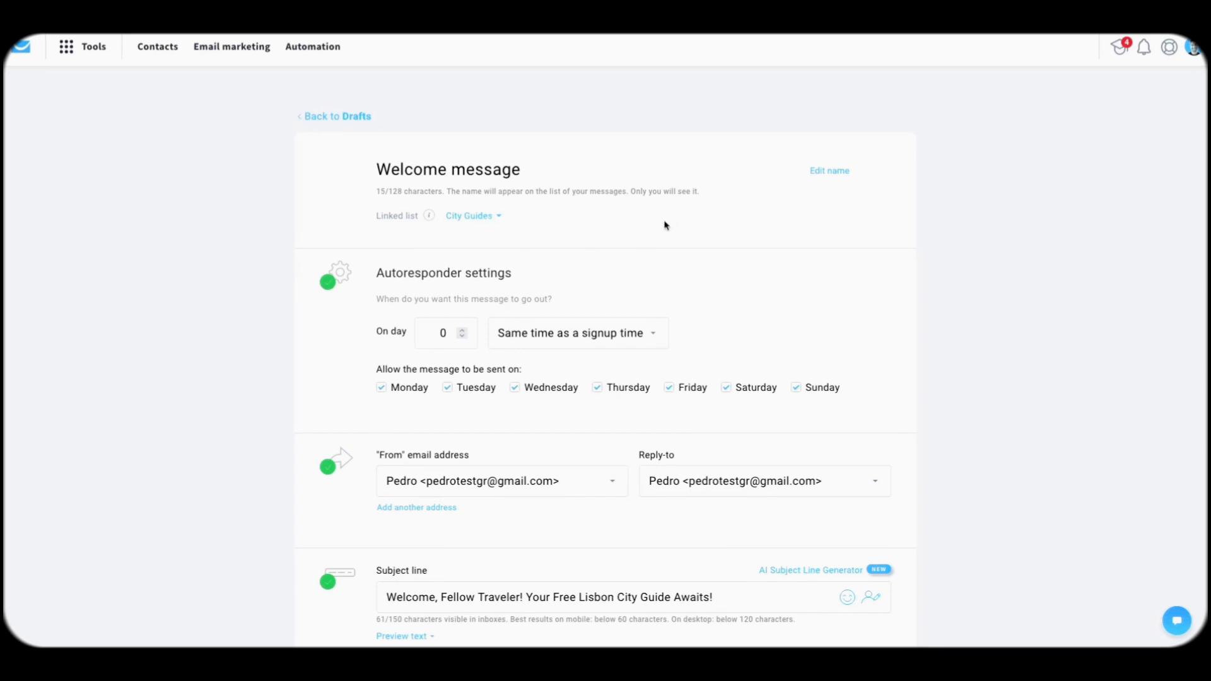
scroll(698, 194, "down", 2)
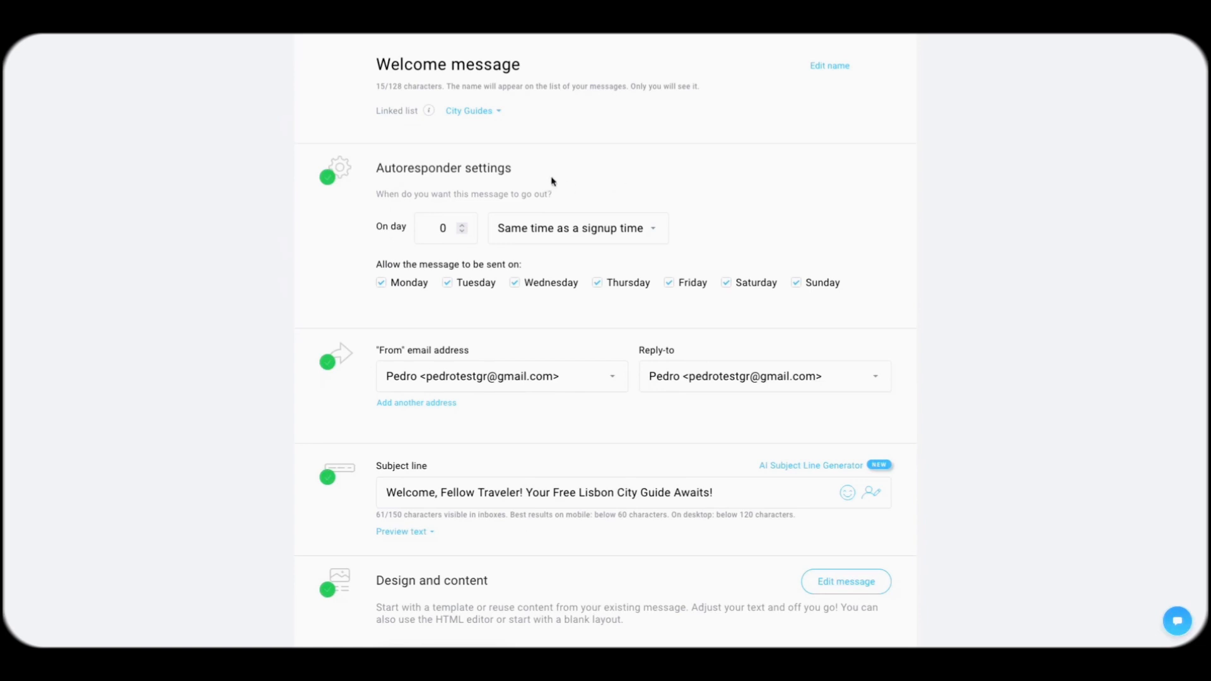
scroll(514, 198, "down", 1)
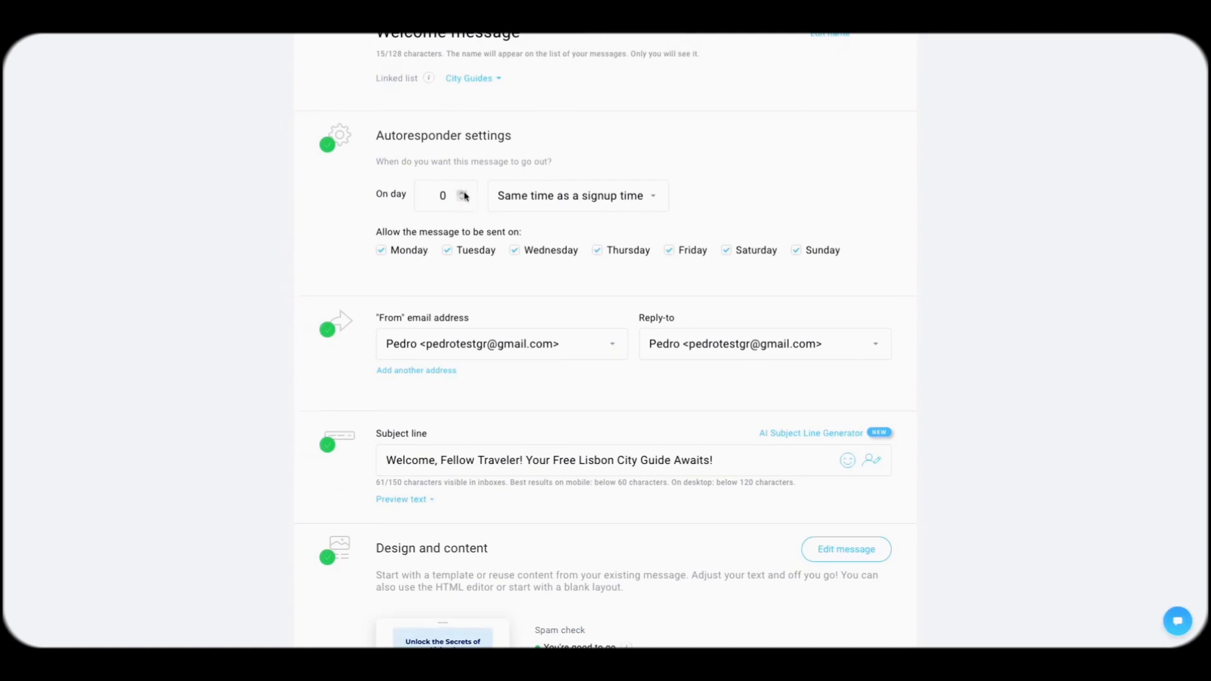
left_click(382, 250)
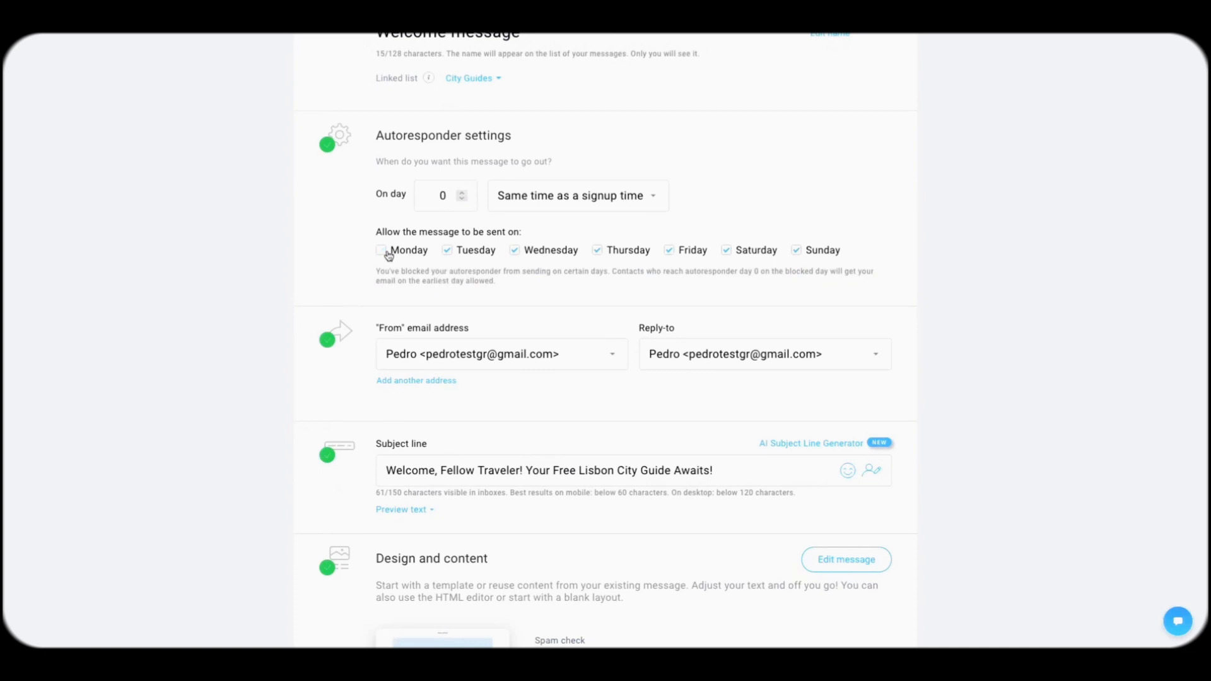
left_click(388, 255)
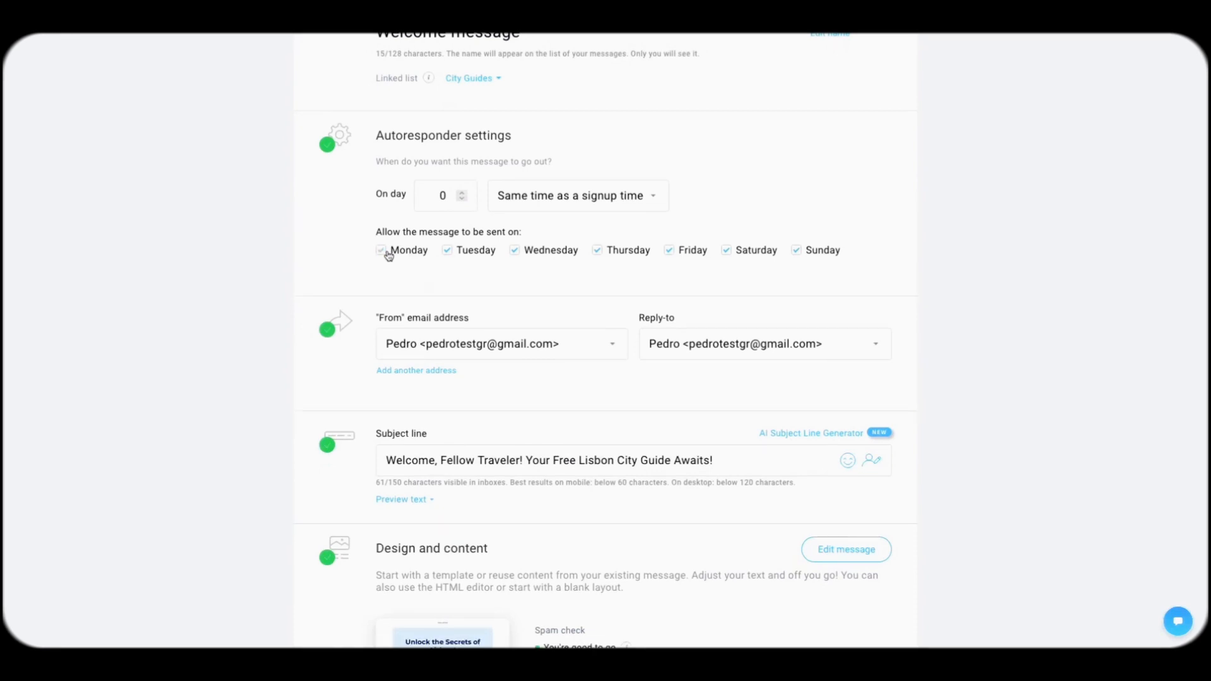
left_click(388, 255)
left_click_drag(615, 270, 511, 287)
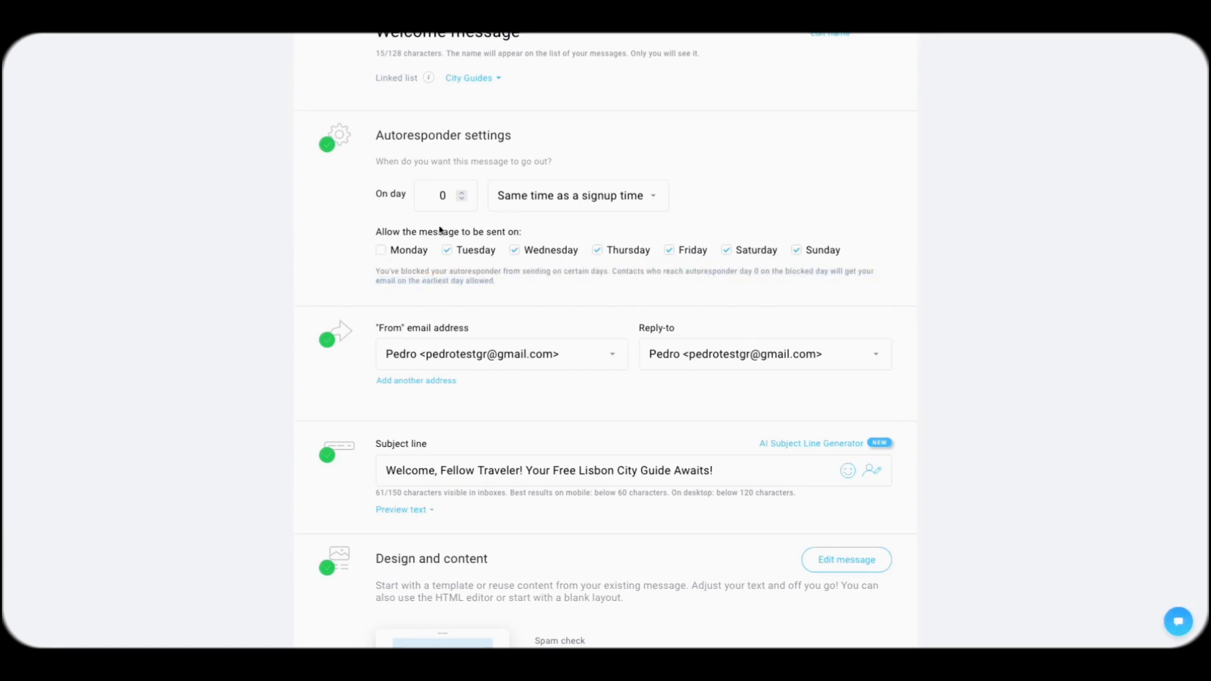
left_click(397, 251)
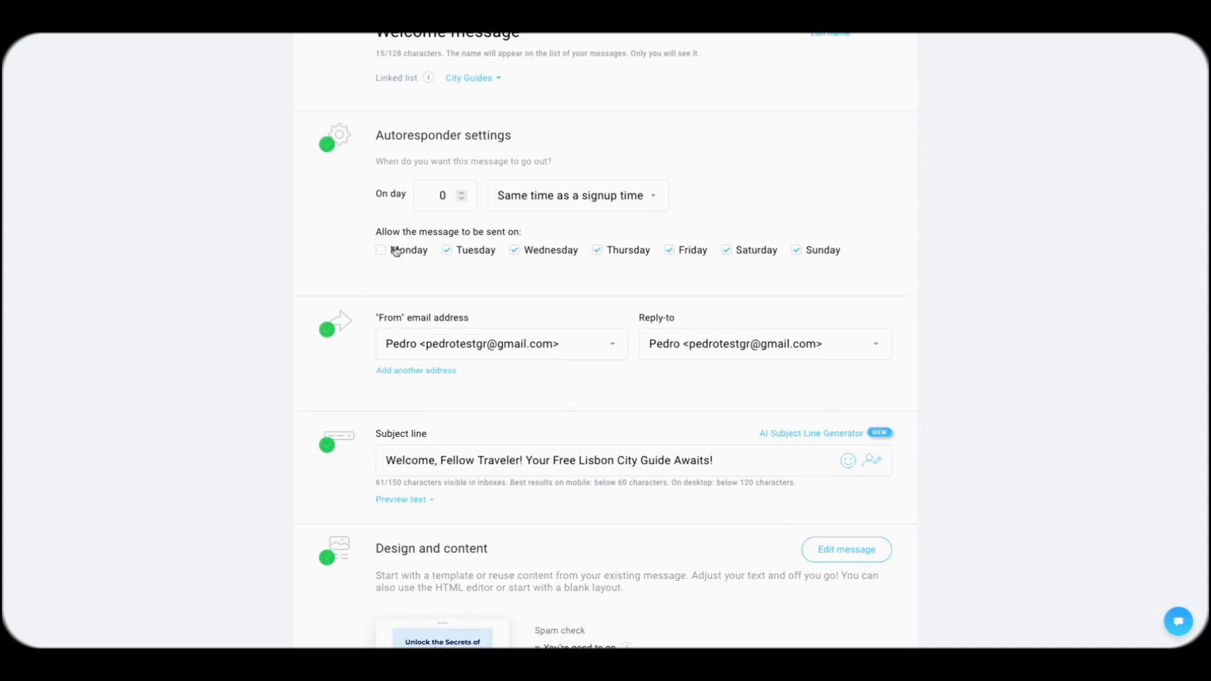
left_click(465, 193)
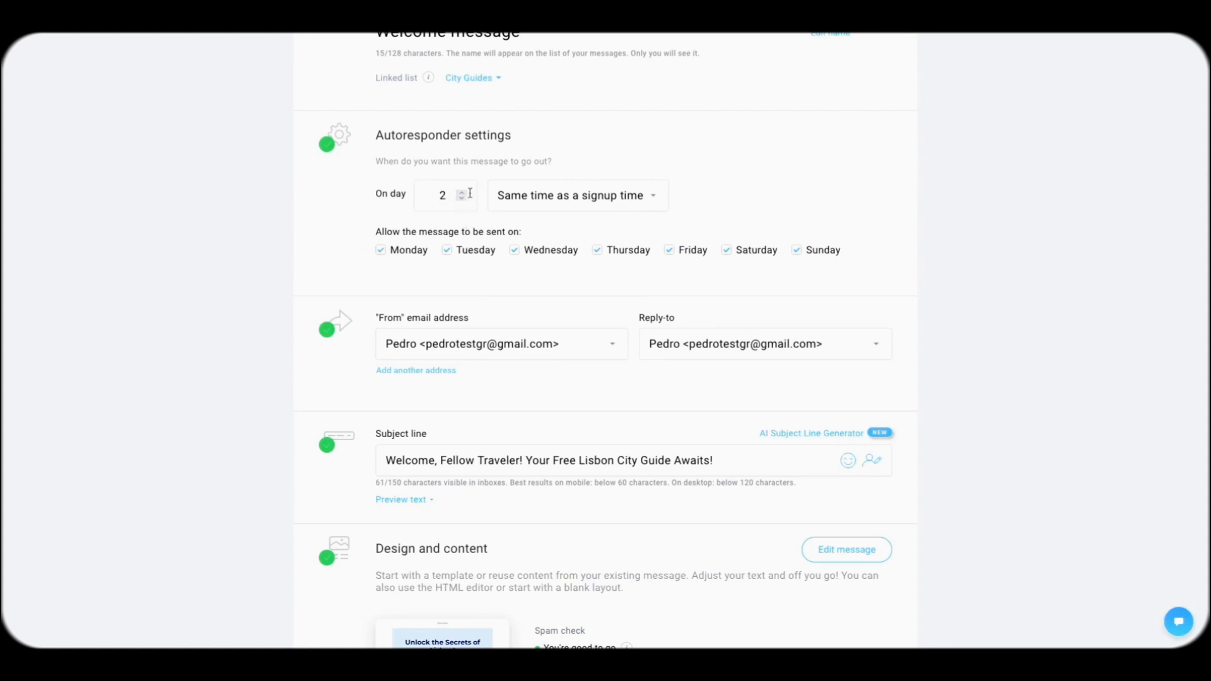
double_click(462, 198)
scroll(360, 237, "down", 3)
scroll(604, 242, "down", 1)
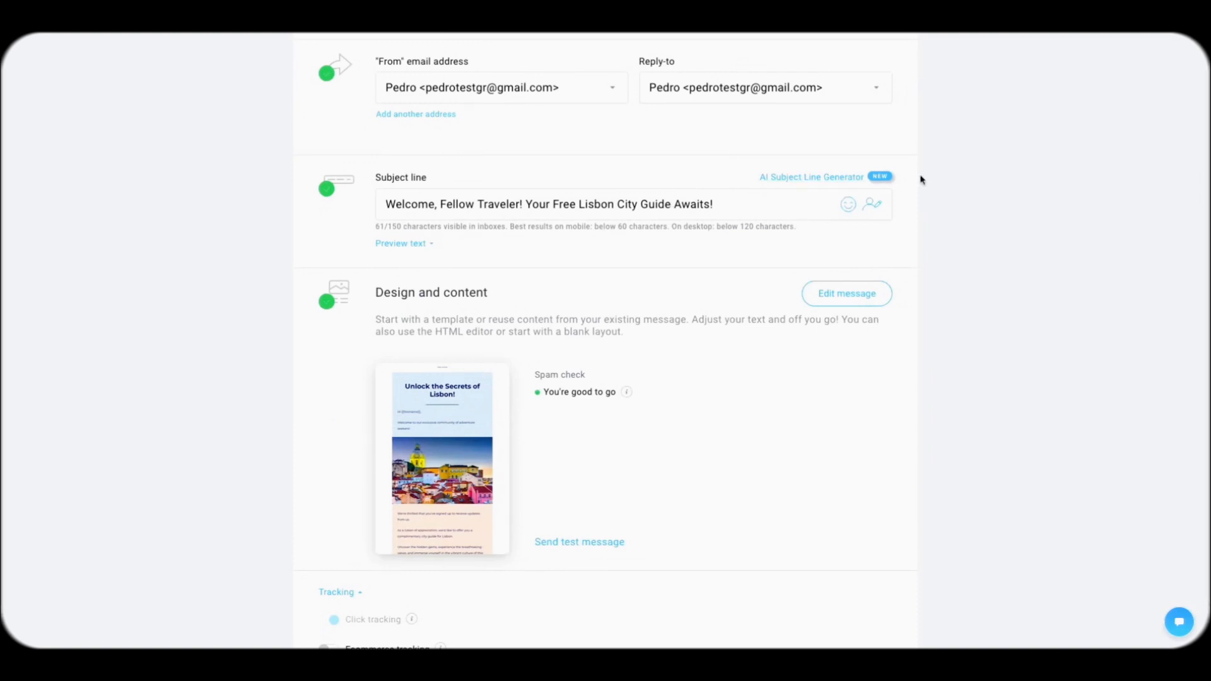
Step: Enable Google Analytics link-click tracking and publish the Welcome message autoresponder
scroll(722, 276, "down", 4)
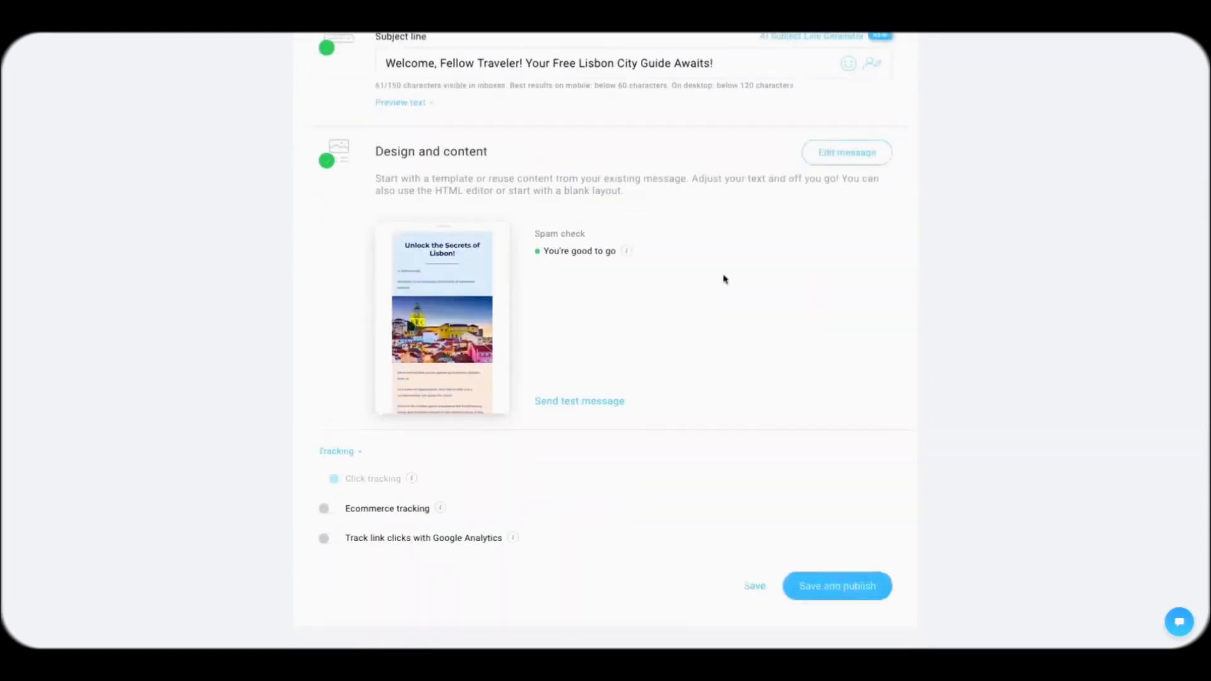
left_click(333, 478)
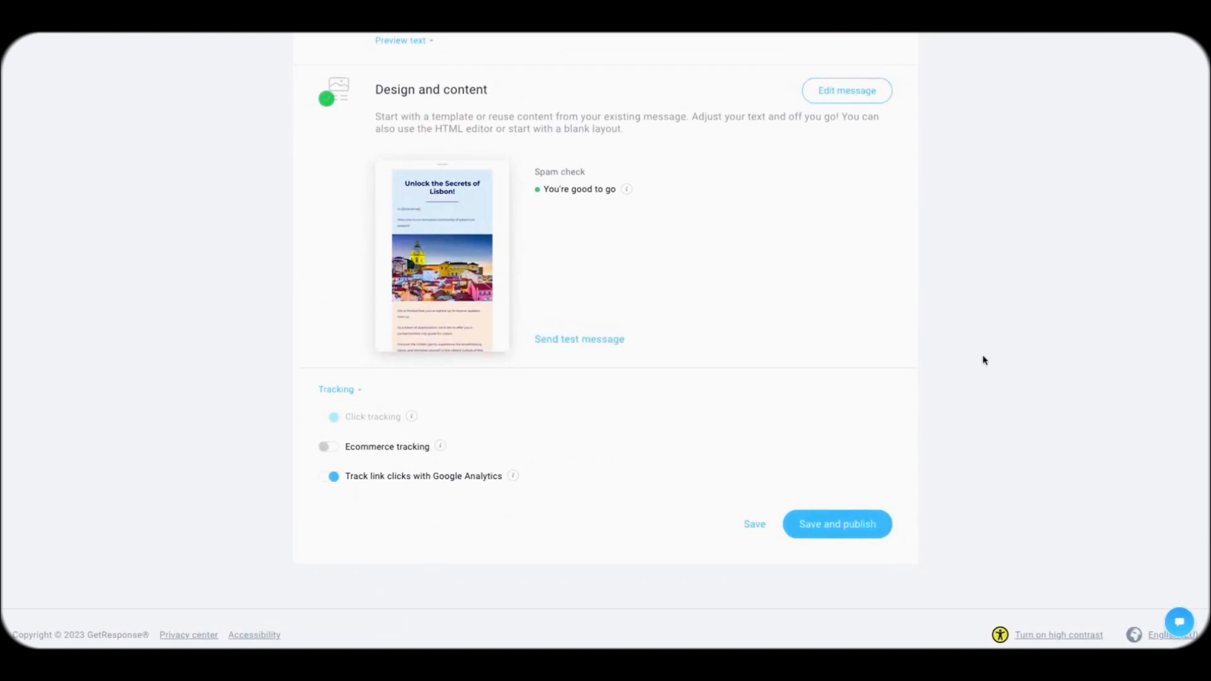
left_click(836, 526)
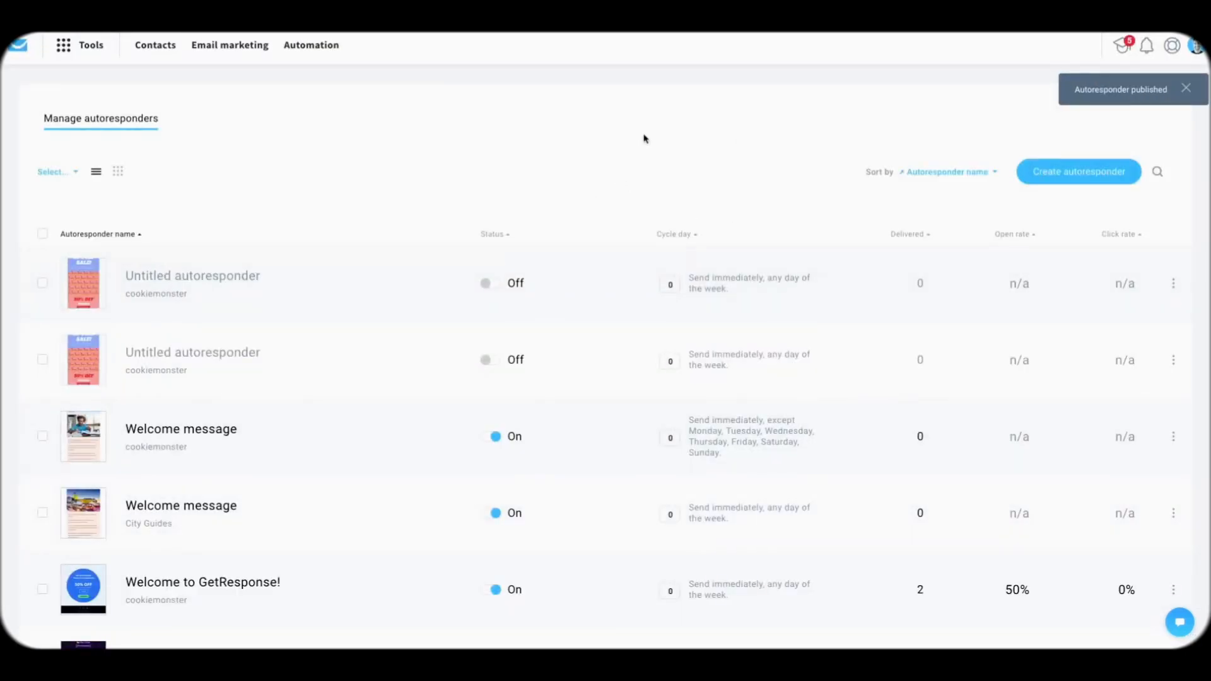
Step: Filter the autoresponders list to show only the City Guides list
left_click(71, 175)
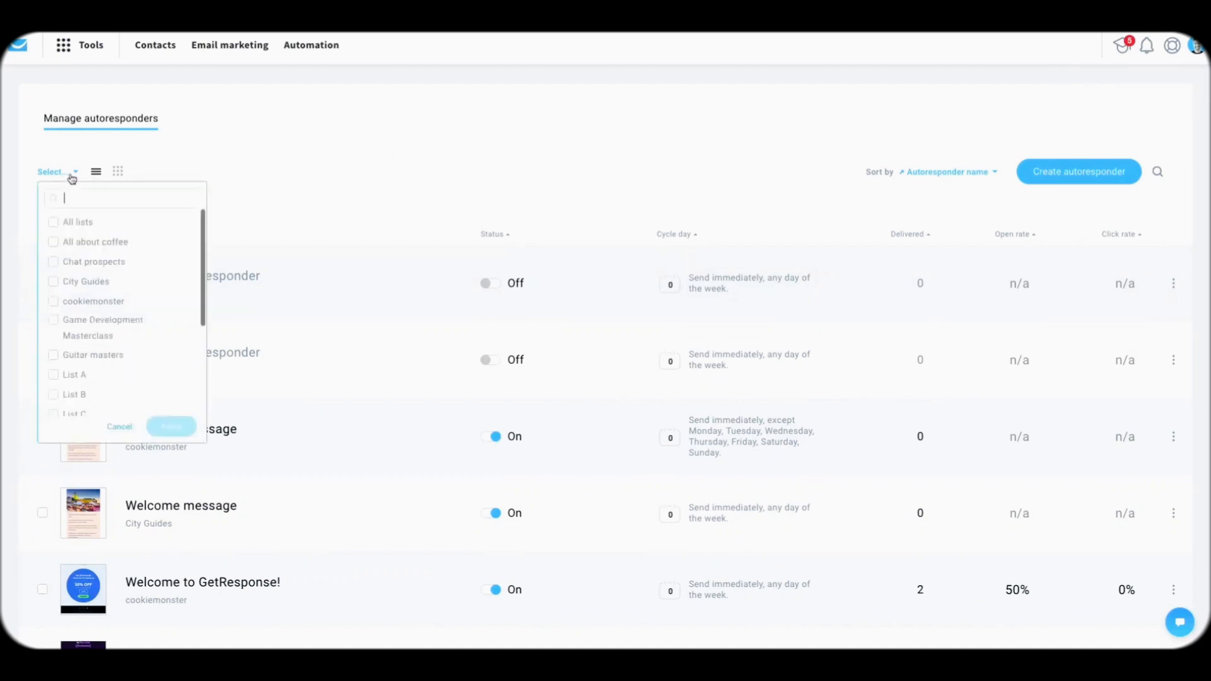
left_click(82, 285)
left_click(173, 429)
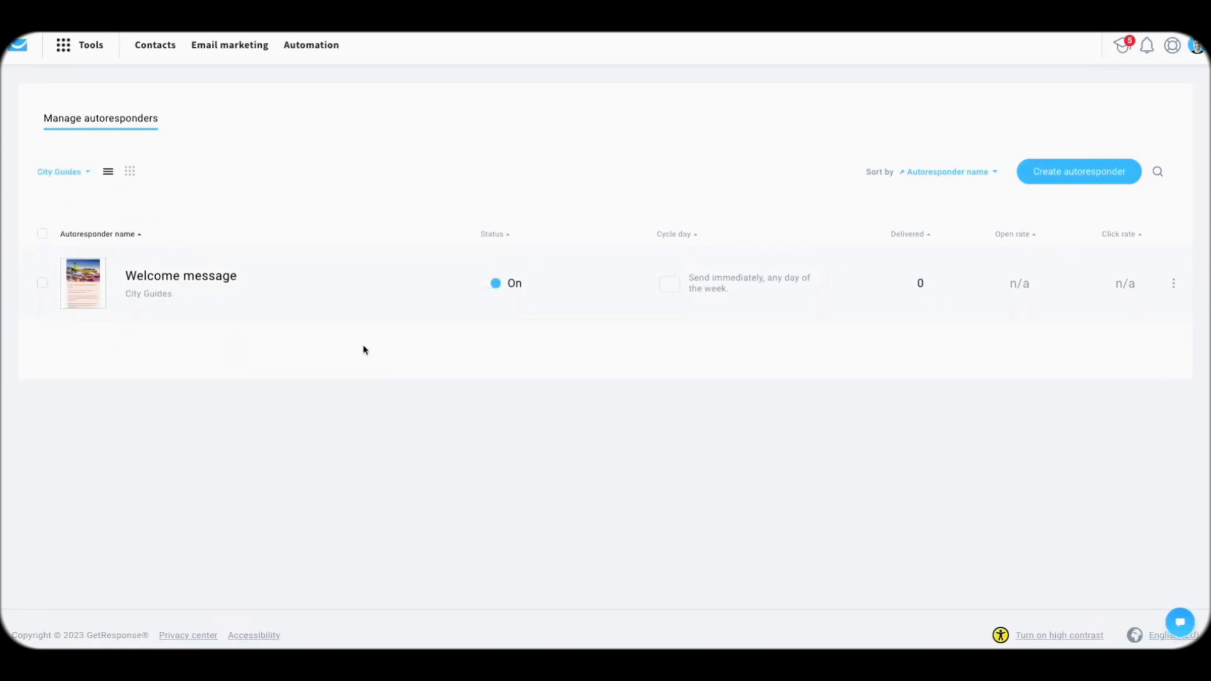
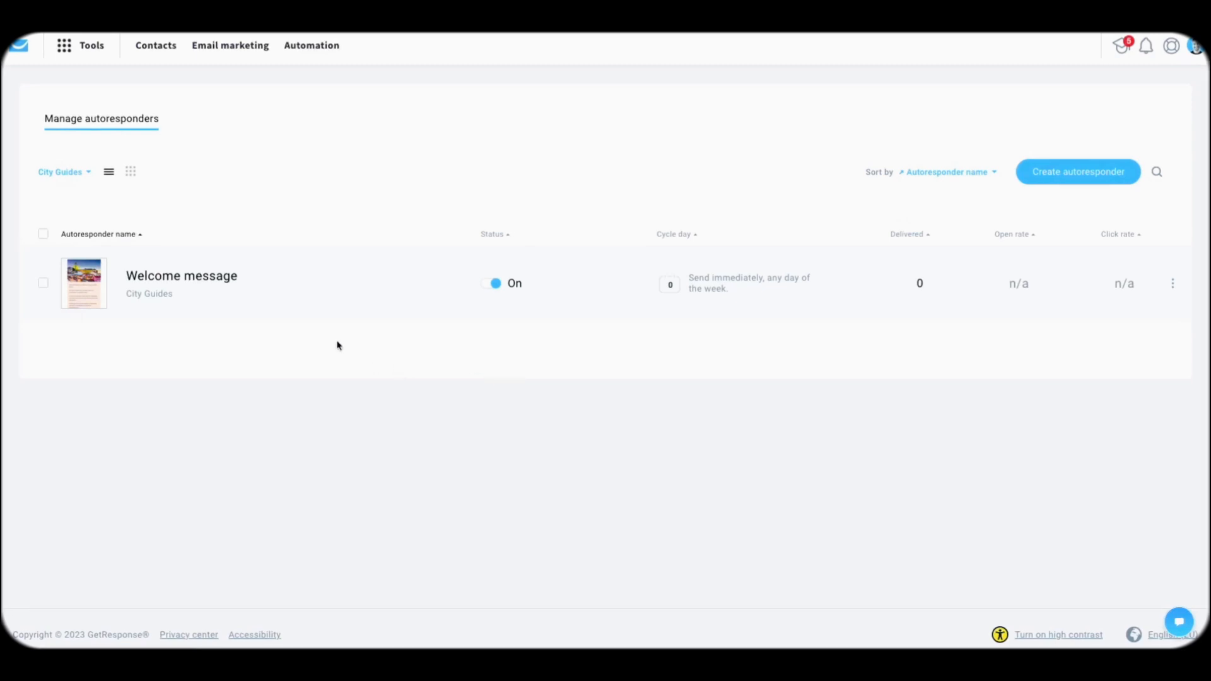
Step: View the City Guides autoresponders as a cycle-day calendar, dismiss a day-2 message, and return to the dashboard
left_click(133, 175)
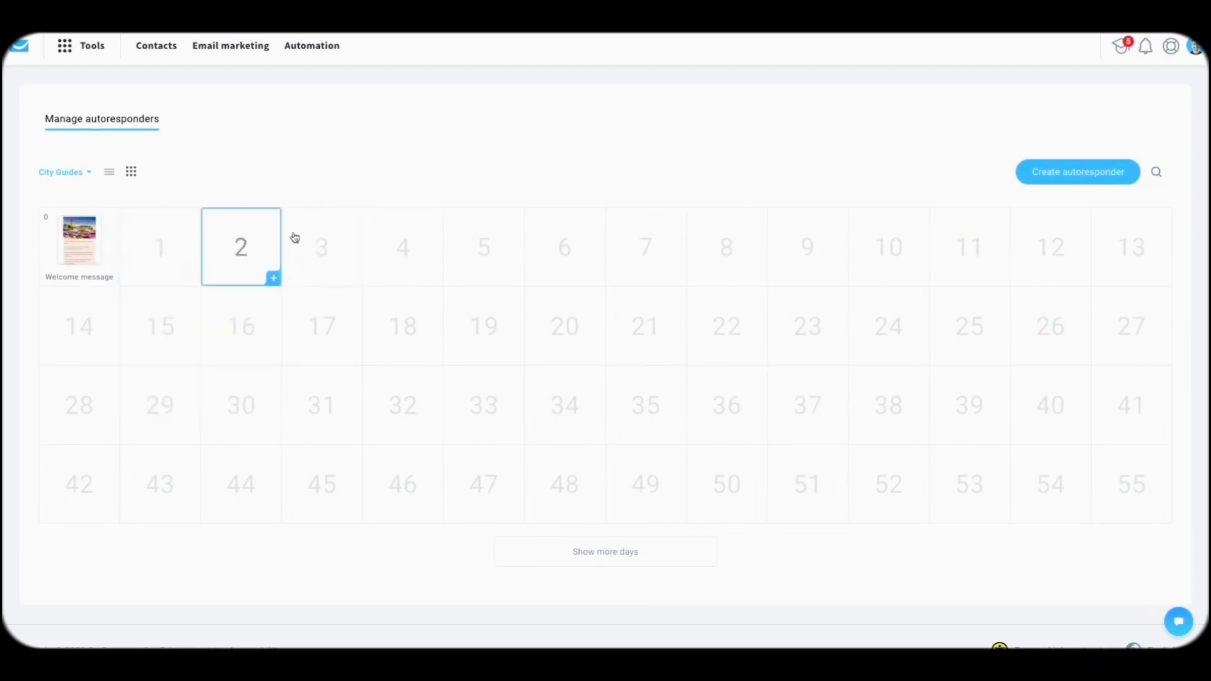
left_click(253, 248)
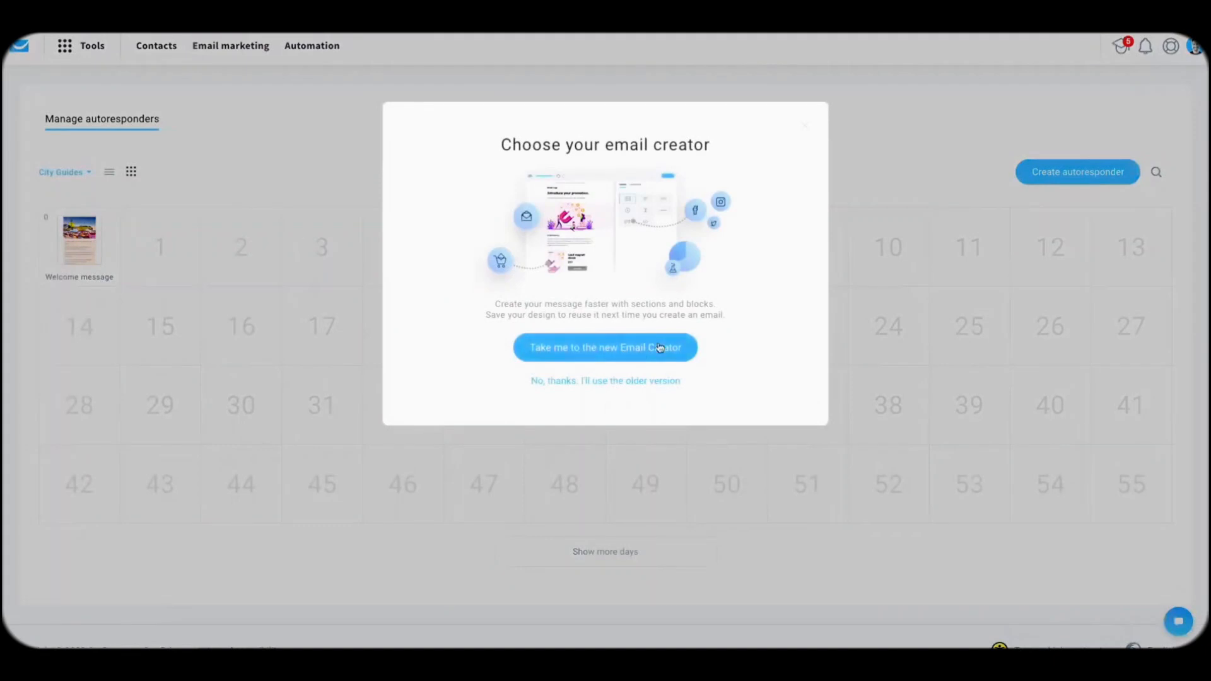
left_click(818, 121)
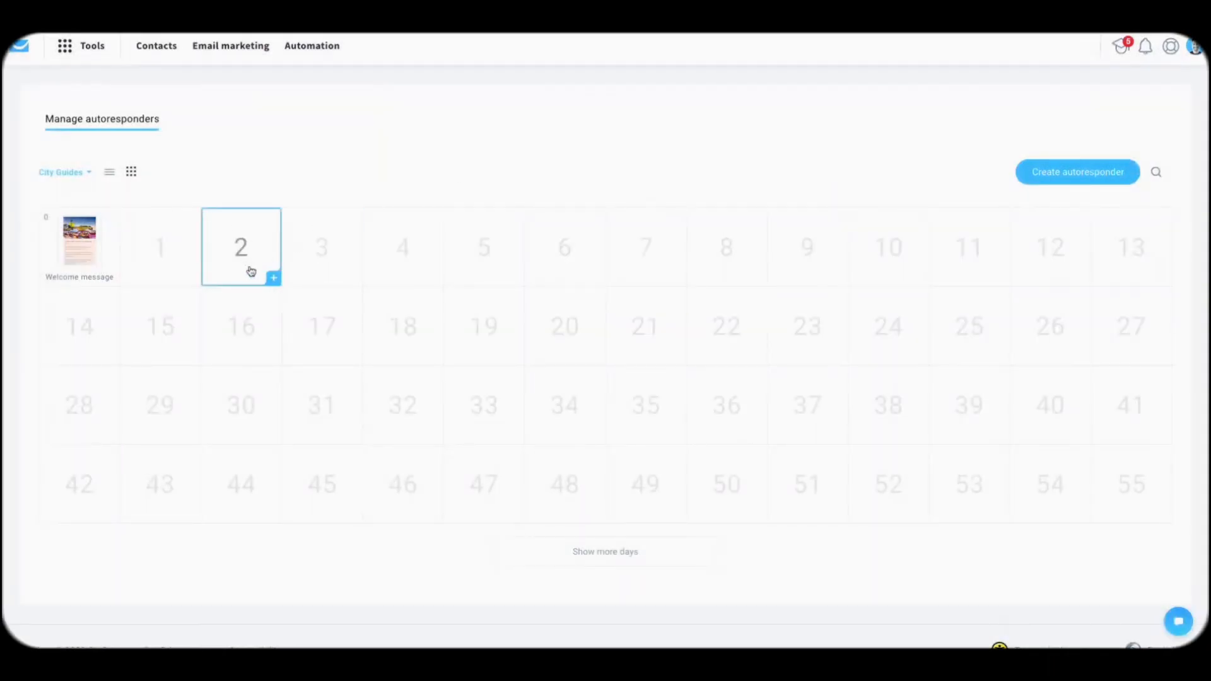
left_click(250, 268)
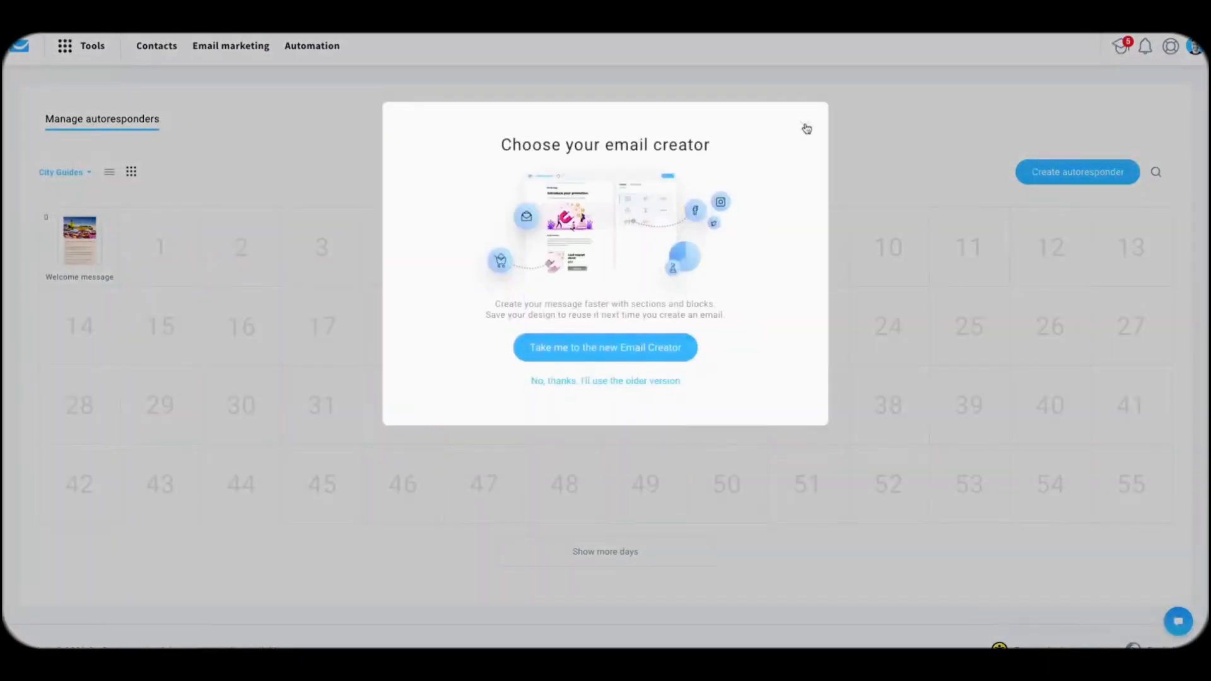
left_click(805, 124)
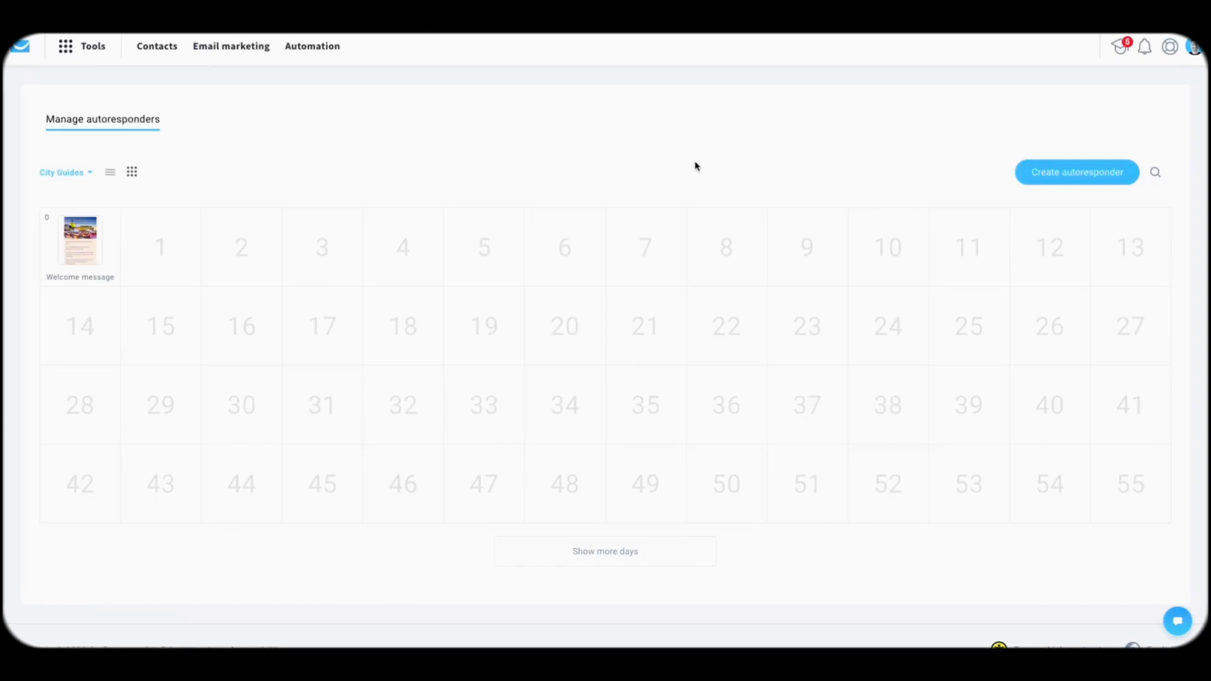
left_click(28, 54)
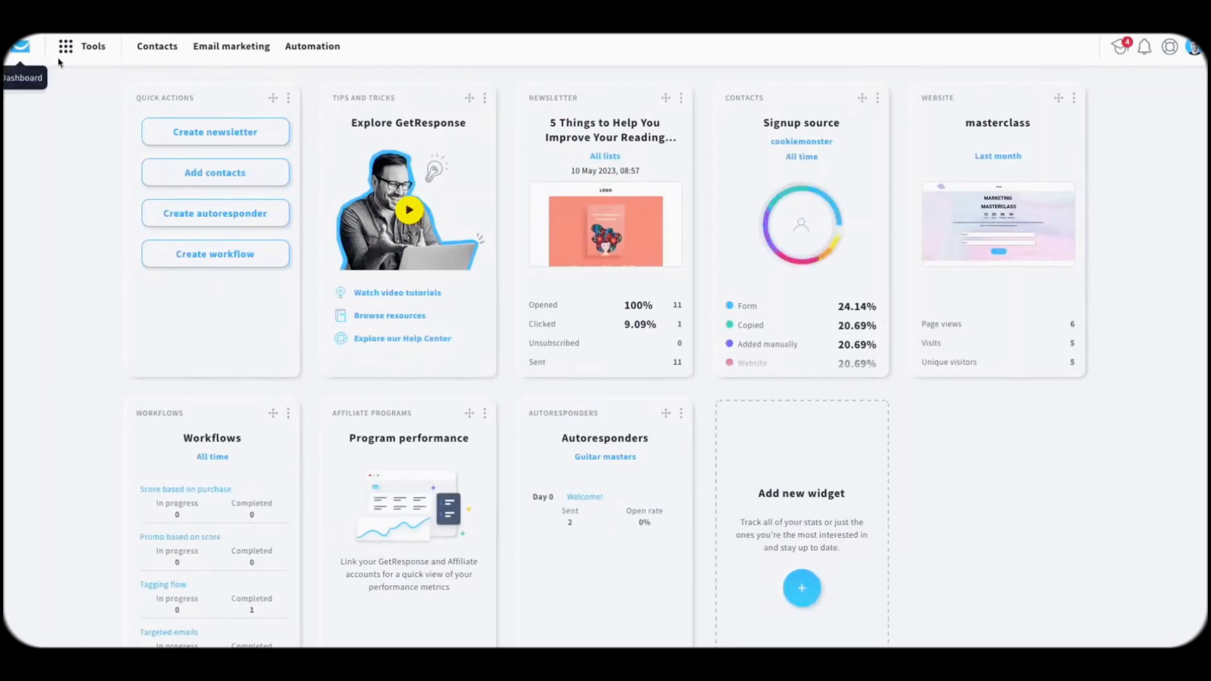
Step: Start a new landing page from Tools > Landing pages and browse the ready-made template gallery
left_click(82, 49)
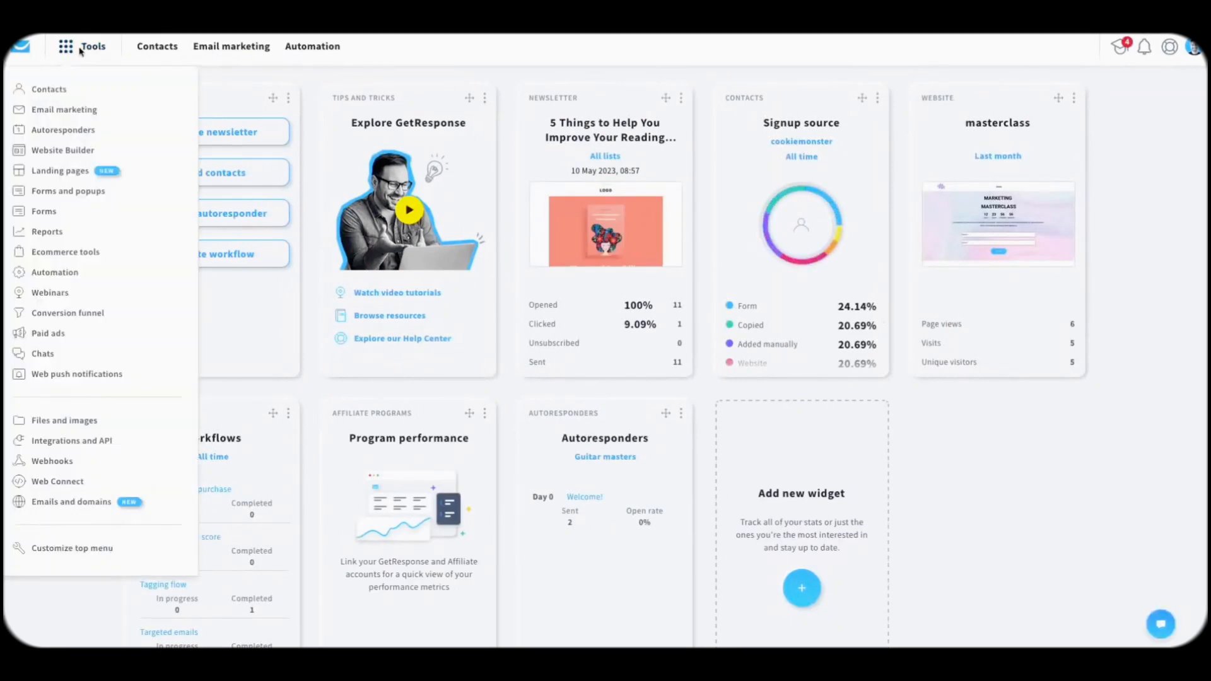
left_click(46, 170)
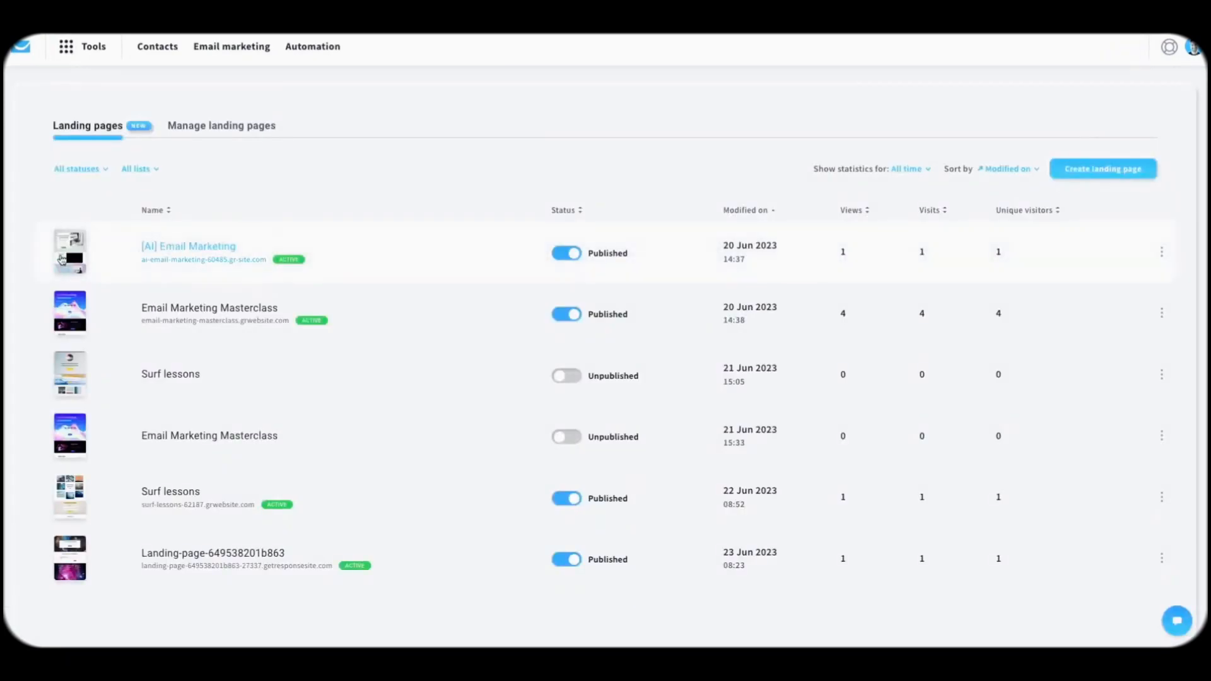
left_click(1099, 173)
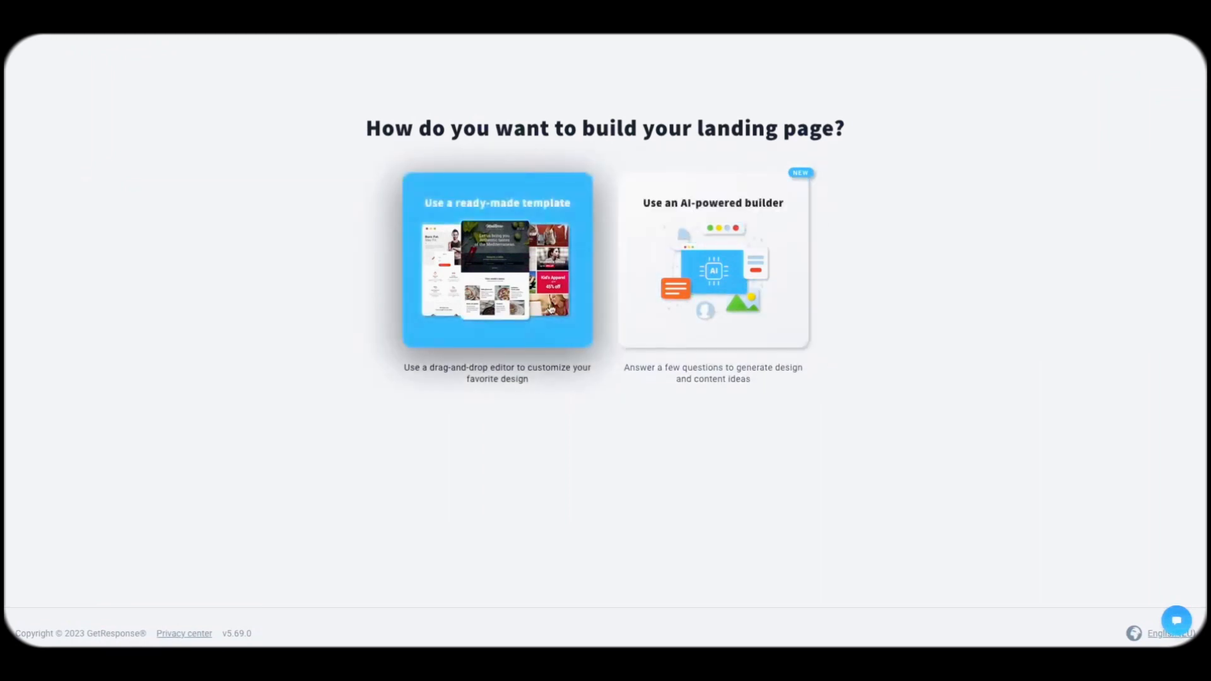
left_click(516, 296)
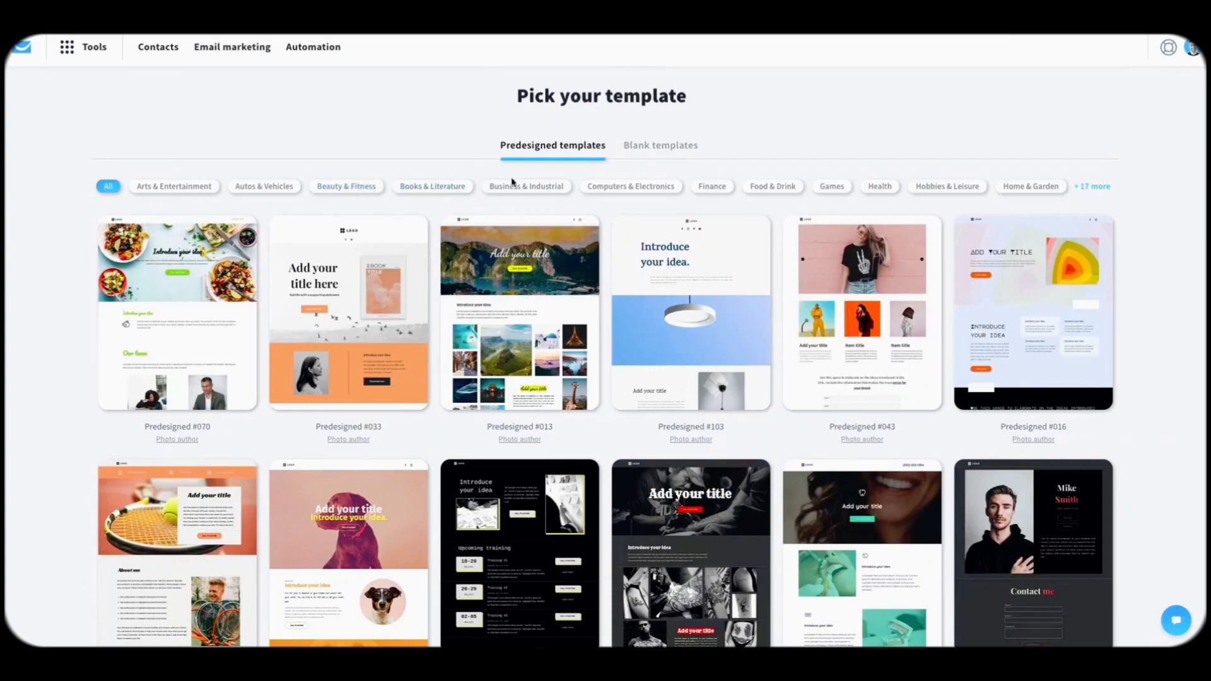
scroll(400, 313, "down", 6)
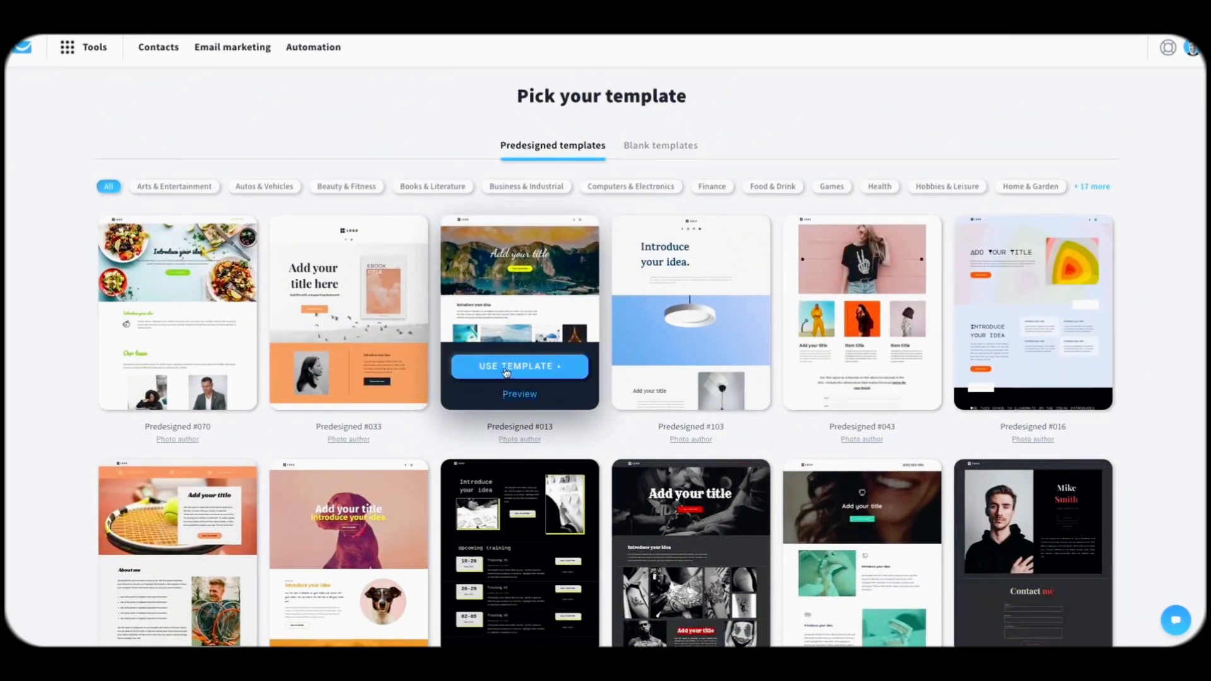
Step: Apply template Predesigned #013 and change its hero title to 'Free City Guides'
left_click(506, 372)
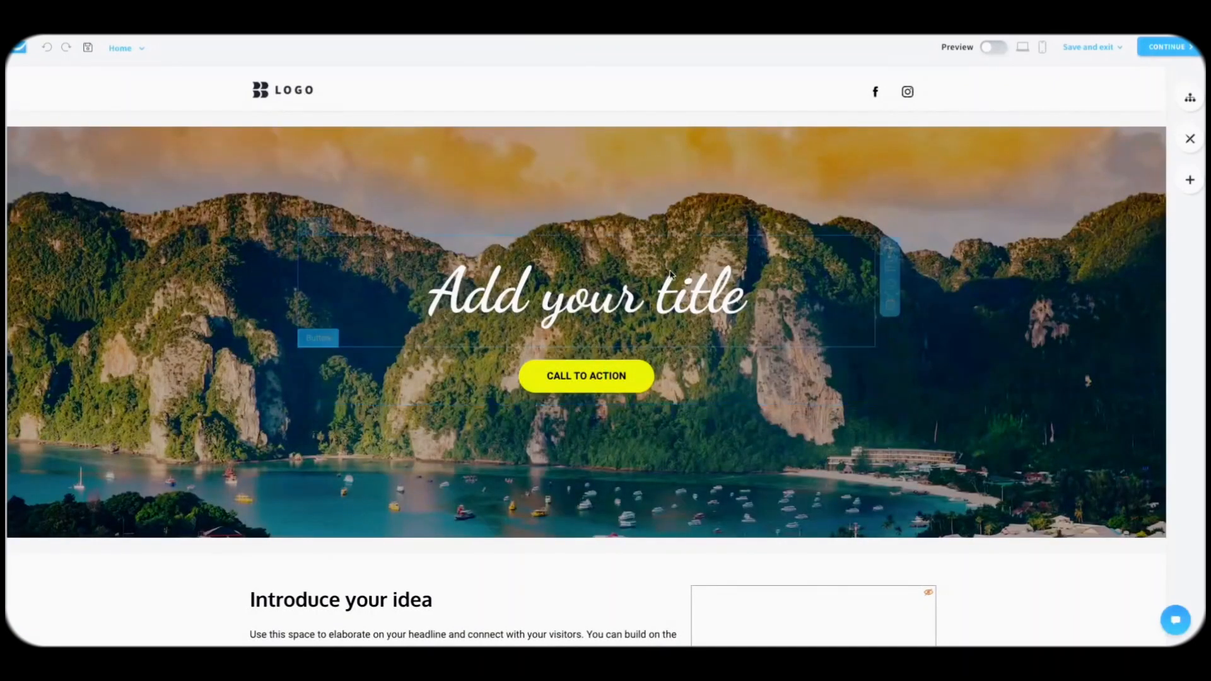
left_click(601, 301)
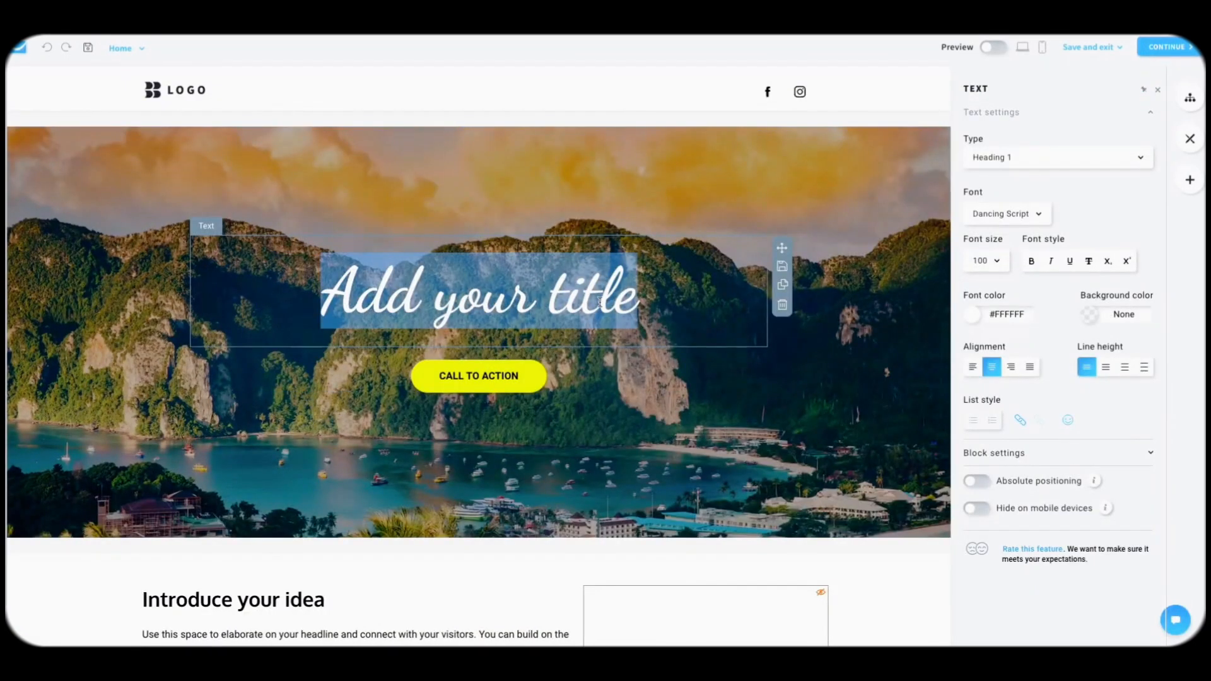
type("Best")
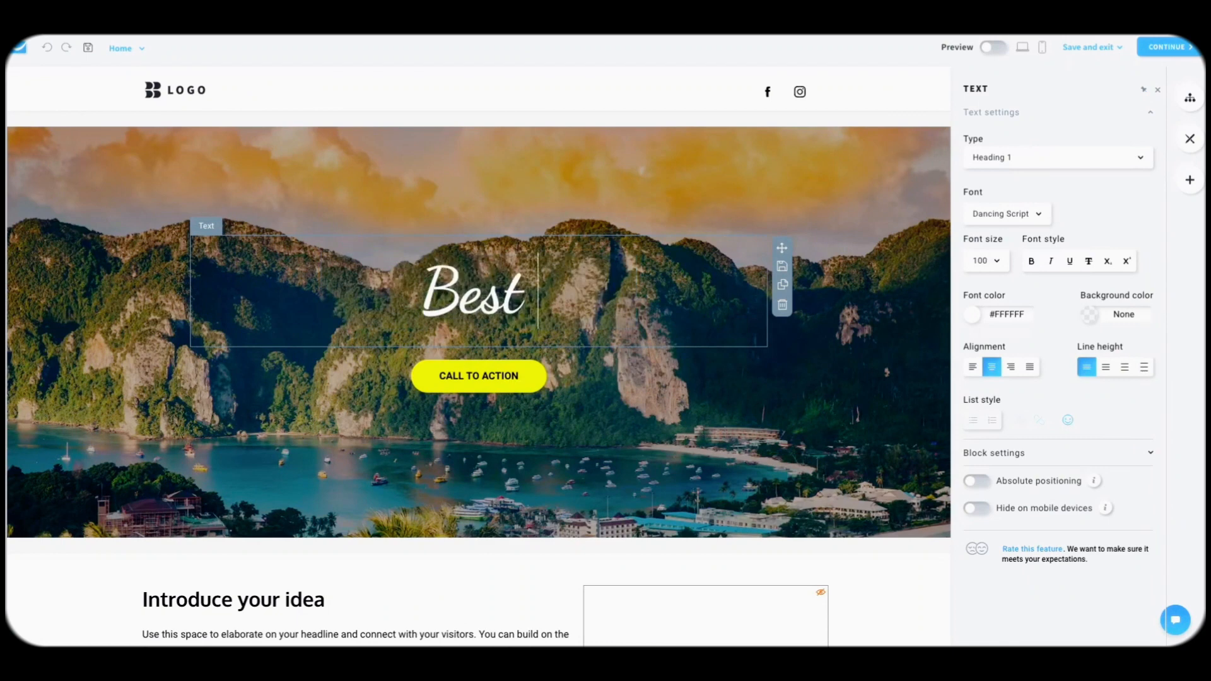
type(" City Guides")
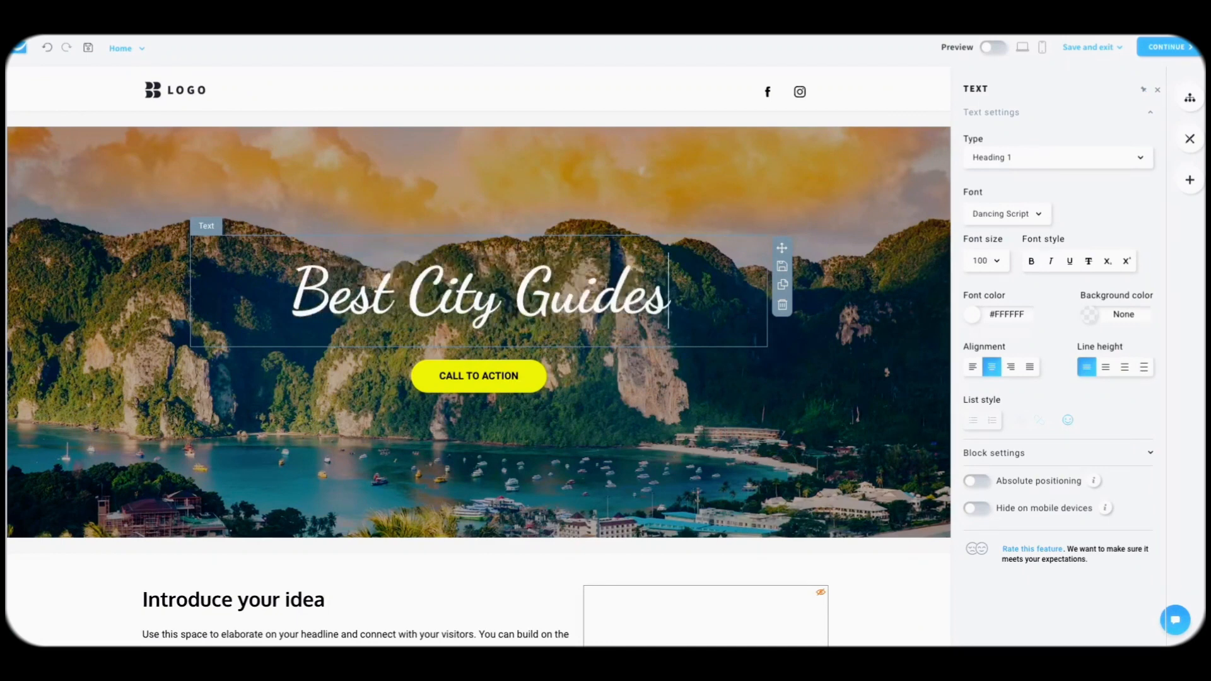
left_click(509, 374)
left_click(576, 296)
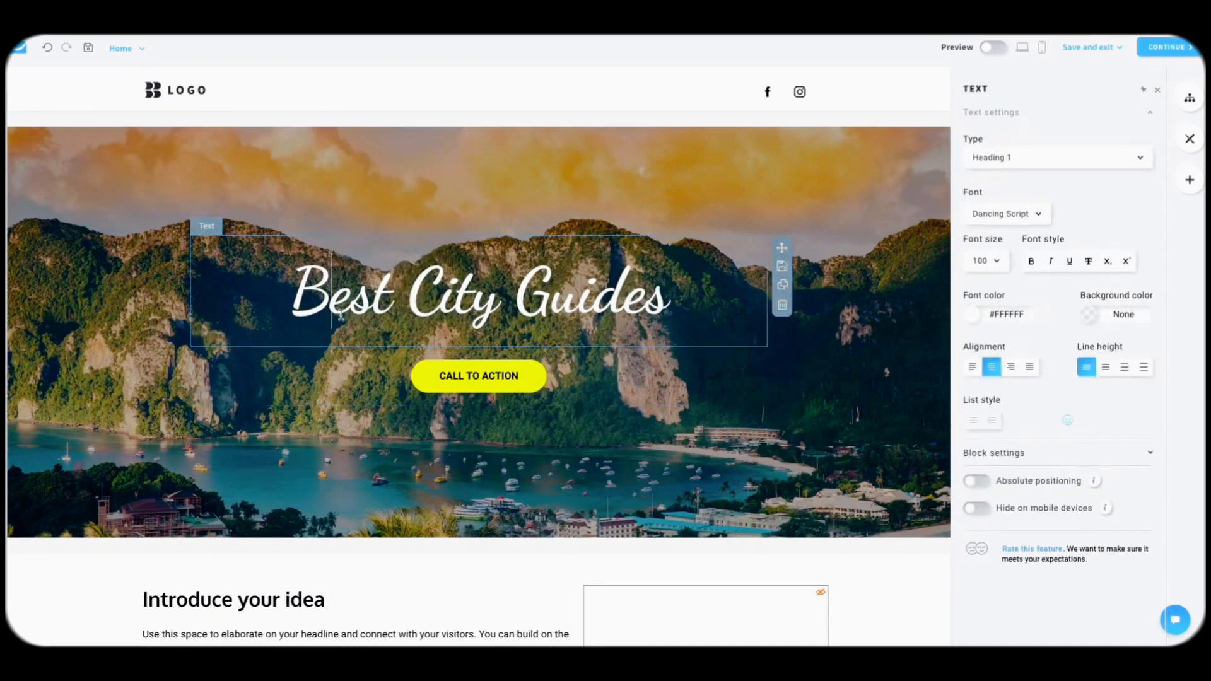
double_click(347, 296)
type("Free")
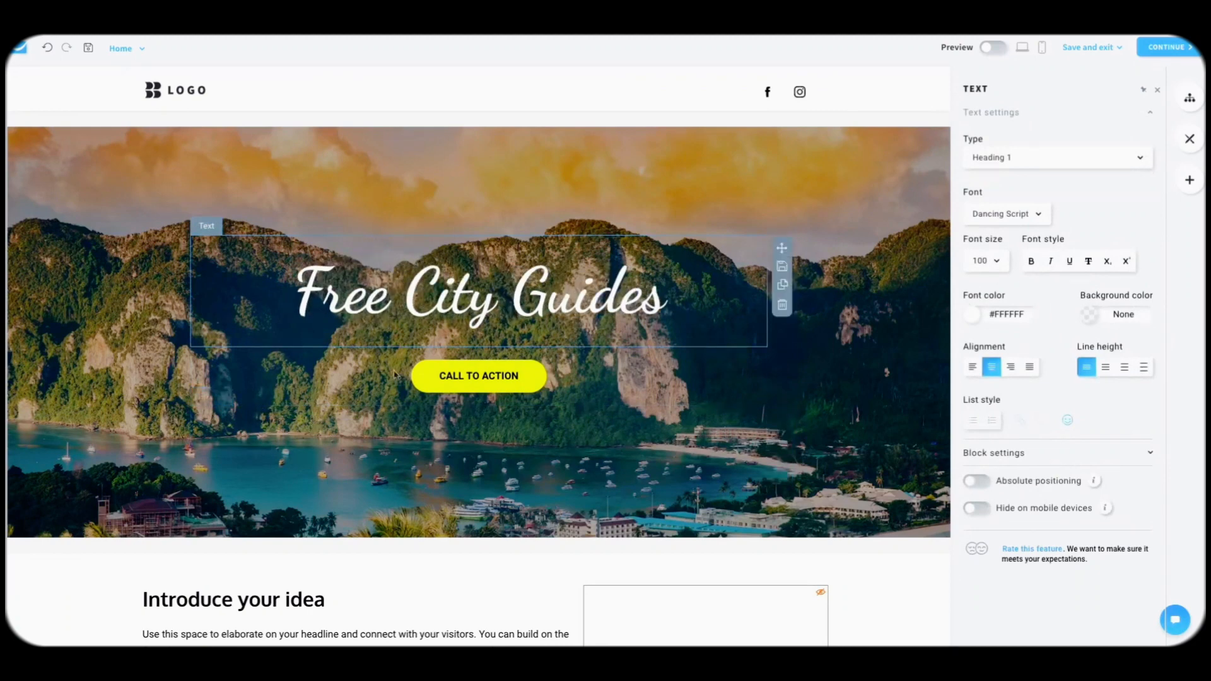
left_click(480, 374)
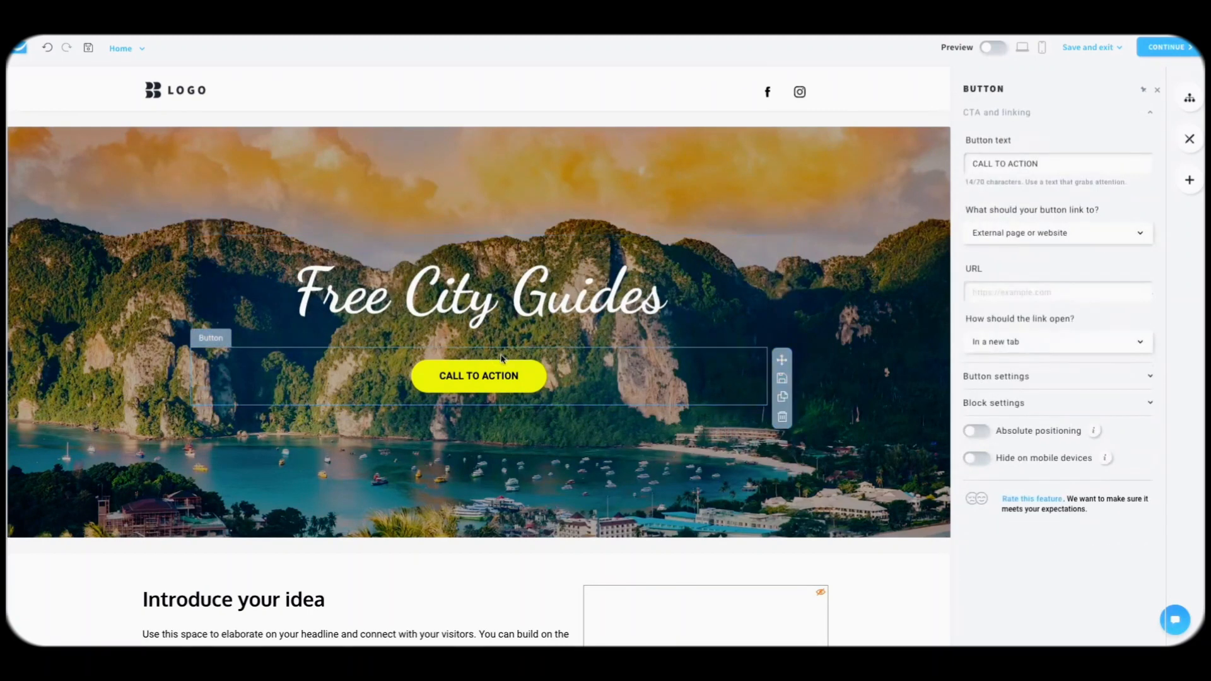
left_click(368, 154)
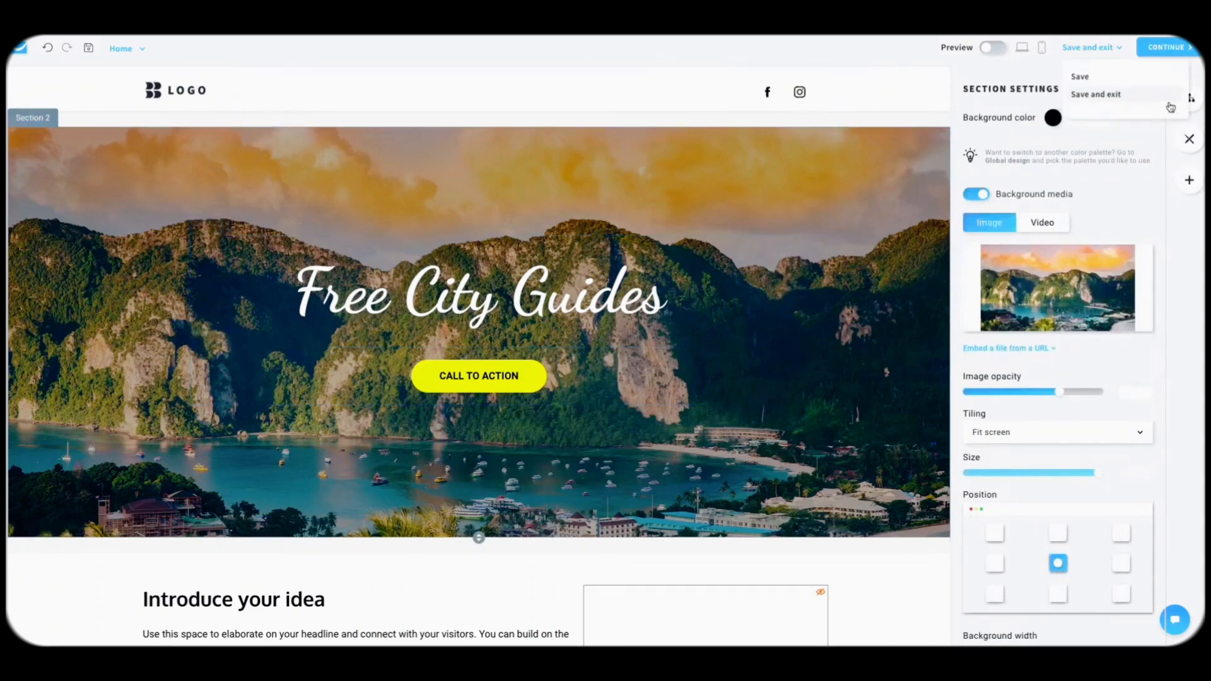
Step: Browse the Home, Not Found and Thank You pages, then open the Global design settings
left_click(1190, 100)
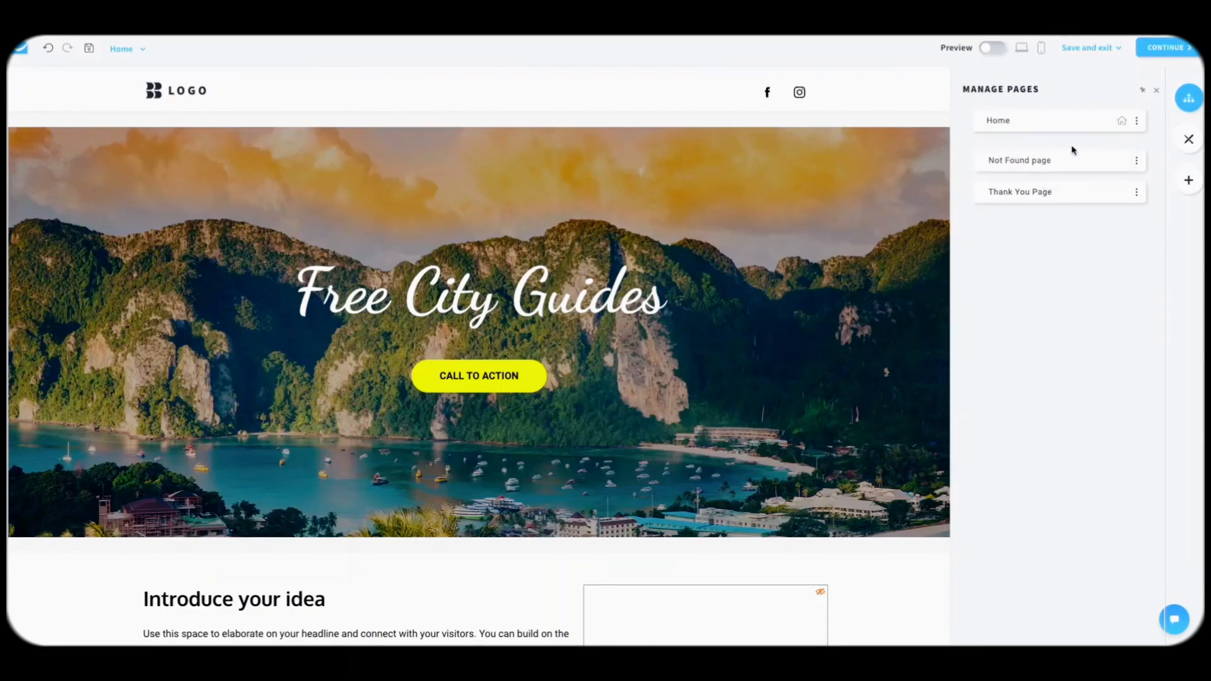
mouse_move(1139, 195)
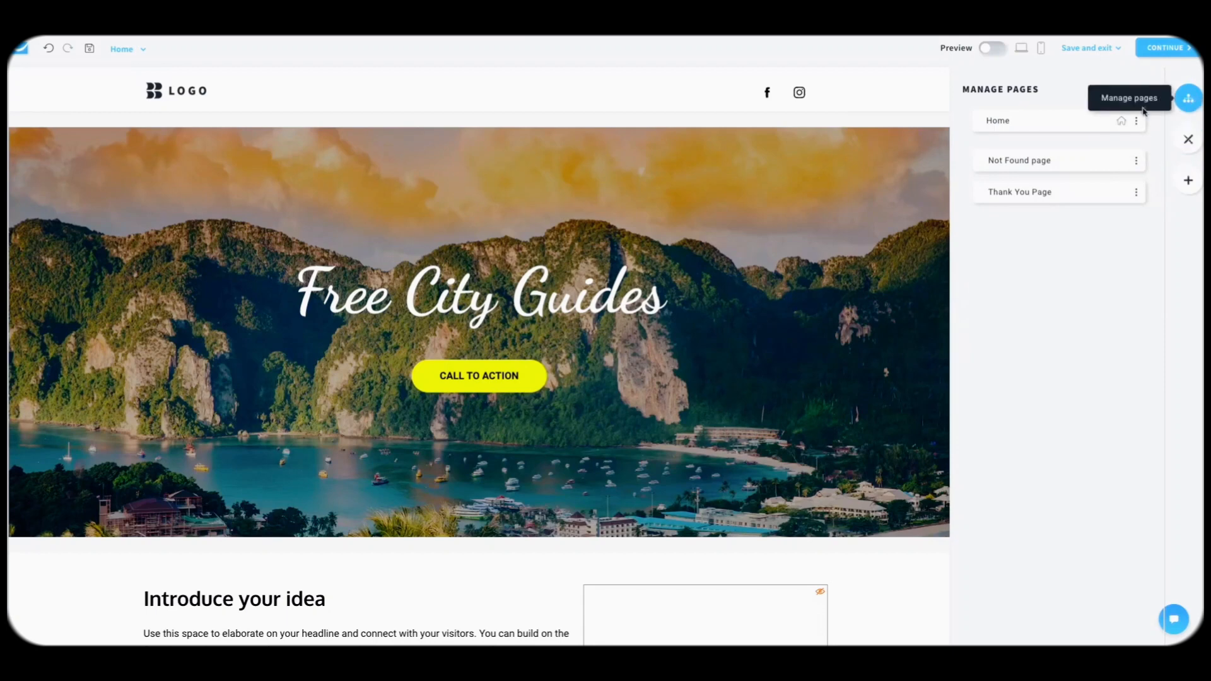
left_click(1047, 167)
left_click(1038, 193)
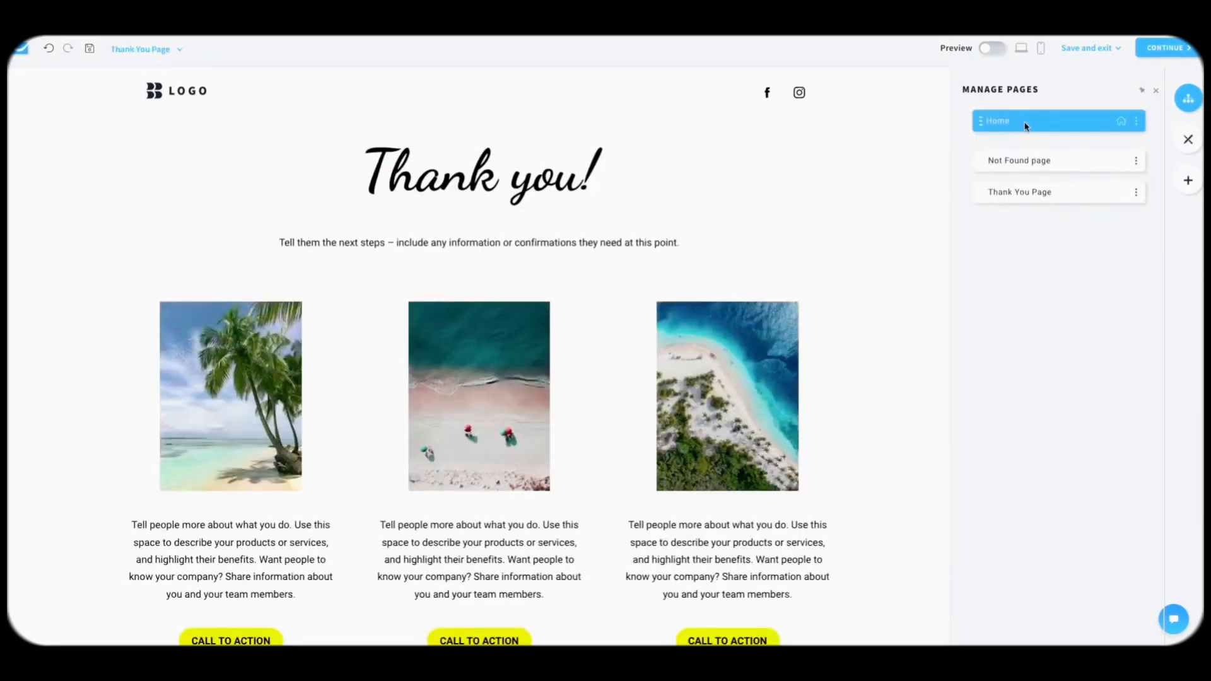
left_click(1026, 124)
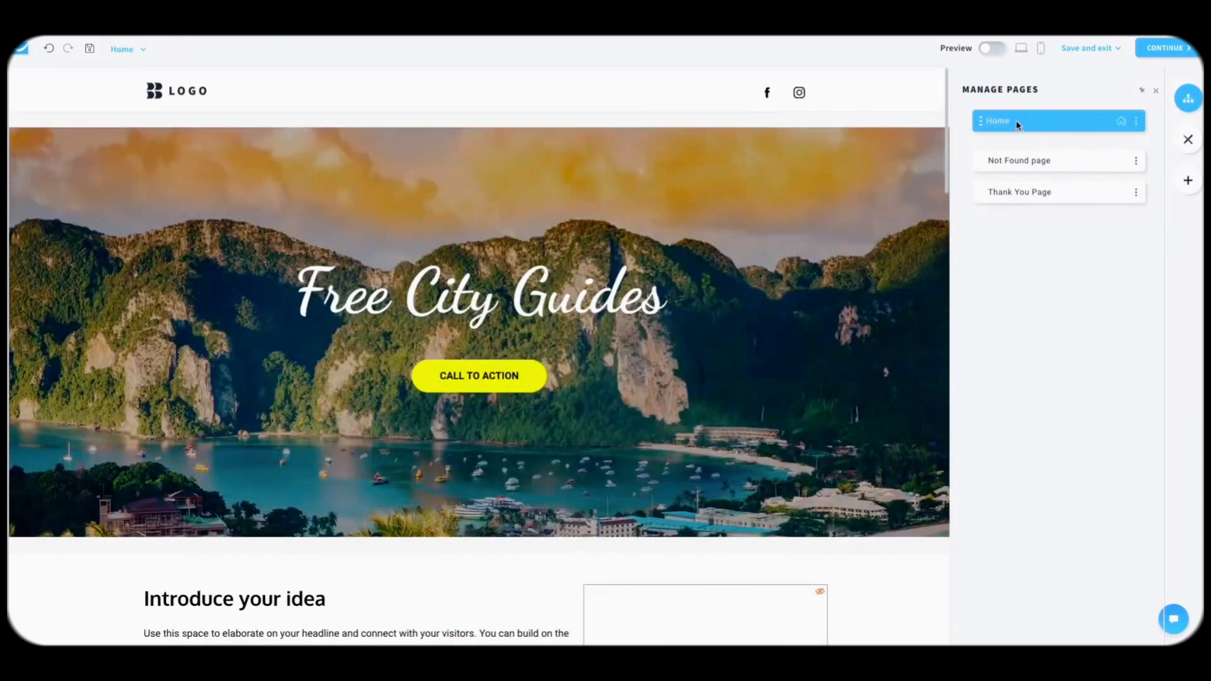
left_click(144, 51)
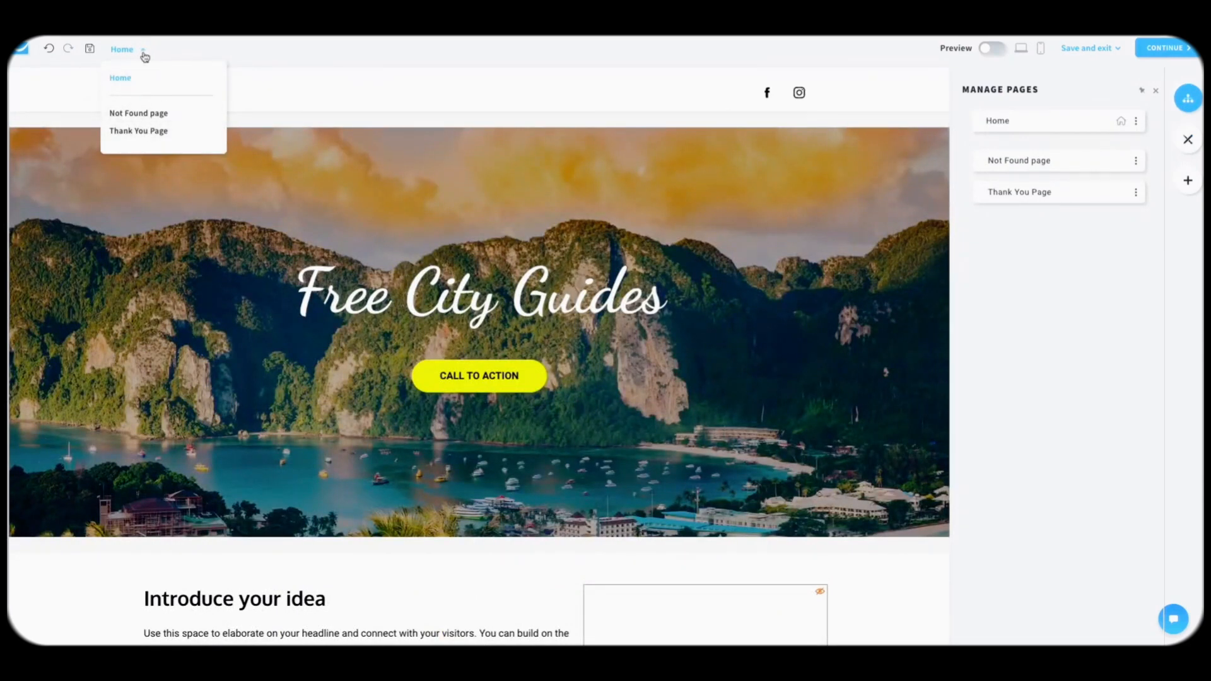
left_click(136, 53)
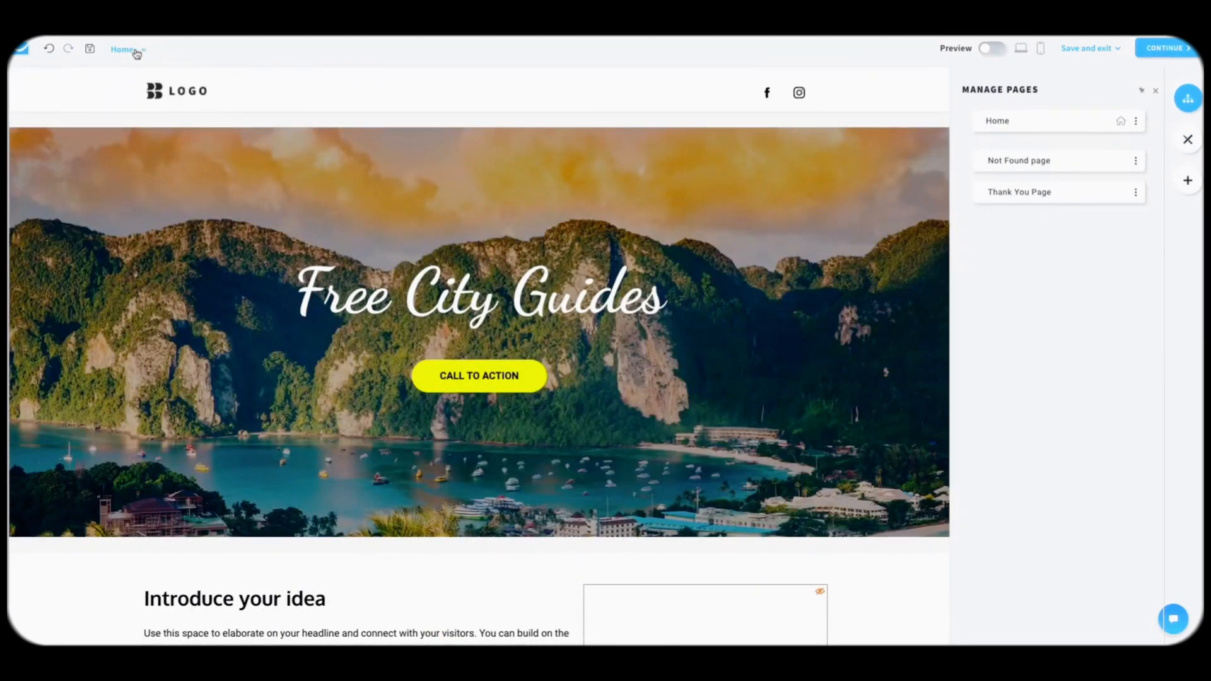
left_click(48, 55)
left_click(67, 50)
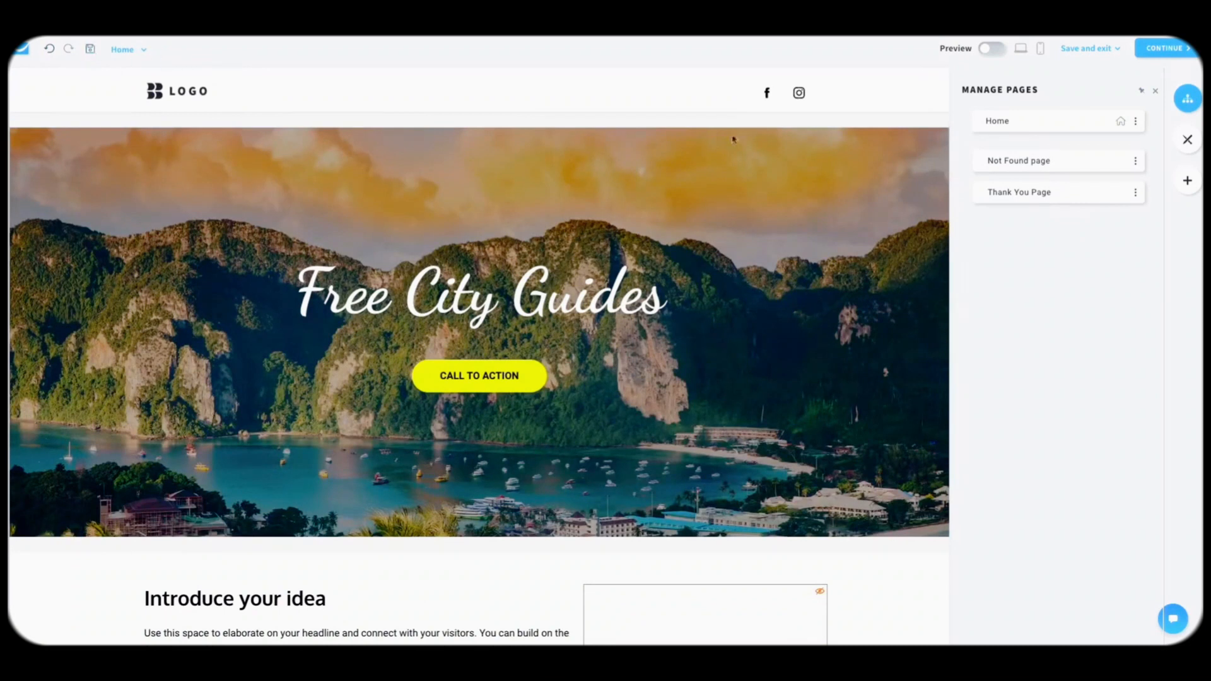
left_click(1189, 147)
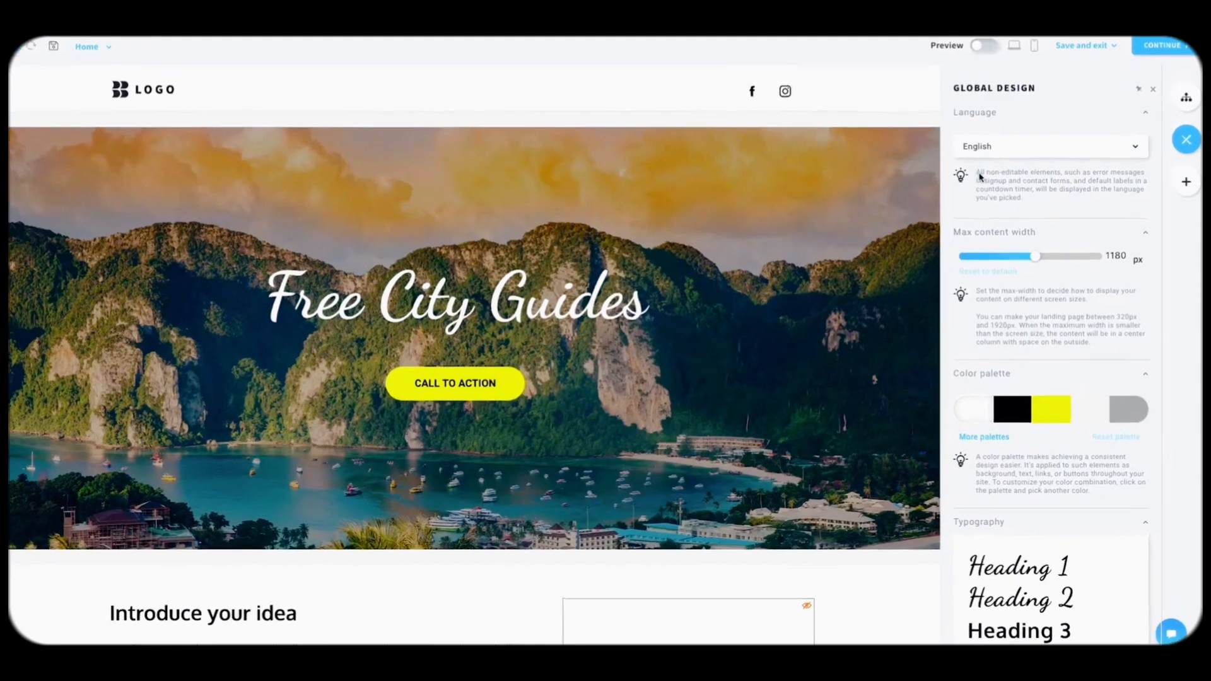
left_click_drag(984, 172, 1021, 176)
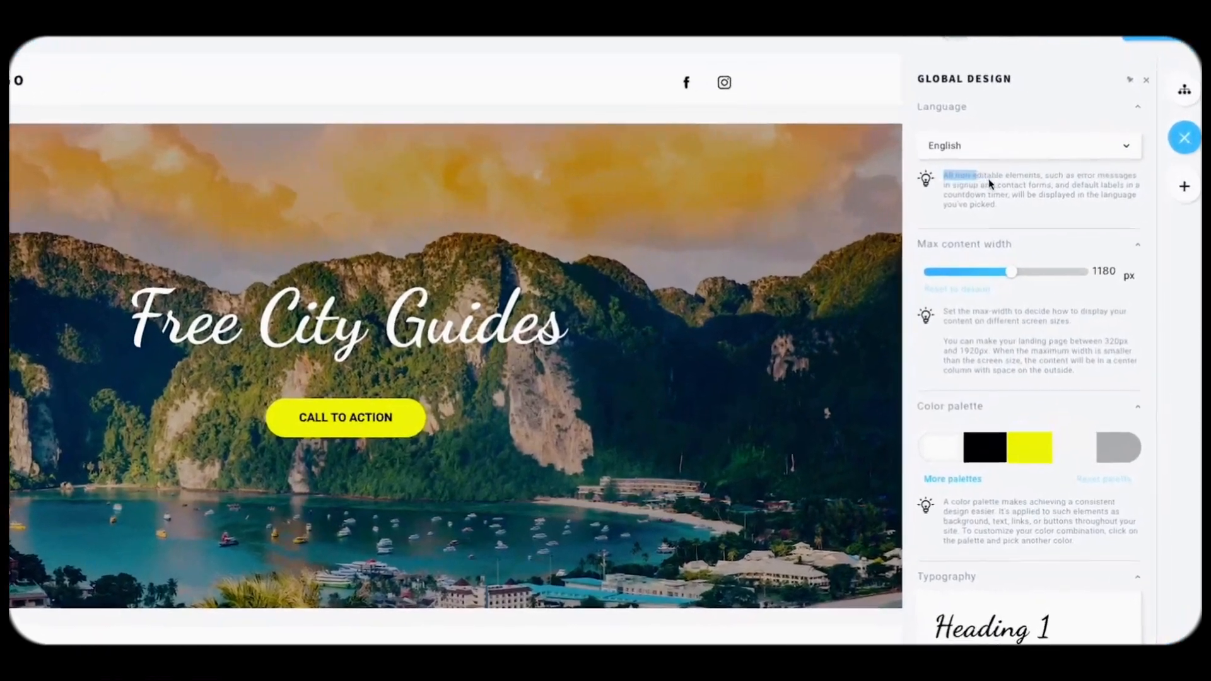
left_click(1008, 178)
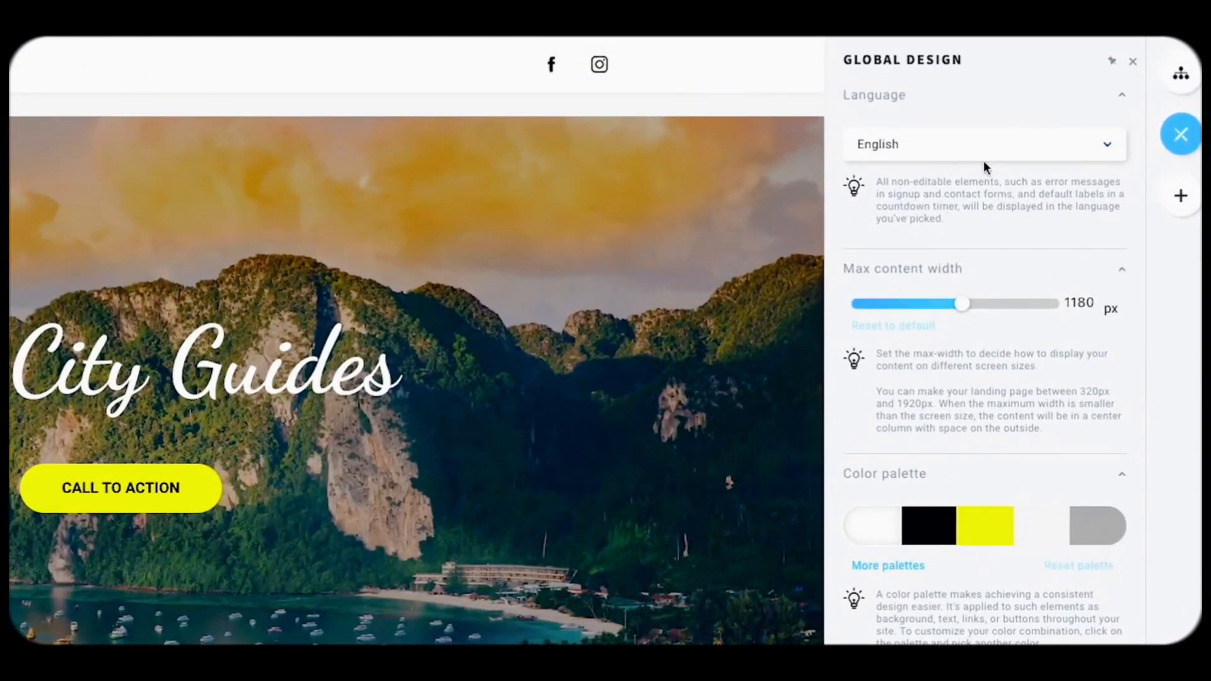
left_click(954, 152)
left_click(937, 148)
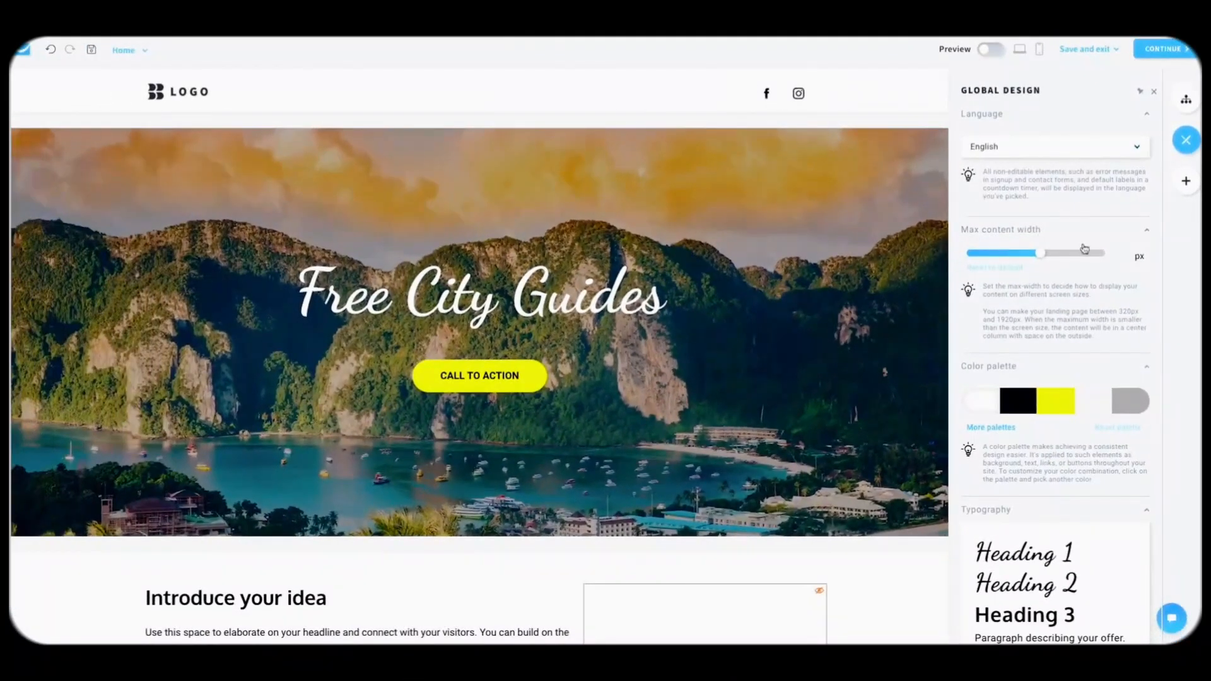
scroll(1085, 248, "down", 1)
left_click_drag(1049, 235, 1035, 236)
scroll(1009, 277, "down", 3)
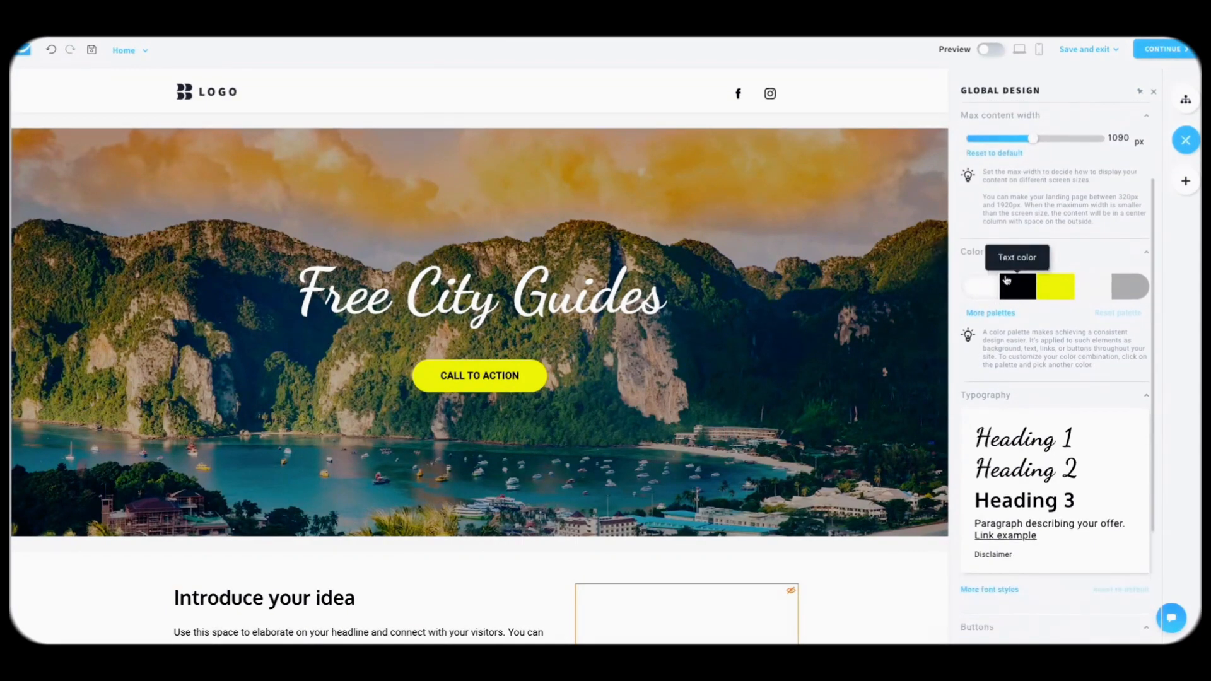
scroll(806, 354, "down", 8)
scroll(805, 354, "up", 9)
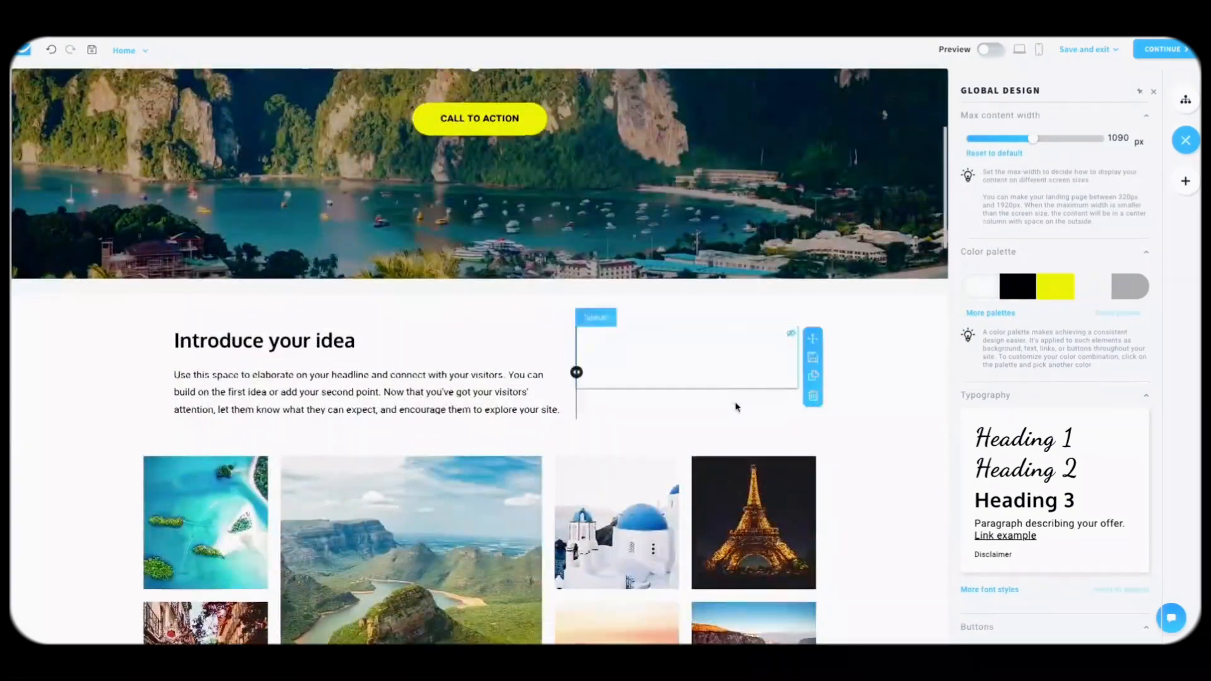
scroll(736, 407, "up", 5)
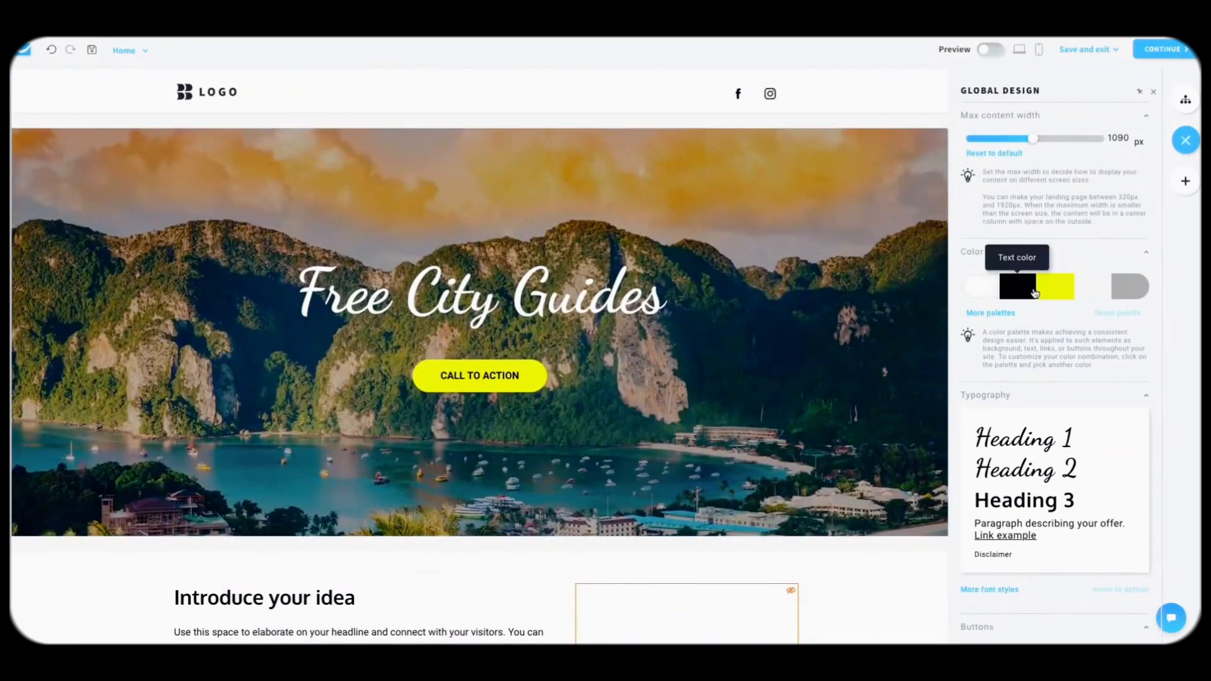
Step: Try a pink page background with adjusted opacity in the palette
left_click(977, 287)
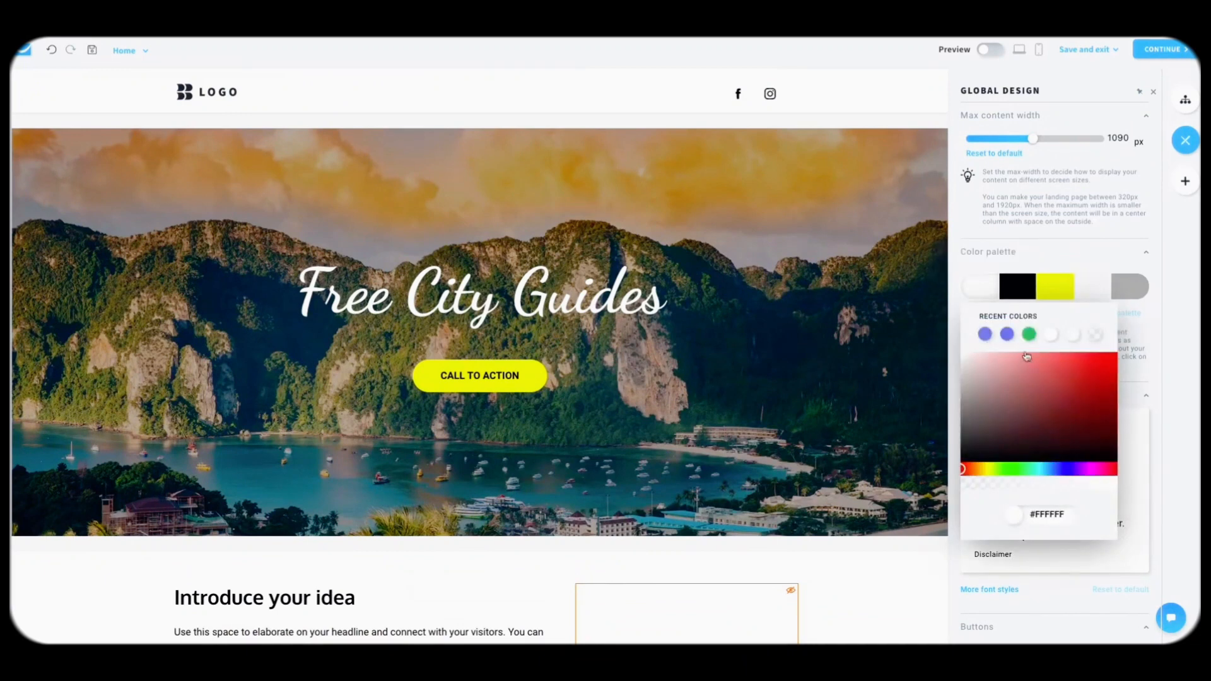
left_click_drag(1017, 406, 1019, 322)
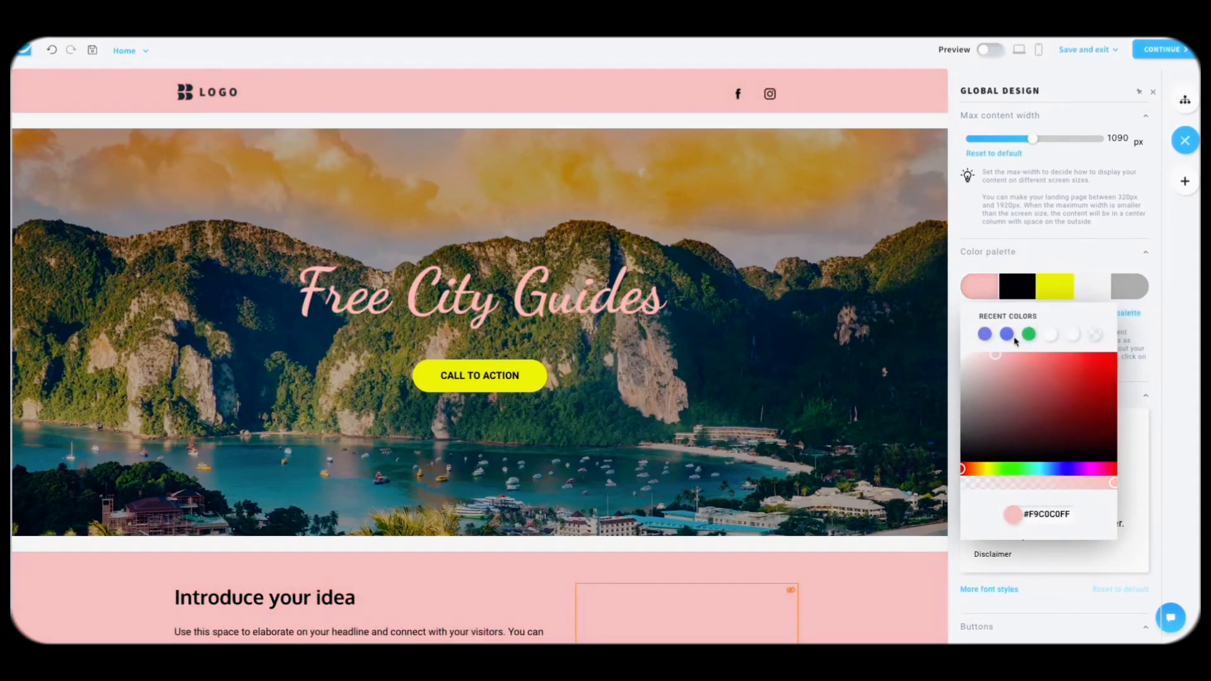
left_click(1036, 485)
left_click_drag(1035, 484, 1075, 485)
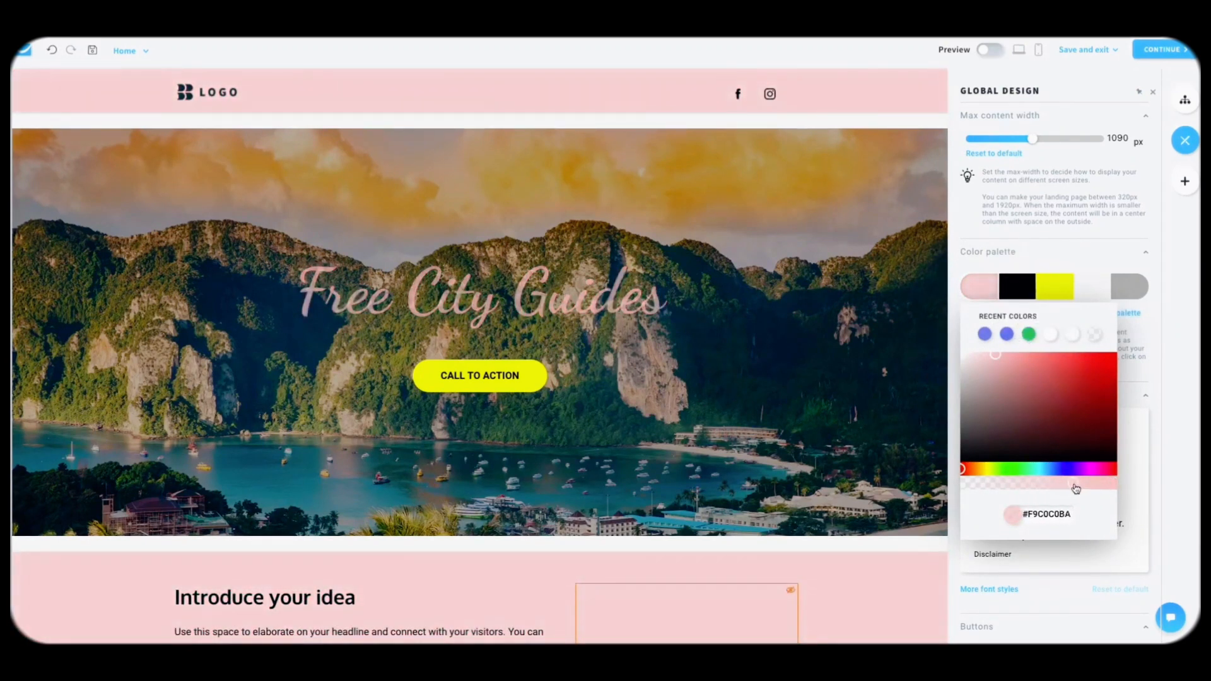
left_click(1191, 386)
scroll(807, 396, "down", 12)
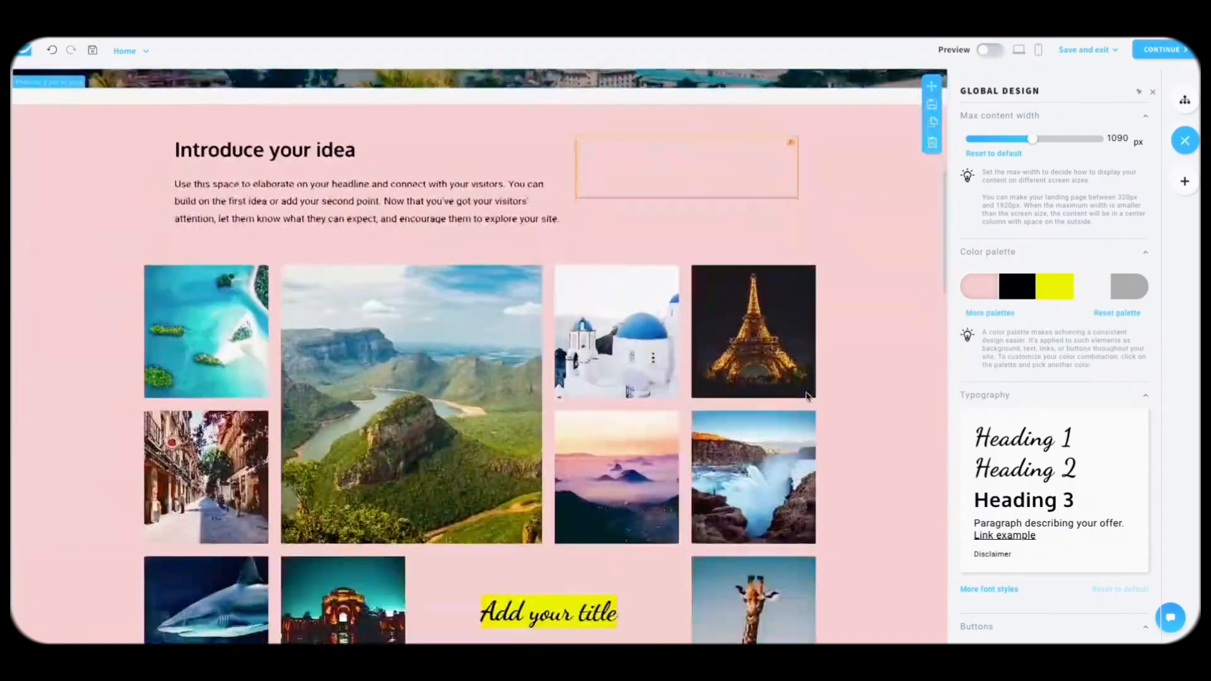
scroll(805, 397, "down", 5)
scroll(803, 397, "up", 20)
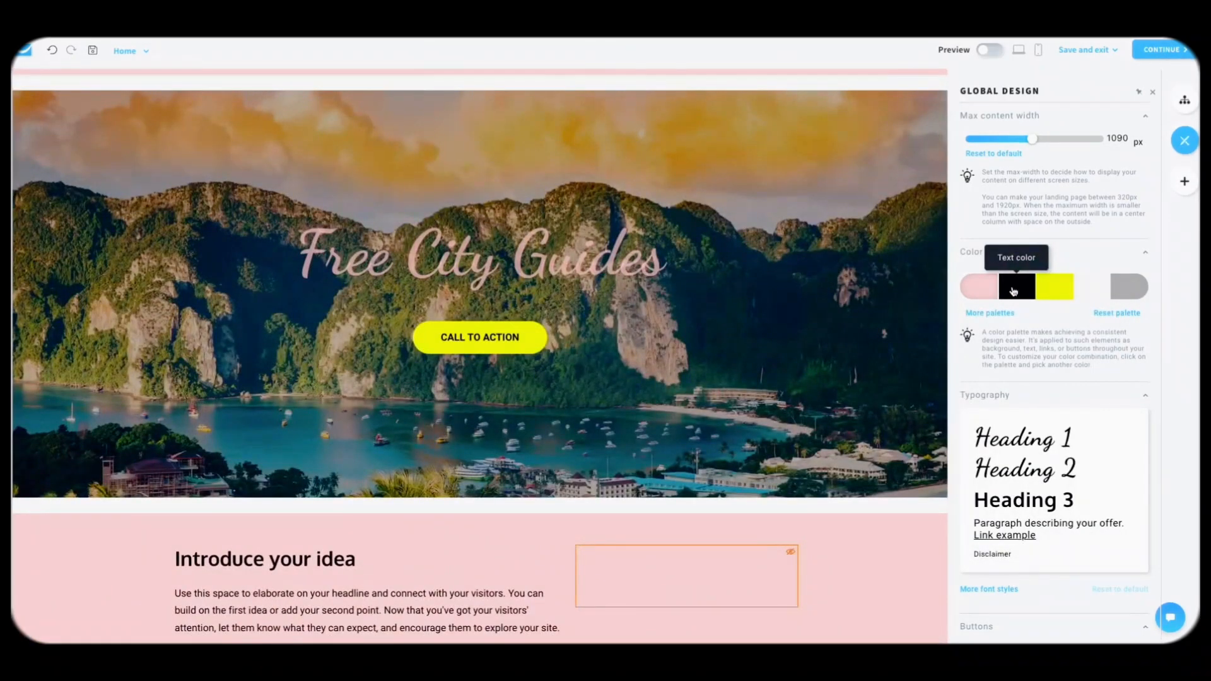
scroll(750, 386, "down", 3)
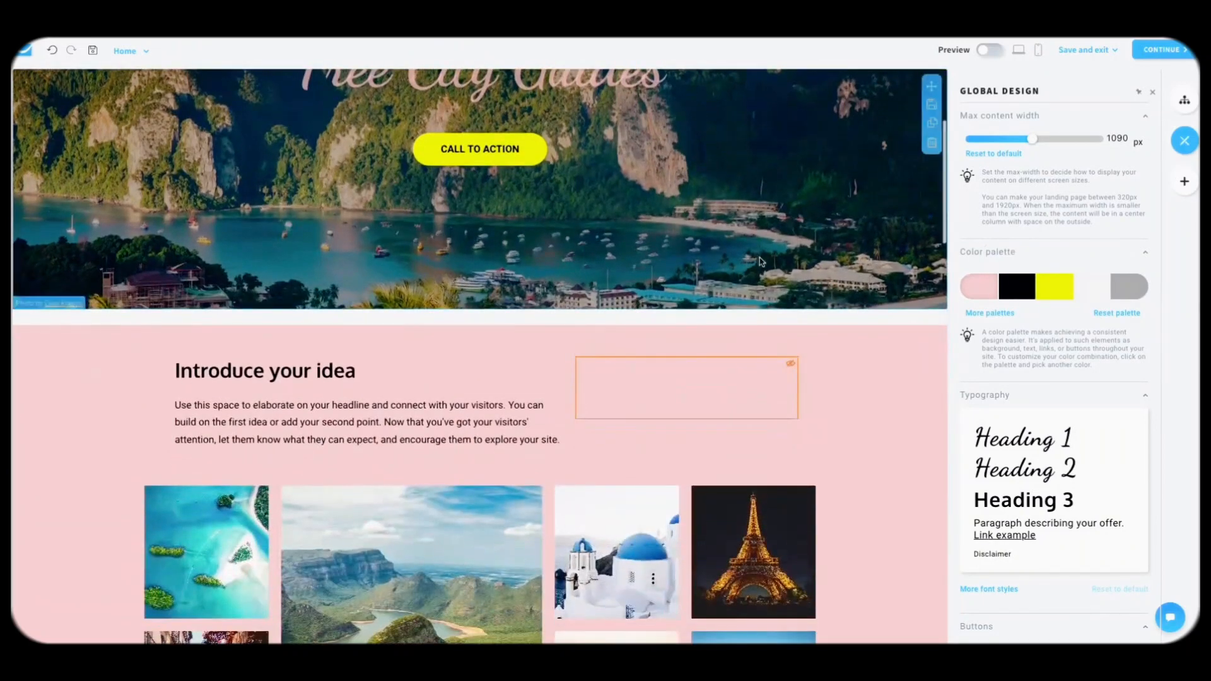
Step: Test red, green and grey-green text colours, then undo everything back to white background and black text
left_click(1023, 295)
left_click(1088, 370)
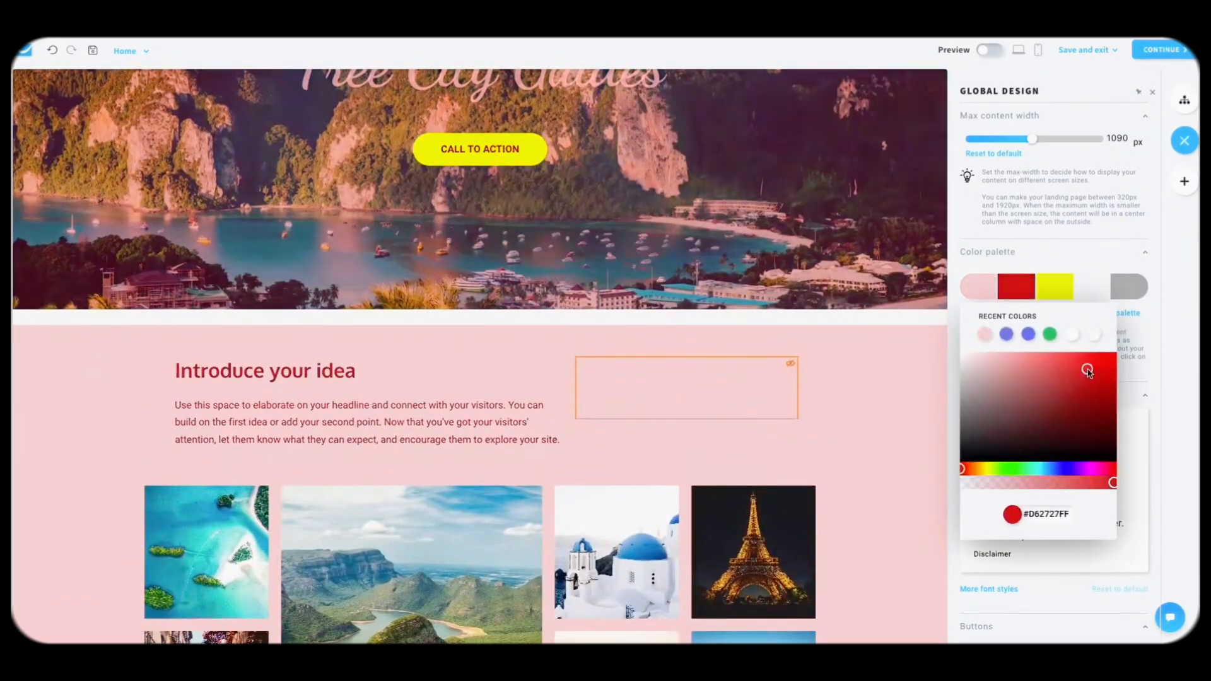
left_click_drag(1083, 381, 1095, 366)
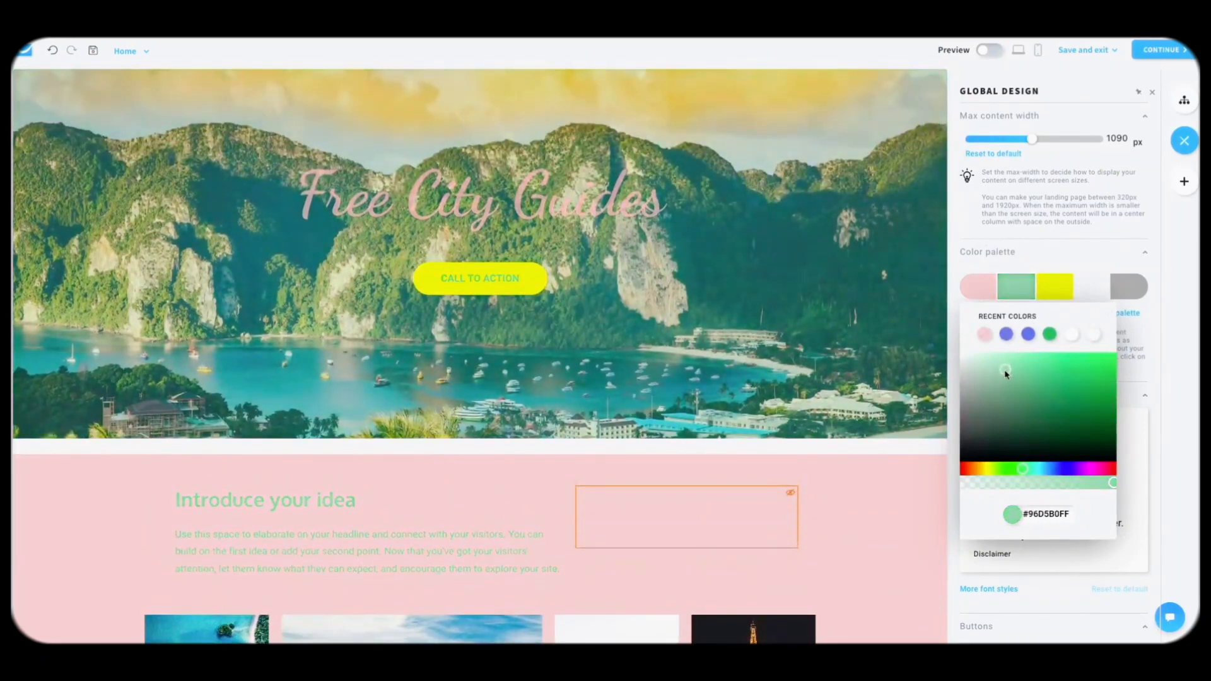
left_click(982, 408)
left_click(1084, 265)
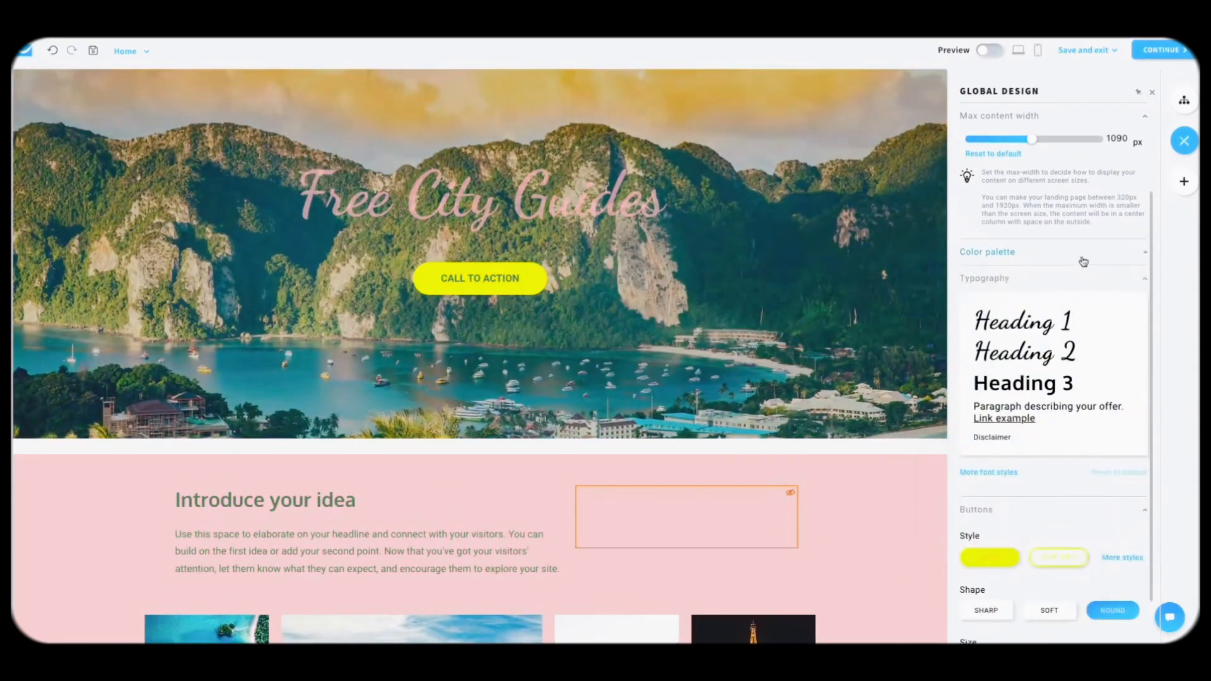
left_click(54, 51)
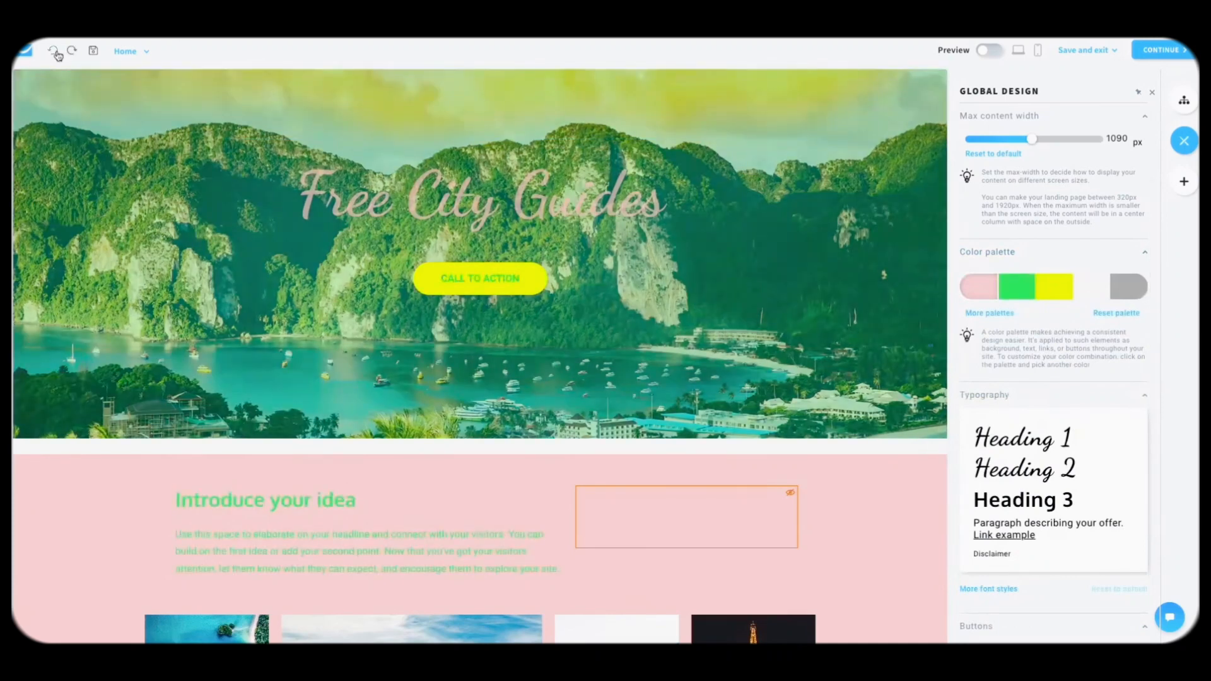
left_click(53, 51)
left_click(54, 52)
left_click(54, 52)
left_click(55, 52)
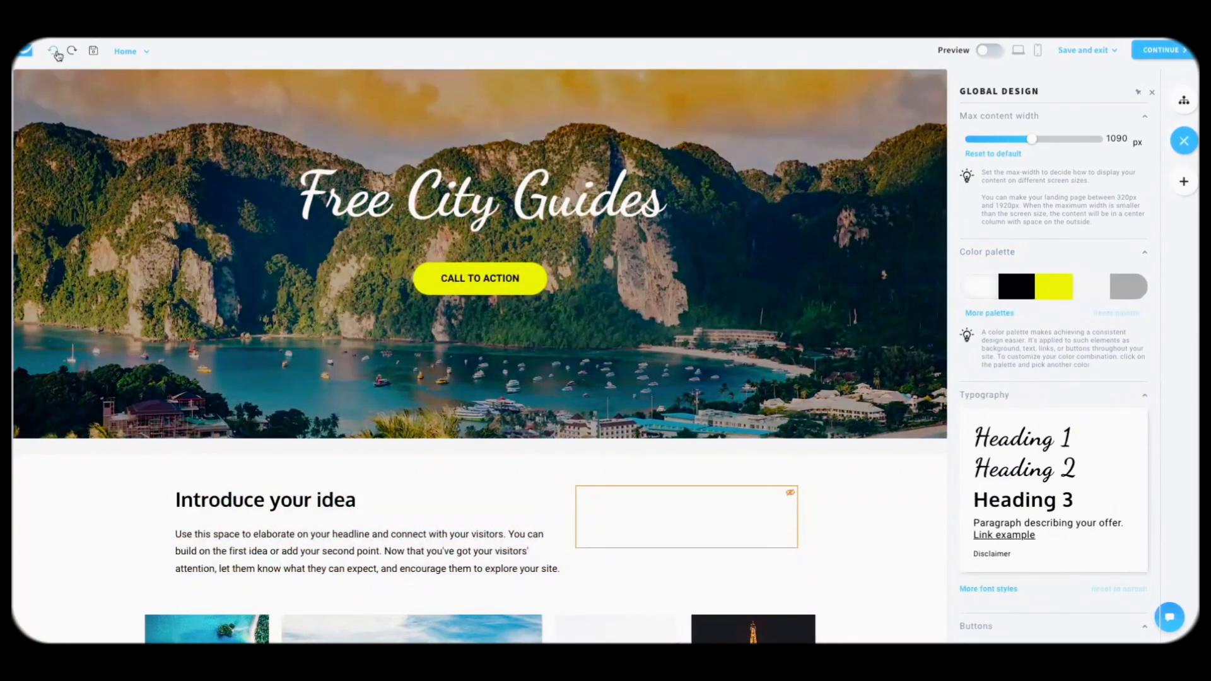
Step: Compare outlined, filled and square button styles, keeping filled rounded buttons
scroll(1055, 292, "down", 2)
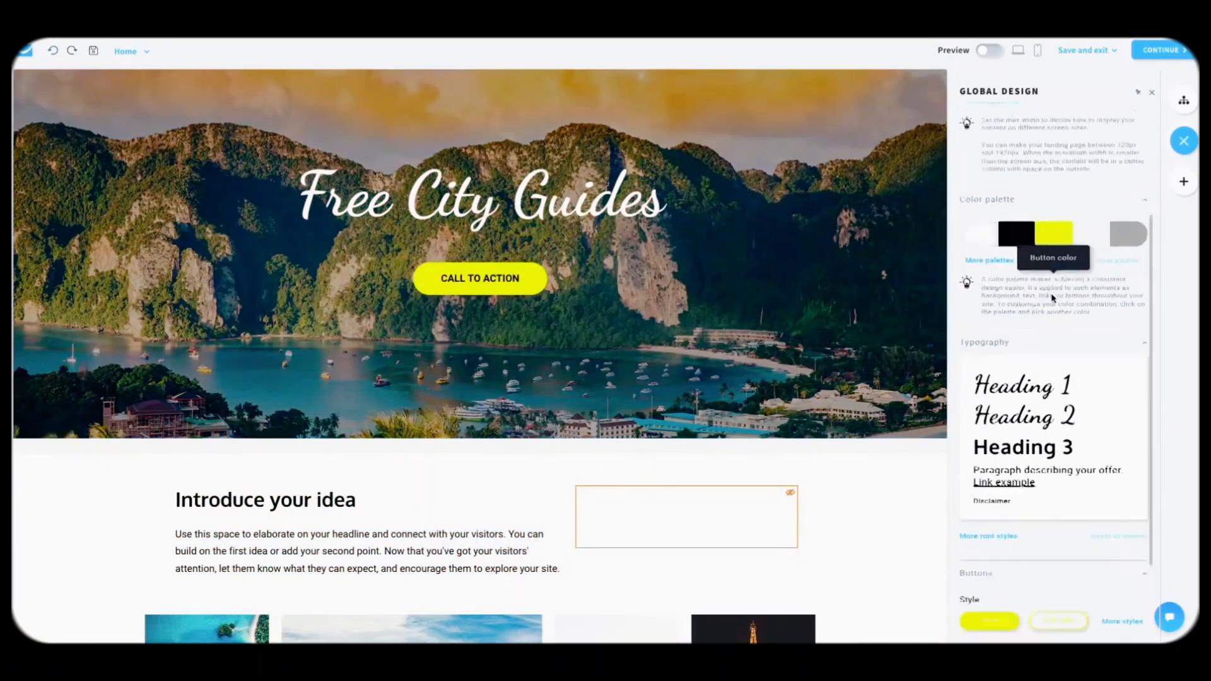
scroll(1024, 326, "down", 2)
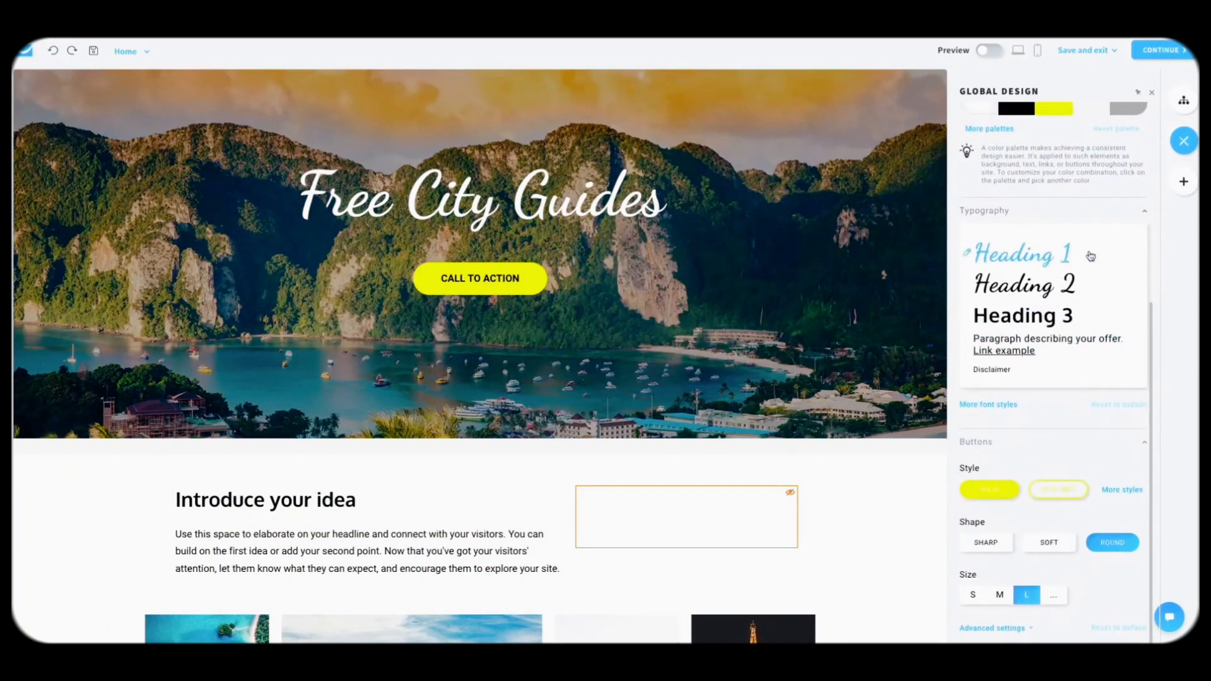
left_click(1054, 497)
left_click(991, 492)
left_click(1057, 499)
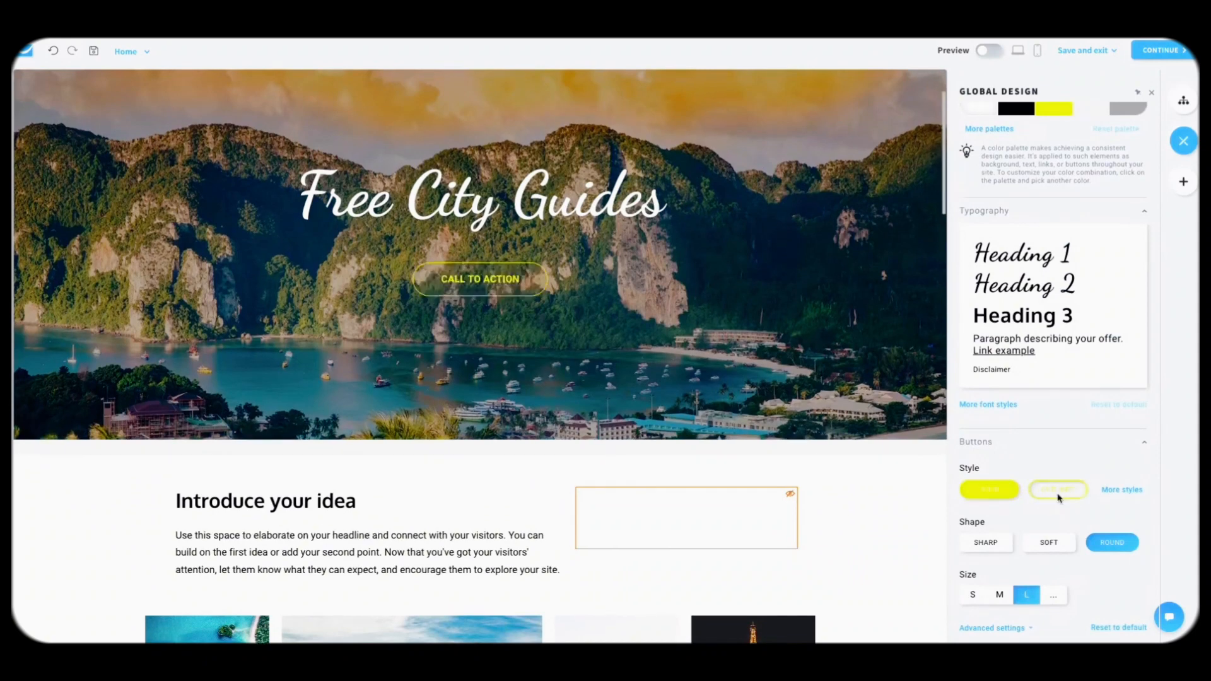
left_click(993, 488)
left_click(1115, 492)
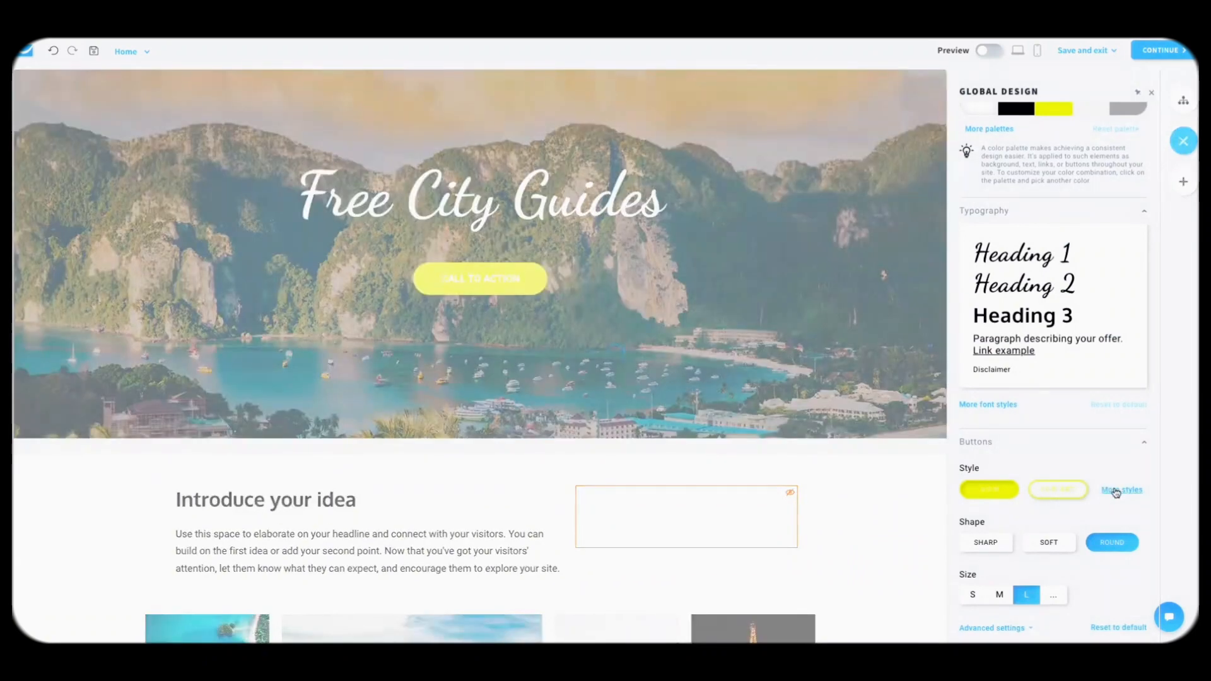
scroll(644, 305, "down", 1)
scroll(656, 299, "up", 1)
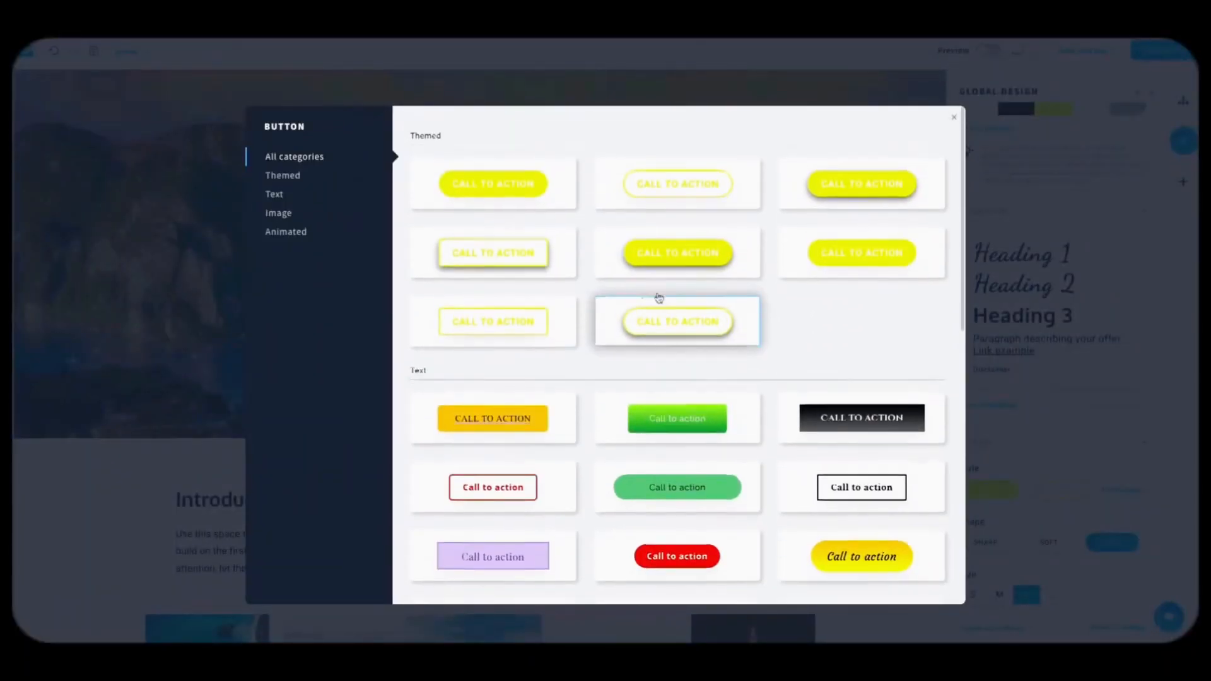
left_click(1041, 260)
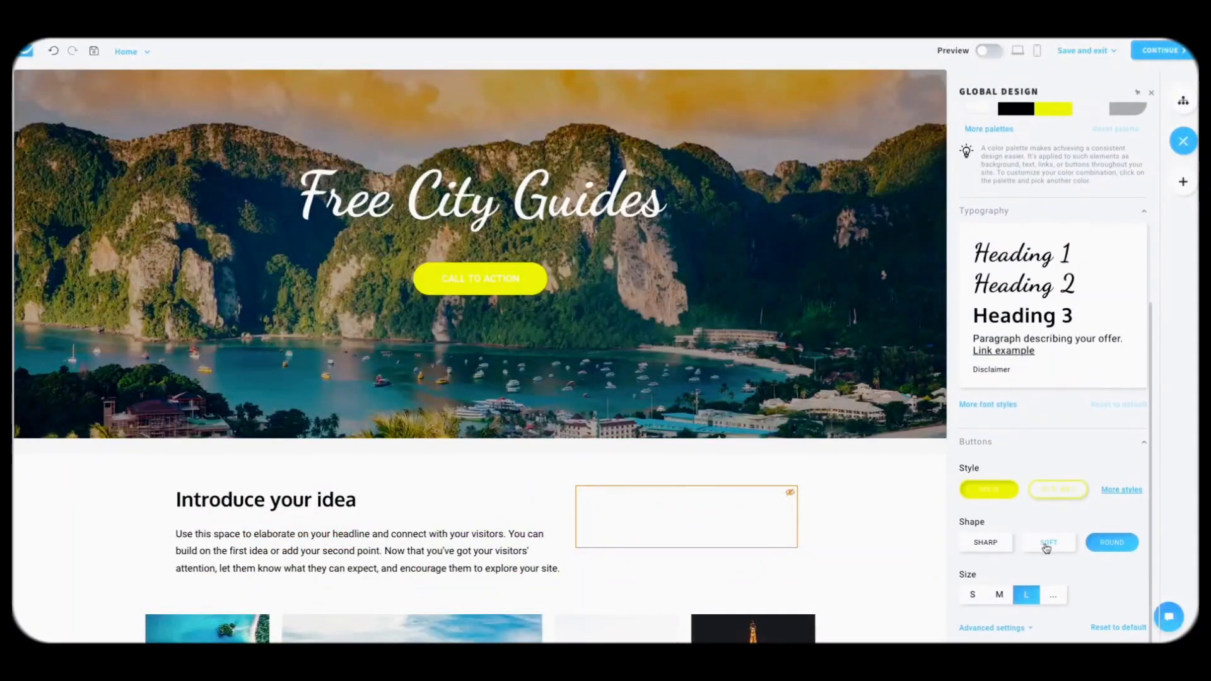
left_click(987, 543)
left_click(1112, 542)
Step: Set the button font colour to black #000000FF in advanced button settings
left_click(1002, 628)
scroll(1010, 508, "down", 1)
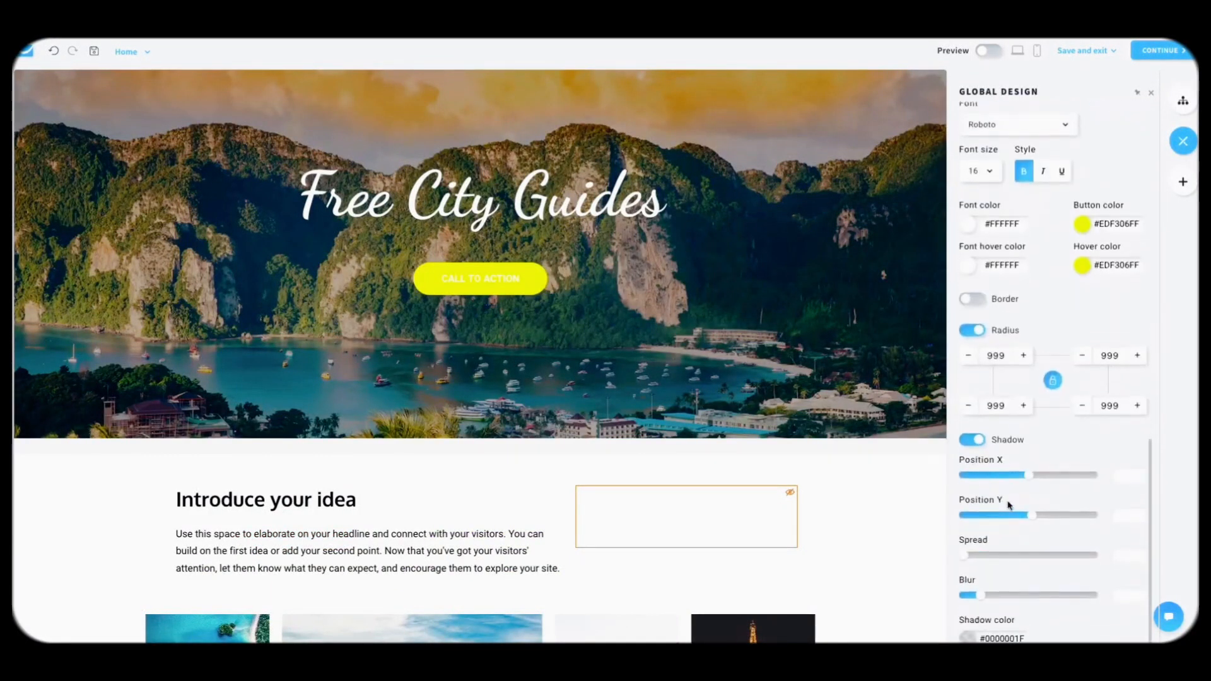
scroll(1010, 507, "up", 1)
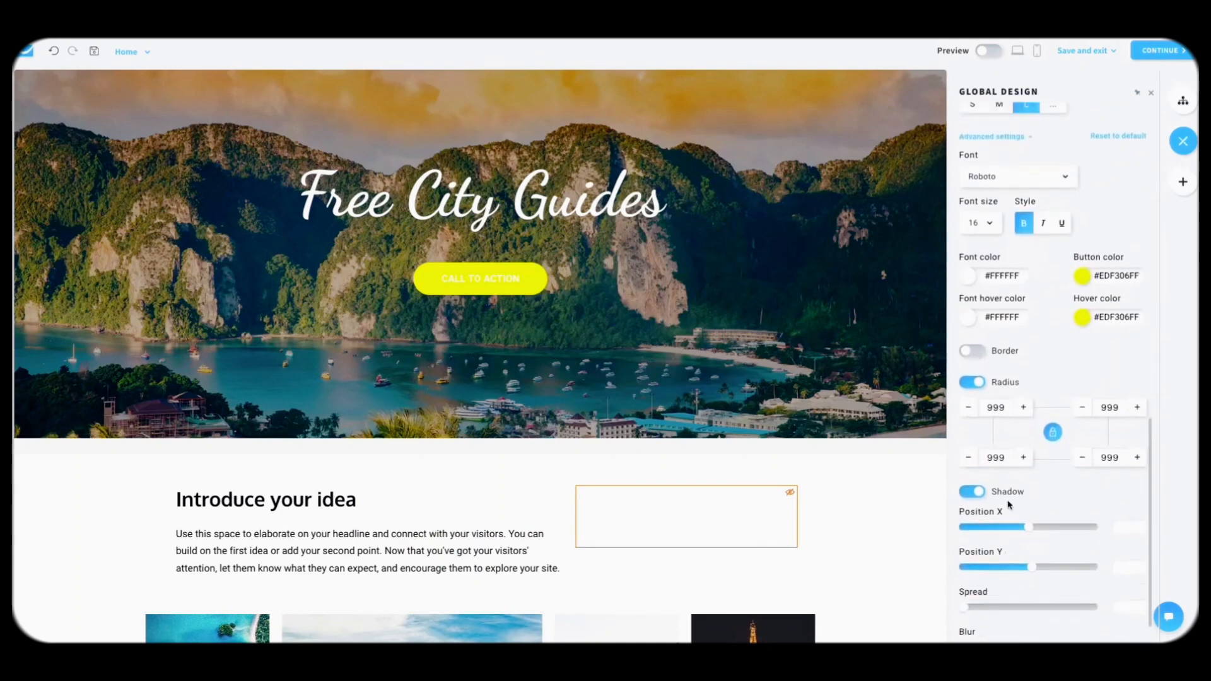
left_click(970, 279)
left_click(1011, 343)
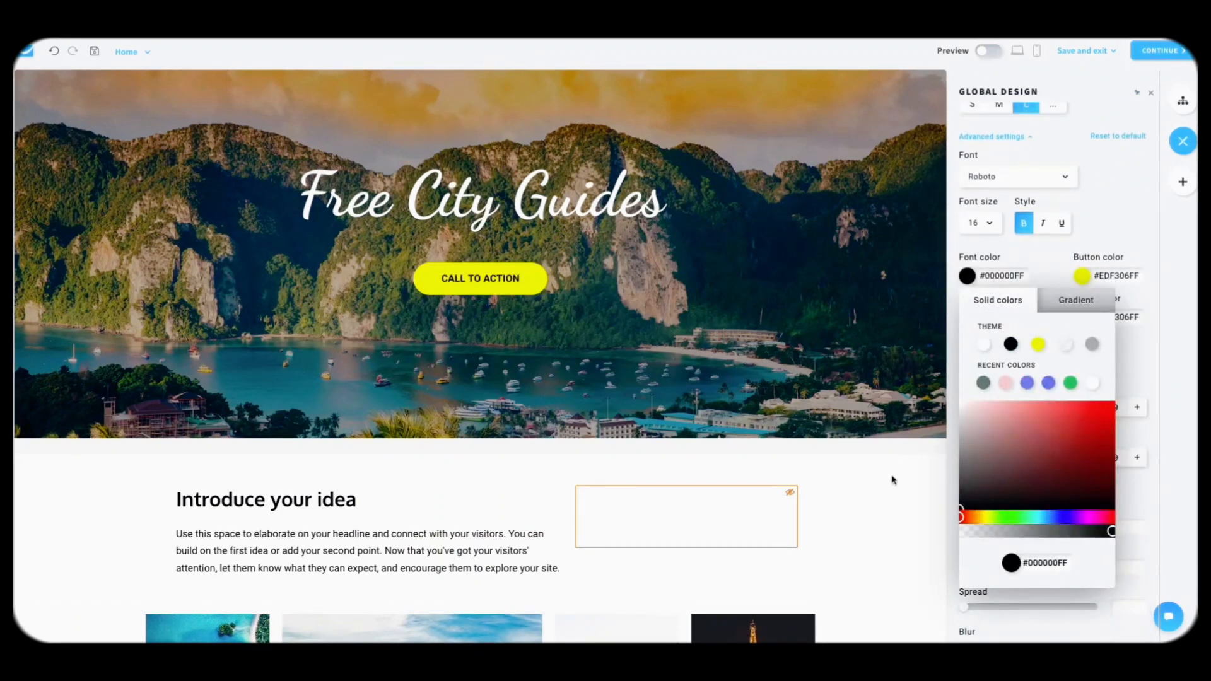
left_click(891, 481)
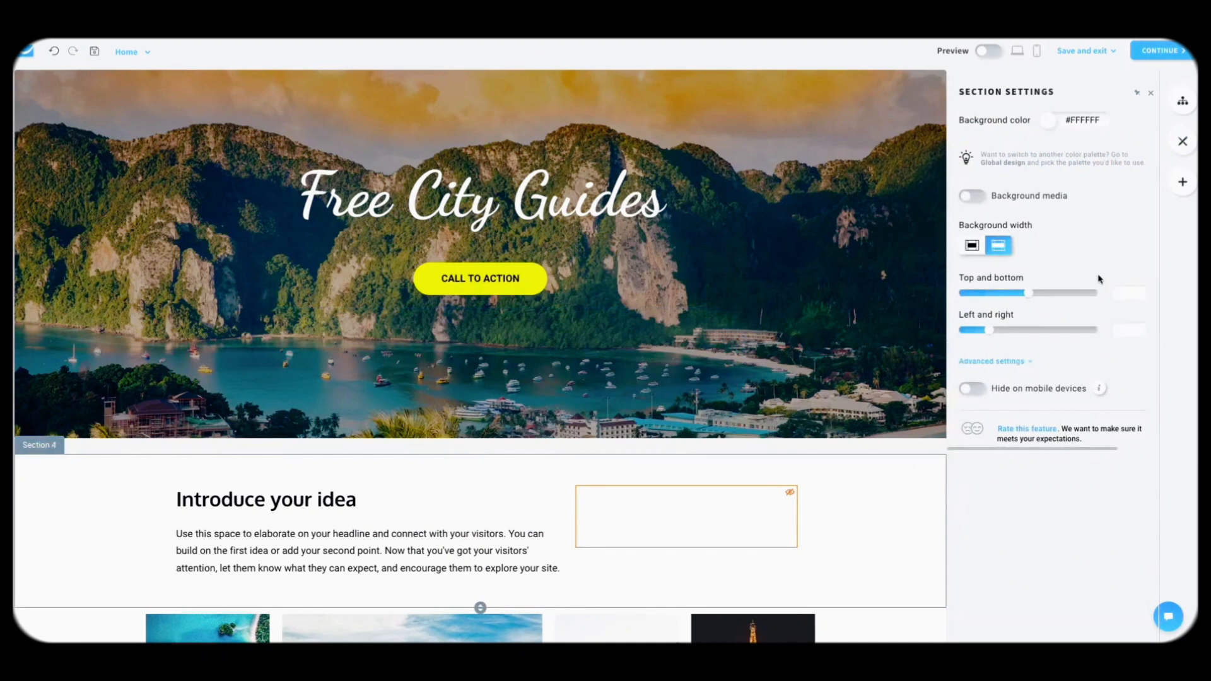
left_click(1182, 141)
scroll(1041, 326, "down", 10)
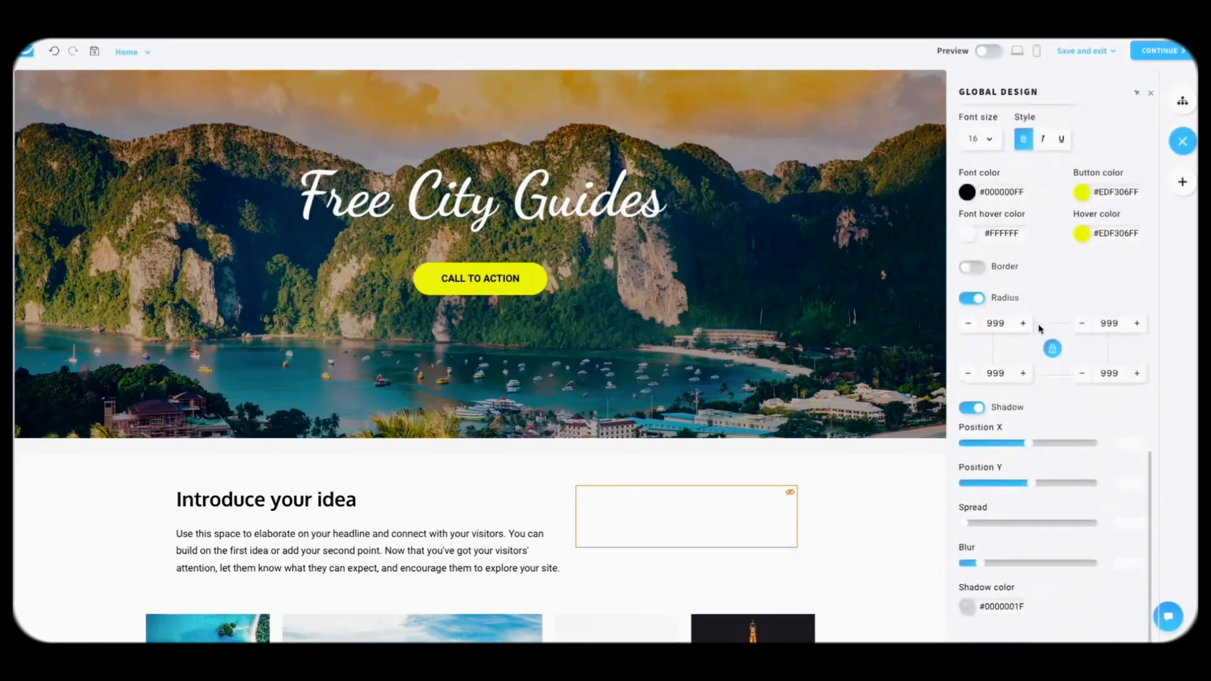
scroll(1040, 328, "up", 8)
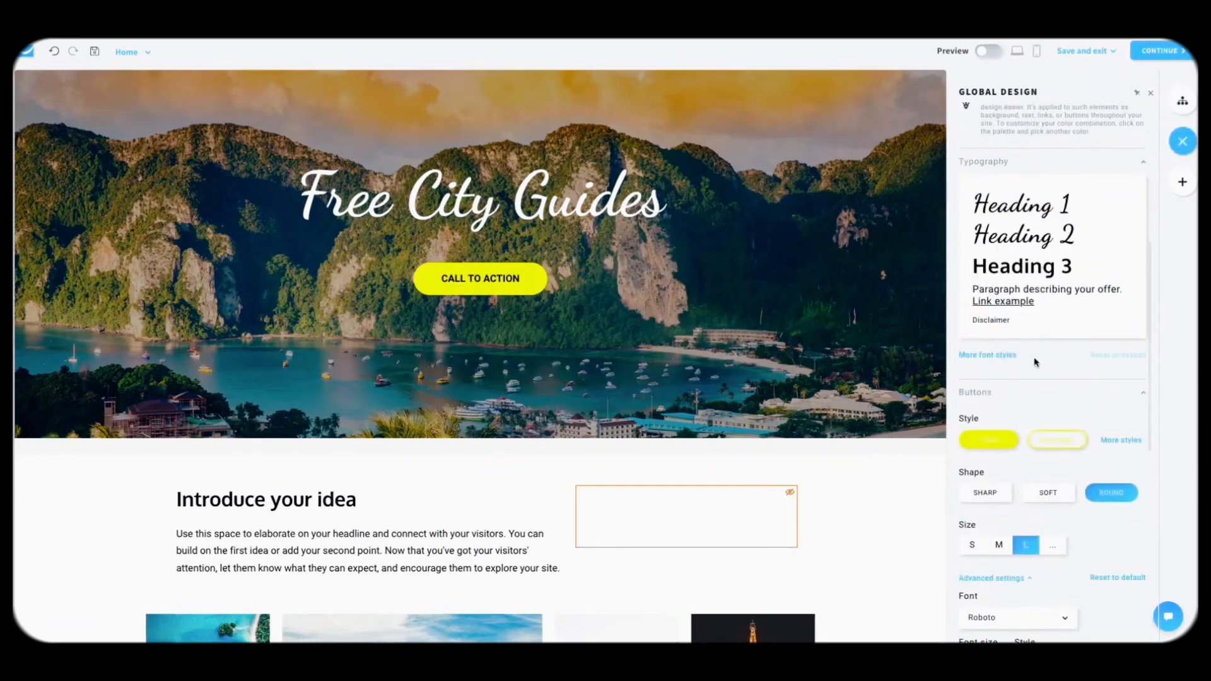
scroll(1035, 362, "up", 6)
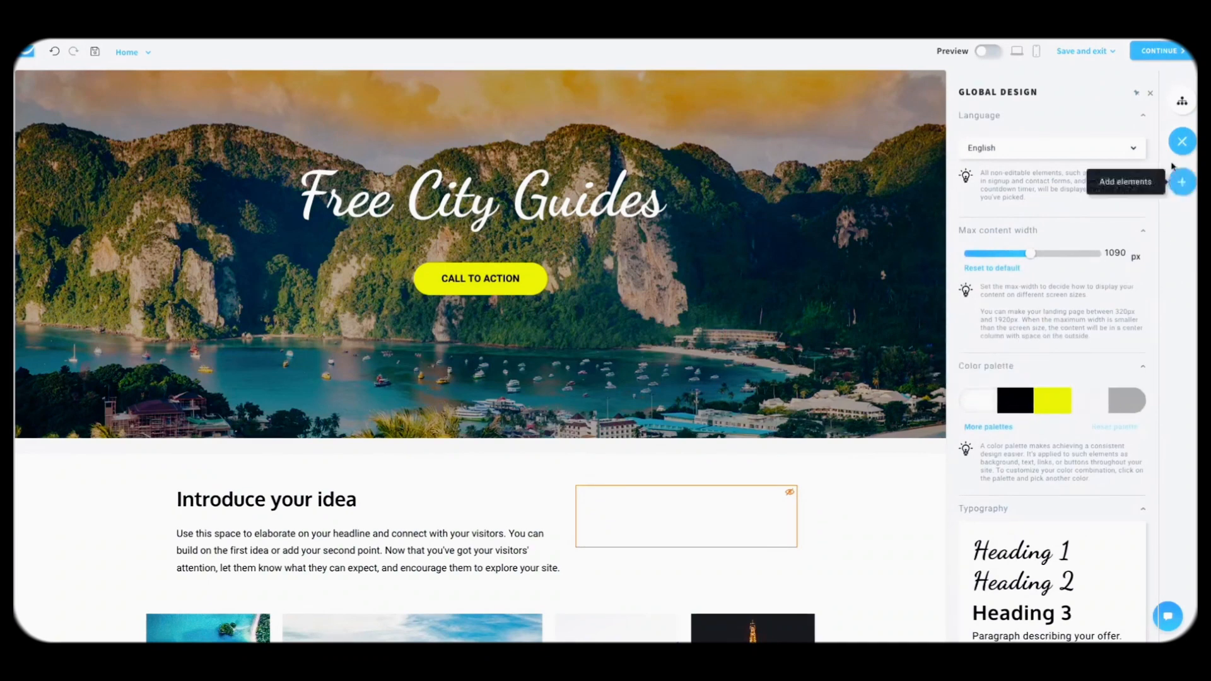
Step: Insert an 'Add your title' headline section at the top of the page
left_click(1183, 183)
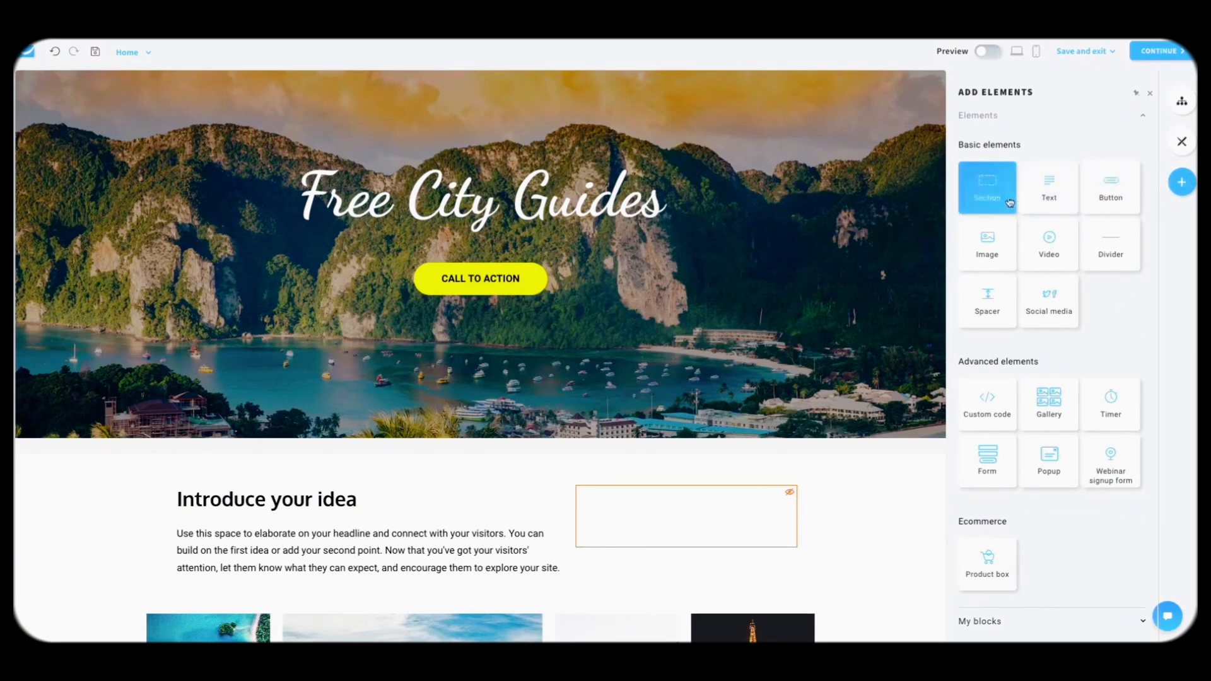
left_click_drag(1000, 197, 733, 181)
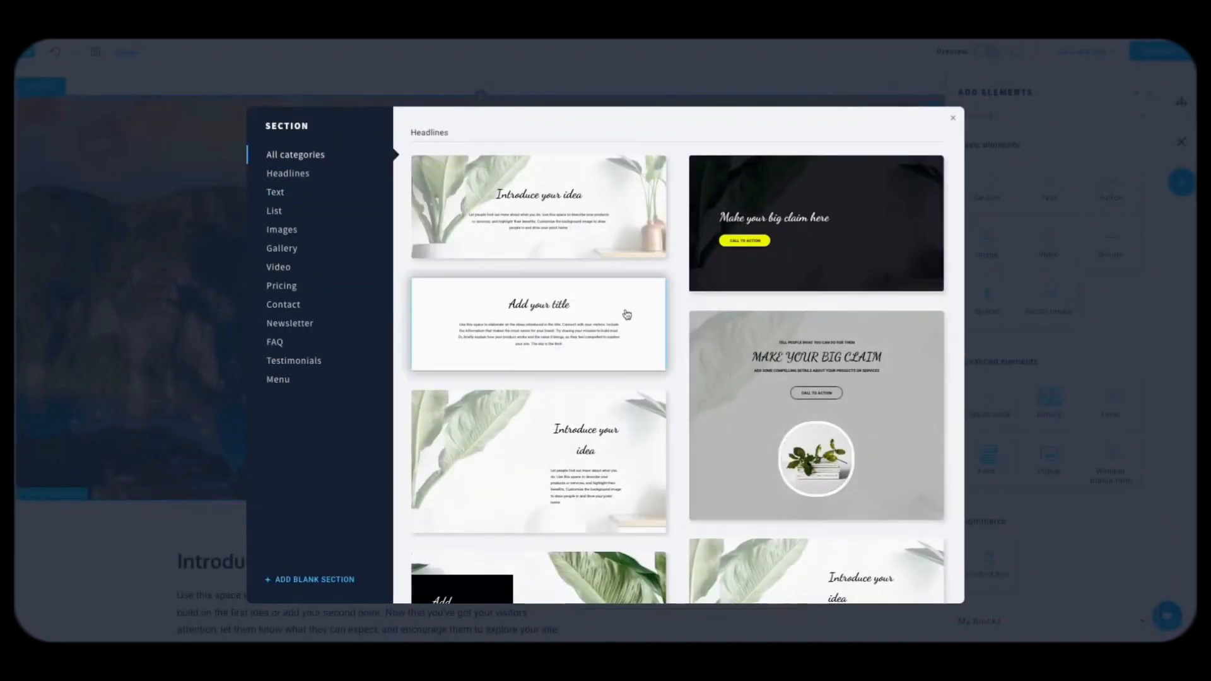
scroll(565, 342, "down", 3)
scroll(565, 343, "down", 3)
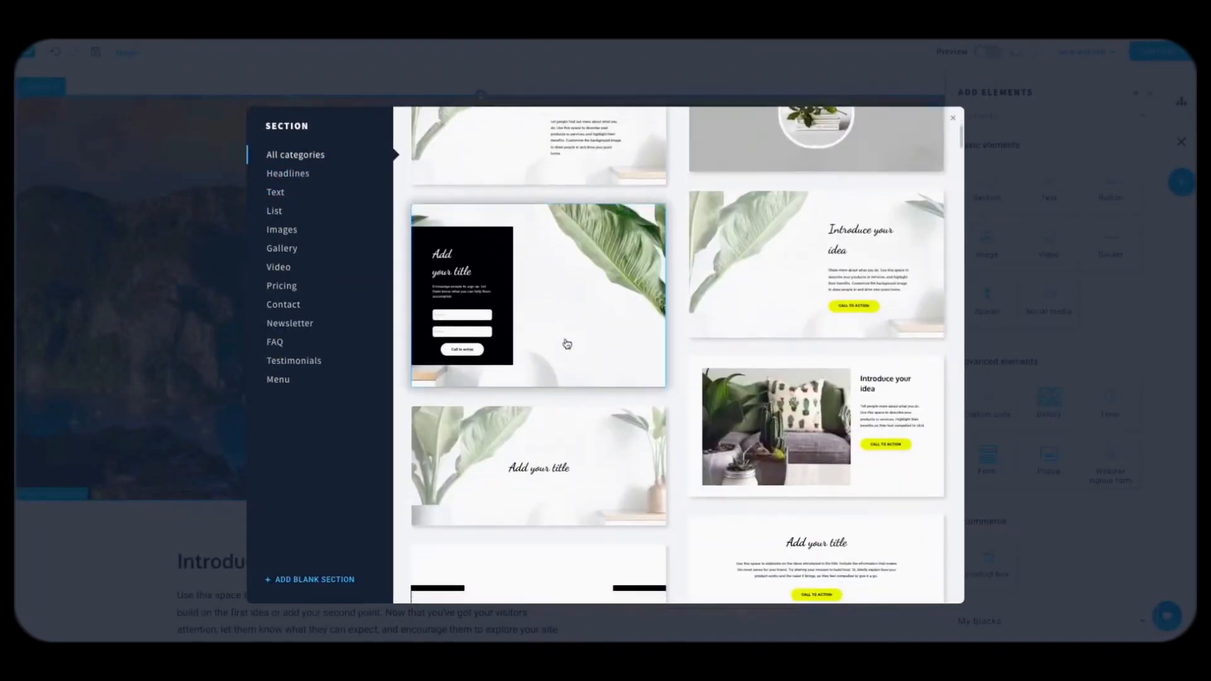
scroll(565, 342, "up", 6)
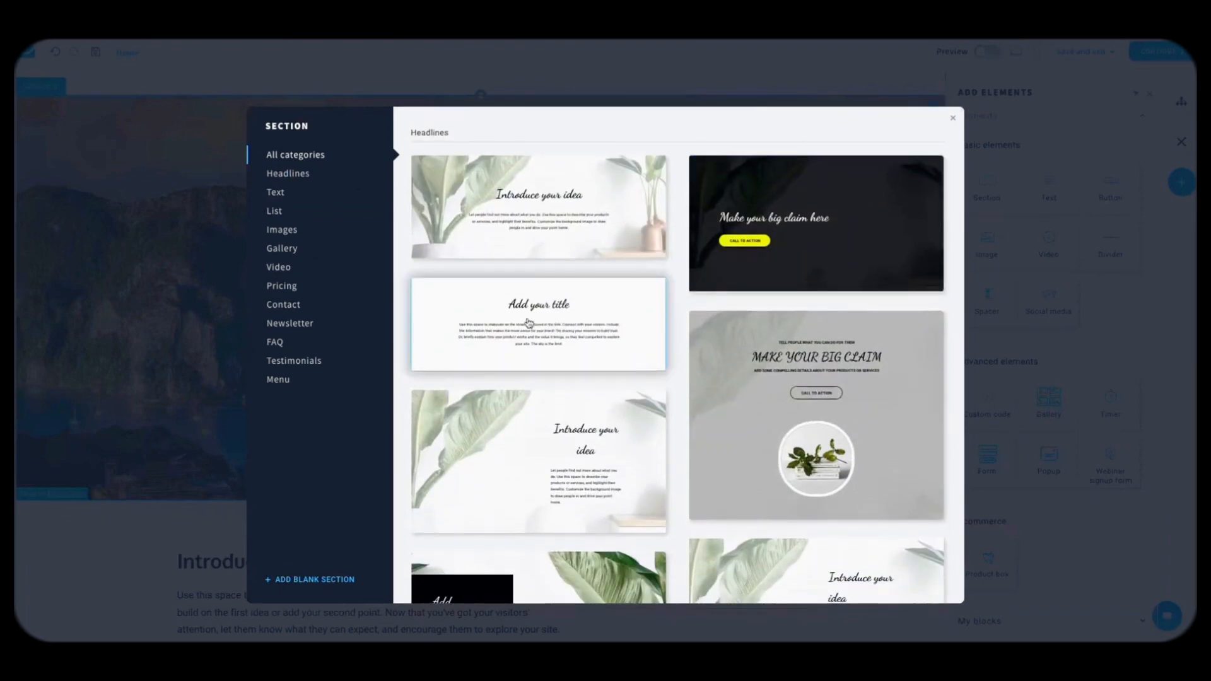
left_click(660, 288)
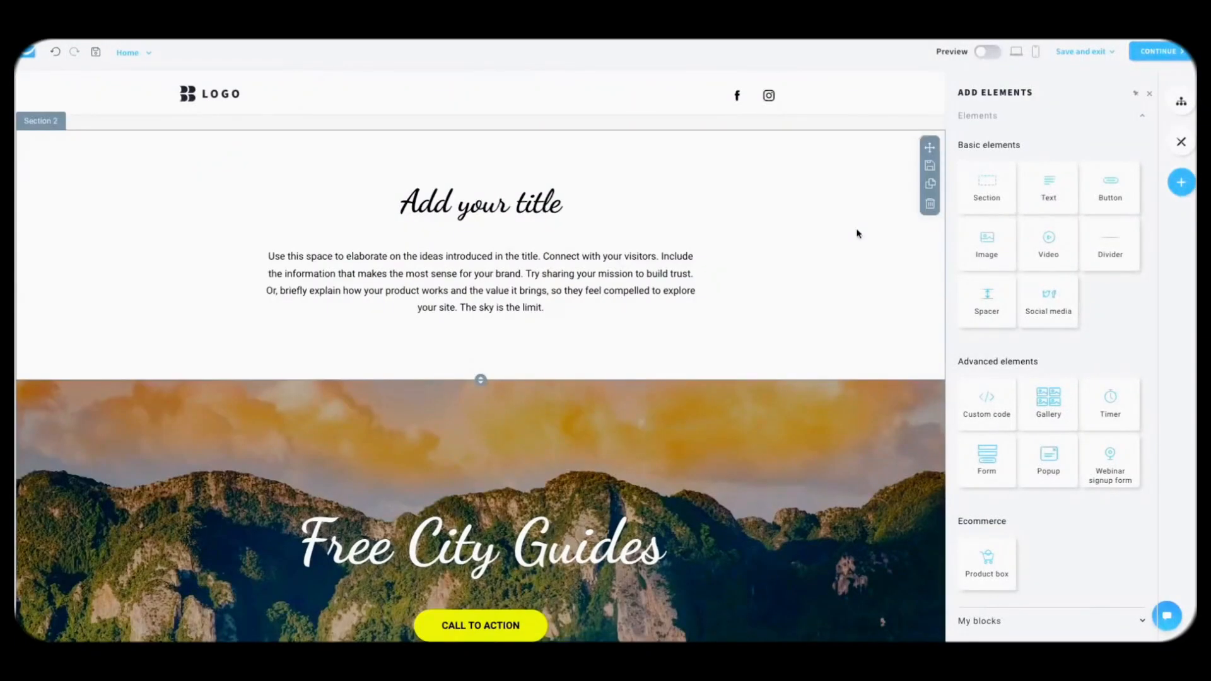
Step: Reduce the section's top and bottom padding, reverting a trial Heading 1 paragraph type
left_click(900, 269)
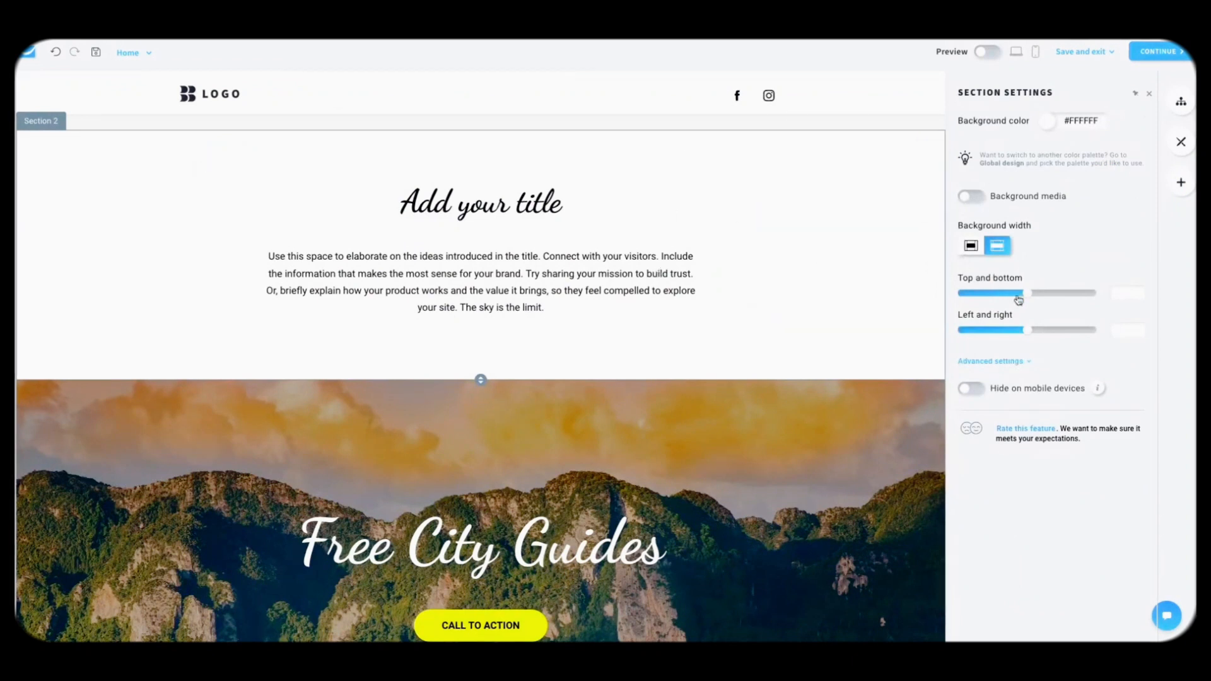
left_click_drag(1019, 300, 990, 301)
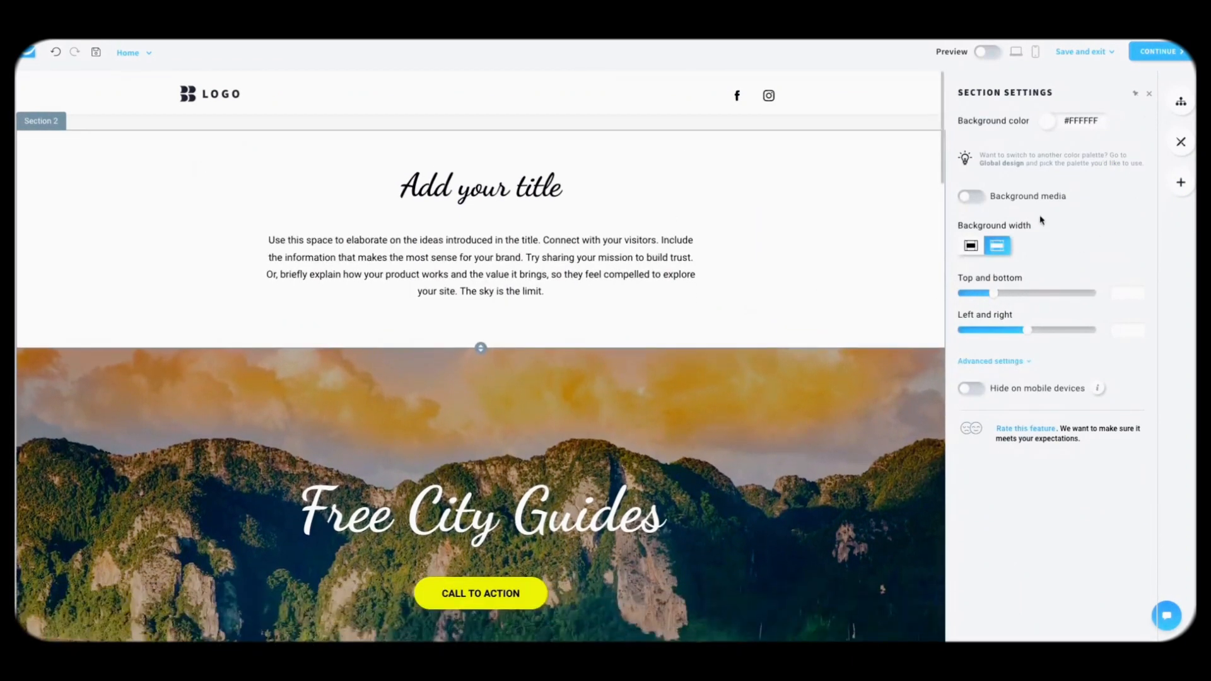
left_click(709, 259)
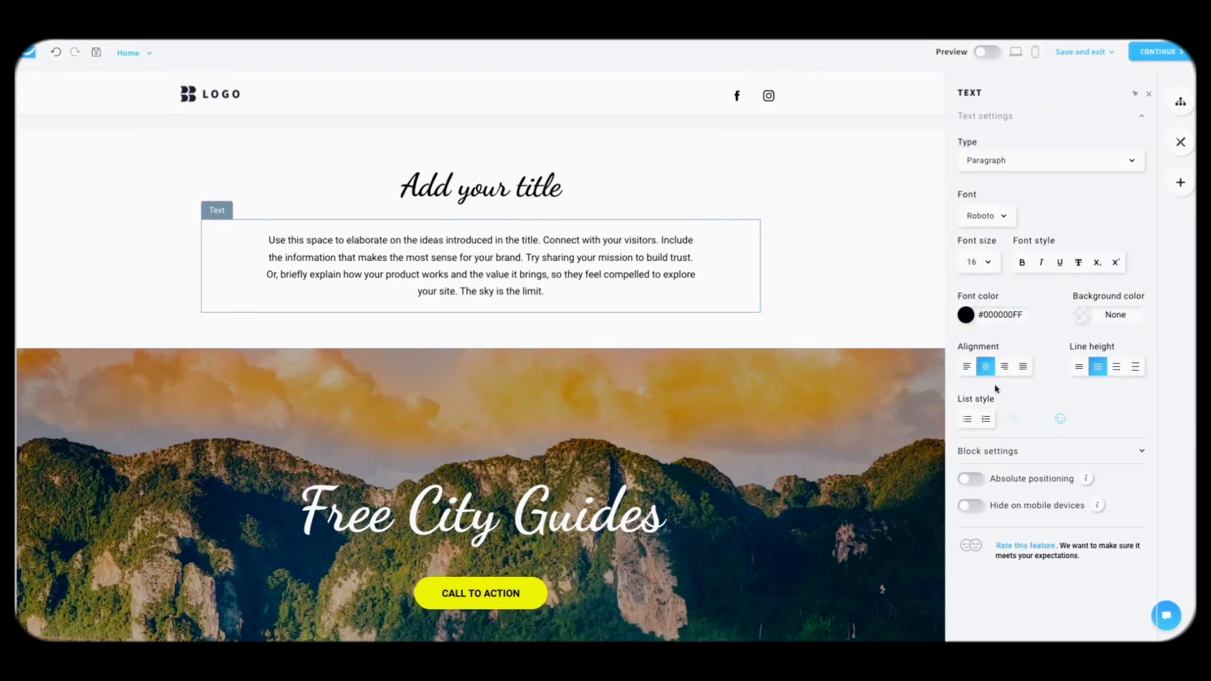
left_click(1023, 159)
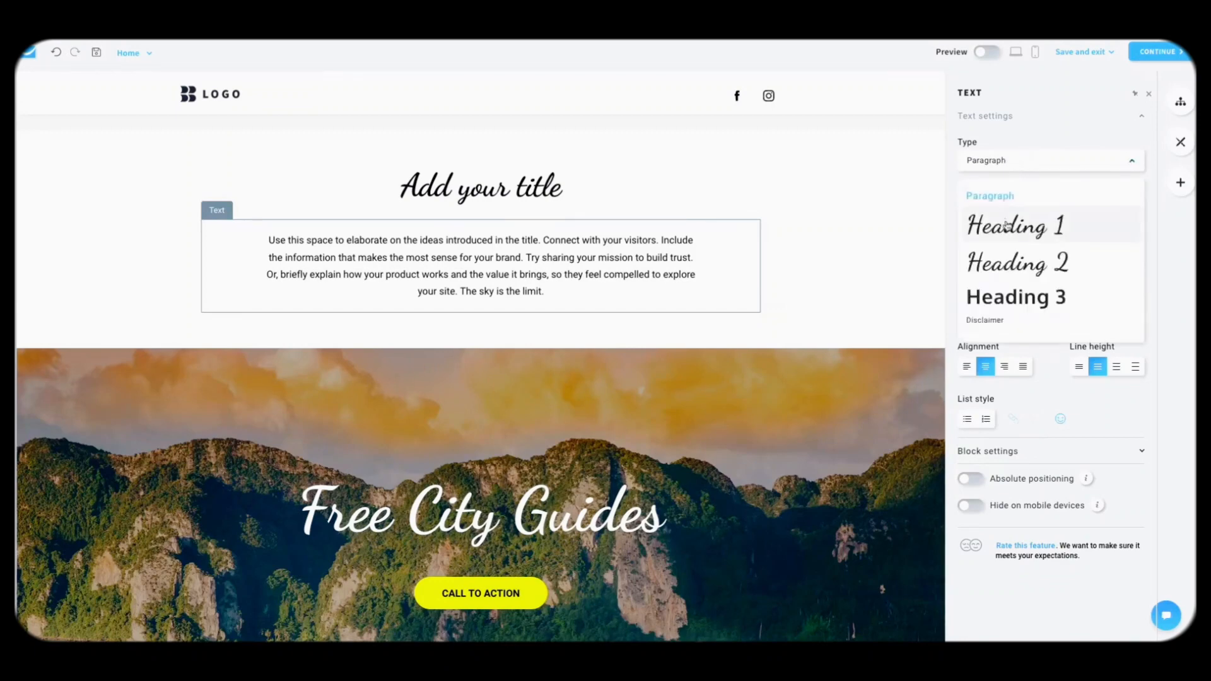
left_click(1008, 225)
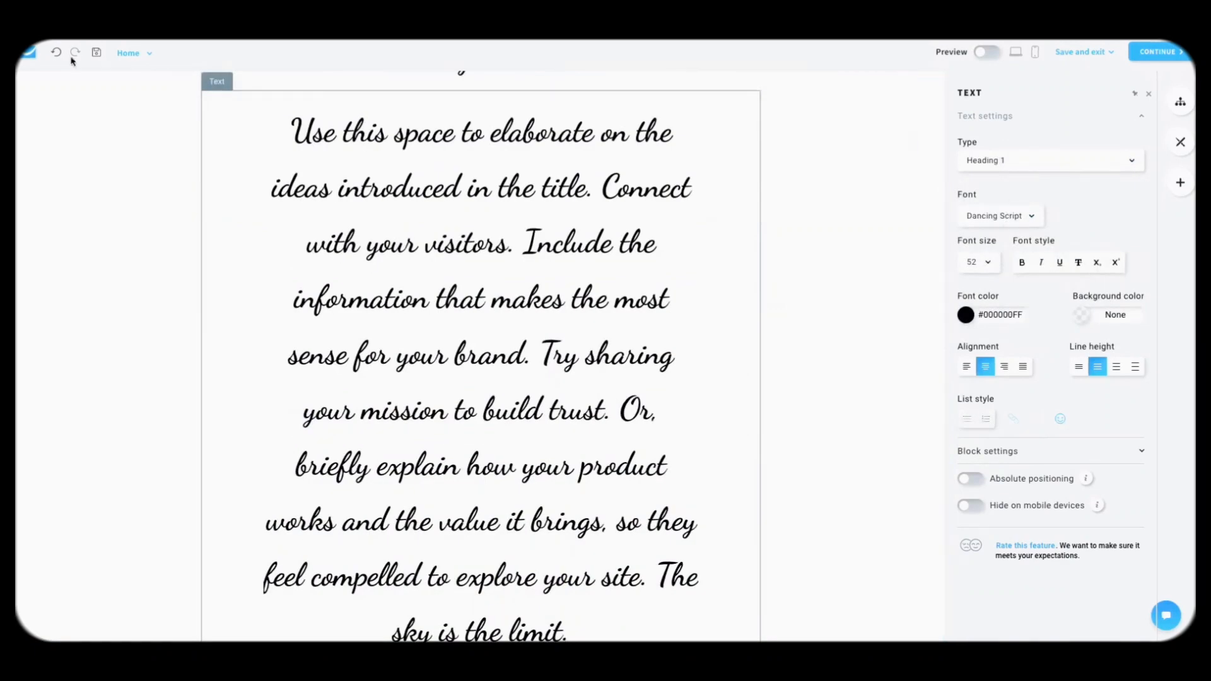
left_click(56, 52)
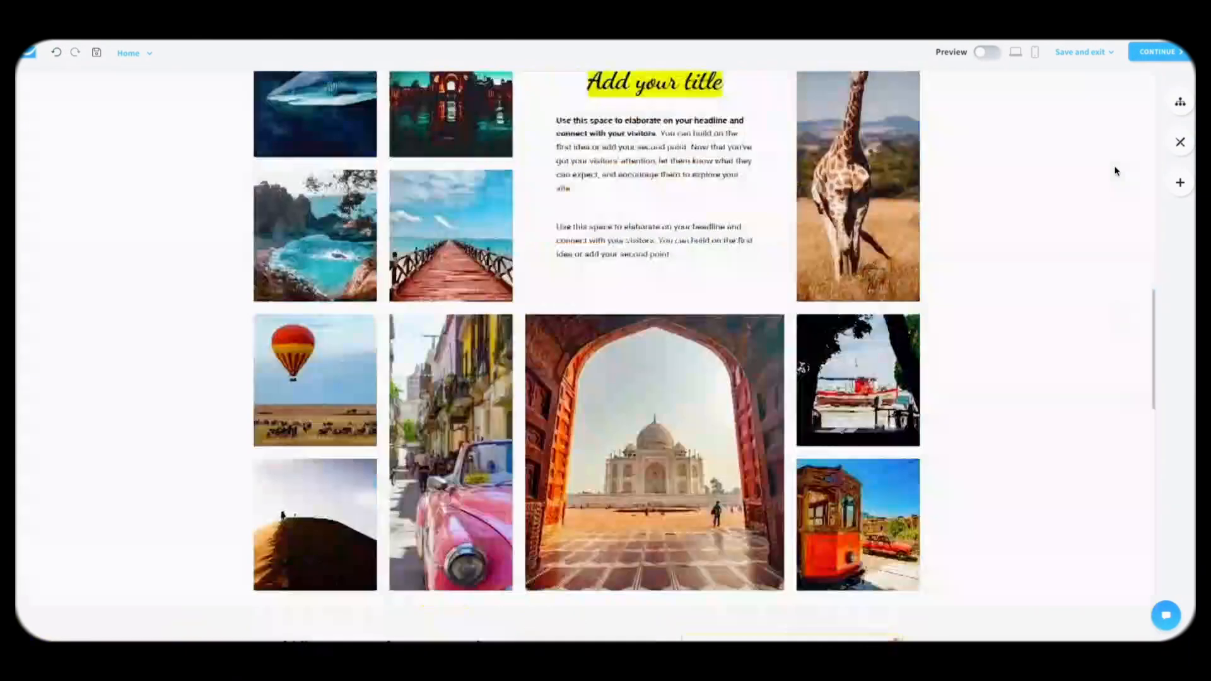
scroll(1115, 171, "up", 15)
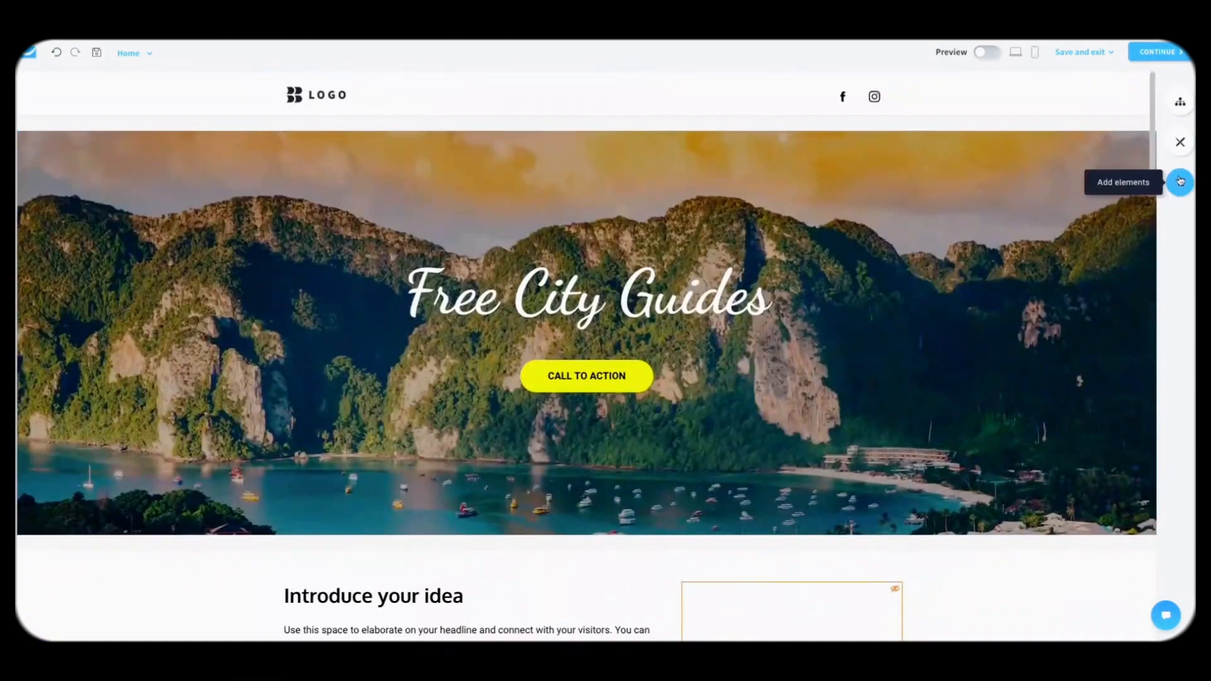
left_click(1181, 182)
Step: Place a countdown timer above the call-to-action with white #FFFFFF digits on black #000000 boxes
scroll(942, 394, "down", 2)
scroll(926, 373, "up", 2)
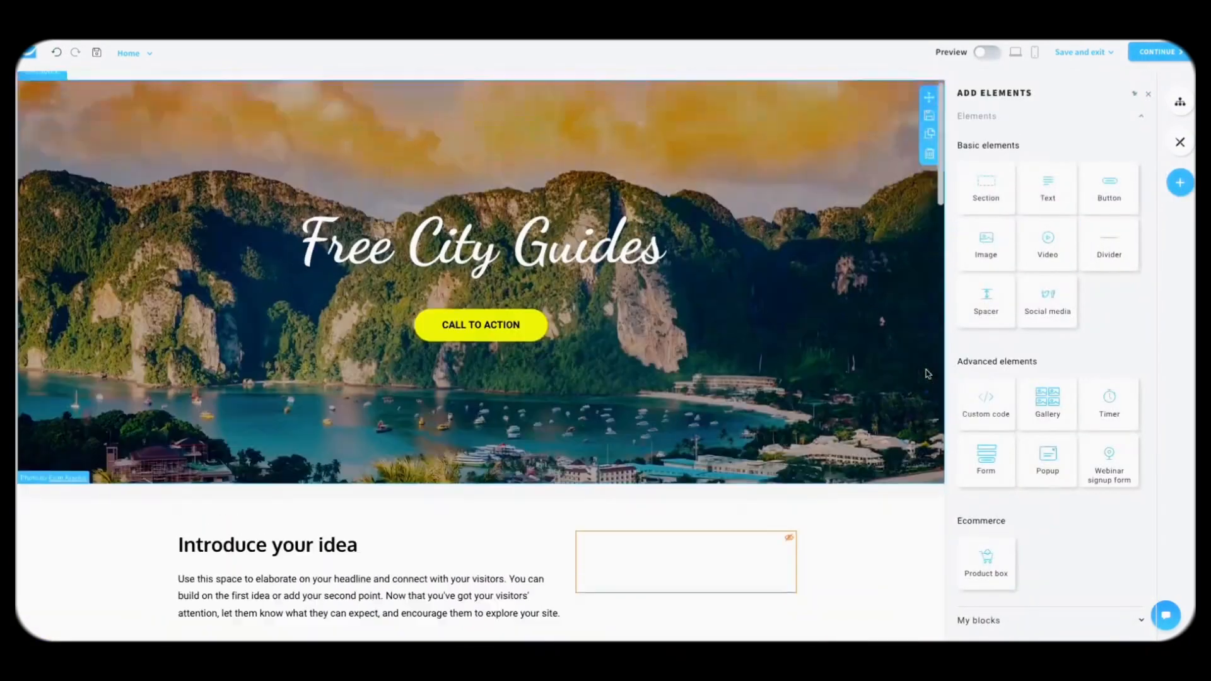
left_click_drag(1109, 404, 553, 363)
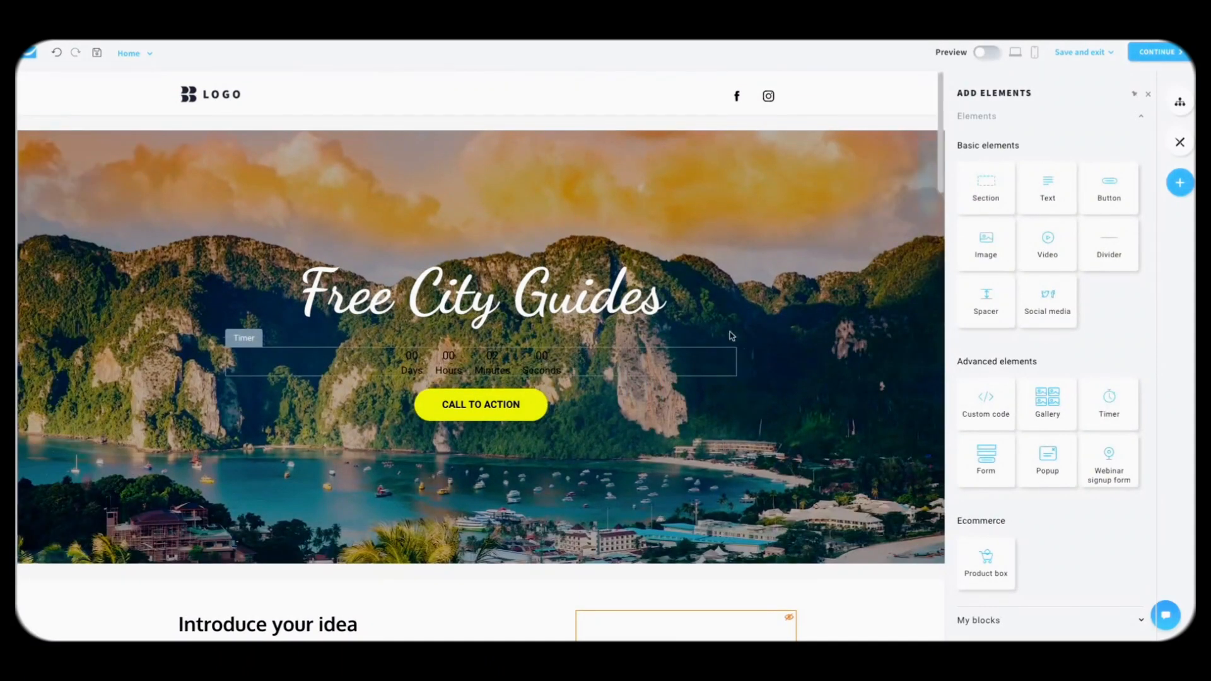
left_click(606, 365)
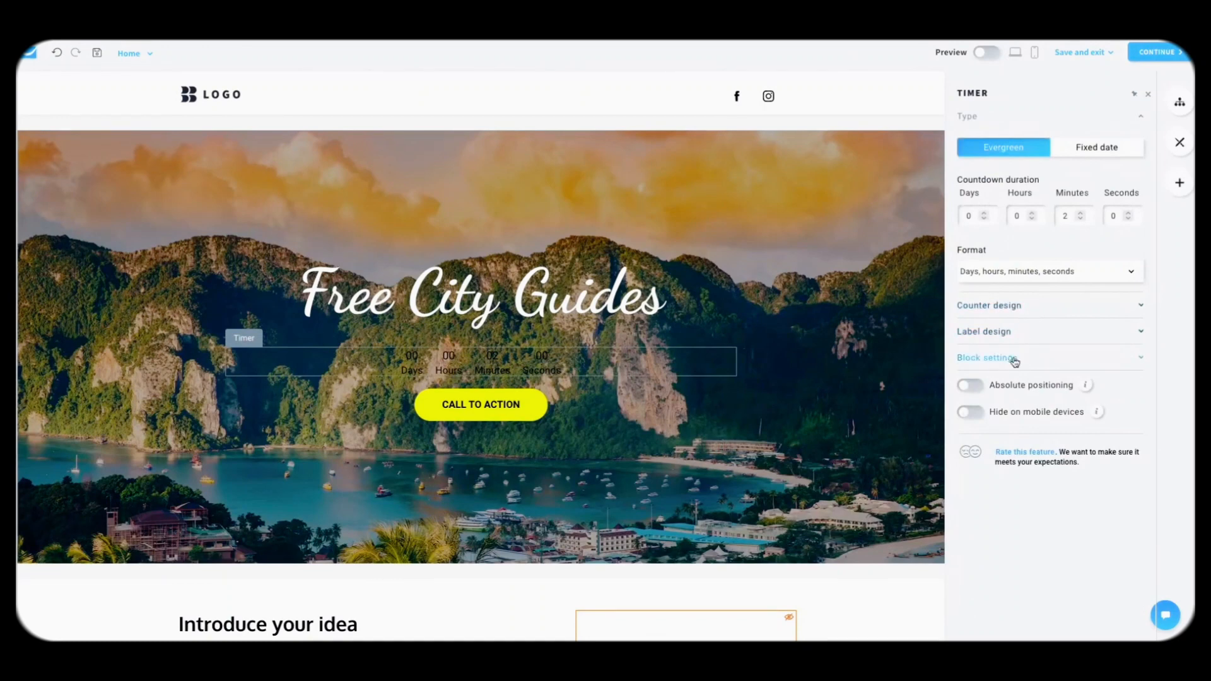
left_click(1012, 309)
scroll(1020, 316, "down", 3)
left_click(965, 308)
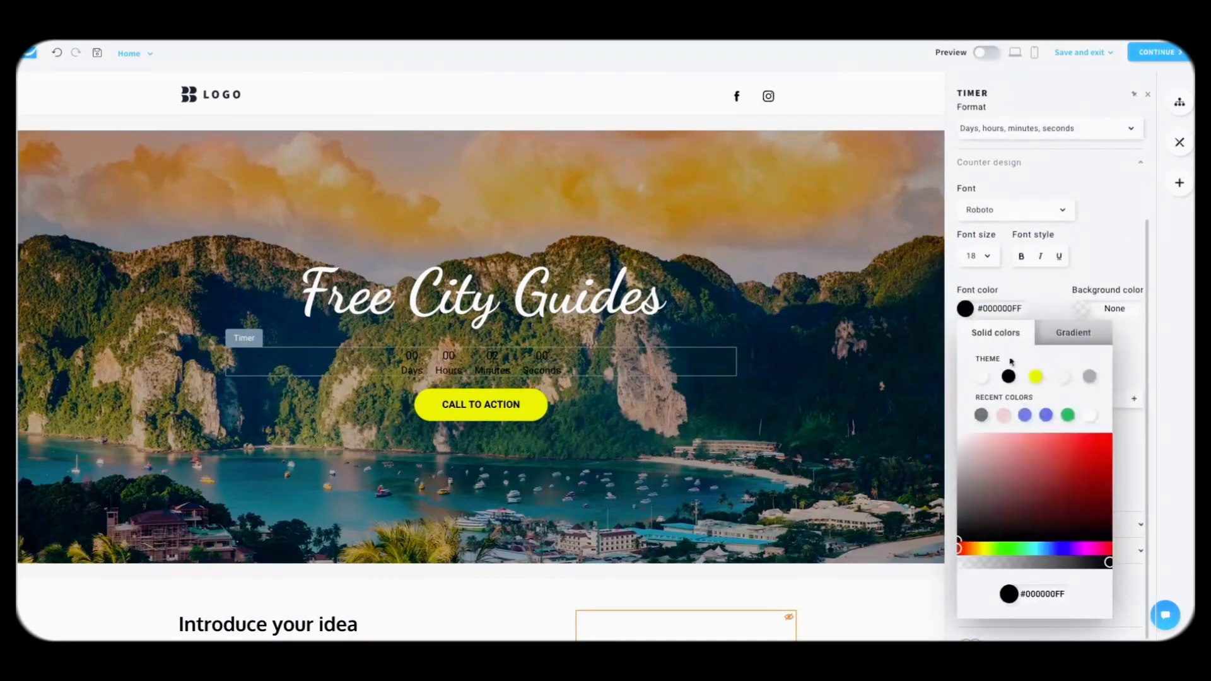
left_click(982, 377)
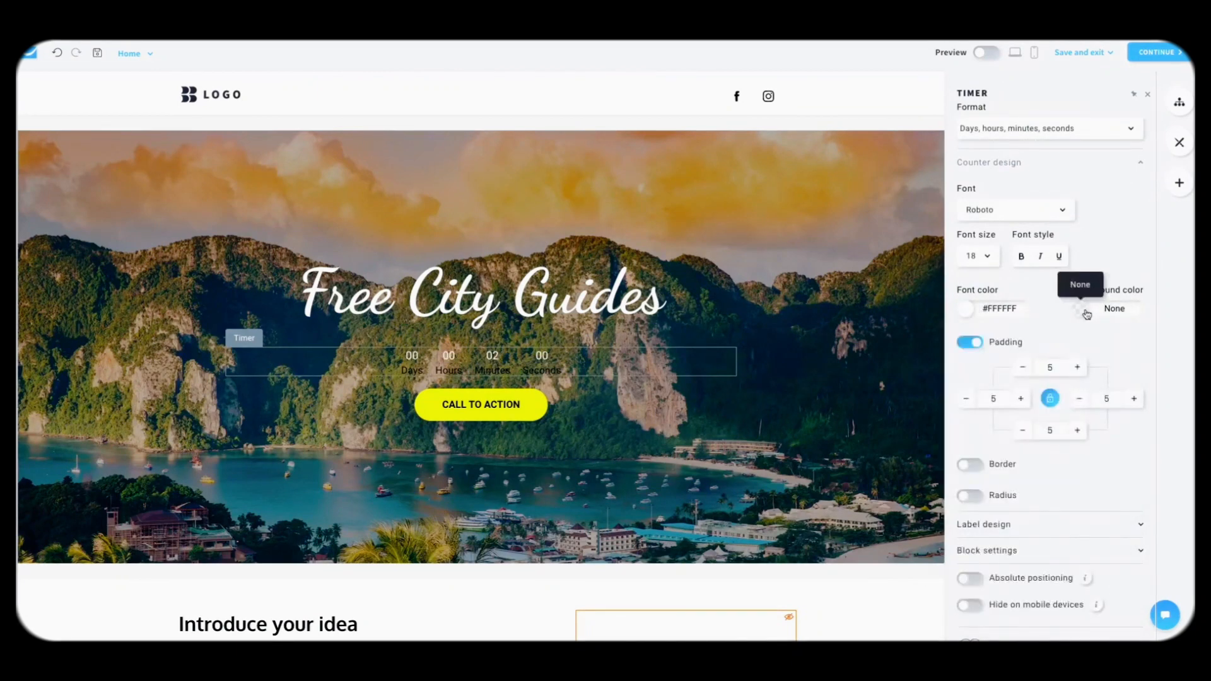
left_click(1086, 312)
left_click(1082, 378)
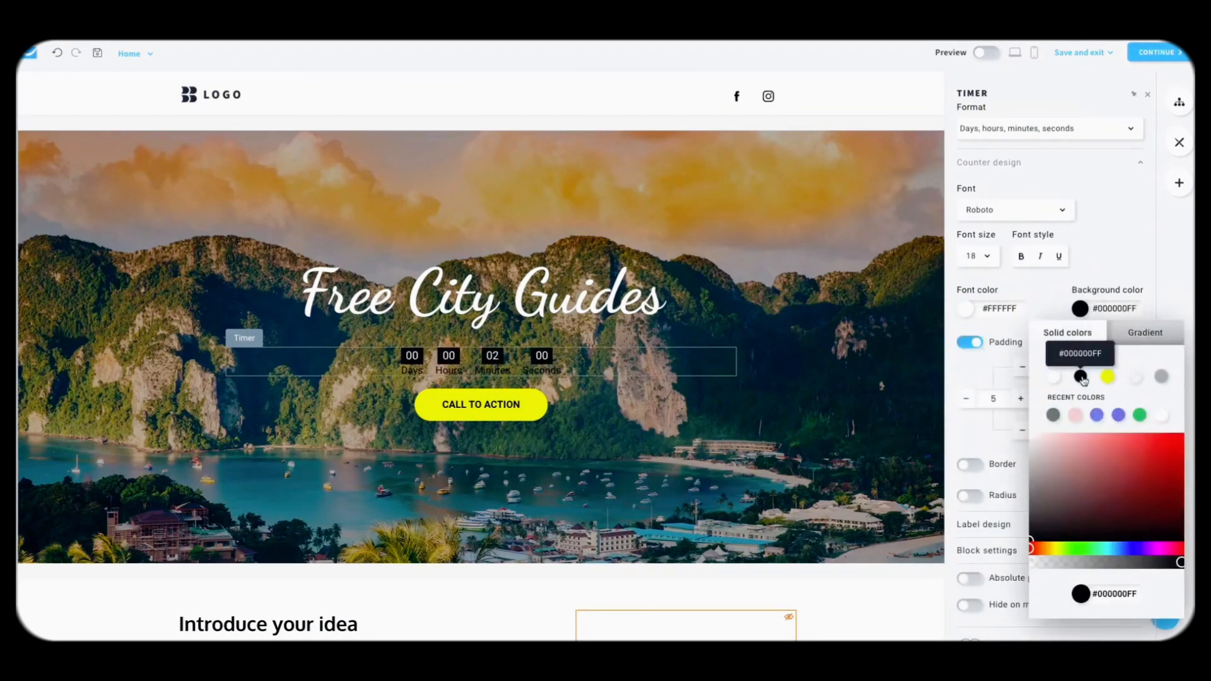
Step: Make the timer labels white and set the digit padding to 20 on all sides
scroll(1032, 307, "down", 1)
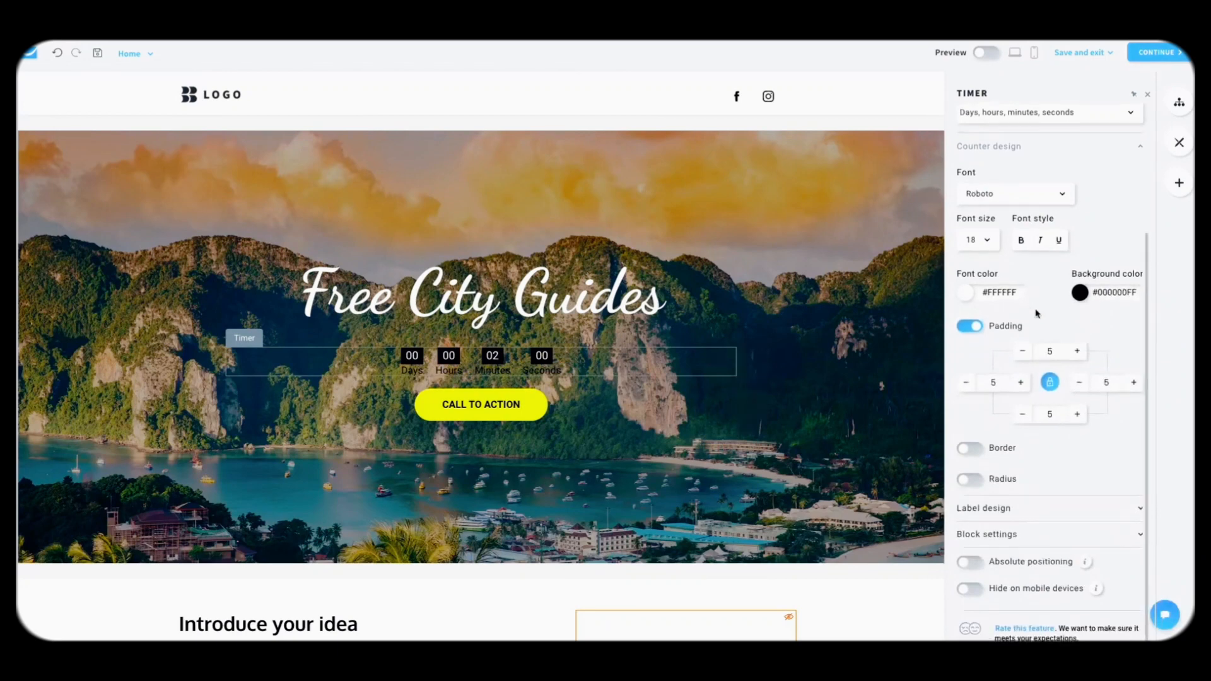
left_click(1008, 509)
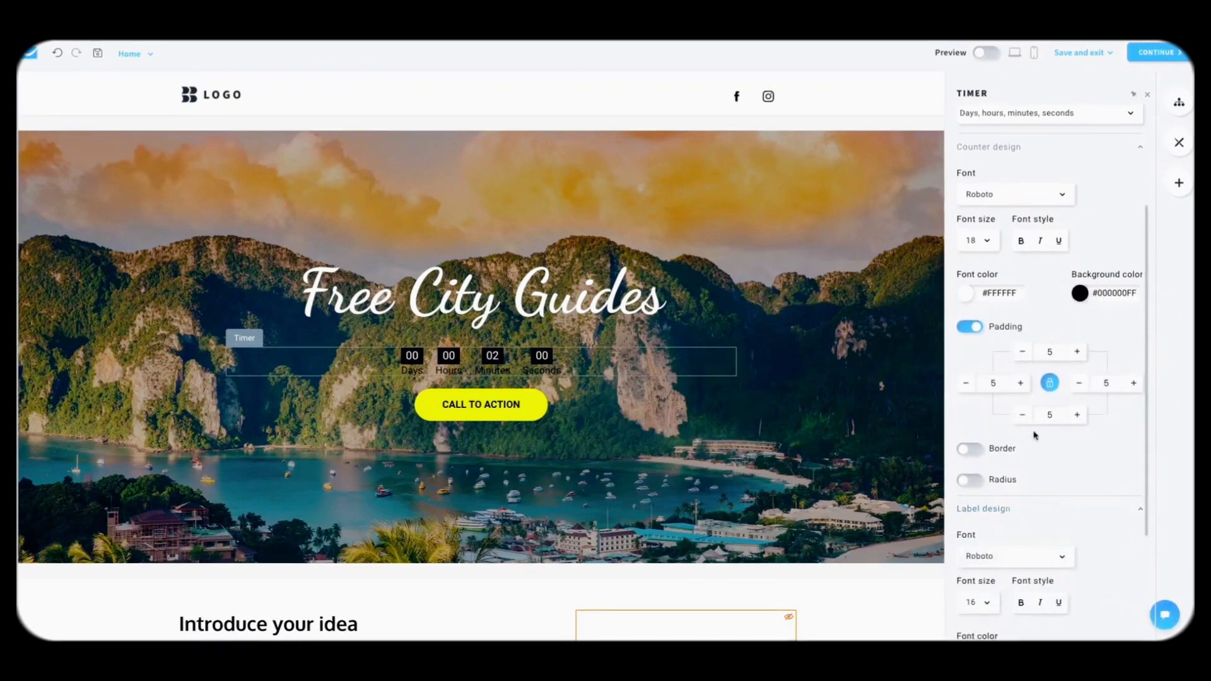
scroll(1033, 433, "down", 3)
left_click(965, 515)
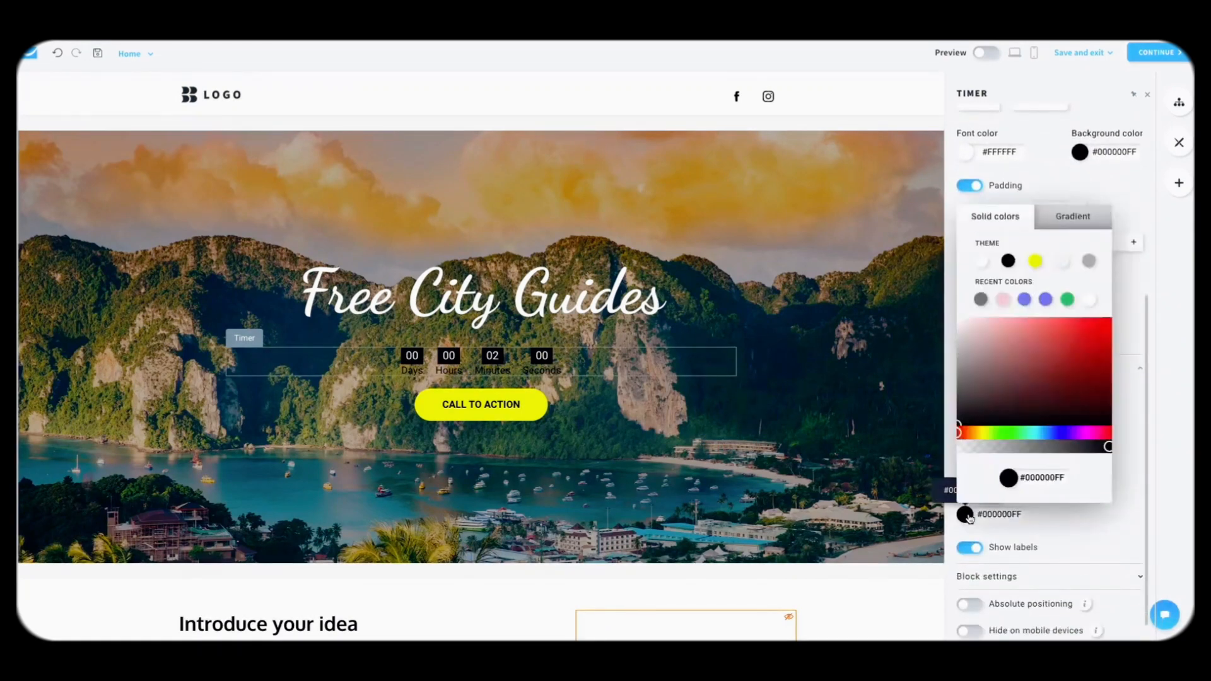
left_click(1091, 301)
scroll(1050, 327, "up", 1)
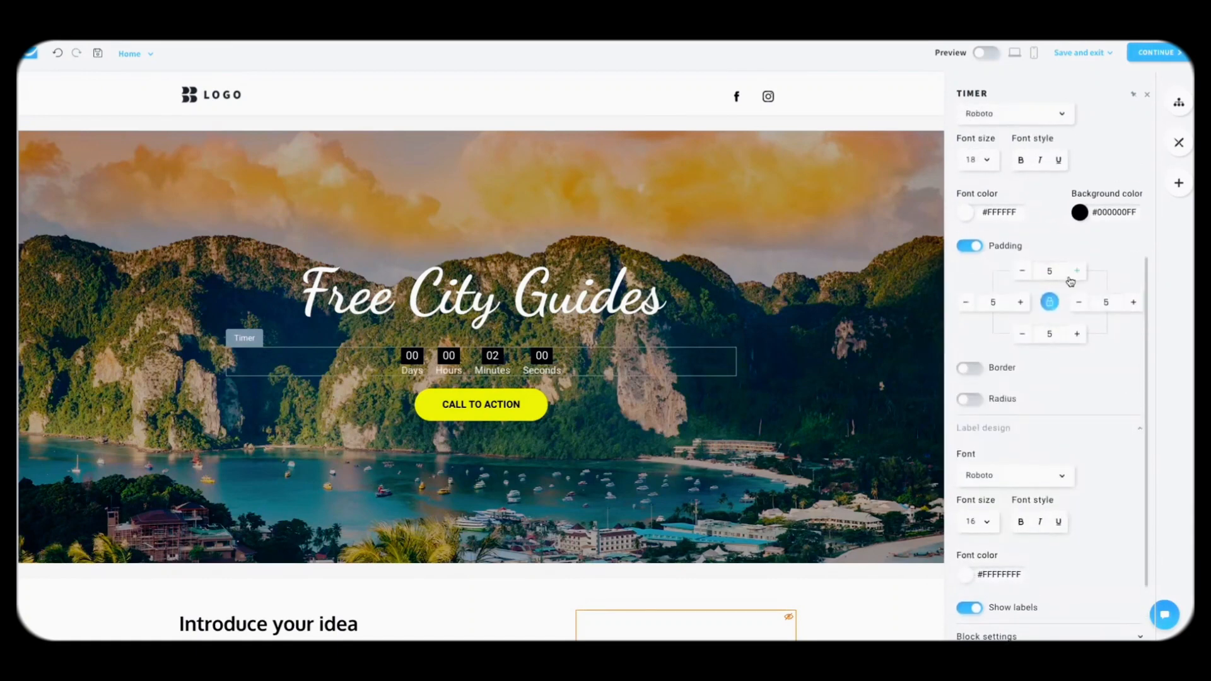
triple_click(1073, 278)
left_click(1073, 278)
triple_click(1073, 277)
double_click(1072, 278)
double_click(1073, 278)
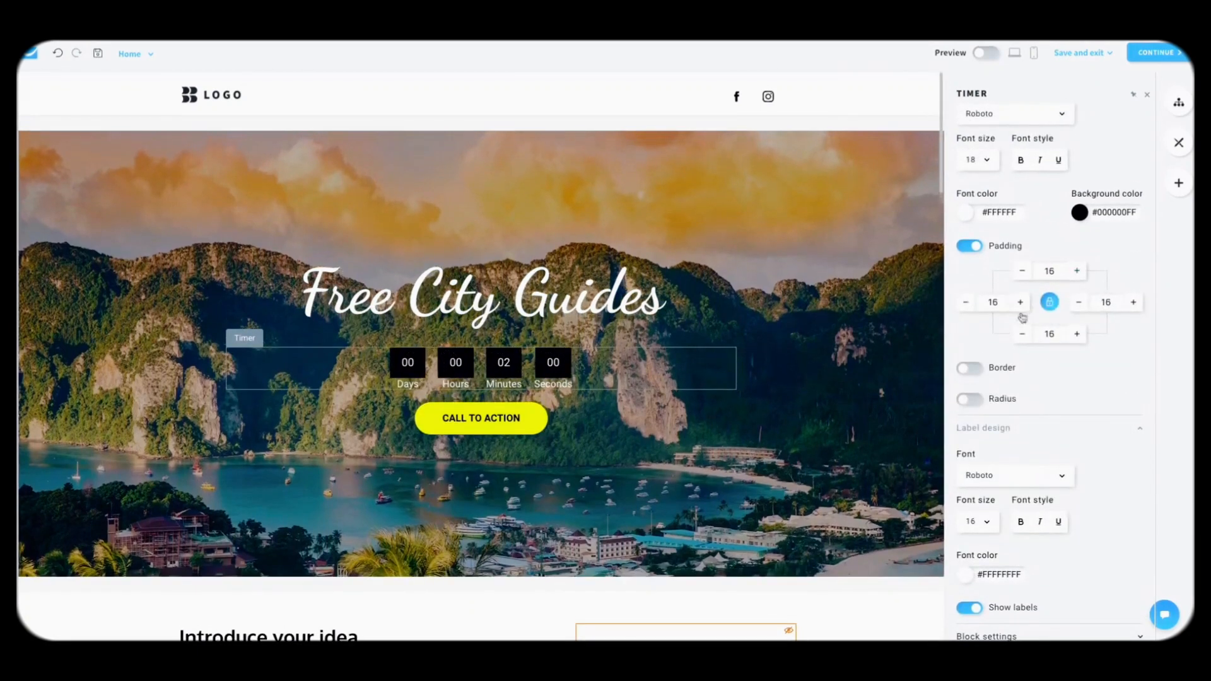
left_click(1078, 275)
triple_click(1078, 276)
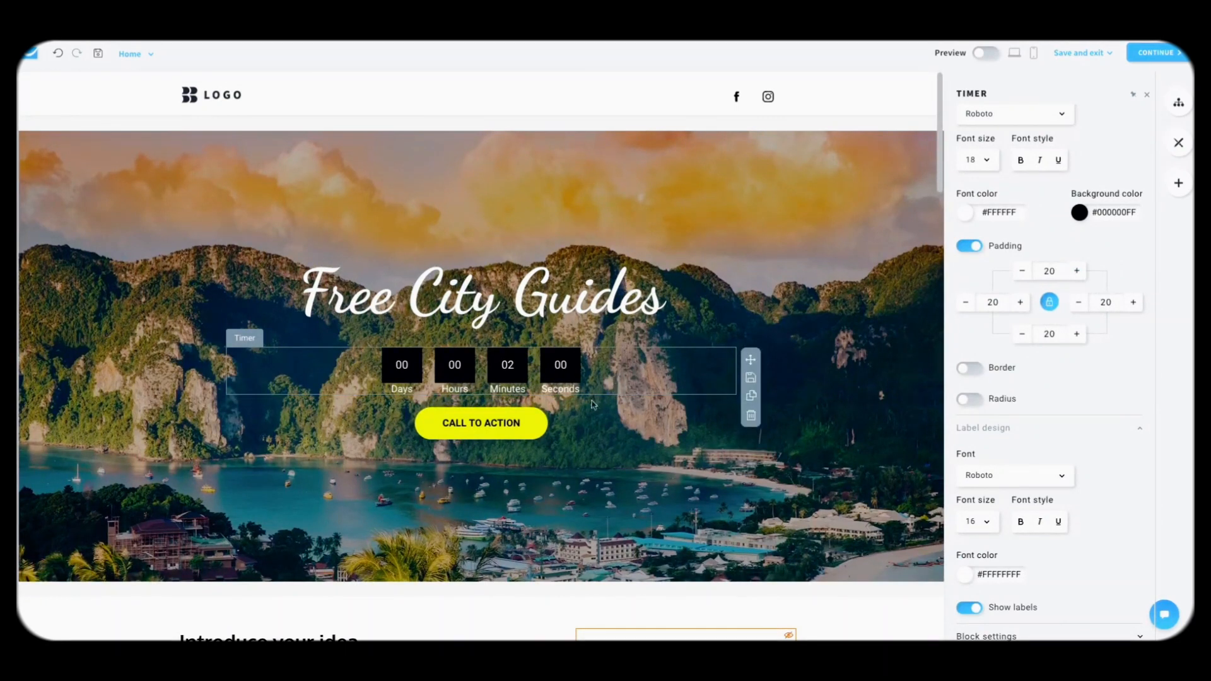
left_click(779, 344)
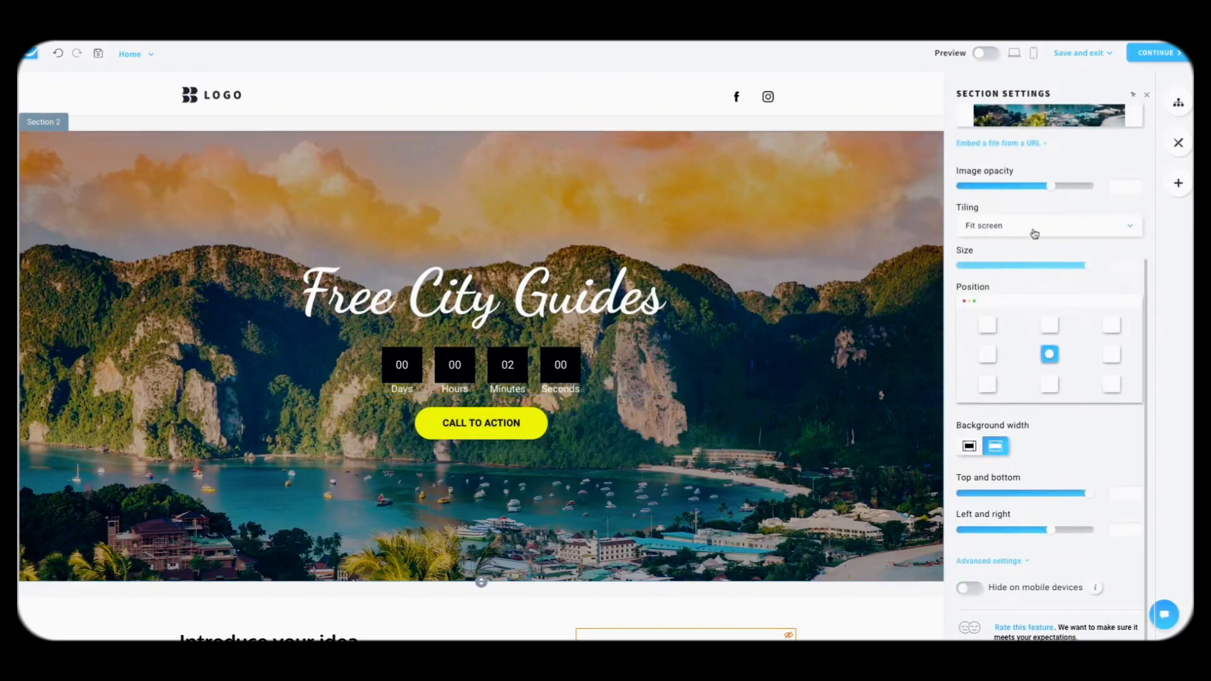
Step: Inspect the photo gallery section's Eiffel Tower, Santorini and mountain valley images
left_click(1178, 183)
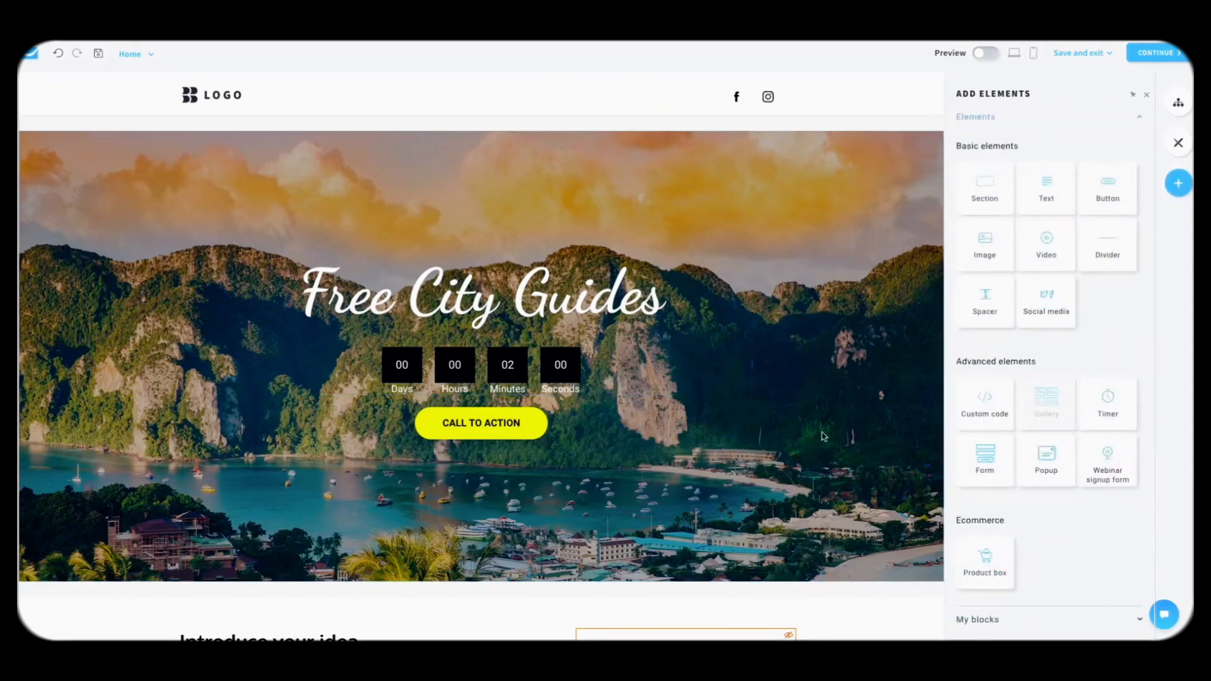
scroll(823, 435, "down", 7)
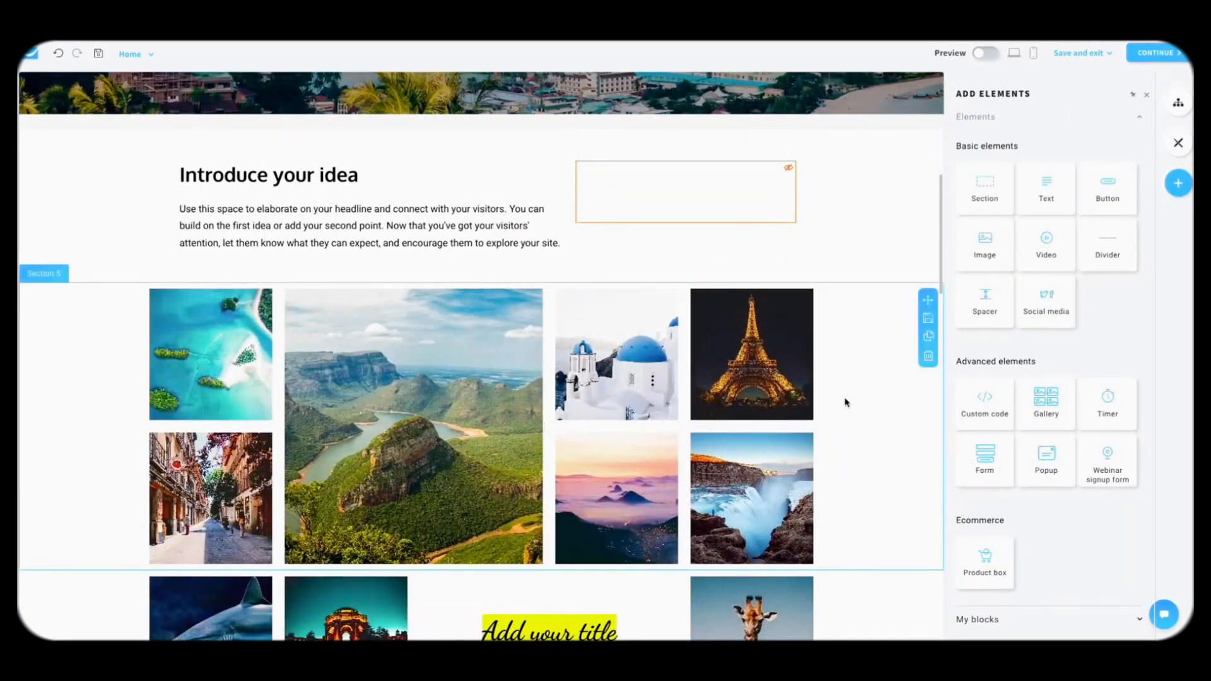
left_click(845, 402)
scroll(895, 327, "up", 2)
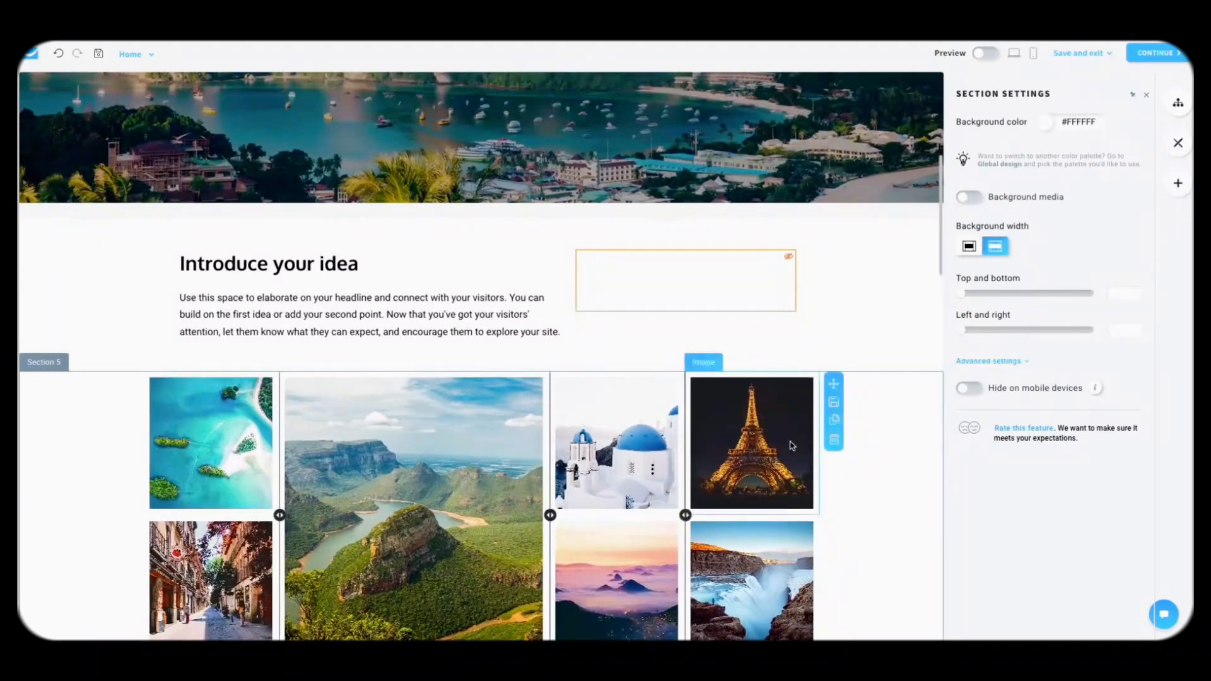
left_click(793, 445)
scroll(789, 444, "down", 1)
left_click(606, 441)
left_click(509, 435)
scroll(858, 302, "up", 5)
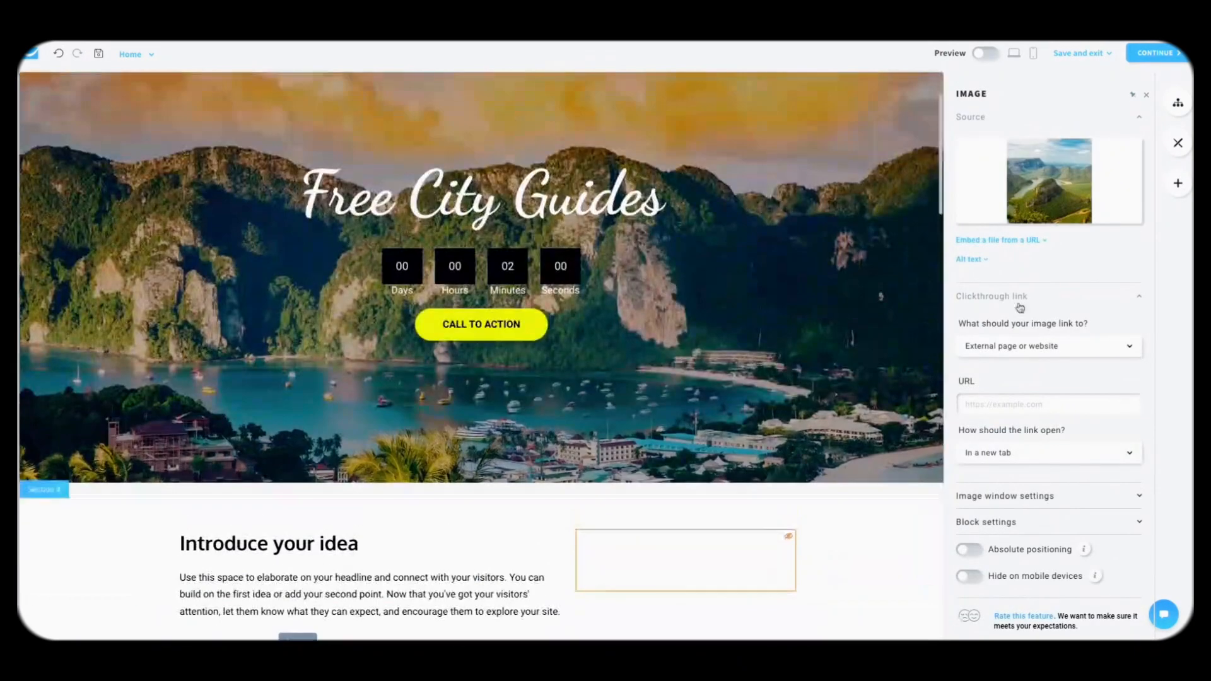
Step: Drop the third slideshow gallery template, with two cushion-and-plant images, into the hero
left_click(1178, 183)
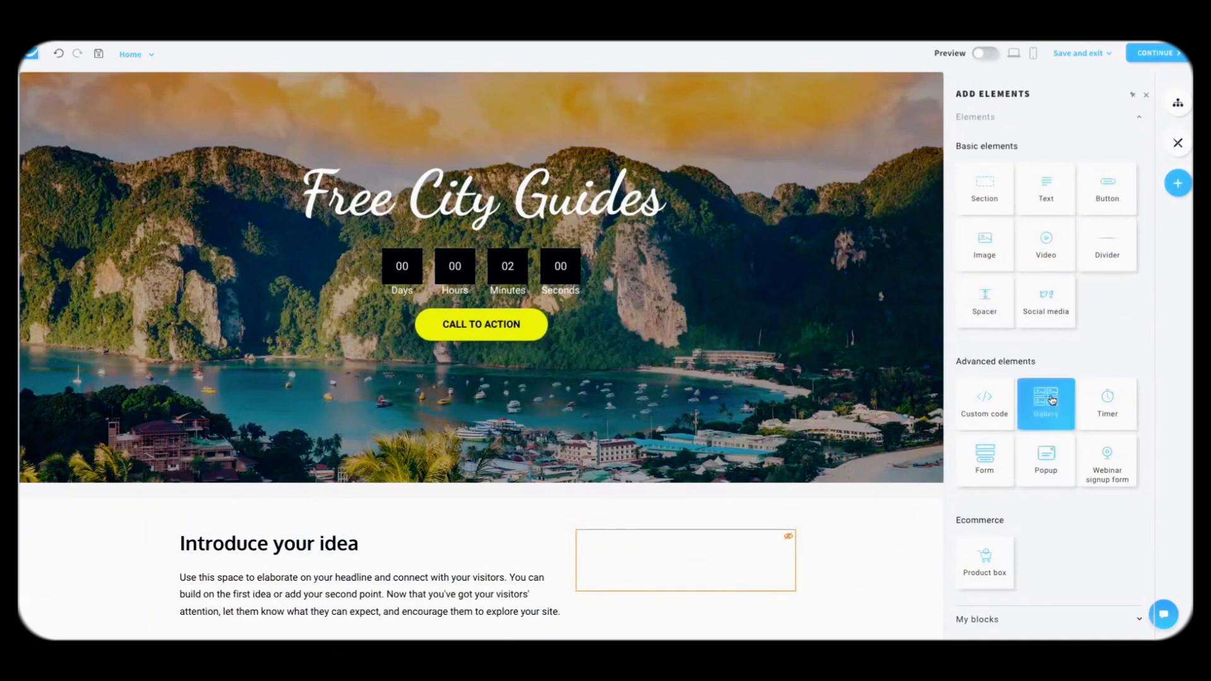
left_click_drag(1046, 398, 582, 420)
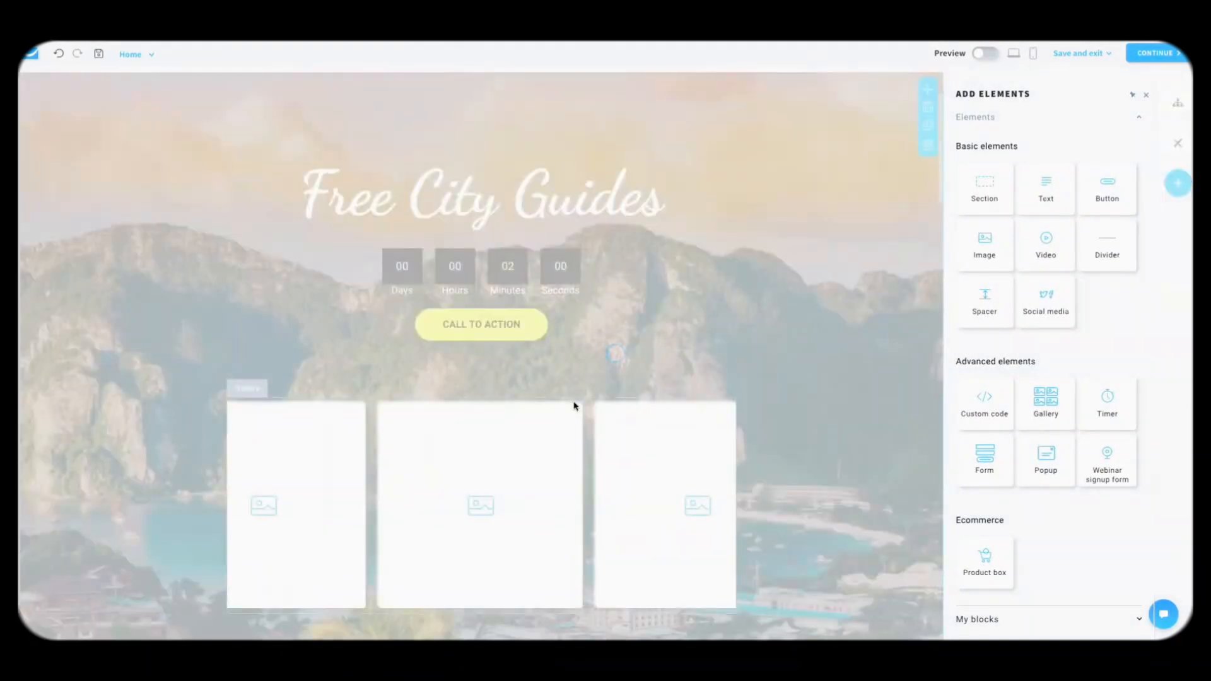
scroll(683, 213, "down", 3)
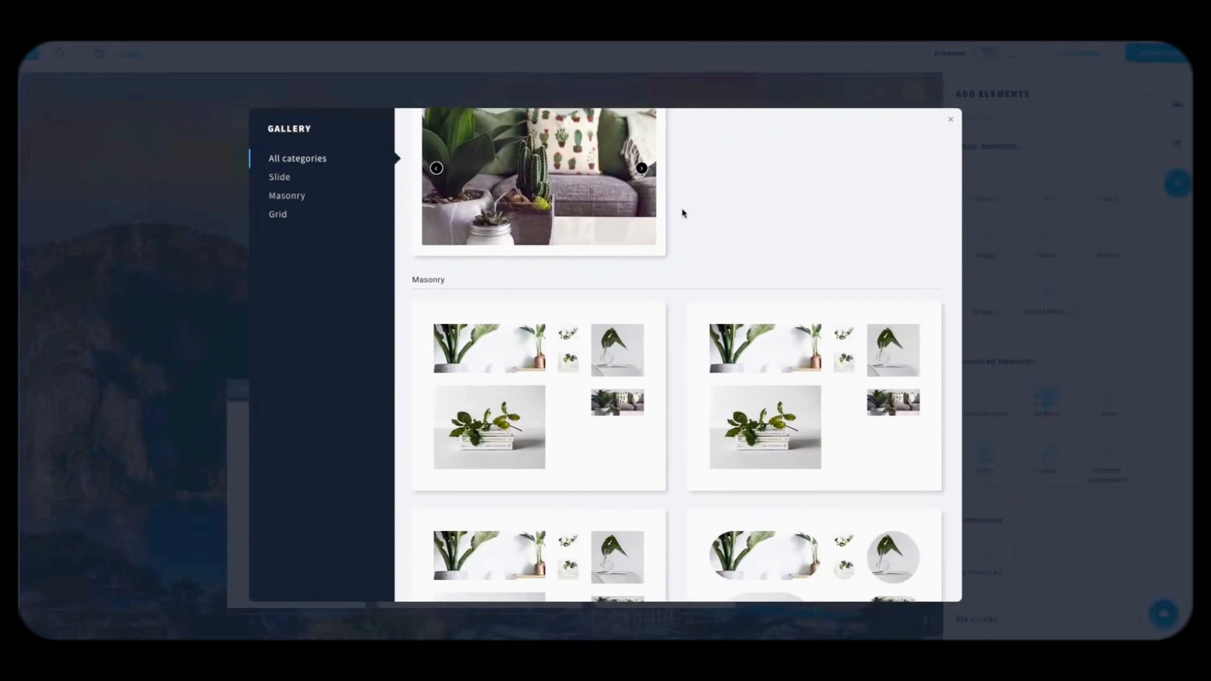
scroll(626, 289, "up", 3)
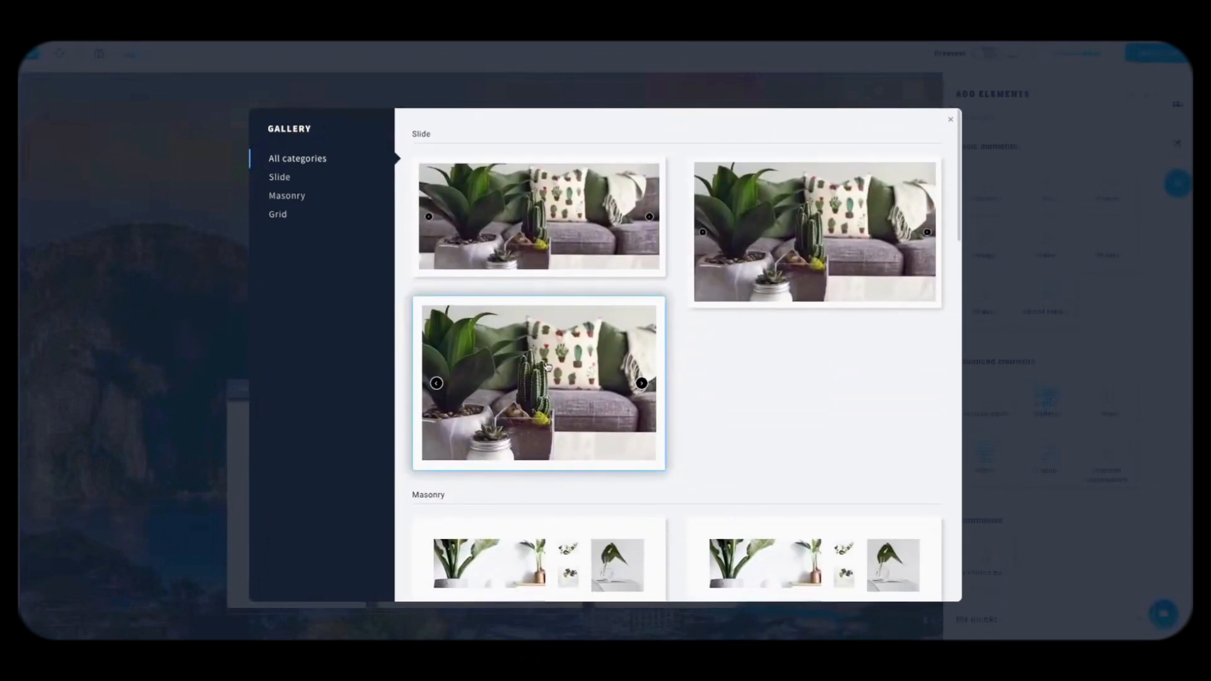
left_click(546, 366)
scroll(610, 411, "down", 3)
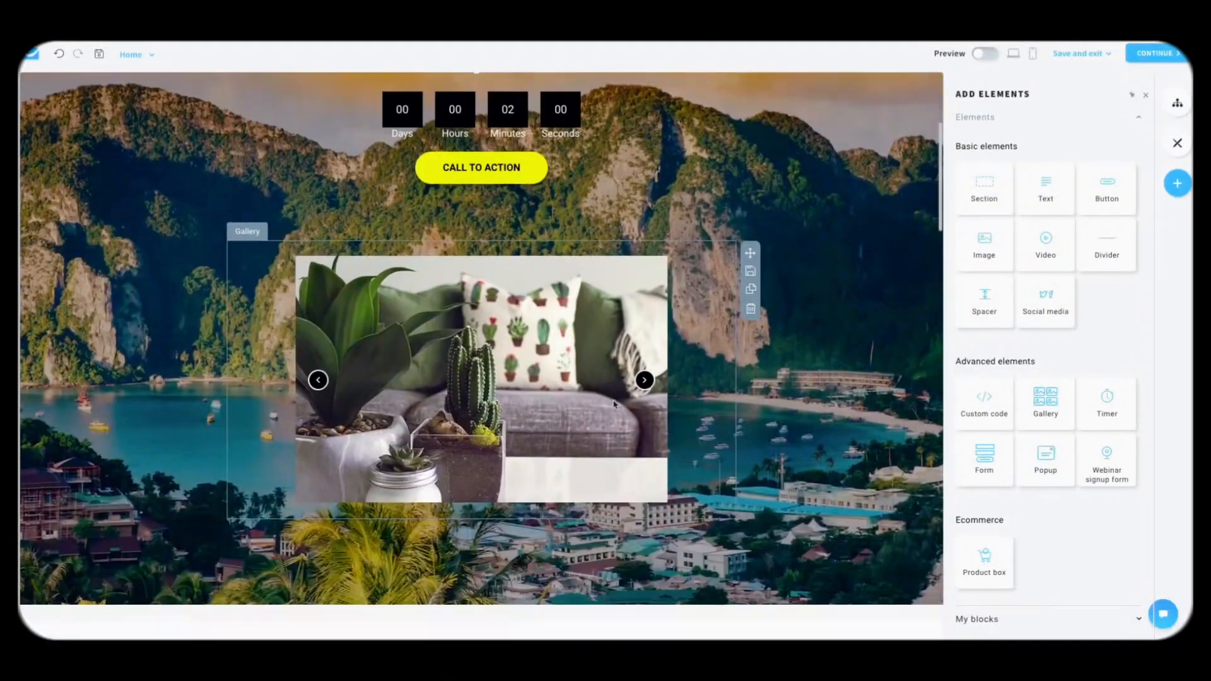
left_click(644, 383)
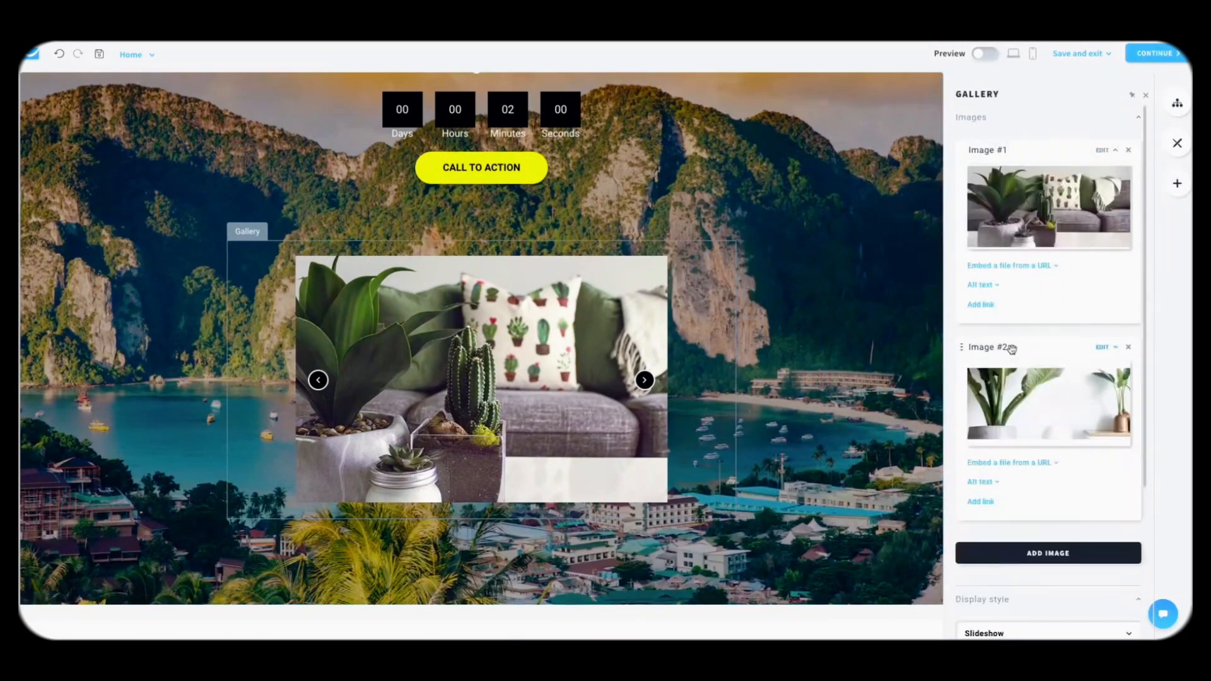
mouse_move(996, 404)
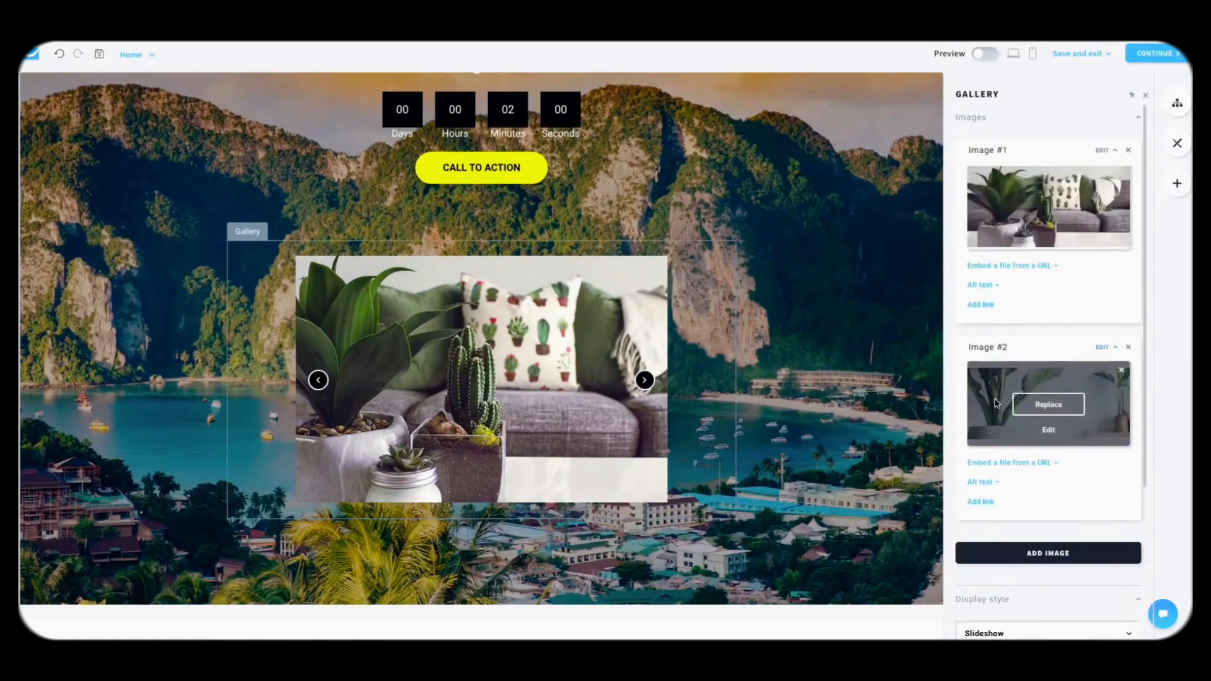
scroll(862, 271, "up", 2)
Step: Preview the landing page and advance the gallery slideshow to the next image
left_click(984, 54)
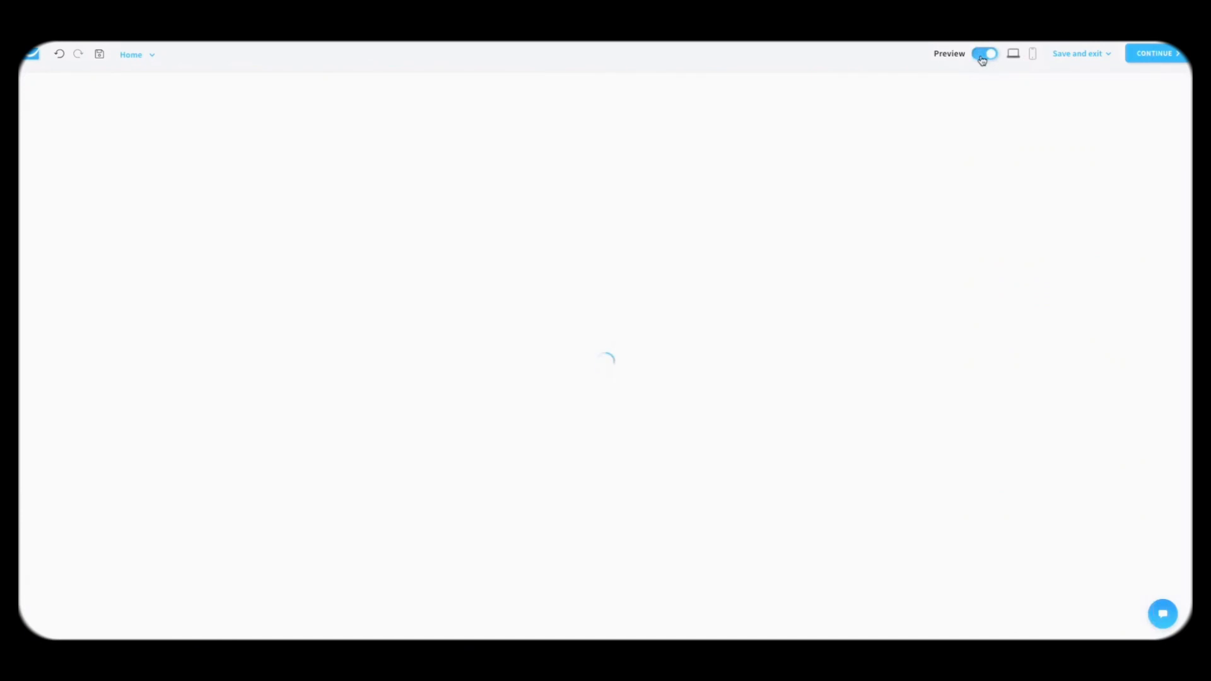
scroll(751, 323, "down", 7)
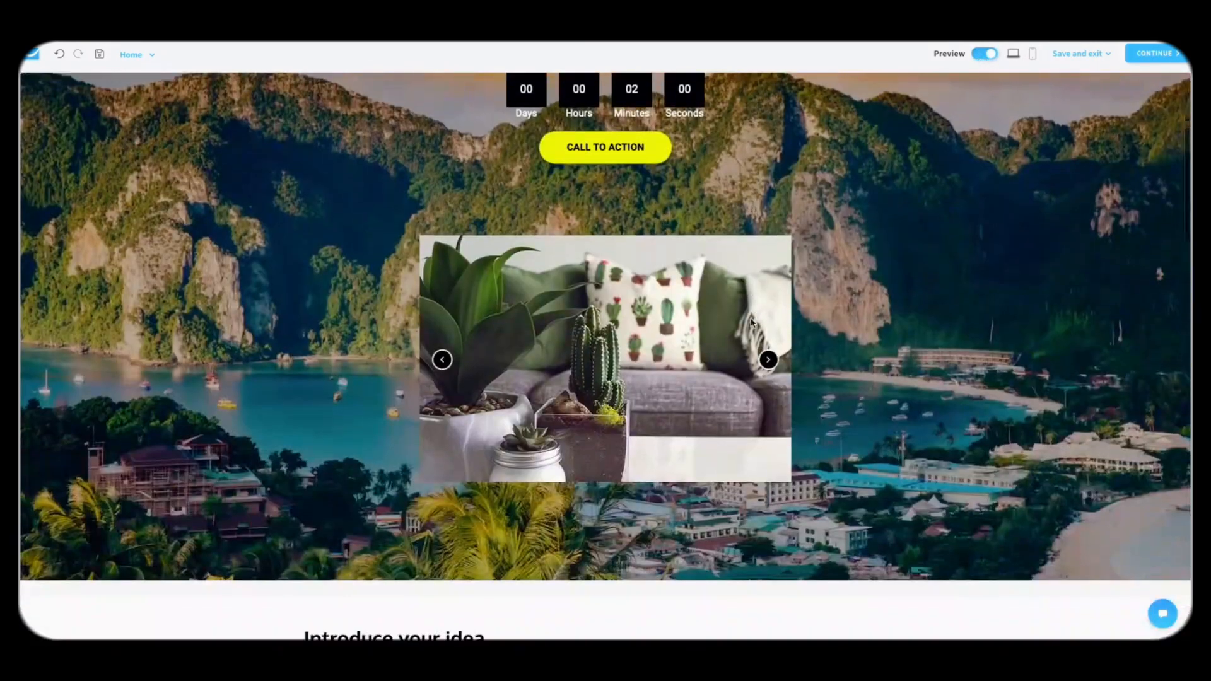
left_click(768, 278)
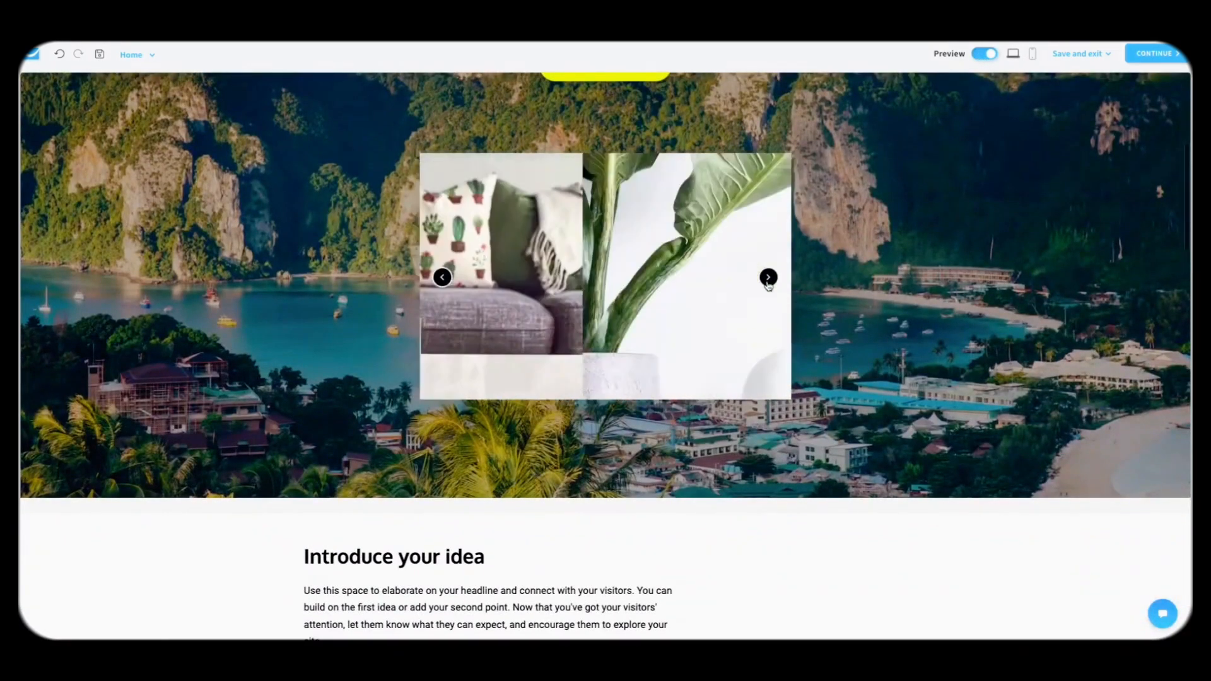
scroll(884, 189, "up", 2)
left_click(984, 53)
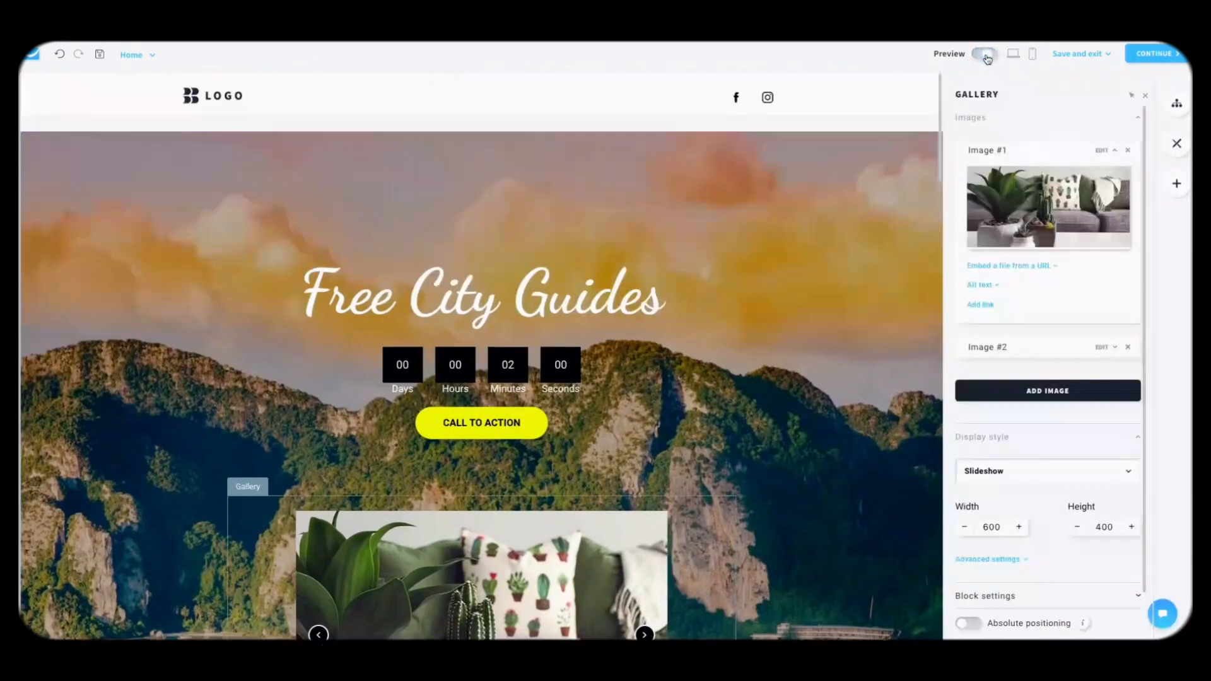
Step: Delete the image gallery block and the countdown timer block from the hero
scroll(737, 358, "down", 3)
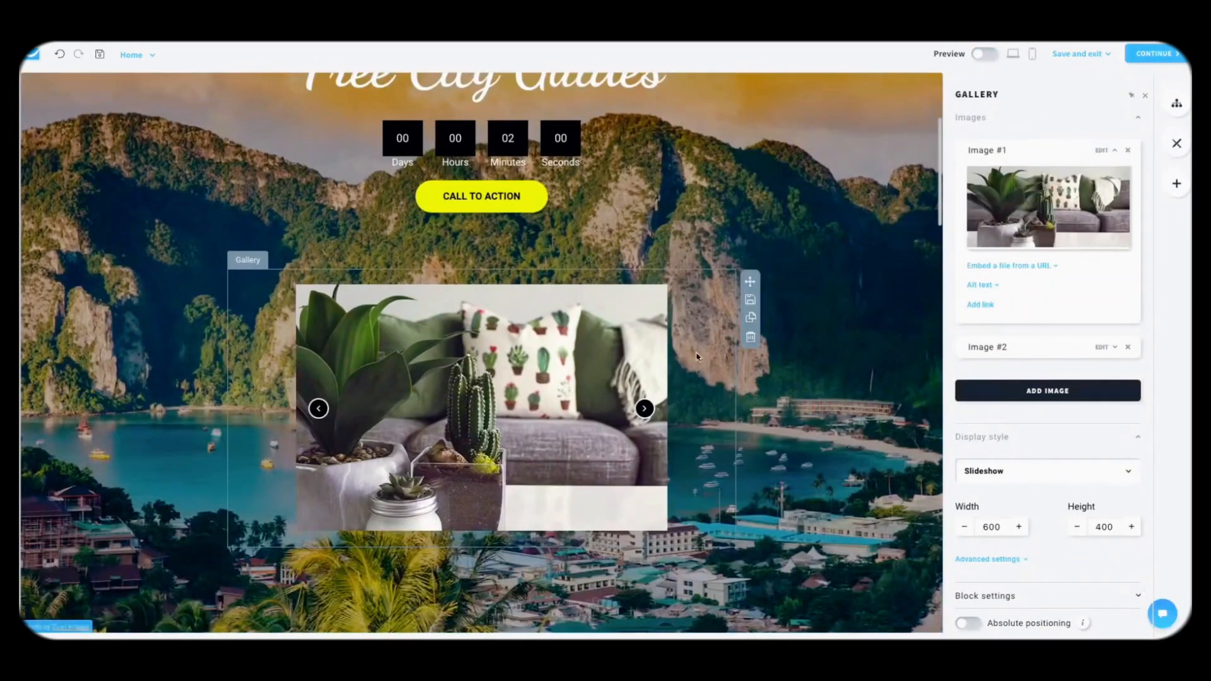
left_click(747, 344)
scroll(849, 294, "up", 5)
scroll(850, 294, "down", 1)
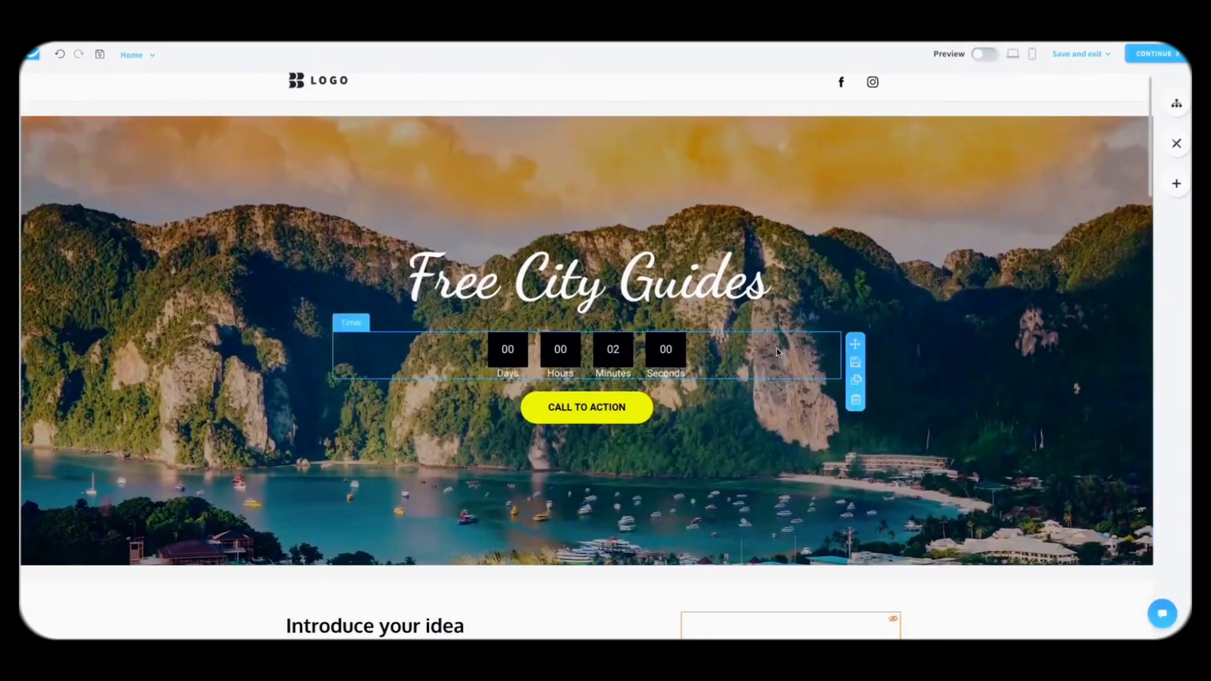
left_click(748, 352)
left_click(750, 399)
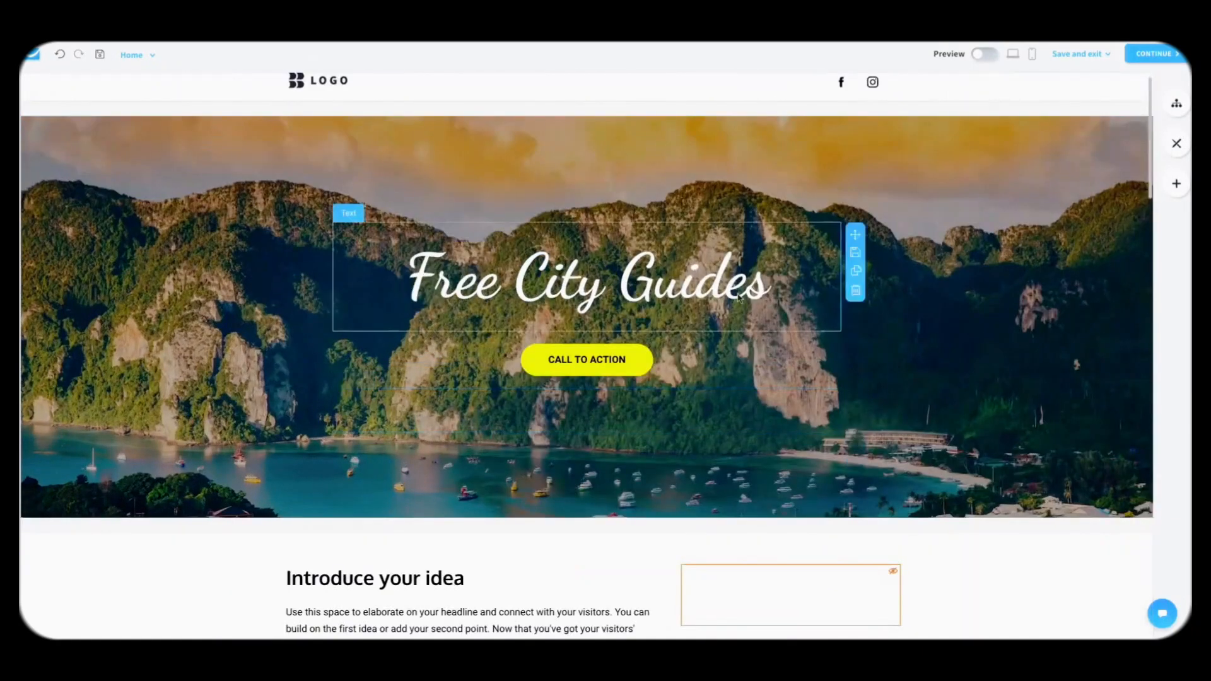
Step: In the mobile view, enlarge the main heading and increase the top and bottom padding
left_click(1032, 55)
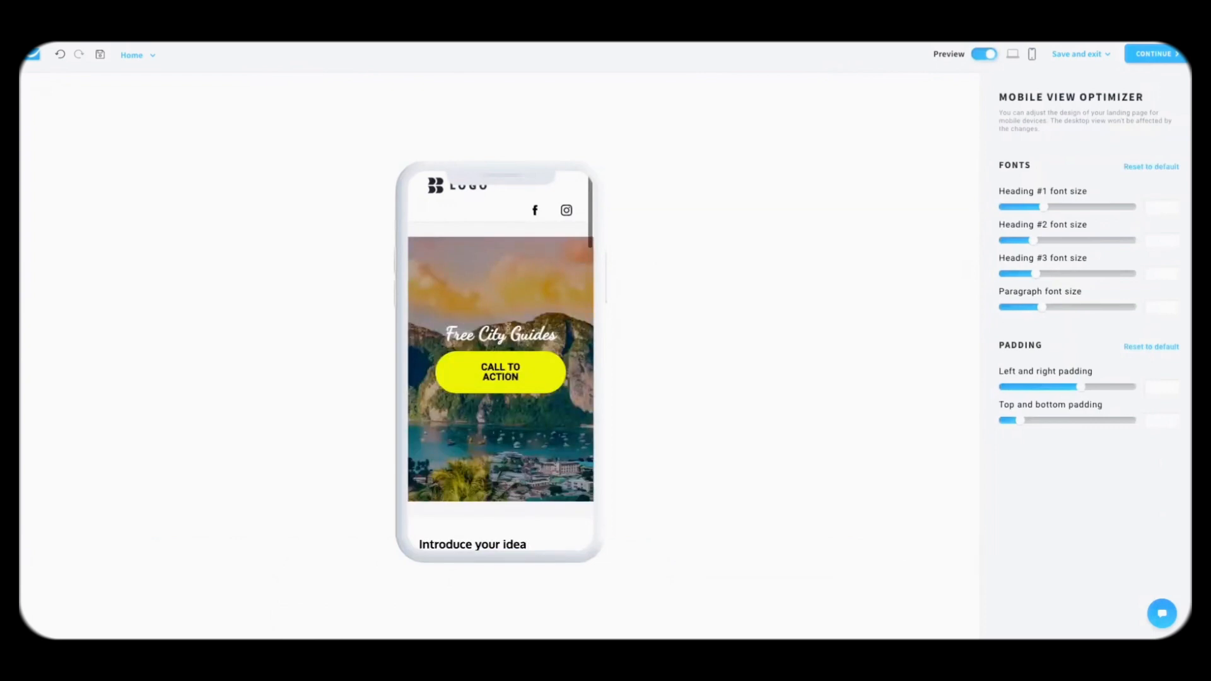
left_click_drag(1081, 215, 1121, 220)
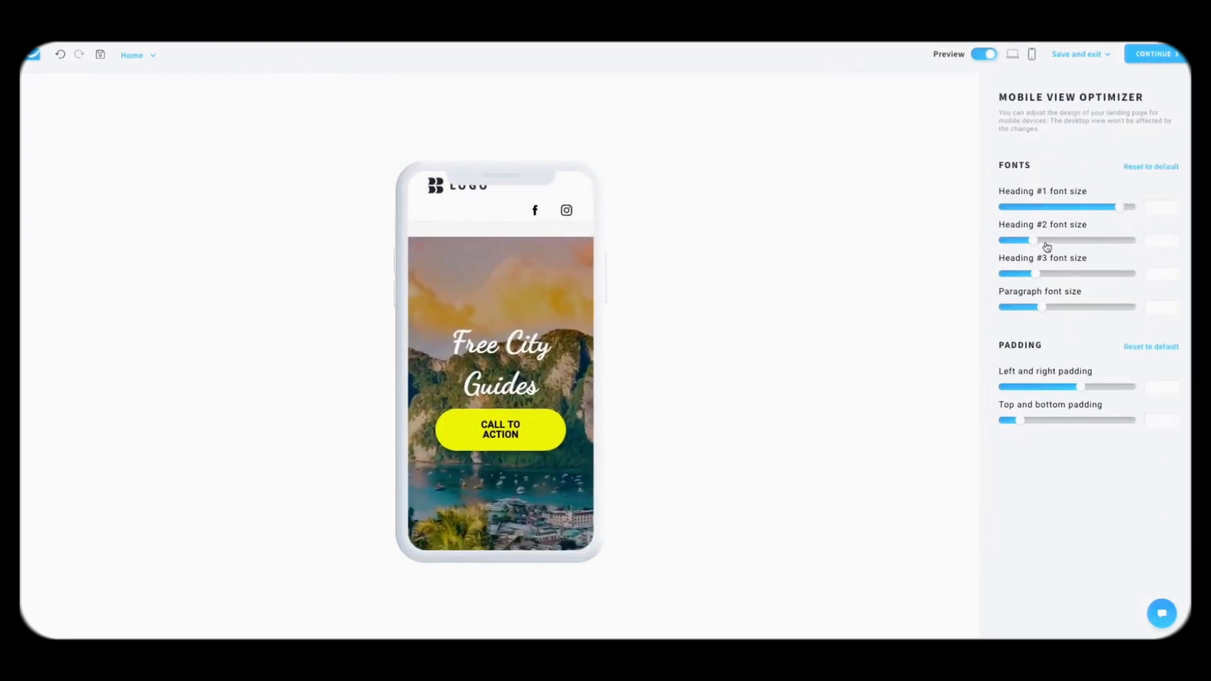
scroll(534, 379, "down", 4)
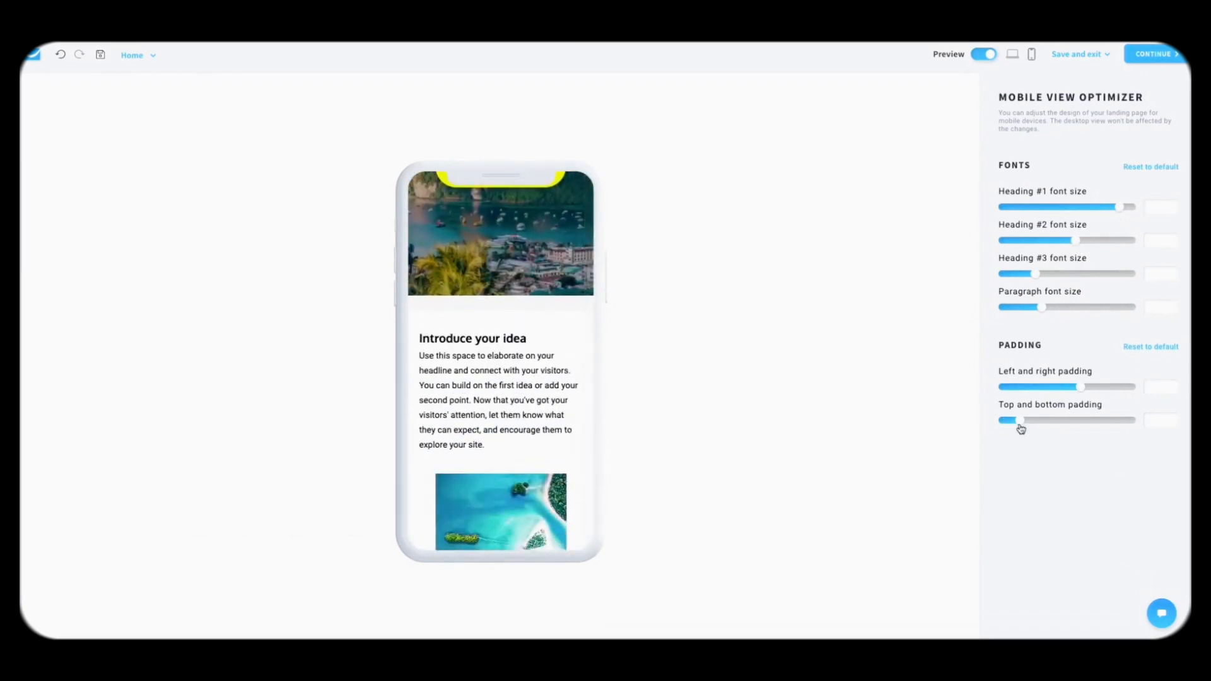
left_click_drag(1035, 424, 1049, 421)
Step: Enlarge the mobile paragraph text, then return to the desktop editing view
scroll(530, 391, "up", 5)
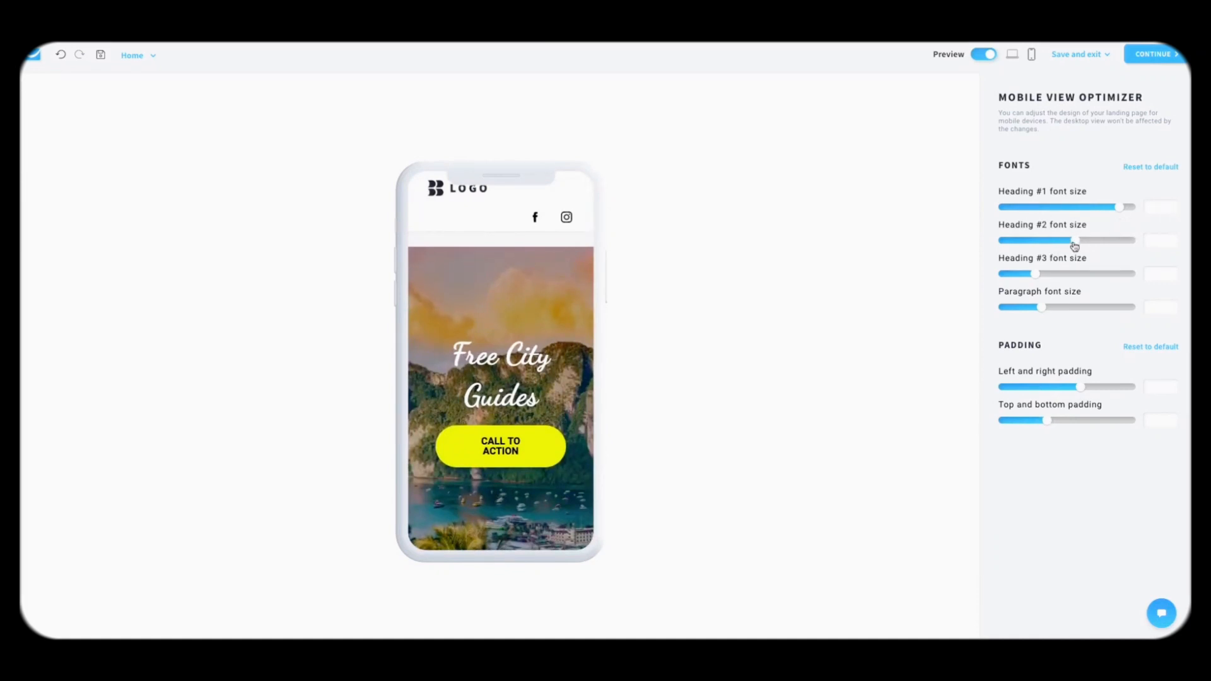
scroll(576, 342, "down", 9)
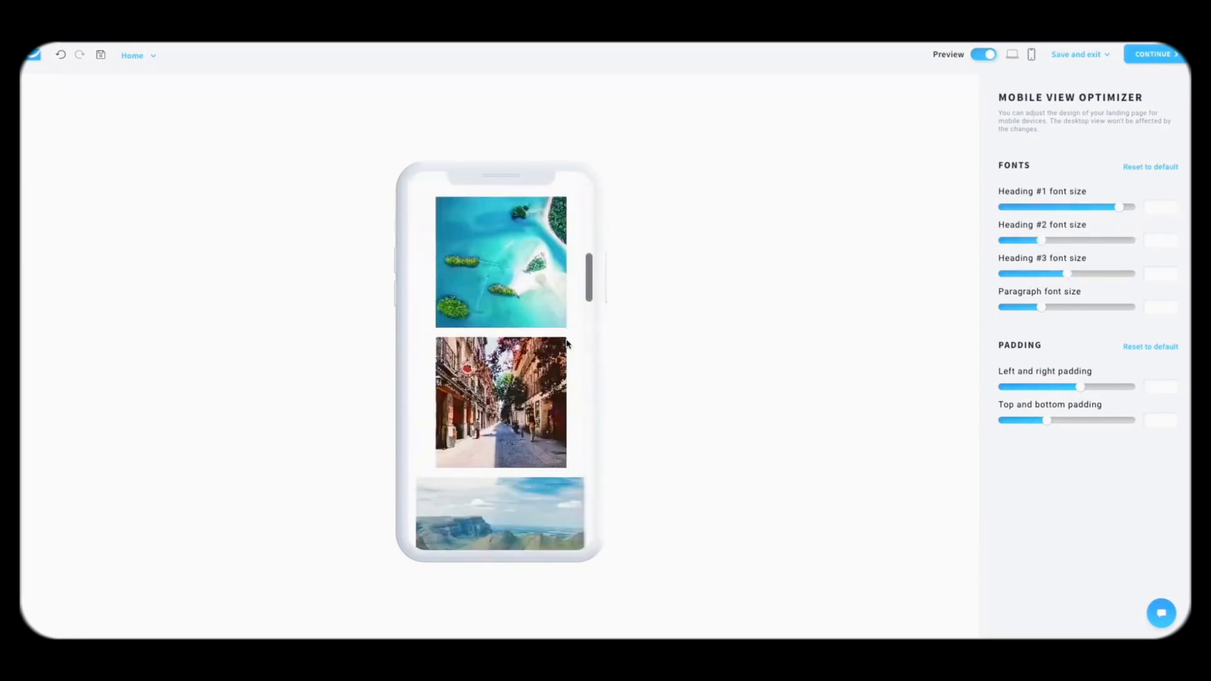
scroll(570, 342, "up", 5)
scroll(569, 339, "down", 1)
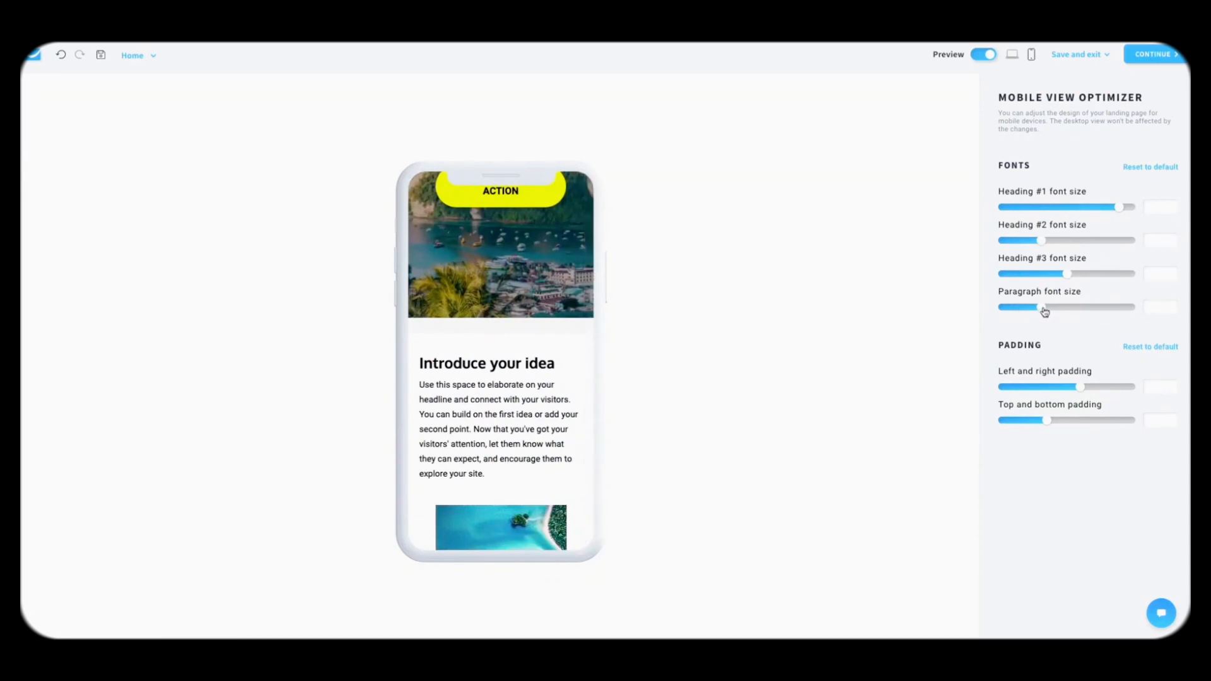
left_click_drag(1042, 309, 1094, 312)
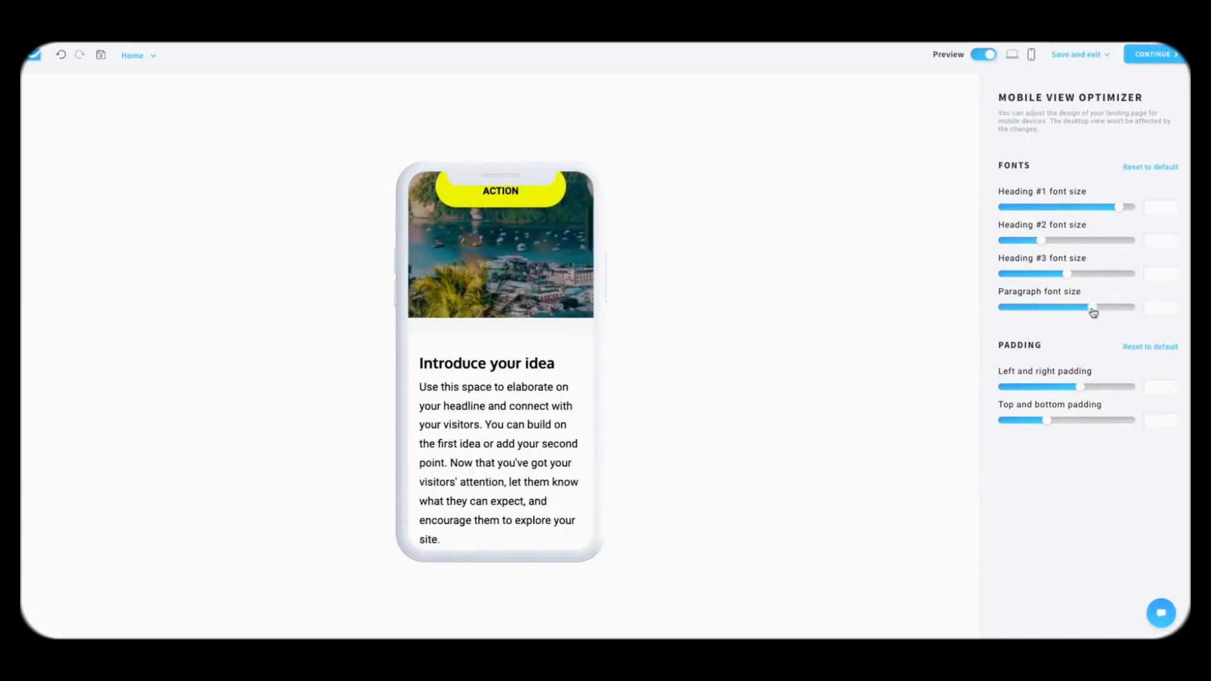
scroll(542, 419, "down", 15)
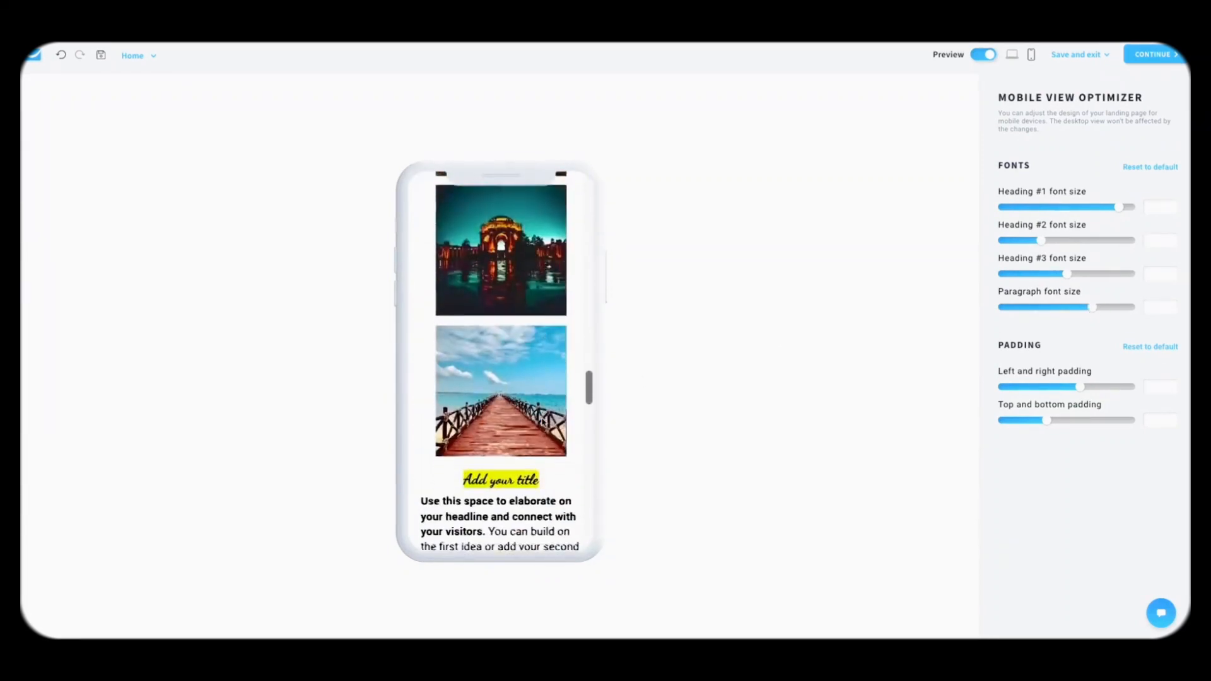
scroll(542, 421, "up", 15)
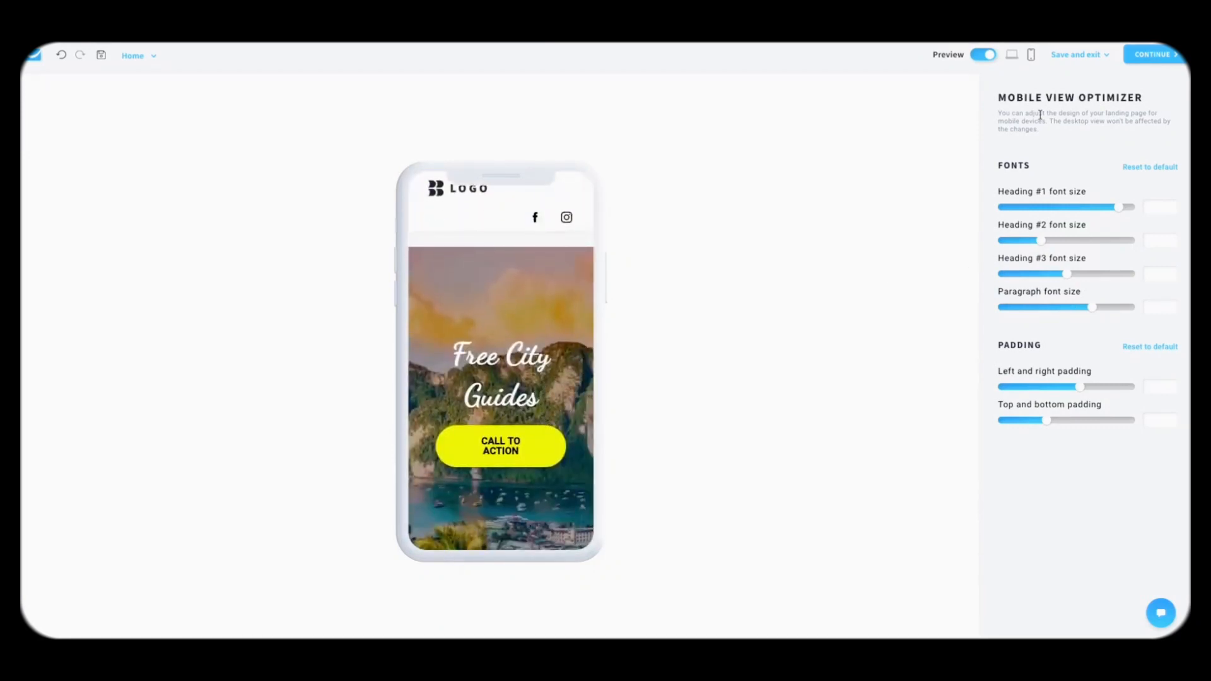
left_click(978, 55)
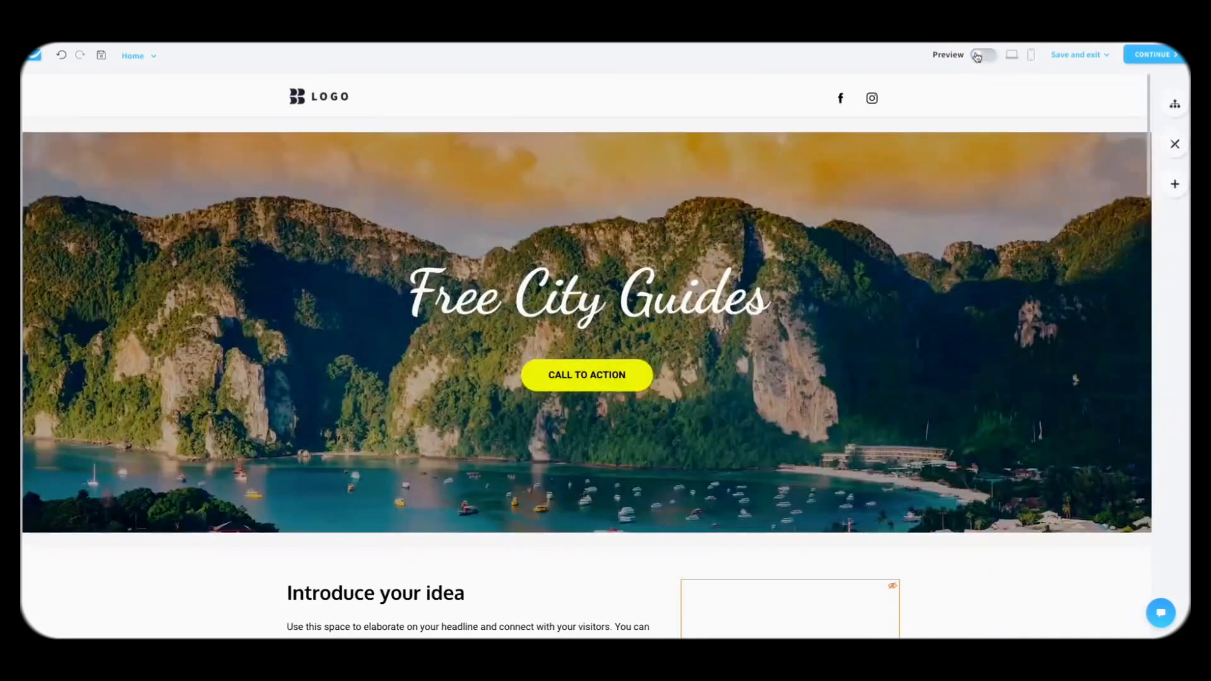
Step: Drop a Form into the Free City Guides hero and insert the first Signup template (Name, Email)
scroll(986, 309, "down", 10)
scroll(986, 309, "up", 10)
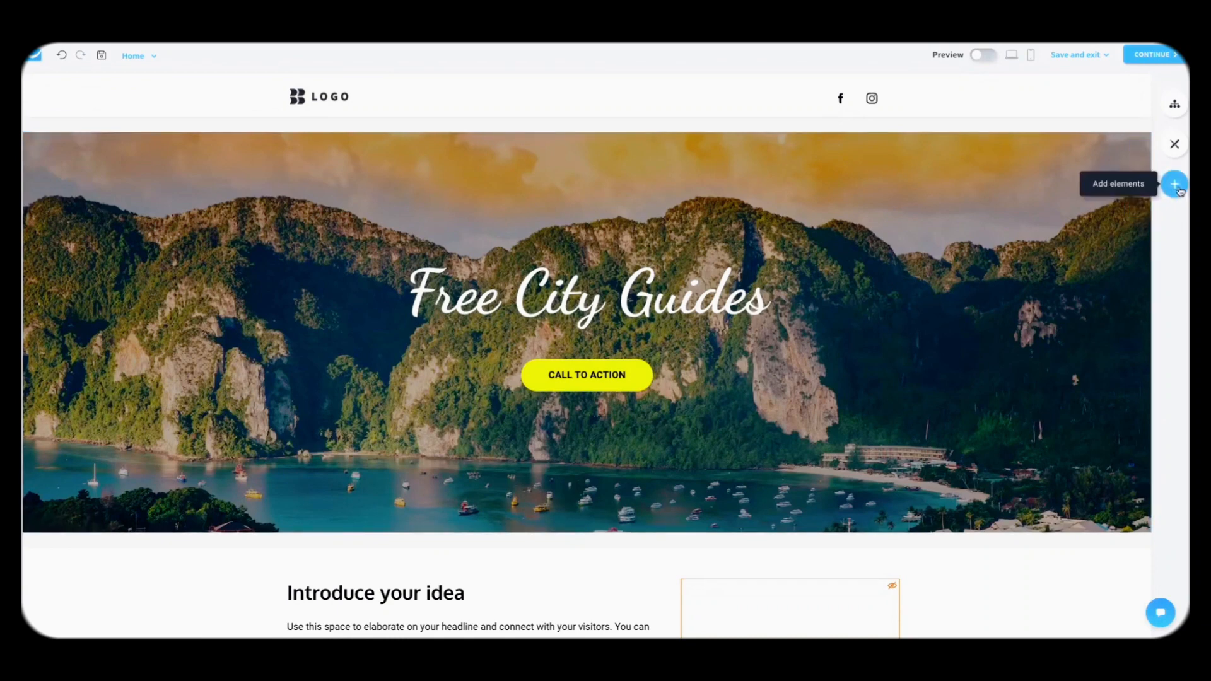
left_click(1175, 184)
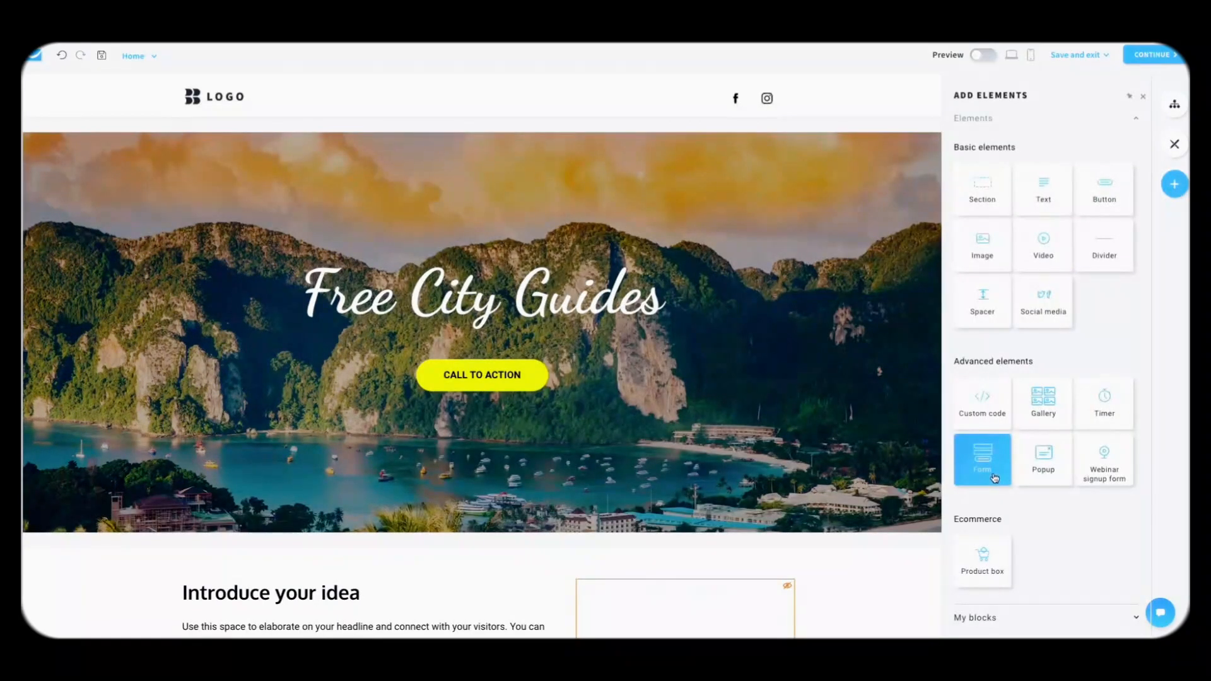
left_click_drag(995, 479, 583, 365)
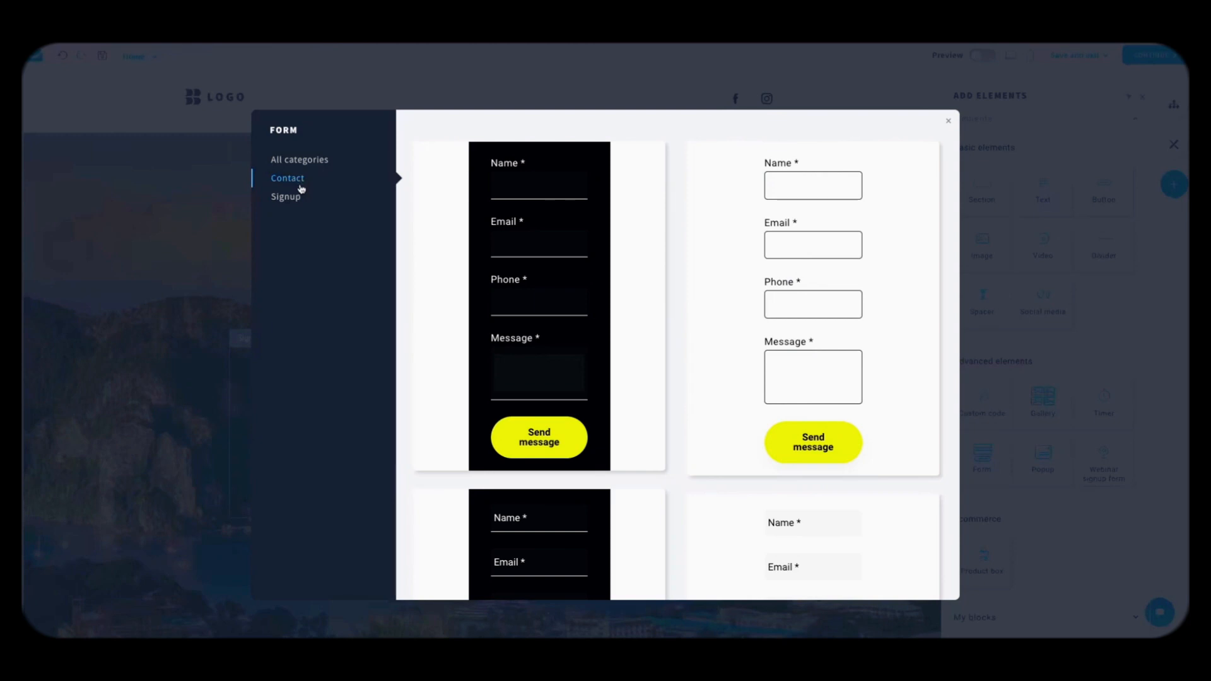
left_click(289, 196)
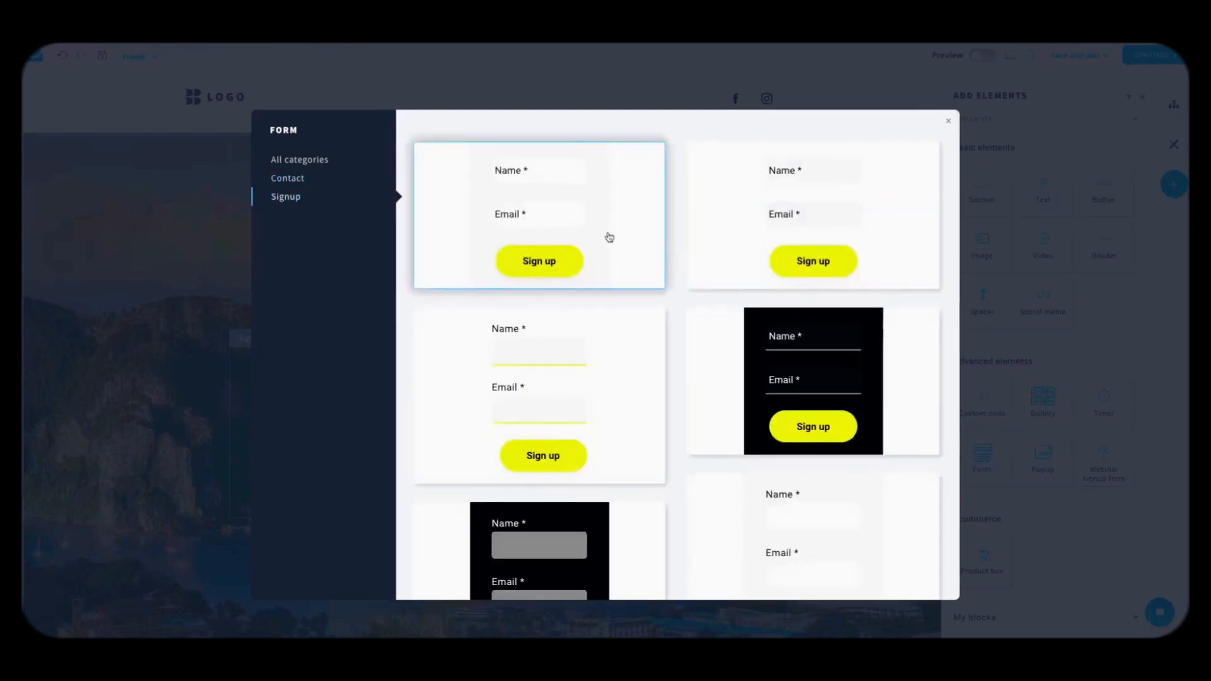
left_click(563, 255)
left_click(816, 429)
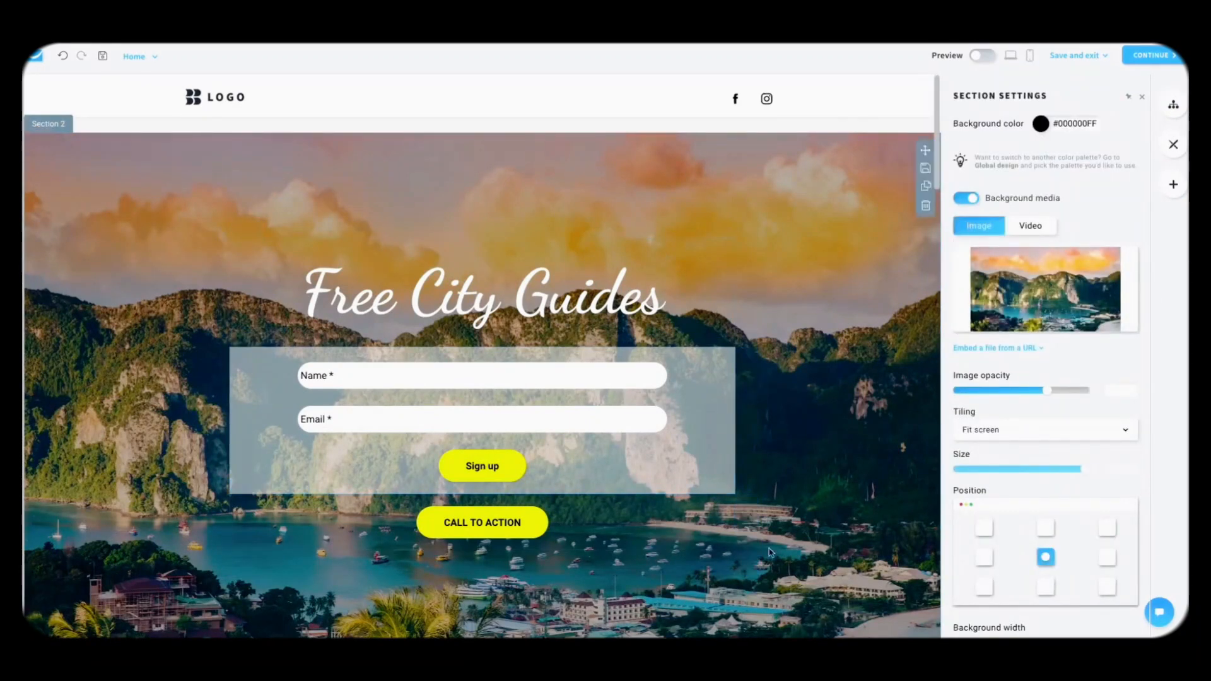
Step: Delete the Call to Action button and select the signup form
left_click(750, 562)
left_click(535, 465)
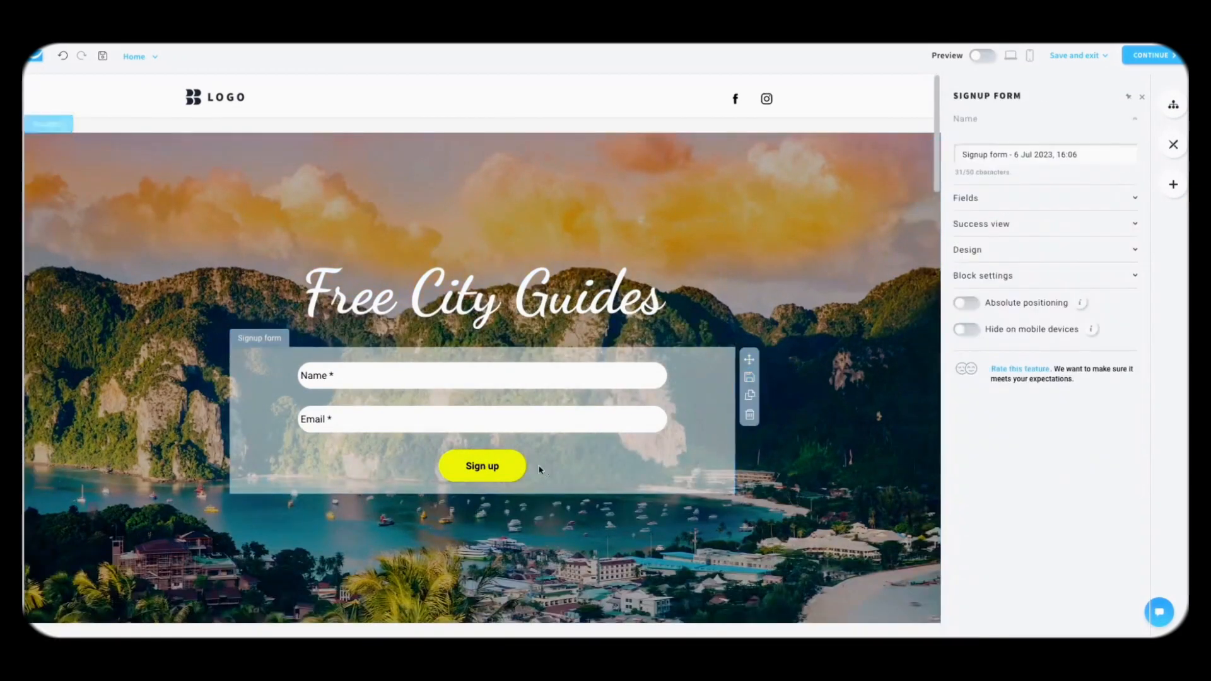
left_click(997, 278)
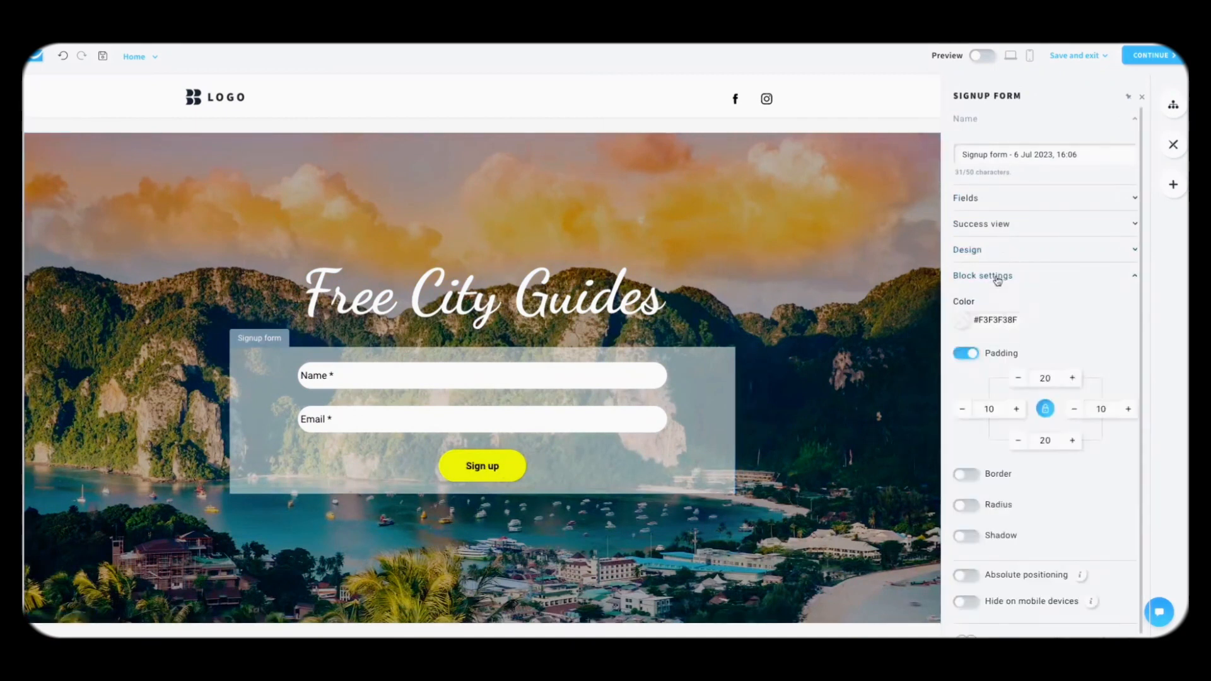
Step: Set the signup form's Sign up button font size to 26
left_click(995, 237)
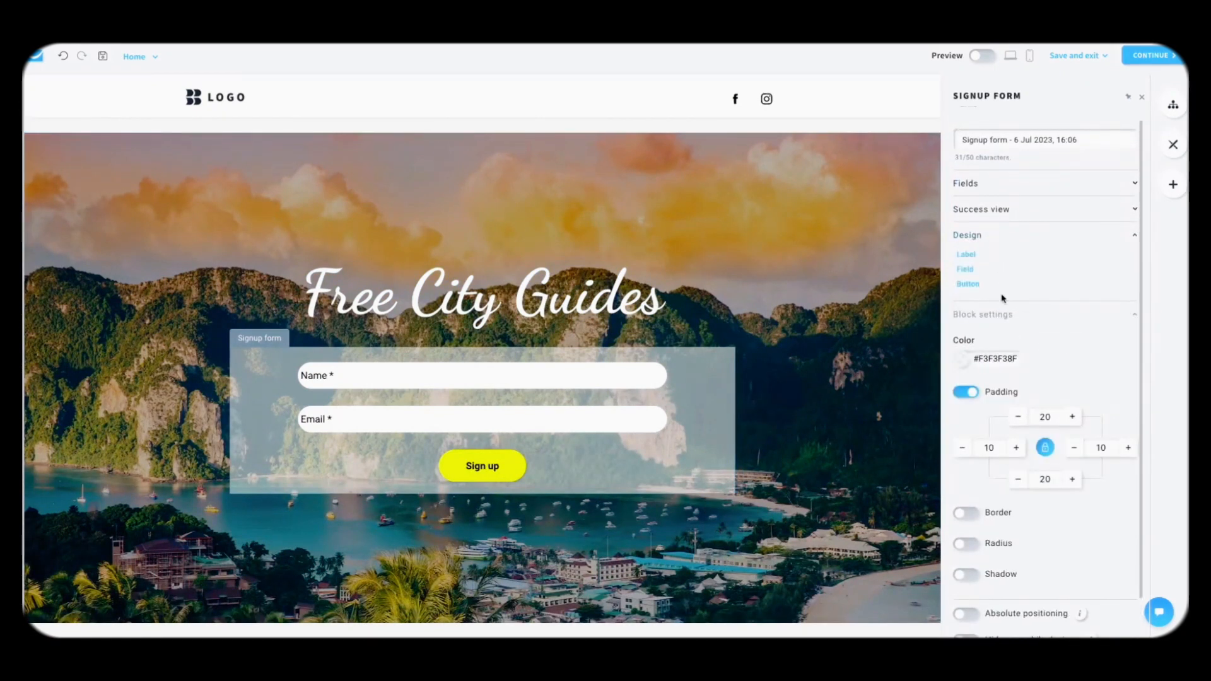
left_click(977, 278)
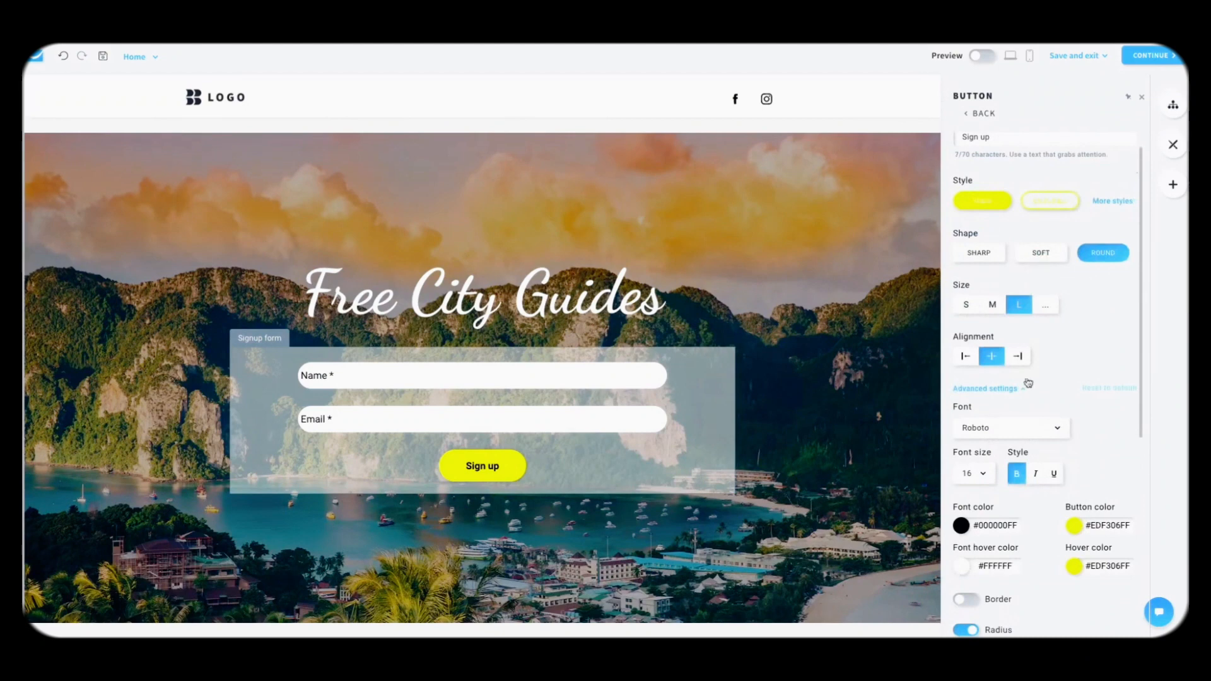
scroll(988, 464, "down", 1)
left_click(986, 465)
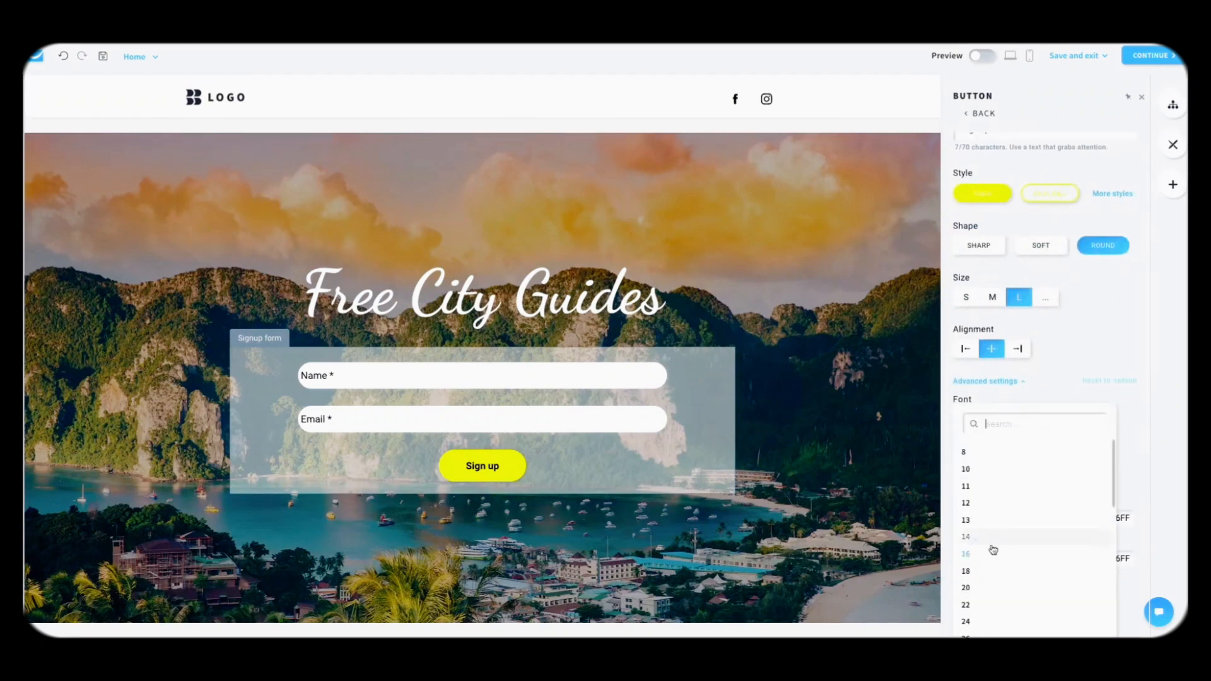
scroll(989, 559, "down", 3)
left_click(981, 576)
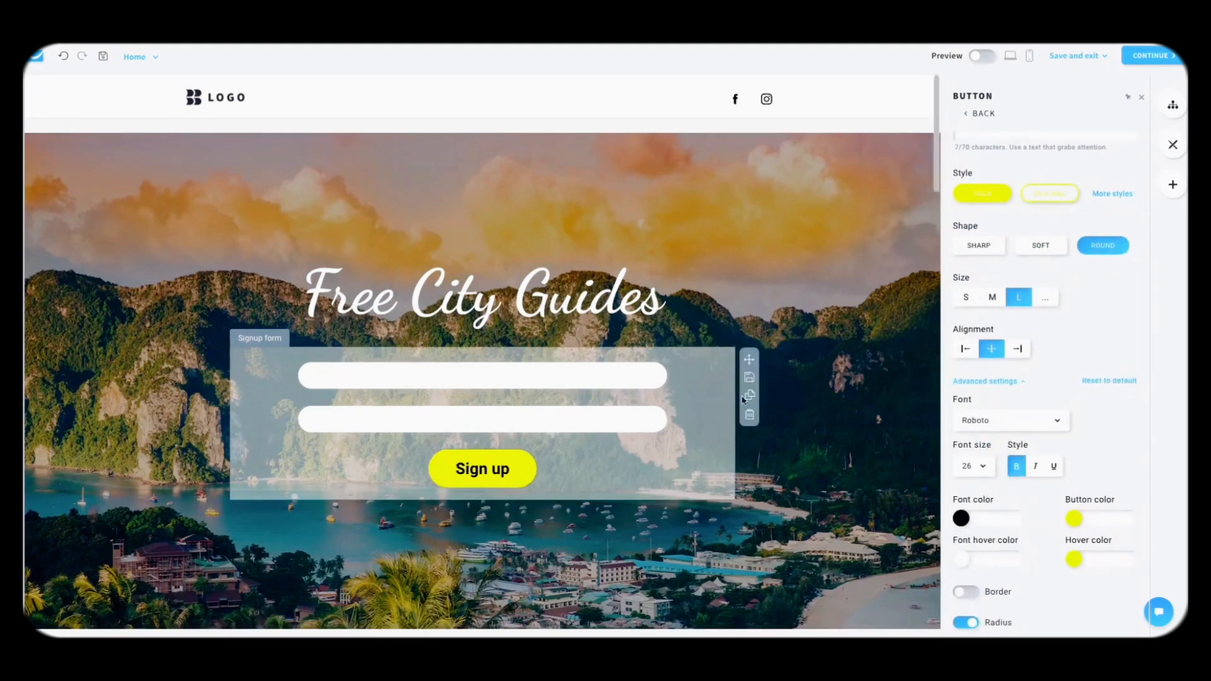
scroll(1047, 474, "down", 2)
scroll(1080, 339, "up", 3)
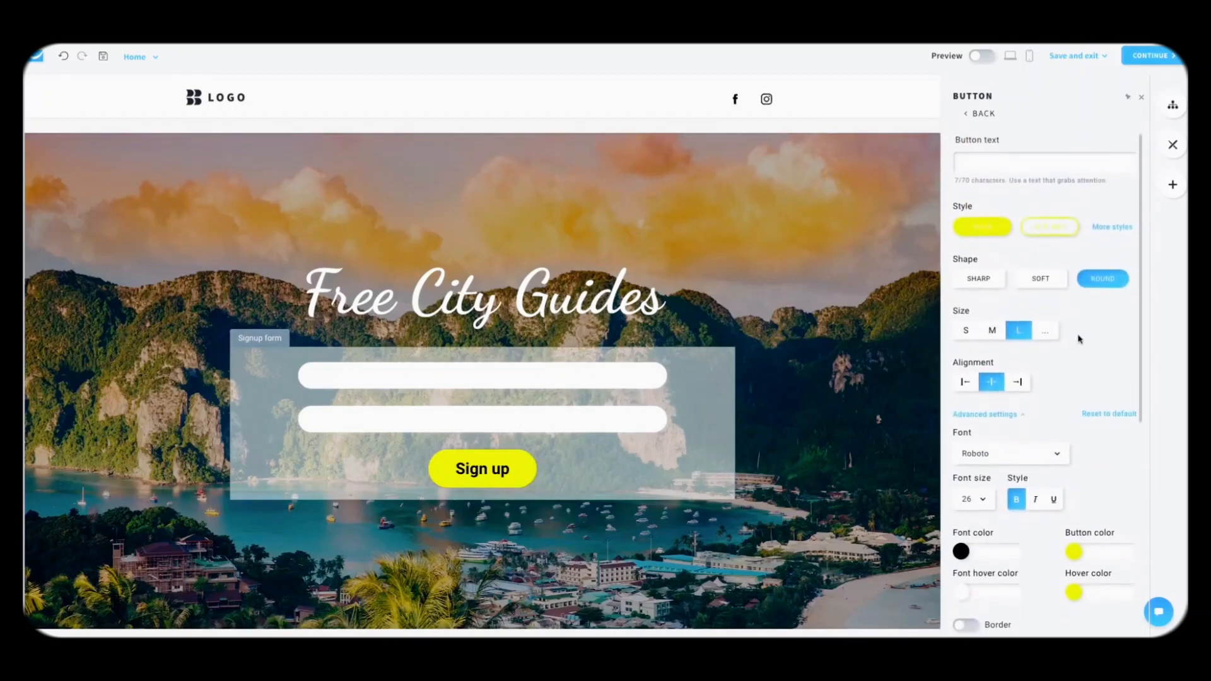
left_click(981, 114)
left_click(989, 194)
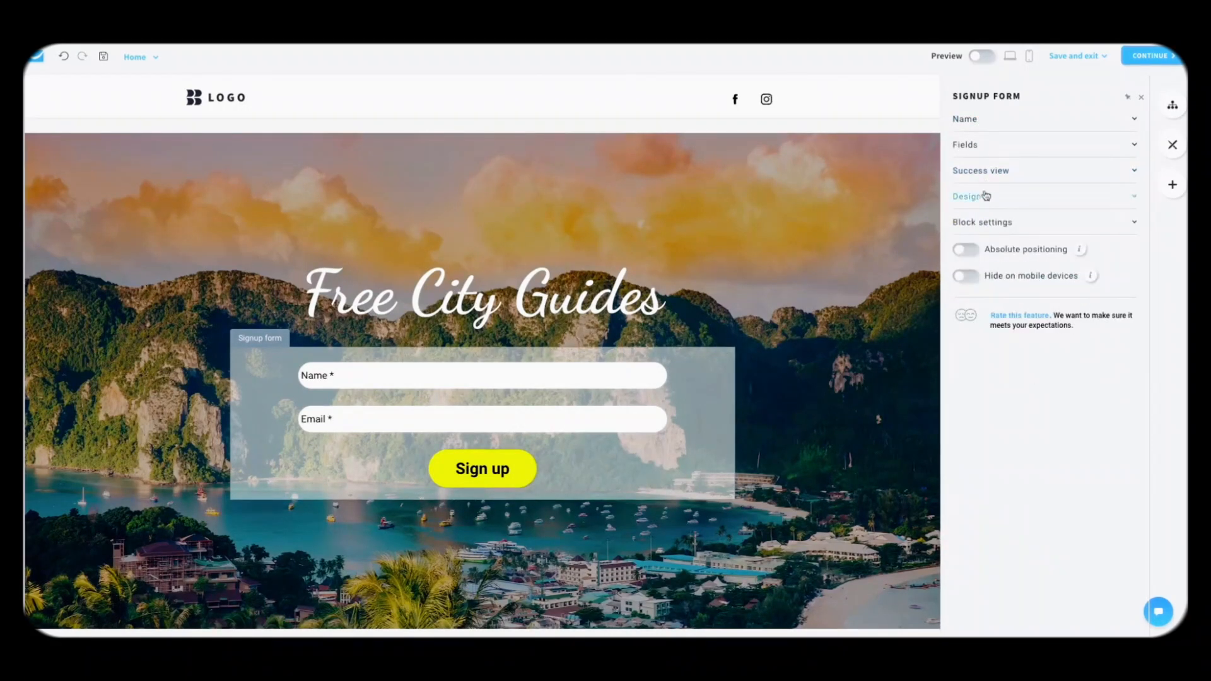
Step: Add the city_guides custom field to the form, relabel it Cities, and preview the page
left_click(995, 171)
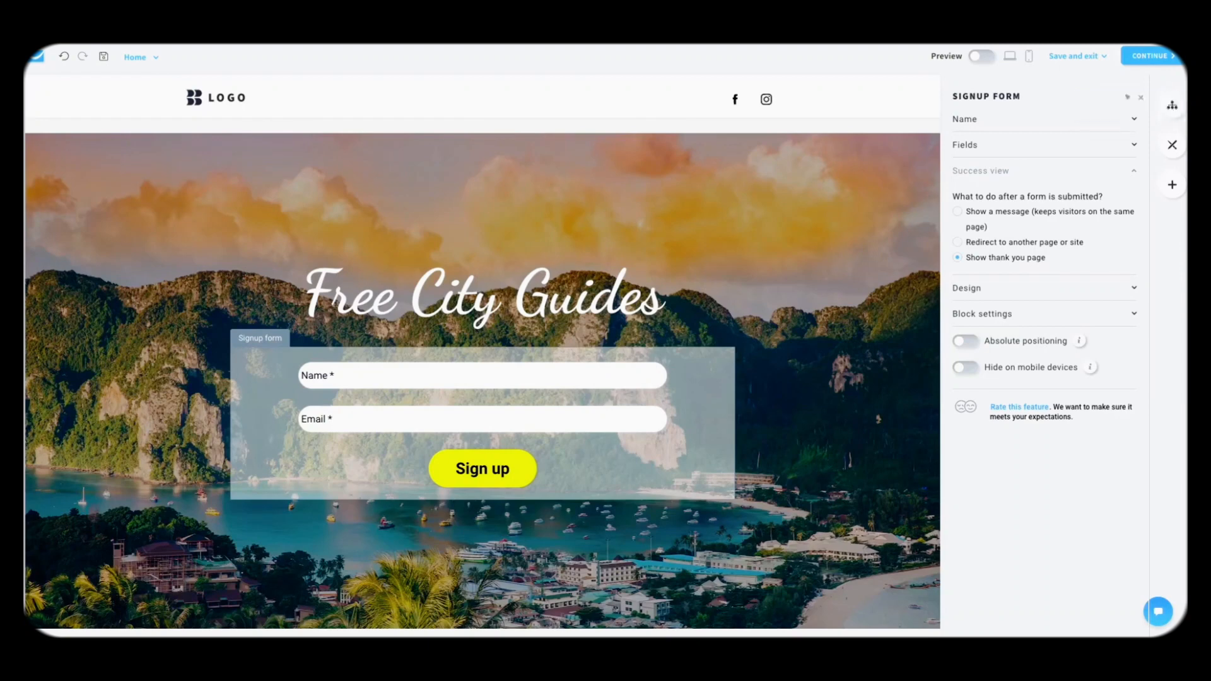
left_click(1002, 172)
left_click(995, 147)
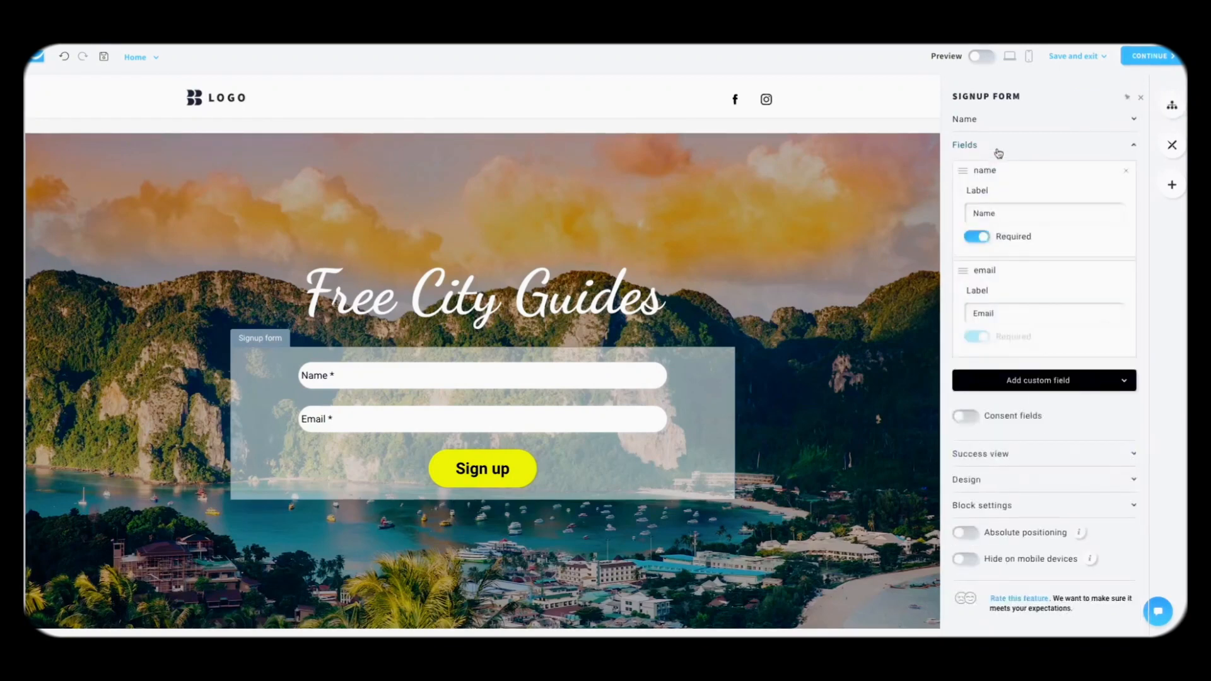
left_click(992, 385)
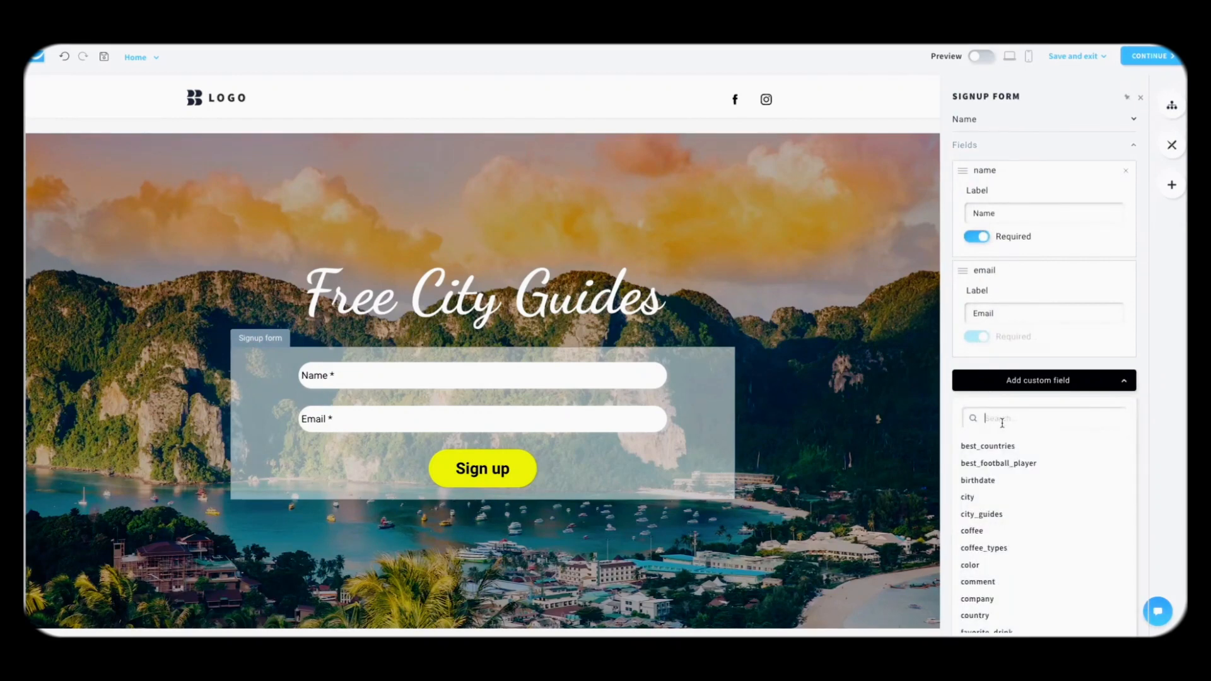
left_click(993, 515)
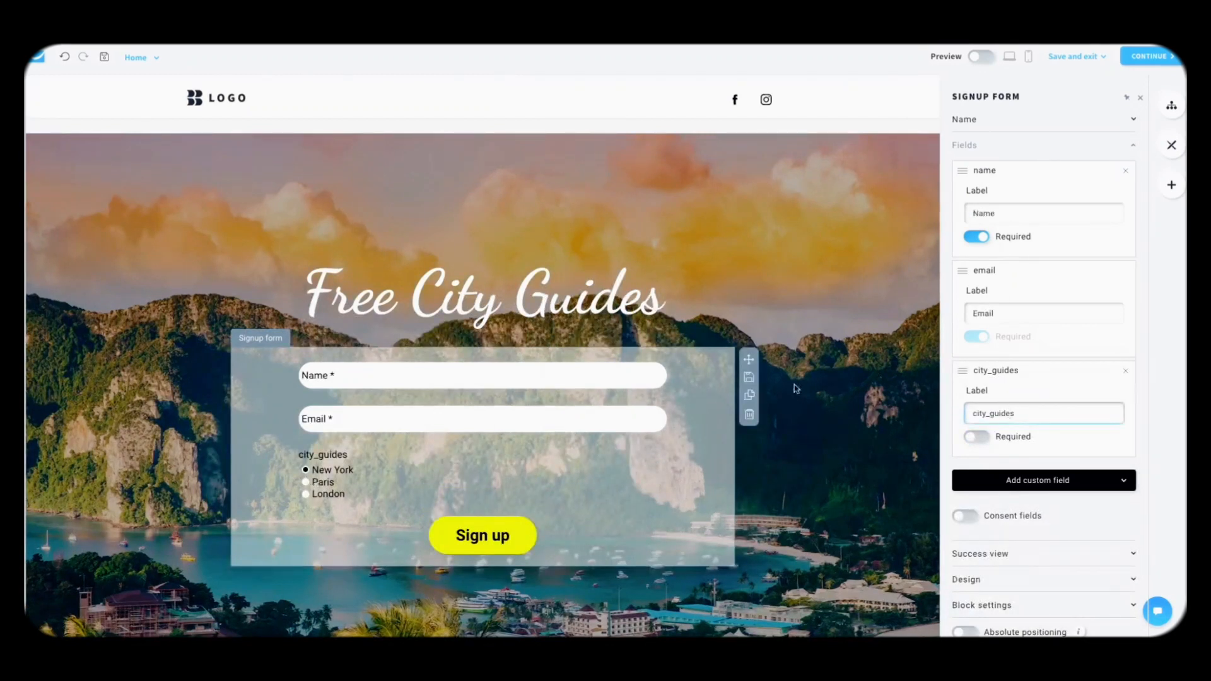
double_click(1000, 413)
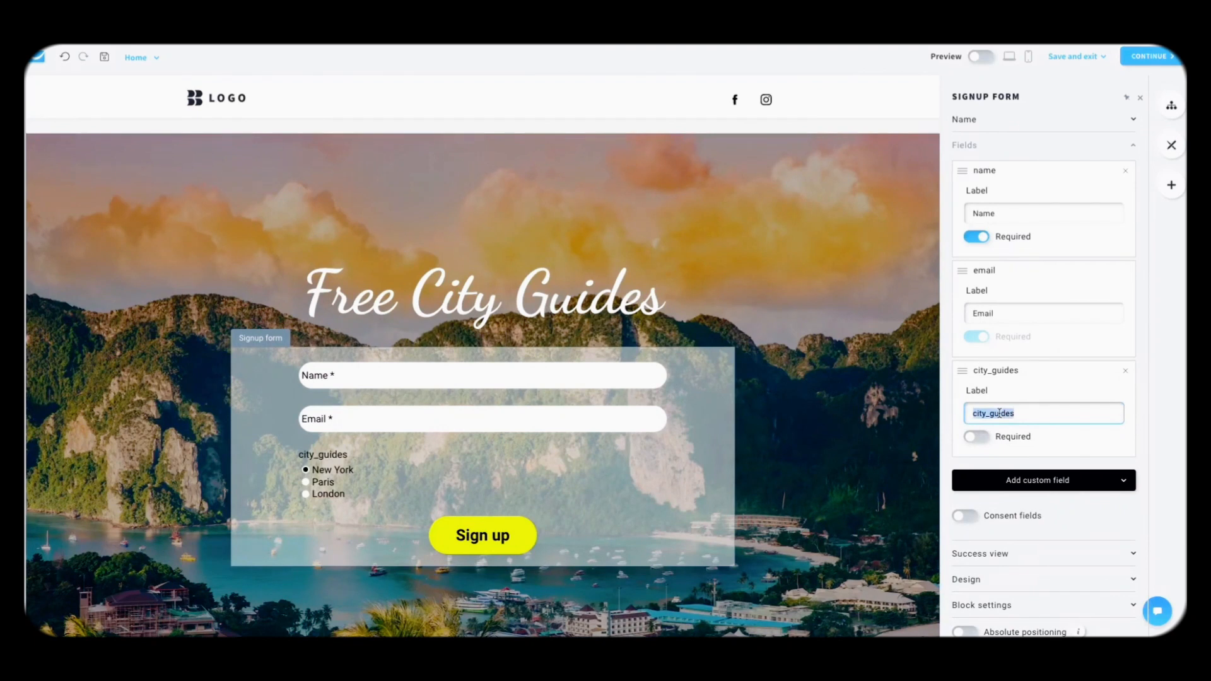
type("Cities")
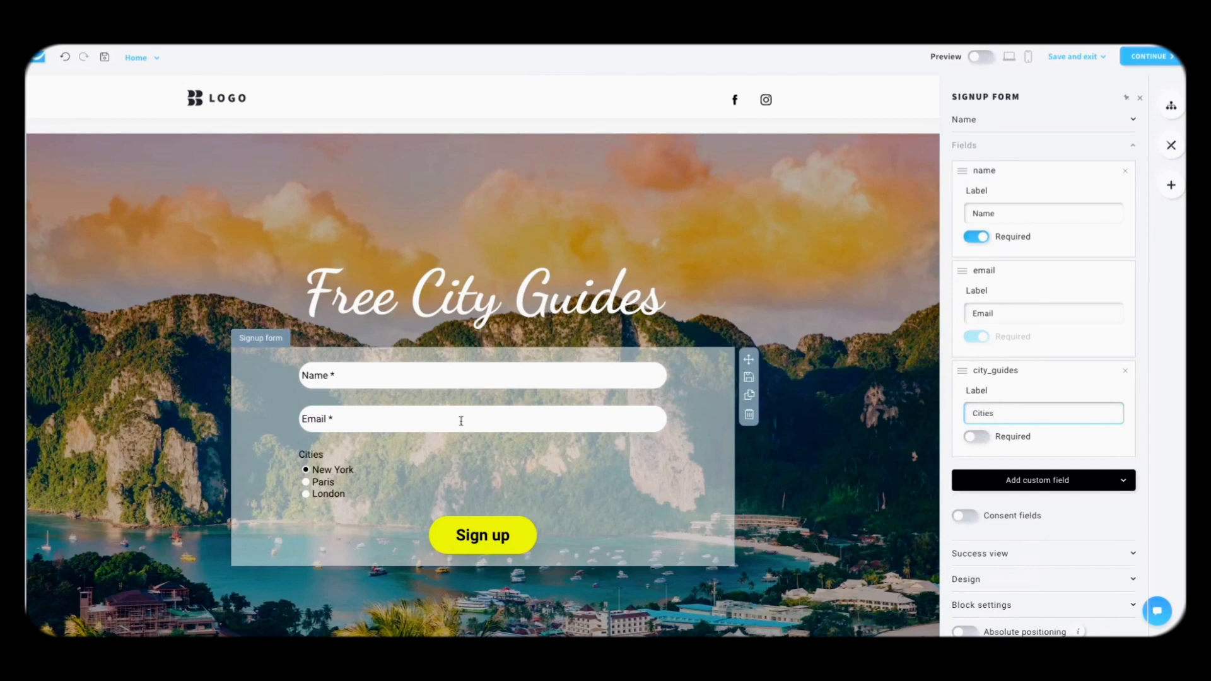
left_click(821, 455)
left_click(980, 57)
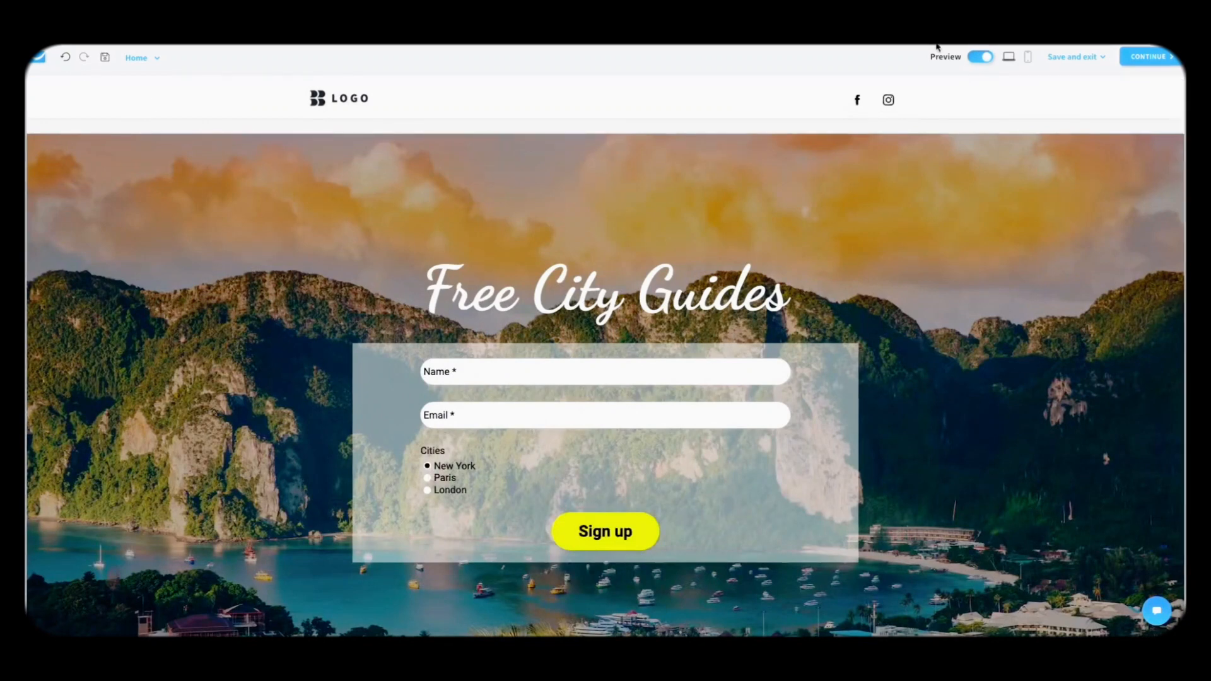
Step: With Preview off, rename the signup form to City guides
left_click(980, 56)
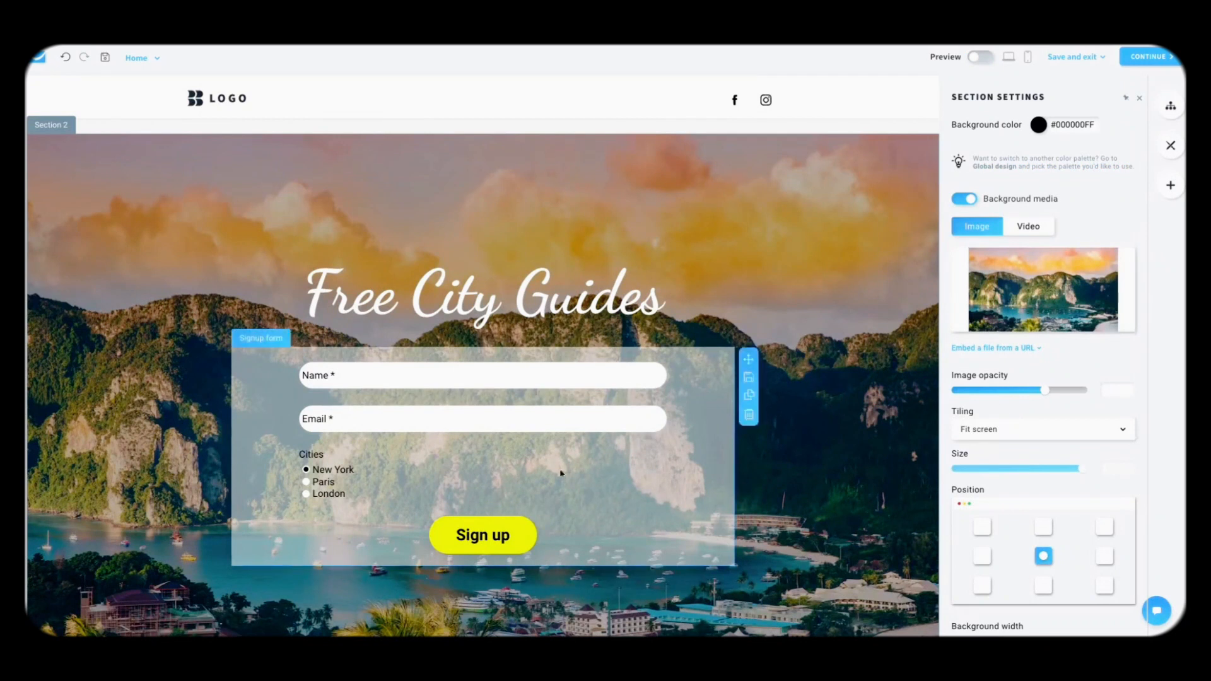
left_click(1169, 186)
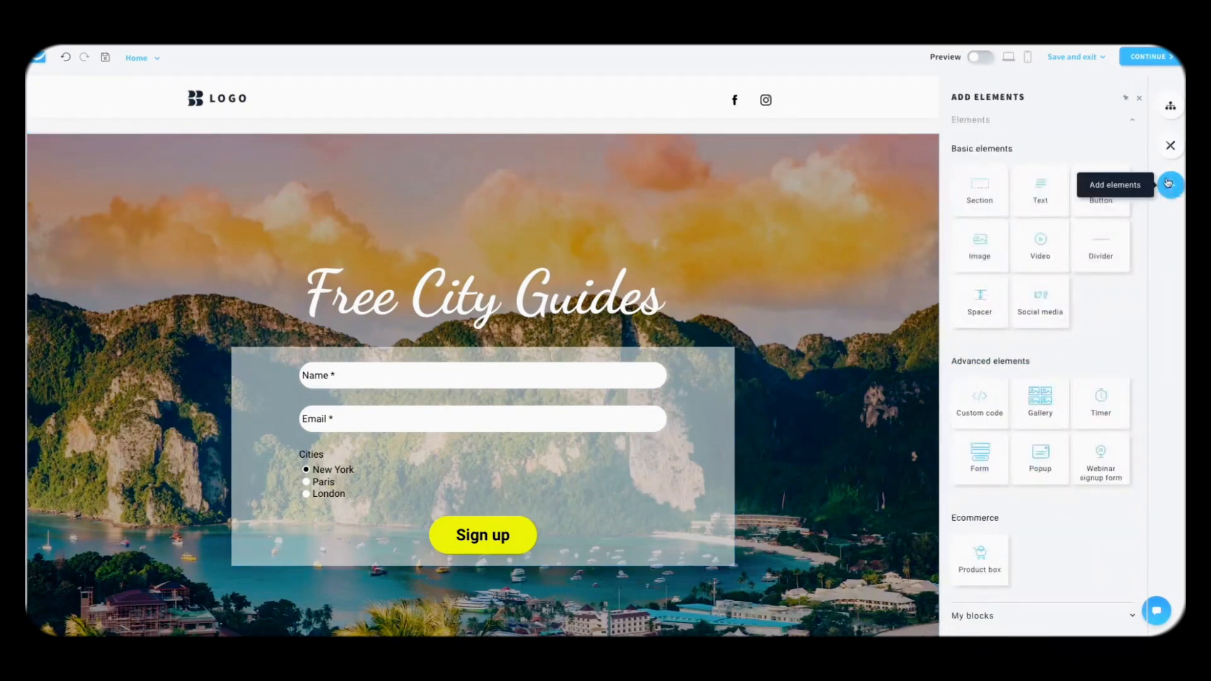
left_click(705, 409)
left_click(1035, 159)
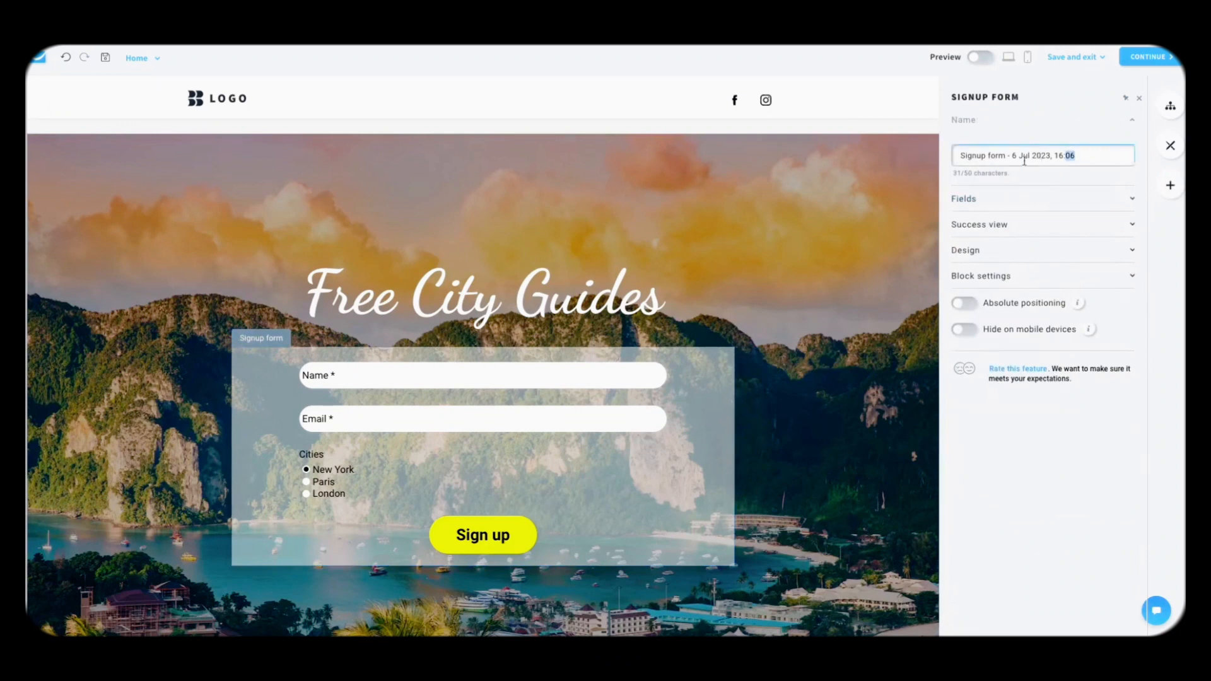
triple_click(1007, 158)
type("City")
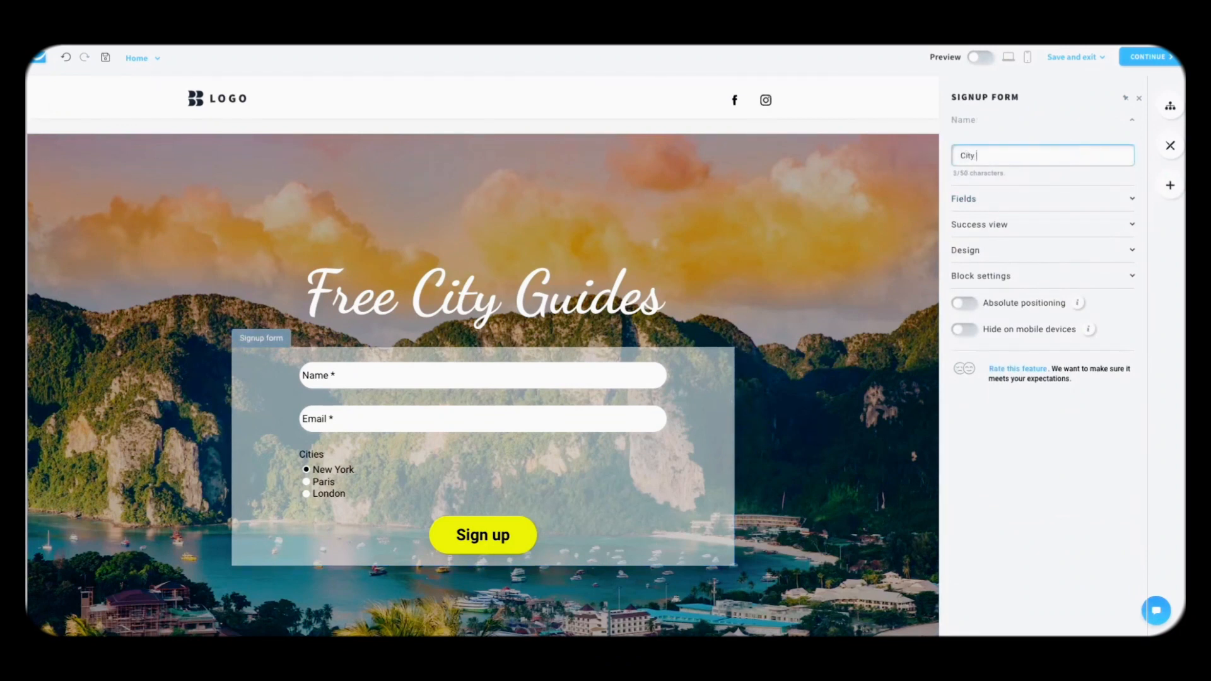
type(" guides")
left_click(1060, 110)
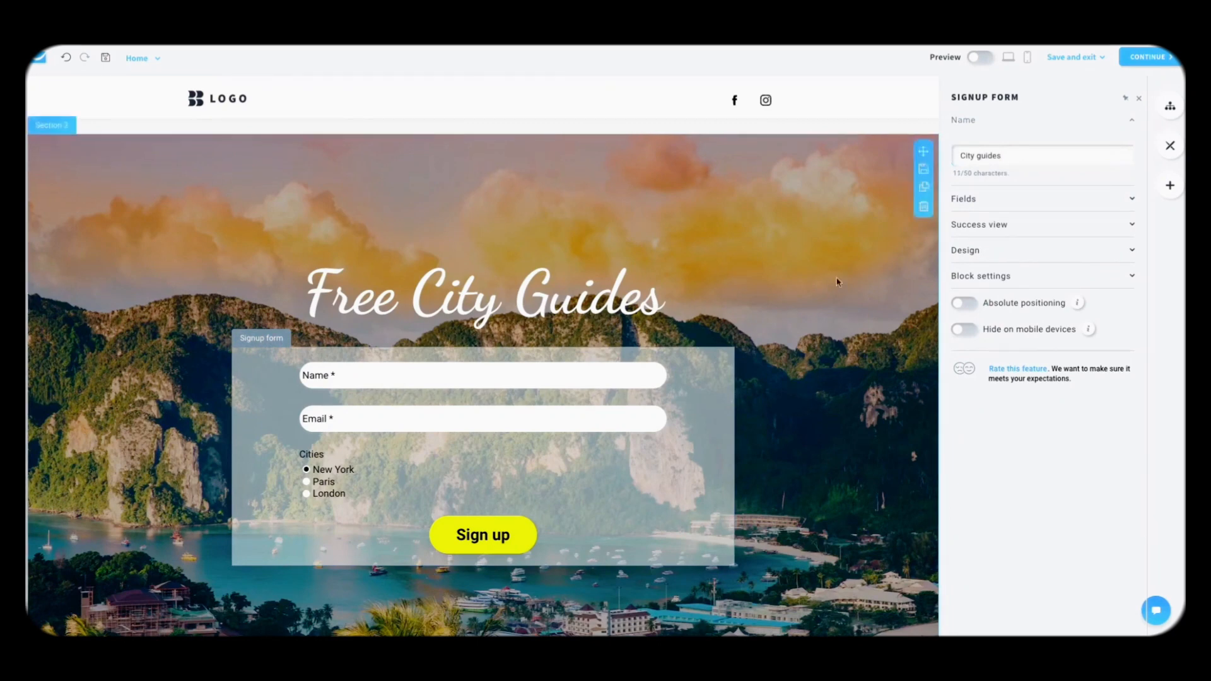
Step: Check the form's fields and continue to the landing page settings
scroll(839, 410, "down", 3)
scroll(858, 353, "up", 2)
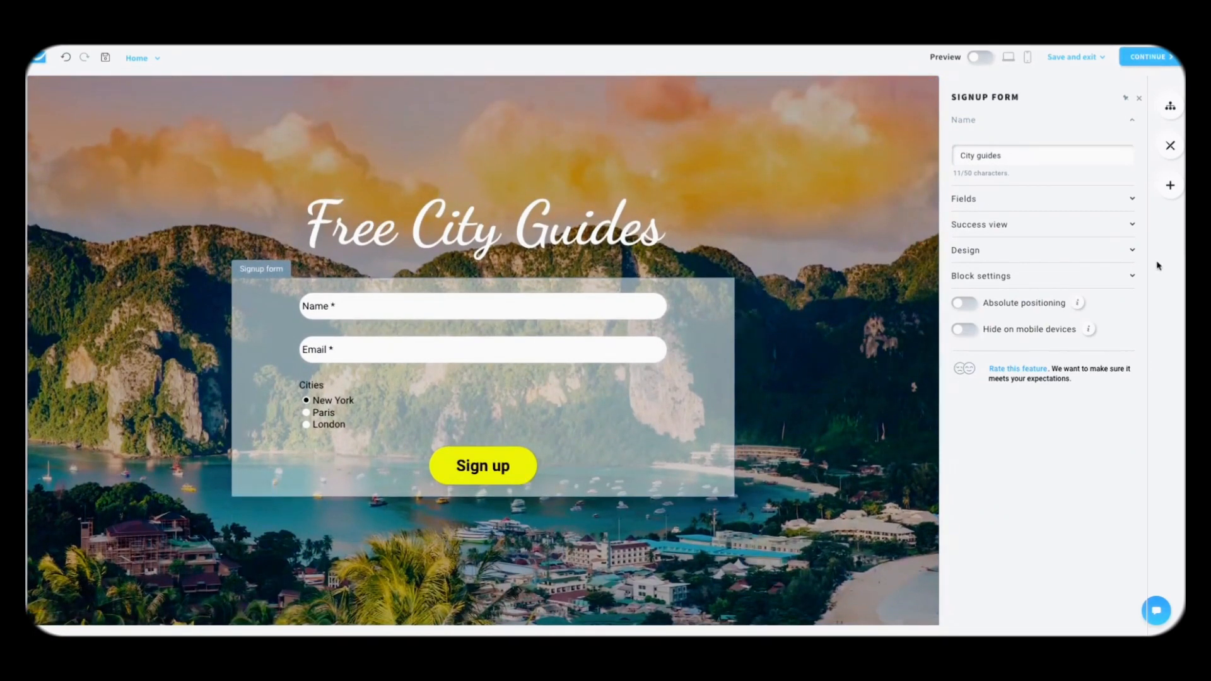
left_click(1020, 207)
left_click(1017, 206)
left_click(797, 472)
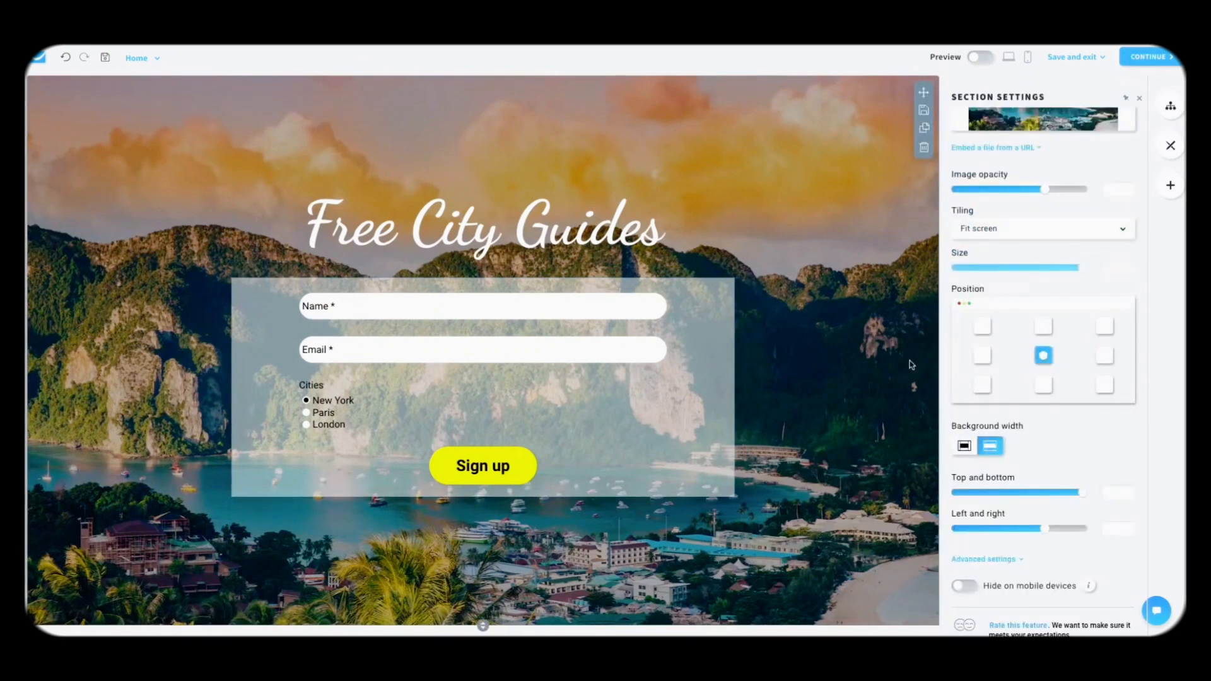
left_click(1148, 58)
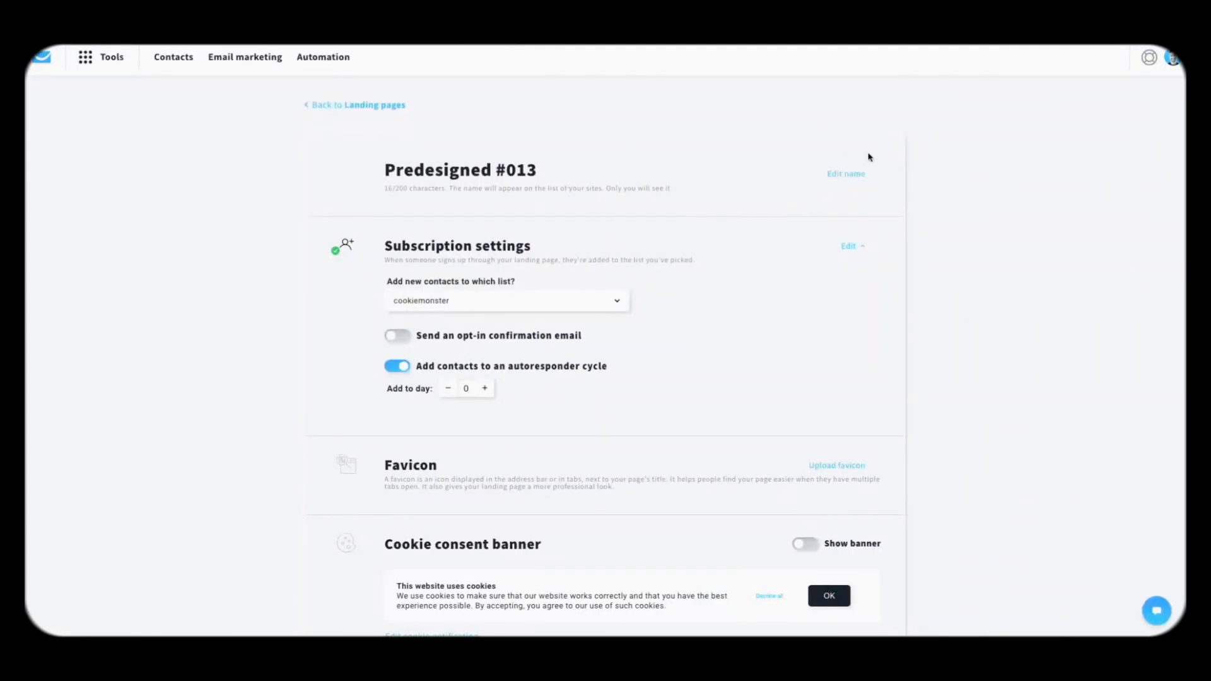
Step: Rename the landing page City Guides and send its signups to the City Guides list
left_click(846, 174)
key("ctrl+a")
type("Ci")
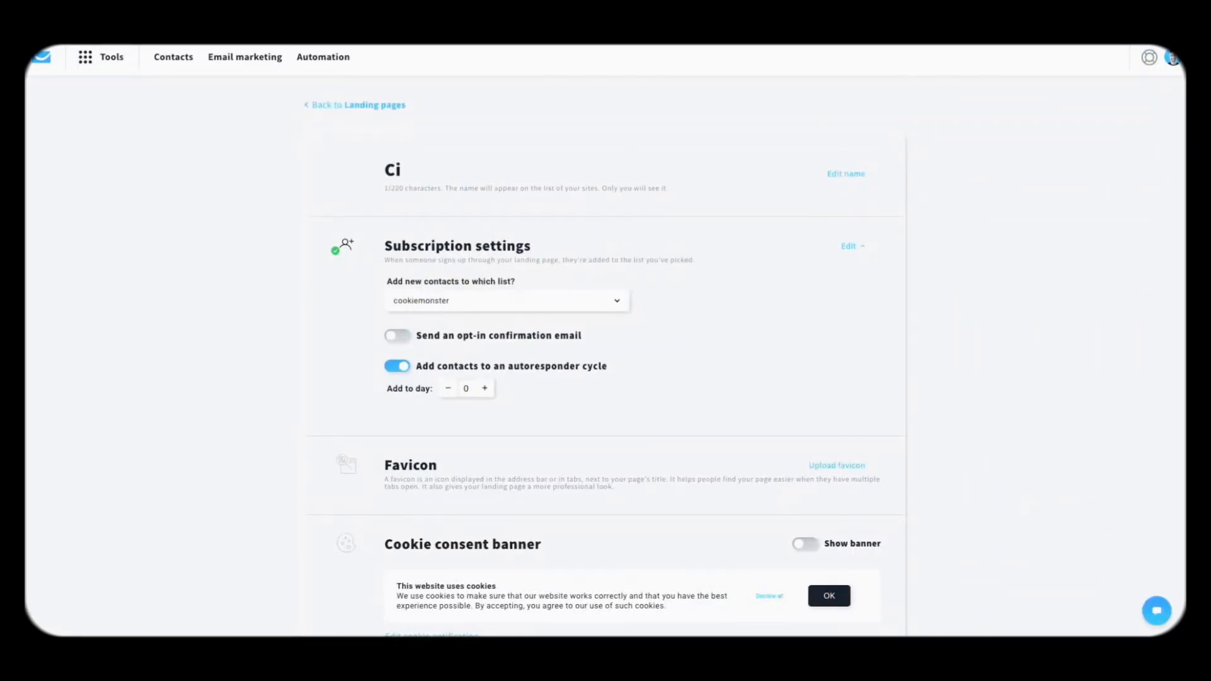
type("ty Guides")
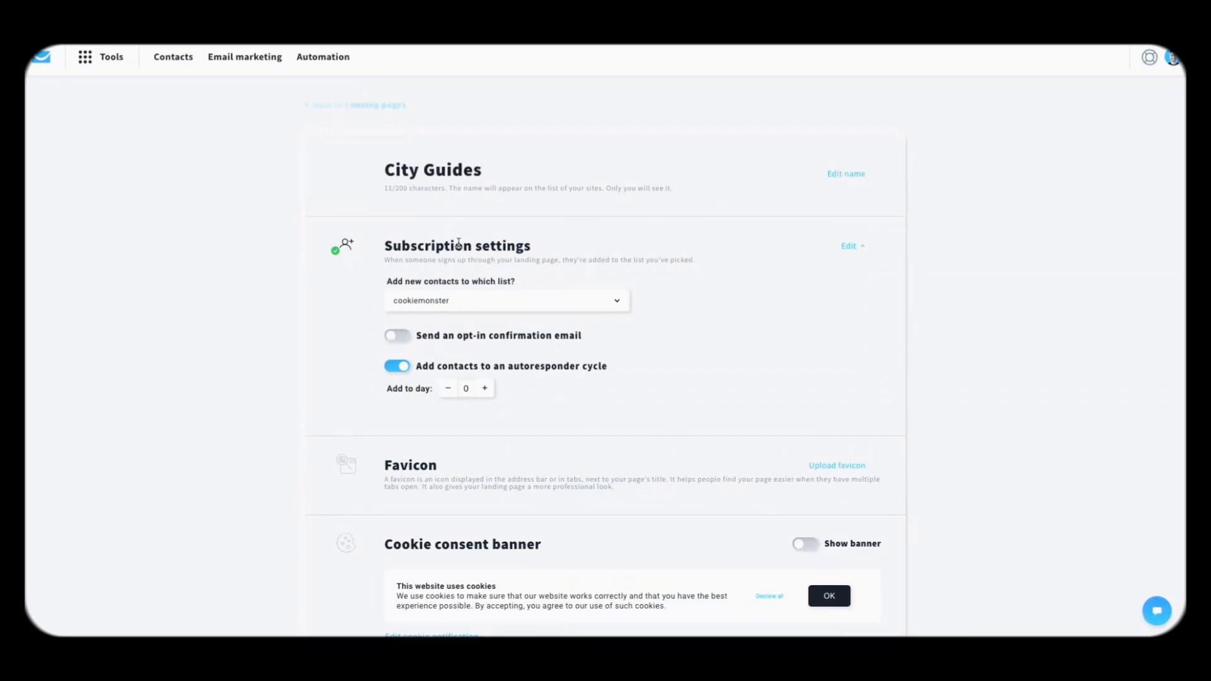
left_click(554, 304)
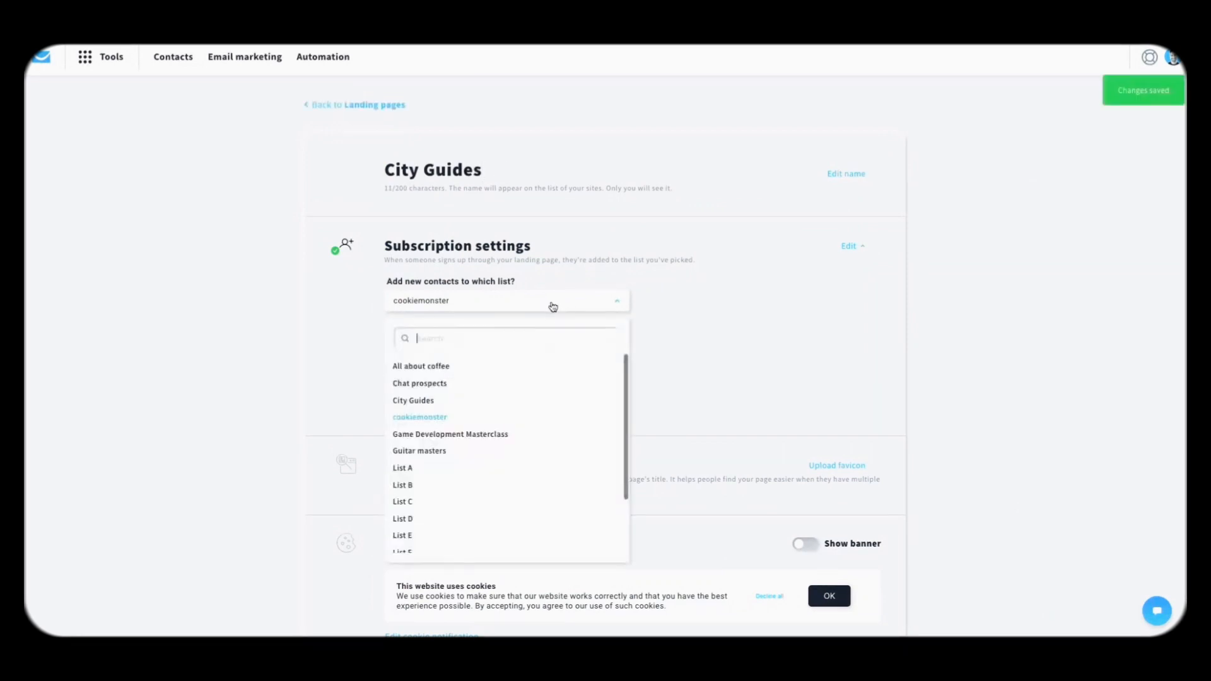
left_click(461, 404)
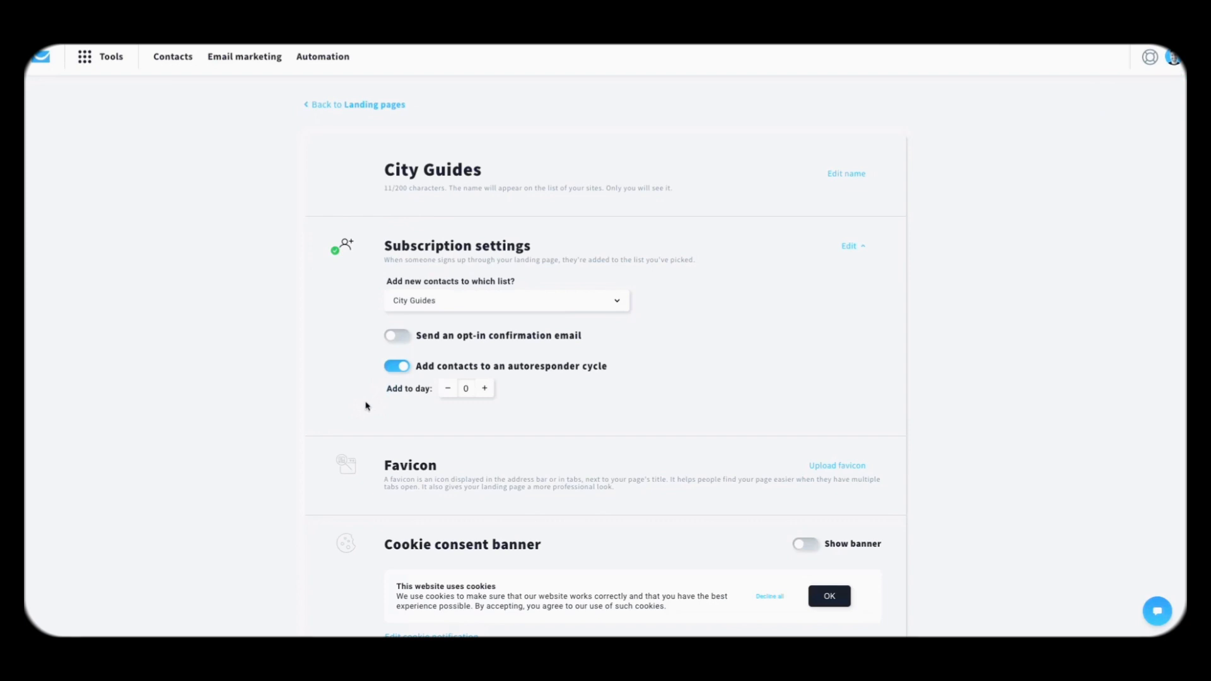
Step: Turn on the cookie consent banner and continue to name and domain selection
scroll(349, 423, "down", 2)
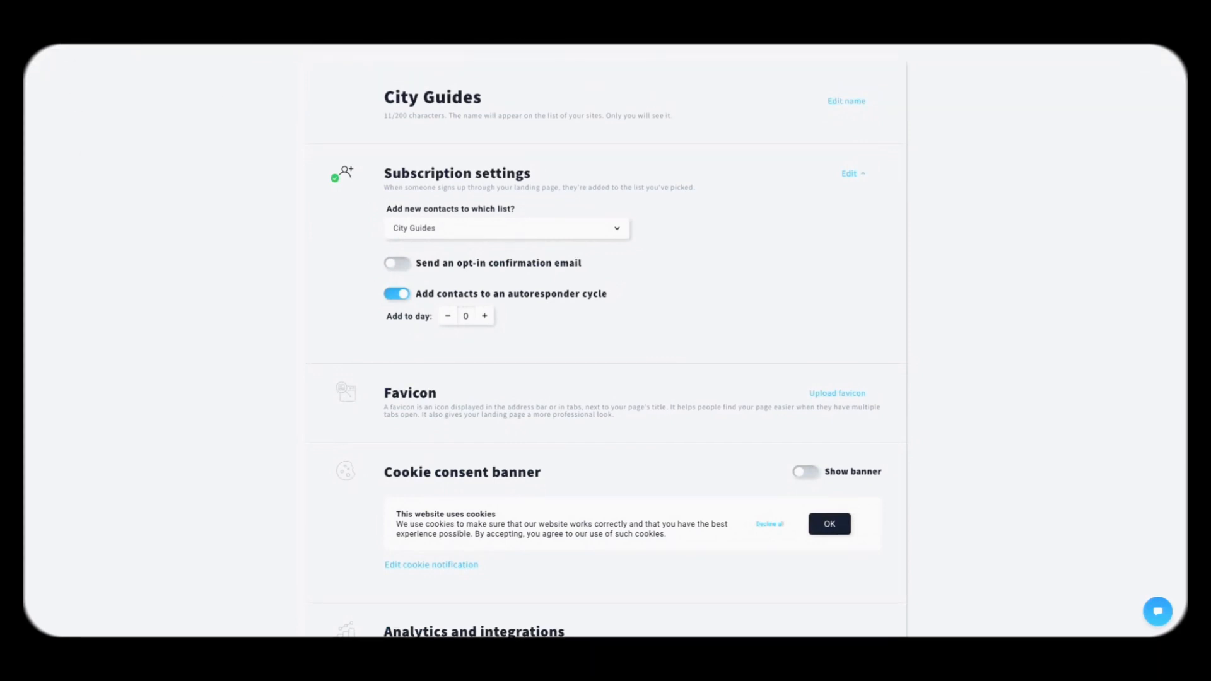
scroll(282, 486, "down", 7)
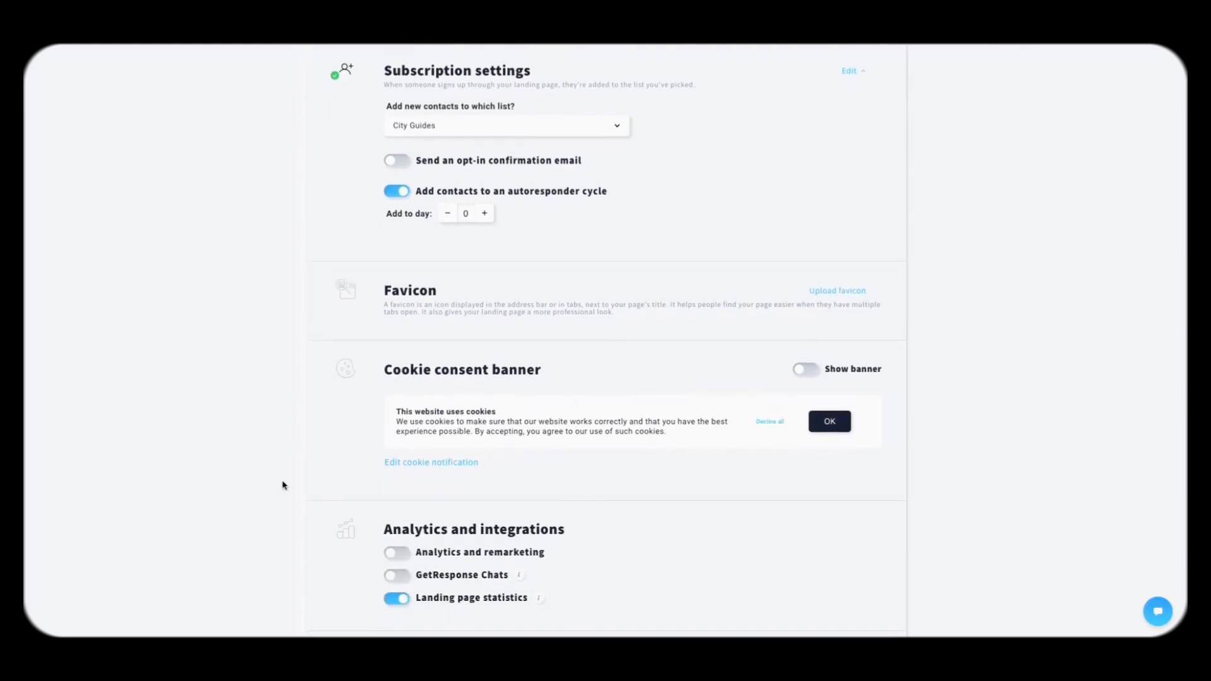
left_click(810, 204)
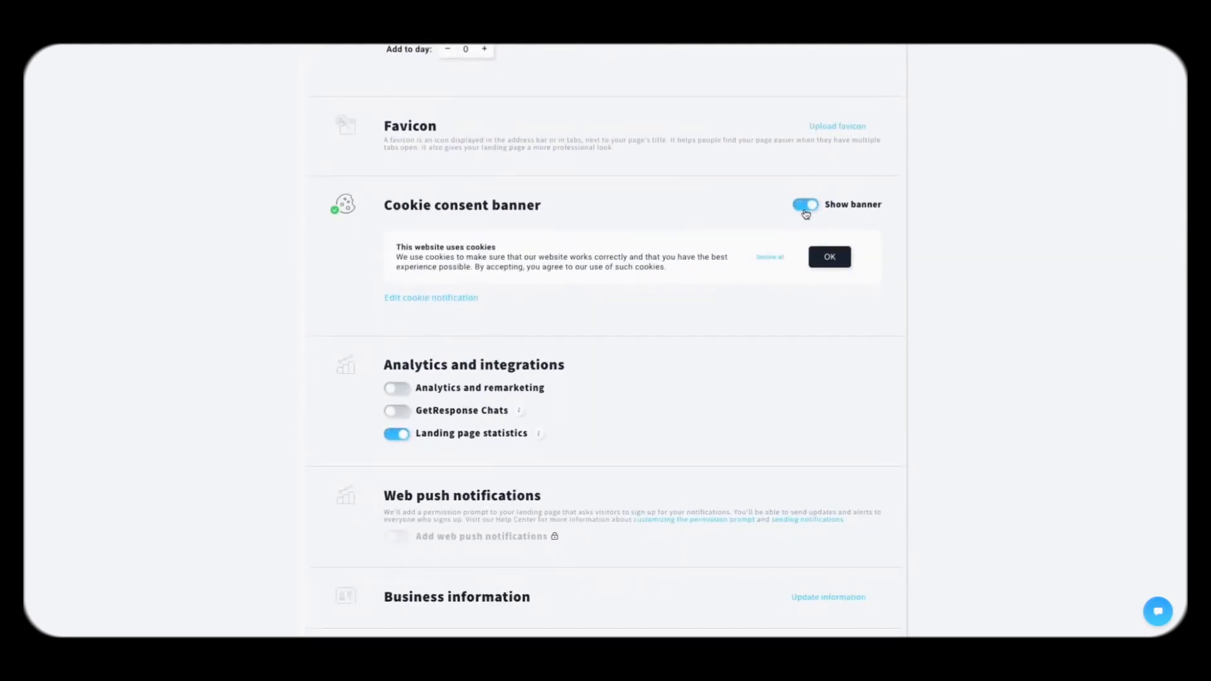
scroll(718, 315, "down", 3)
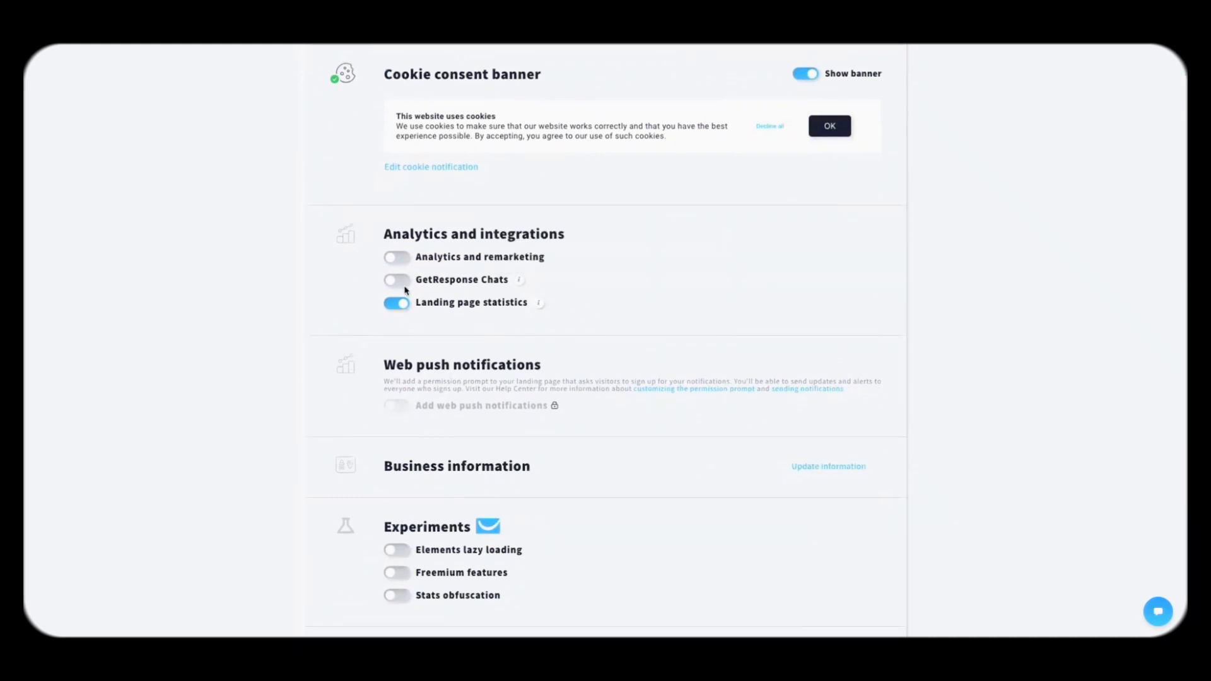
scroll(404, 292, "down", 2)
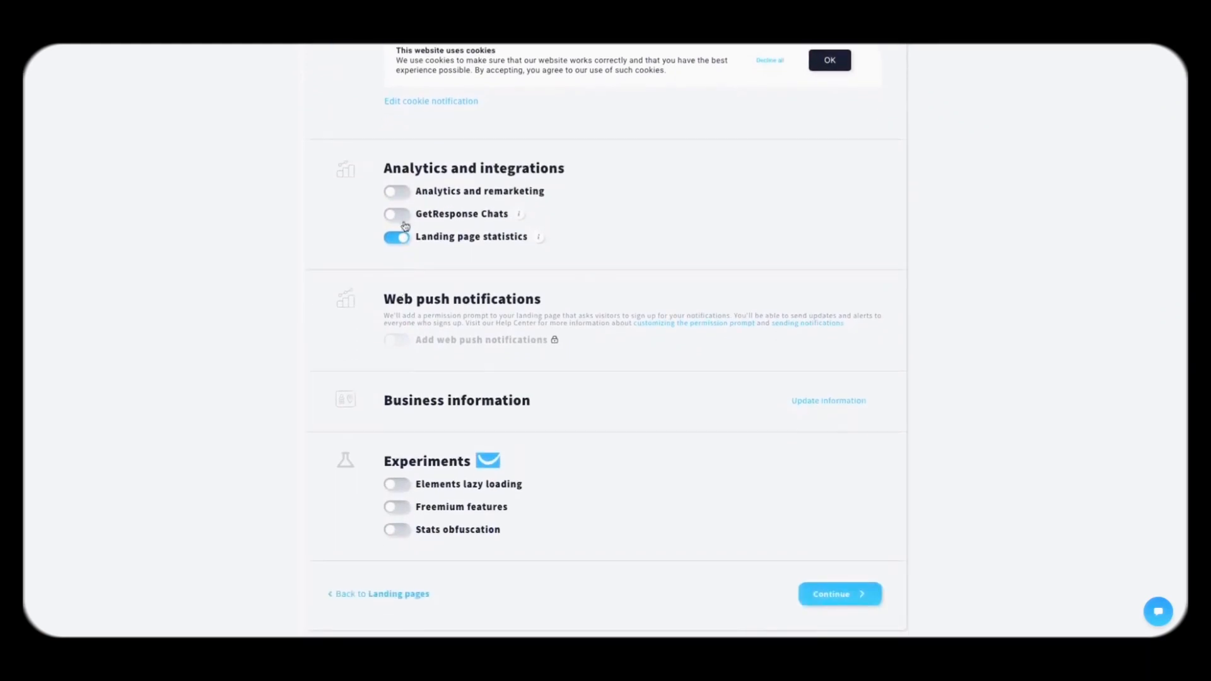
scroll(399, 218, "down", 1)
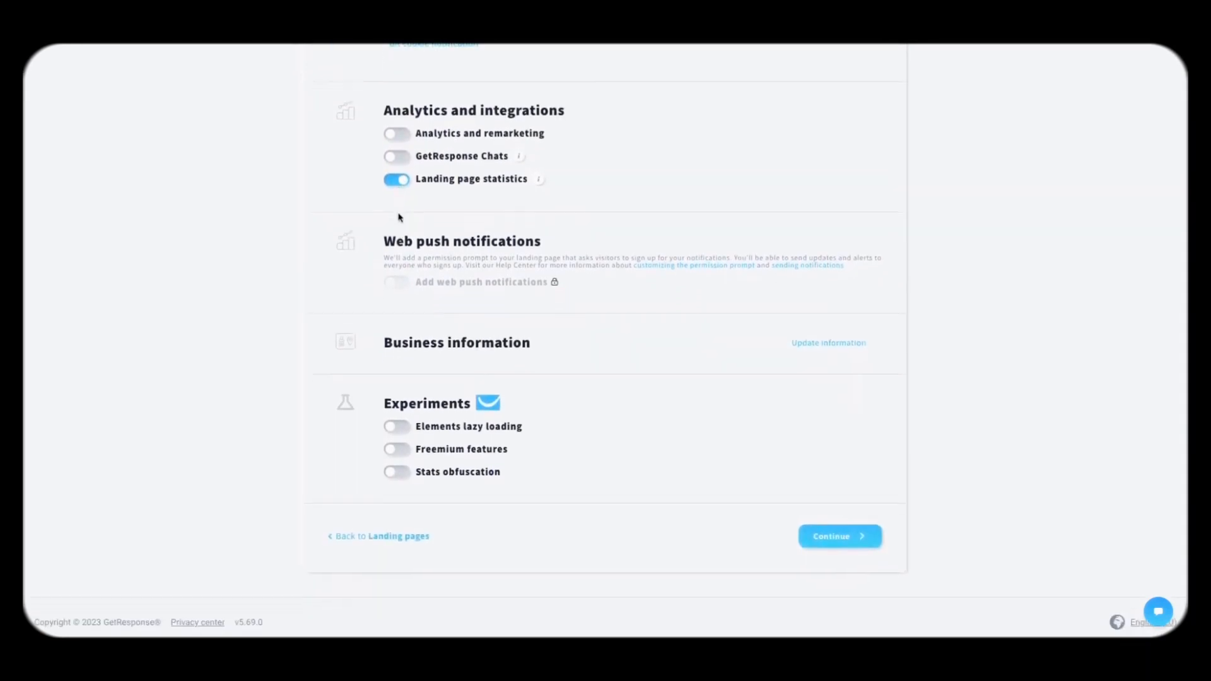
left_click(850, 547)
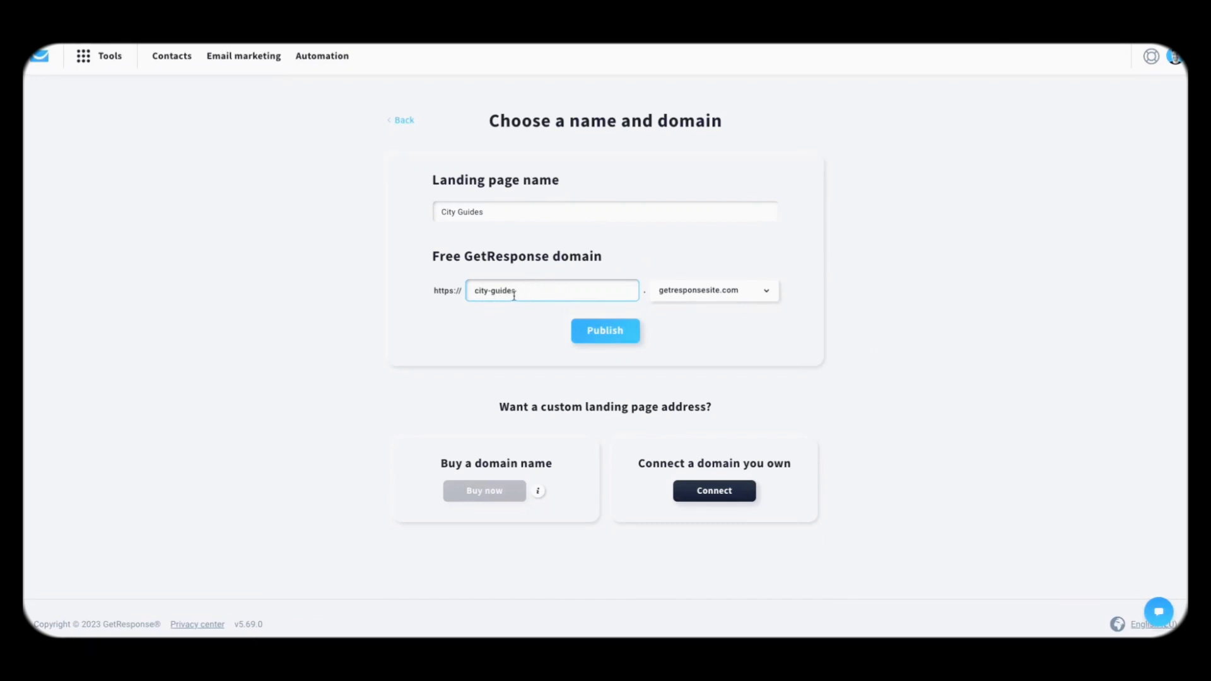
Step: Choose the grwebsite.com domain with the city-guides name and publish the landing page
left_click(757, 290)
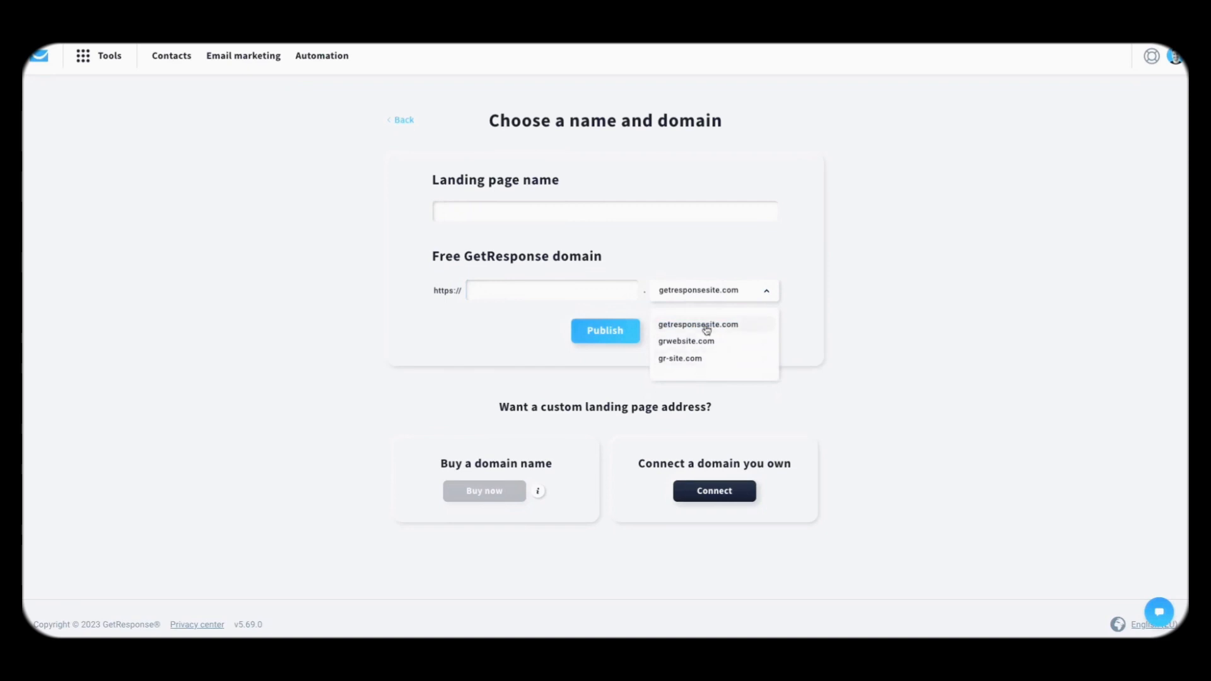
left_click(709, 324)
left_click(718, 297)
left_click(699, 342)
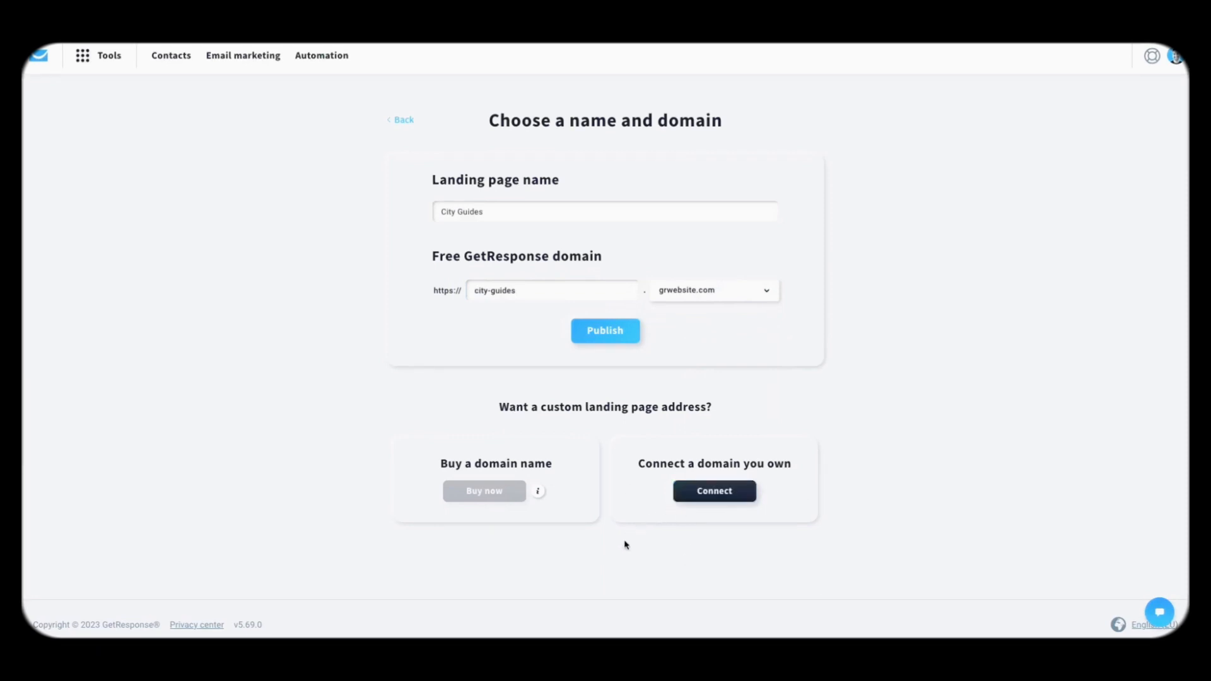
mouse_move(538, 493)
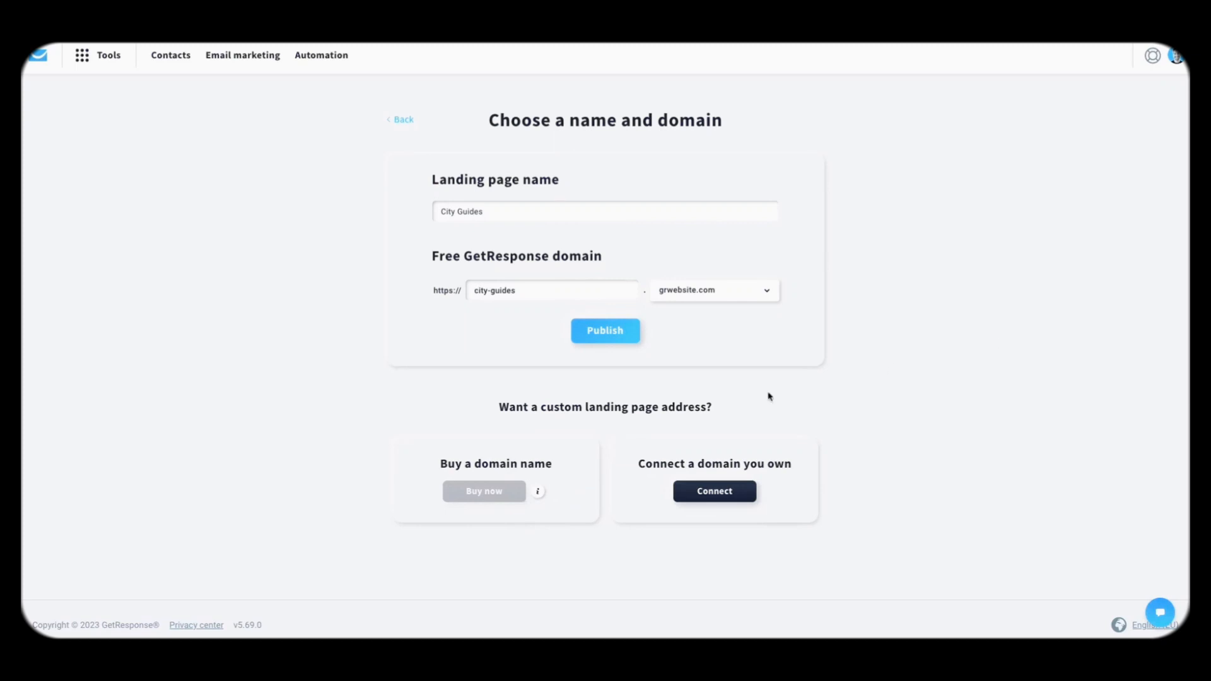
left_click(617, 342)
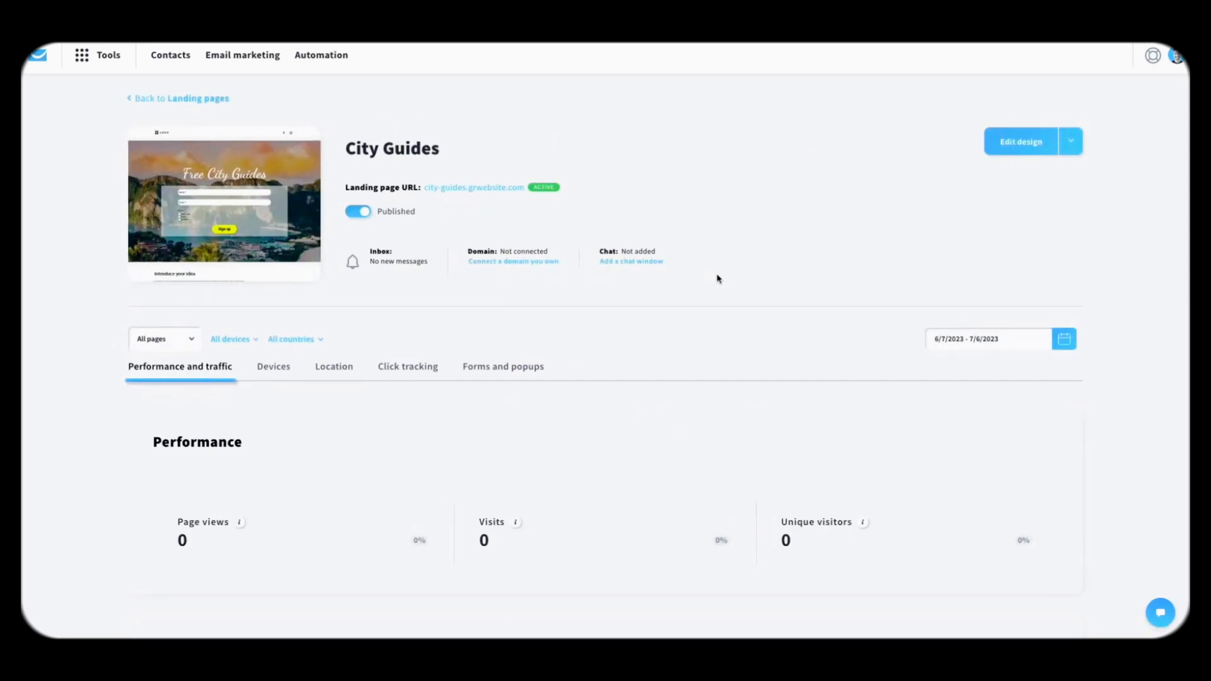
Step: View the City Guides stats on the Devices tab, then open the published landing page
scroll(717, 279, "down", 5)
scroll(656, 296, "up", 4)
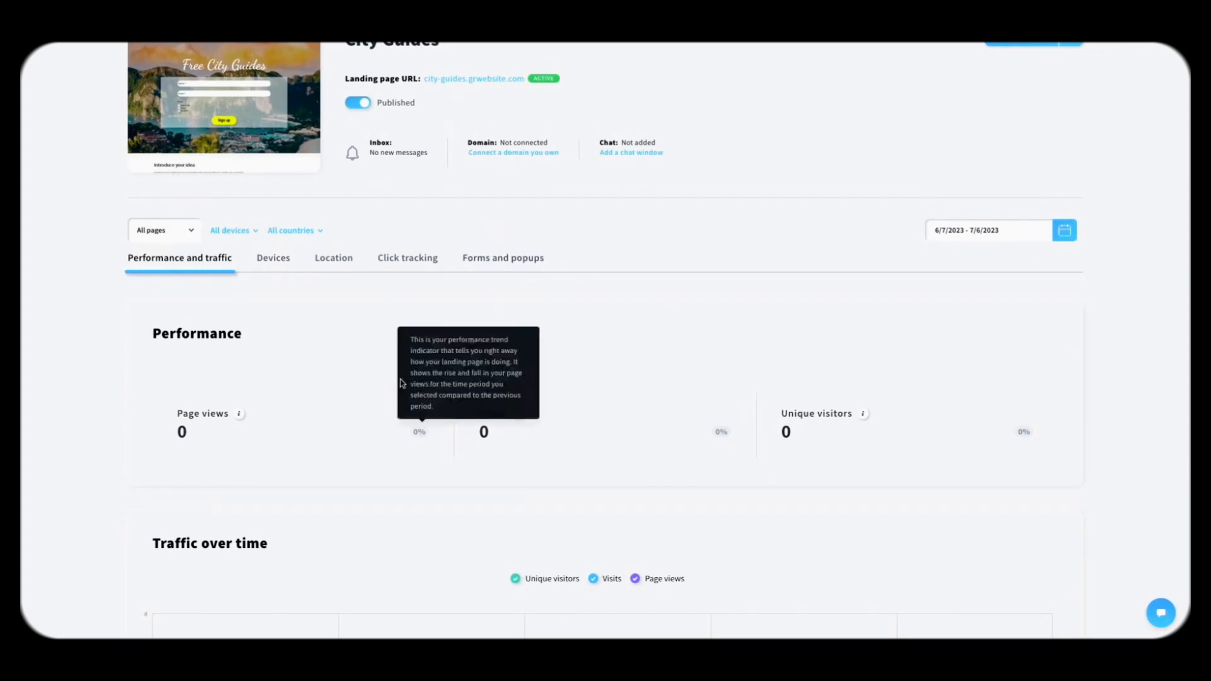
scroll(445, 455, "down", 3)
scroll(495, 498, "down", 1)
scroll(551, 379, "up", 4)
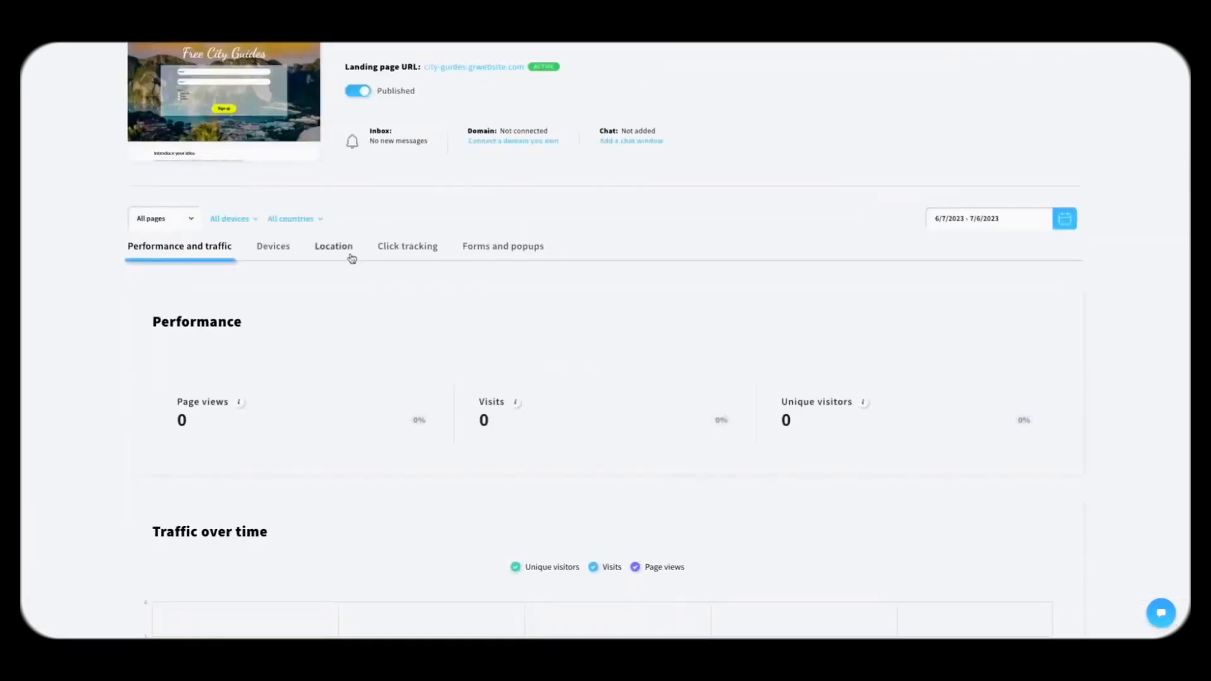
scroll(391, 278, "up", 2)
left_click(282, 320)
scroll(441, 366, "down", 2)
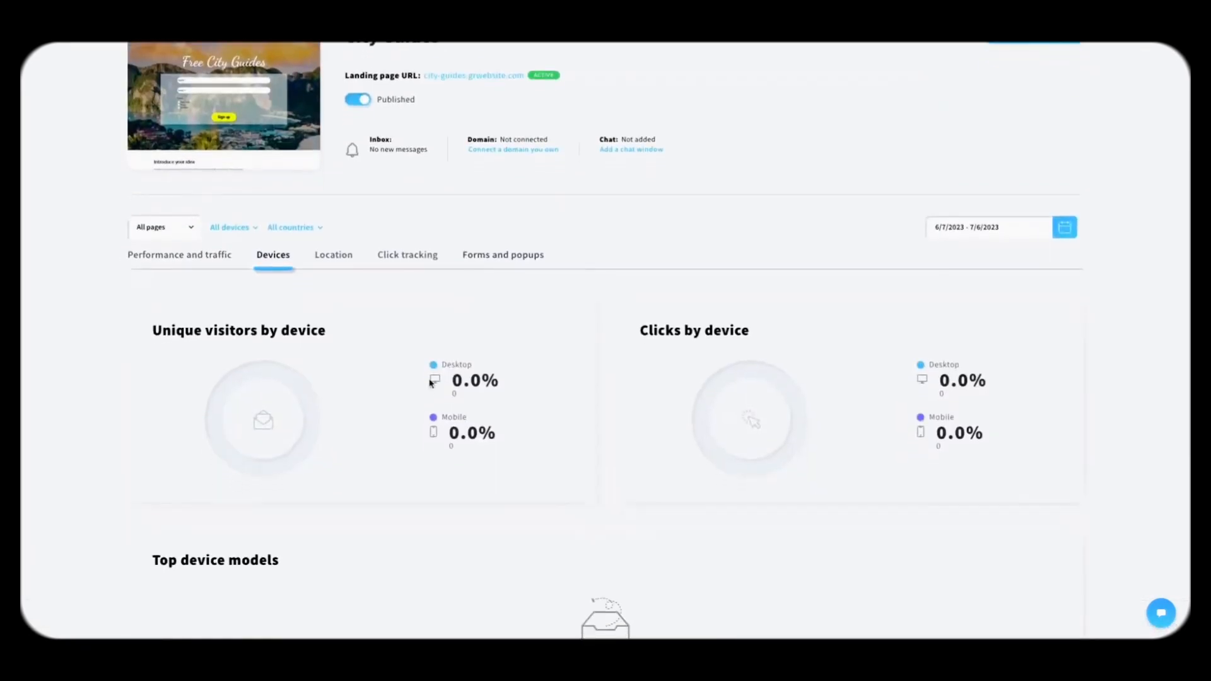
scroll(622, 265, "up", 2)
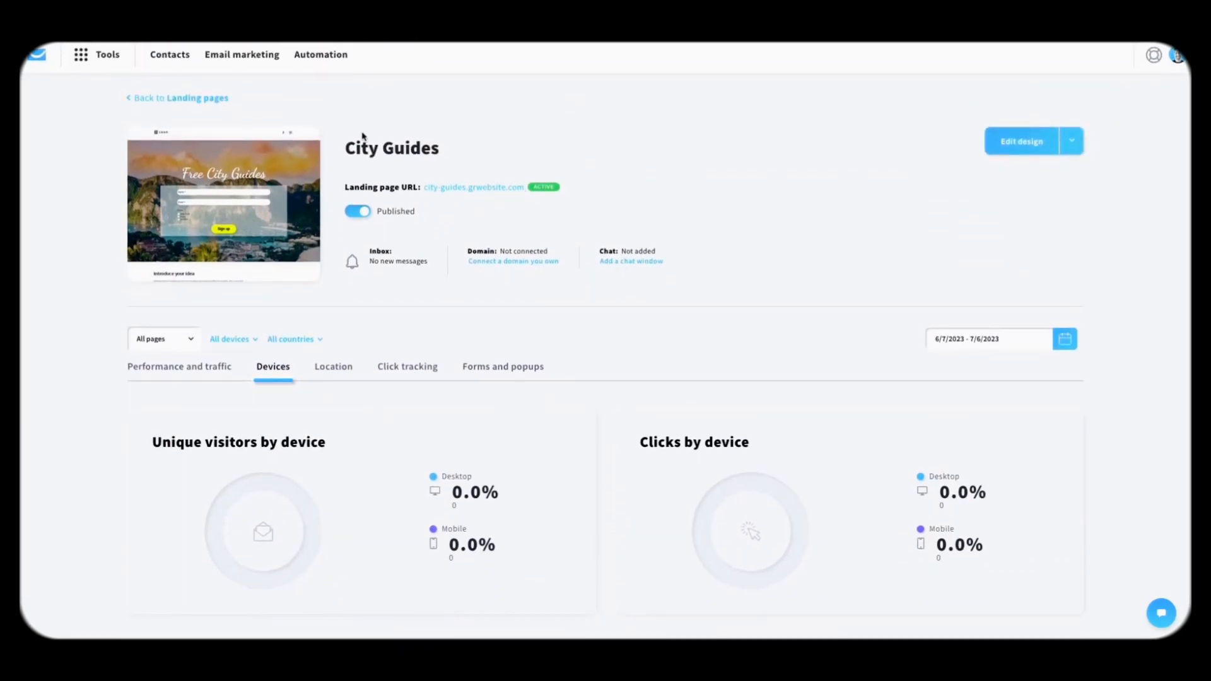
left_click(462, 189)
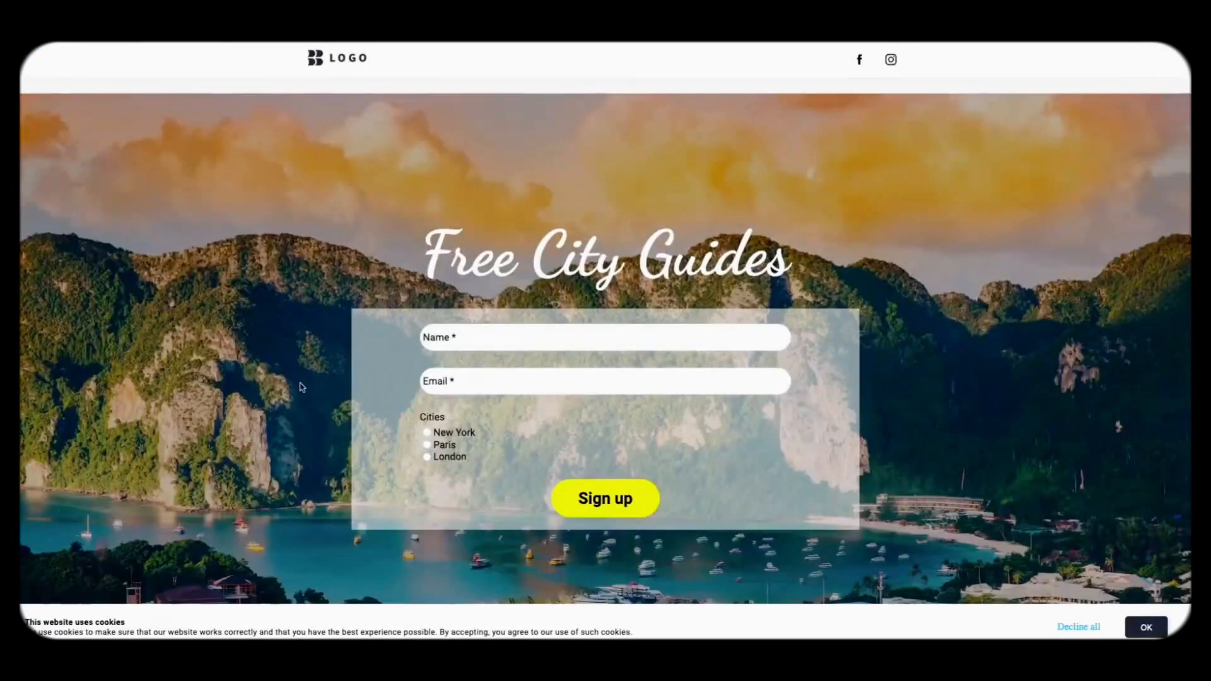
Step: Enter a test subscriber's name and e-mail address in the live signup form
scroll(302, 387, "down", 15)
scroll(301, 387, "up", 15)
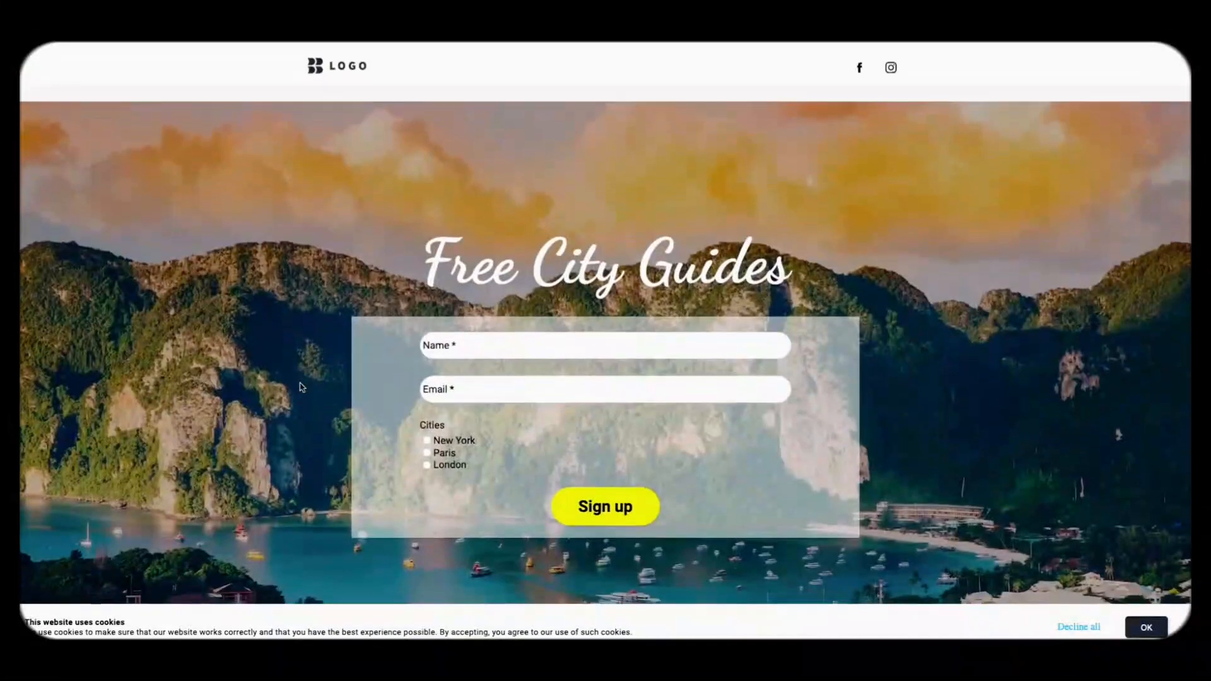
left_click(489, 336)
type("Pedro")
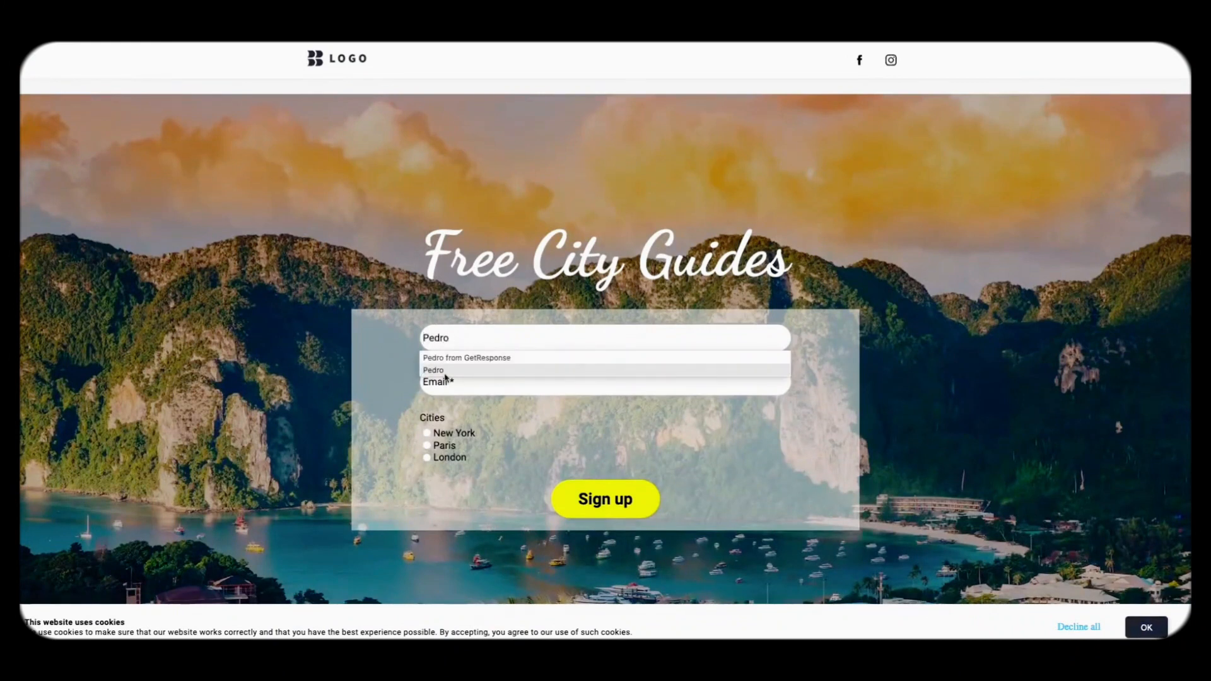
left_click(457, 382)
type("pedro")
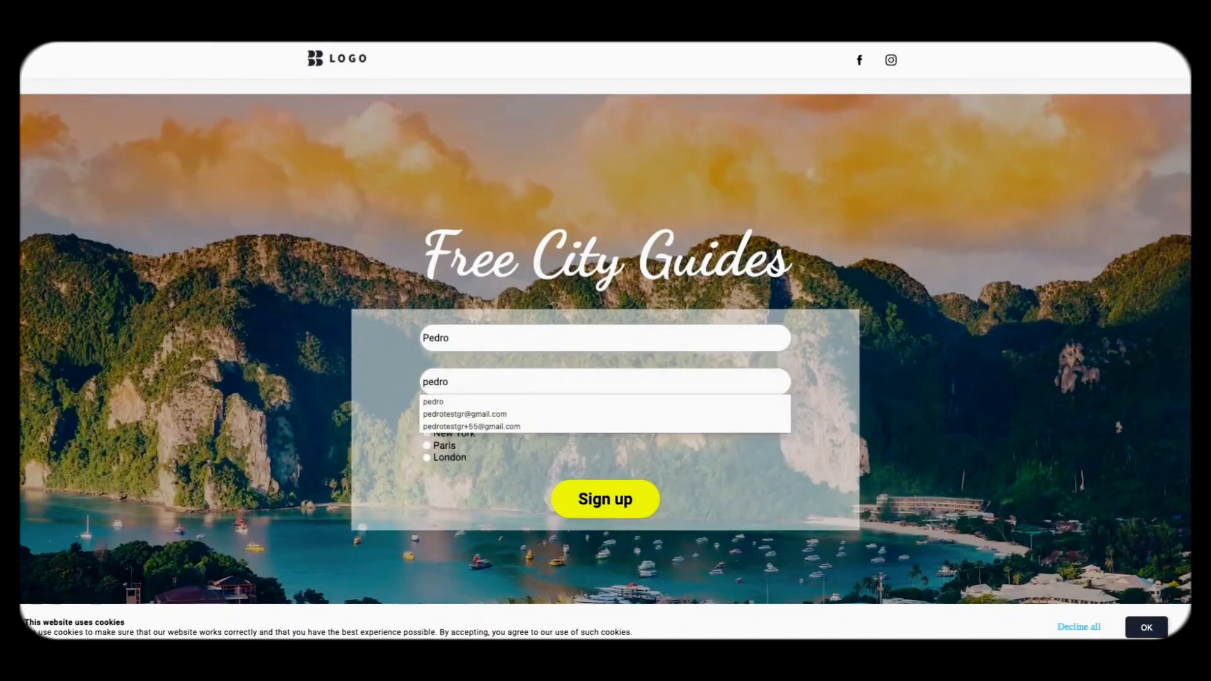
type("test")
key("Down")
key("Return")
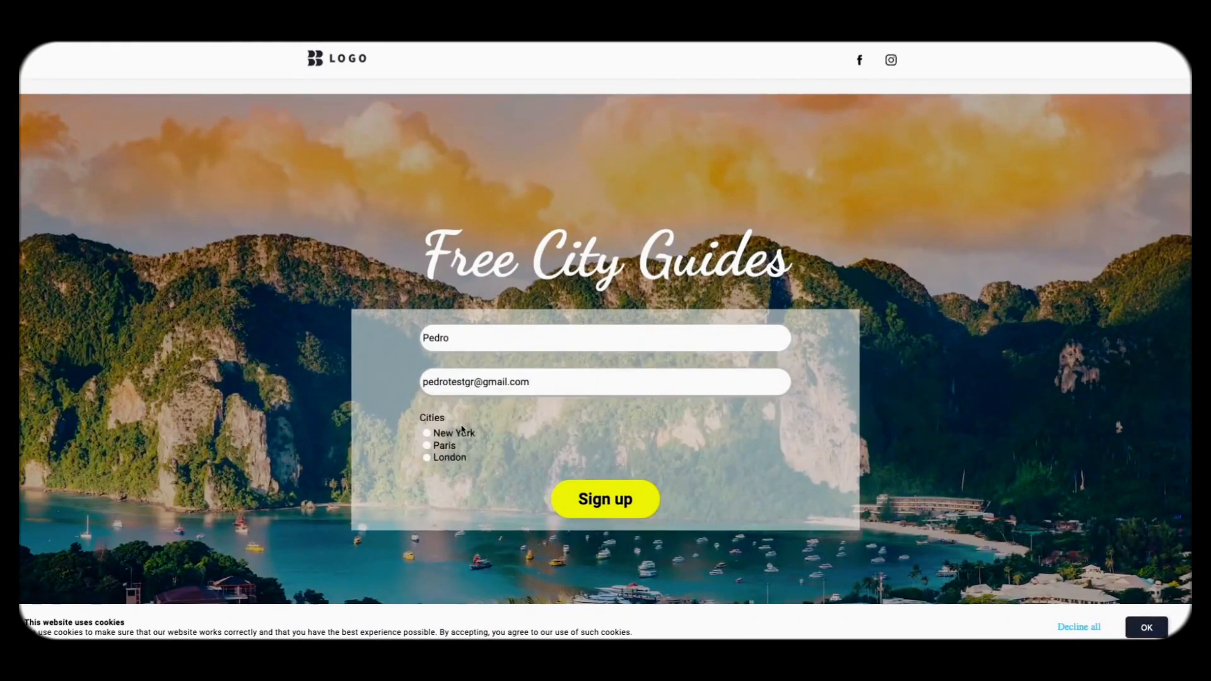
Step: Choose London as the city, submit the sign-up, and dismiss the cookie notice
left_click(448, 458)
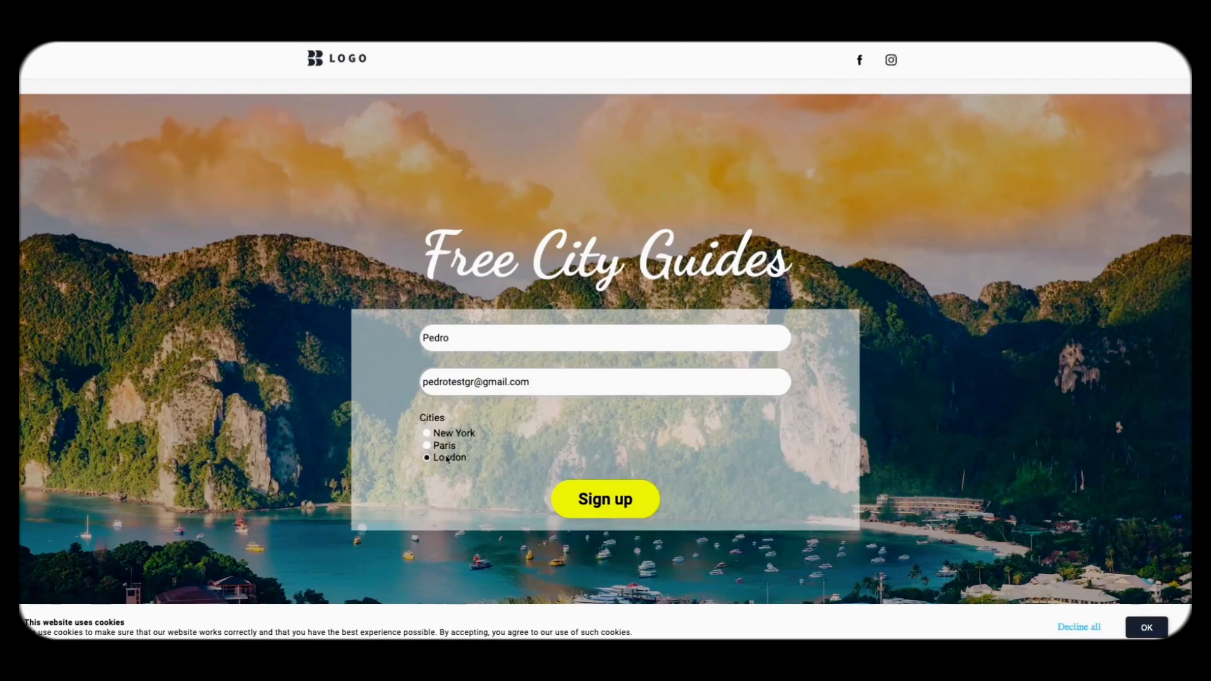
left_click(595, 510)
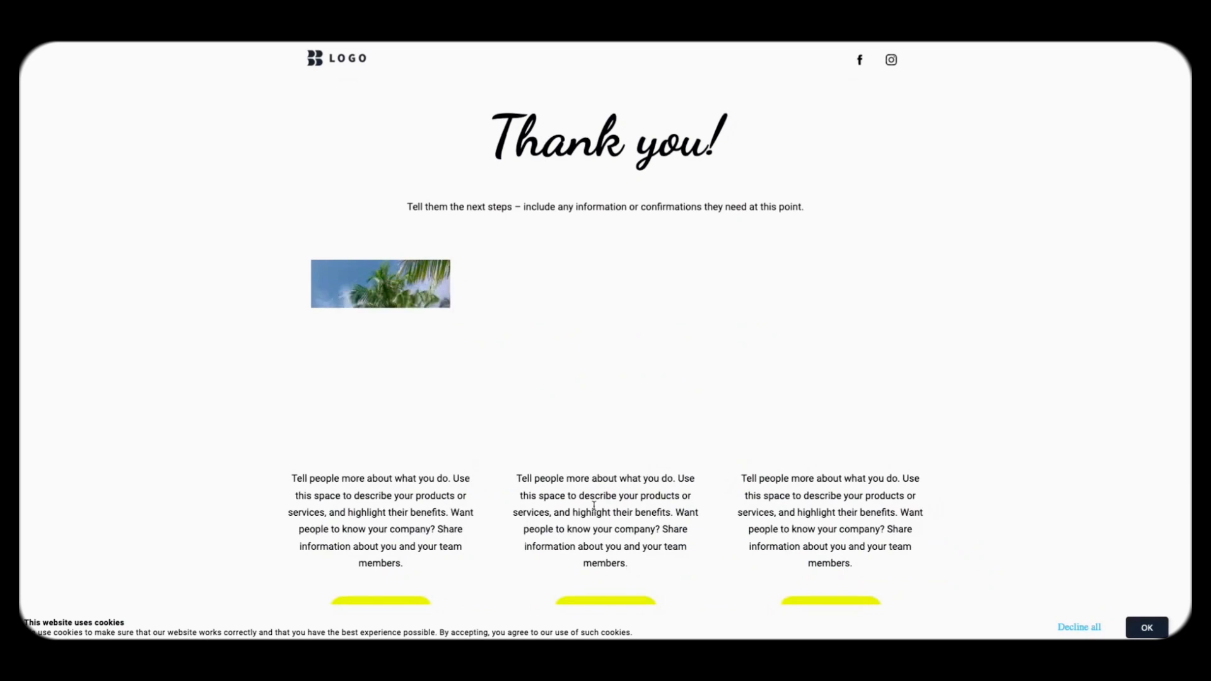
scroll(700, 241, "down", 4)
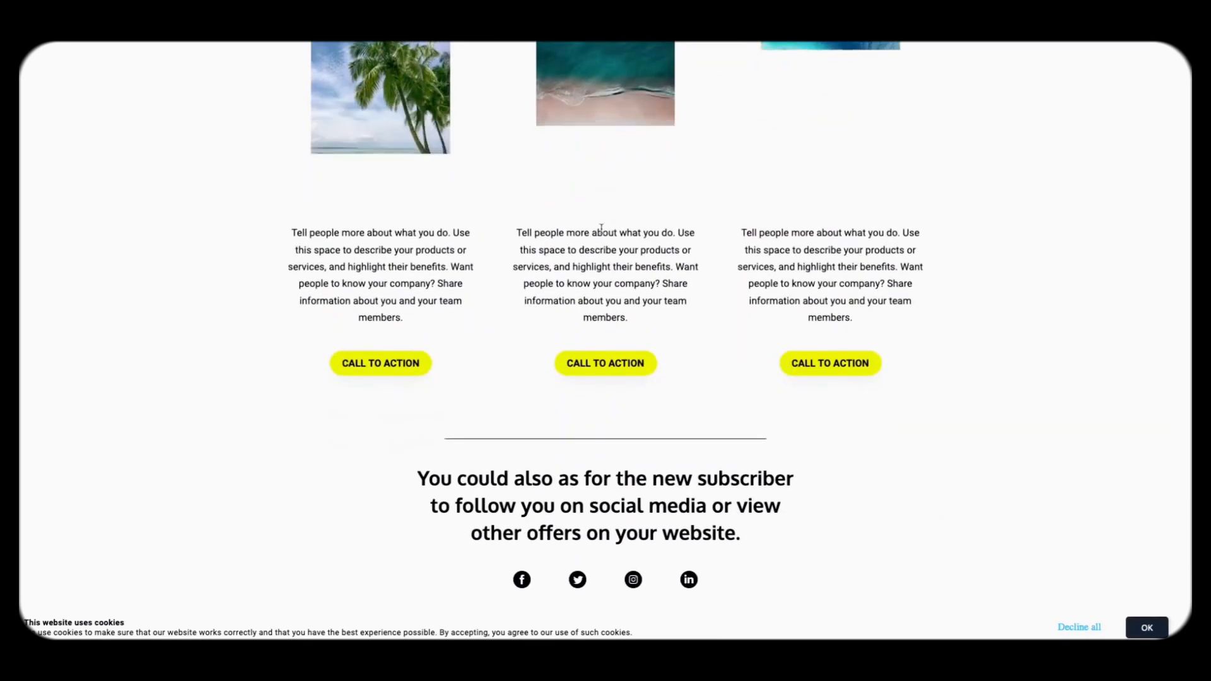
scroll(602, 229, "up", 2)
scroll(602, 231, "down", 2)
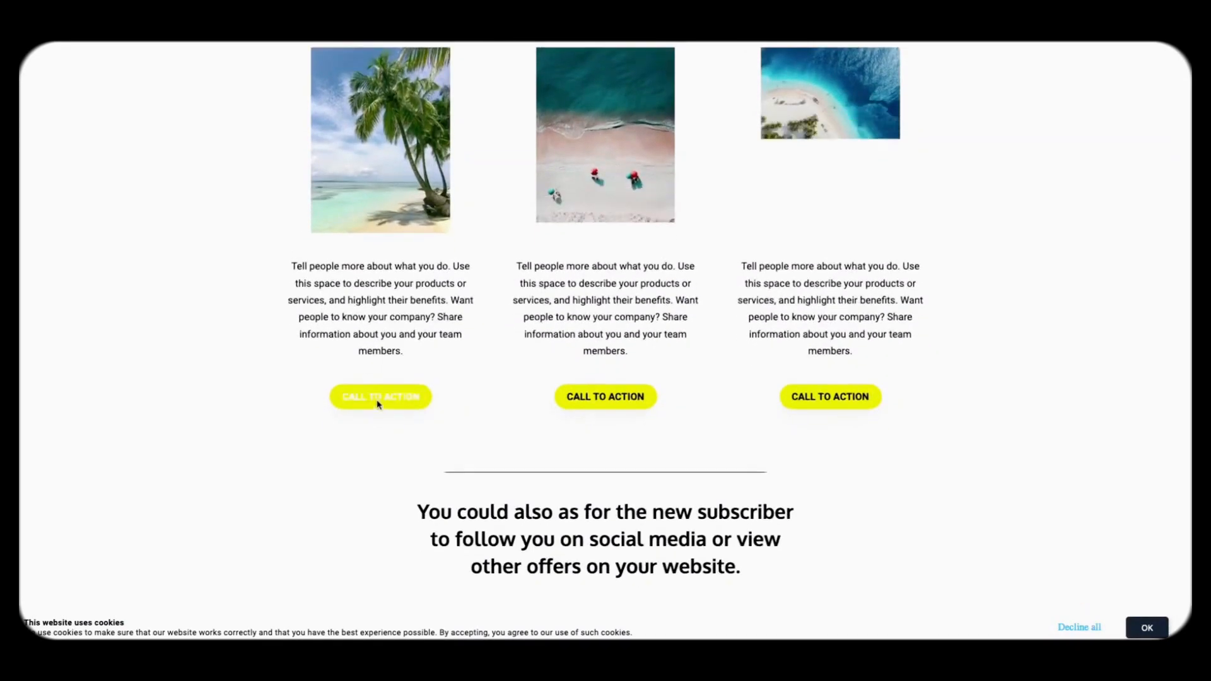
scroll(643, 416, "down", 1)
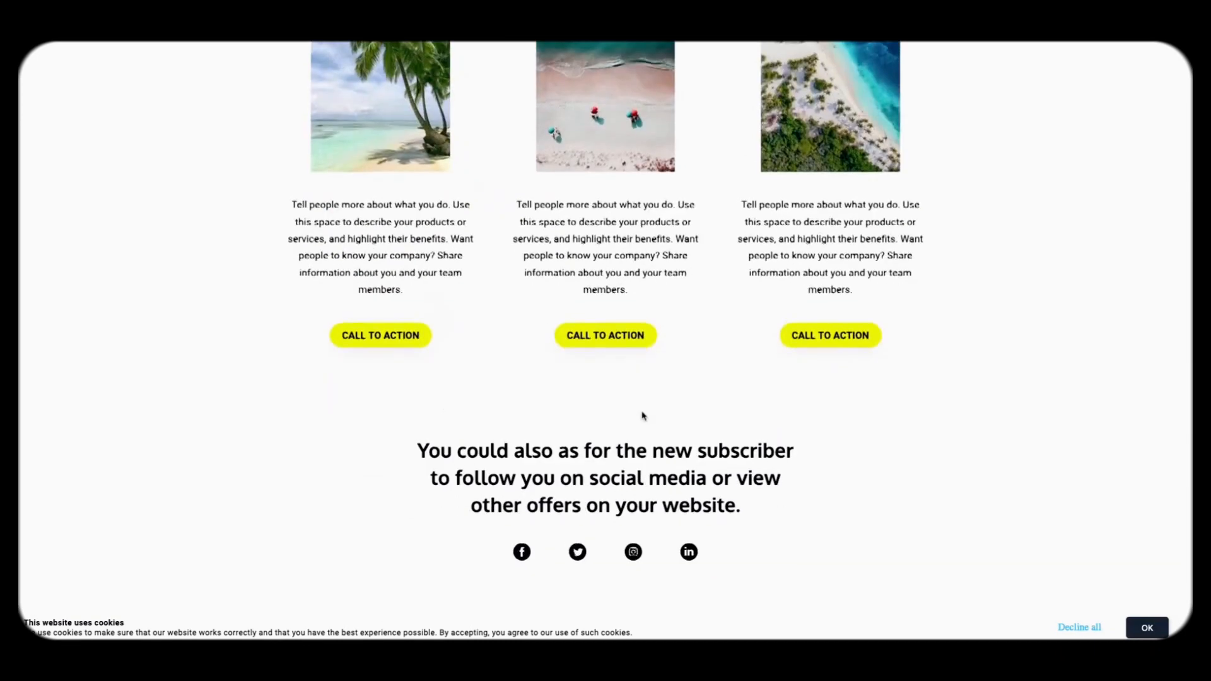
scroll(643, 416, "up", 5)
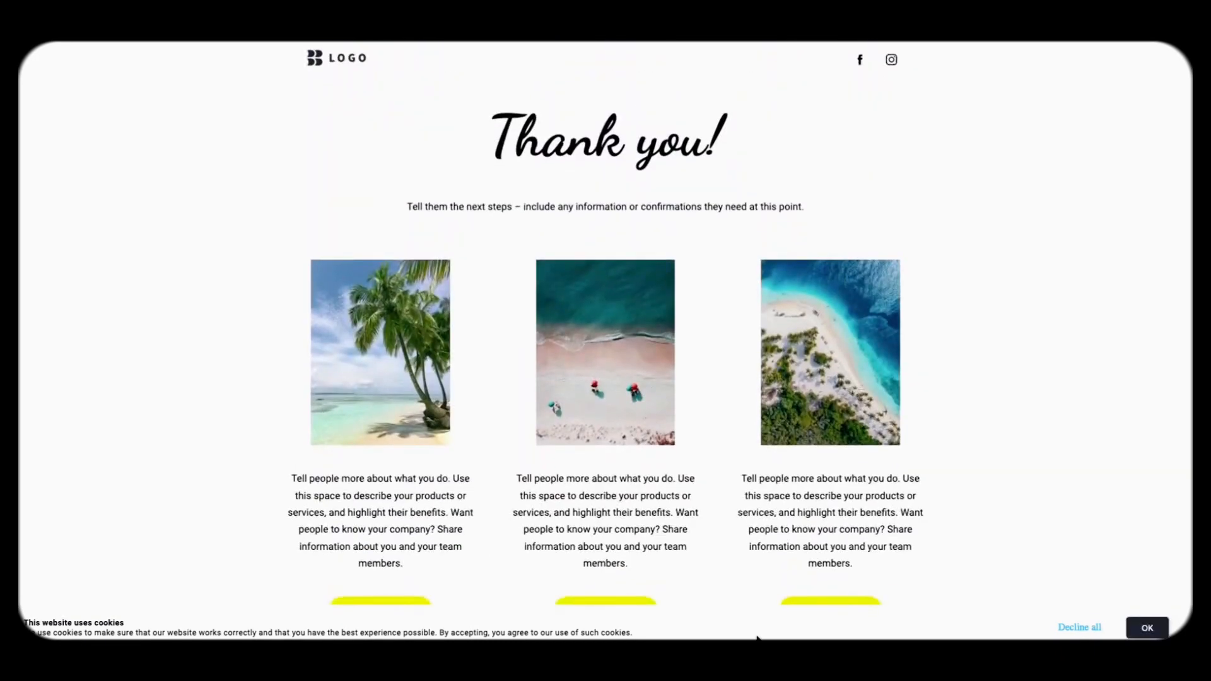
left_click(1146, 628)
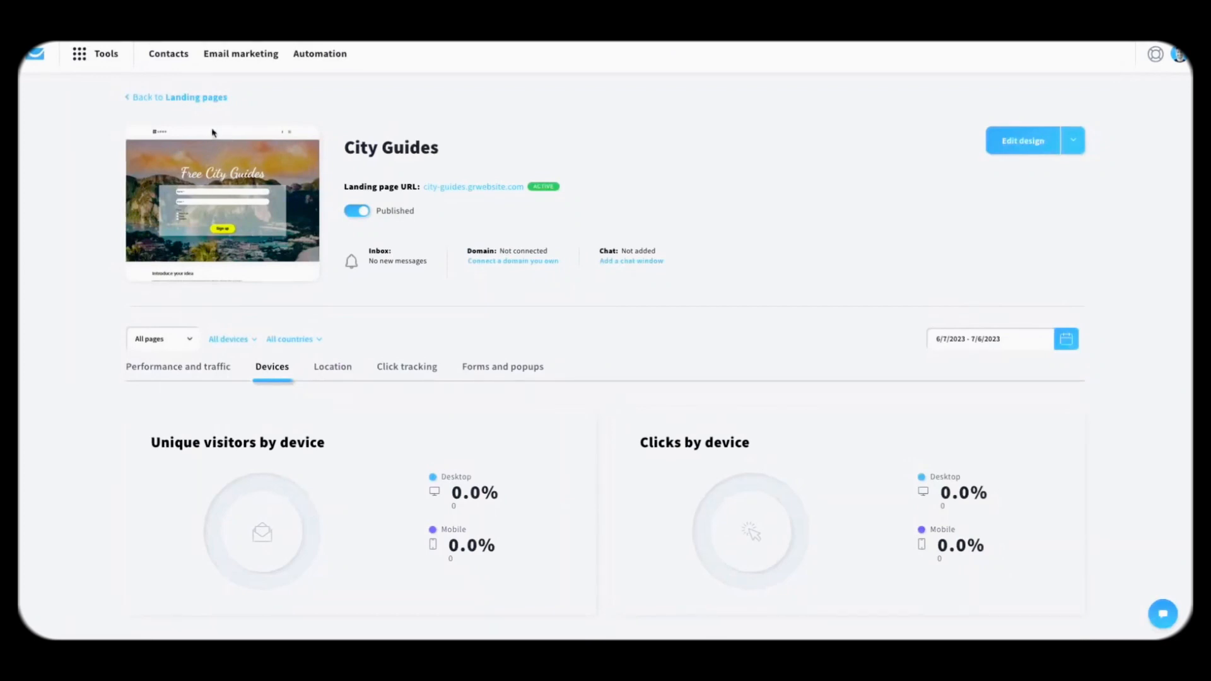
Step: Start a new landing page from the Landing pages list using the AI-assisted builder
left_click(196, 99)
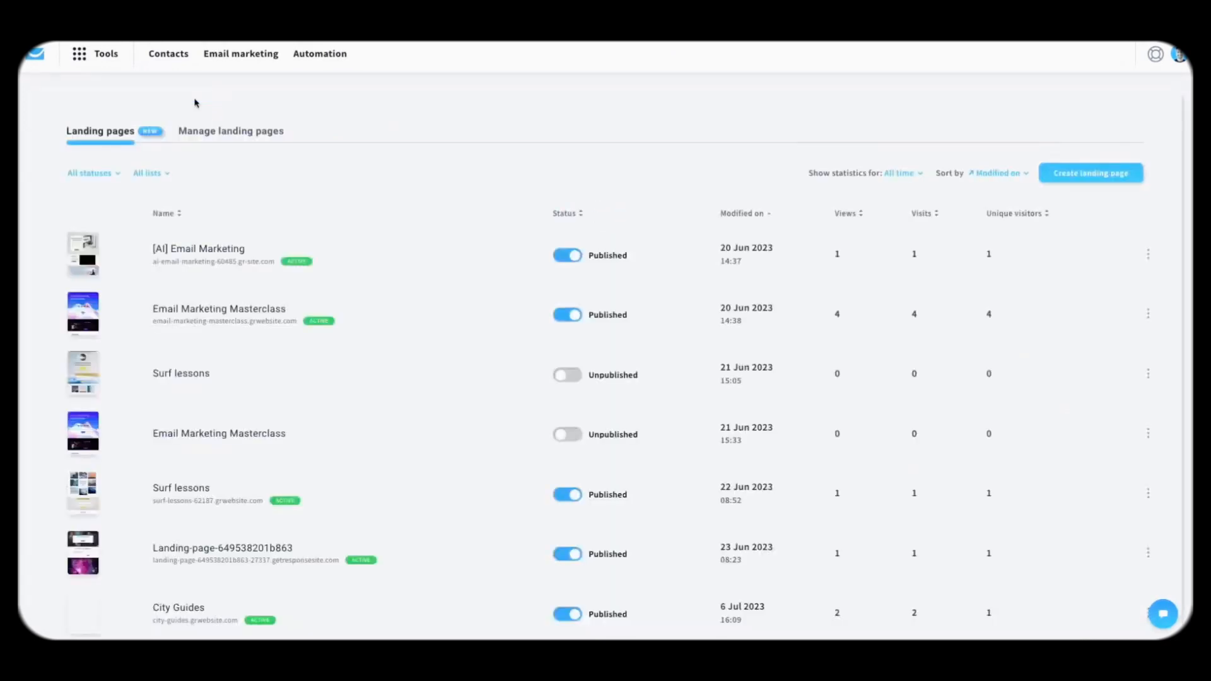
left_click(1092, 175)
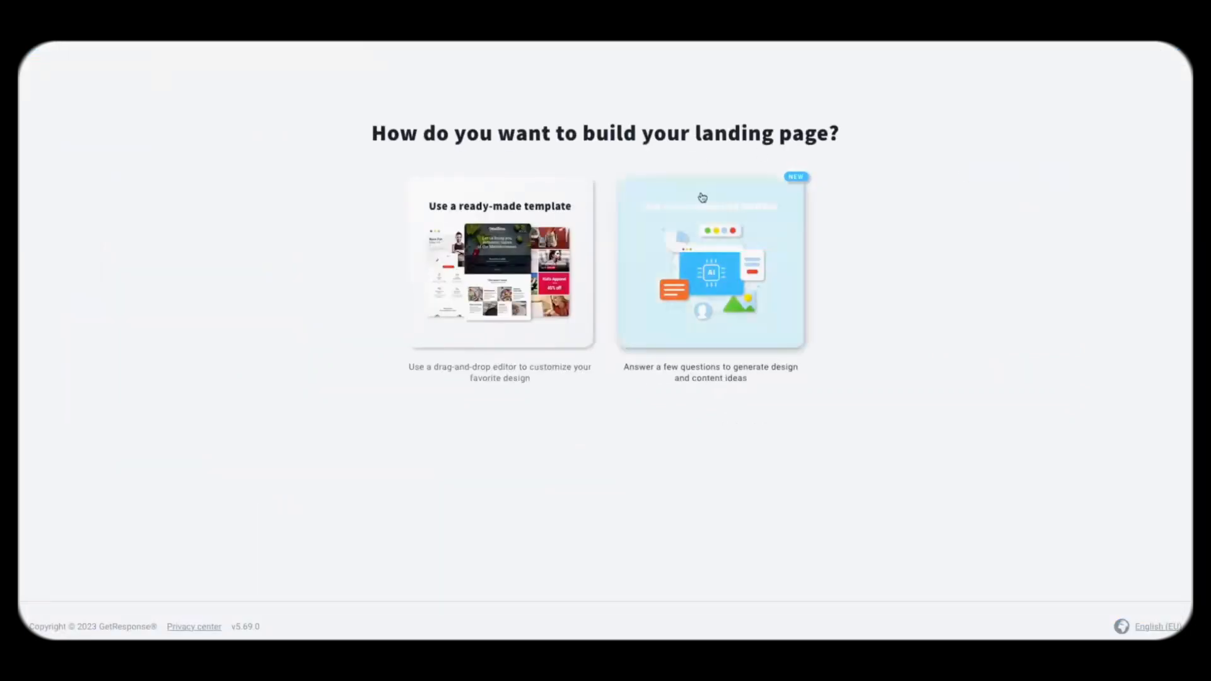
left_click(742, 259)
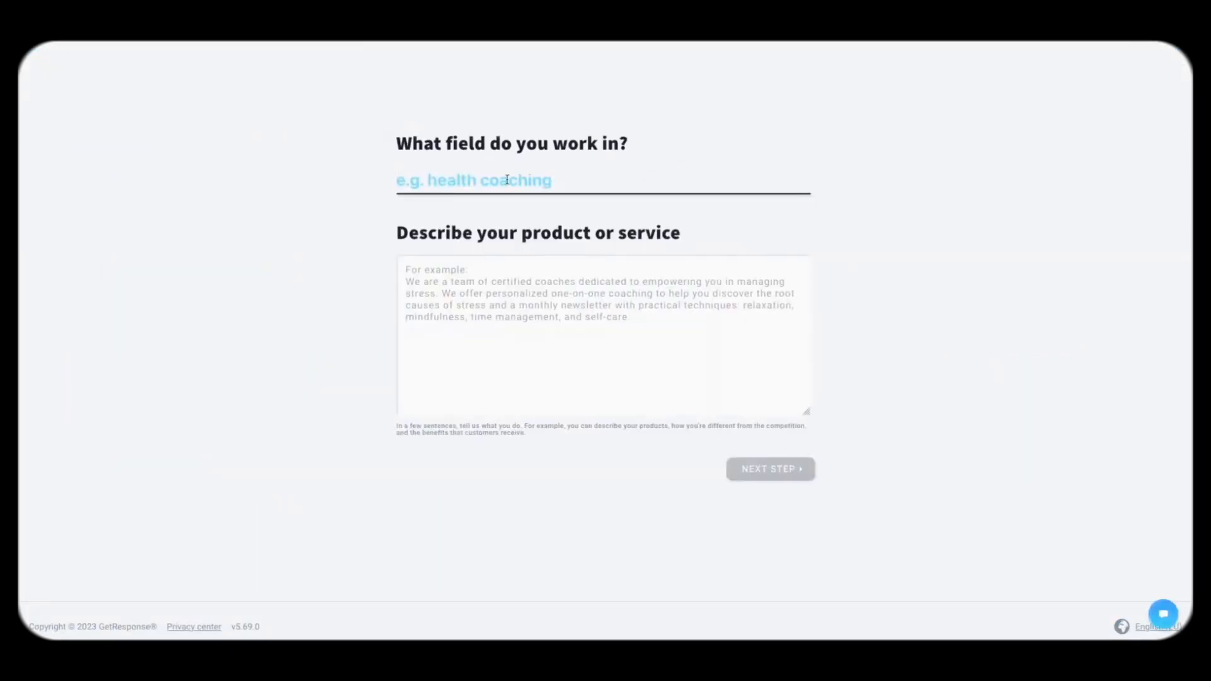
Step: Choose Tourist Destinations and describe the team building the best city travel guides
type("travel")
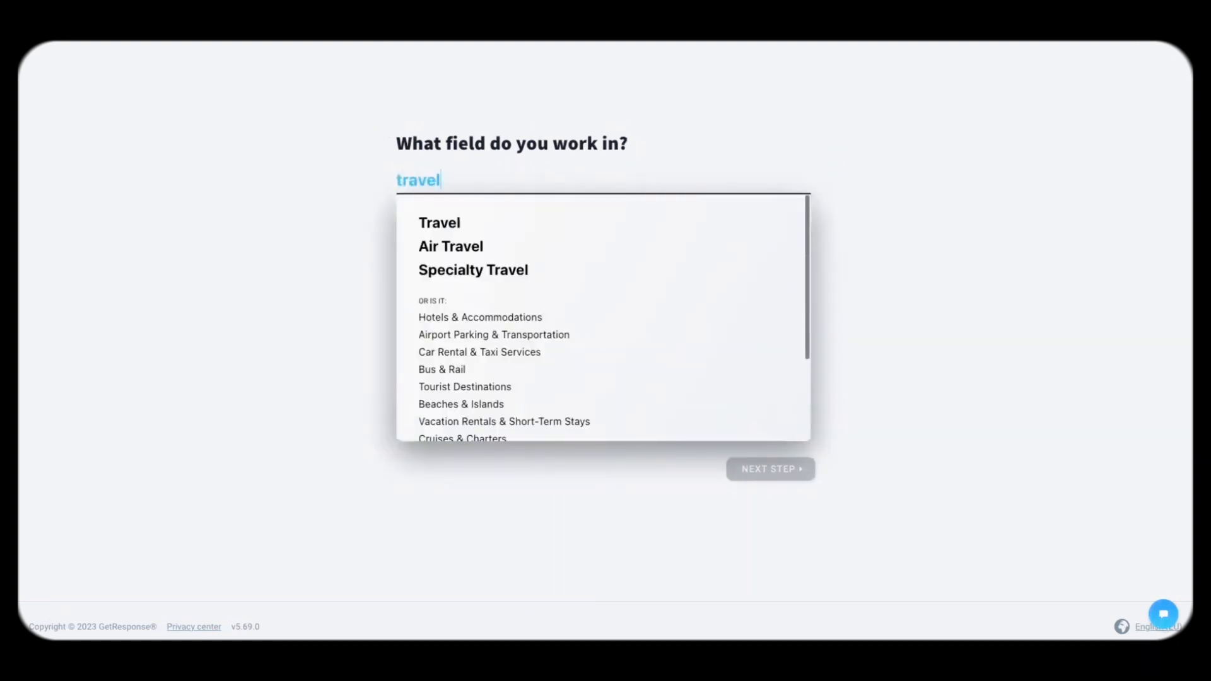
scroll(535, 325, "down", 1)
left_click(496, 351)
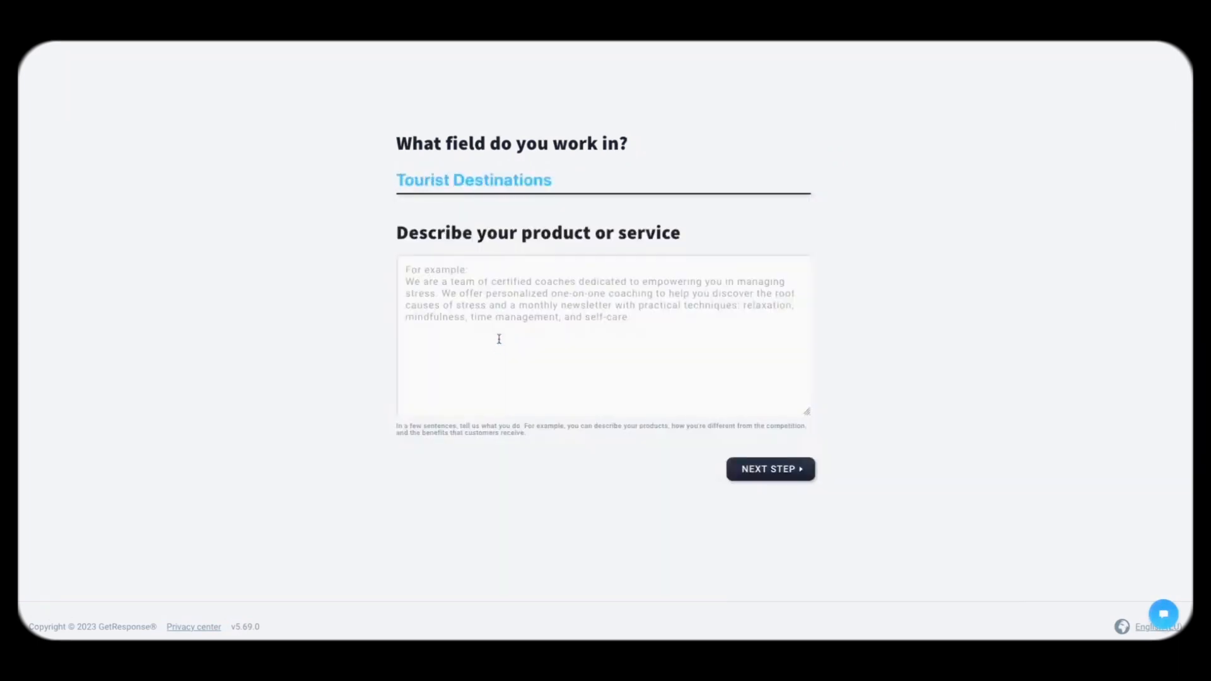
type("We")
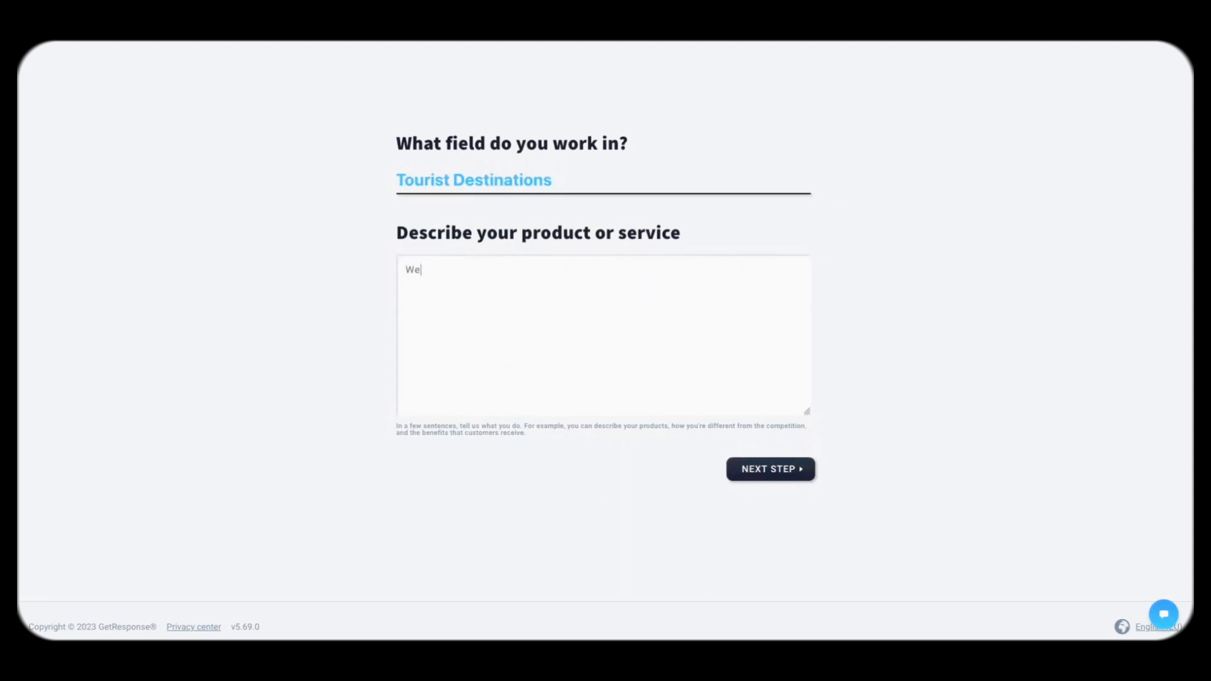
type(" are a team of folks ")
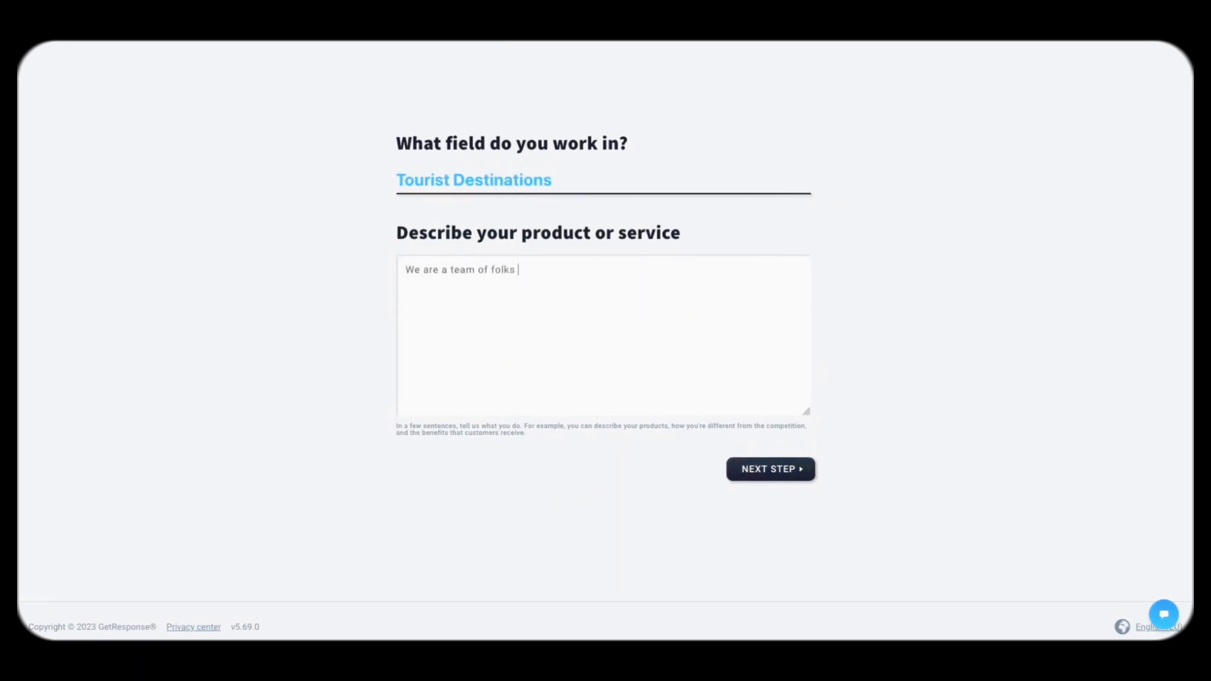
type("that focus on building the best")
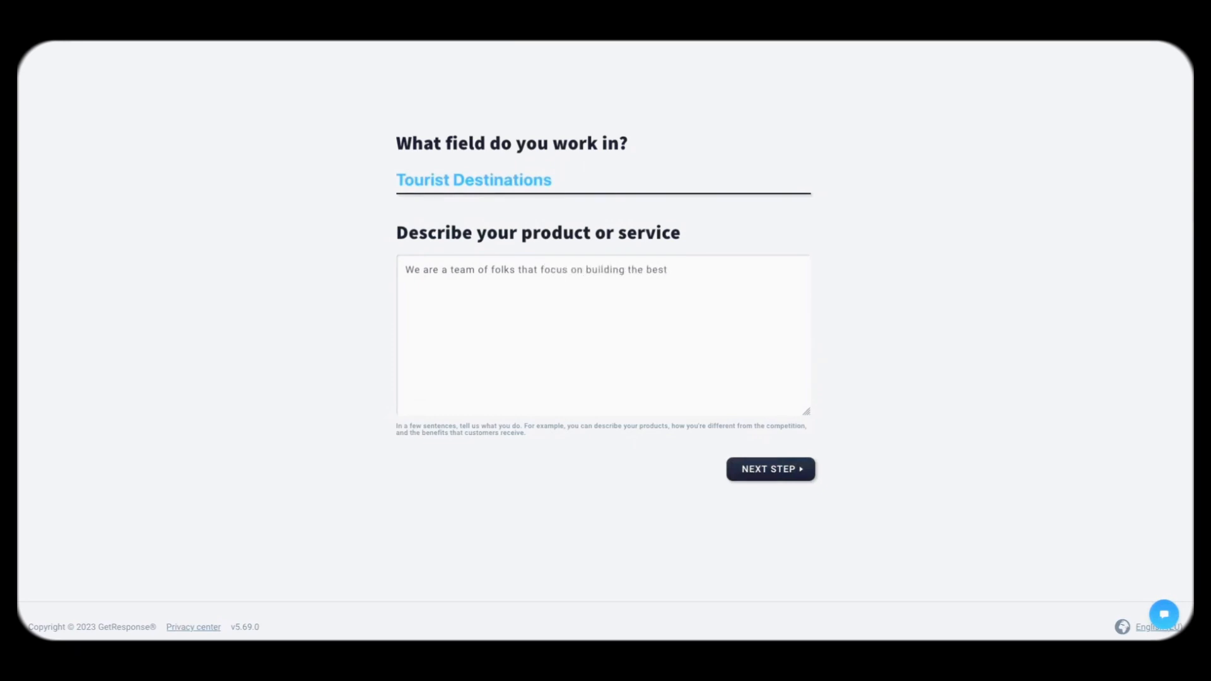
type(" guides that people can have ")
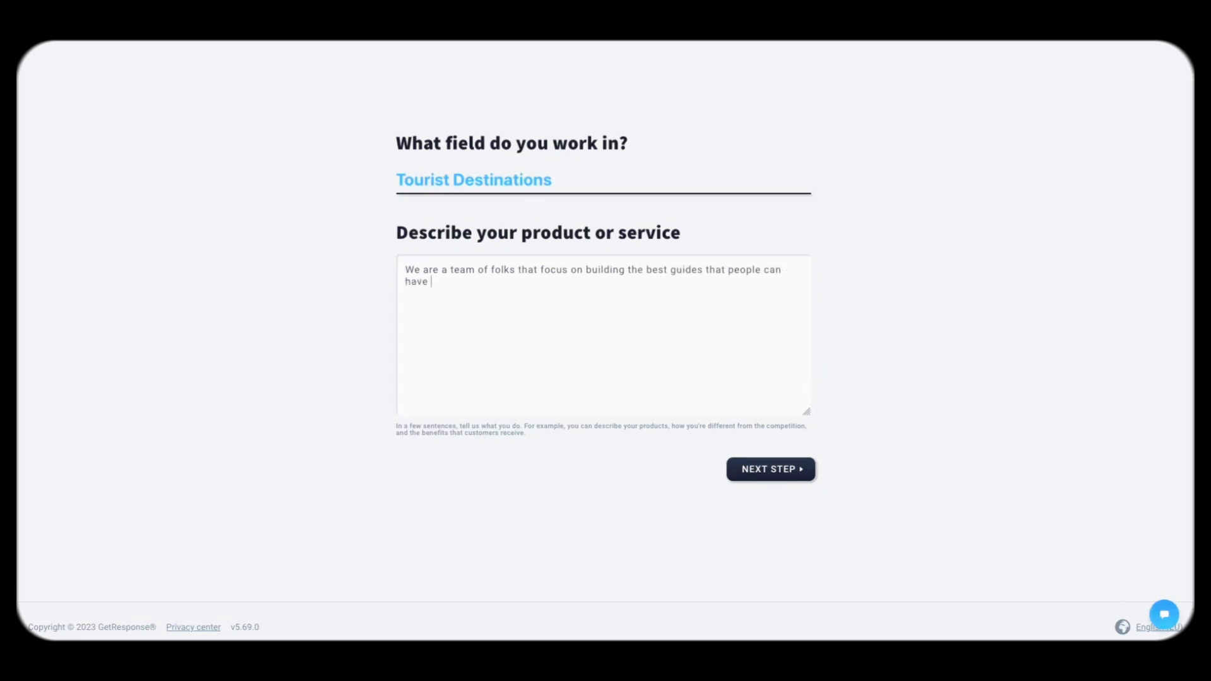
type("aroavigate citie")
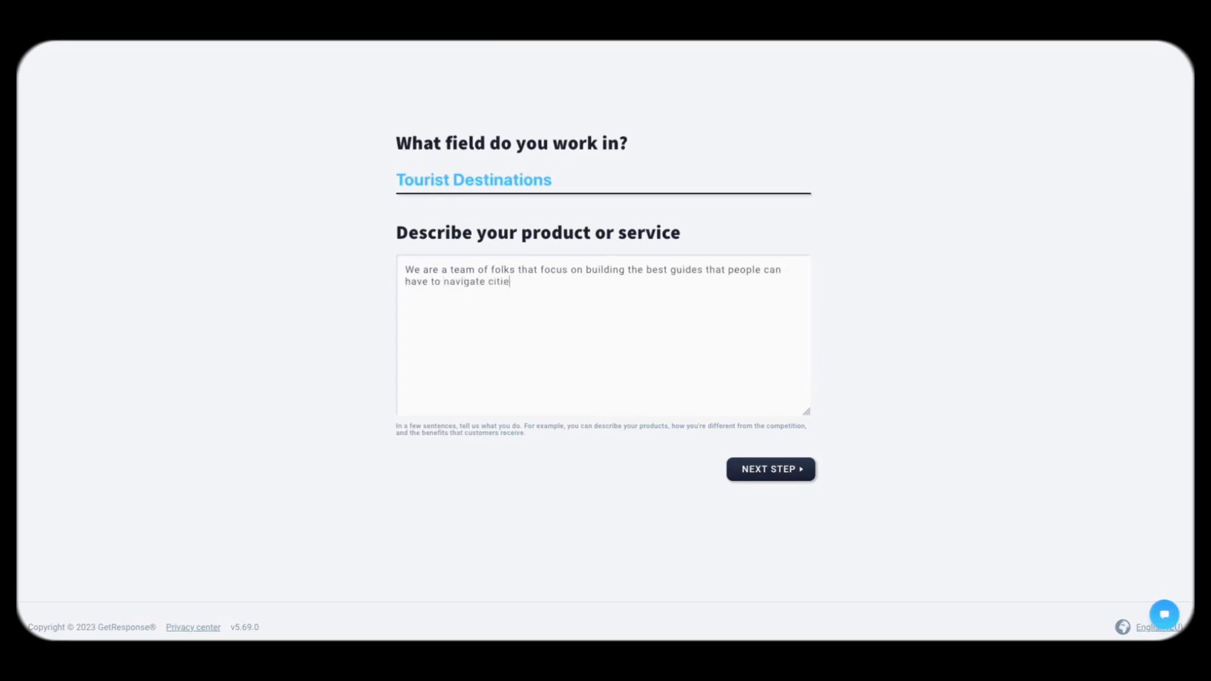
type("s when they travel. We sel")
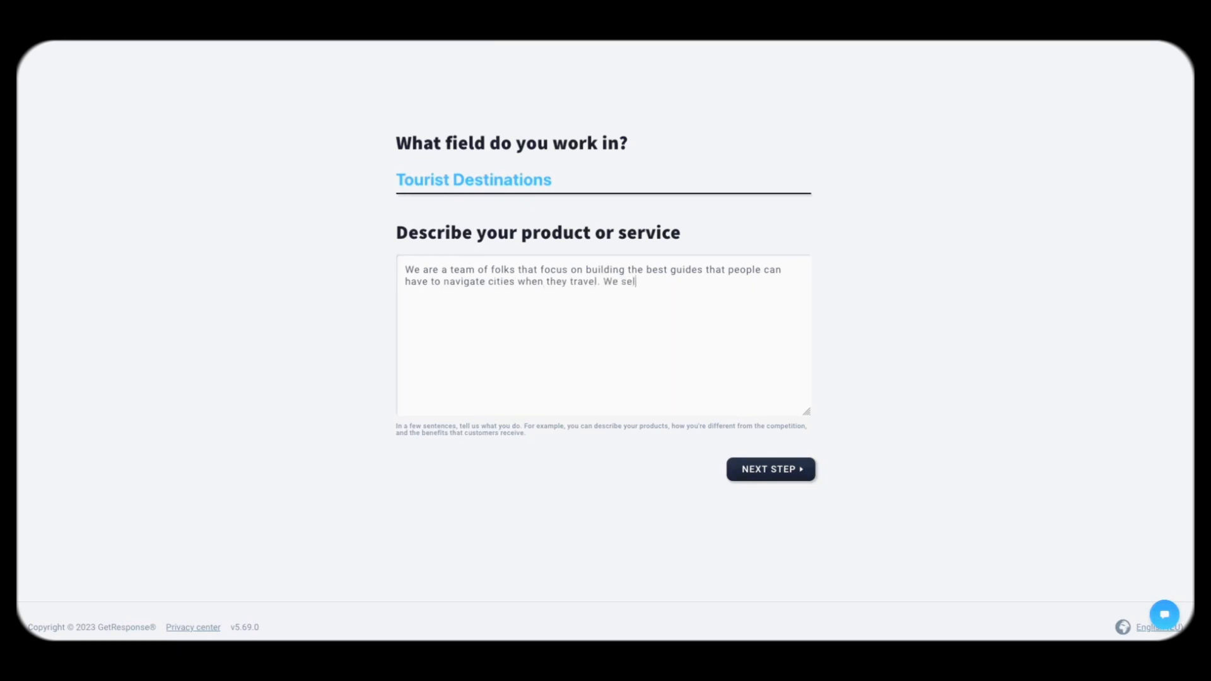
key("BackSpace")
key("BackSpace")
key("BackSpace")
type("hand-")
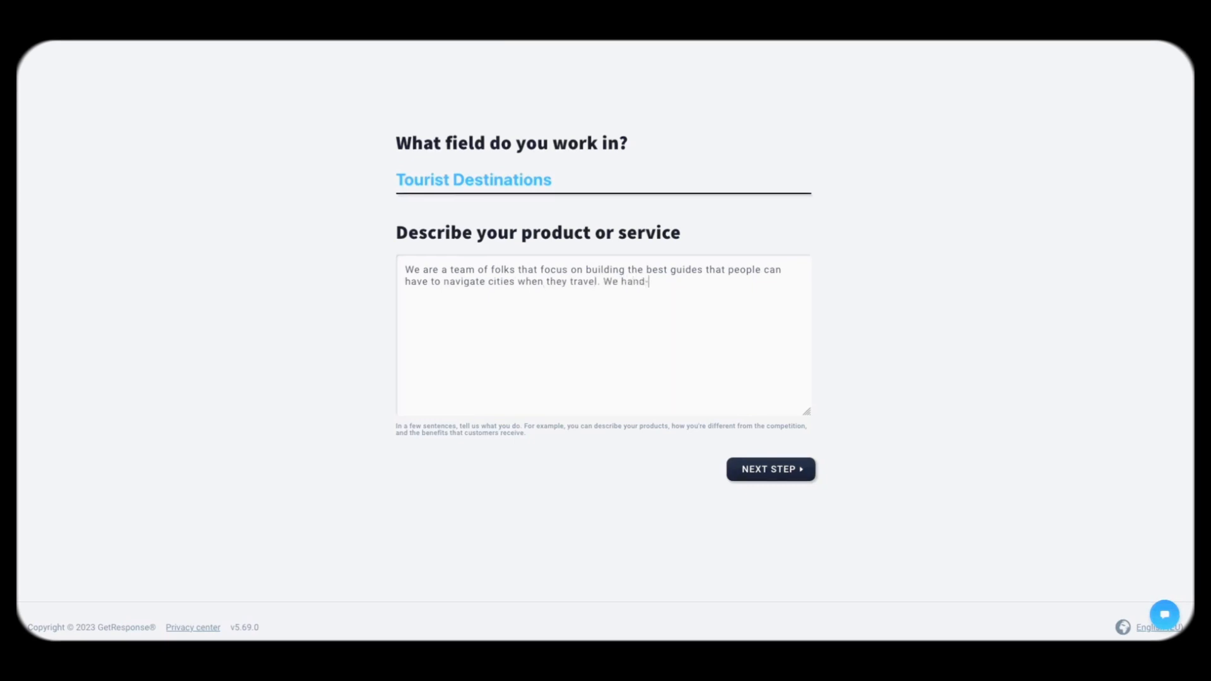
type("pick the spots, including restauran")
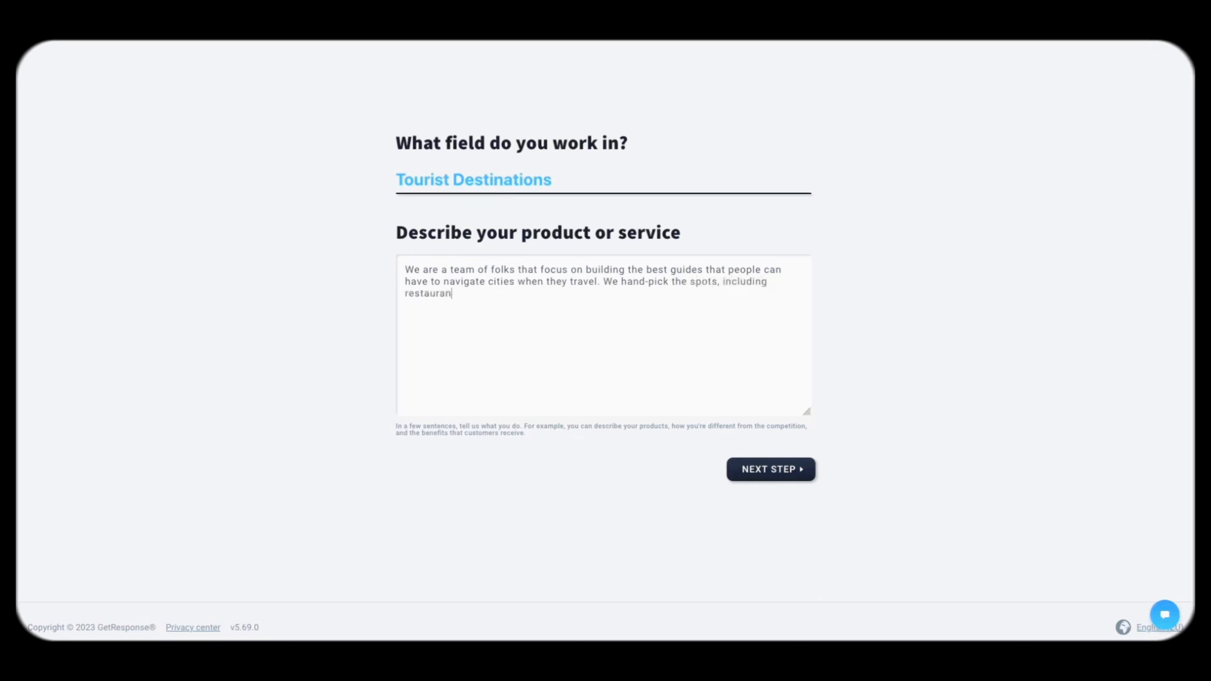
type("ts, hiking places and so")
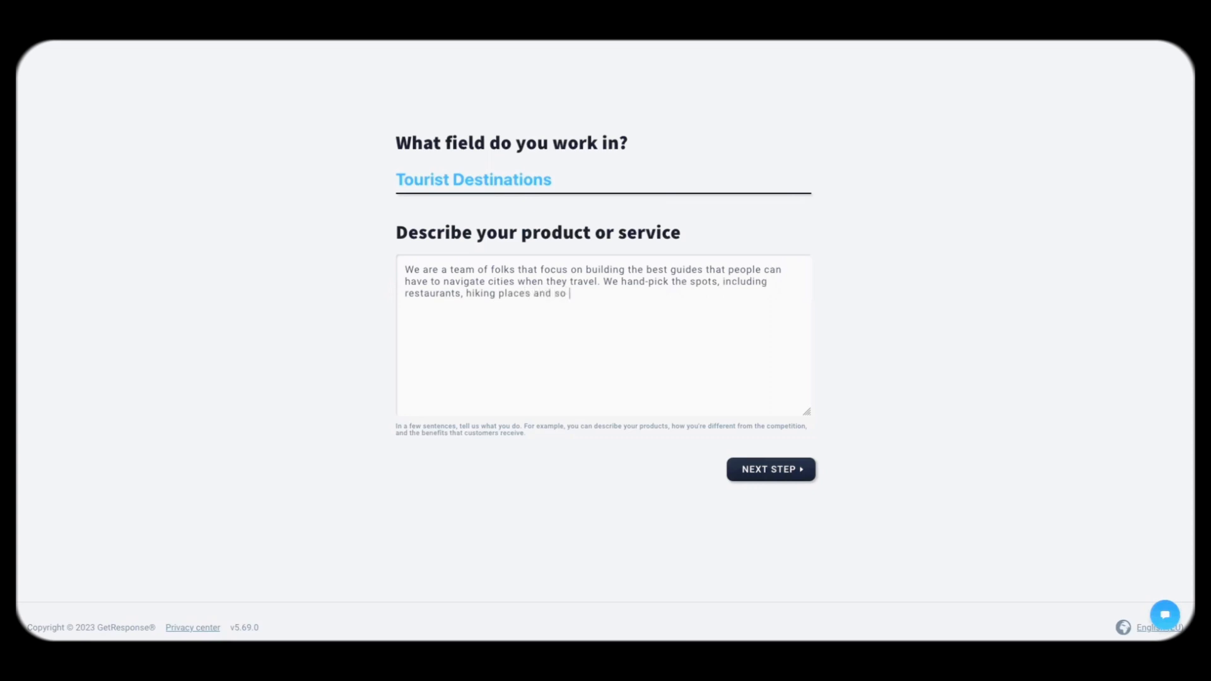
type(" on. We also offer a free guide")
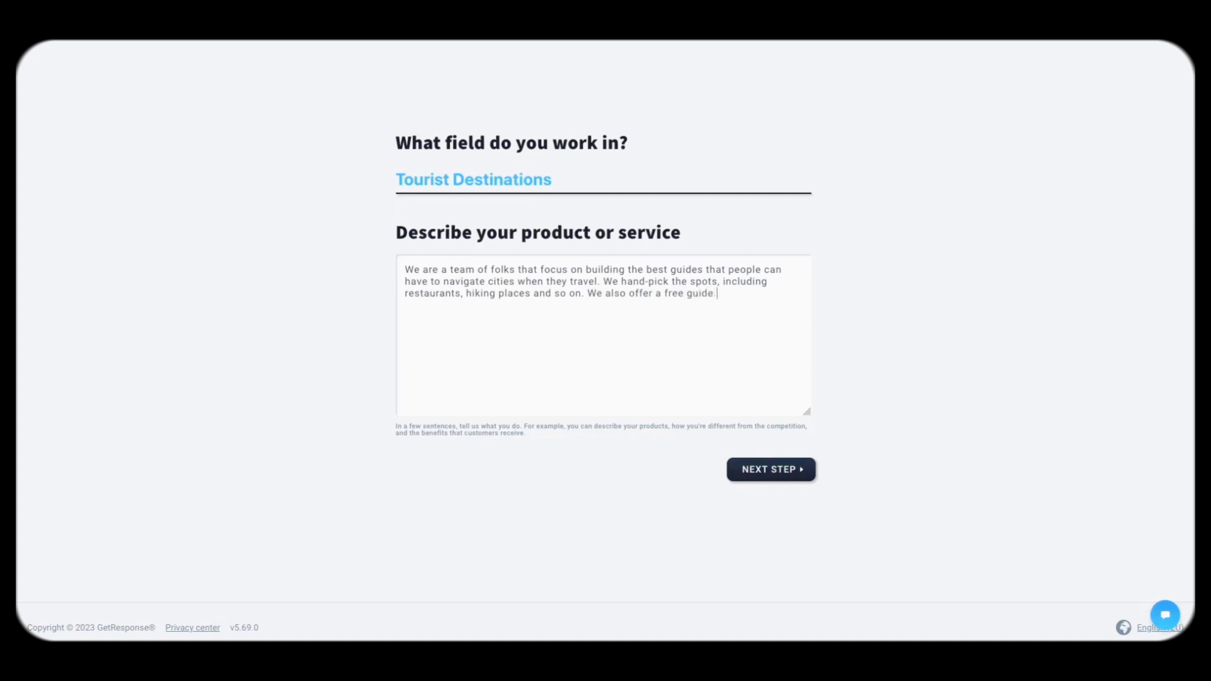
left_click(757, 469)
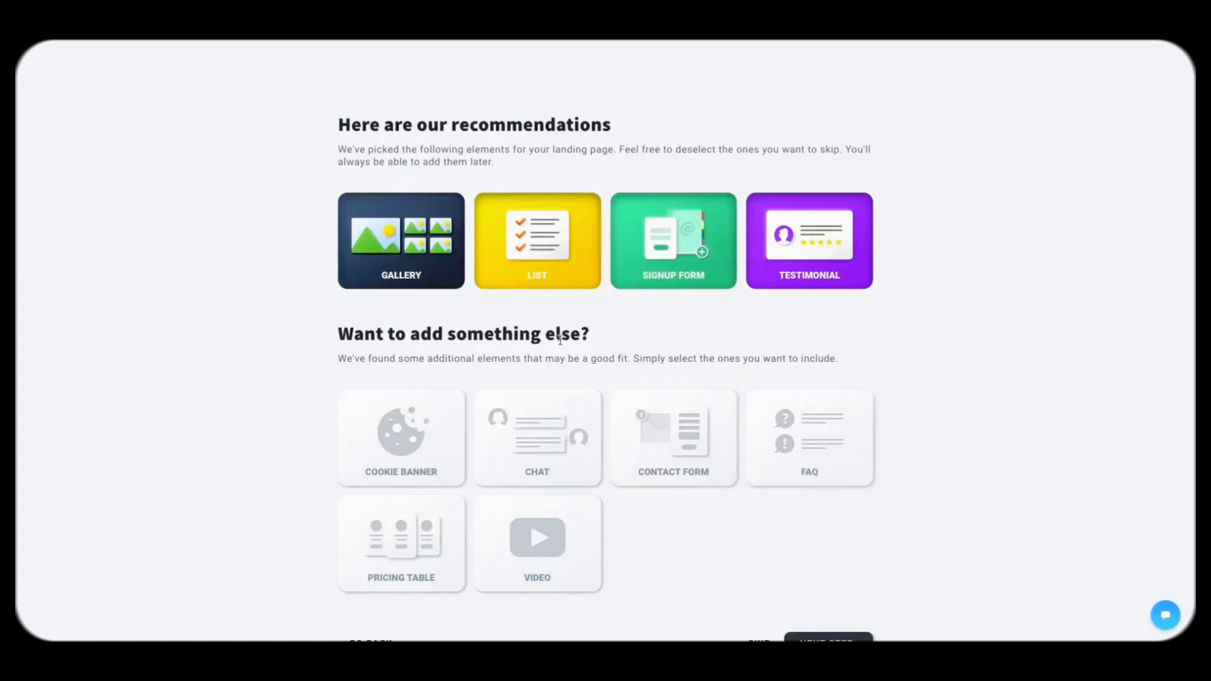
Step: Add Chat, FAQ and Video sections to the new landing page and continue
scroll(561, 343, "down", 1)
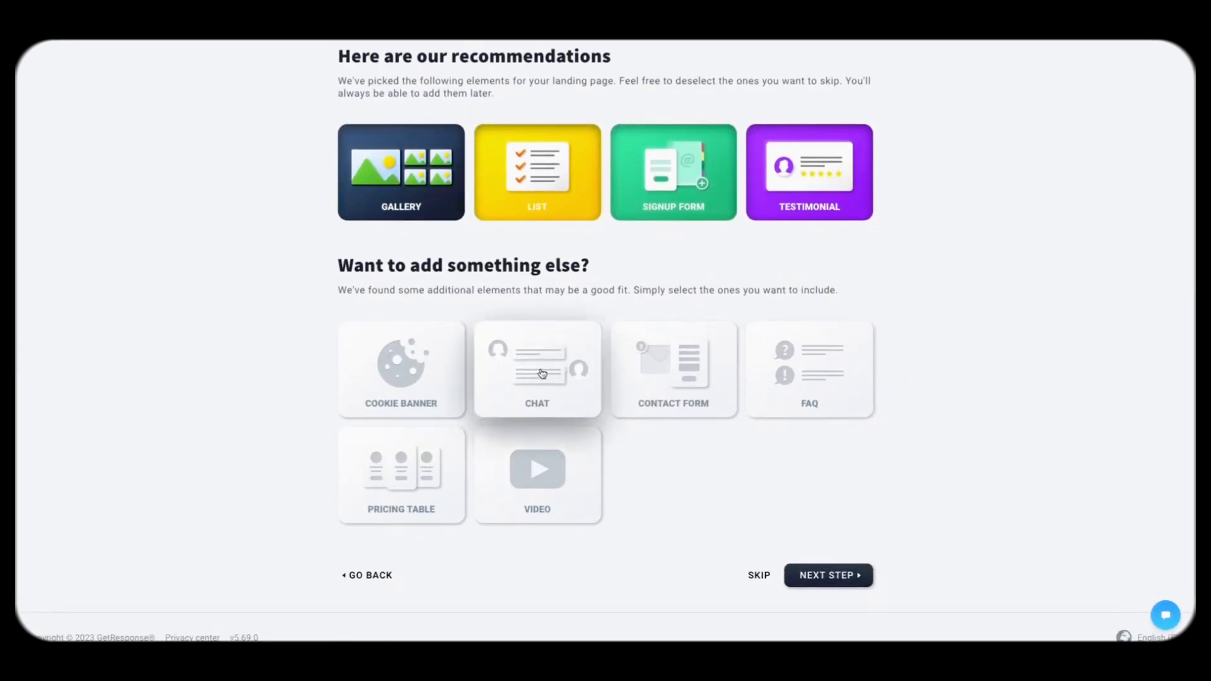
left_click(545, 374)
scroll(649, 297, "down", 1)
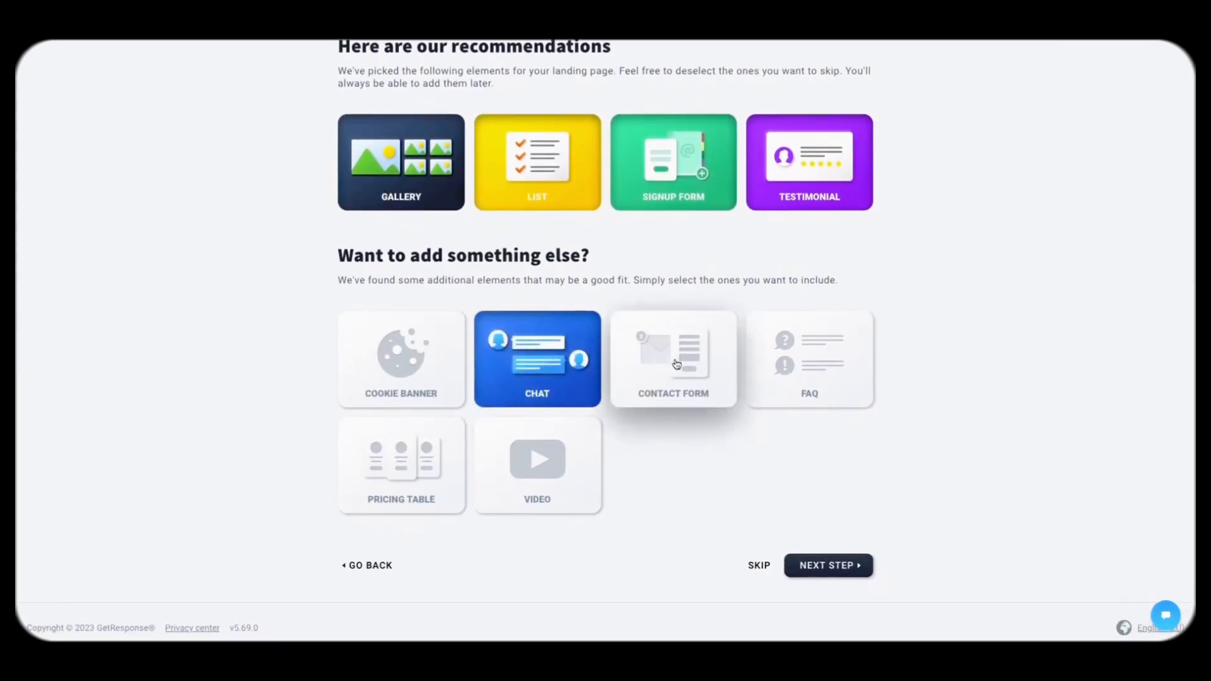
left_click(794, 358)
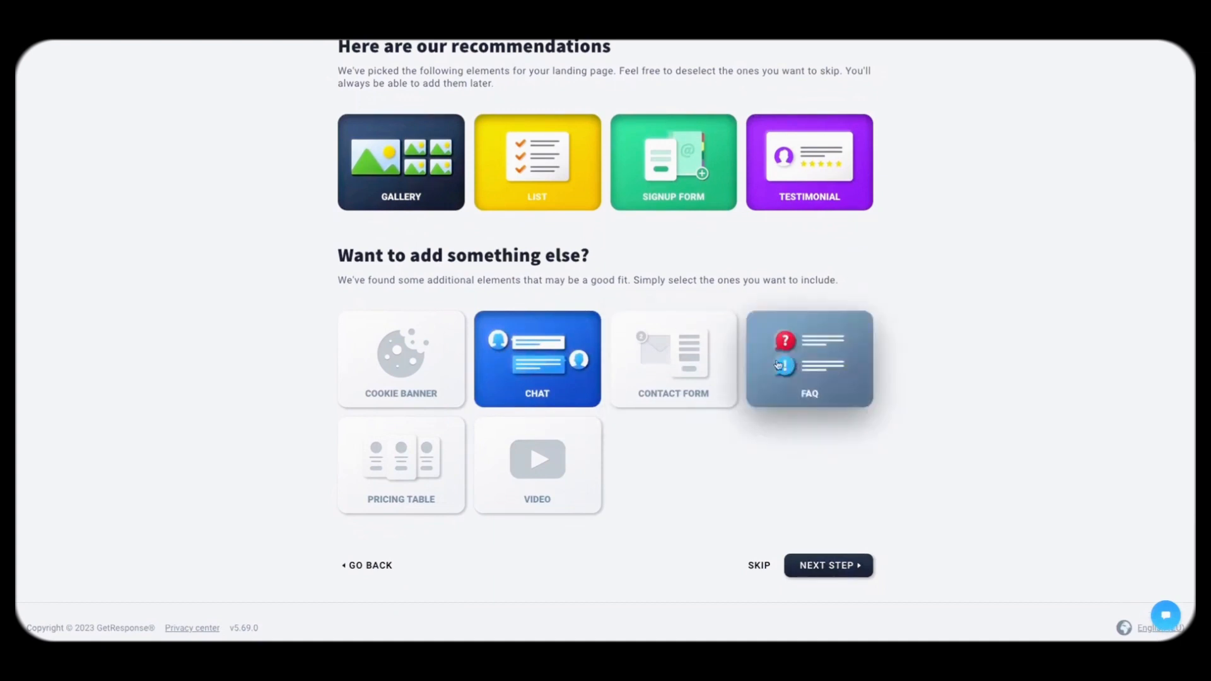
left_click(572, 484)
scroll(703, 441, "up", 2)
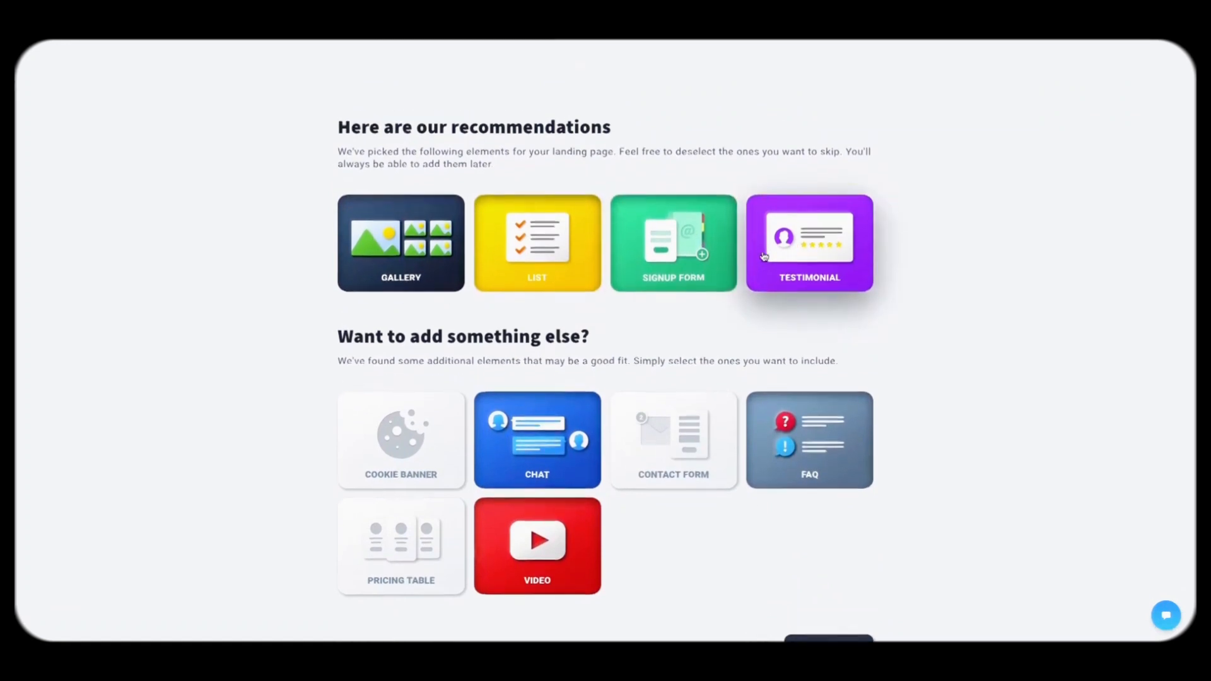
scroll(843, 551, "down", 2)
left_click(863, 561)
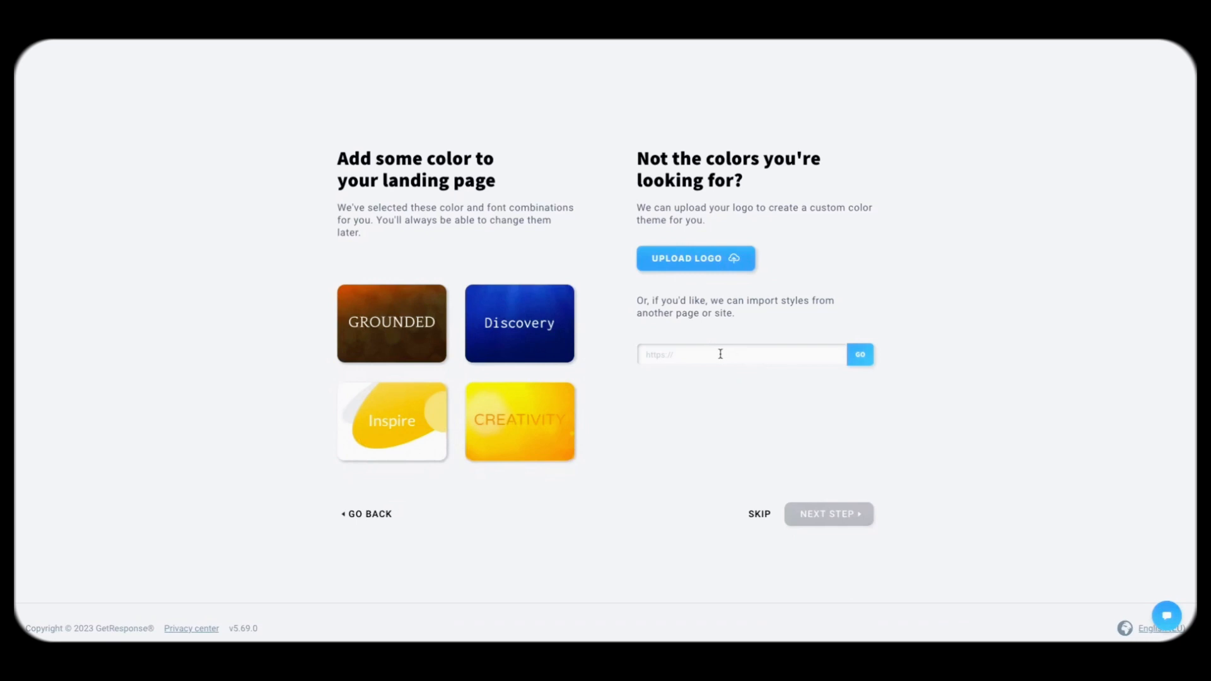
Step: Choose the Inspire colour scheme instead of Creativity and accept the prefilled company details
left_click(498, 405)
left_click(409, 420)
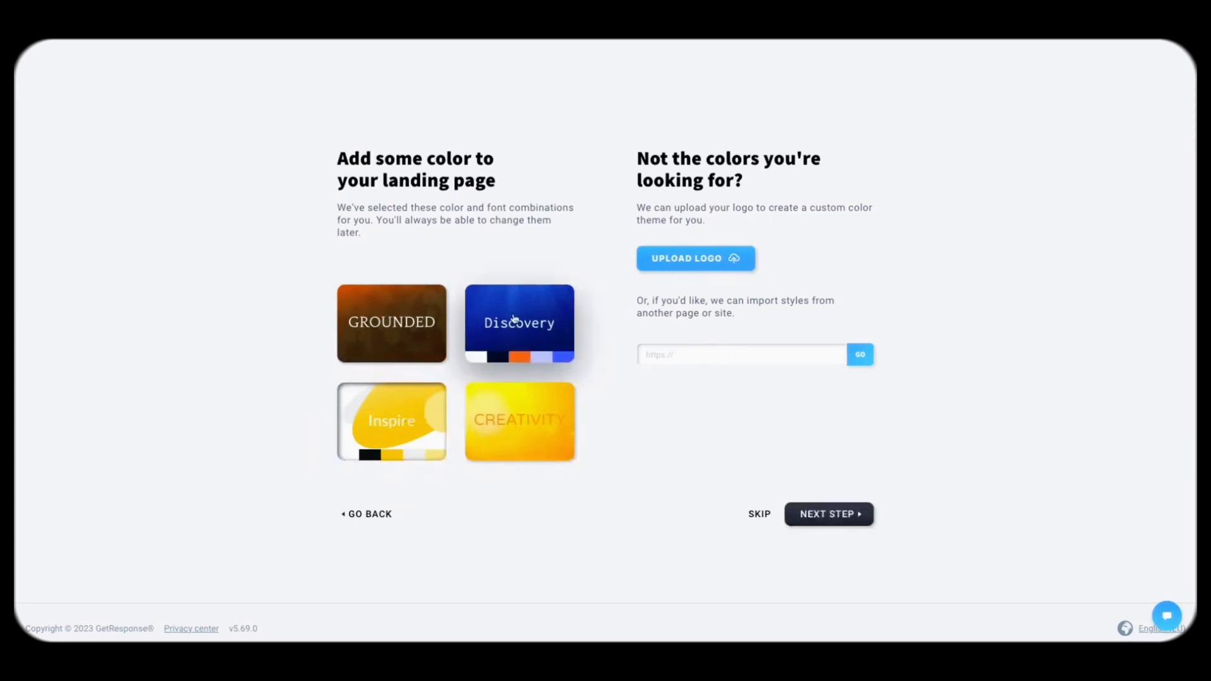
left_click(823, 514)
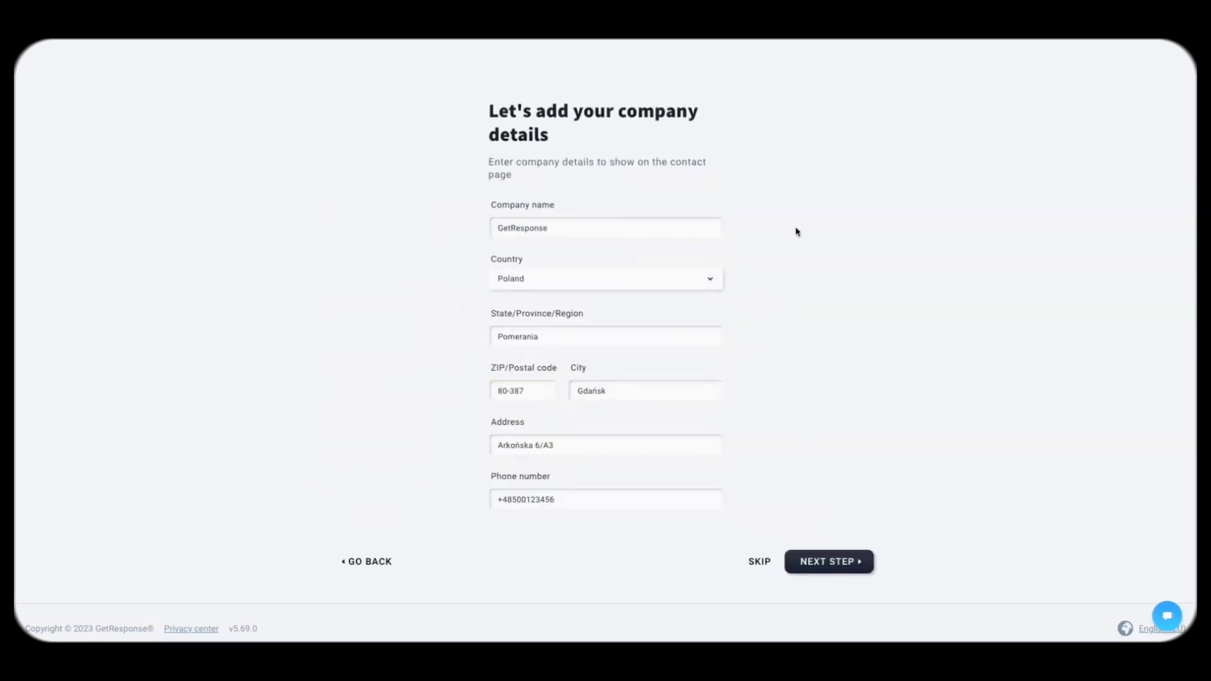
left_click(836, 569)
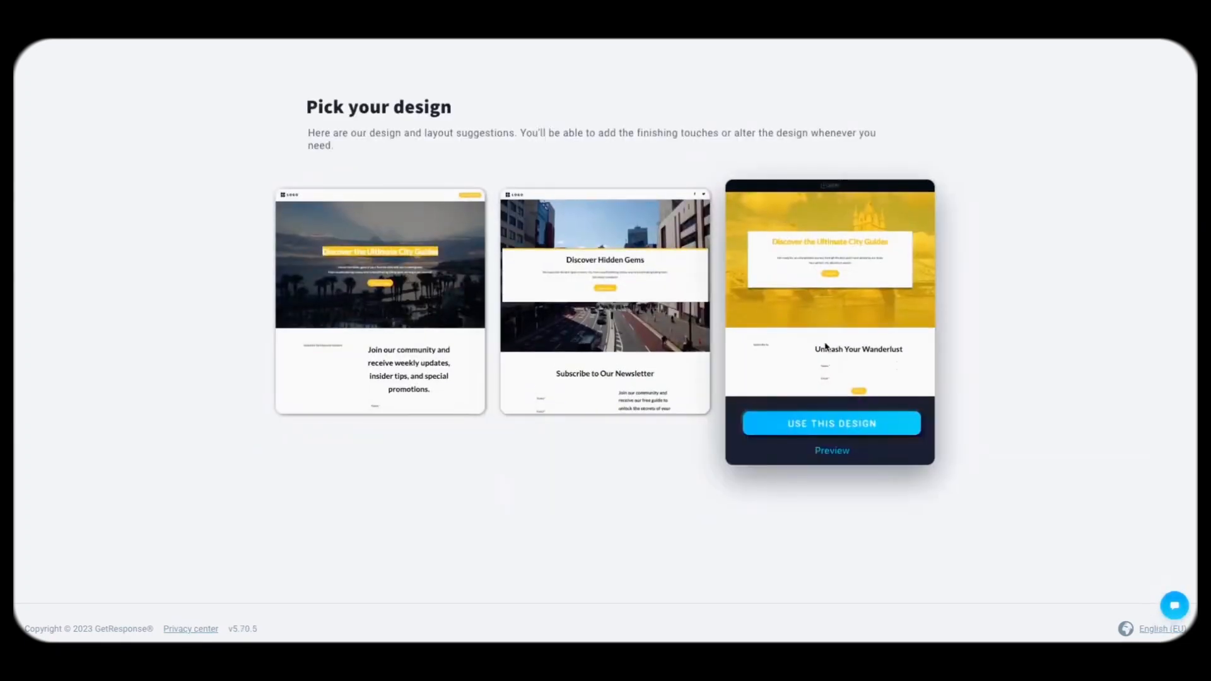
Step: Preview the Discover Hidden Gems design and build the landing page on it
scroll(590, 328, "down", 2)
scroll(590, 328, "down", 1)
left_click(598, 452)
scroll(643, 344, "down", 20)
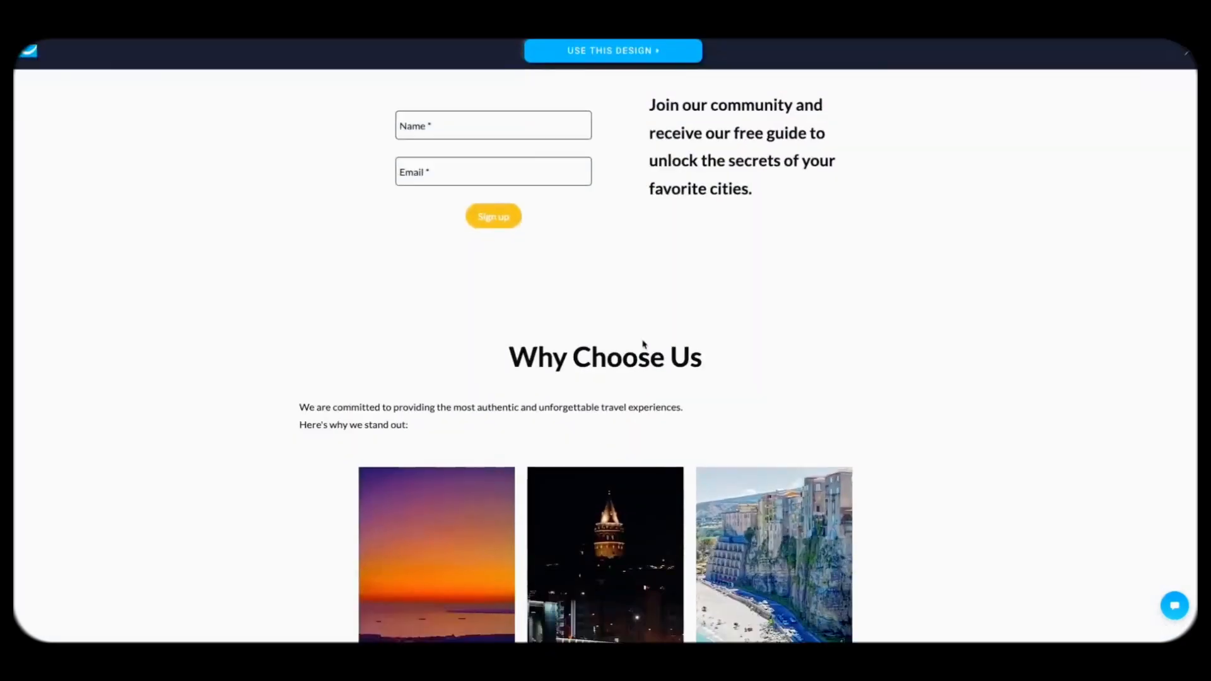
scroll(644, 345, "up", 15)
scroll(644, 344, "up", 10)
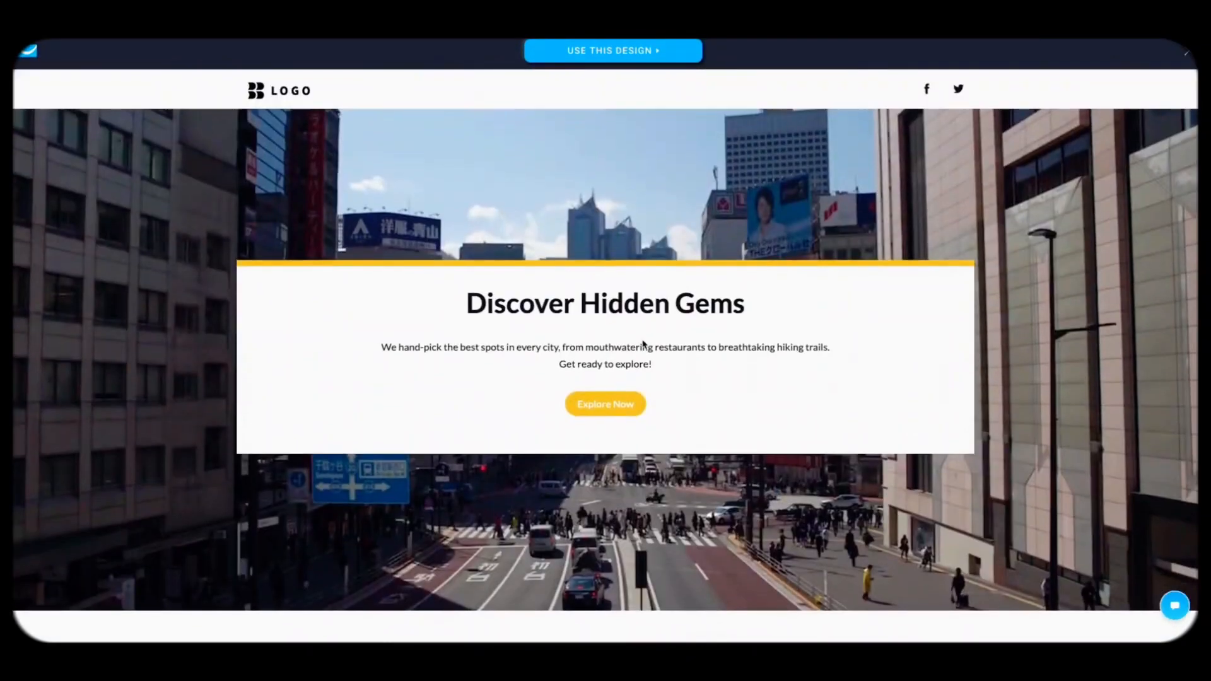
left_click(622, 50)
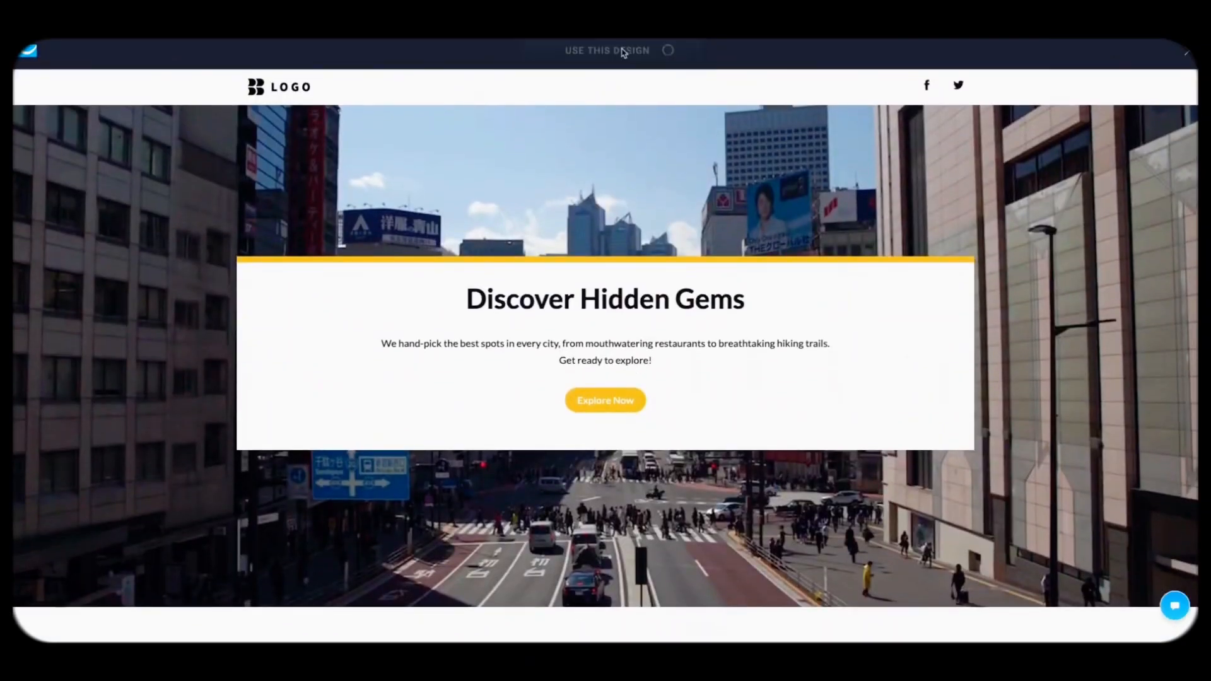
Step: Publish the landing page and return to the dashboard
left_click(1146, 61)
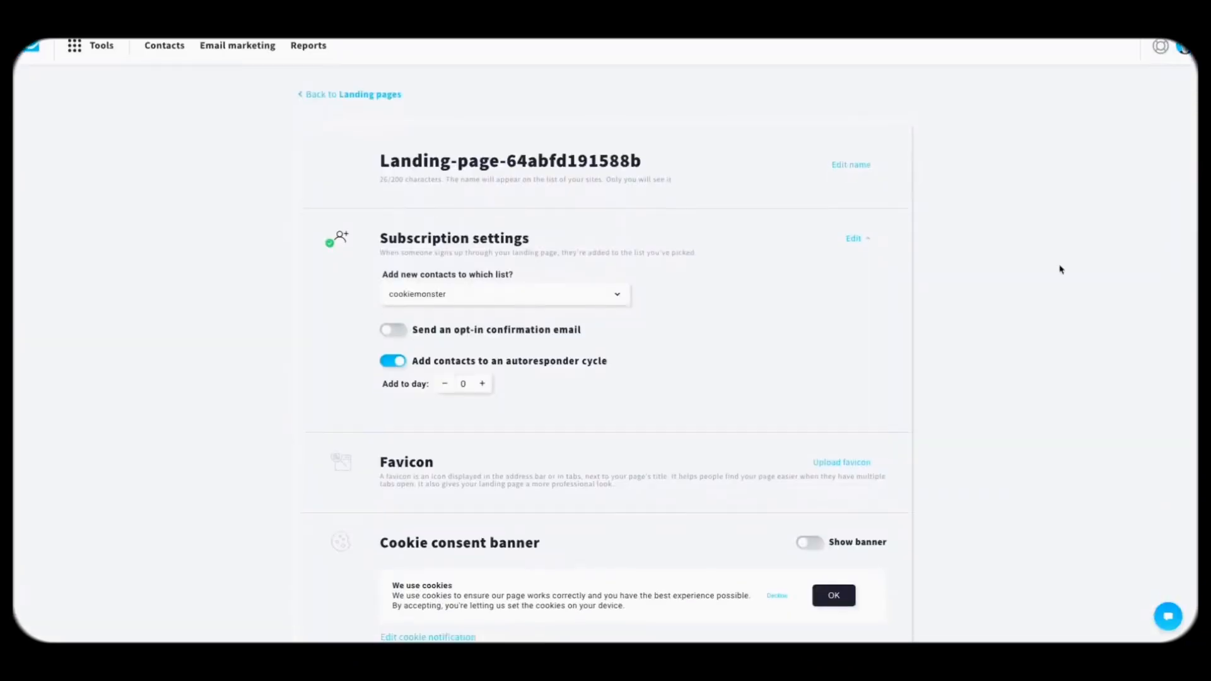
scroll(919, 473, "down", 10)
left_click(847, 554)
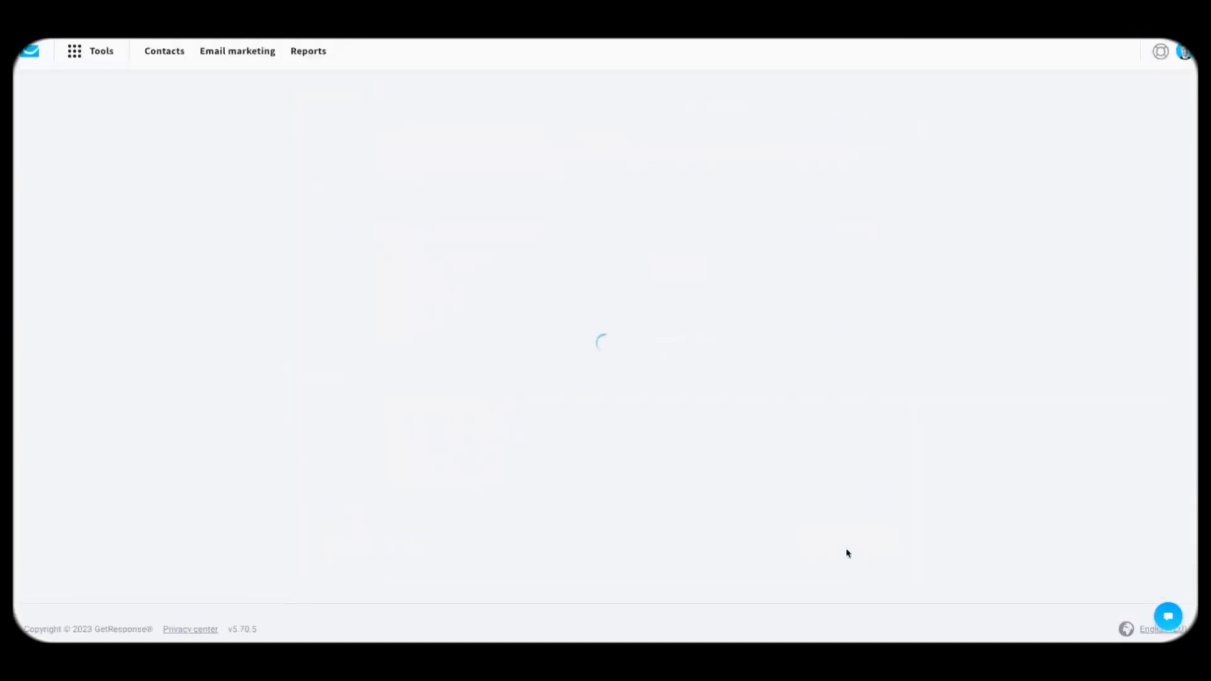
left_click(627, 333)
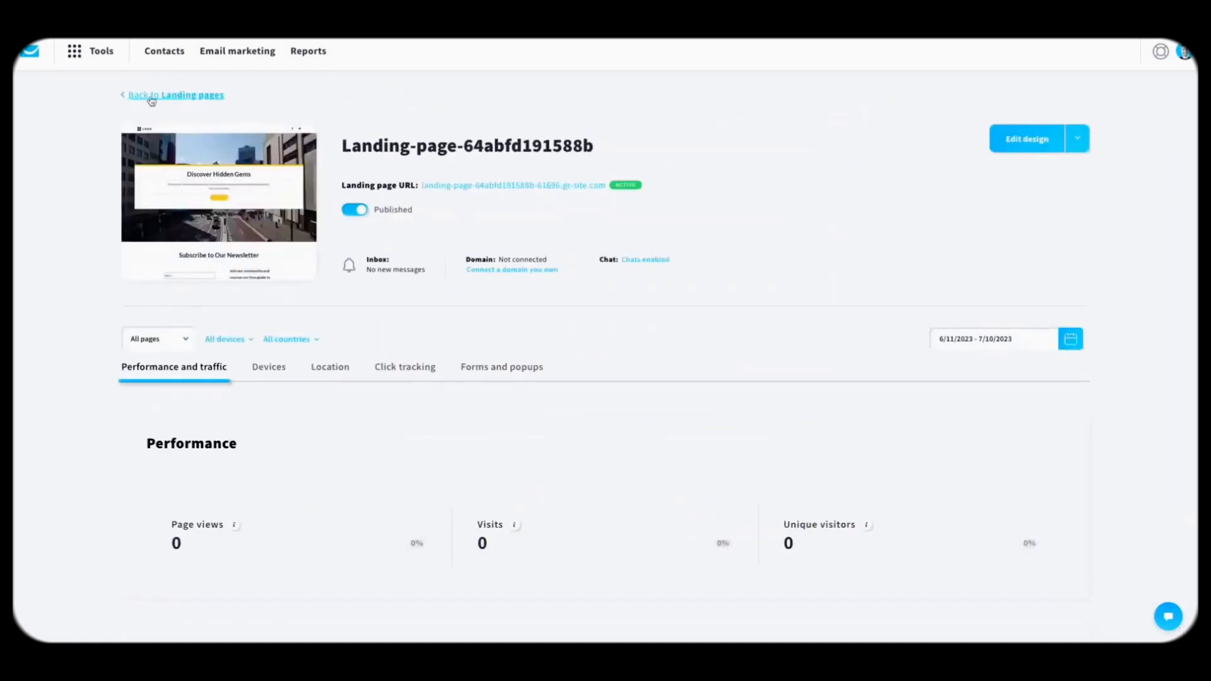
left_click(30, 53)
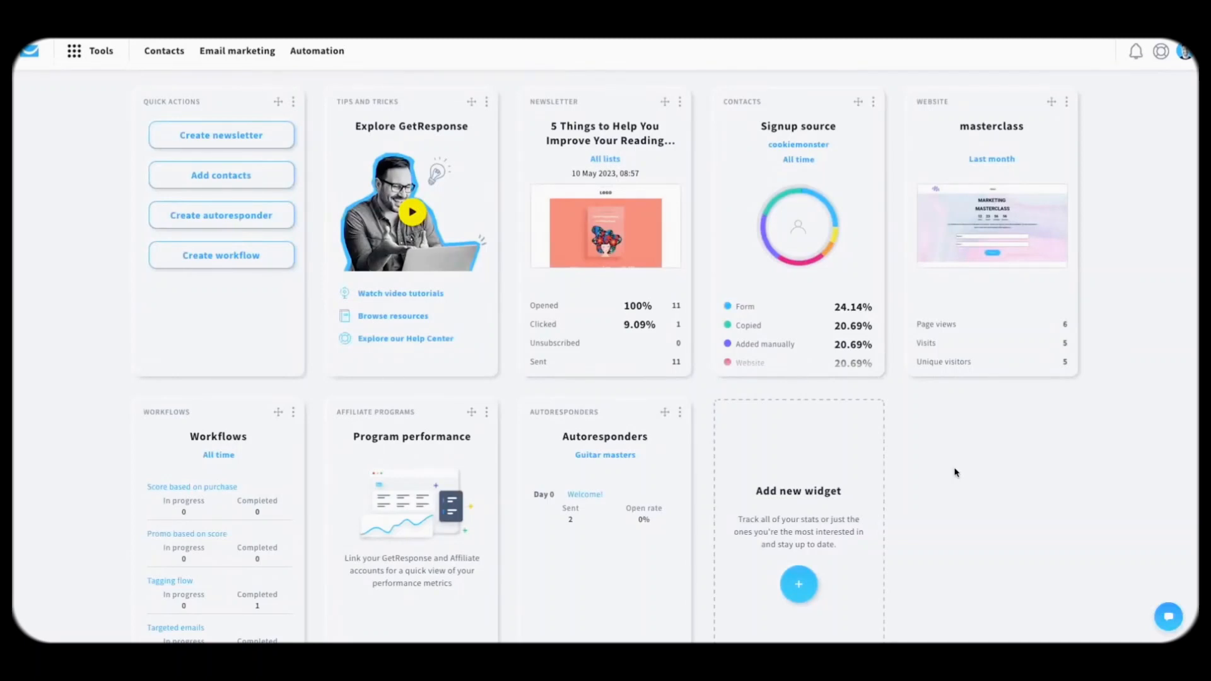
Step: Point the Autoresponders widget at the City Guides list, then go to the contact lists
left_click(681, 412)
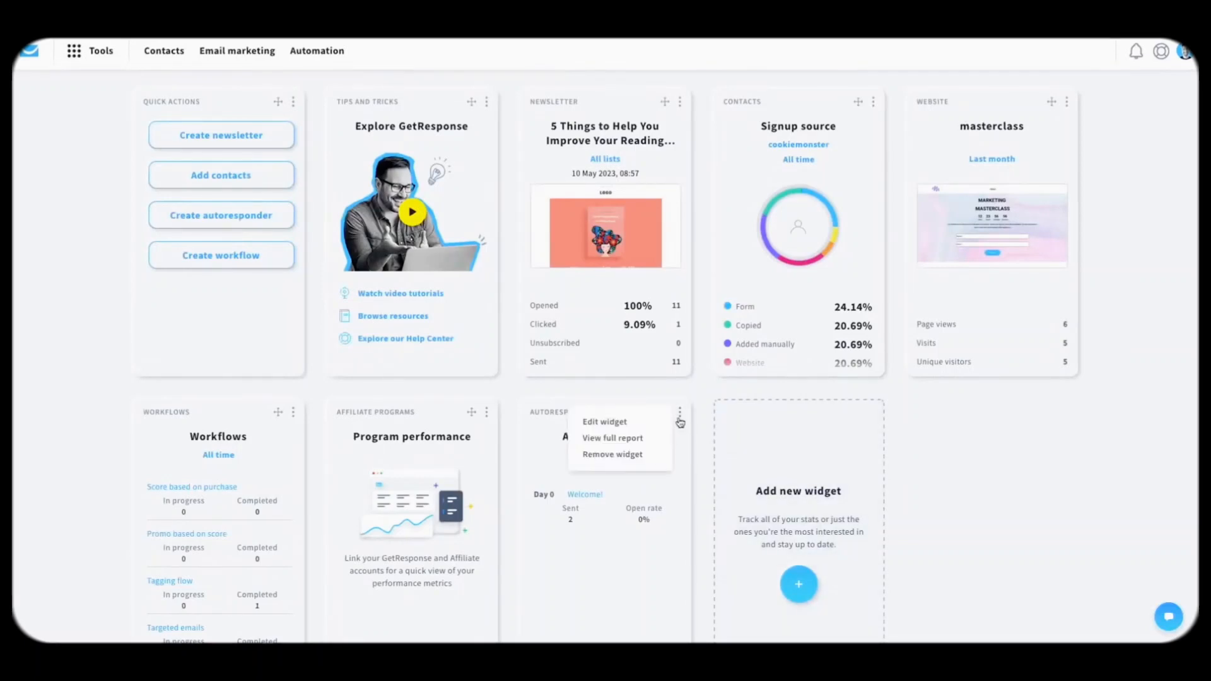
left_click(604, 426)
scroll(610, 453, "down", 1)
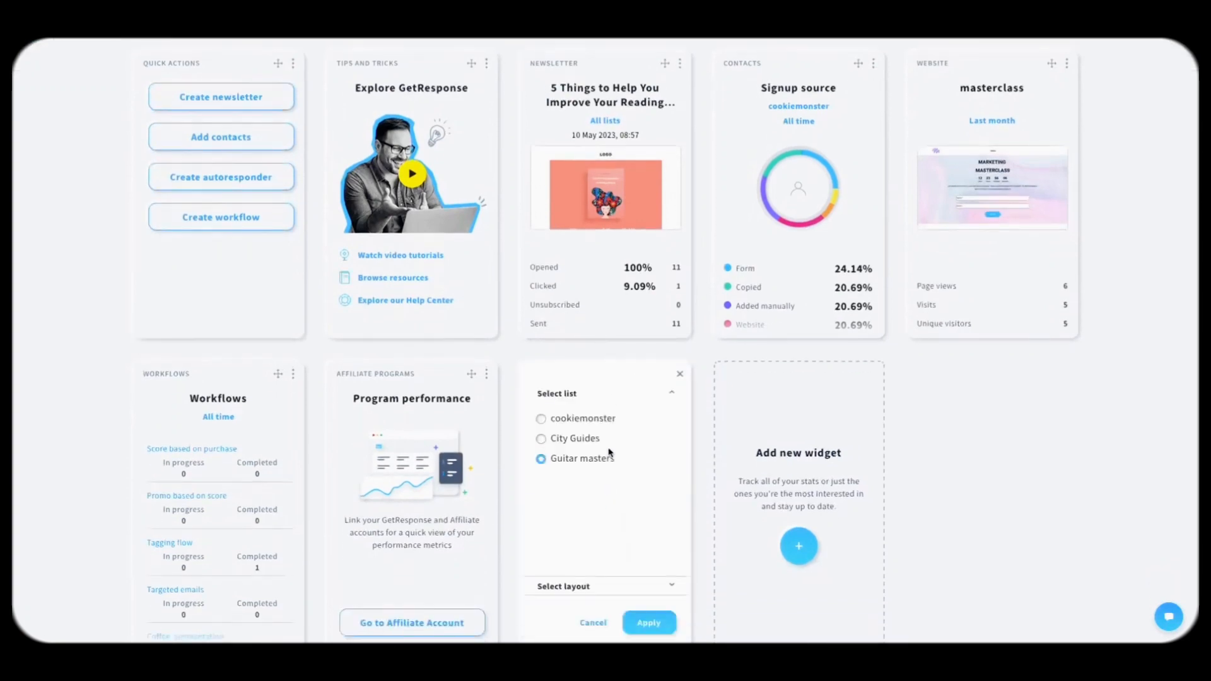
left_click(576, 439)
left_click(653, 622)
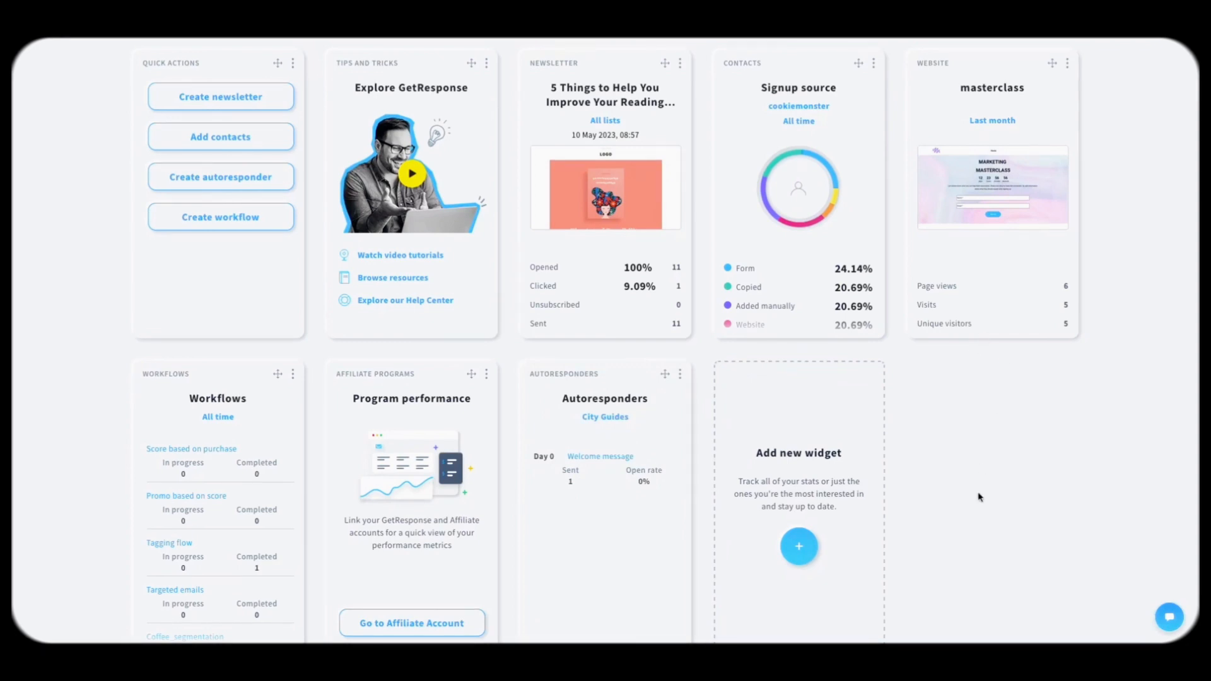
scroll(980, 498, "up", 1)
left_click(156, 53)
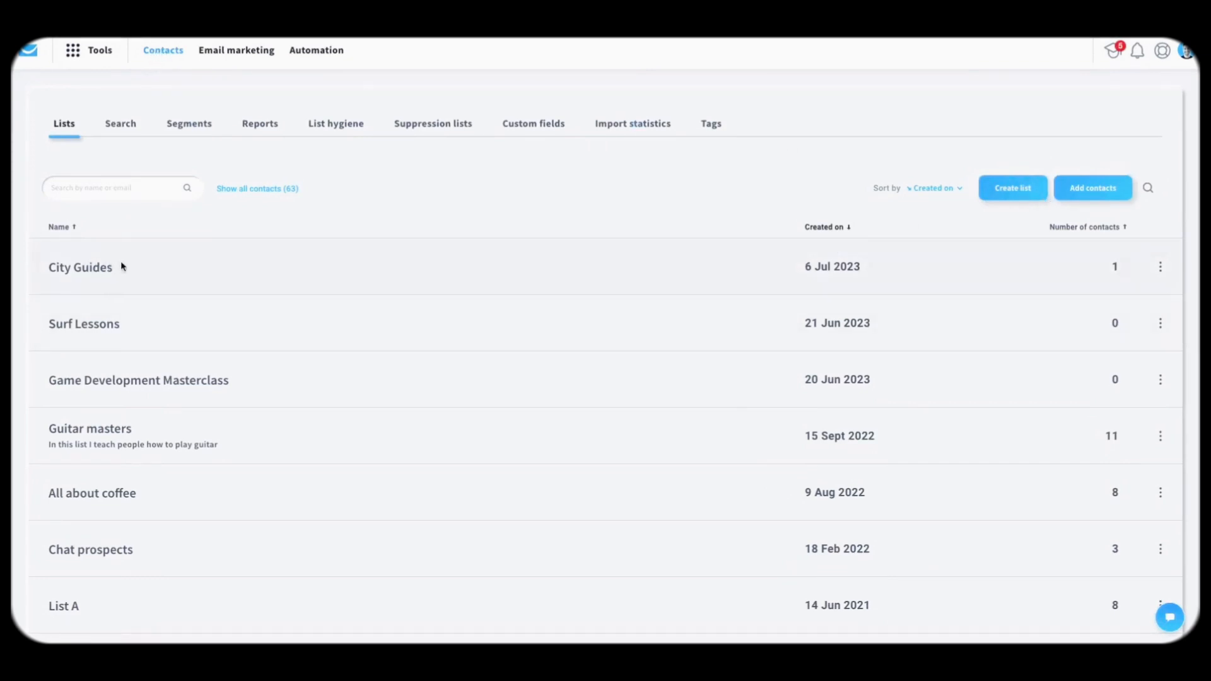
Step: Create a new list named City Guide, then open the City Guides list's settings
left_click(1029, 191)
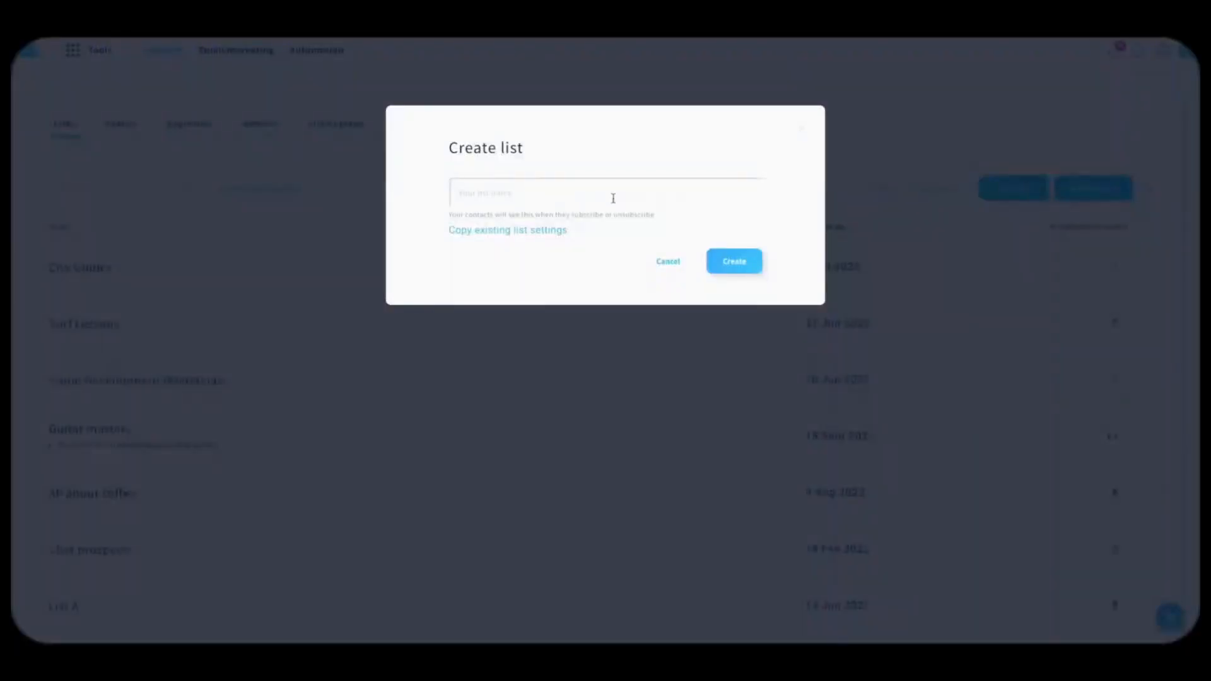
left_click(581, 200)
type("c")
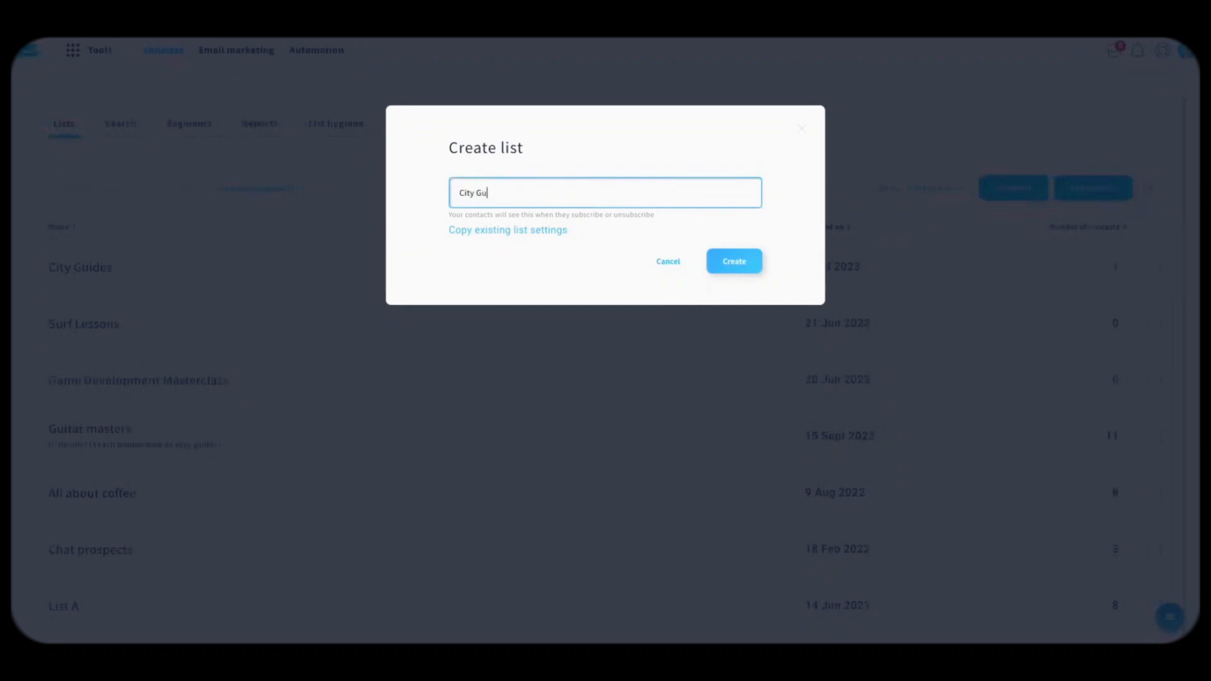
left_click(744, 260)
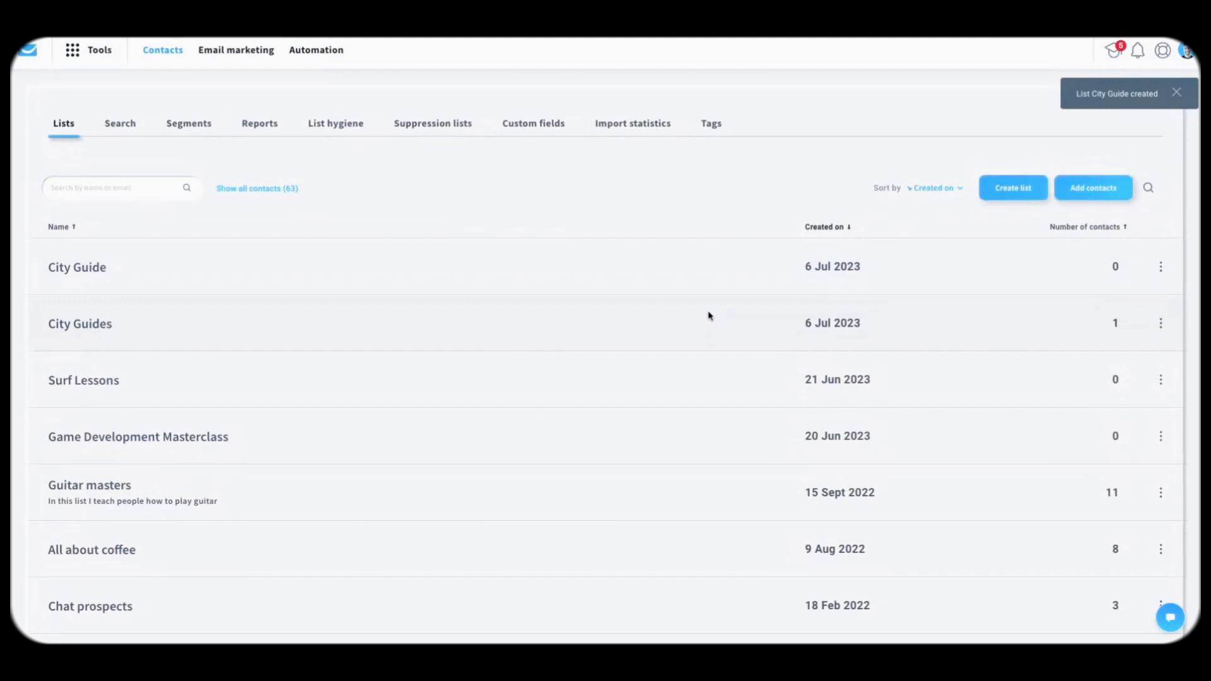
left_click(1161, 323)
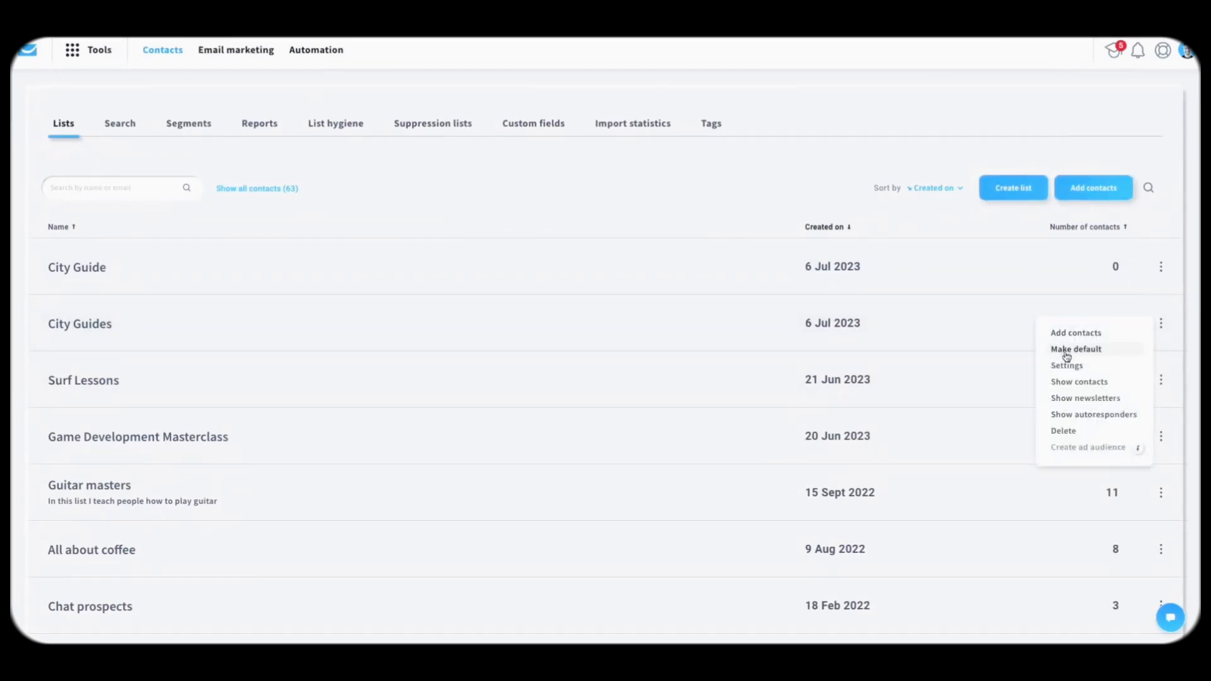
left_click(1068, 366)
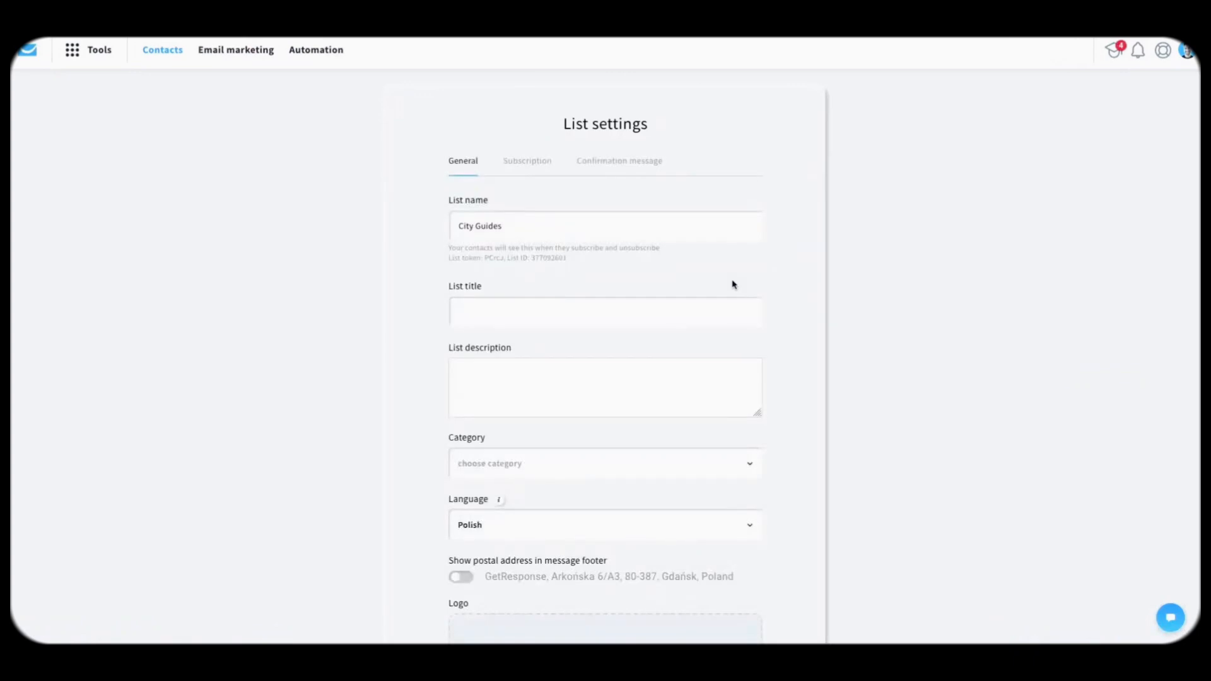
Step: Review the list title and description and set the list category to Travel
left_click(541, 238)
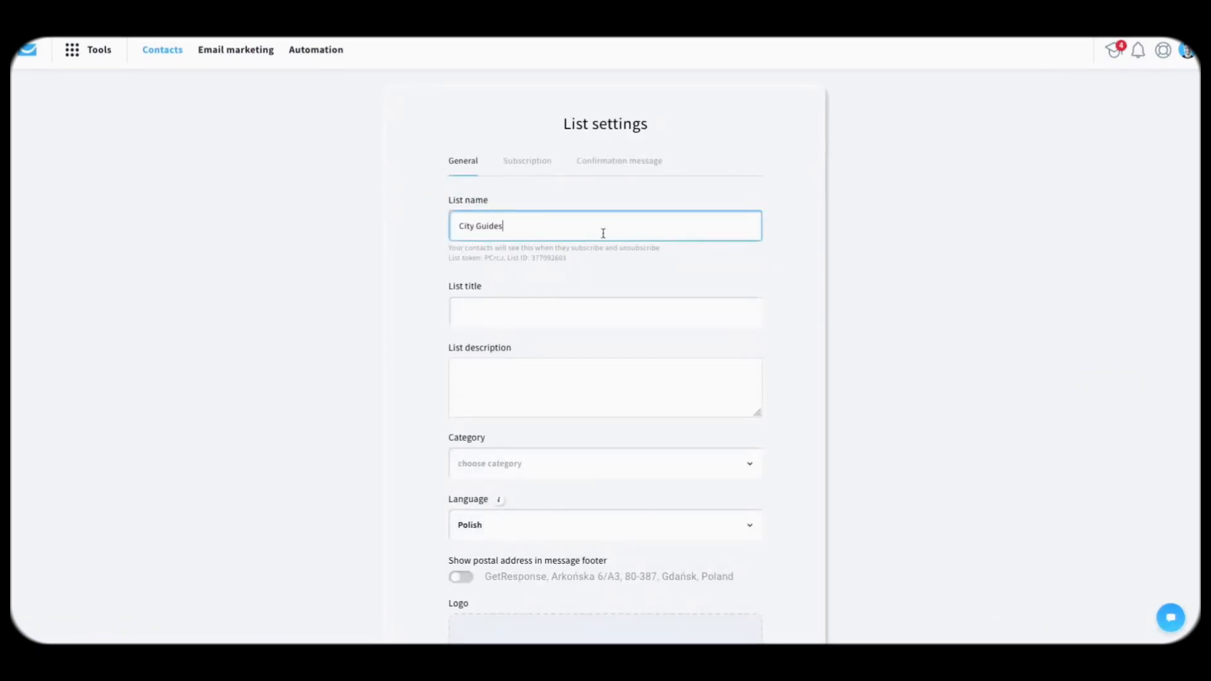
left_click(527, 318)
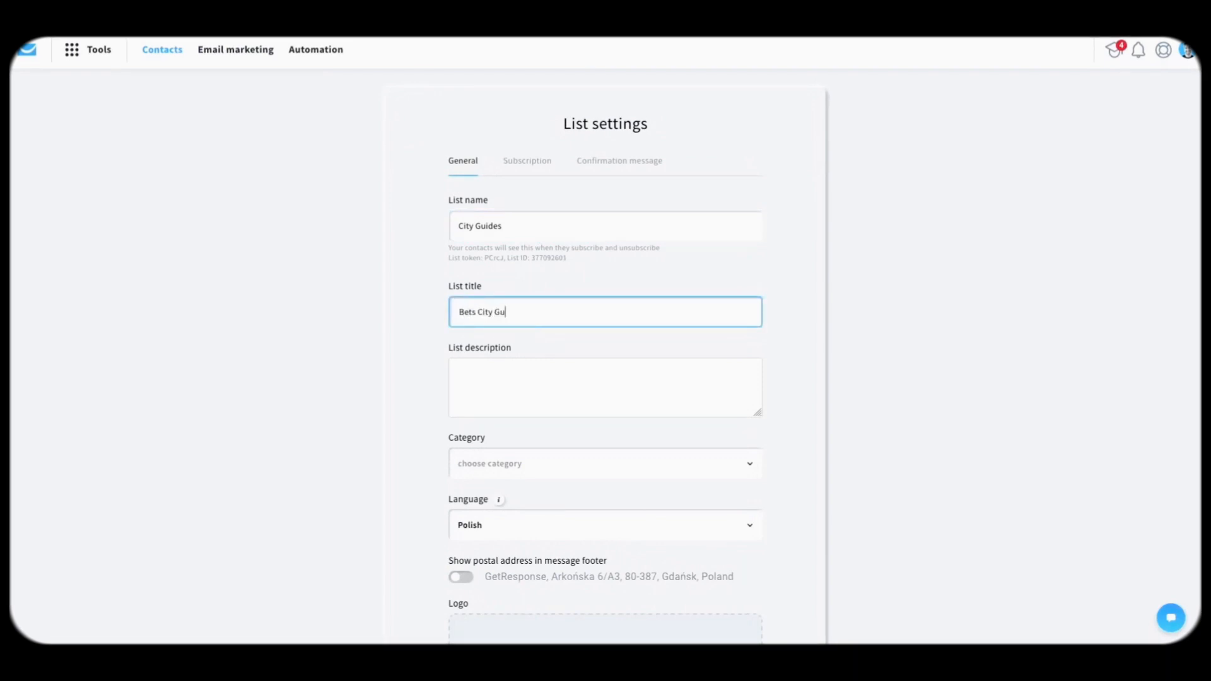
left_click(509, 372)
triple_click(486, 310)
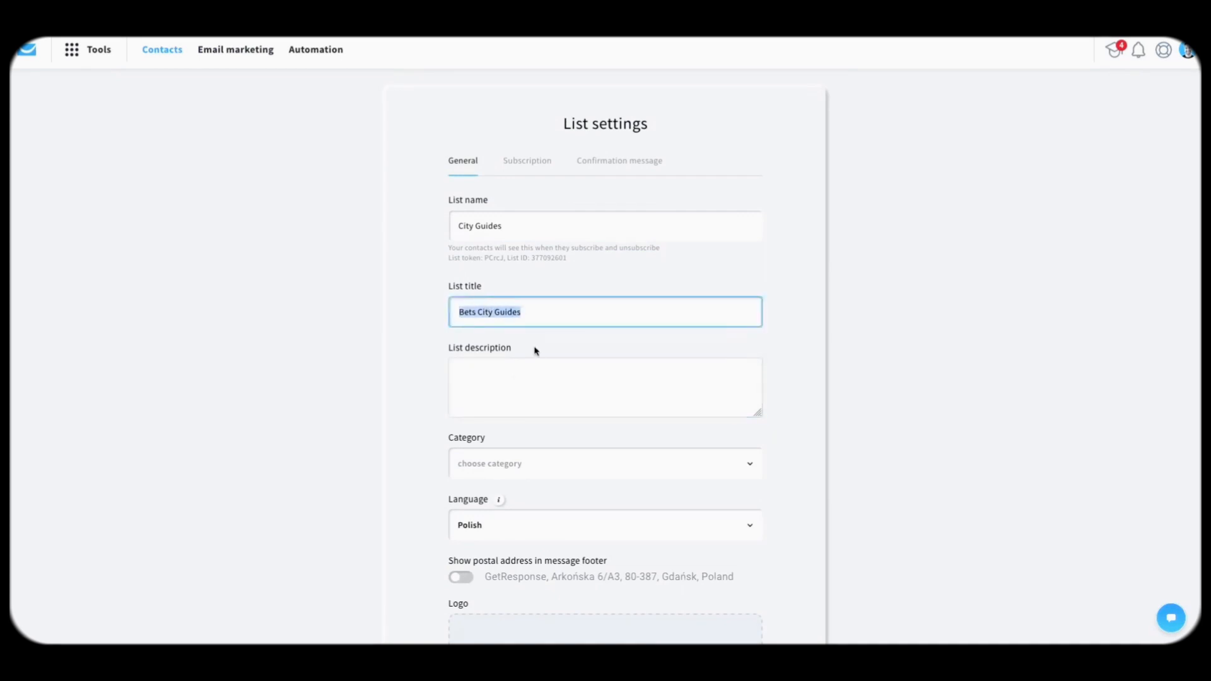
left_click(526, 385)
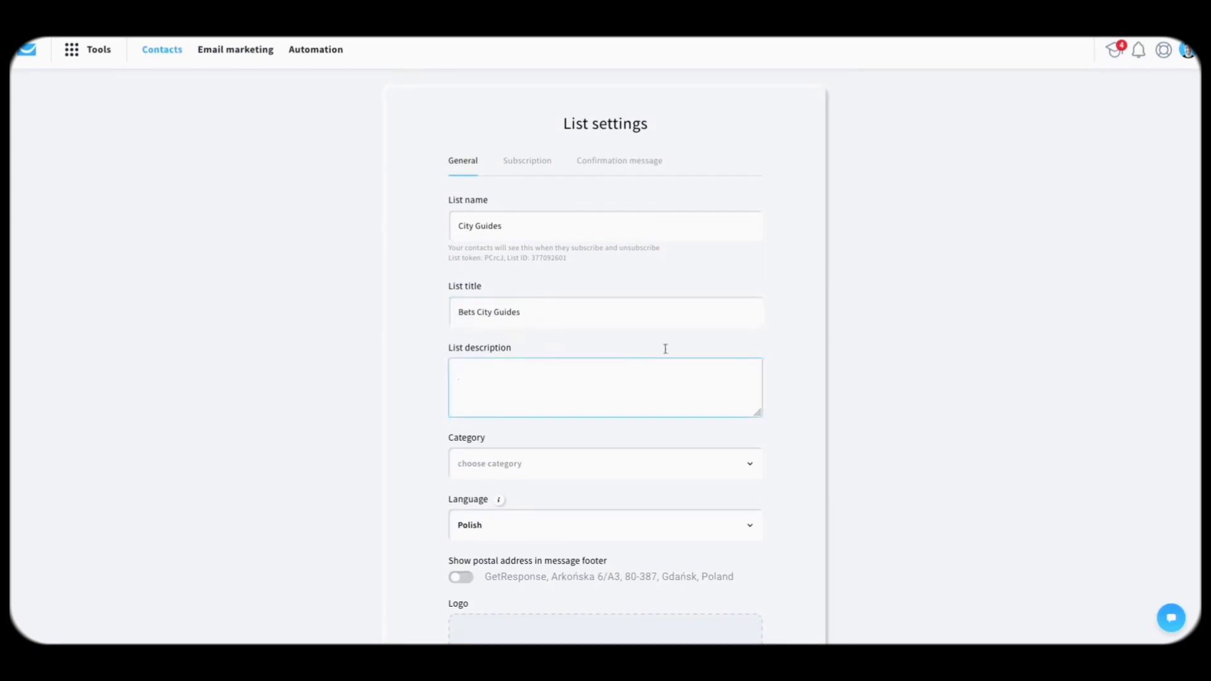
scroll(700, 335, "down", 1)
left_click(636, 414)
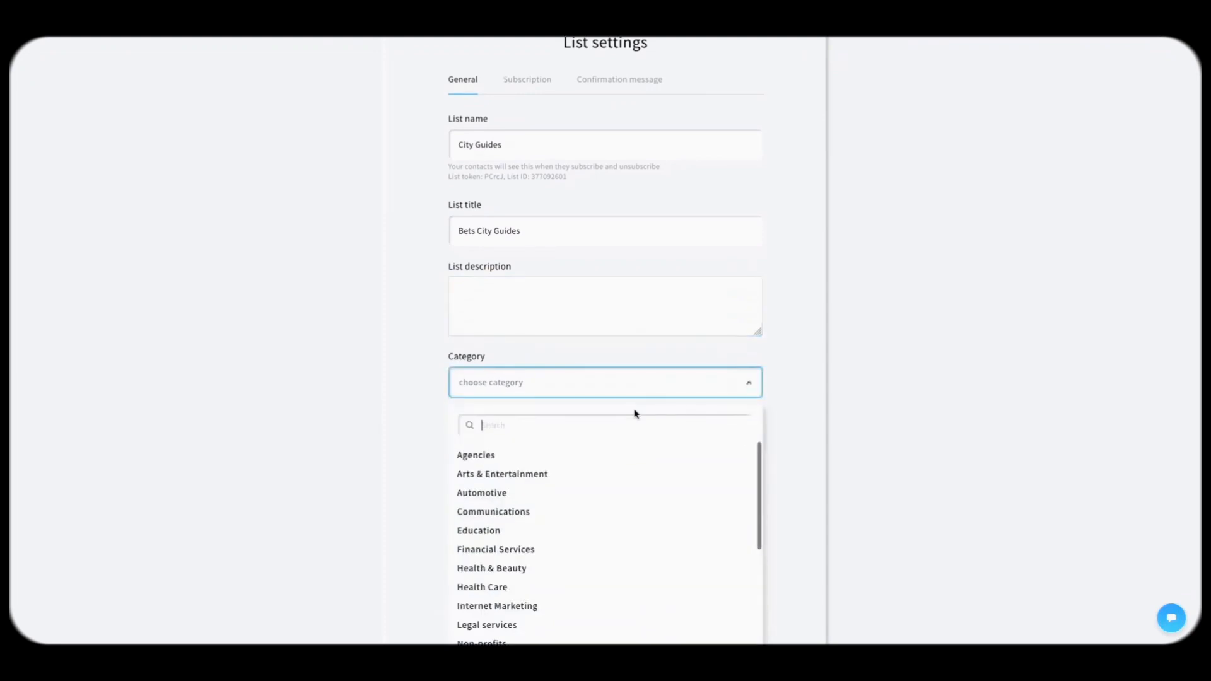
type("tra")
left_click(520, 456)
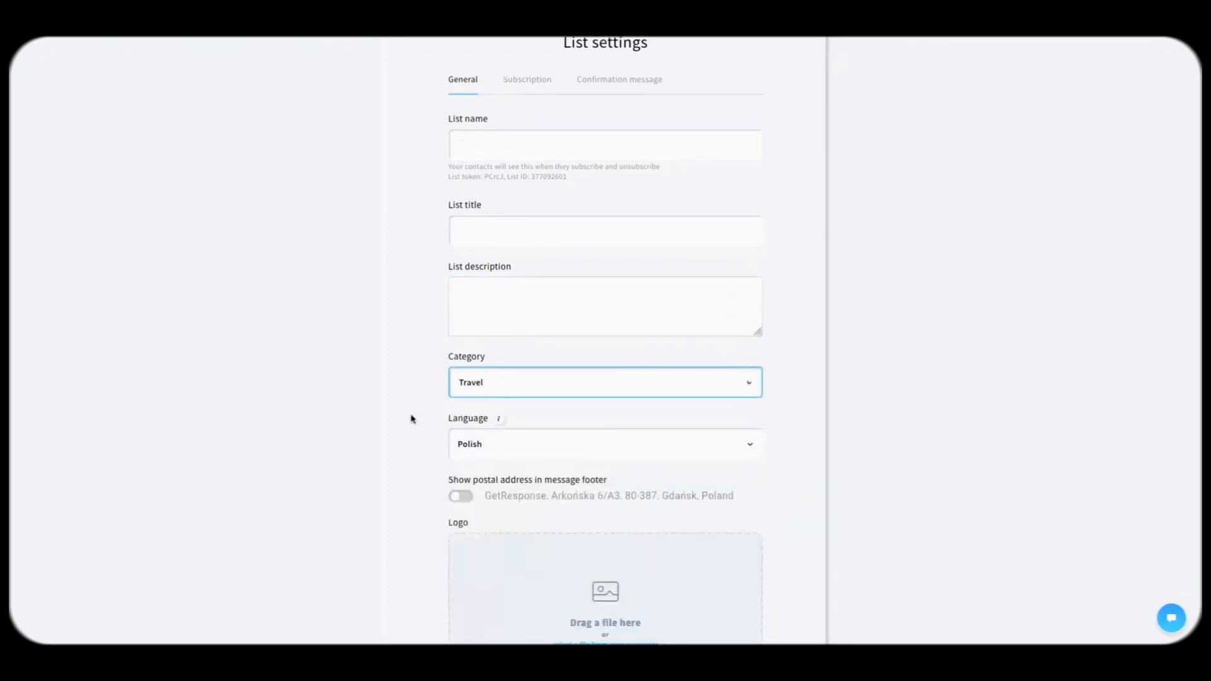
Step: Change the list language to English and show the postal address in message footers
scroll(412, 419, "down", 1)
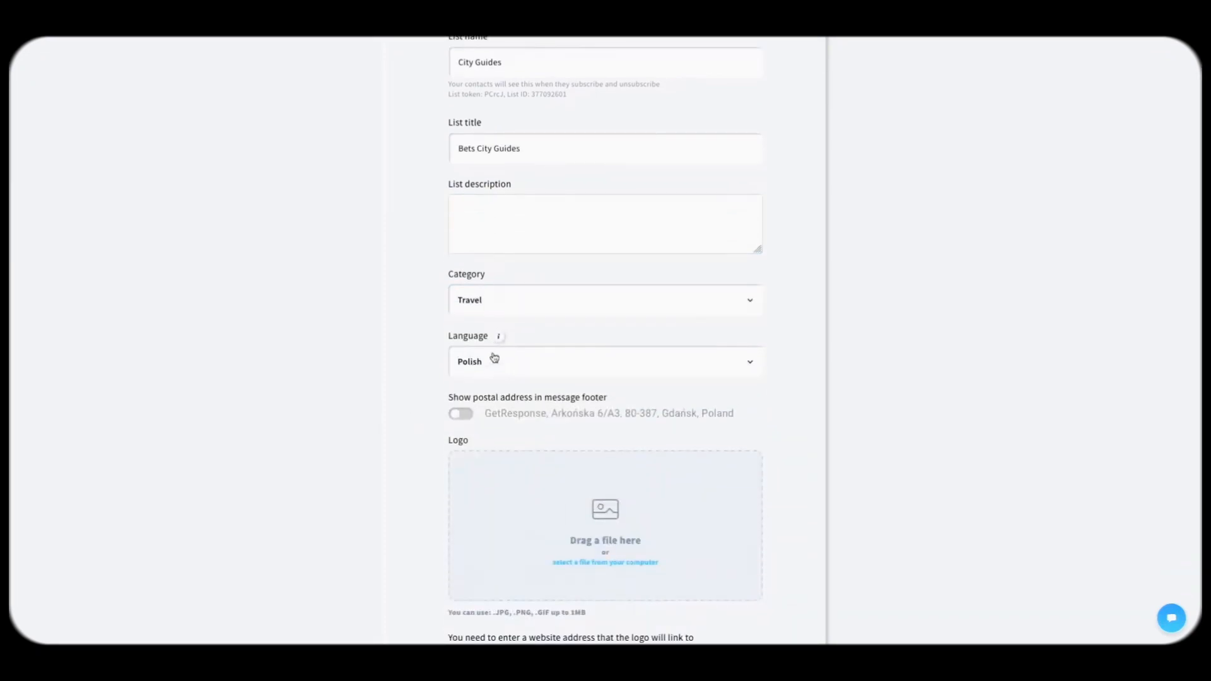
mouse_move(500, 341)
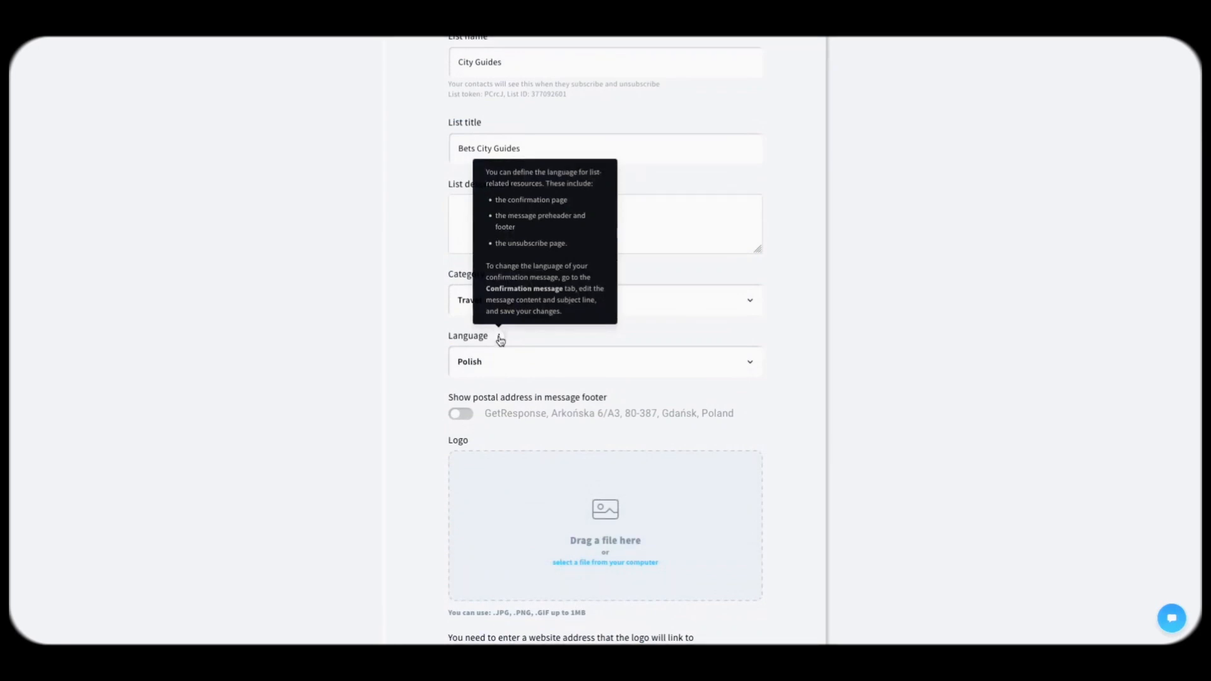
left_click(483, 366)
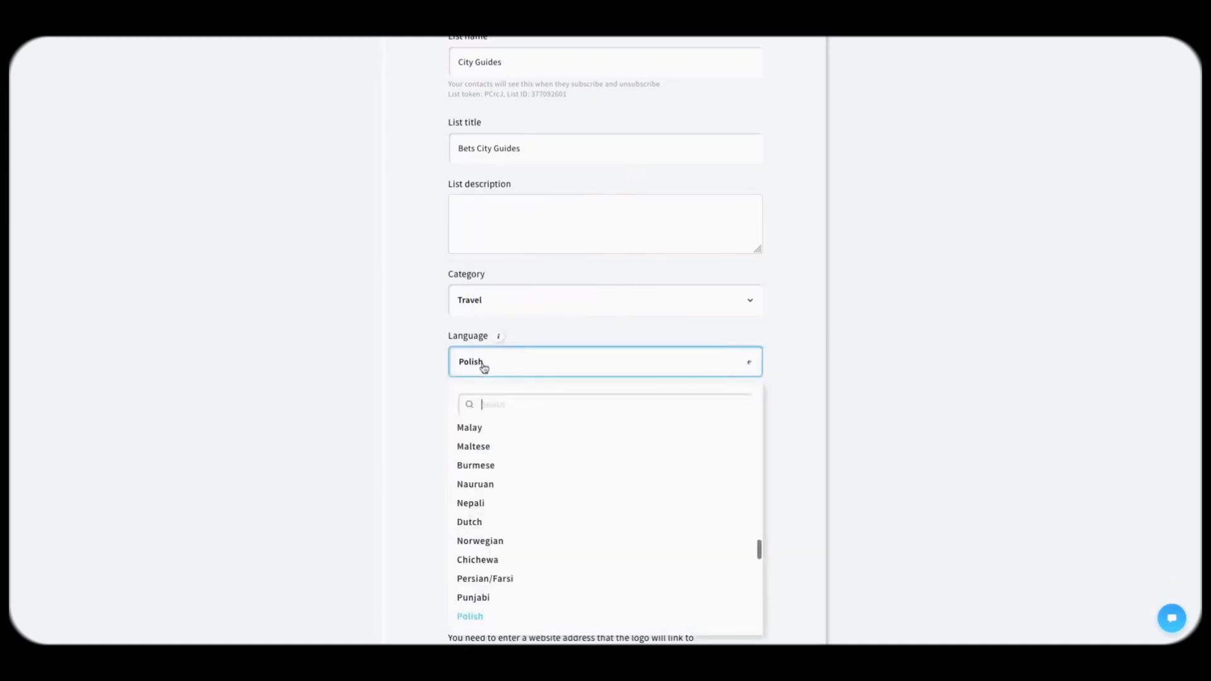
type("english")
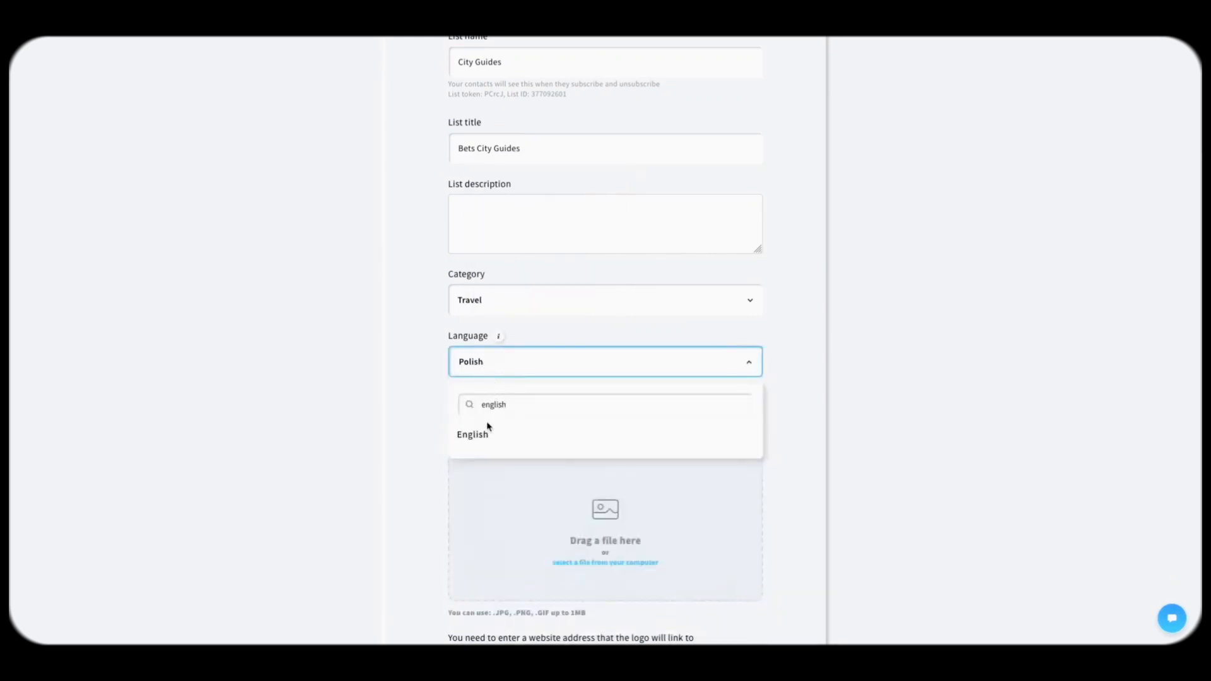
left_click(487, 434)
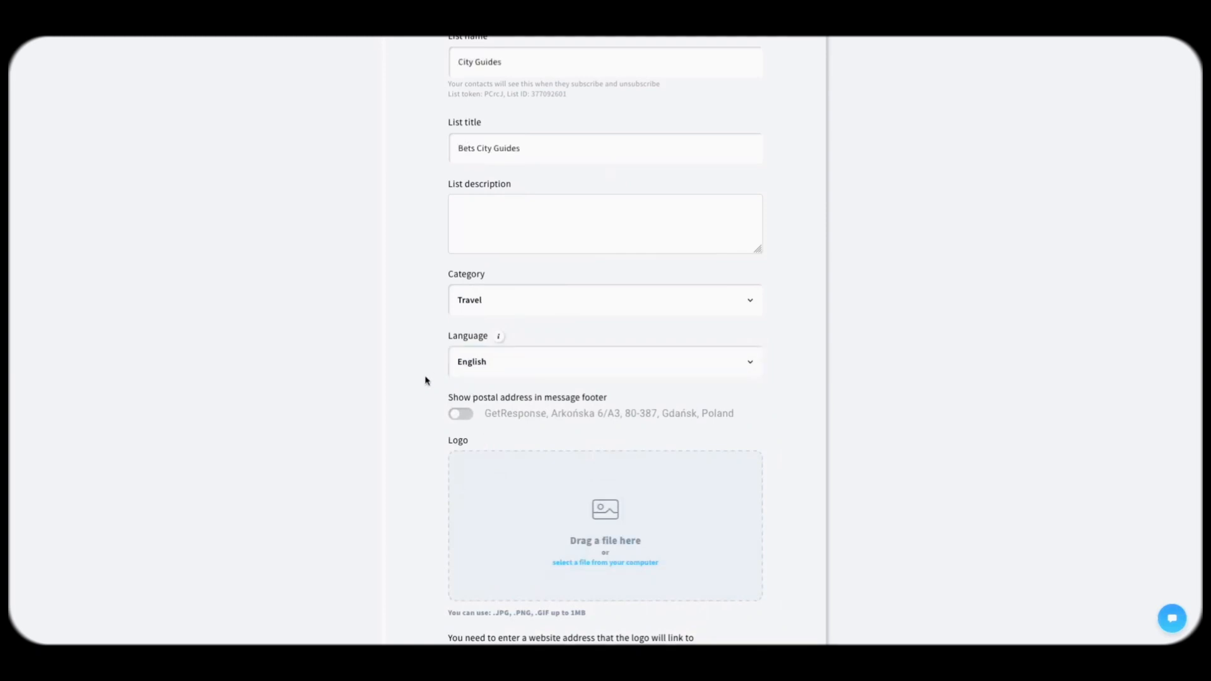
scroll(405, 418, "down", 2)
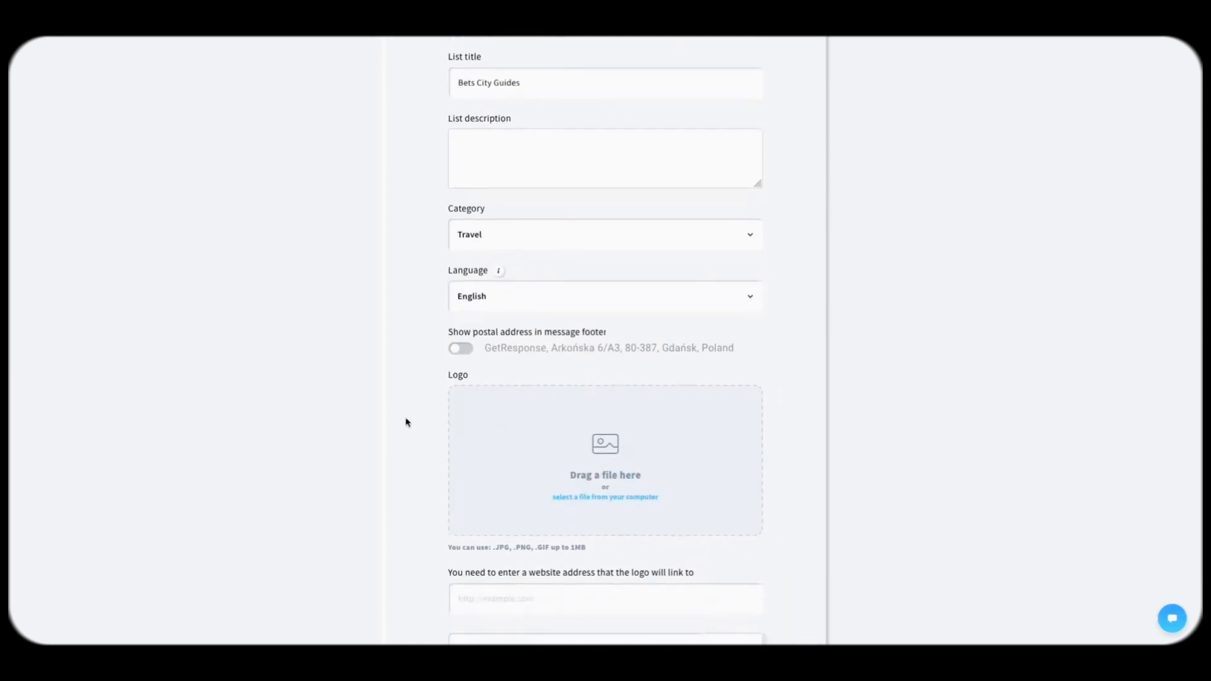
left_click(465, 310)
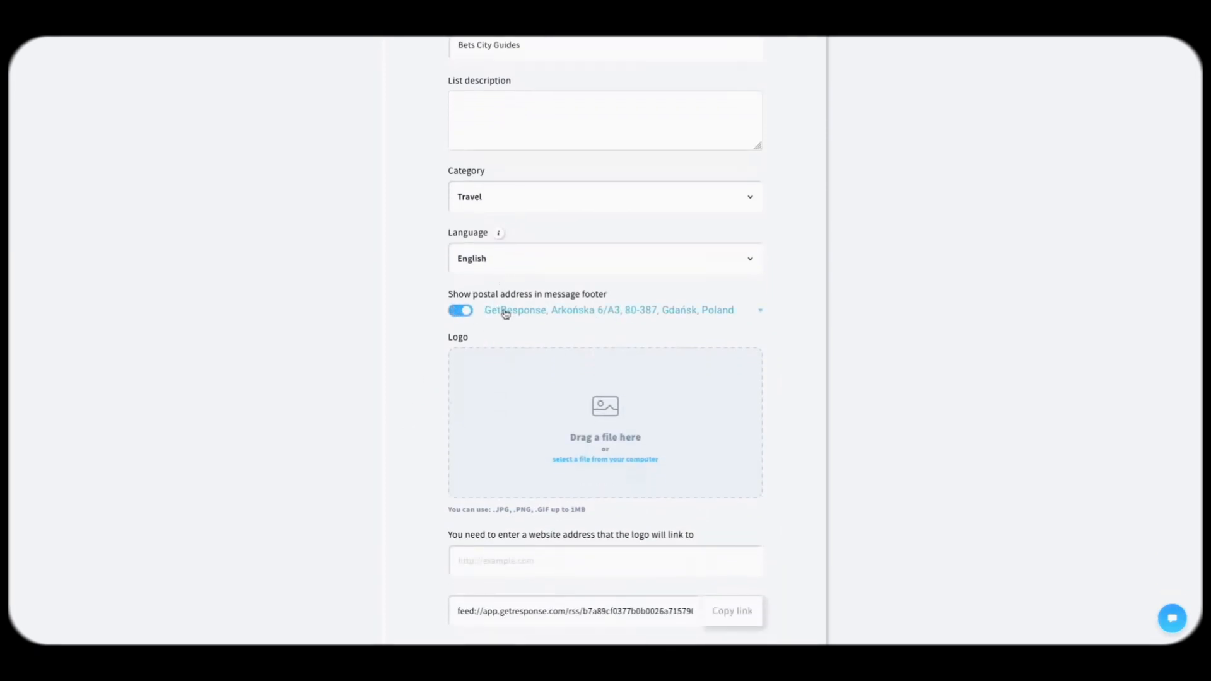
Step: Expand the postal address options and compare the US, EU and Custom address formats
left_click(759, 312)
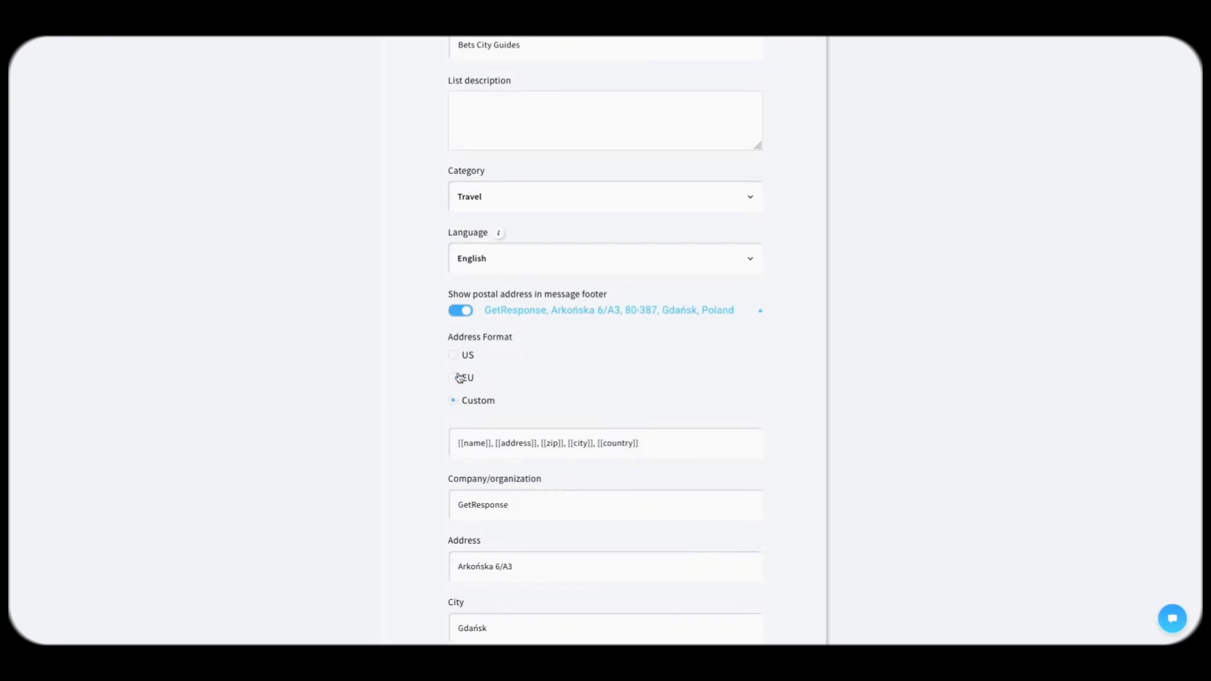
scroll(491, 352, "down", 1)
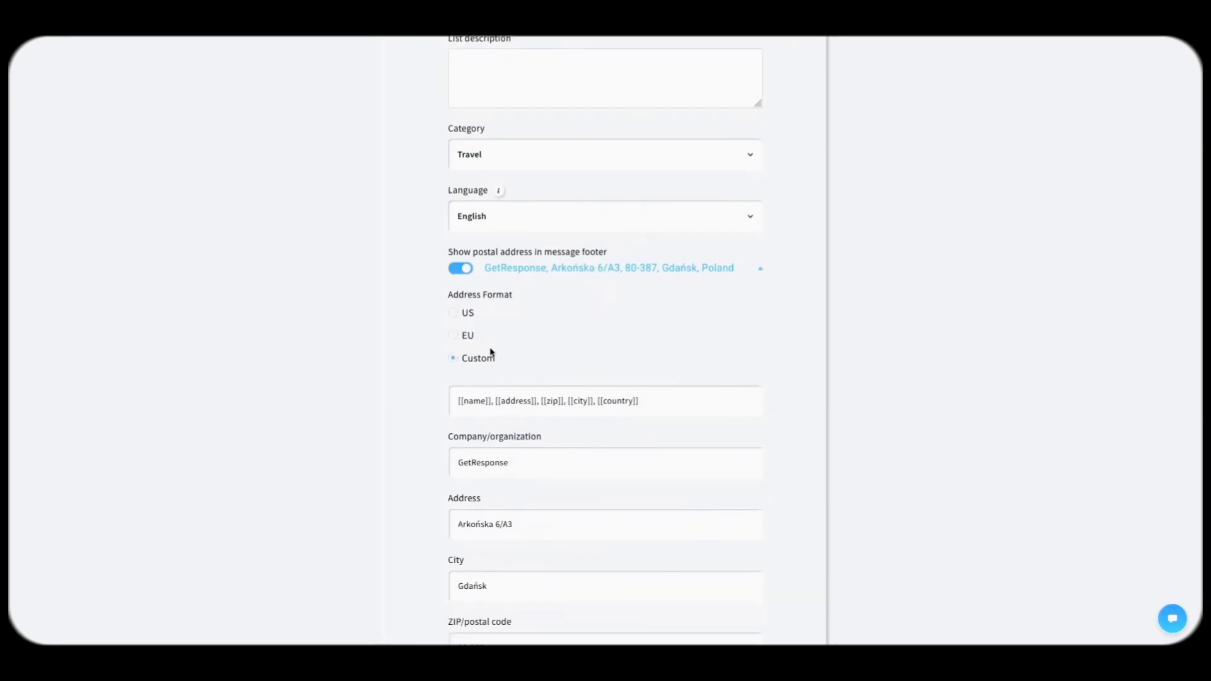
left_click(460, 335)
left_click(459, 313)
left_click(460, 369)
left_click(460, 346)
left_click(460, 324)
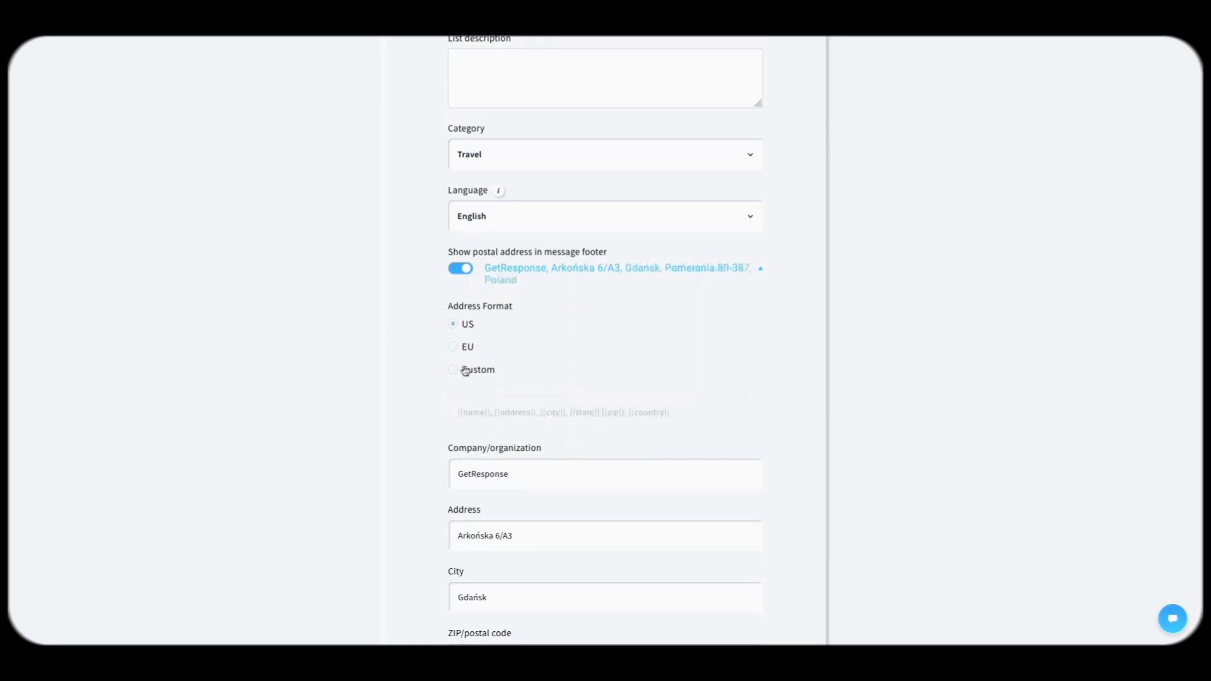
left_click(464, 349)
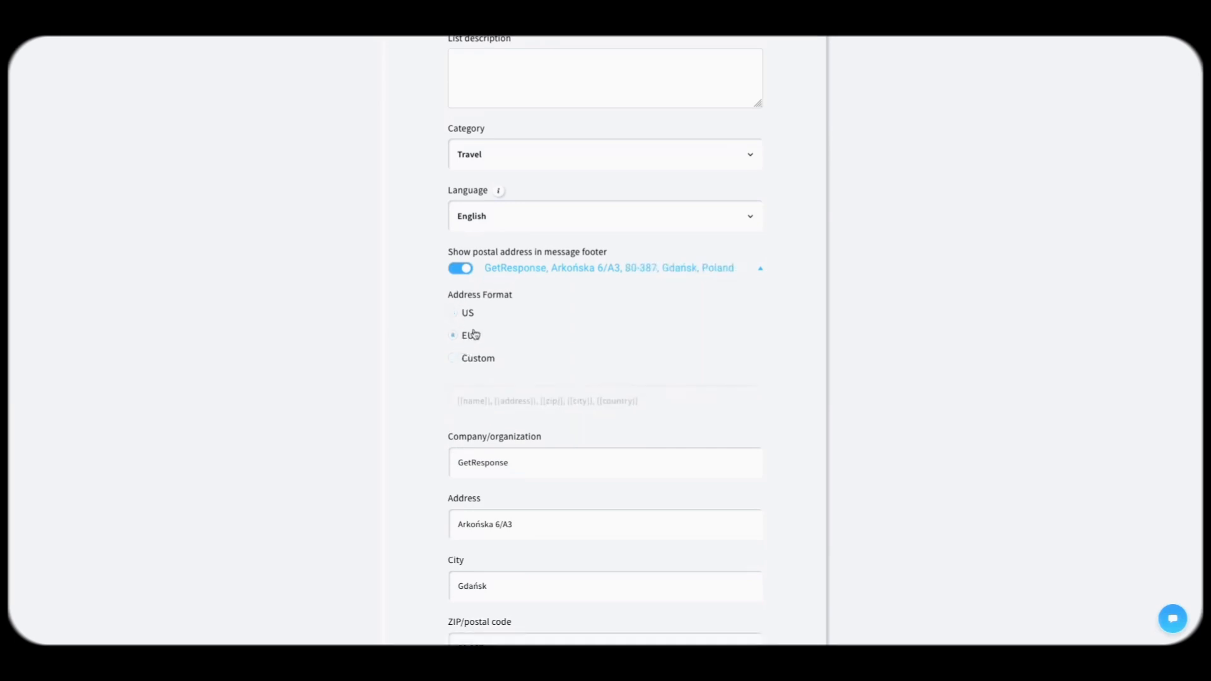
left_click(470, 357)
Step: Try adding a phone number to the custom format, remove it, and settle on US
left_click(665, 405)
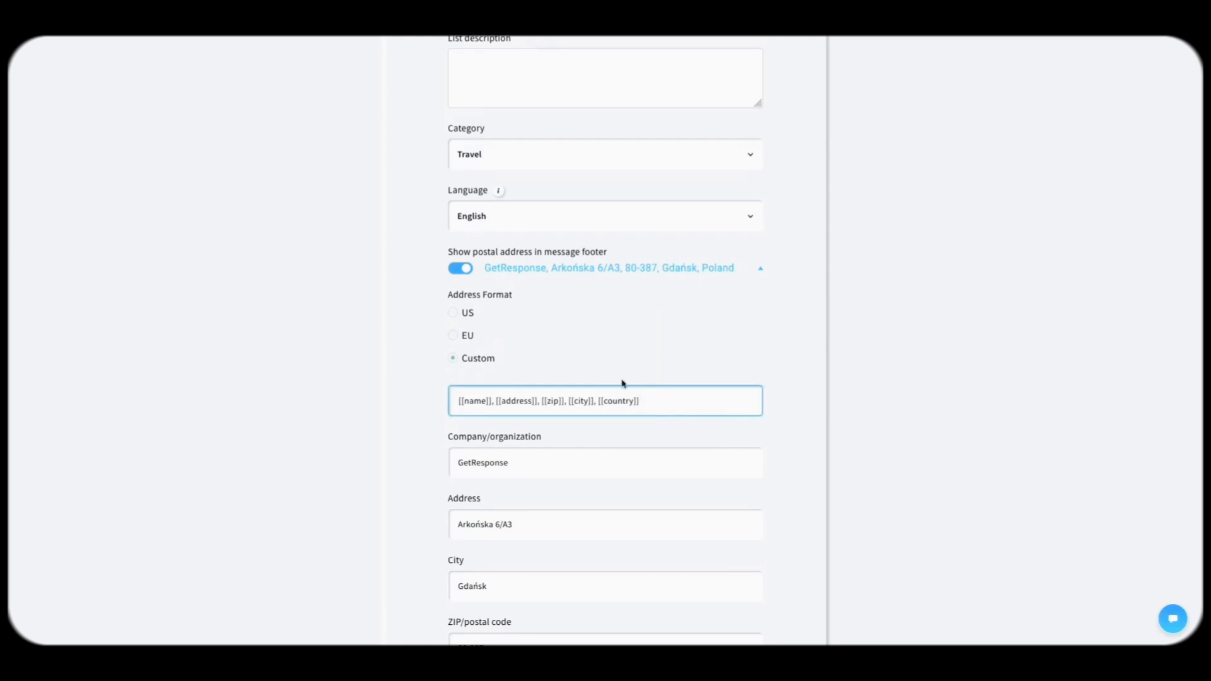
left_click(465, 339)
left_click(466, 315)
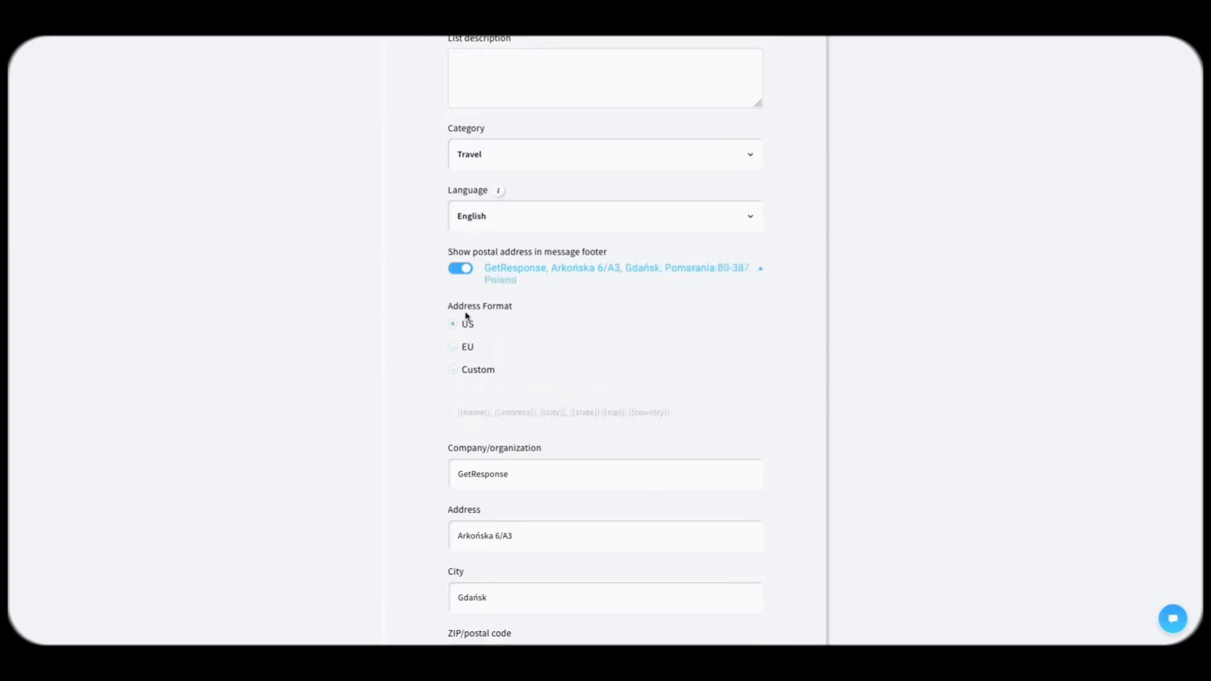
left_click(463, 372)
left_click(692, 410)
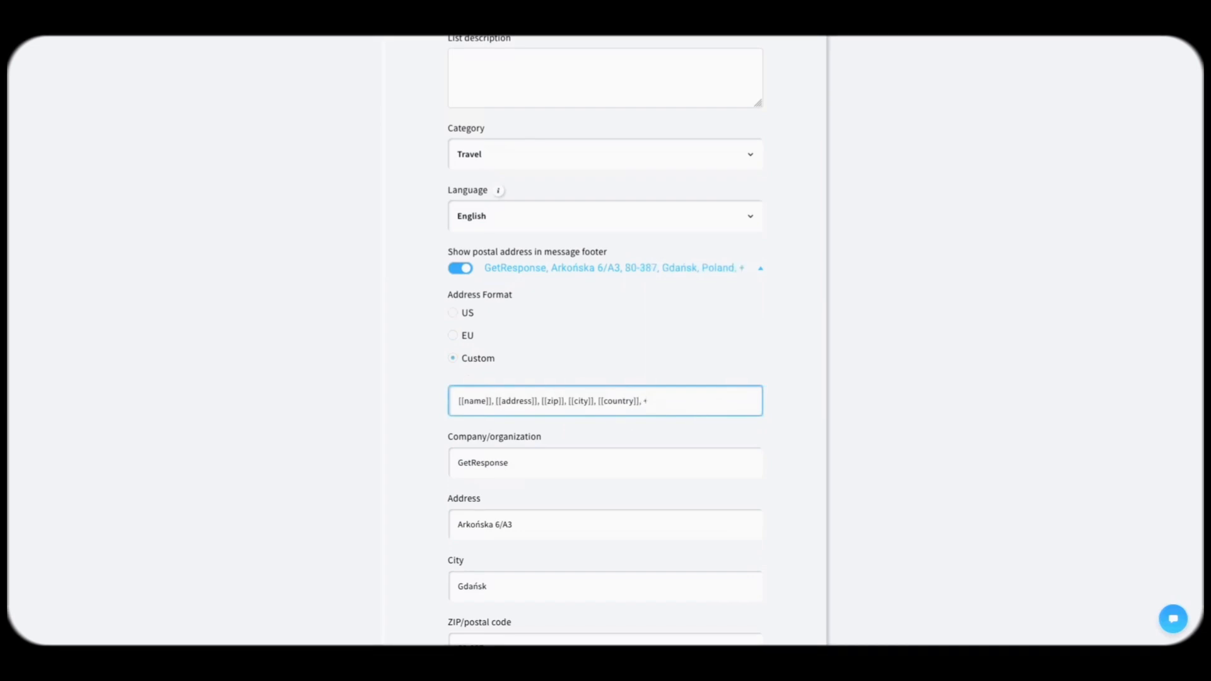
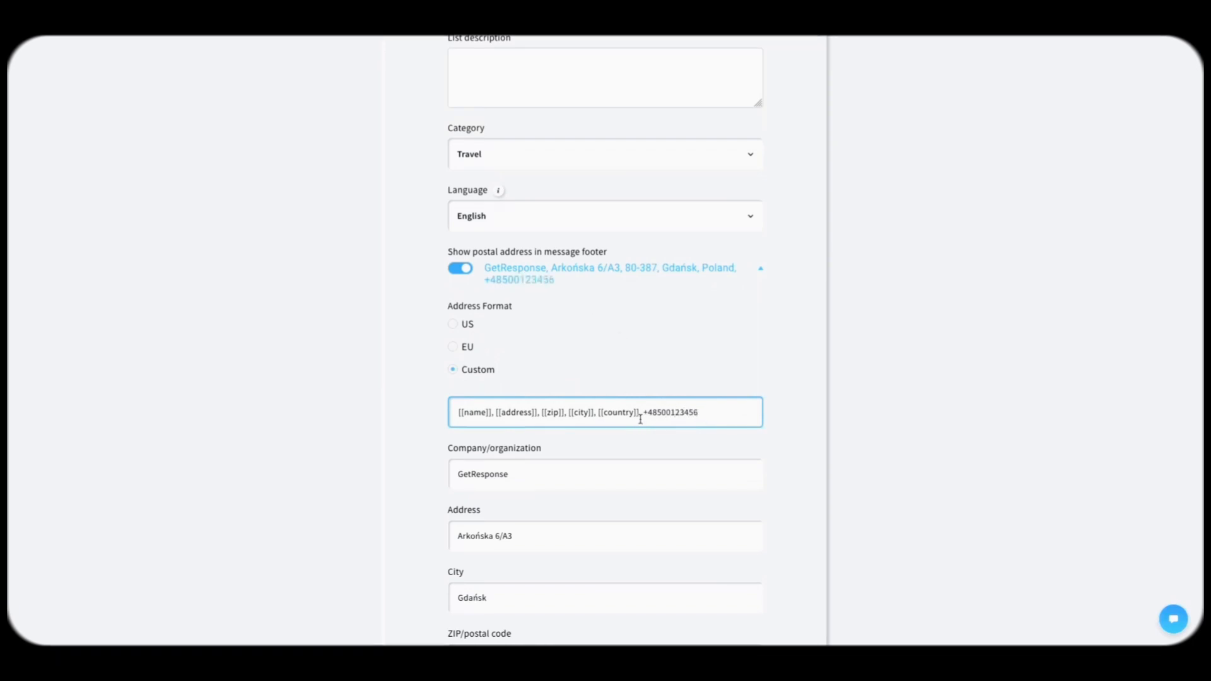
left_click_drag(706, 410, 643, 410)
key("BackSpace")
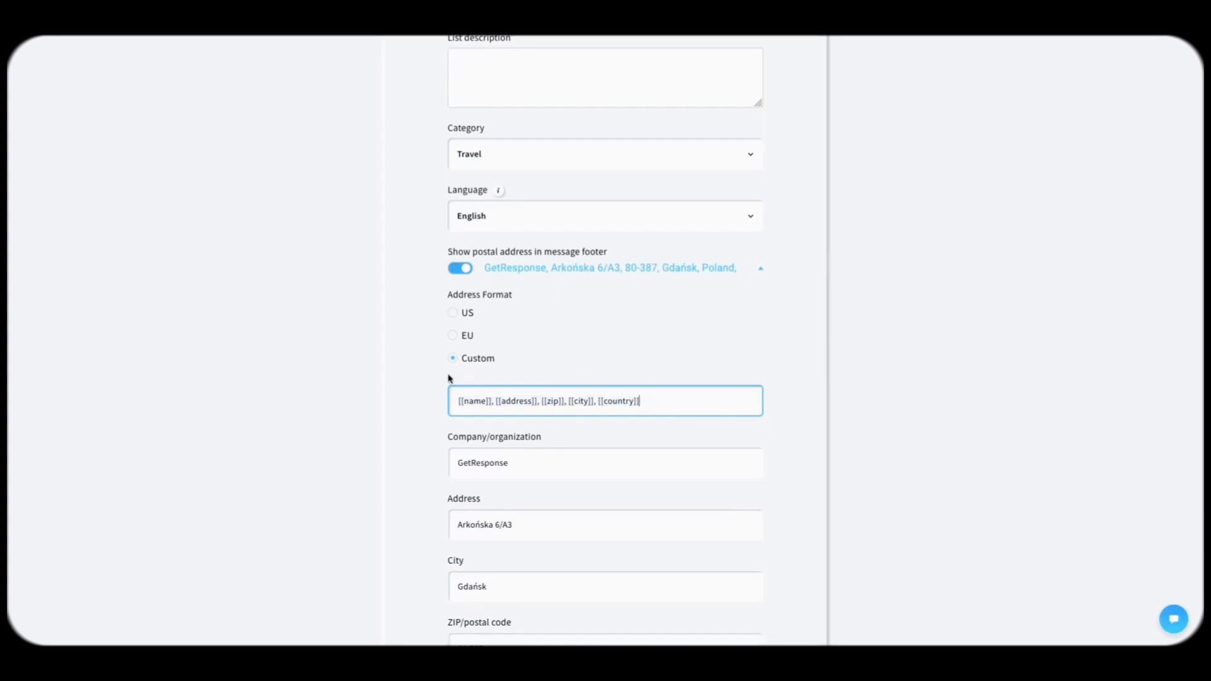
left_click(463, 313)
Step: Save the City Guides list's general settings
scroll(562, 407, "down", 1)
scroll(562, 408, "down", 4)
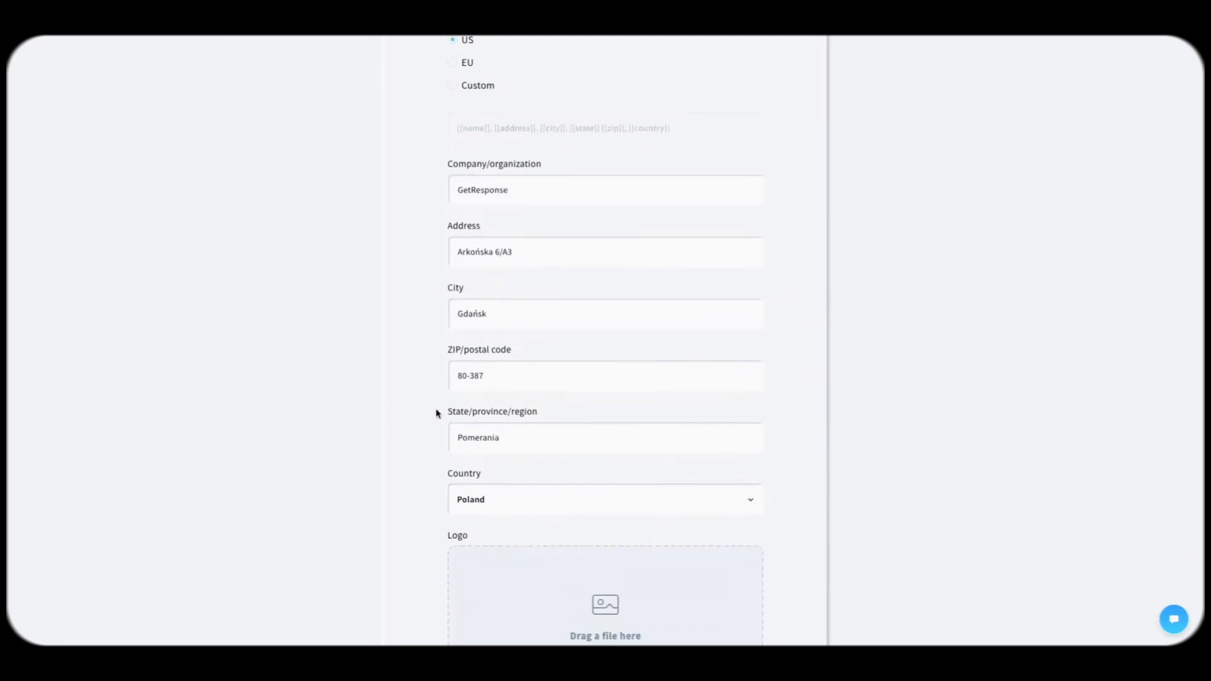
scroll(438, 414, "down", 3)
scroll(406, 384, "down", 2)
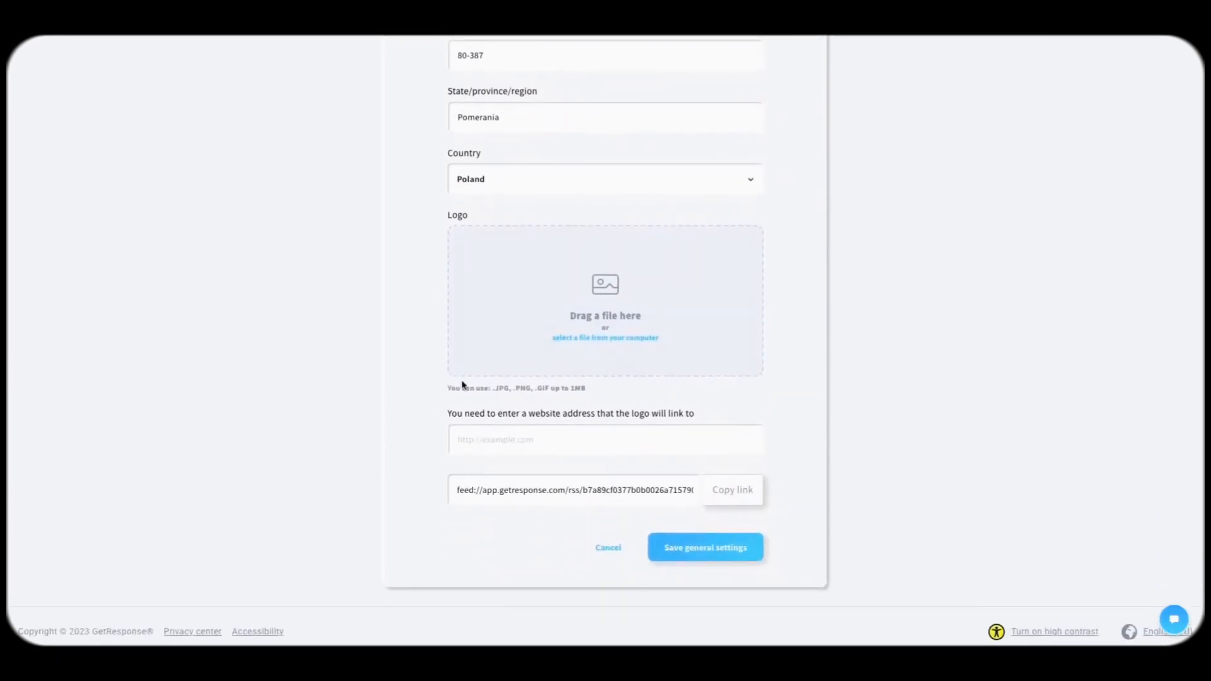
scroll(463, 383, "up", 12)
scroll(462, 383, "down", 12)
left_click(726, 553)
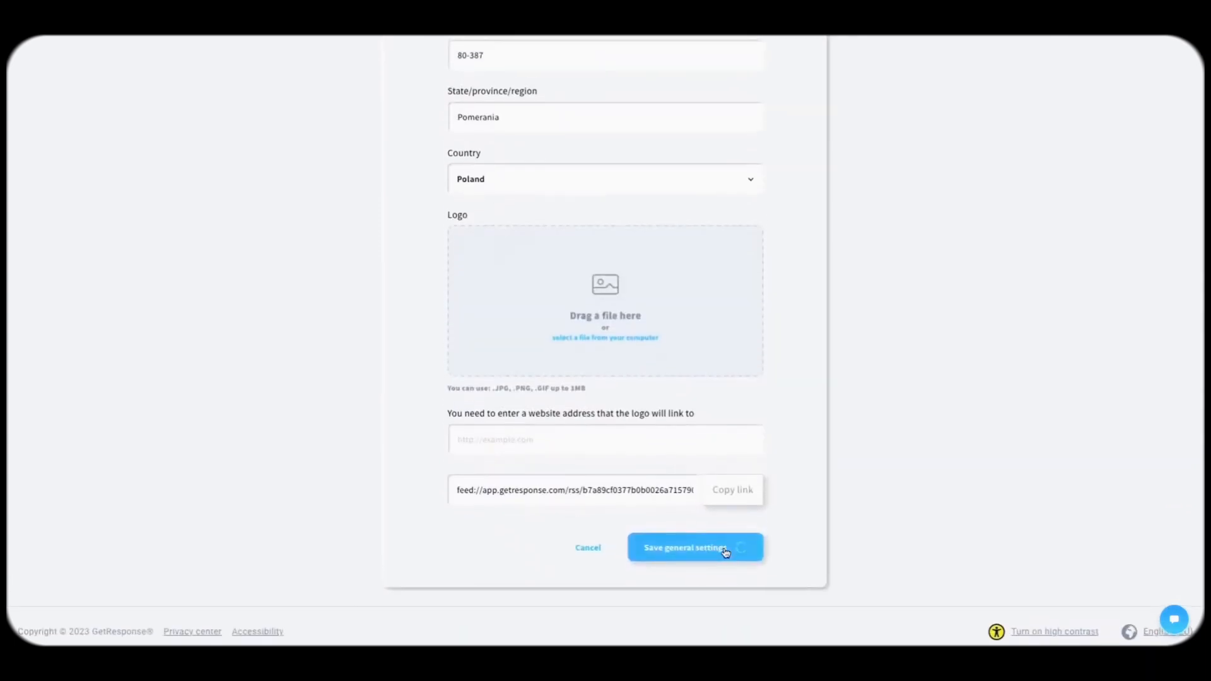
scroll(378, 353, "up", 12)
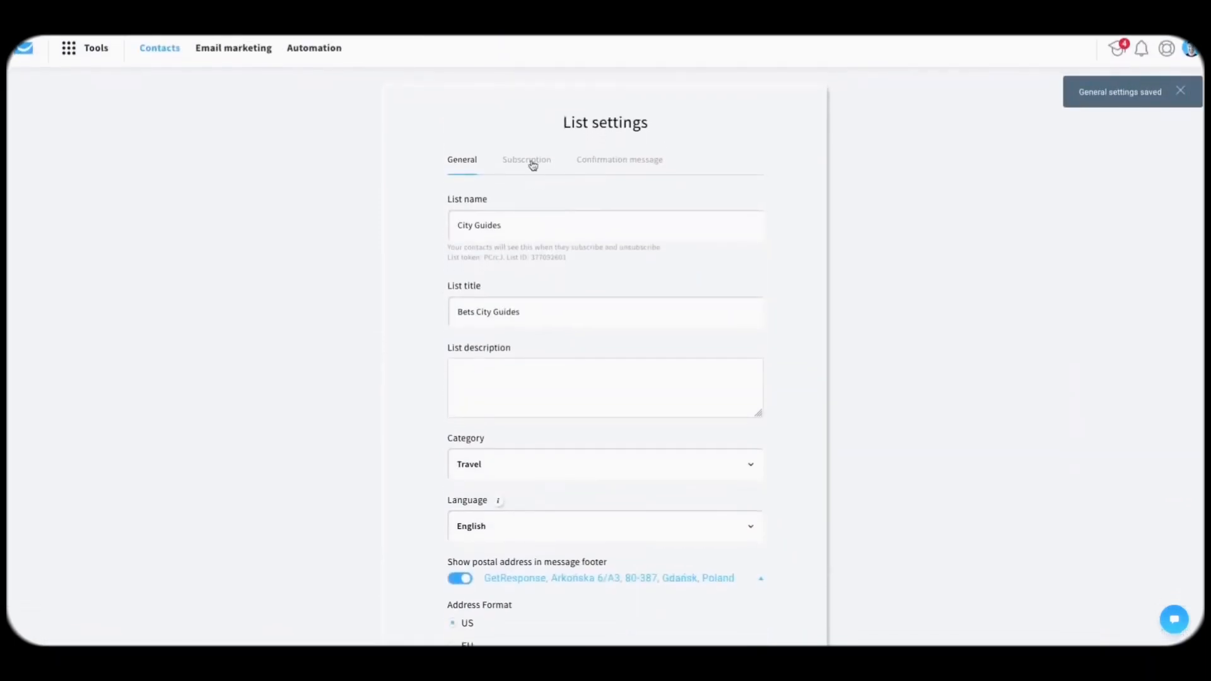
Step: Turn on subscription notifications and send them to one chosen address
left_click(529, 165)
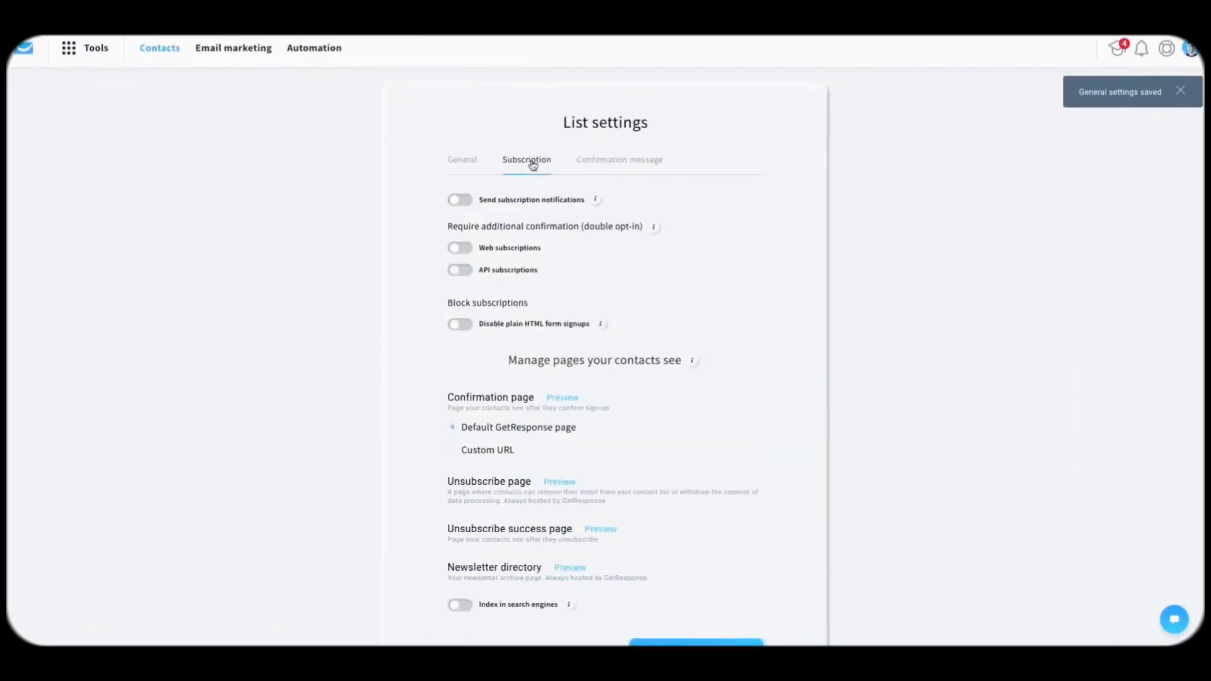
left_click(467, 202)
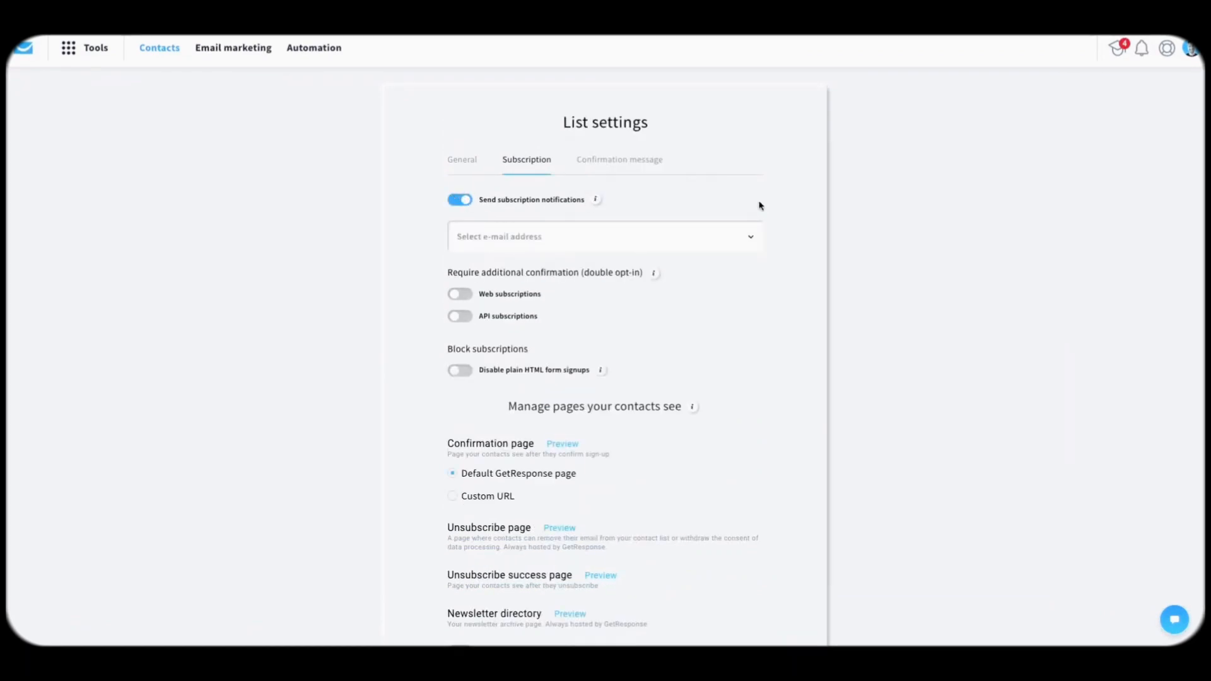
left_click(751, 240)
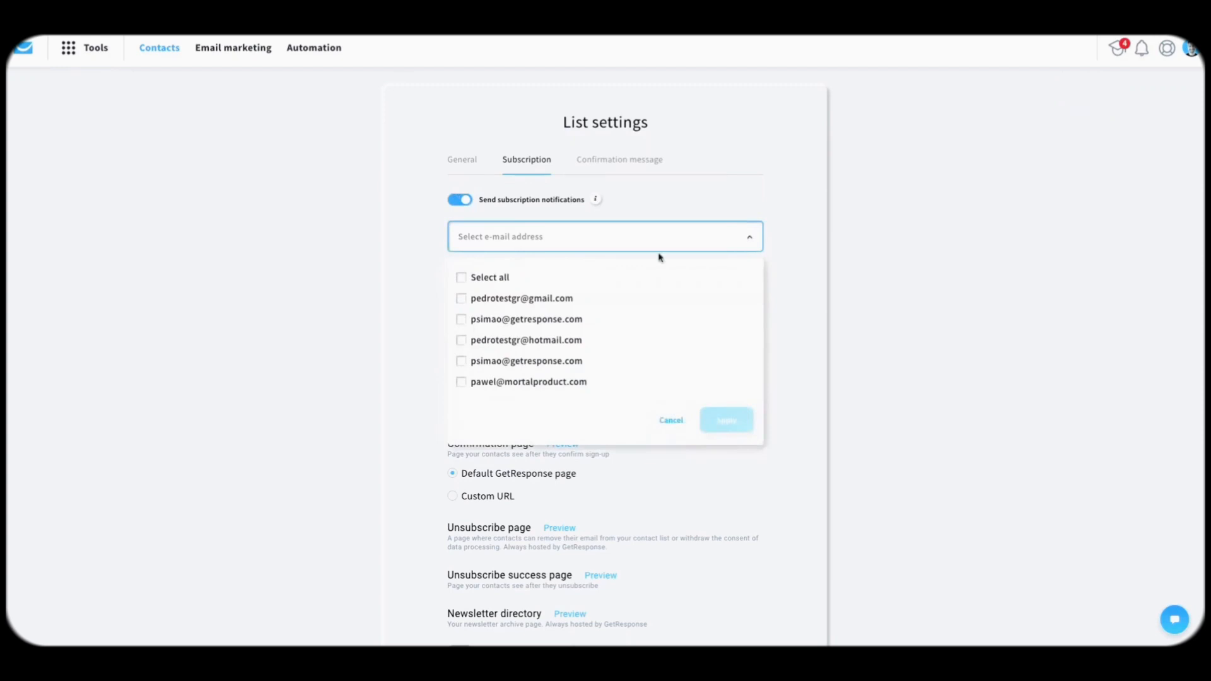
left_click(554, 318)
left_click(725, 422)
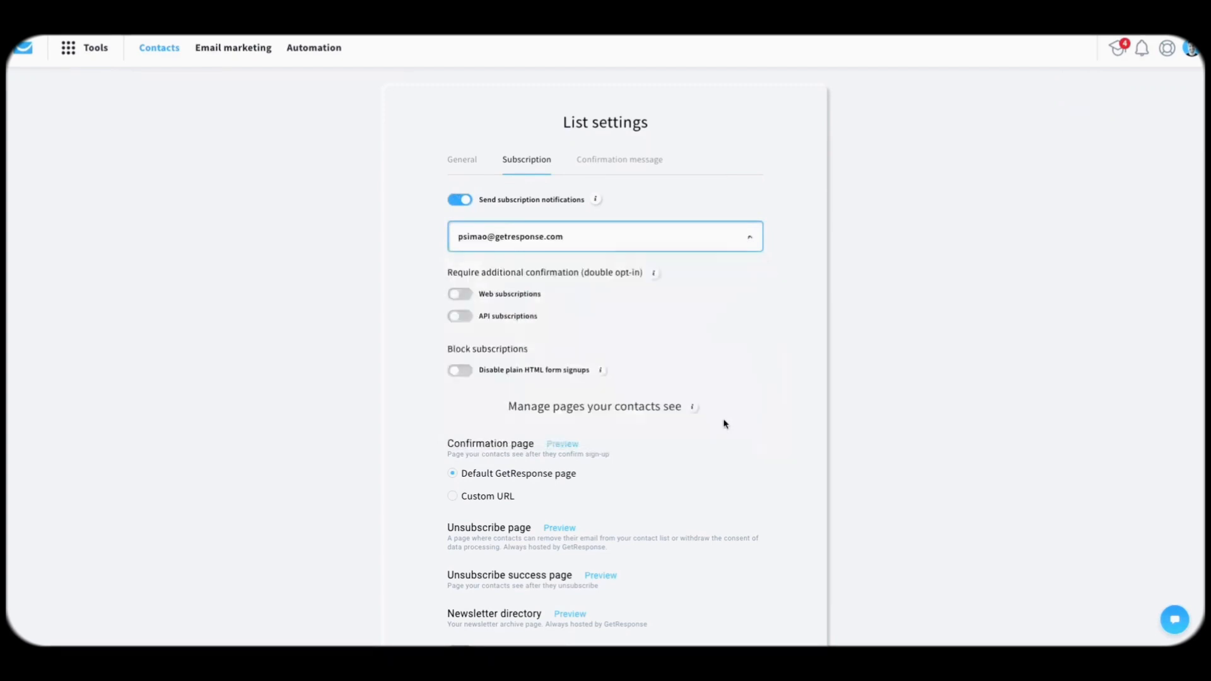
Step: Require double opt-in for web and API subscriptions and save the subscription settings
scroll(679, 265, "down", 1)
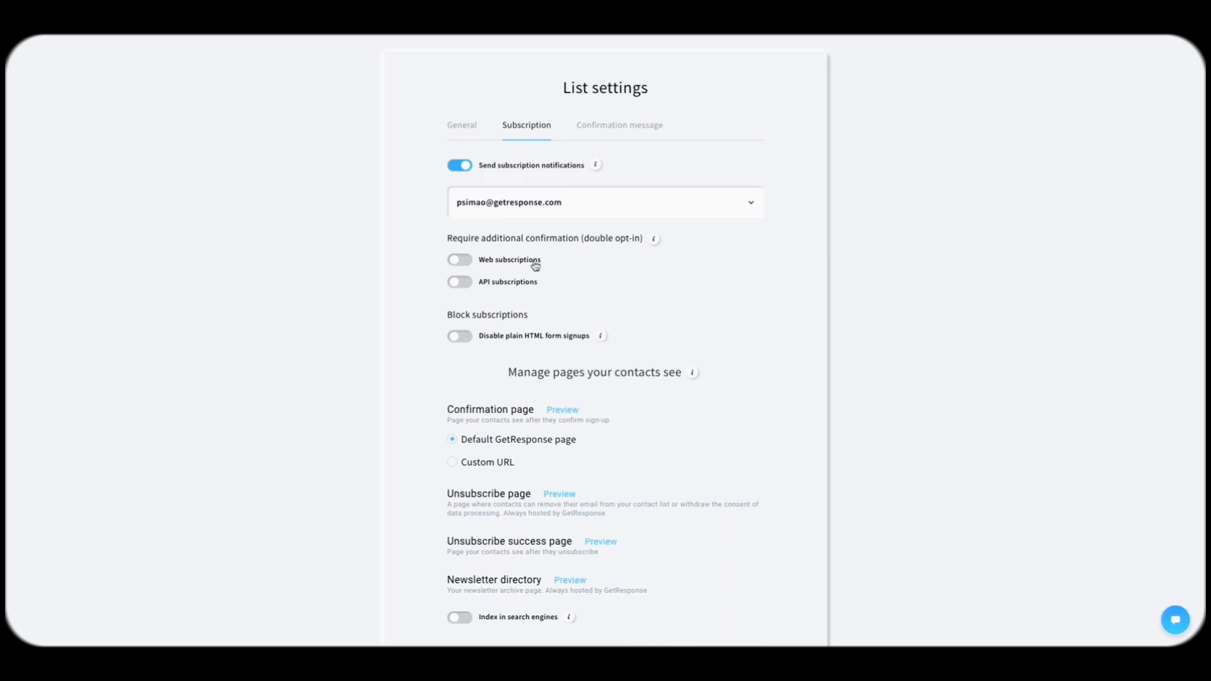
left_click(460, 261)
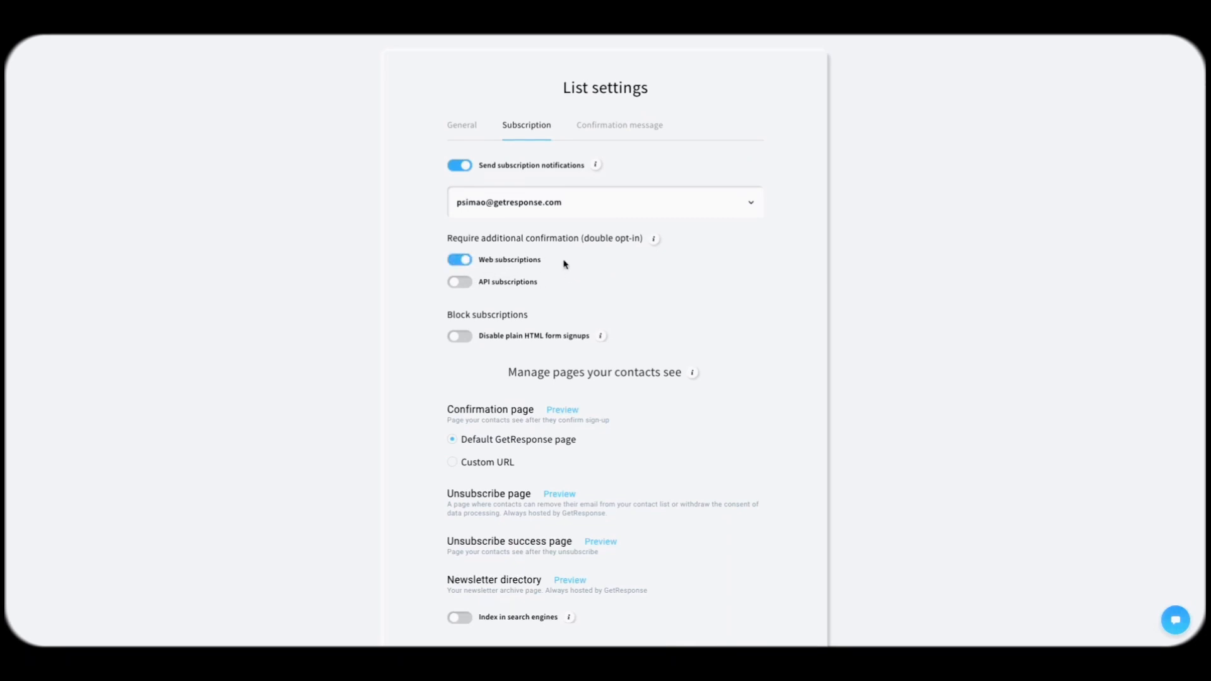
left_click(461, 283)
scroll(421, 250, "down", 2)
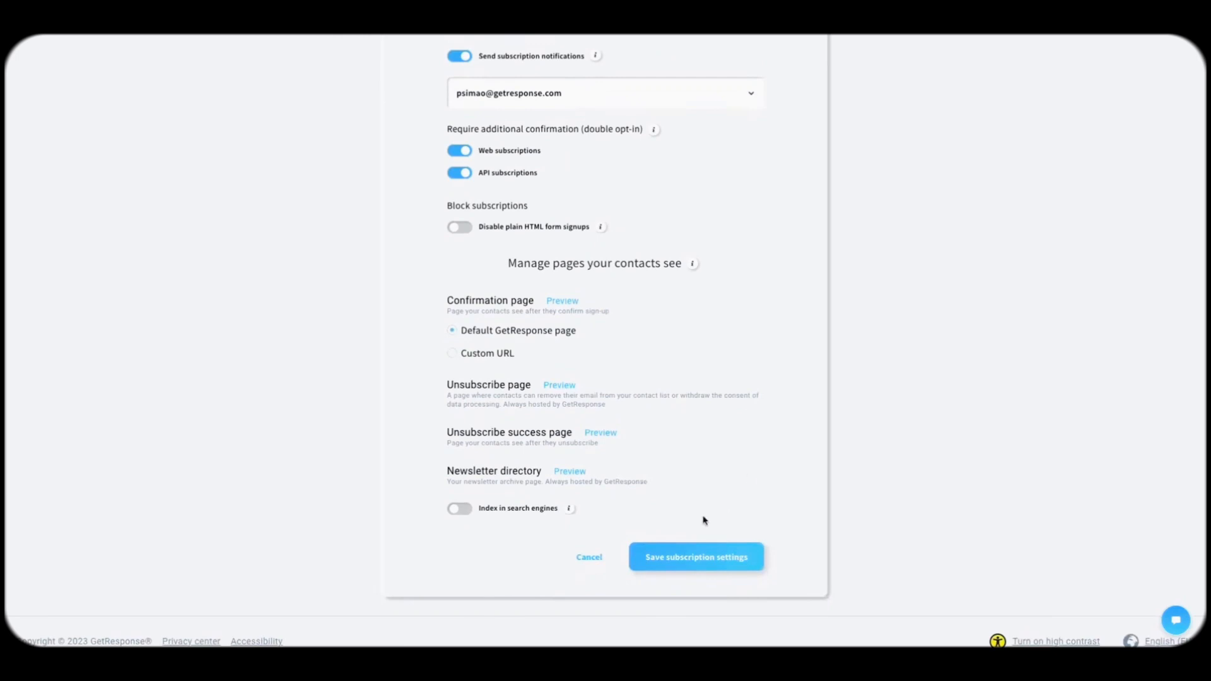
left_click(687, 561)
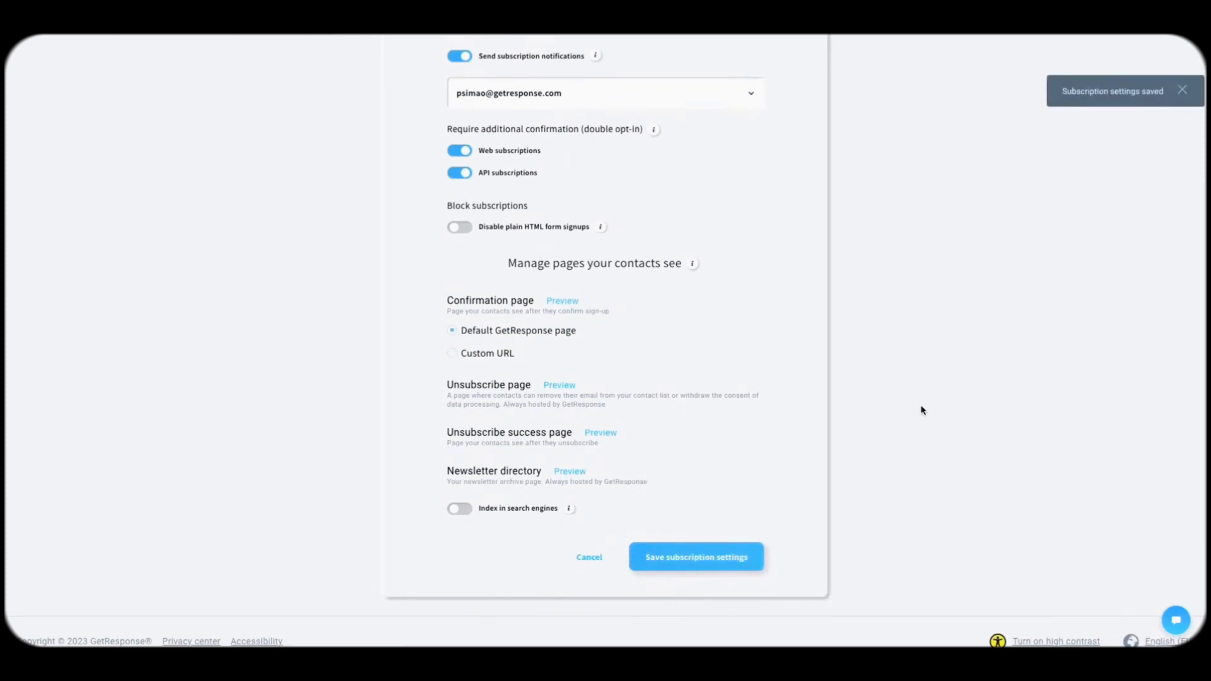
scroll(921, 411, "up", 2)
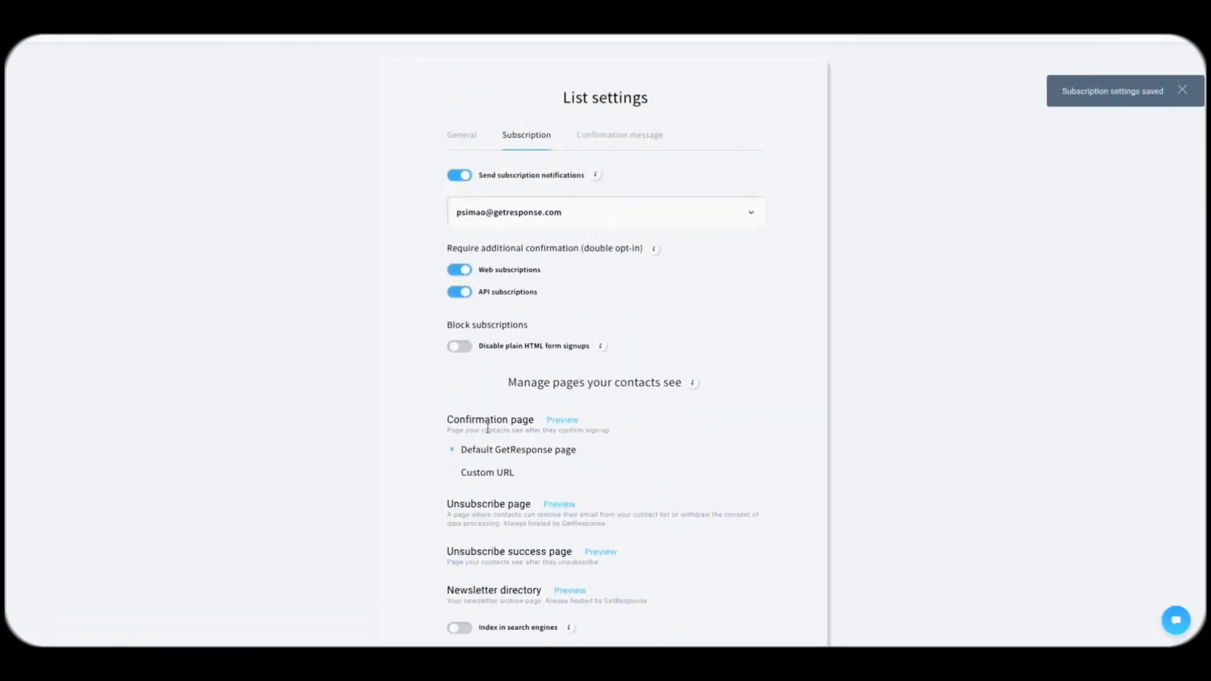
scroll(487, 429, "down", 1)
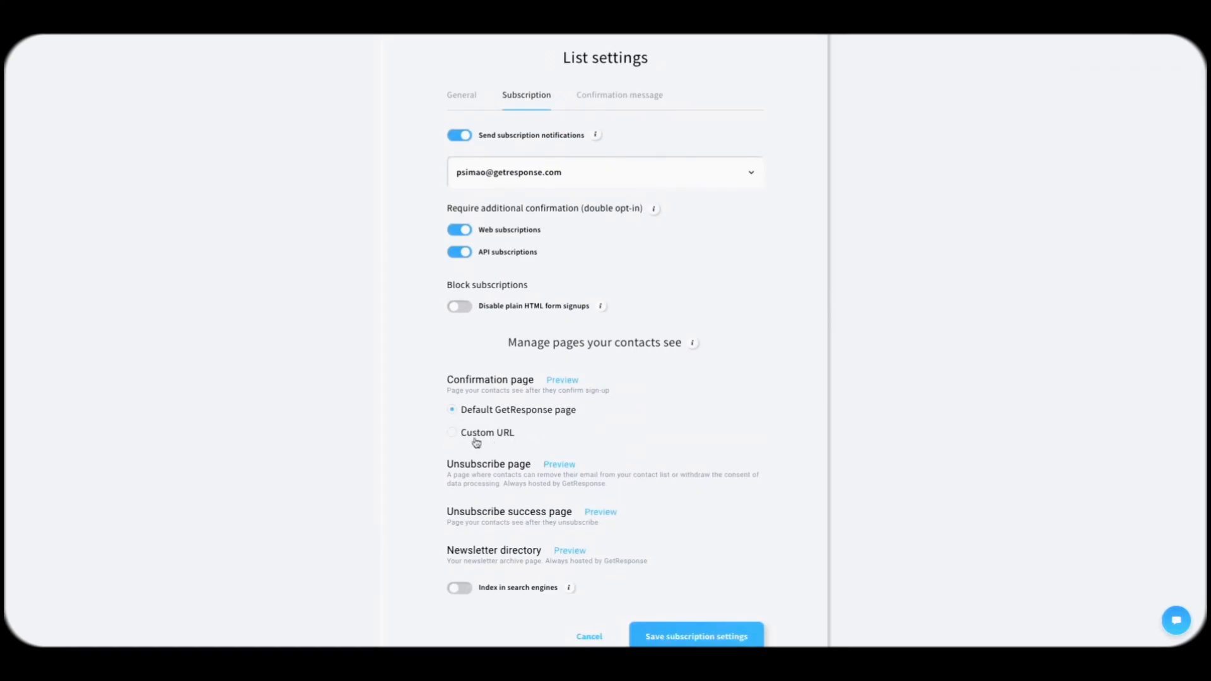
scroll(683, 410, "up", 2)
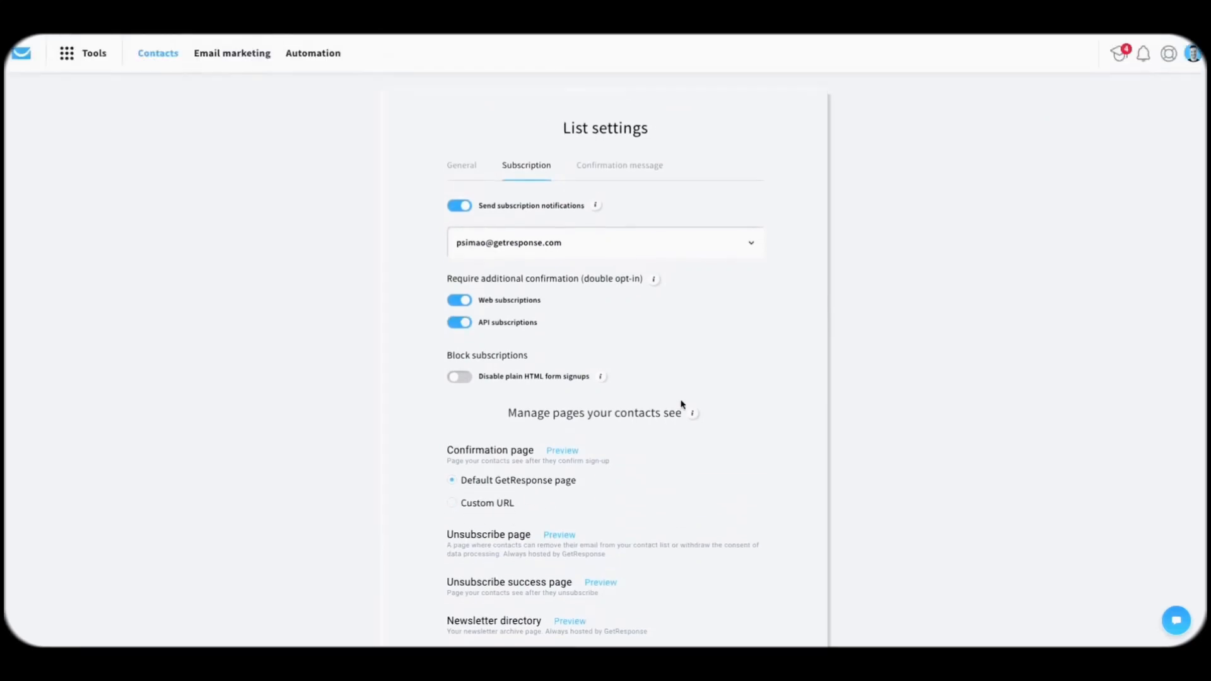
Step: Open the confirmation message settings and keep the formal confirmation template
left_click(634, 158)
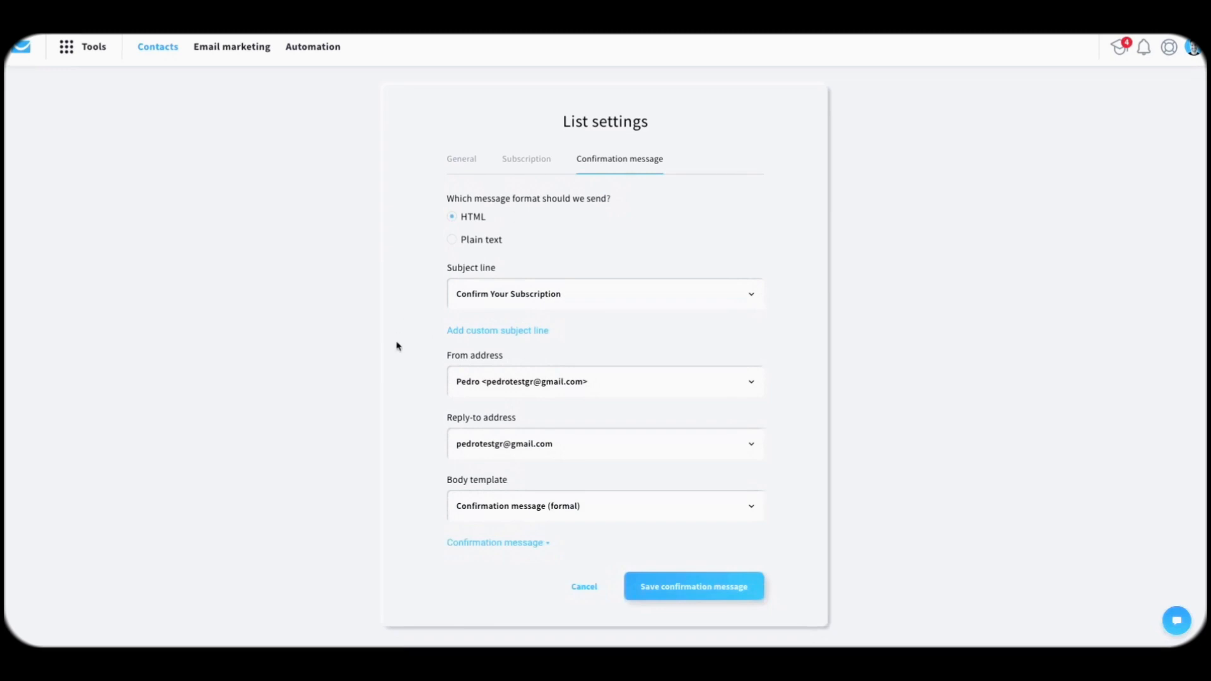
scroll(571, 476, "down", 1)
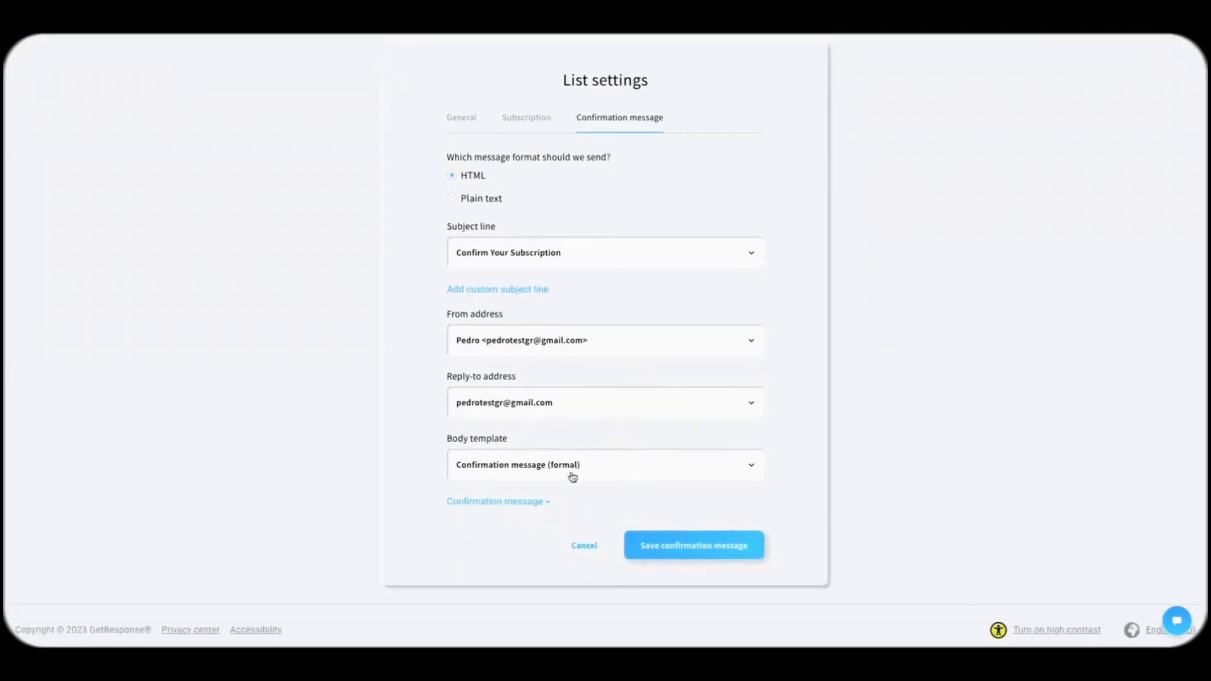
left_click(530, 503)
scroll(576, 438, "down", 3)
scroll(576, 437, "down", 1)
left_click(611, 251)
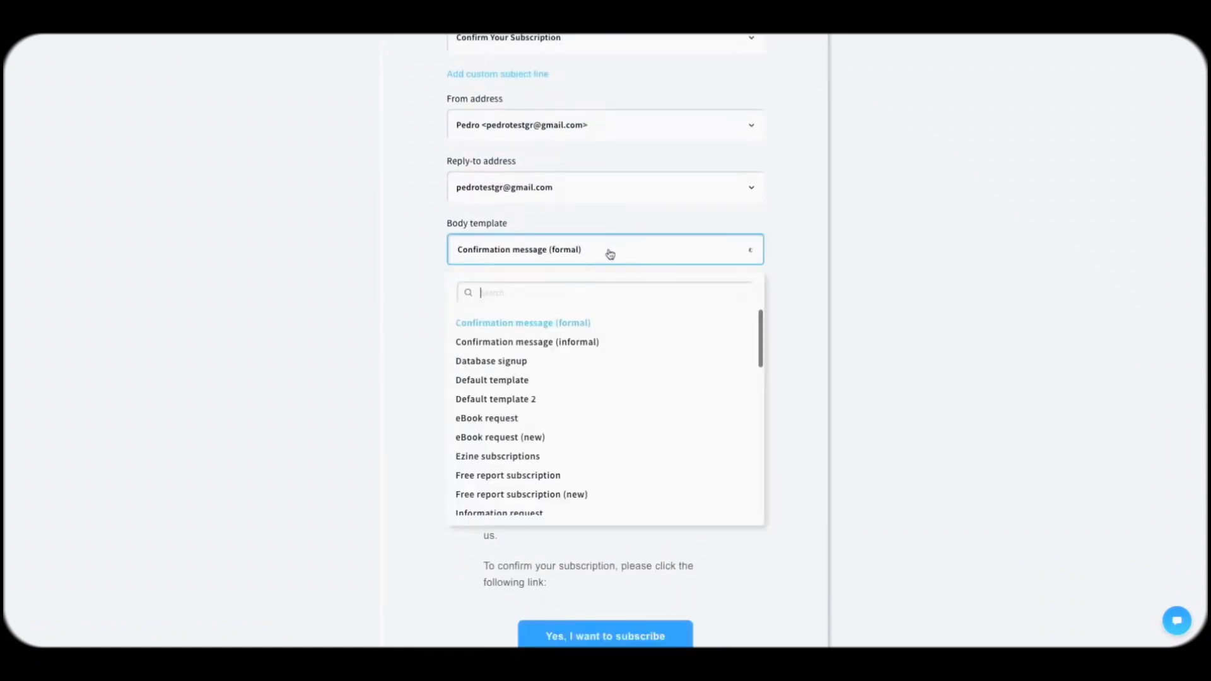
left_click(565, 328)
scroll(419, 398, "down", 5)
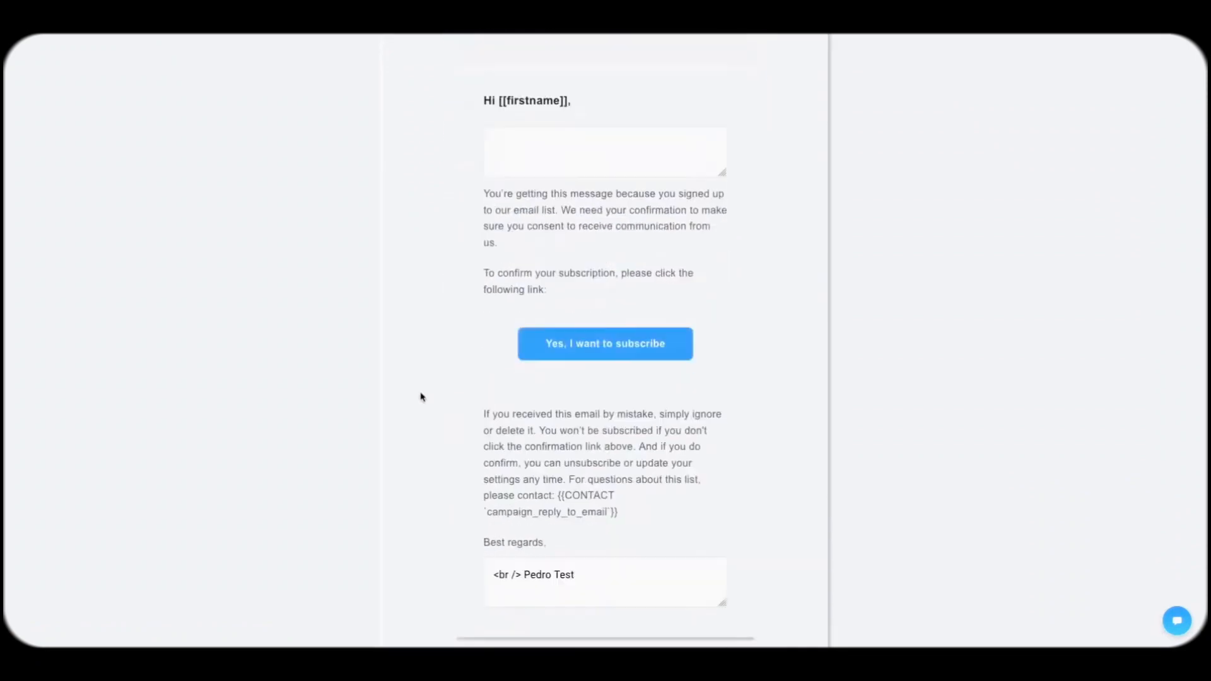
scroll(419, 397, "up", 2)
Step: Delete 'Test' from the Best regards sign-off, save, and return to the contact lists
left_click(539, 272)
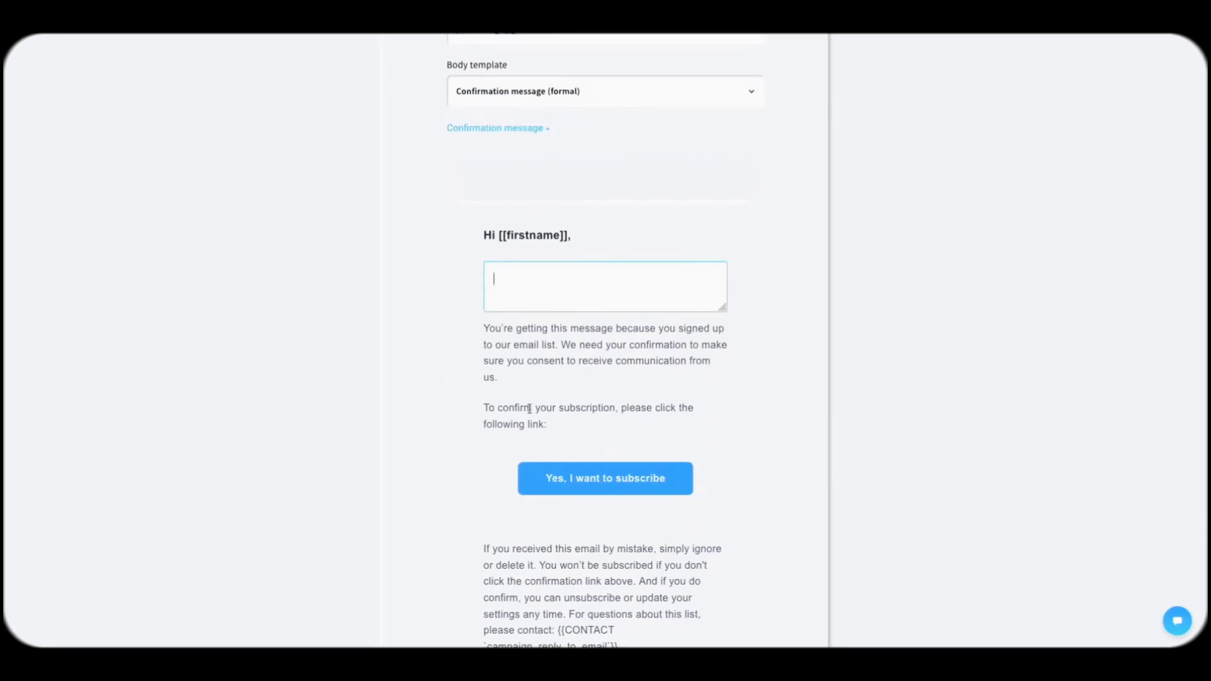
scroll(514, 297, "down", 5)
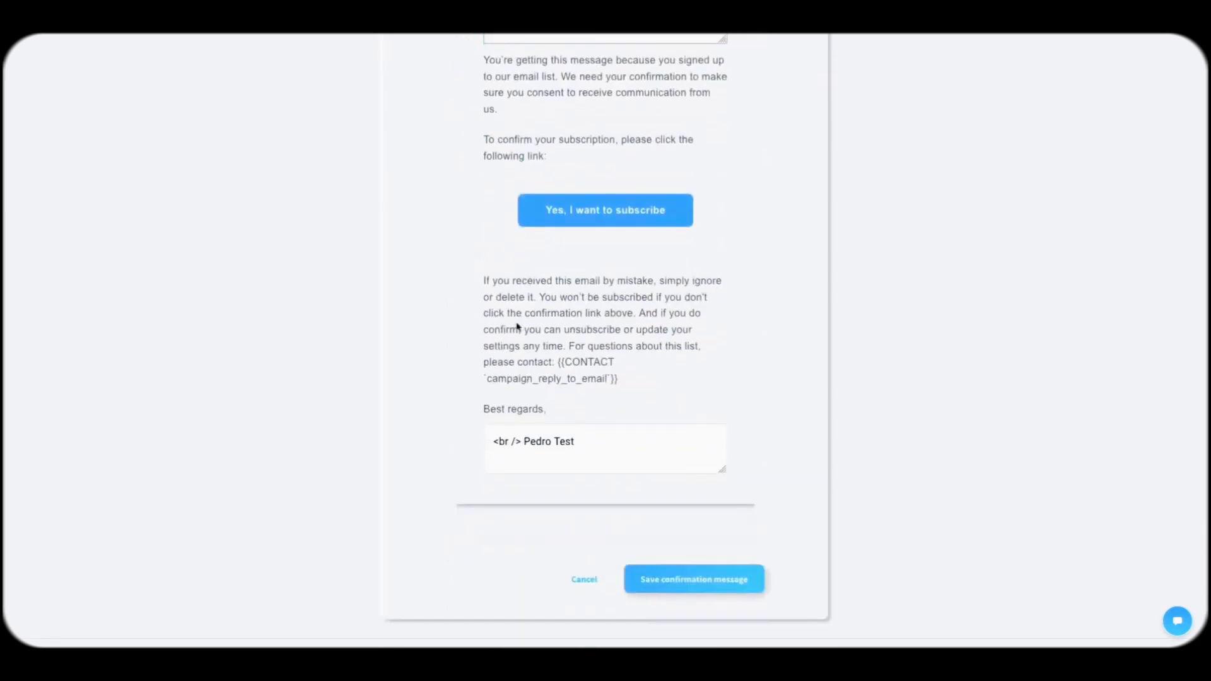
left_click(559, 454)
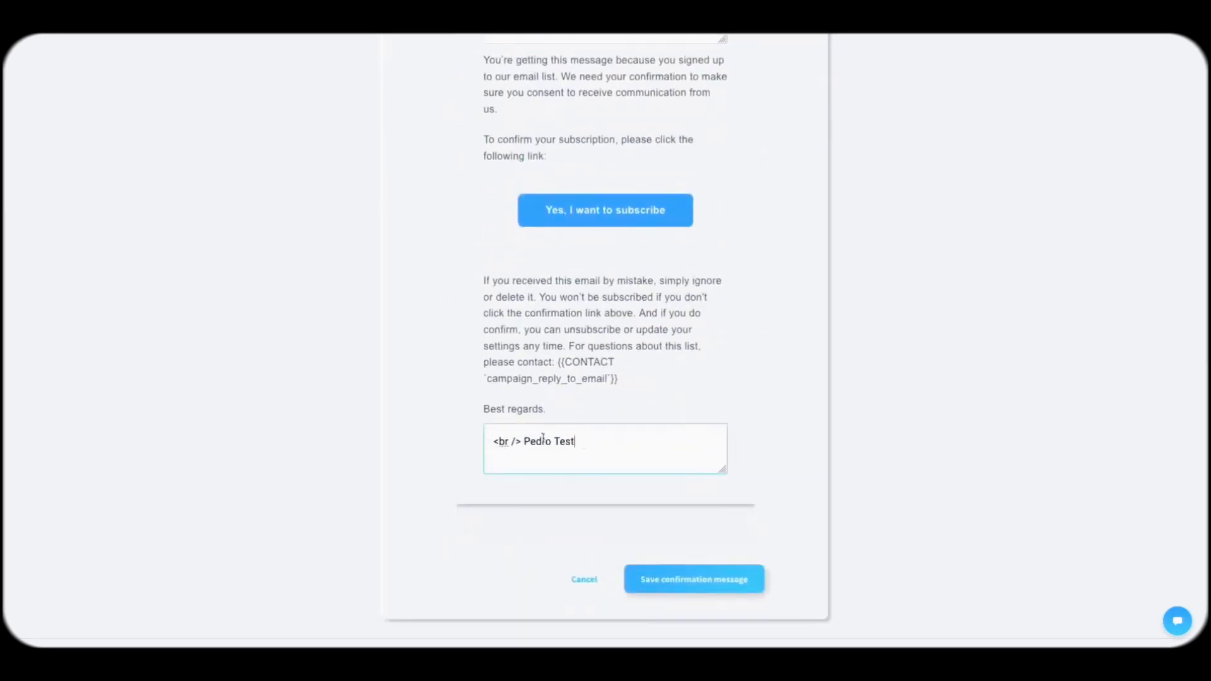
left_click_drag(521, 442, 588, 442)
double_click(561, 443)
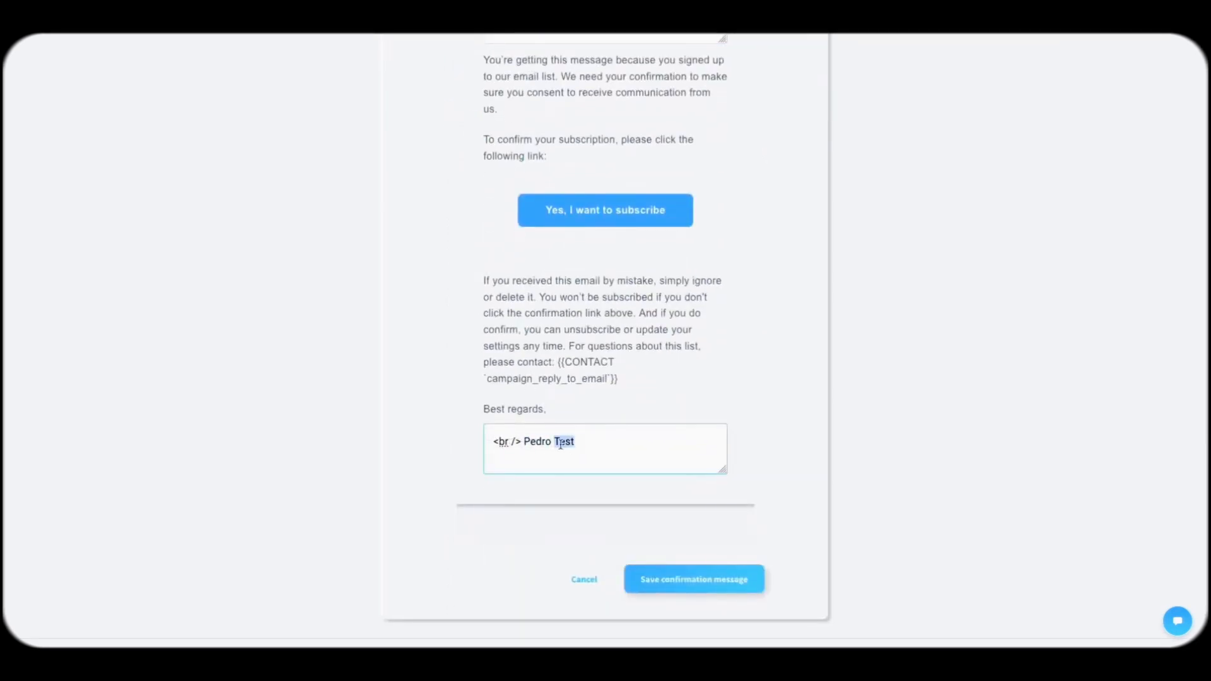
key("BackSpace")
key("BackSpace")
scroll(579, 381, "up", 2)
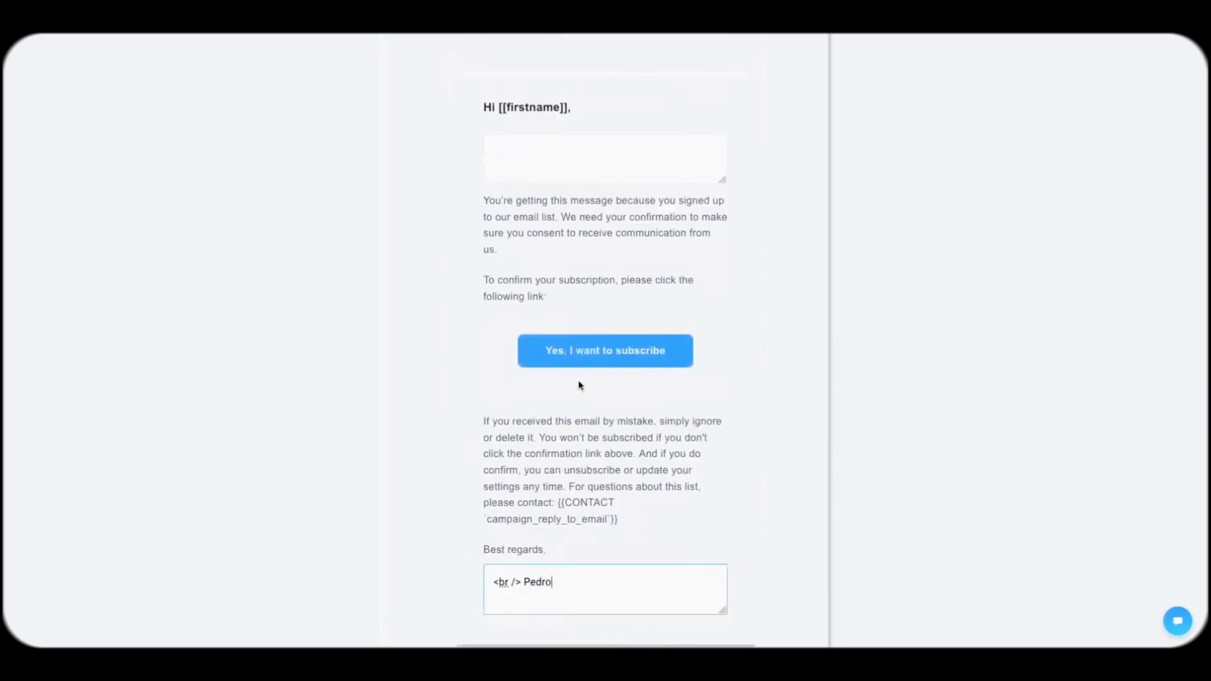
scroll(726, 537, "down", 3)
left_click(736, 550)
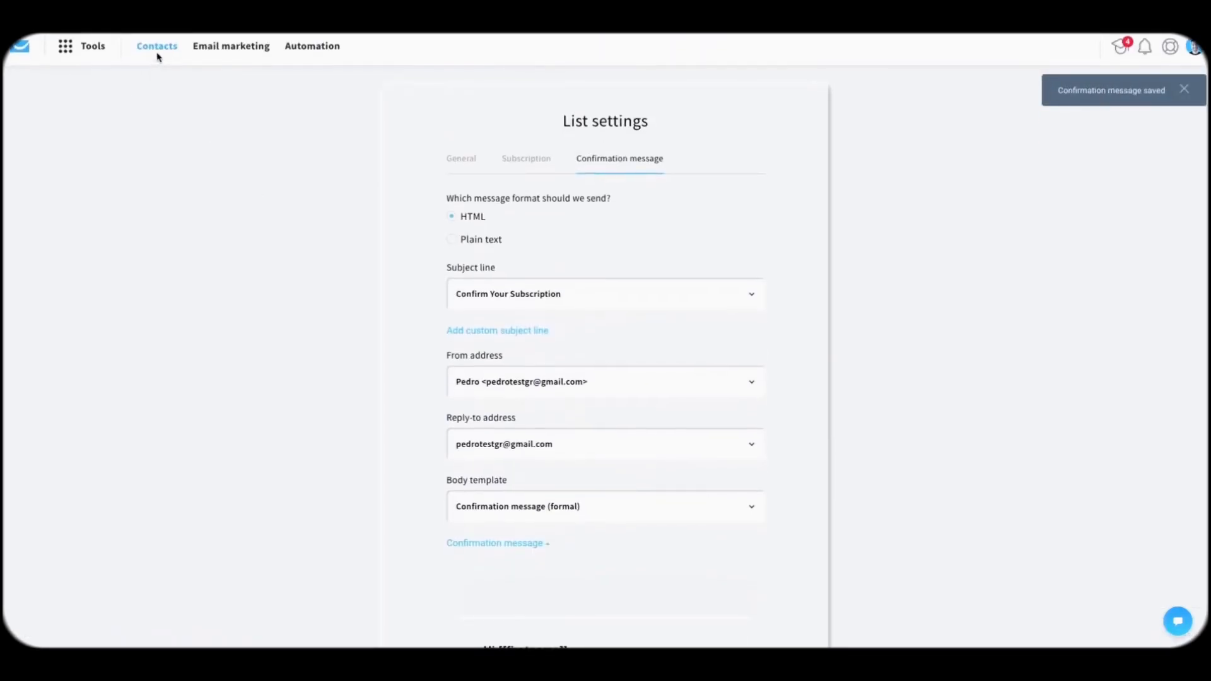
left_click(157, 55)
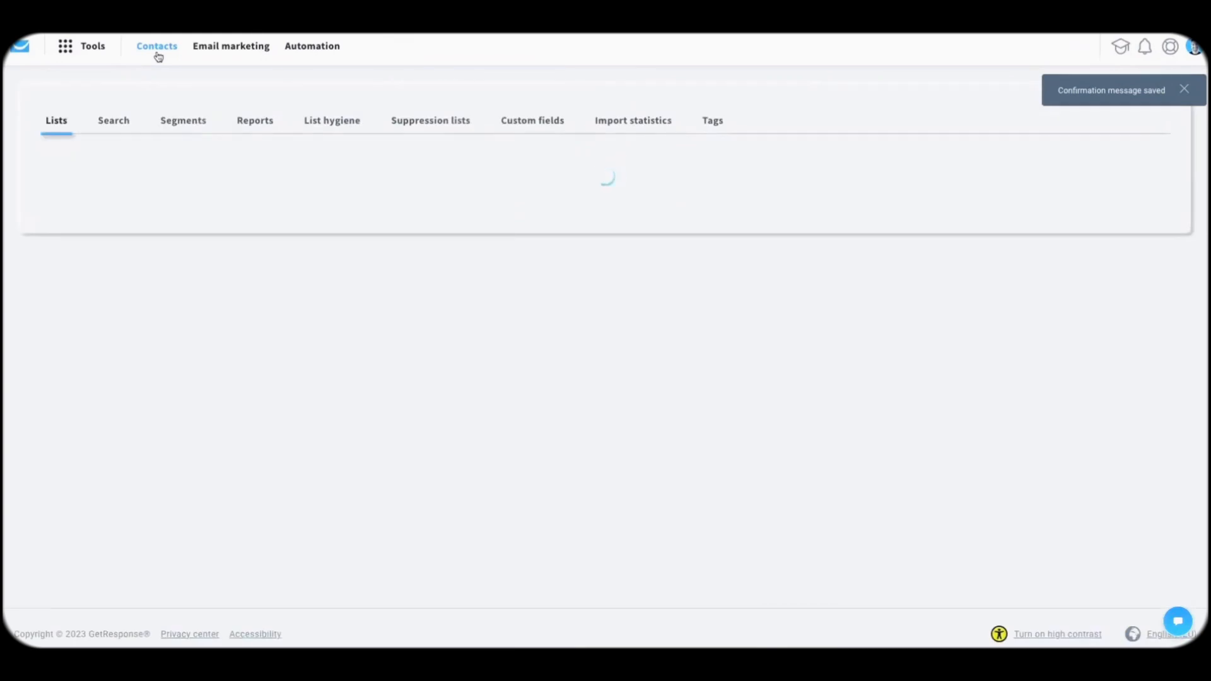
Step: Start an advanced contact search with a Contact details > Custom field condition
left_click(114, 122)
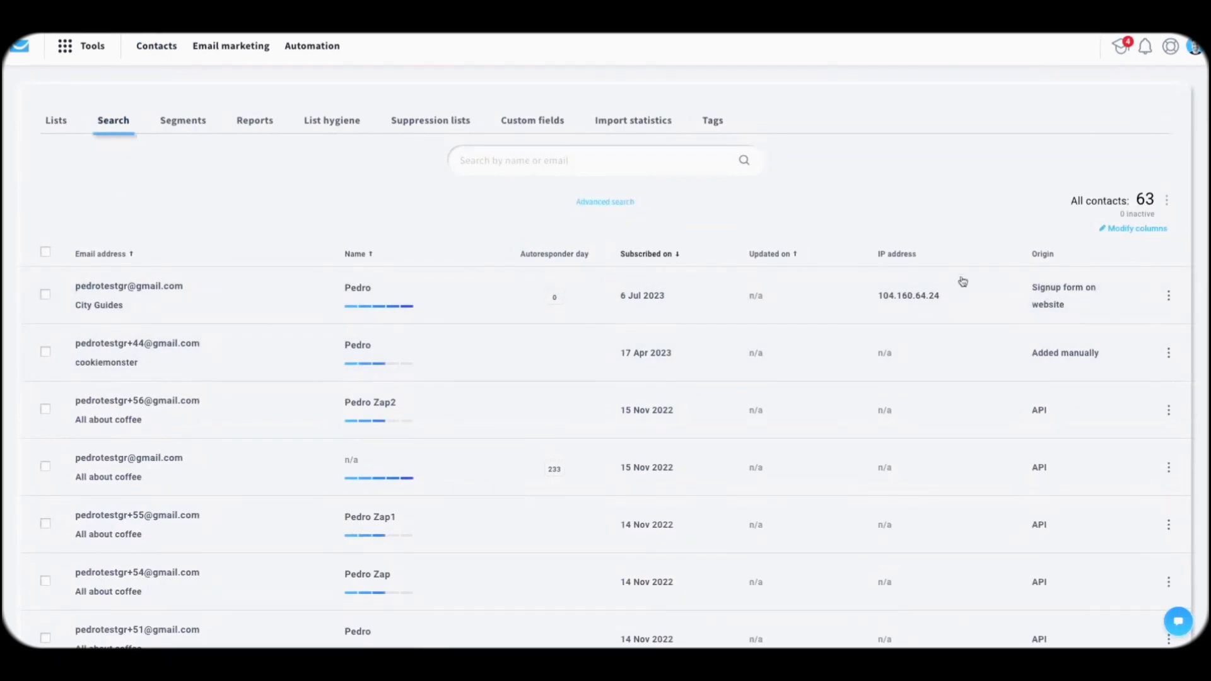
left_click(605, 202)
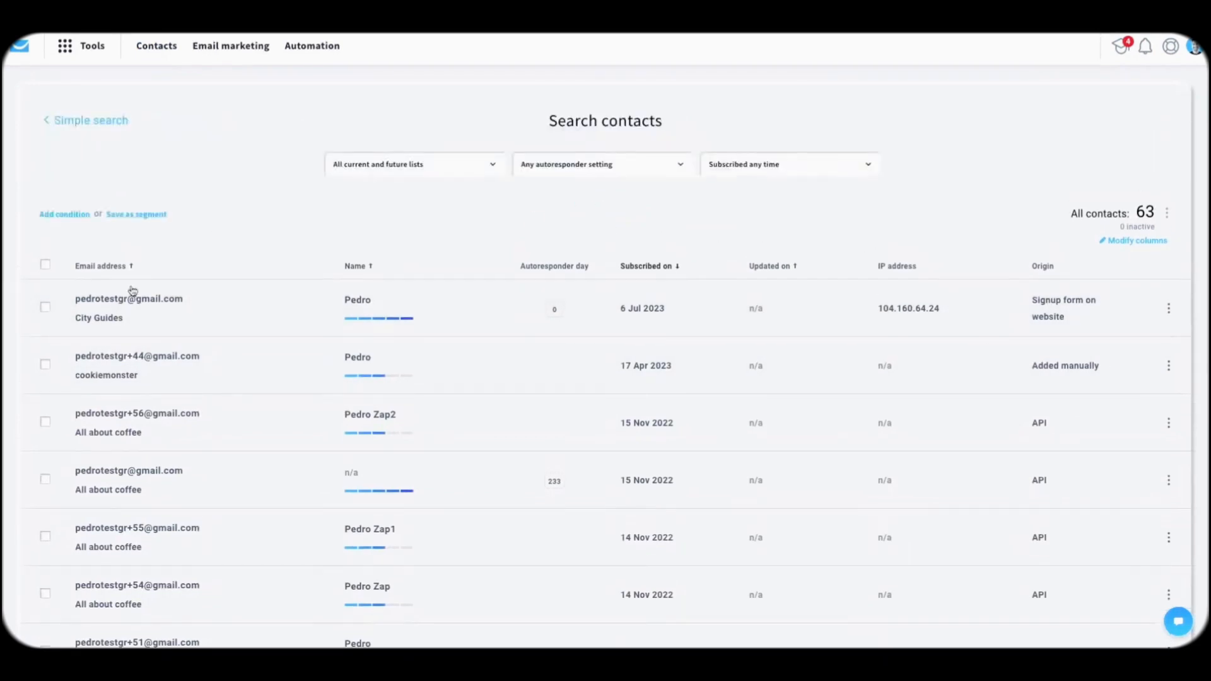
left_click(82, 121)
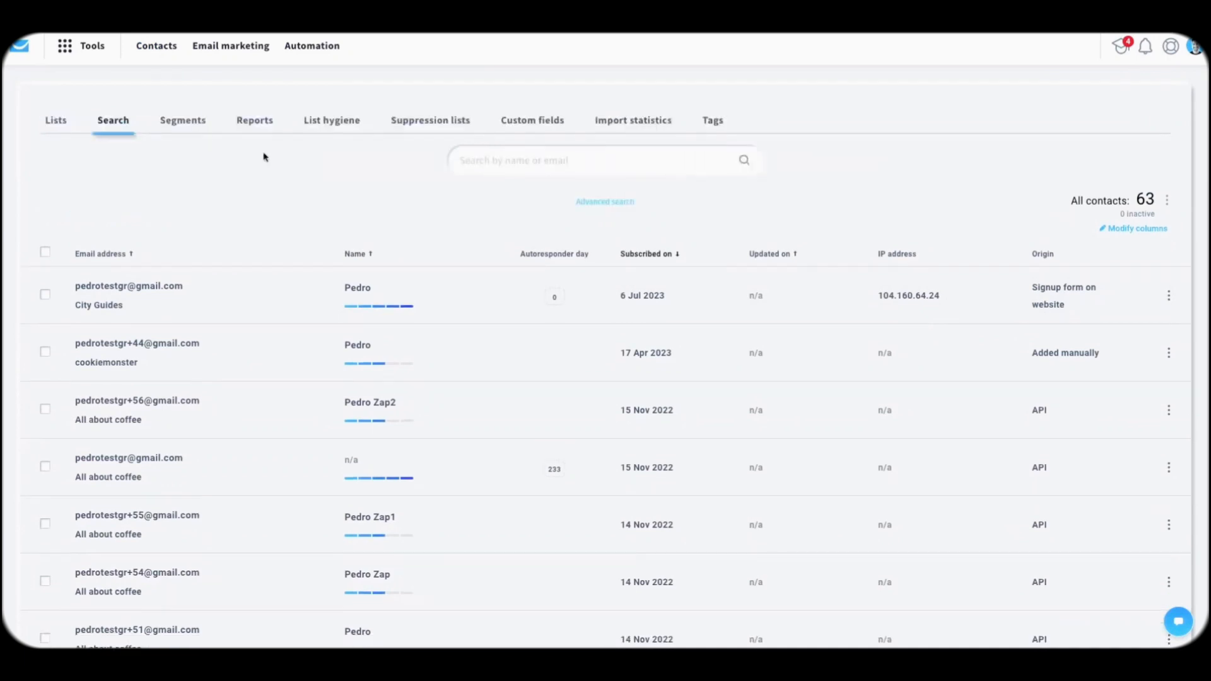
left_click(629, 212)
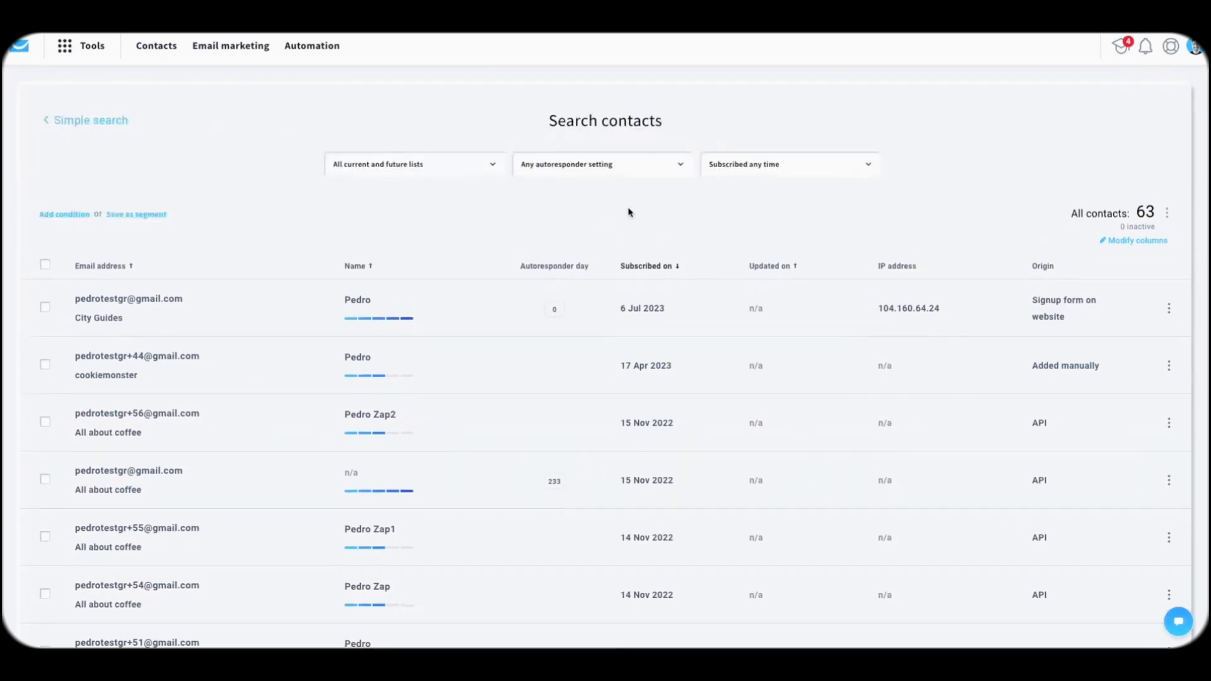
left_click(64, 215)
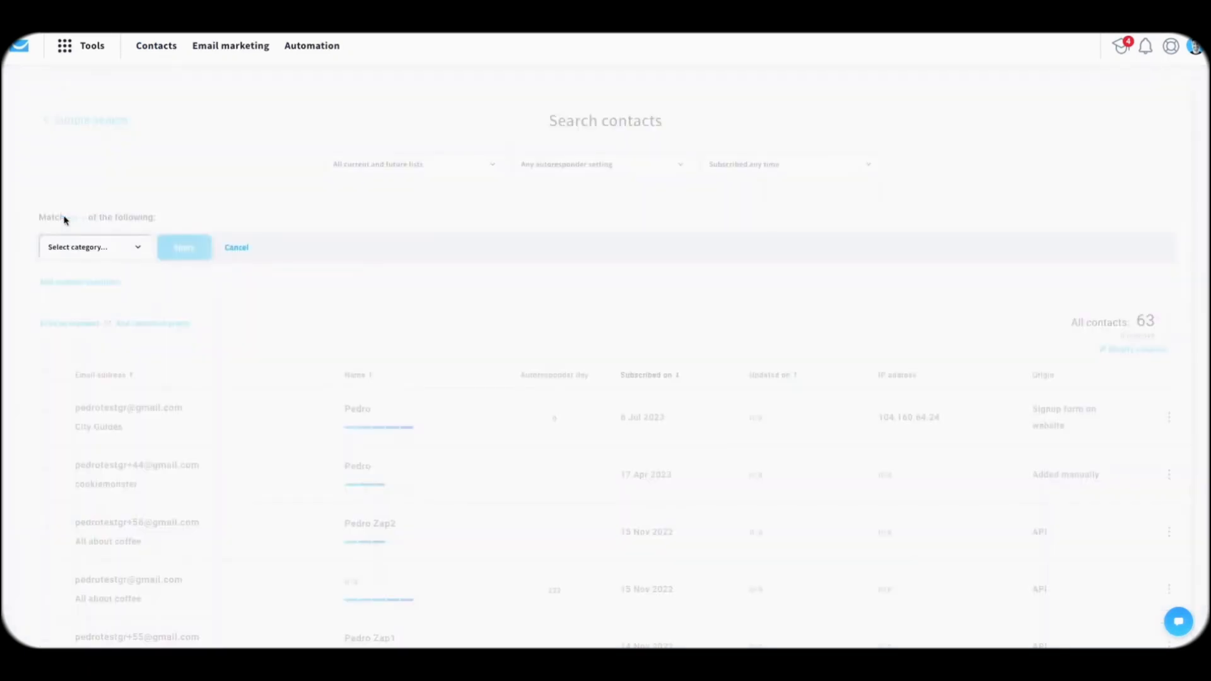
left_click(93, 249)
left_click(94, 316)
left_click(212, 250)
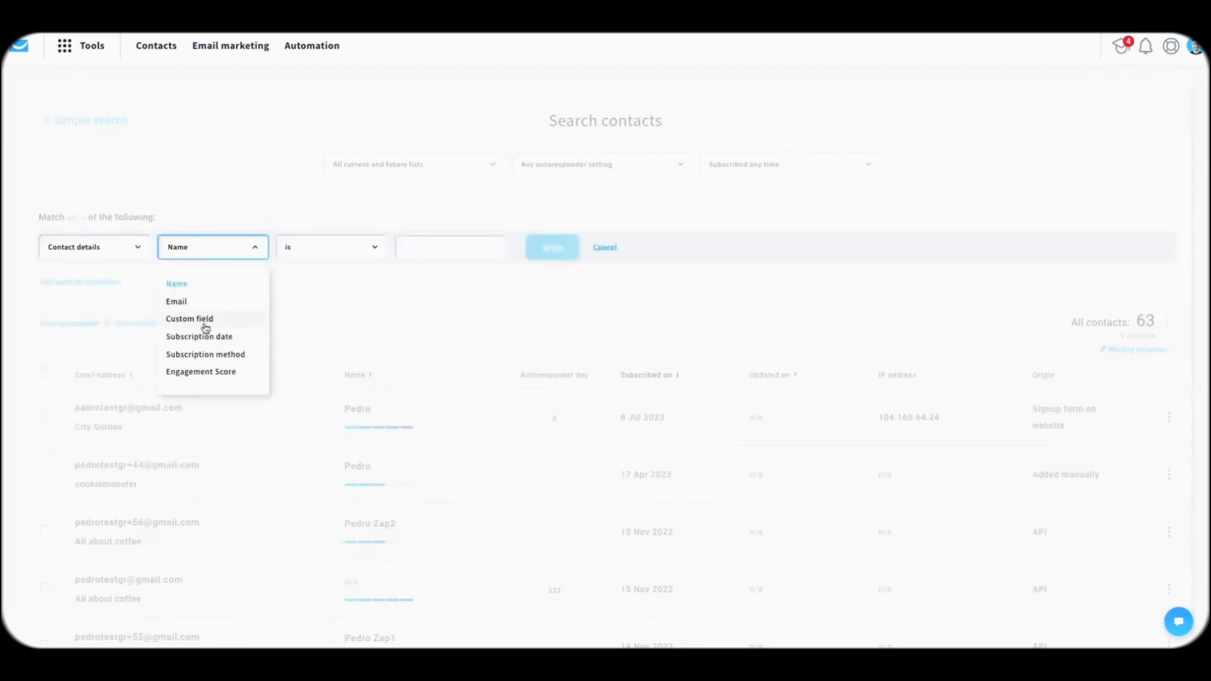
left_click(202, 319)
Step: Set the condition to city_guides is London, apply it, and open the matching contact
left_click(344, 248)
type("city")
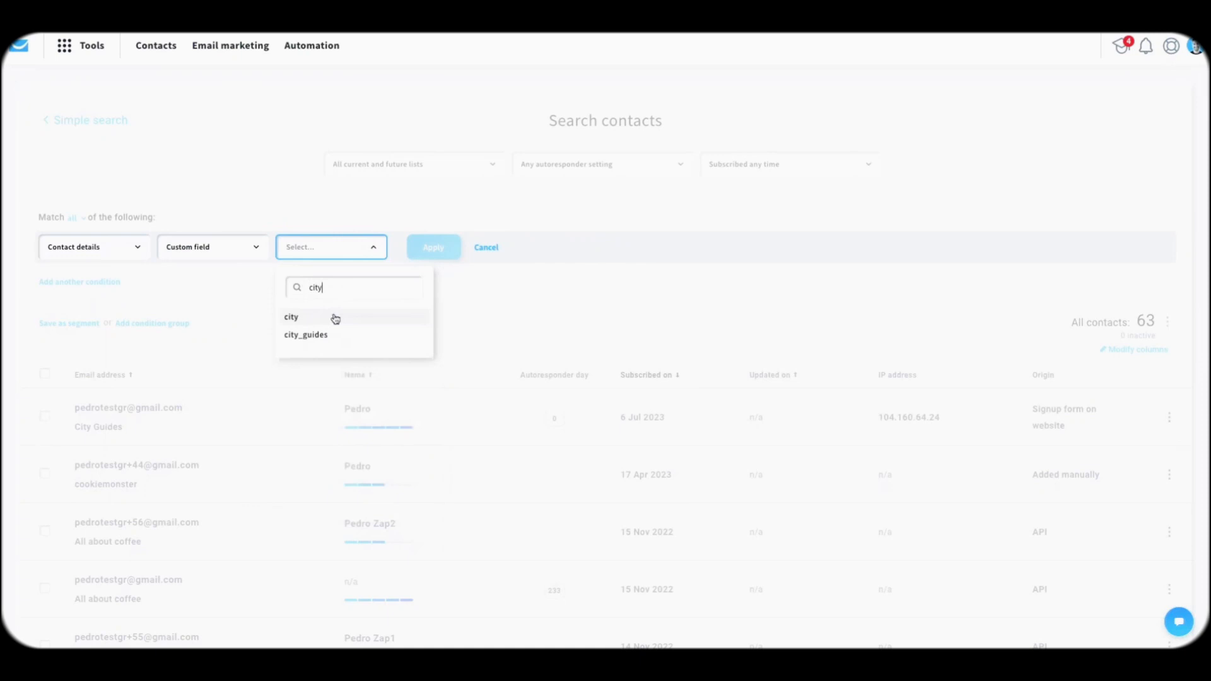
left_click(325, 334)
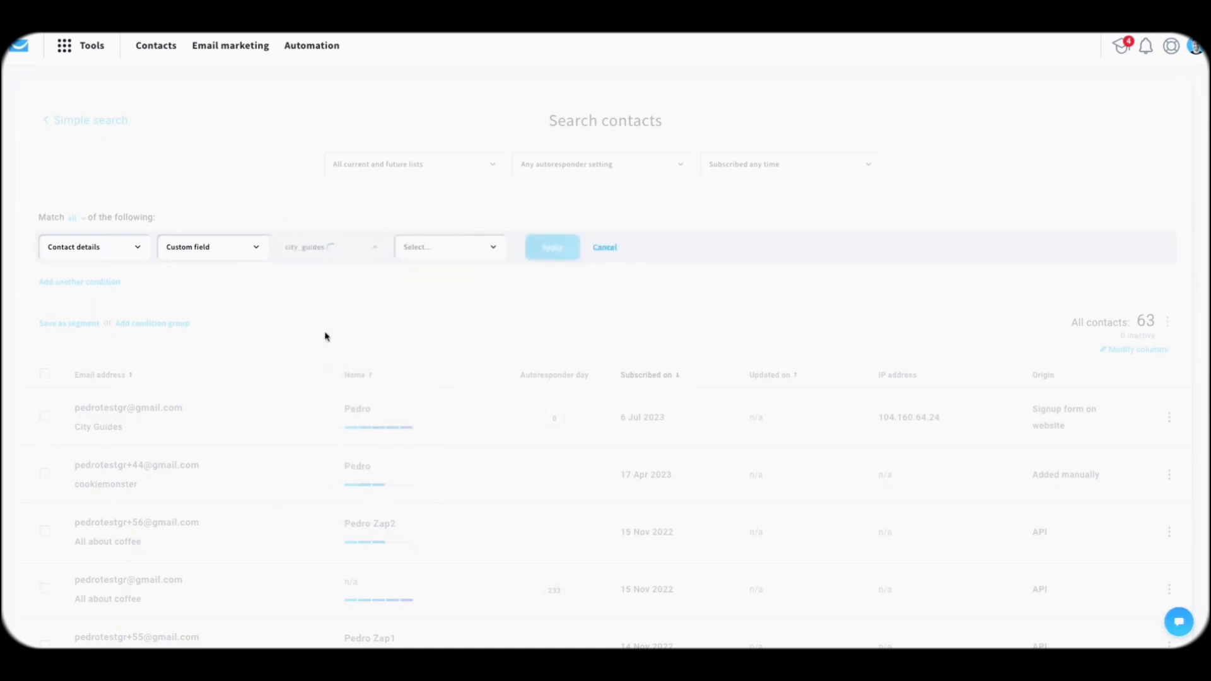
left_click(463, 247)
left_click(424, 280)
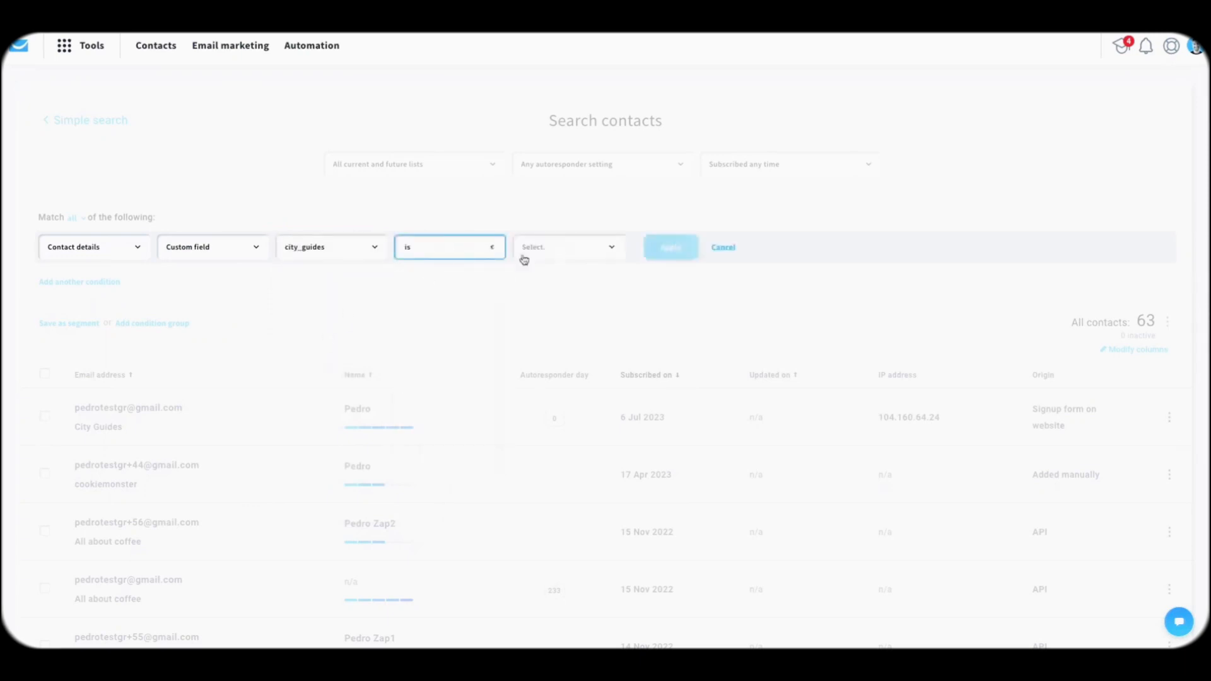
left_click(548, 247)
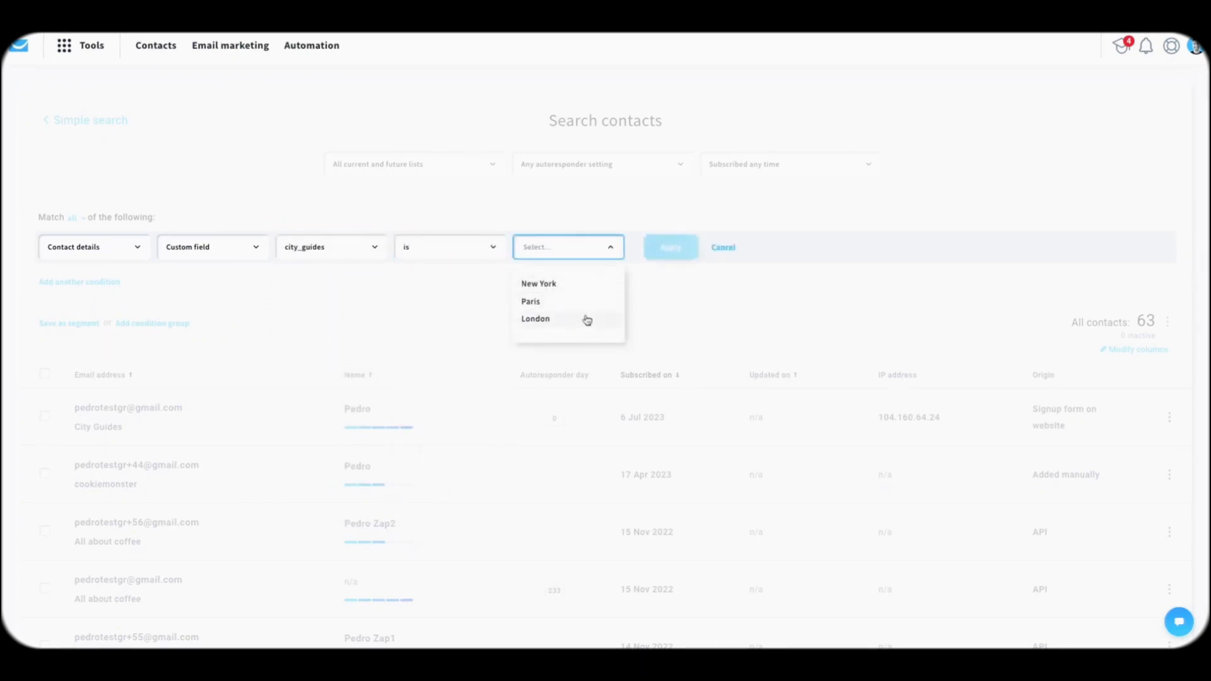
left_click(554, 320)
left_click(656, 251)
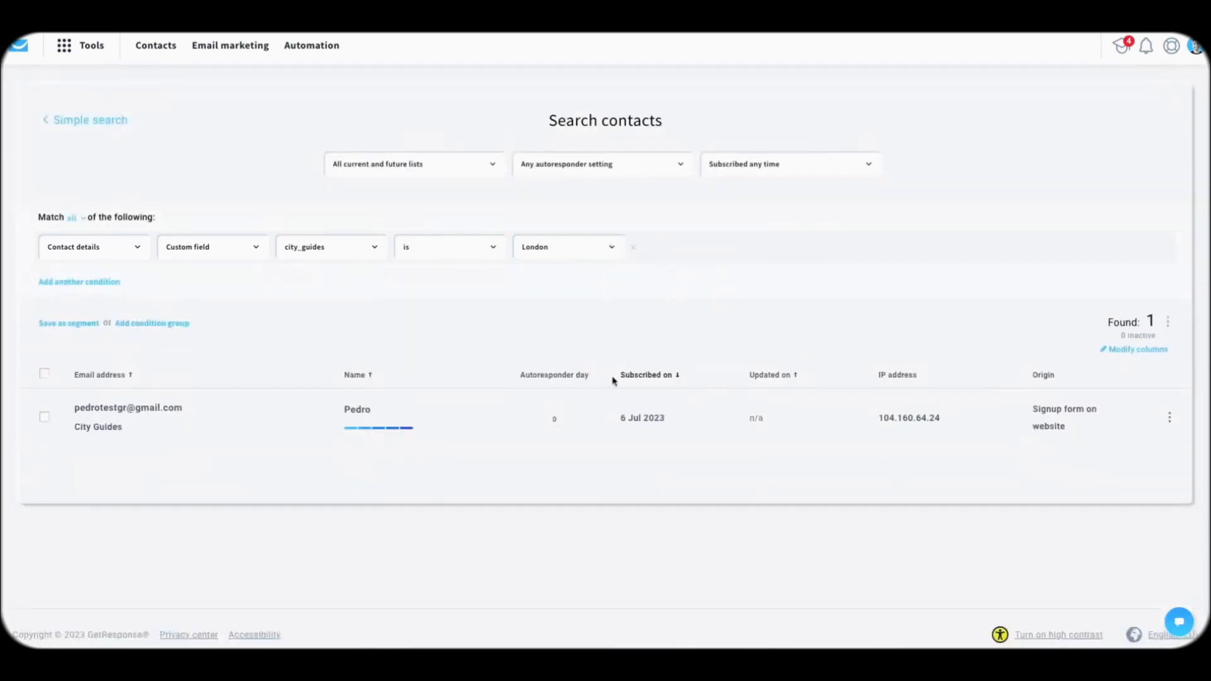
left_click(540, 422)
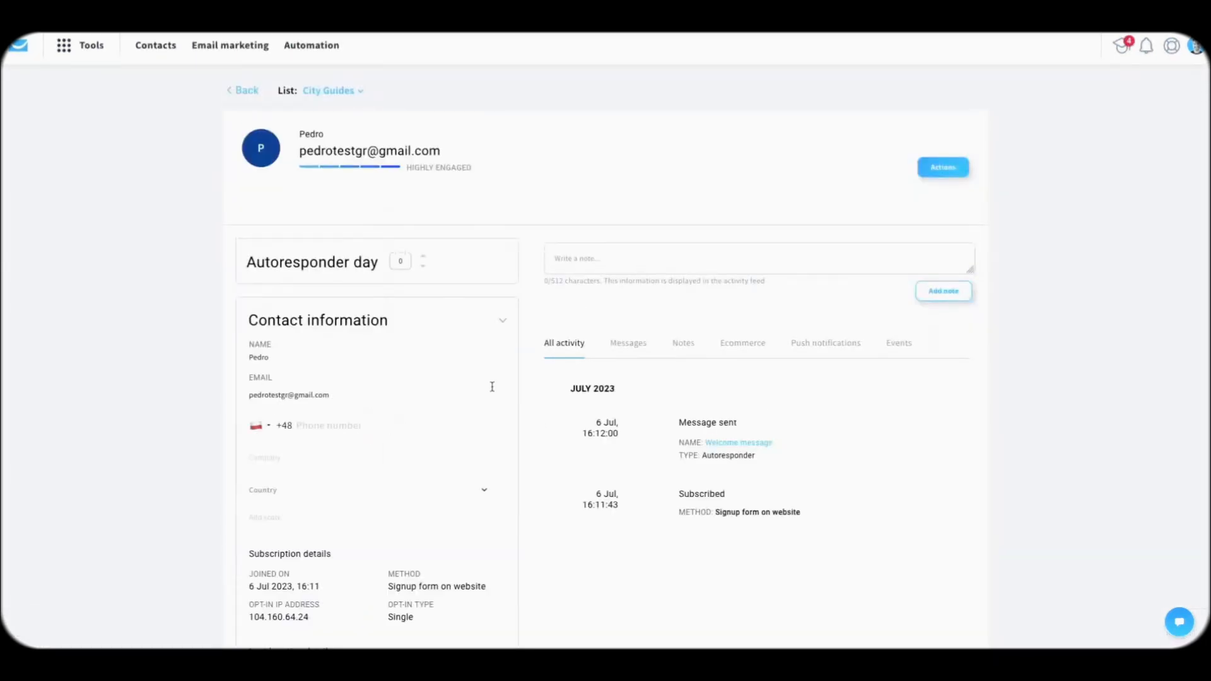
scroll(454, 374, "down", 2)
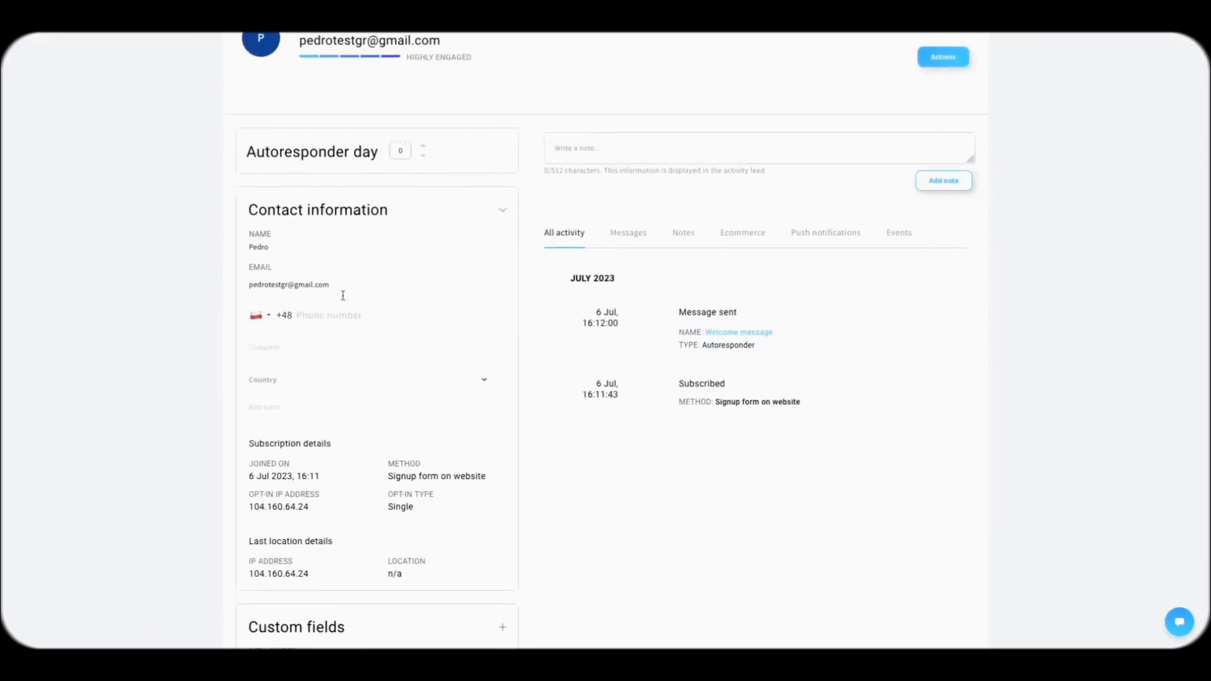
scroll(492, 308, "down", 2)
scroll(452, 313, "down", 2)
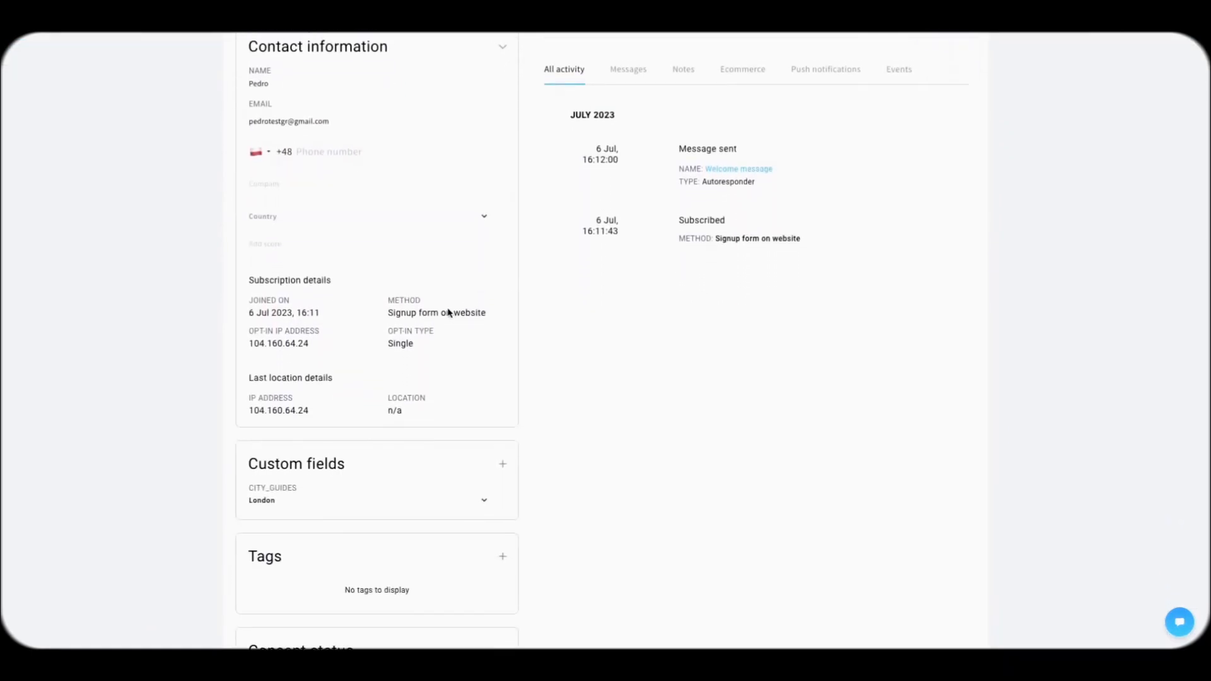
left_click_drag(394, 244, 486, 244)
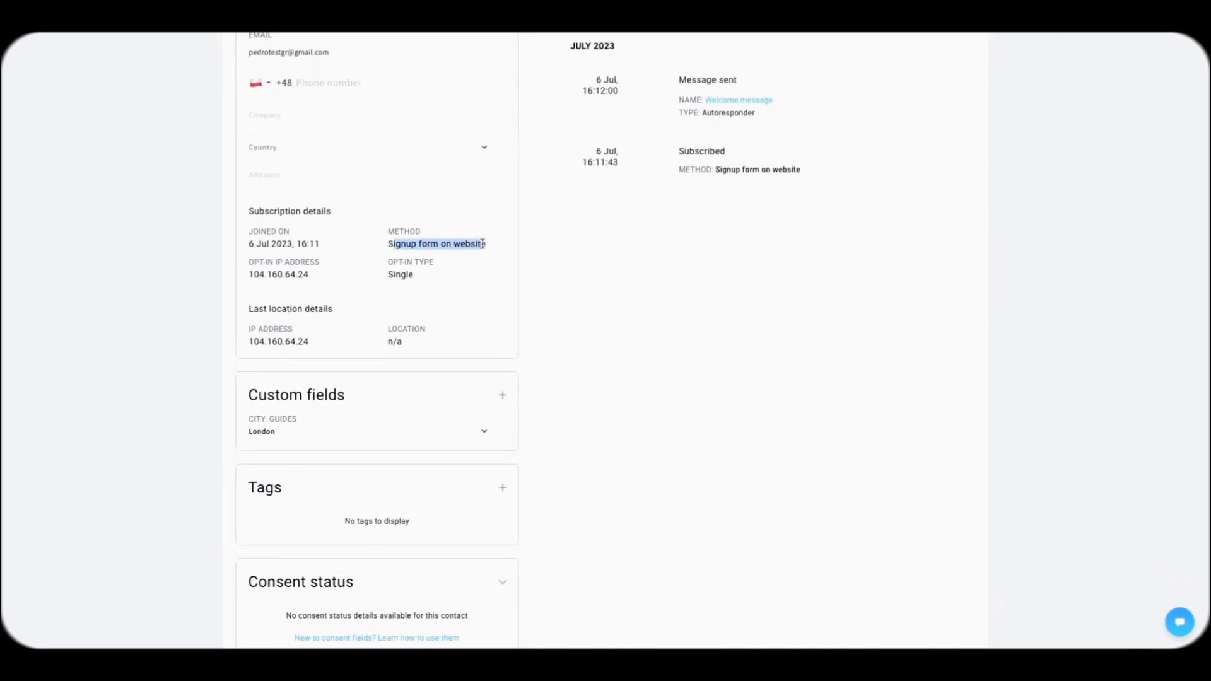
left_click(475, 271)
scroll(397, 323, "down", 1)
scroll(396, 324, "down", 1)
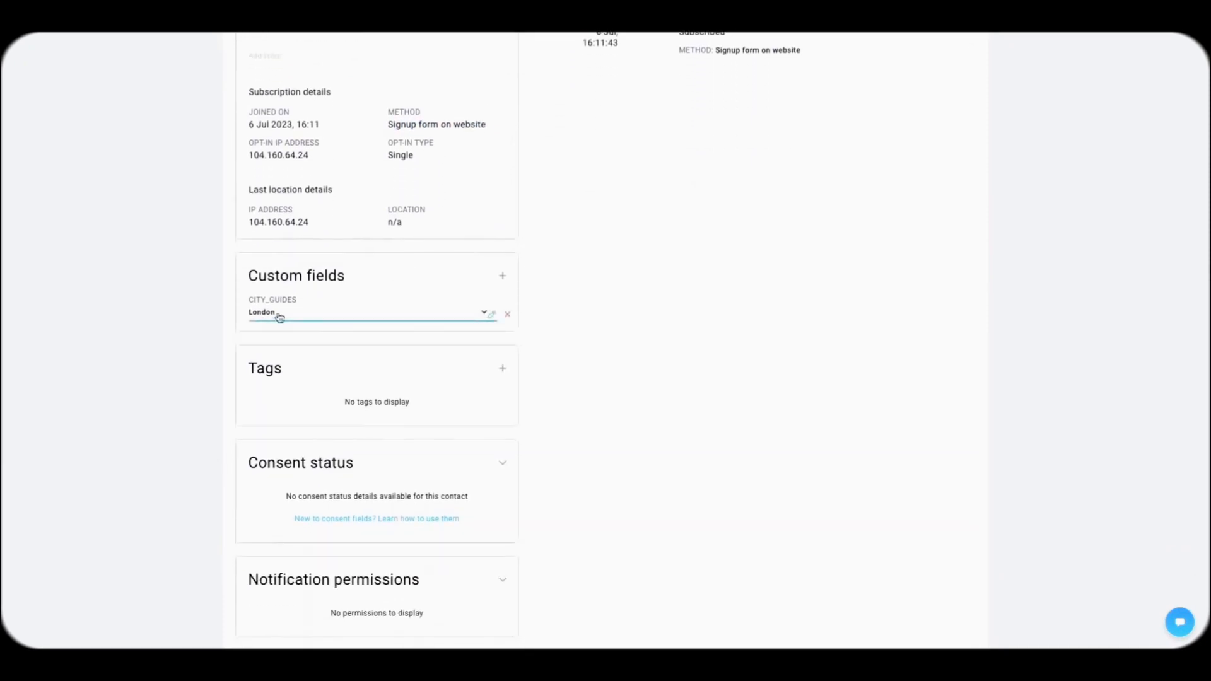
scroll(387, 402, "down", 1)
scroll(387, 402, "up", 5)
scroll(666, 253, "up", 1)
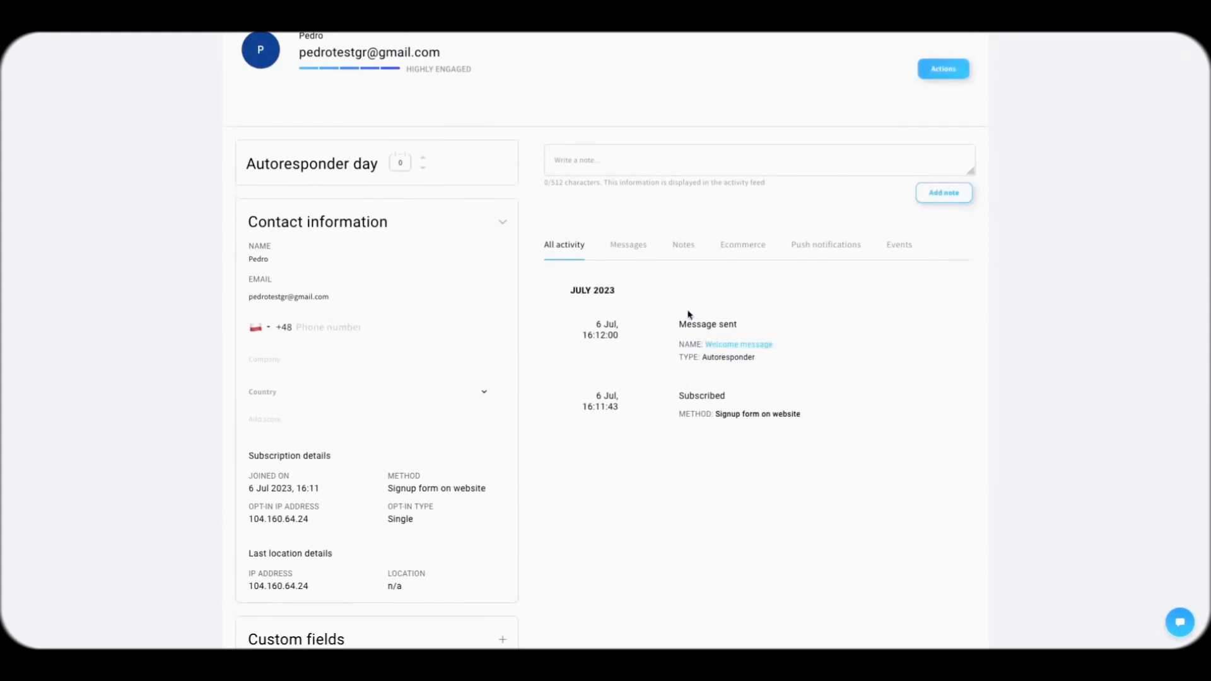
left_click_drag(687, 322, 770, 344)
left_click(830, 355)
scroll(820, 353, "up", 2)
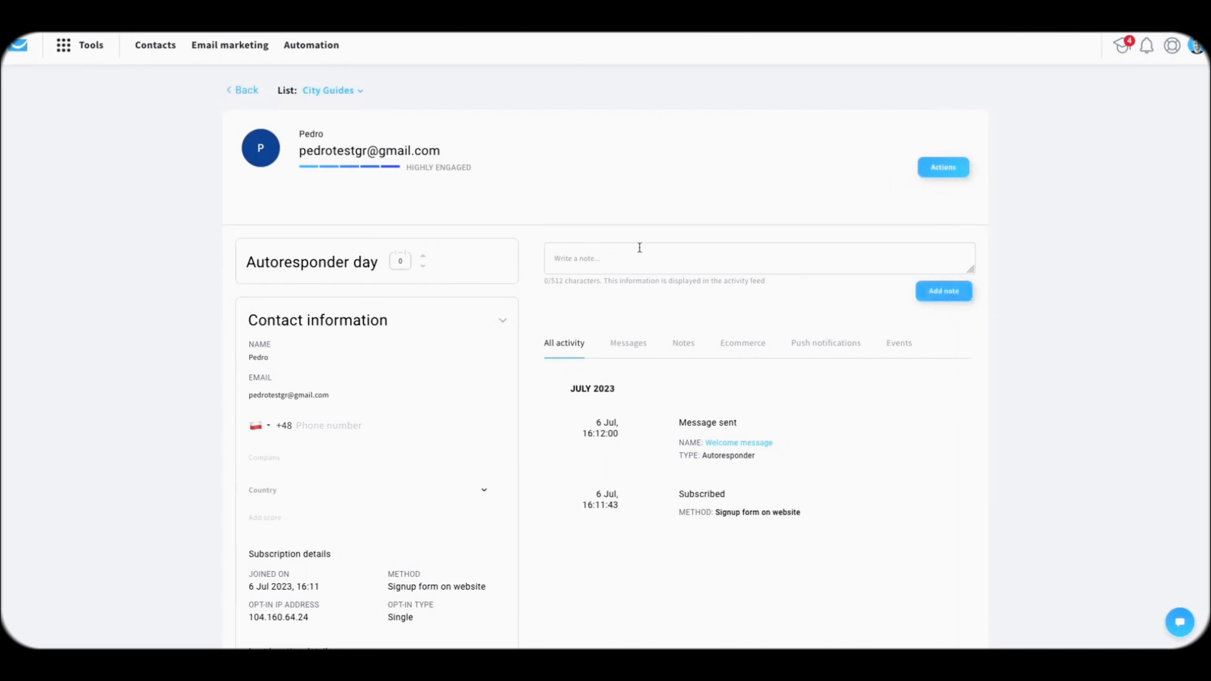
left_click(244, 96)
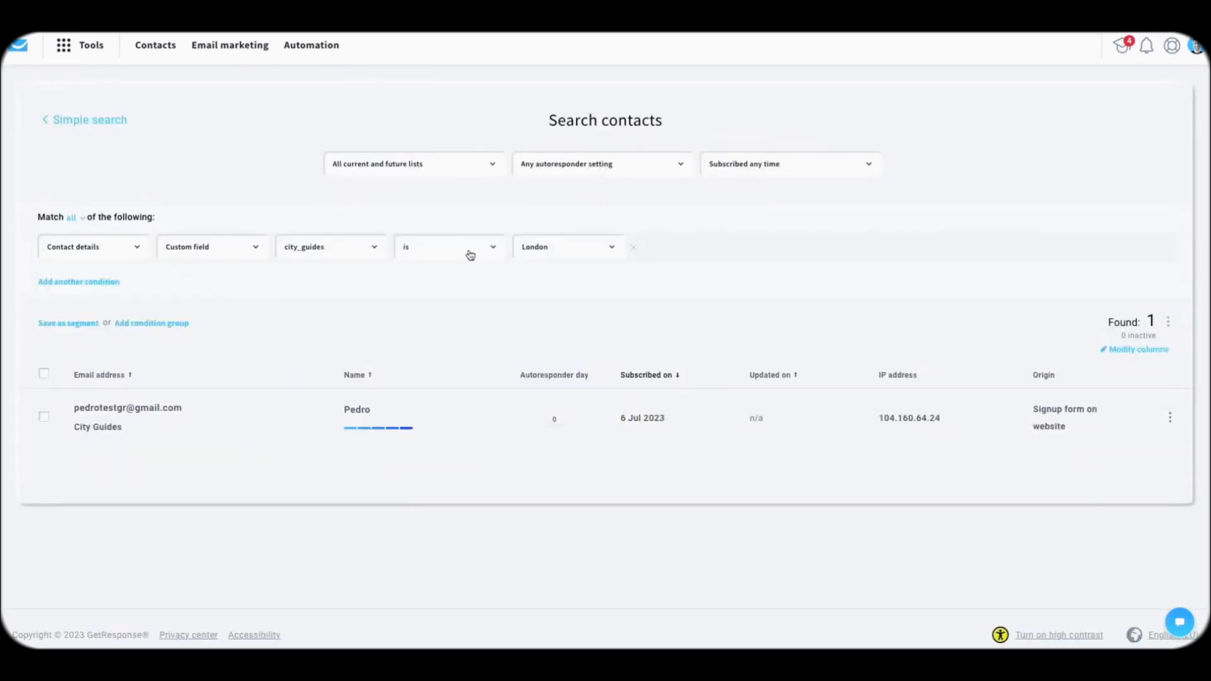
Step: Save the city_guides is London contact search as a new segment named 'London'
left_click(82, 323)
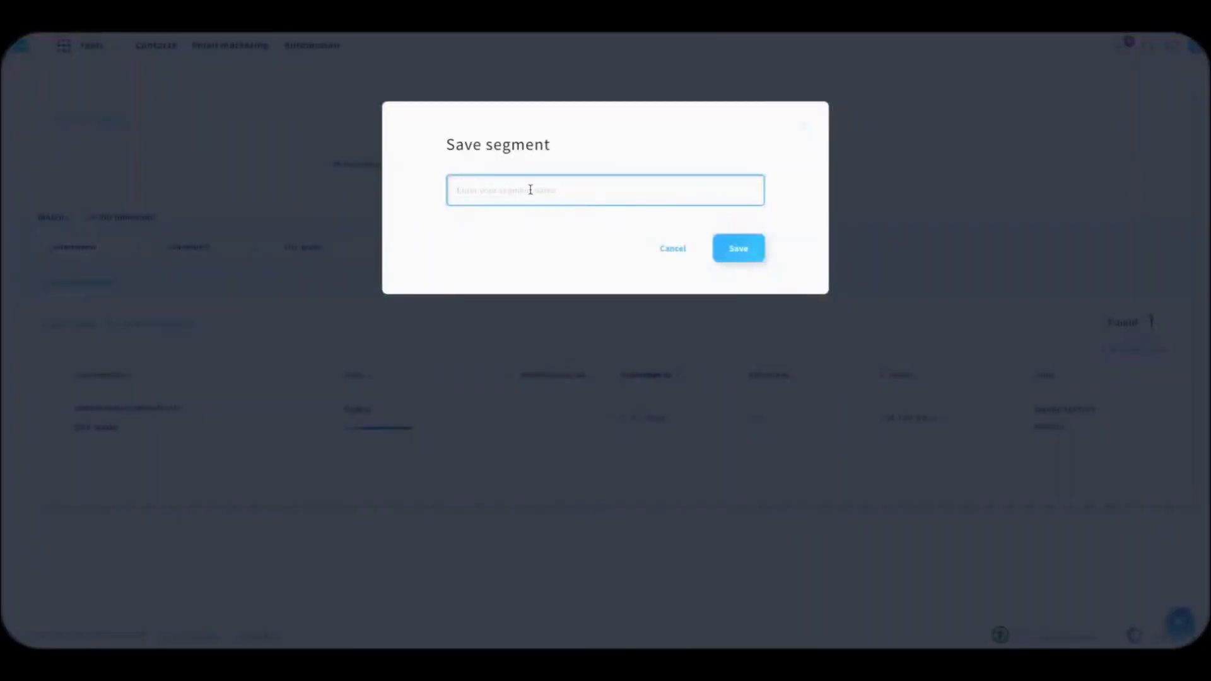
type("London")
left_click(737, 257)
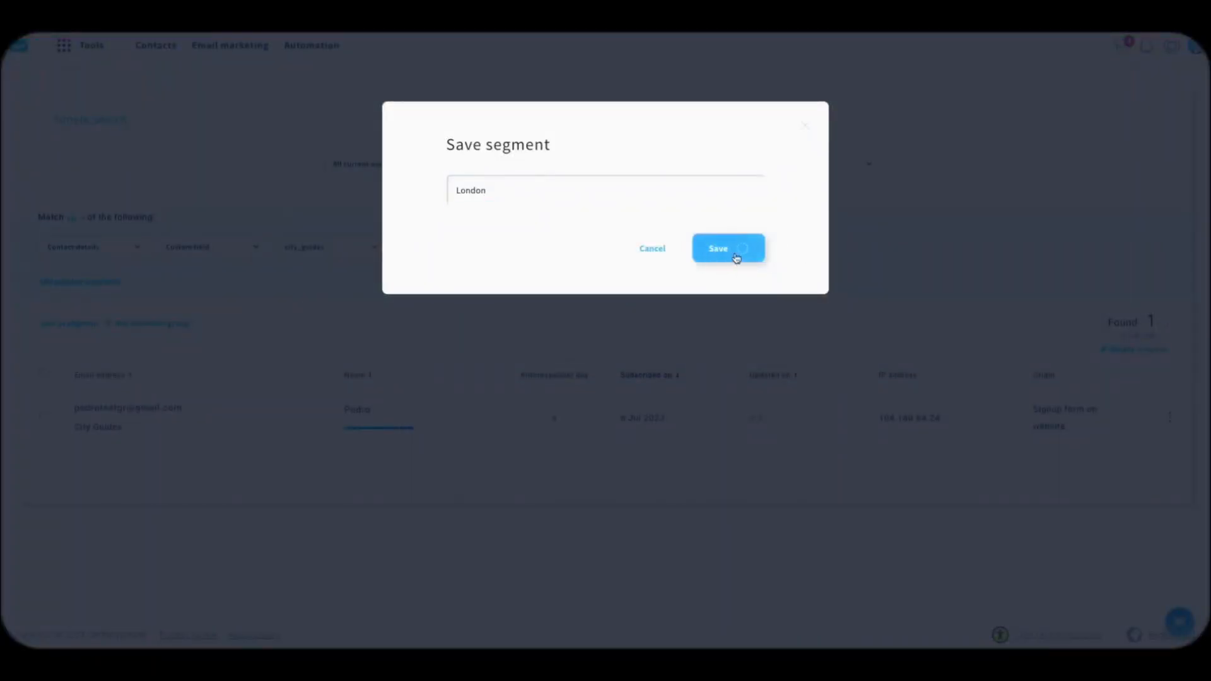
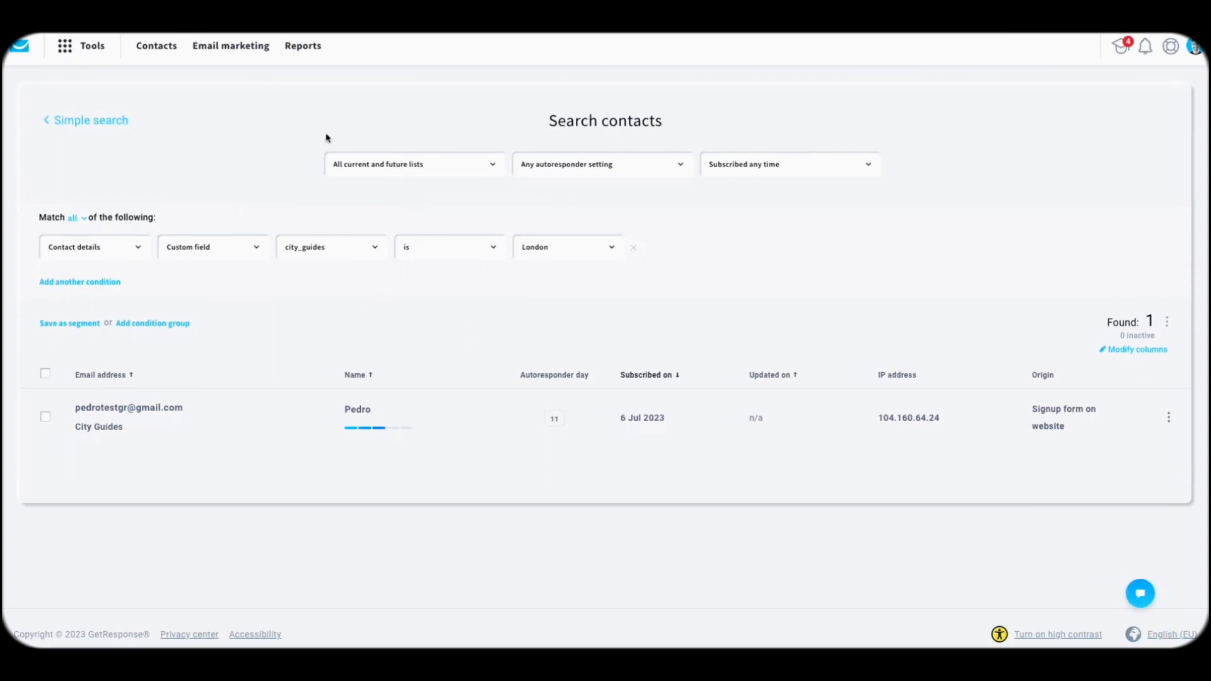
Step: Go back to the Contacts lists overview showing City Guides and City Guides 2
left_click(155, 50)
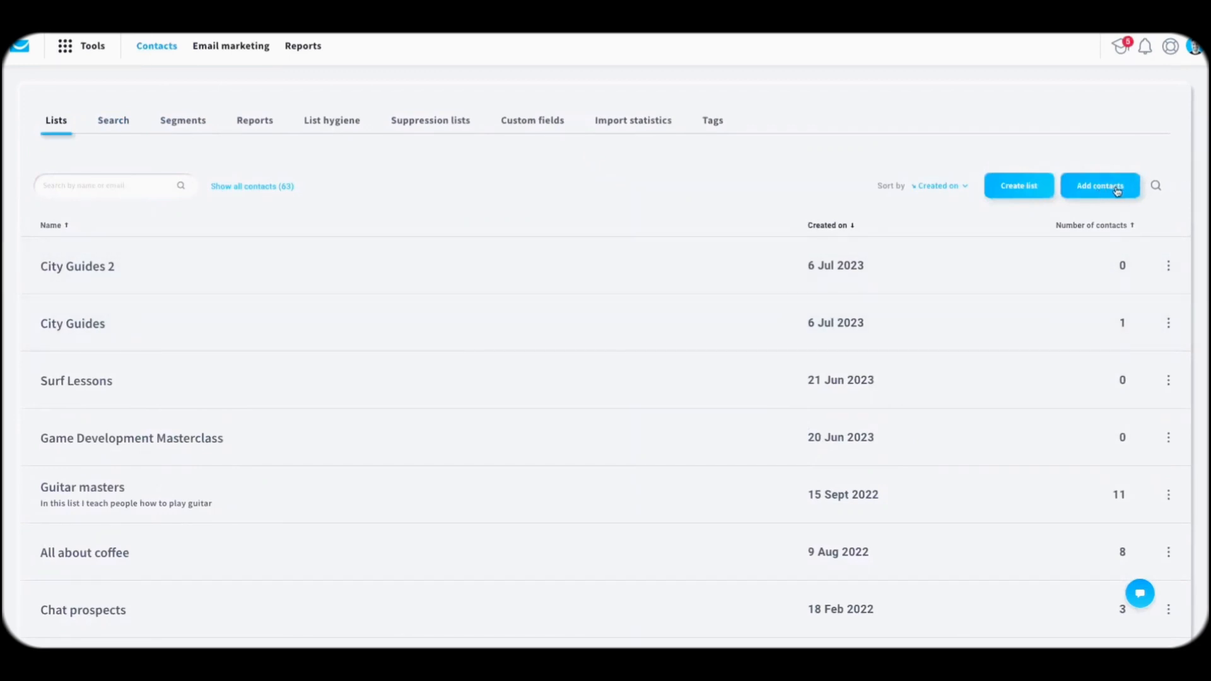
Step: Start adding contacts to City Guides, without autoresponder, with permission confirmed, via file upload
left_click(1170, 323)
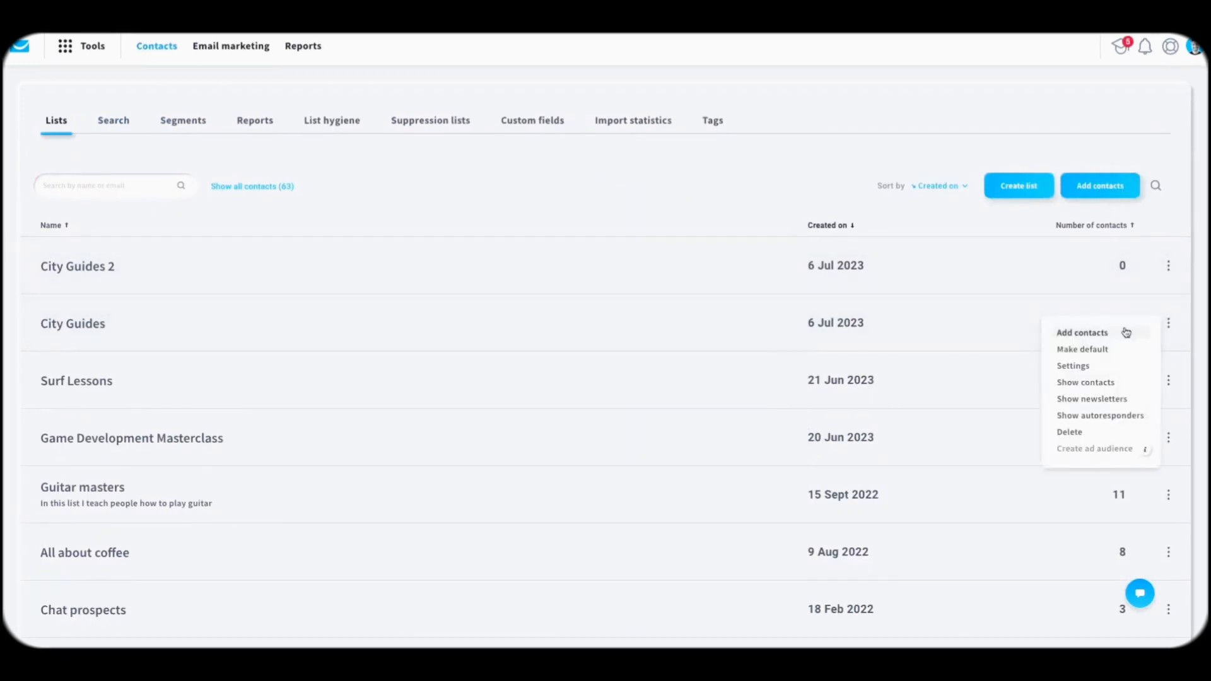
left_click(1092, 334)
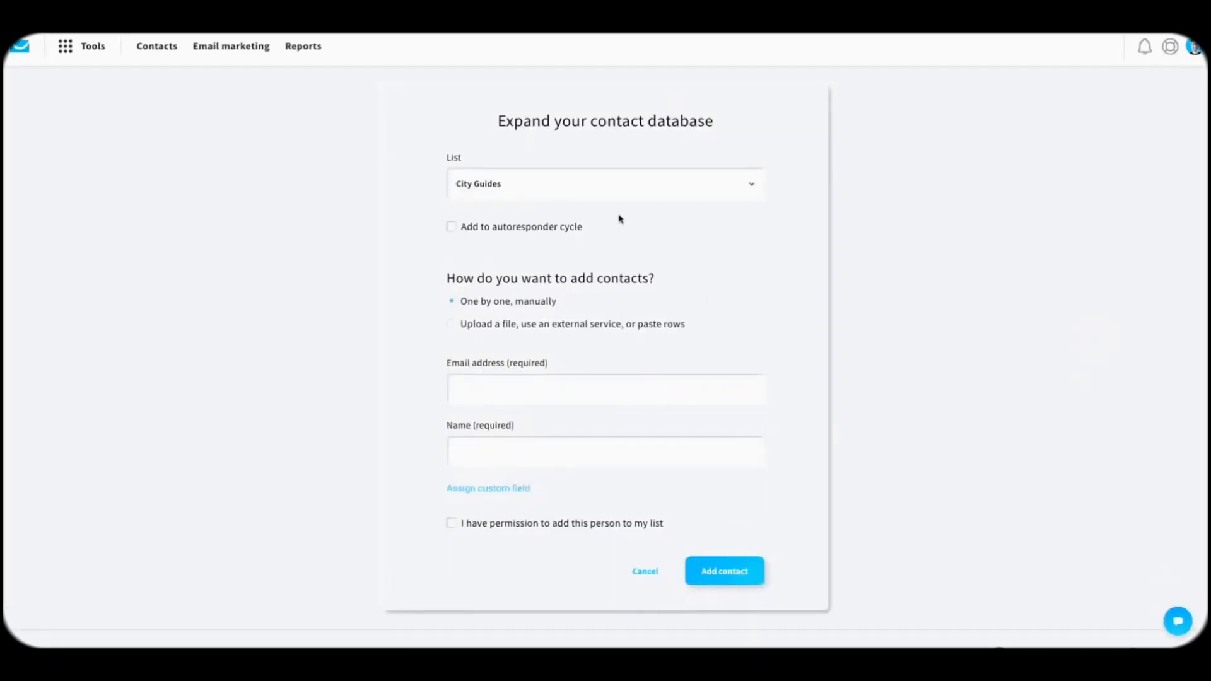
left_click(518, 231)
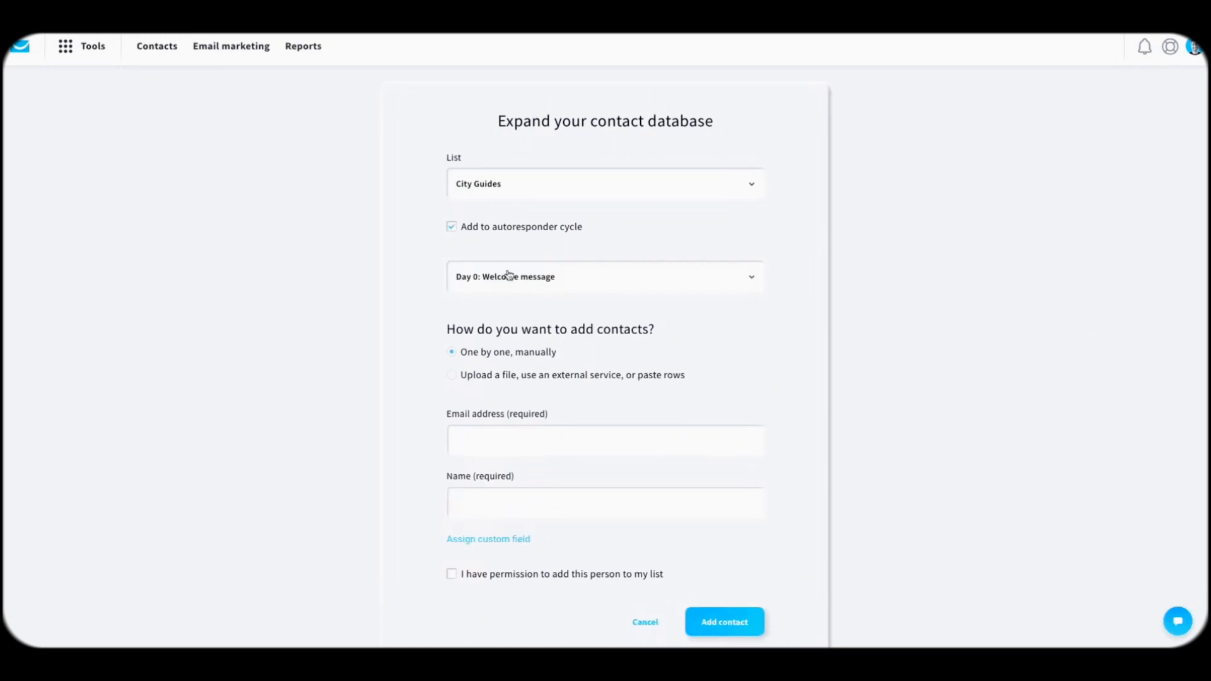
left_click(511, 228)
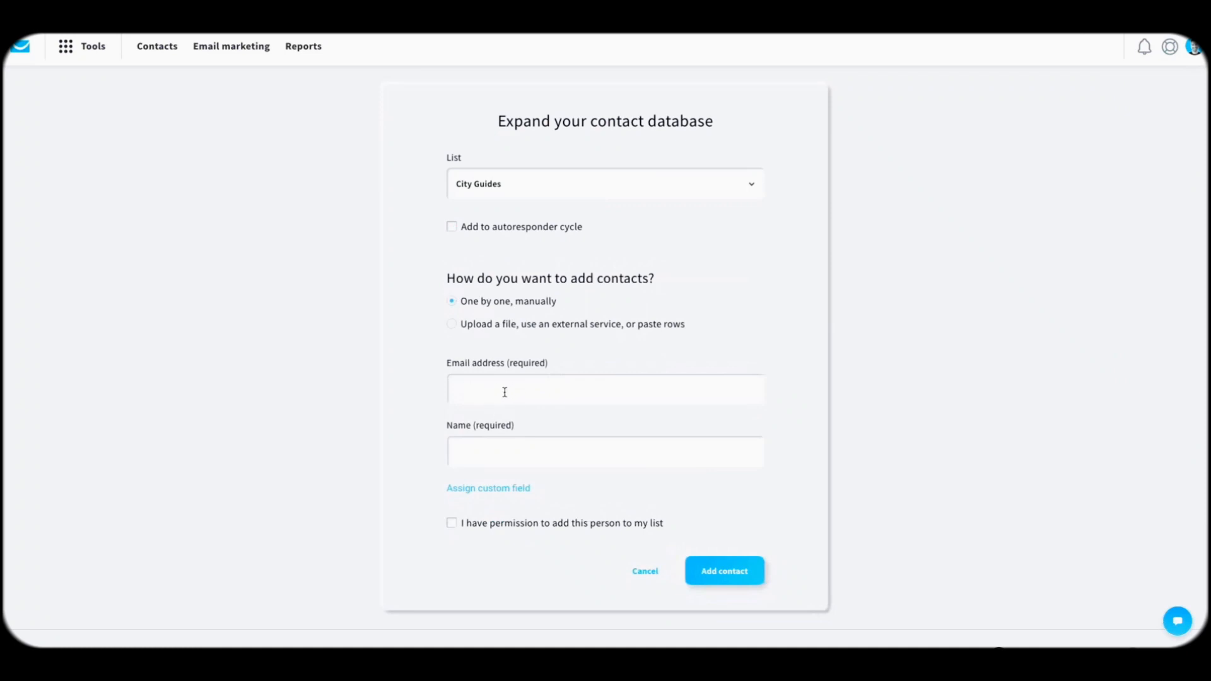
left_click(452, 524)
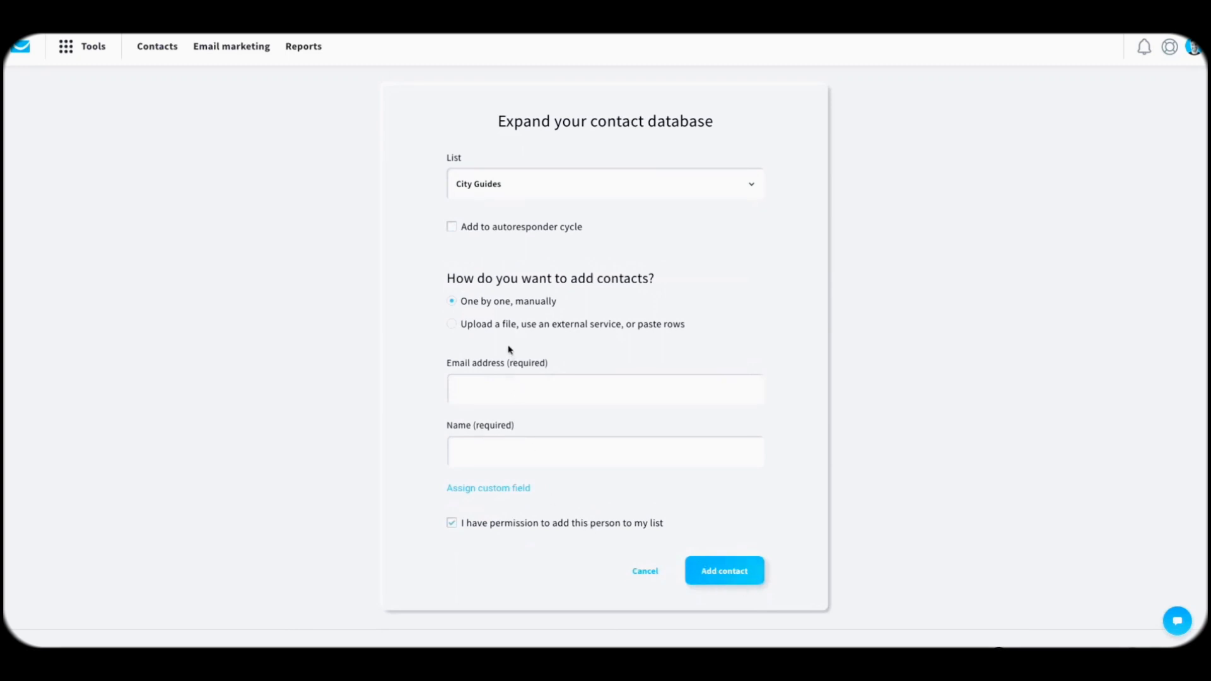
left_click(485, 325)
scroll(518, 384, "down", 3)
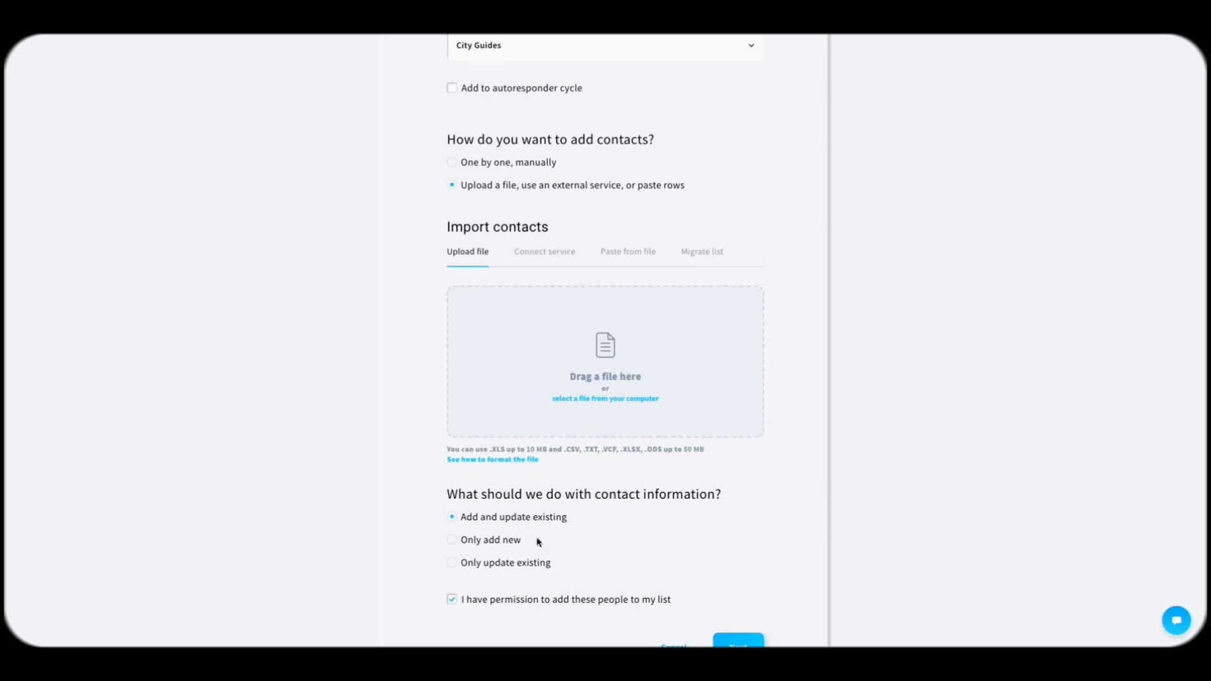
Step: Switch the add-contacts form to Migrate list with MailChimp as the source
scroll(694, 555, "down", 1)
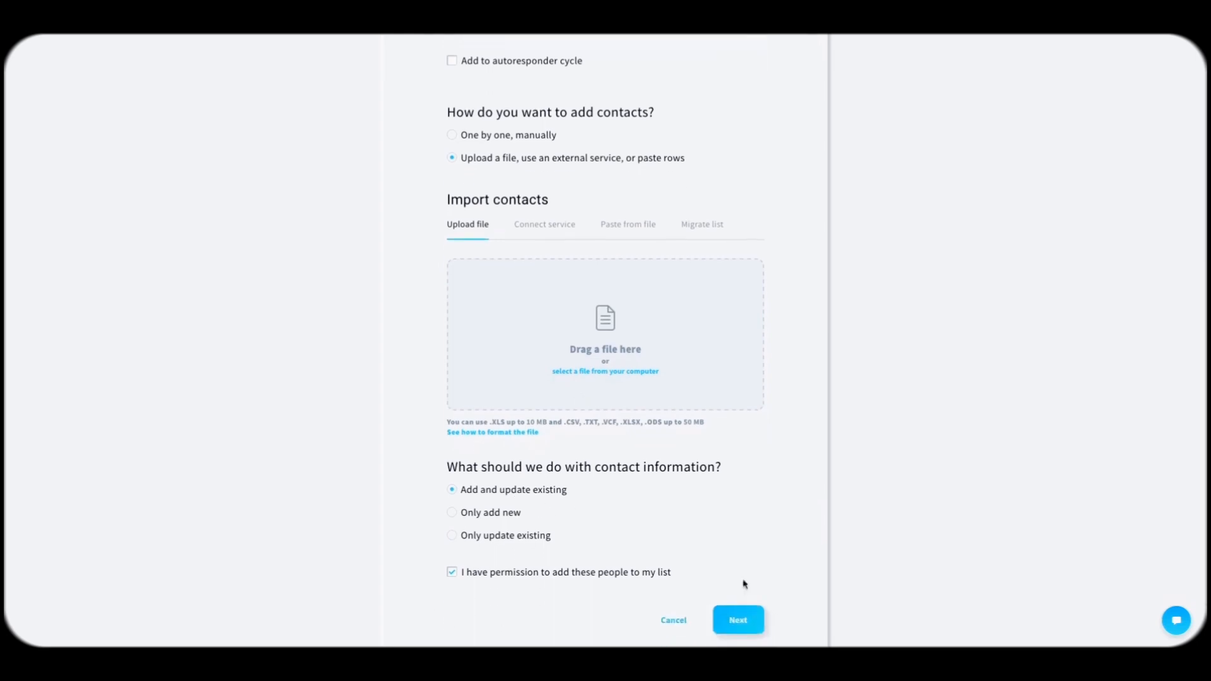
scroll(773, 522, "up", 3)
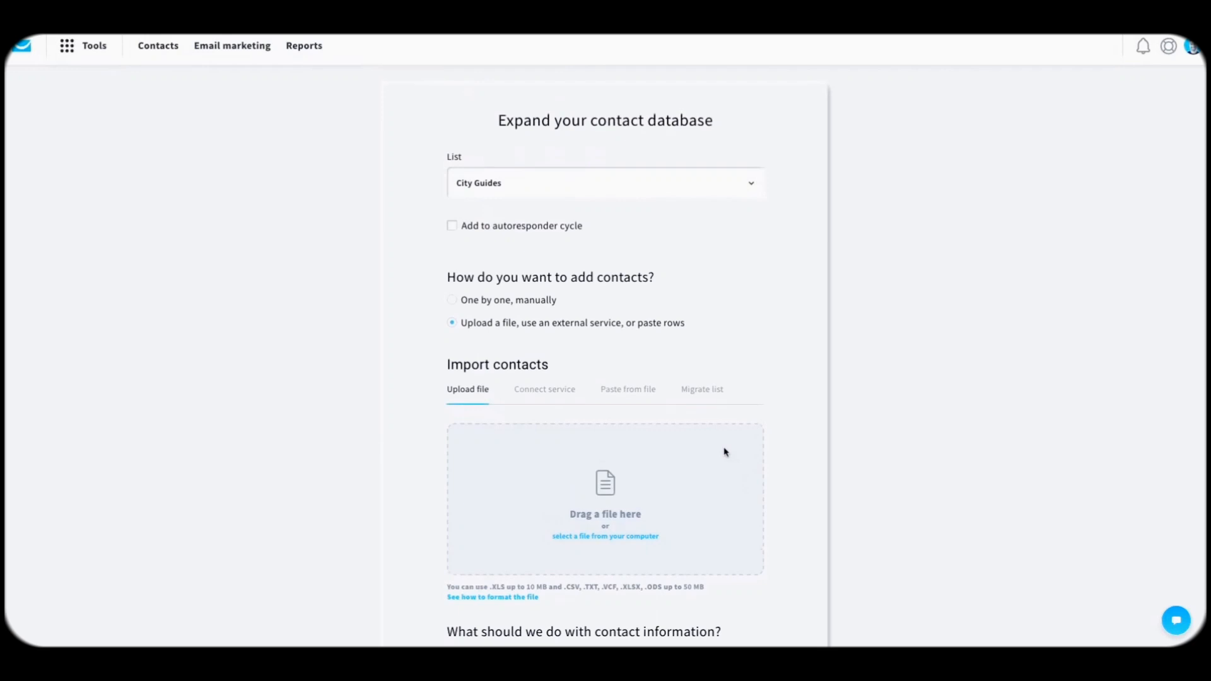
left_click(703, 406)
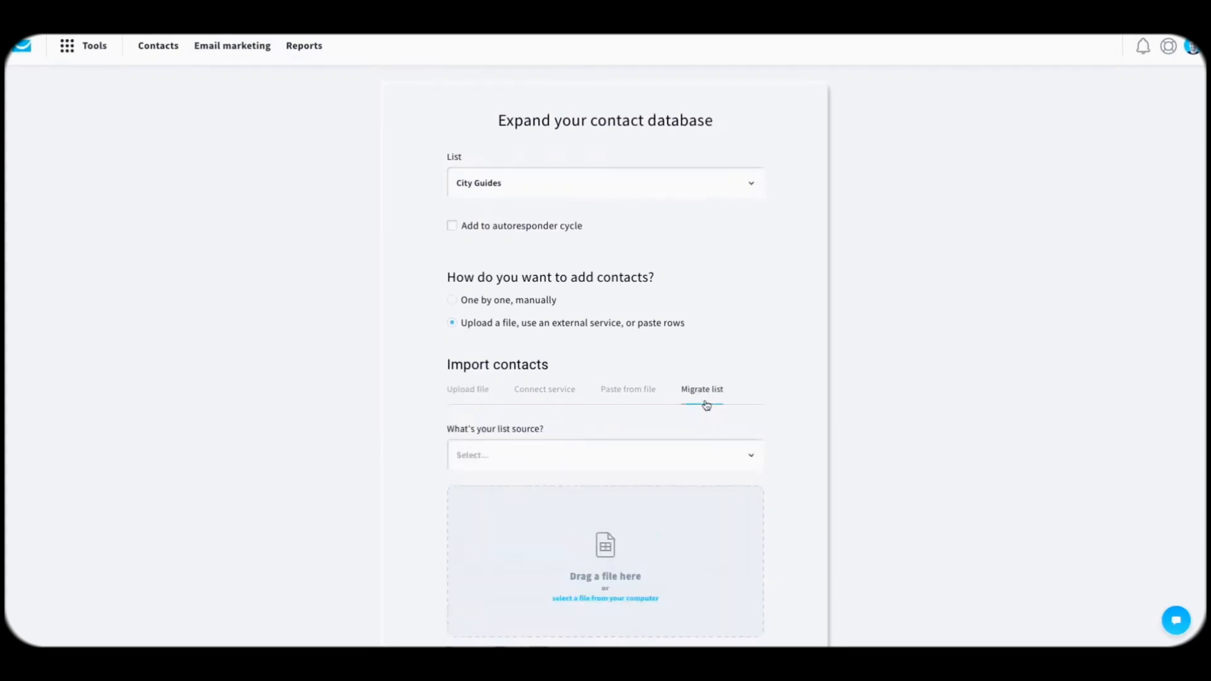
left_click(575, 459)
scroll(573, 461, "down", 1)
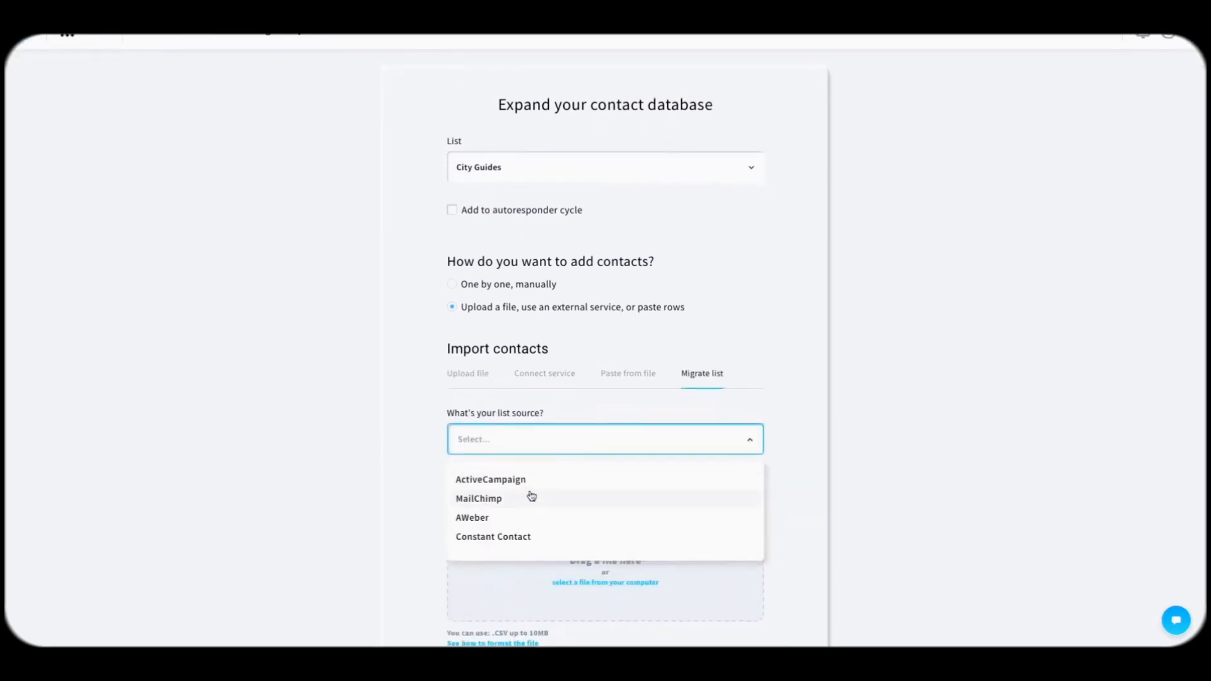
left_click(510, 500)
scroll(513, 484, "down", 5)
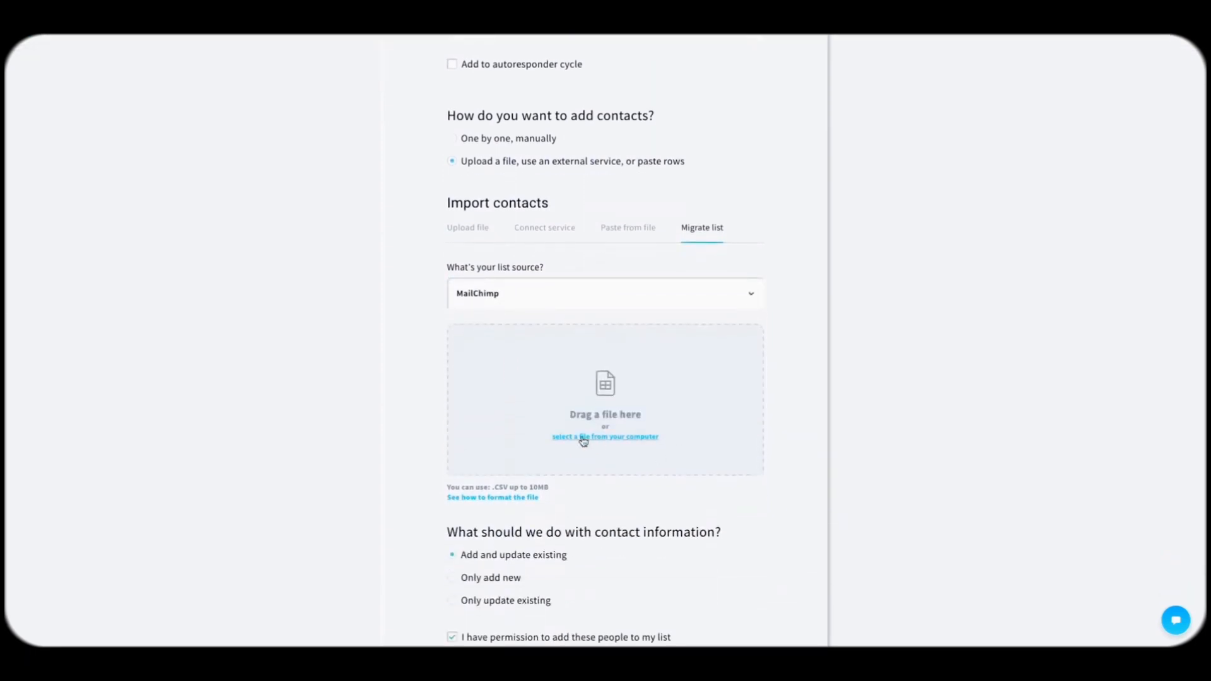
scroll(583, 442, "down", 5)
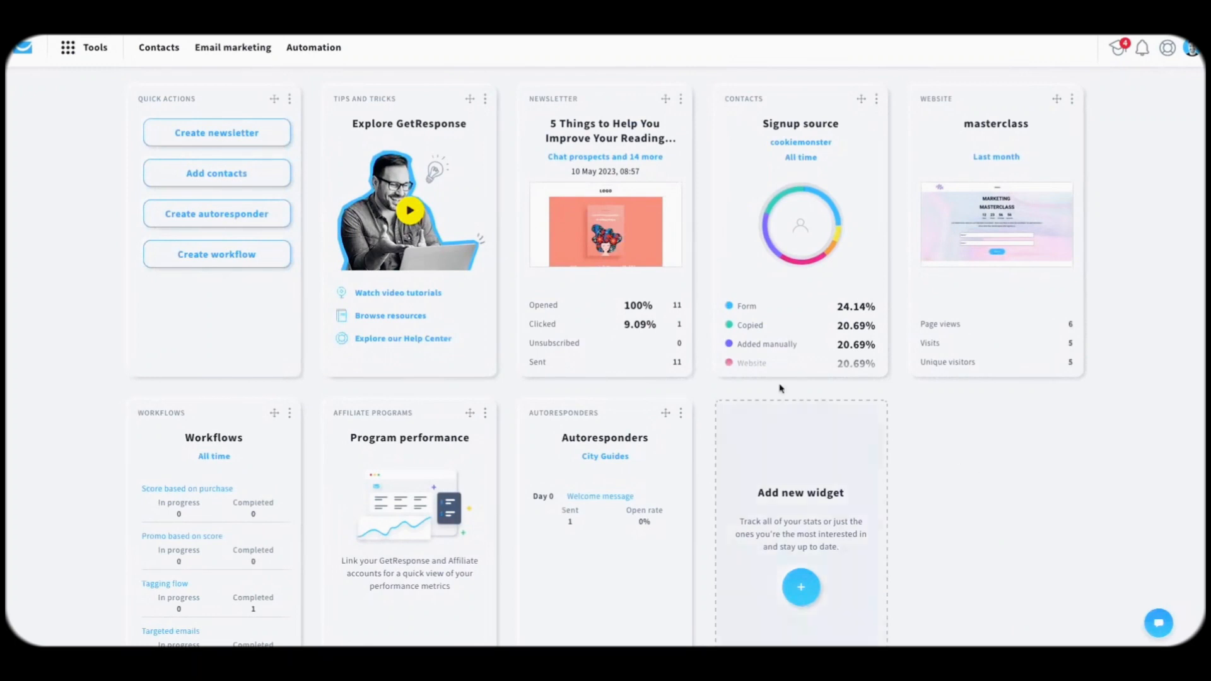
Step: Go to Tools > Emails and domains and open the Add email address dialog
left_click(81, 57)
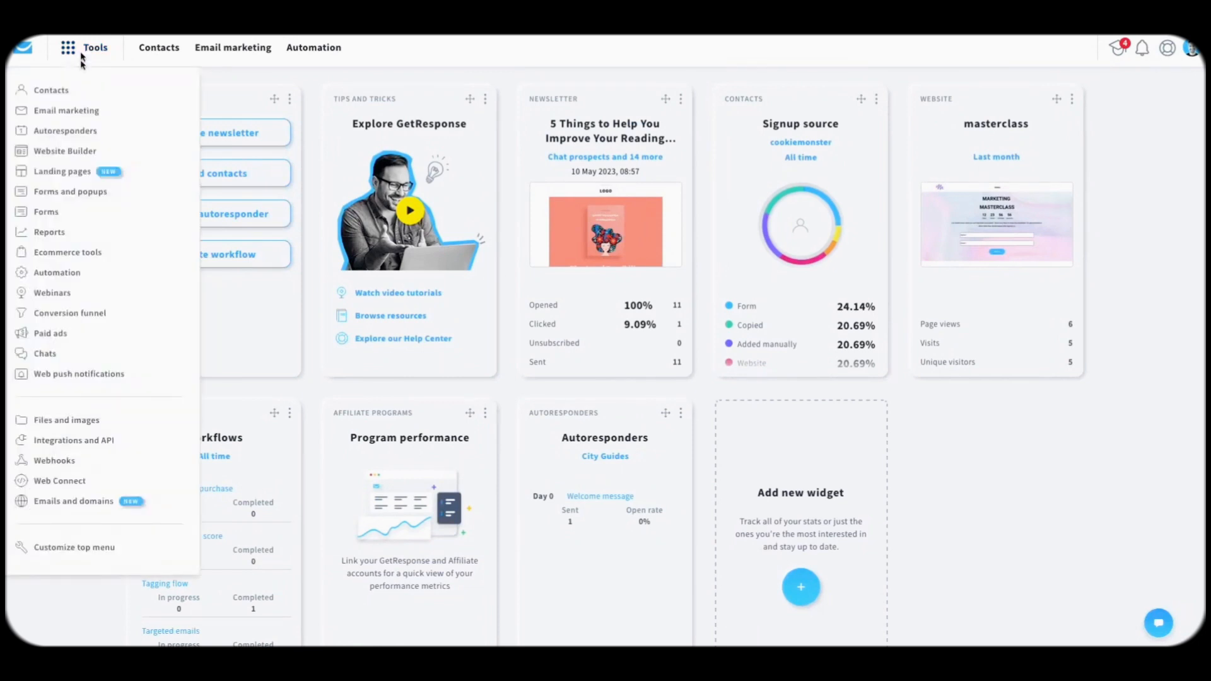
left_click(86, 502)
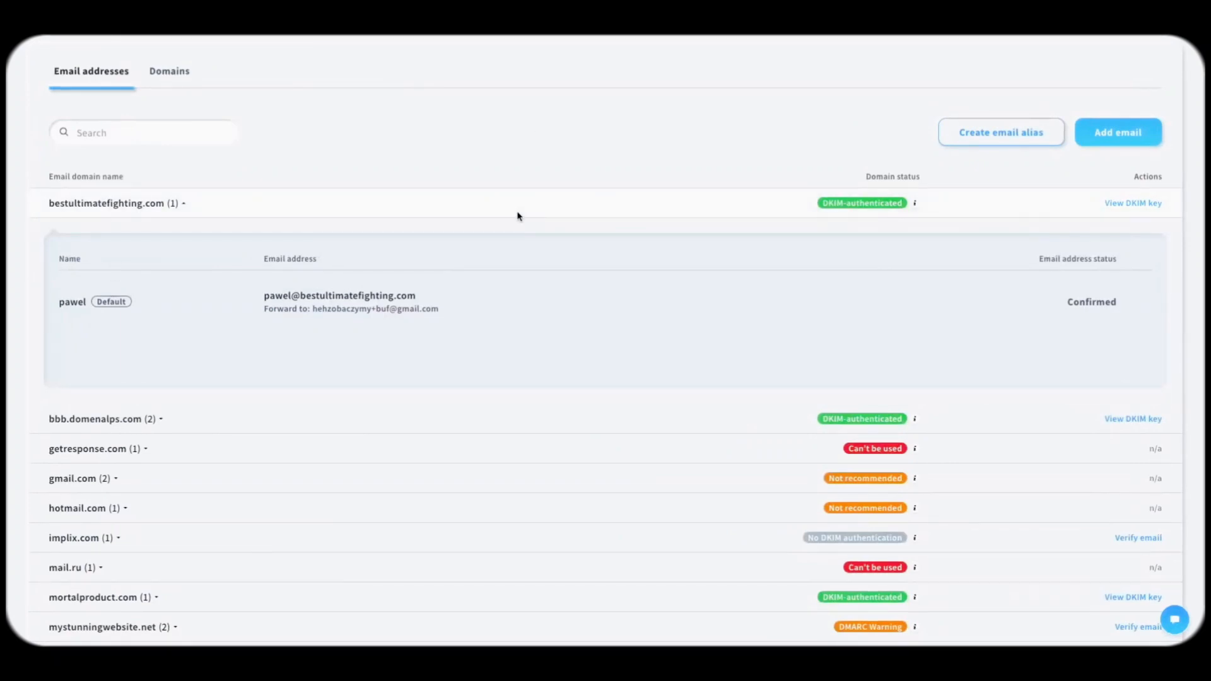
left_click(1144, 132)
Step: Add a sender address using the owner's name and their Gmail address
left_click(504, 293)
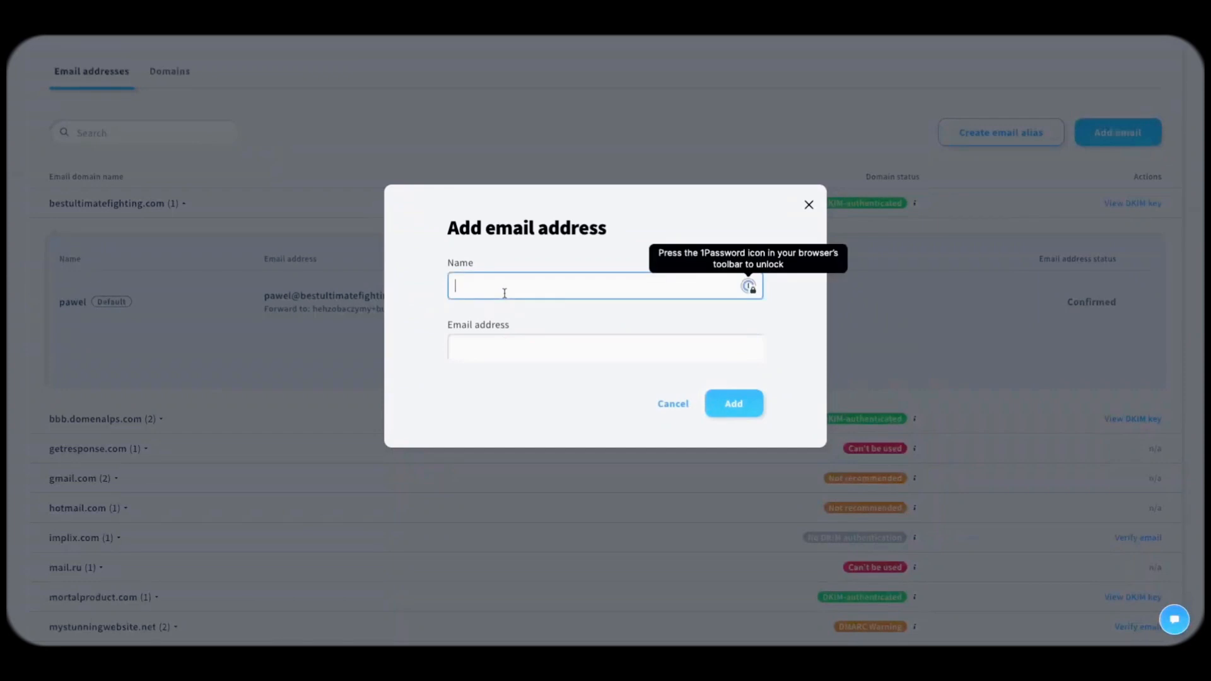
type("Pedro")
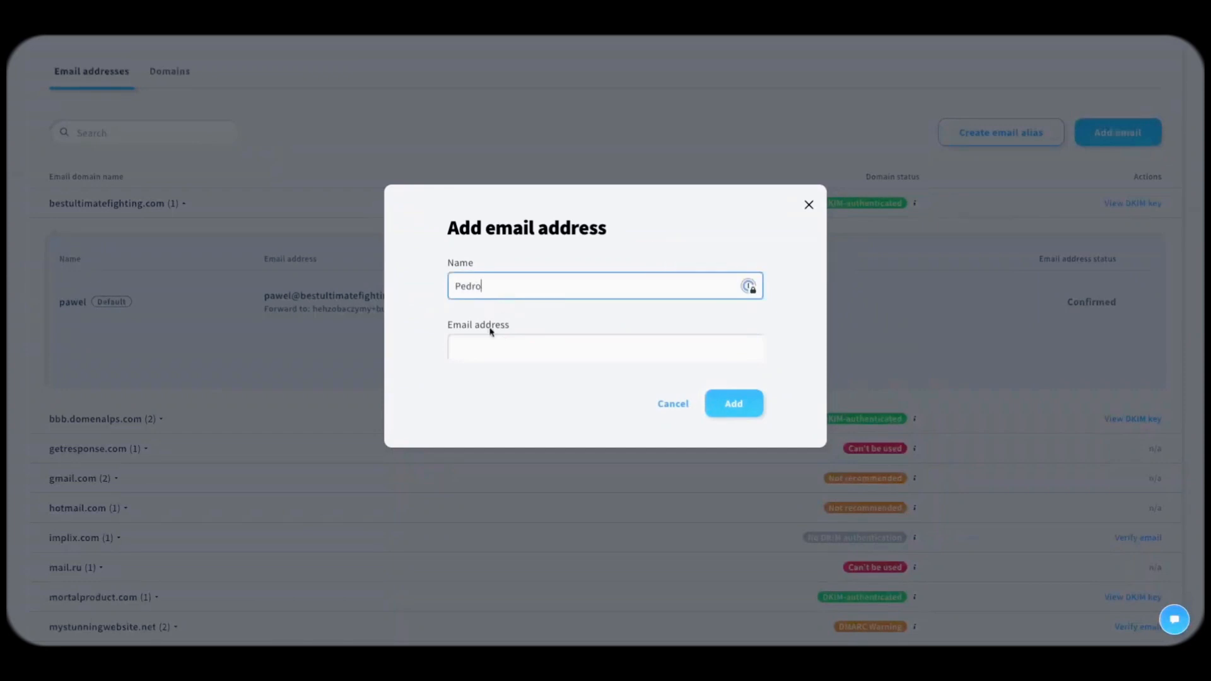
left_click(480, 349)
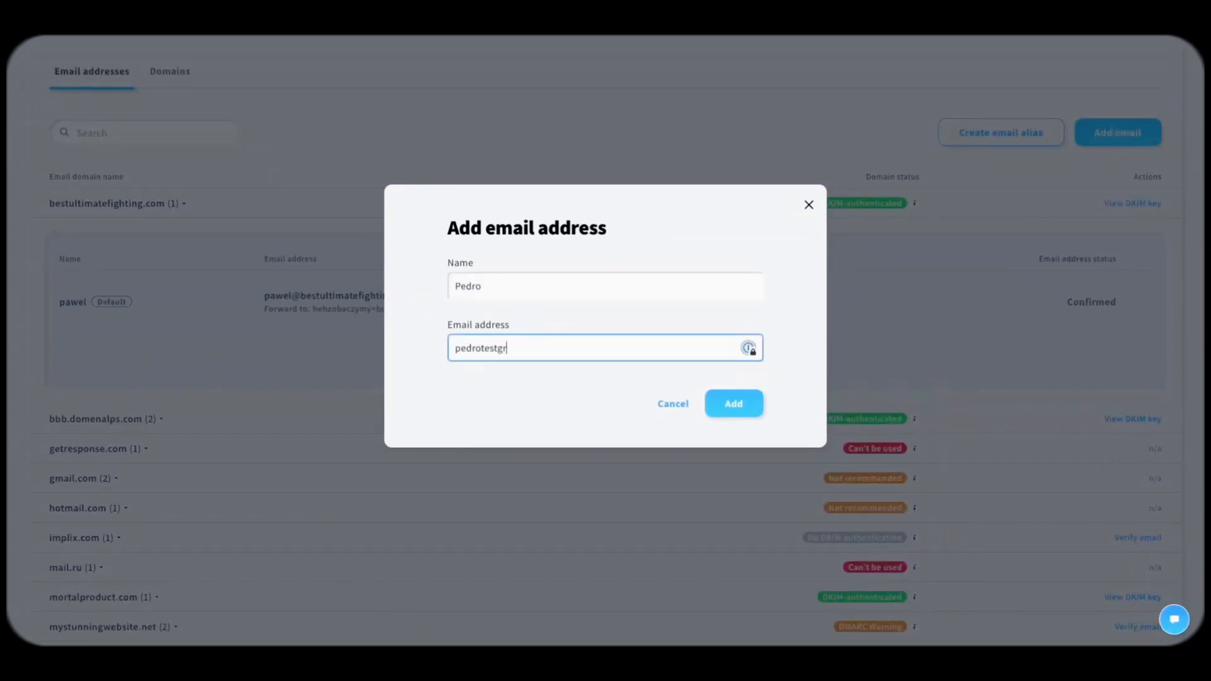
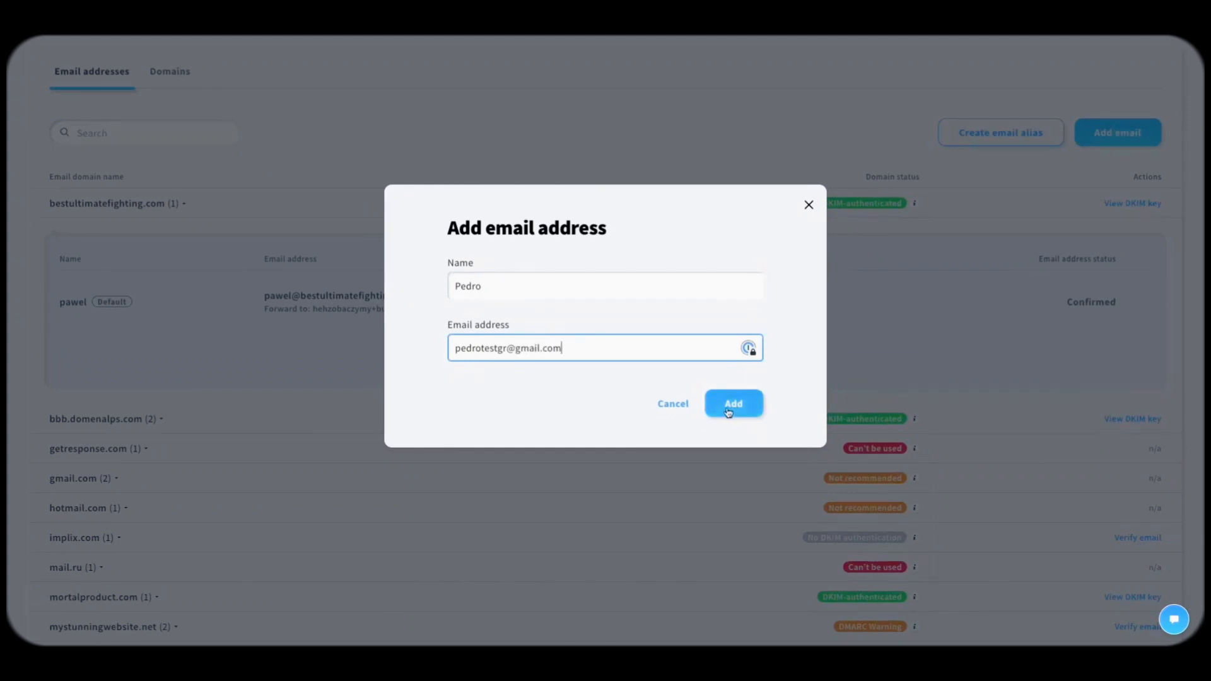
left_click(729, 408)
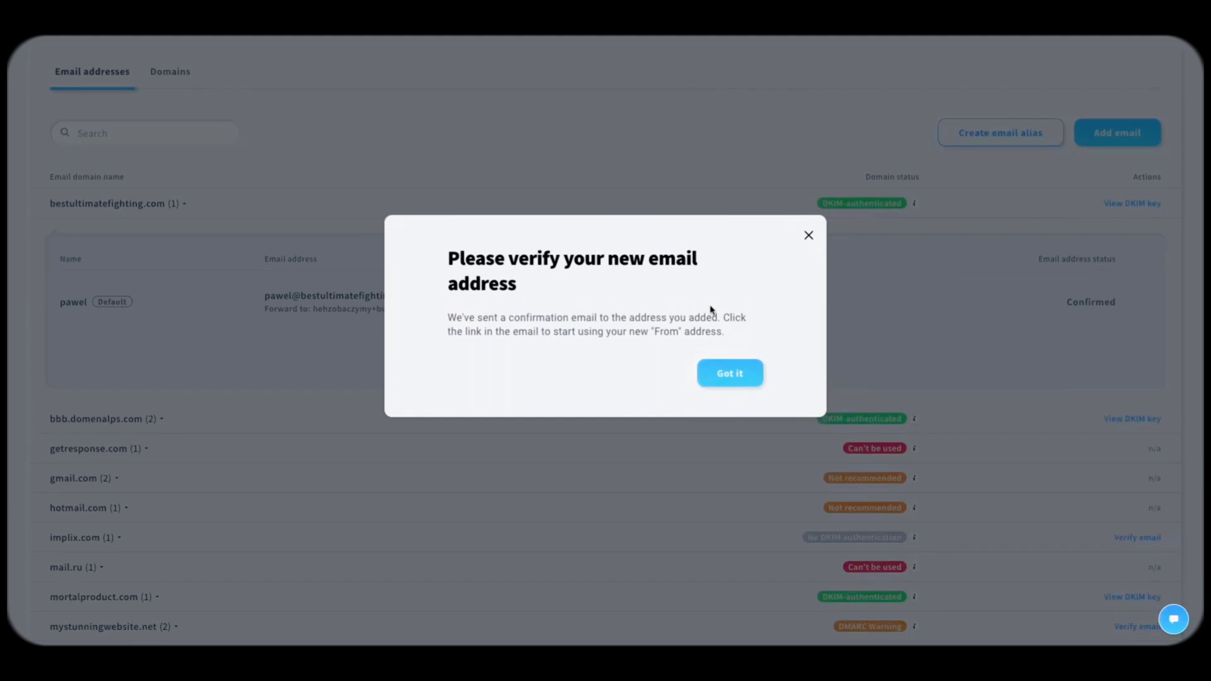
Step: Close the verification notice, expand bbb.domenalps.com, and begin a new email alias
left_click(808, 237)
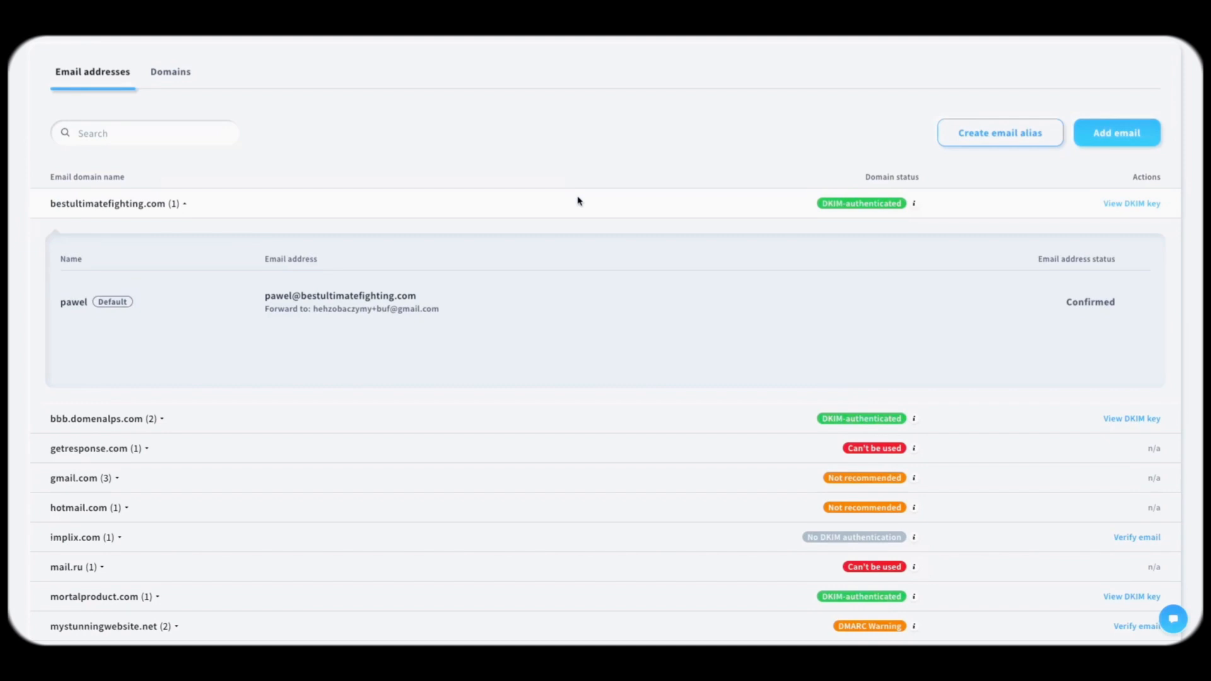
scroll(565, 221, "down", 3)
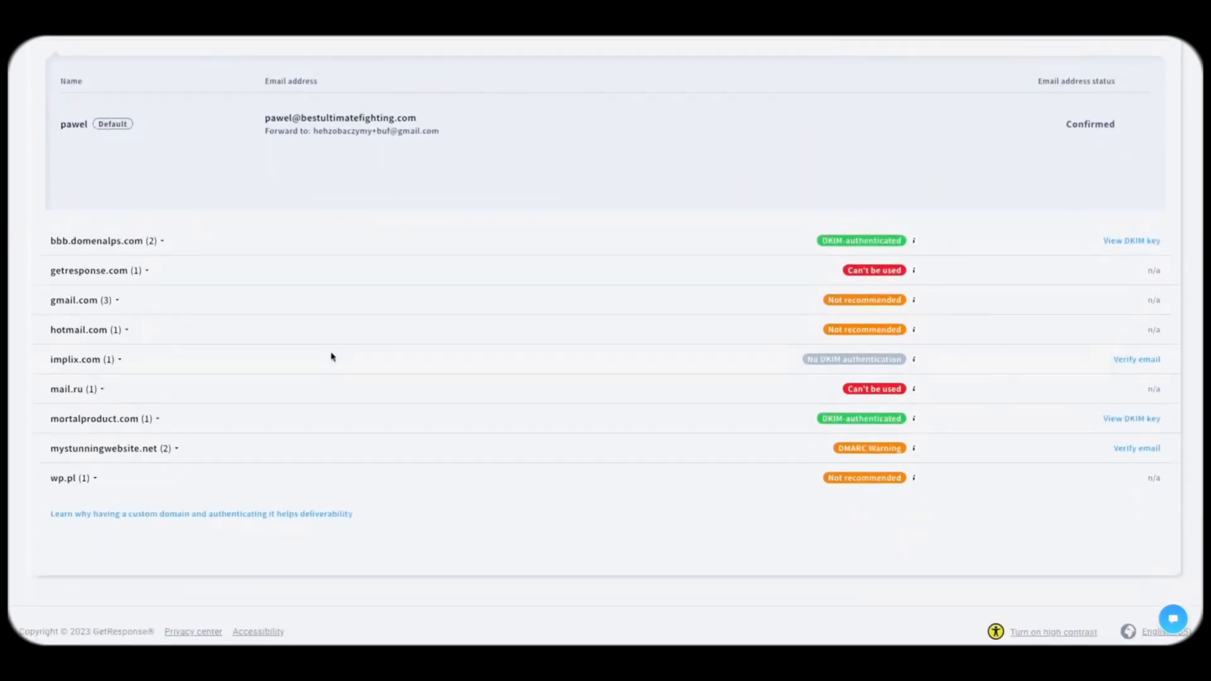
scroll(195, 385, "up", 1)
left_click(150, 276)
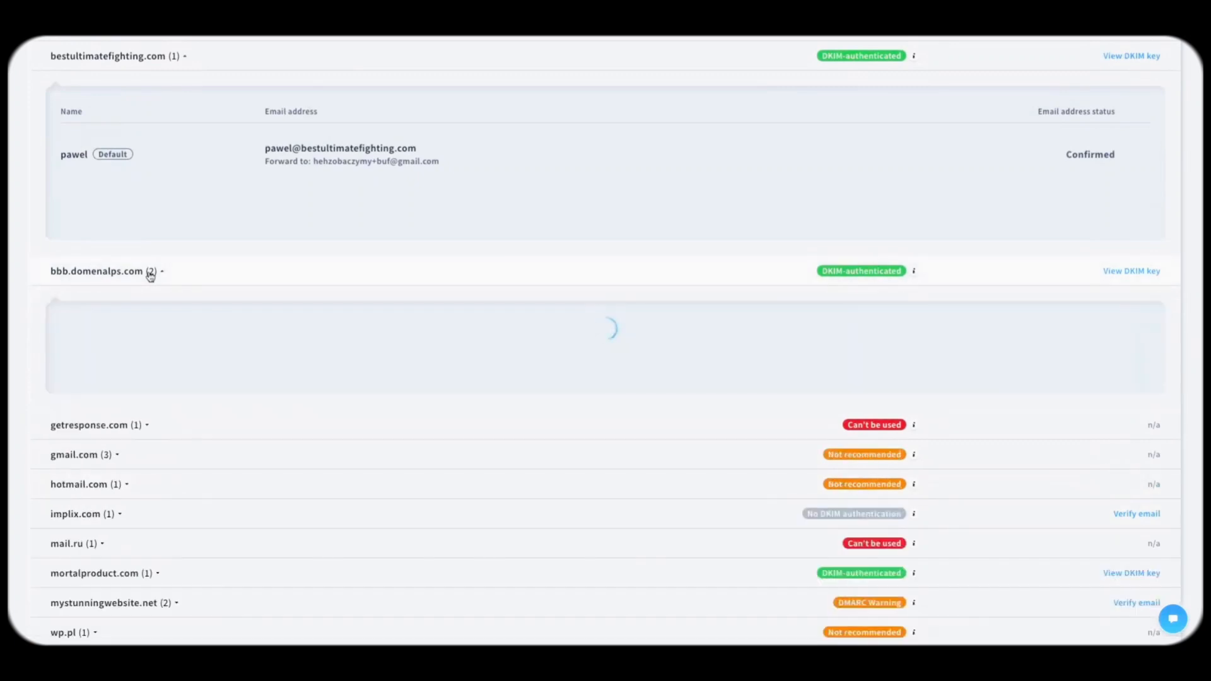
scroll(791, 353, "up", 1)
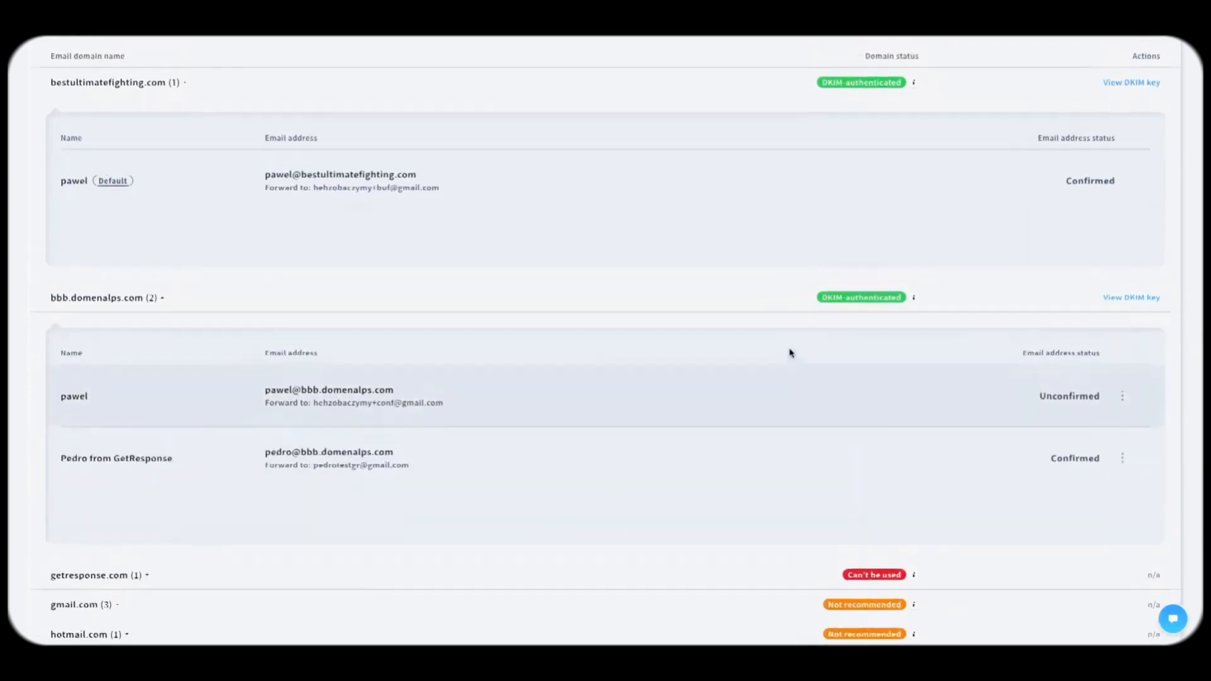
scroll(1074, 410, "down", 1)
scroll(1056, 323, "up", 2)
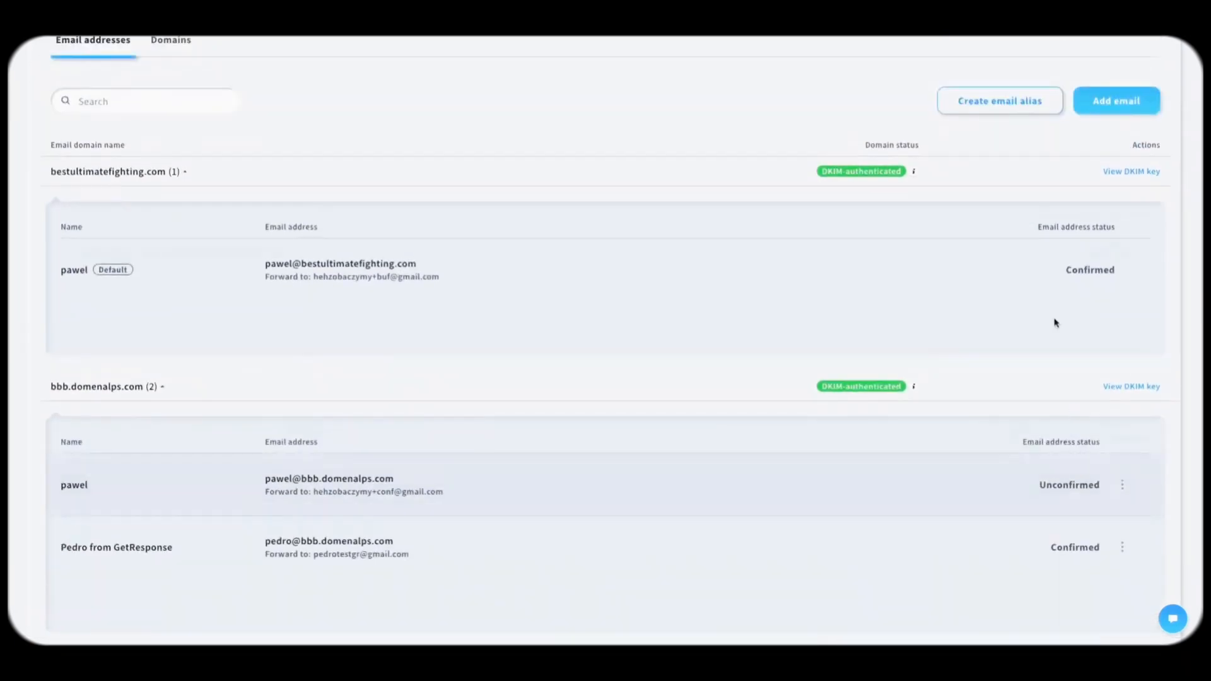
left_click(1005, 103)
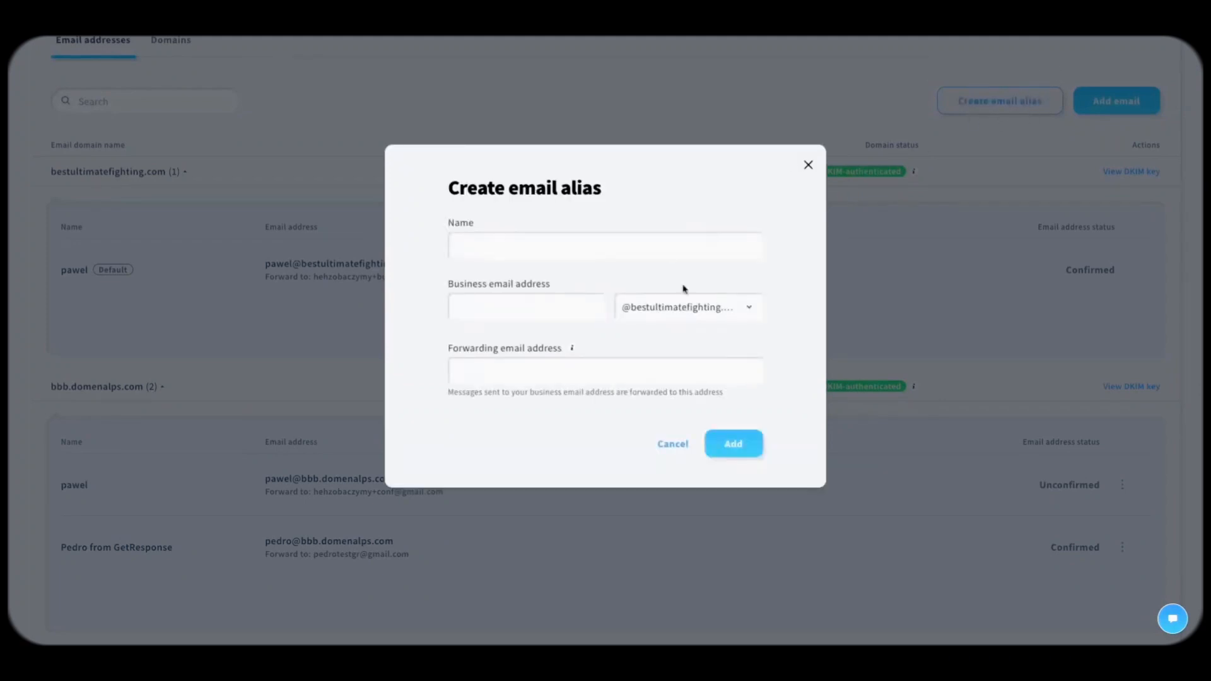
Step: Choose the bbb.domenalps.com domain, enter the sender's name and an all-lowercase .marketing business address
left_click(749, 312)
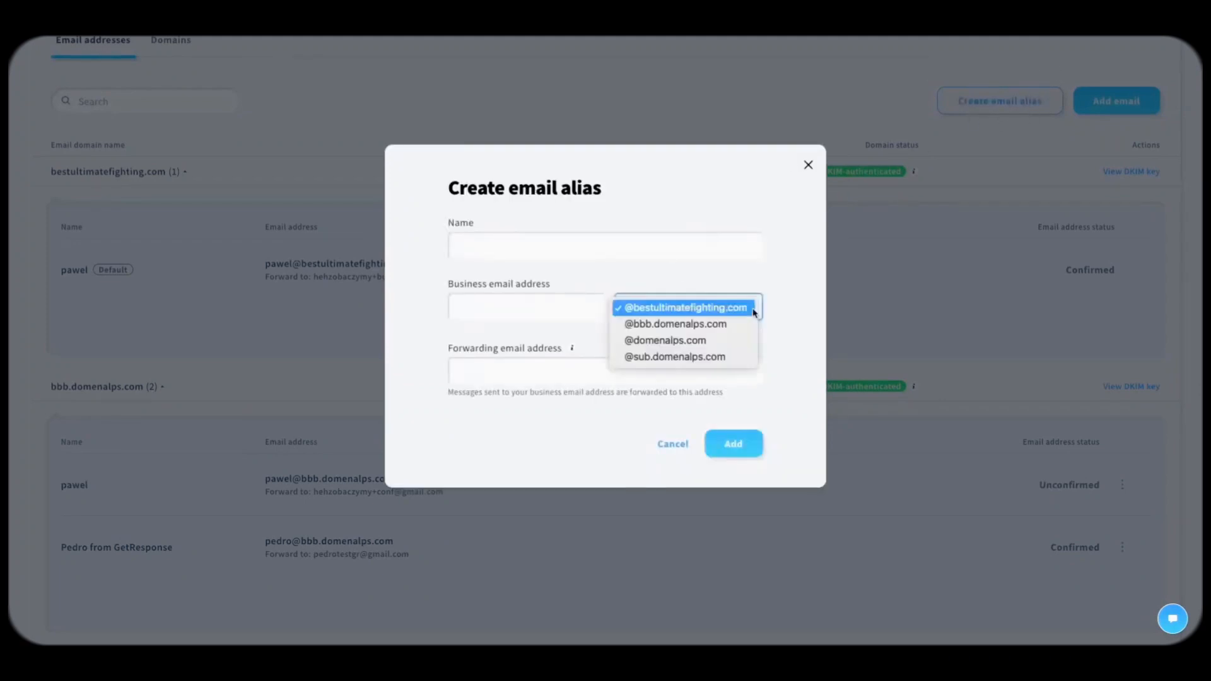
left_click(701, 324)
left_click(599, 256)
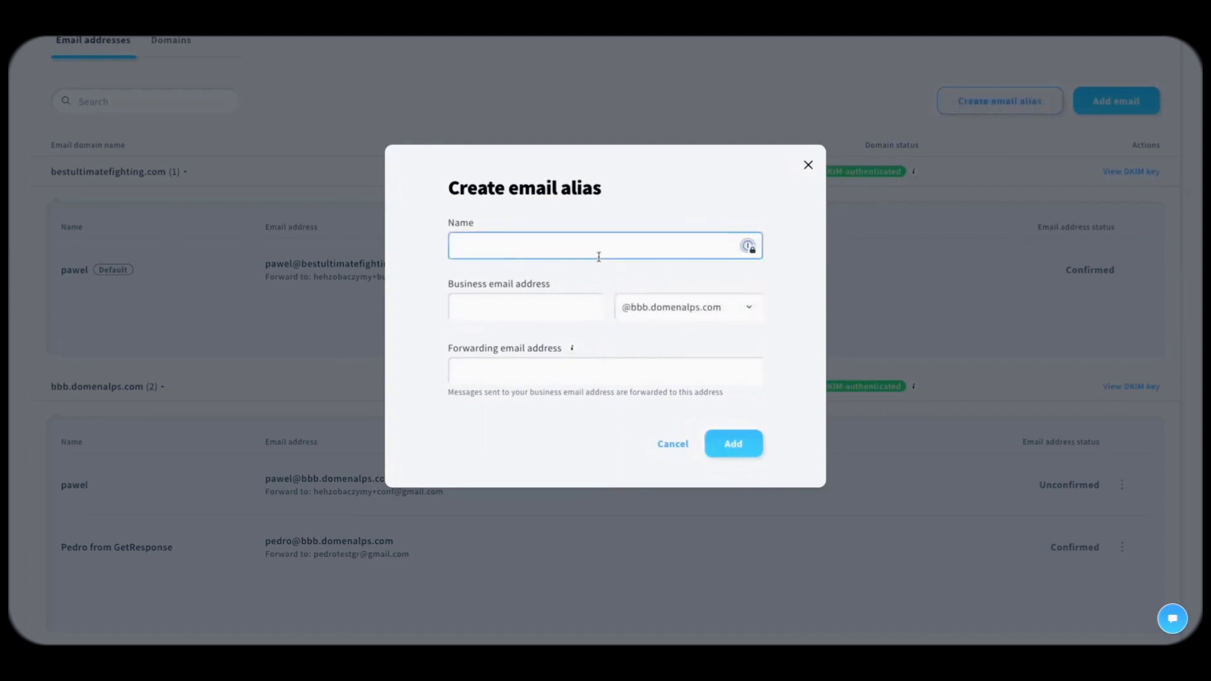
type("Pedro")
left_click(558, 313)
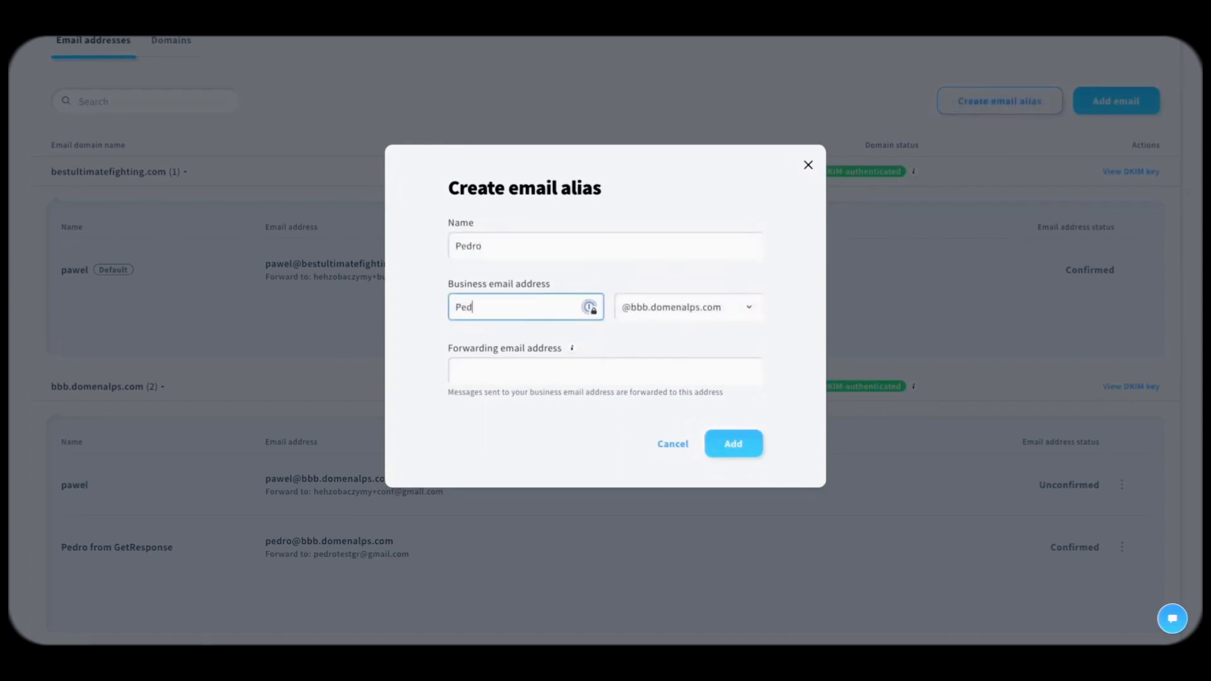
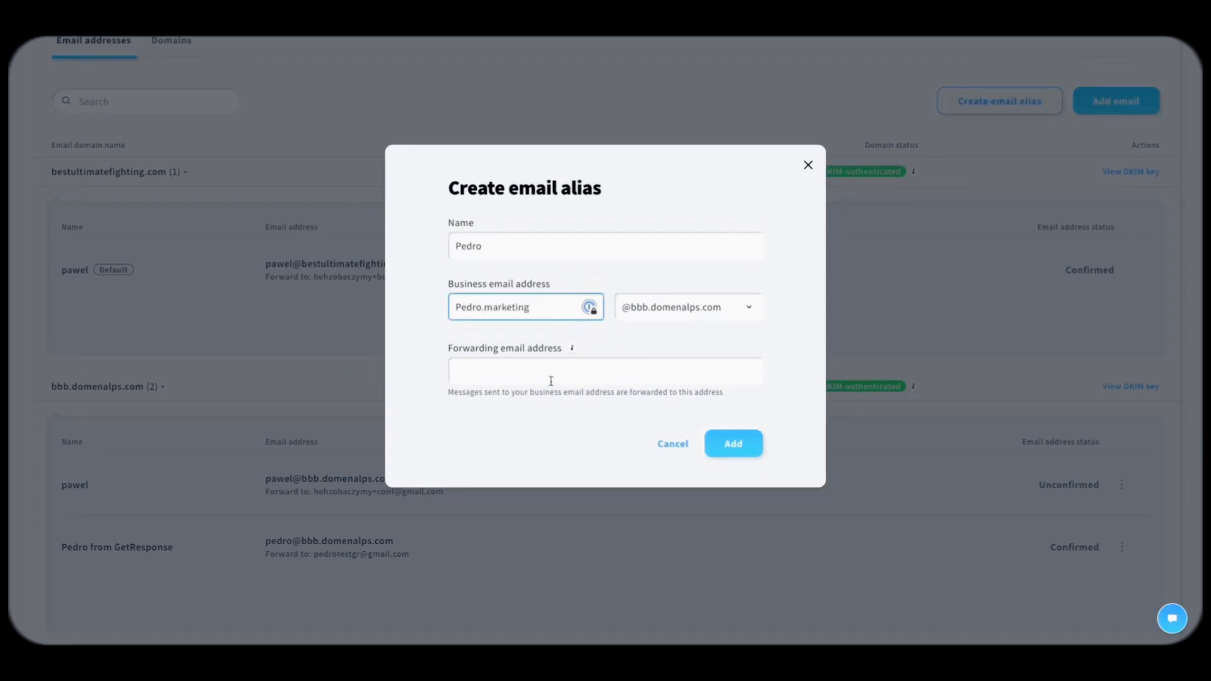
left_click(461, 307)
key("BackSpace")
type("p")
left_click(533, 394)
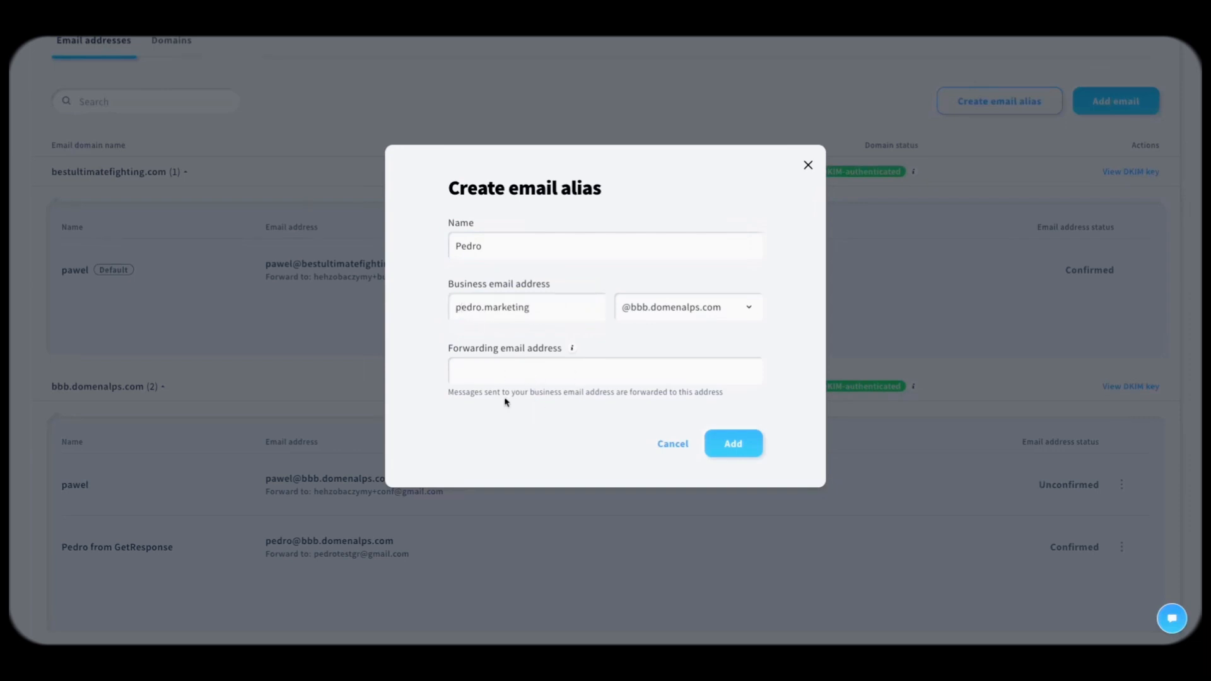
Step: Set the alias to forward to the sender's Gmail address and create it
left_click(535, 379)
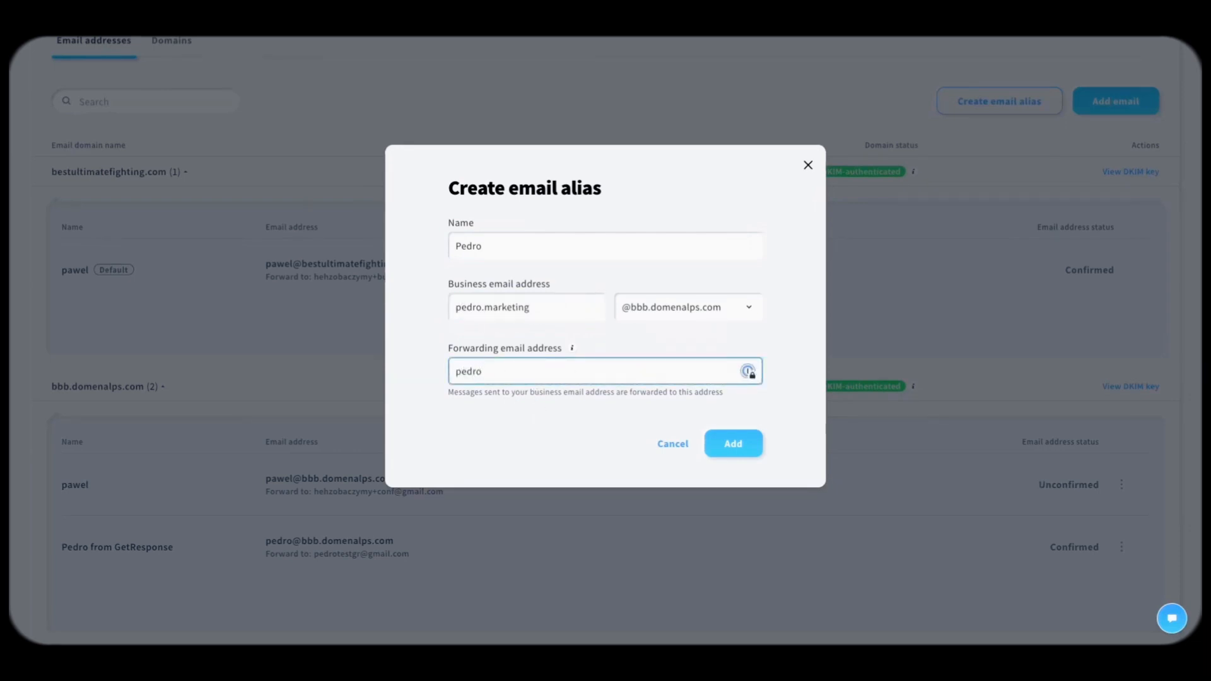
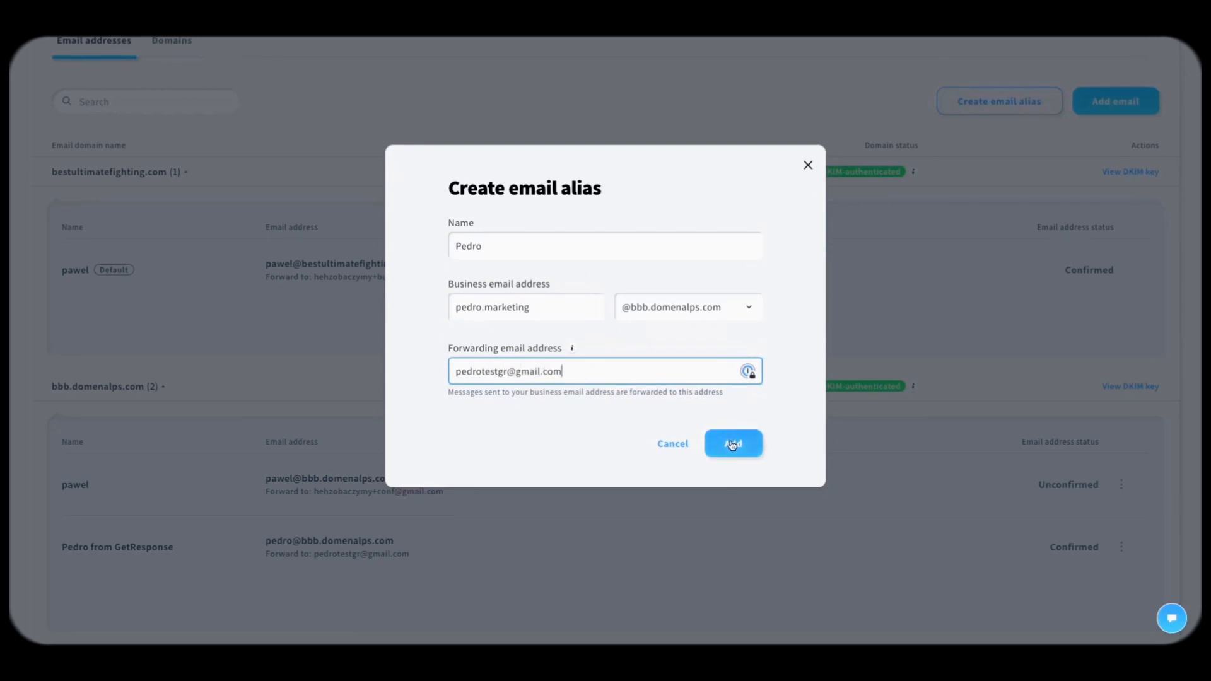
left_click_drag(562, 372, 455, 372)
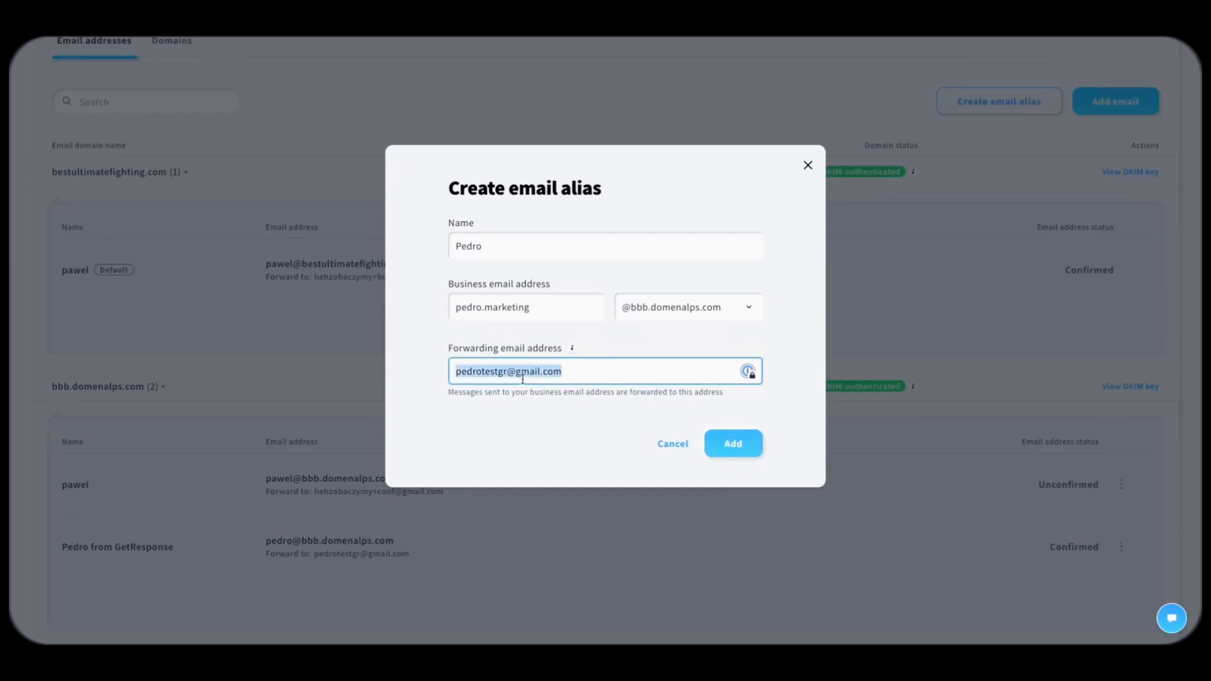
left_click(540, 433)
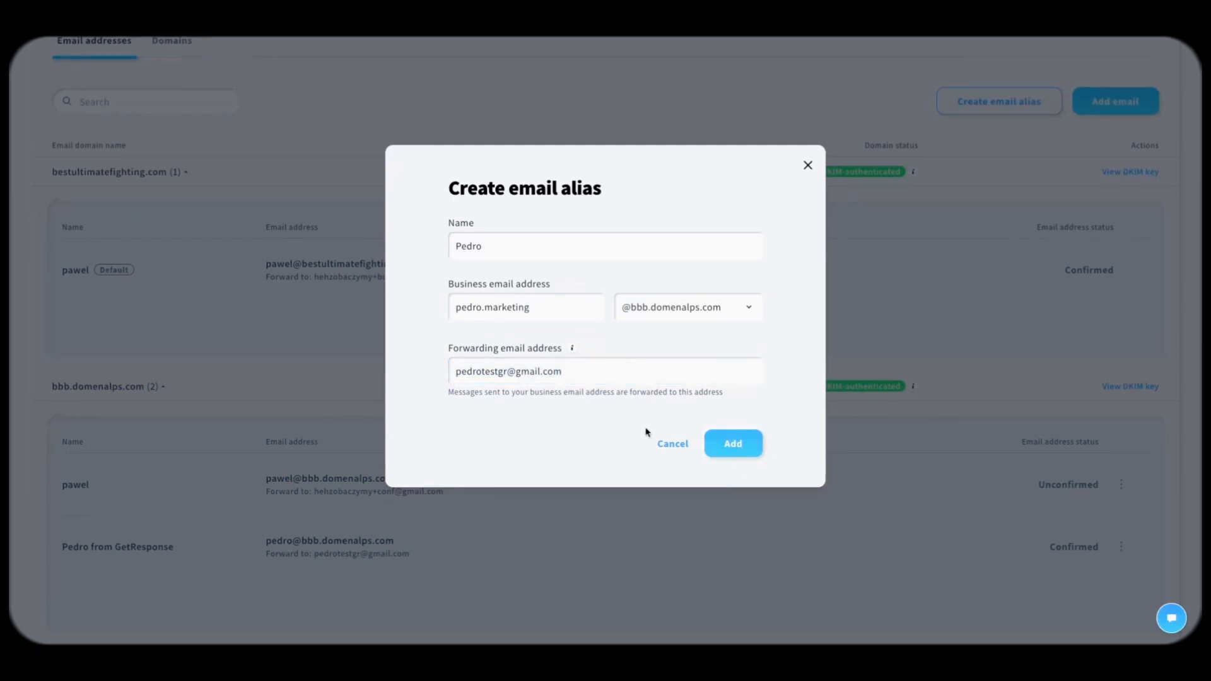
left_click(727, 440)
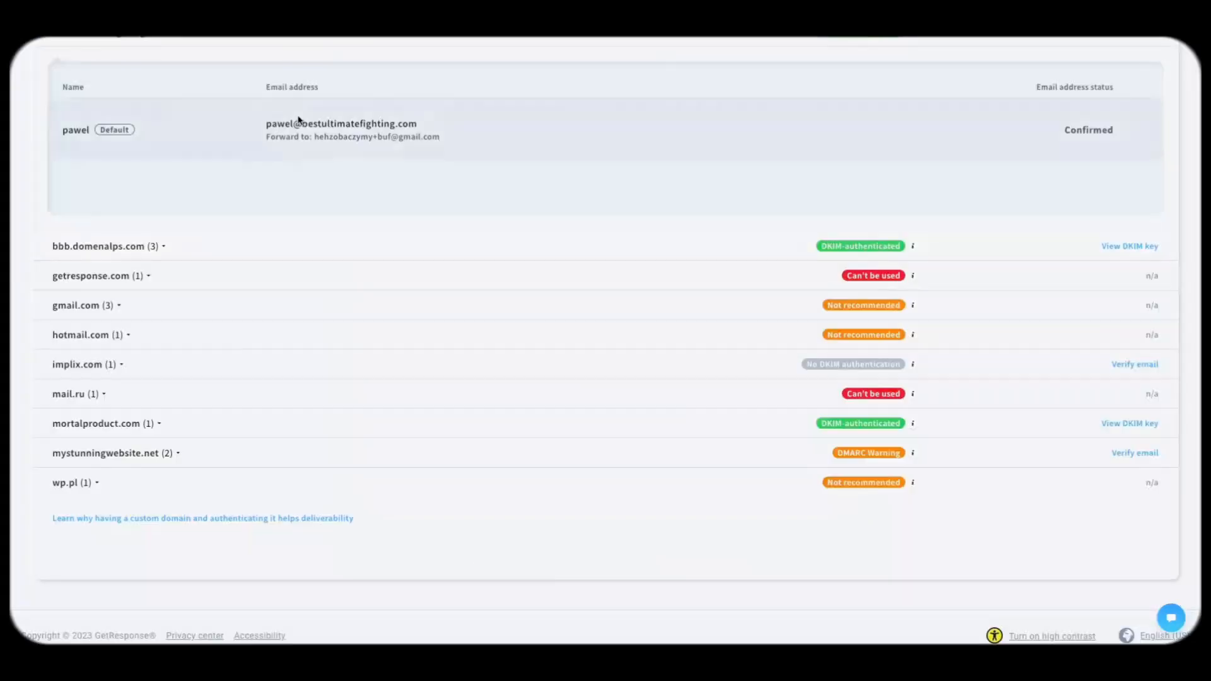
Step: Expand bbb.domenalps.com to confirm the new marketing alias is listed there
scroll(297, 121, "up", 5)
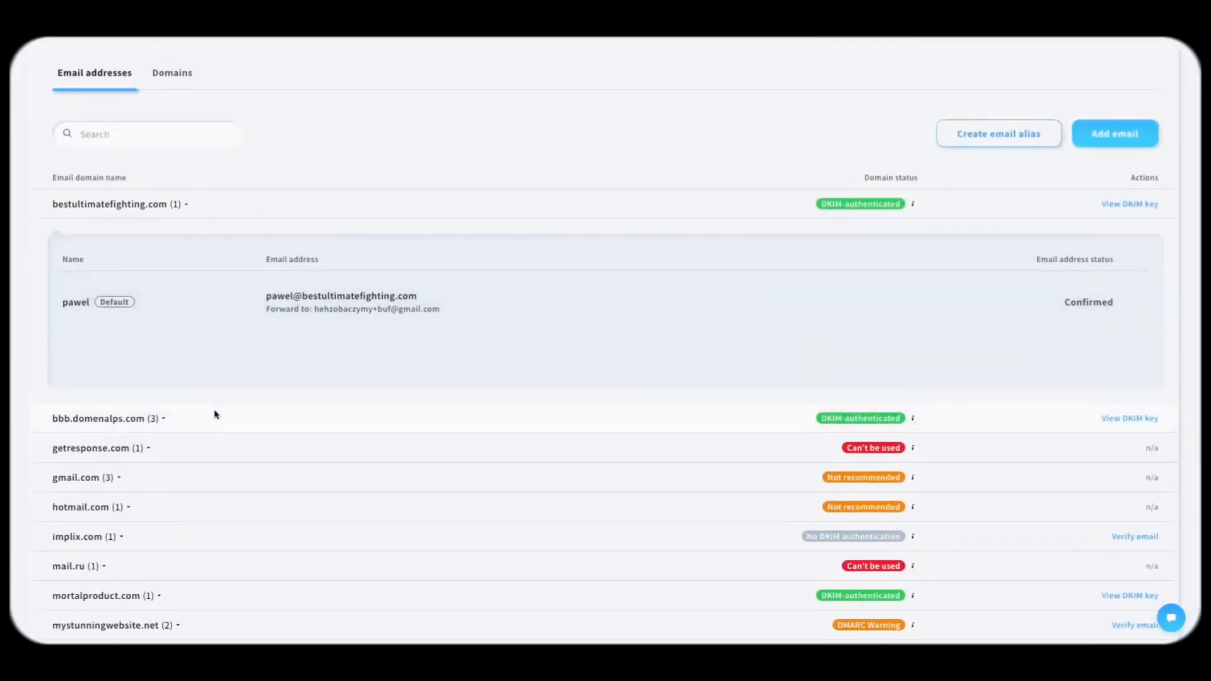
left_click(164, 419)
scroll(330, 329, "down", 3)
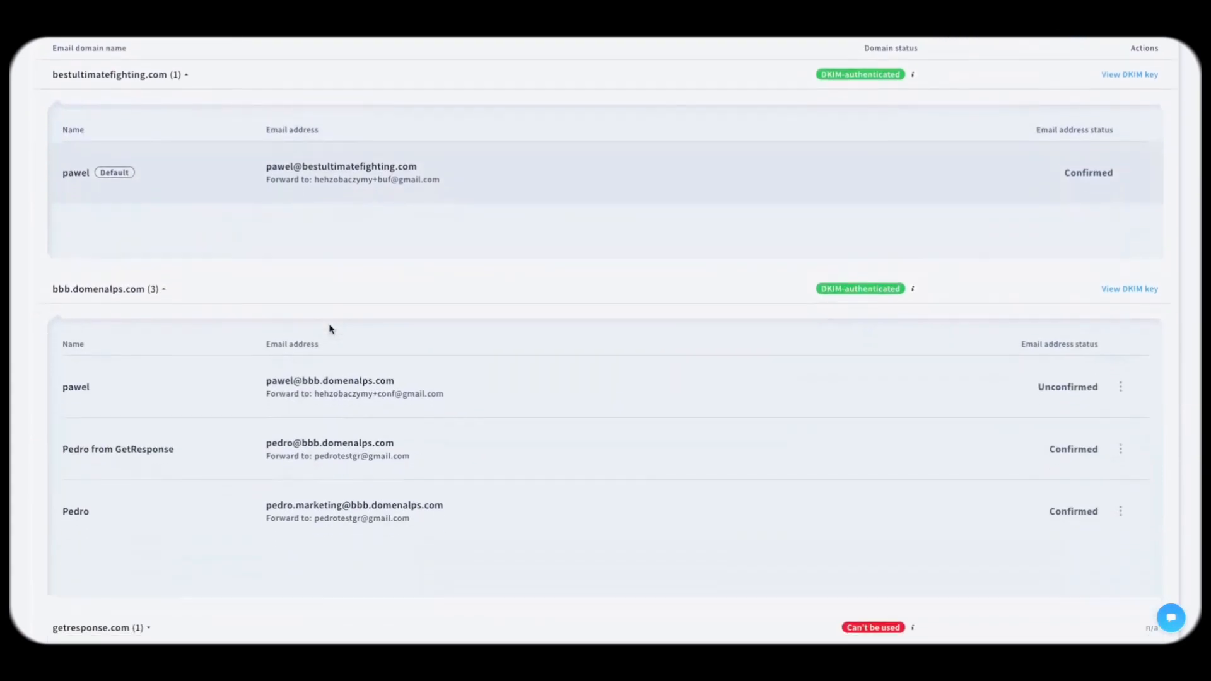
left_click_drag(275, 504, 341, 505)
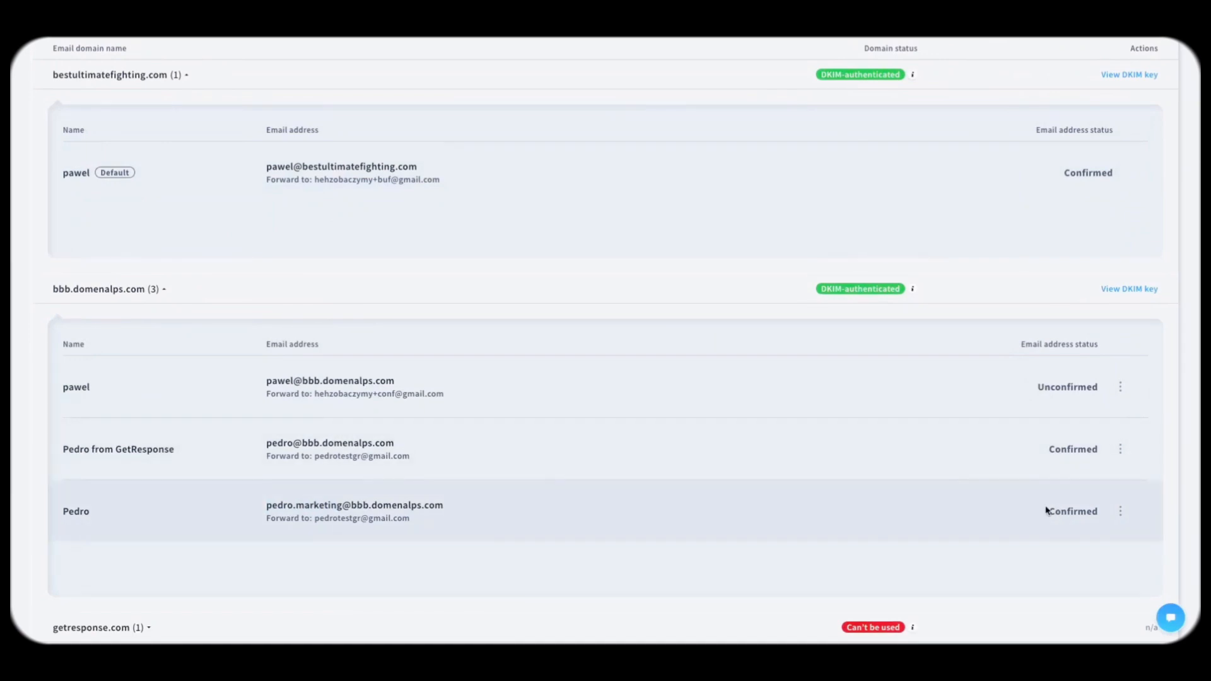
mouse_move(913, 293)
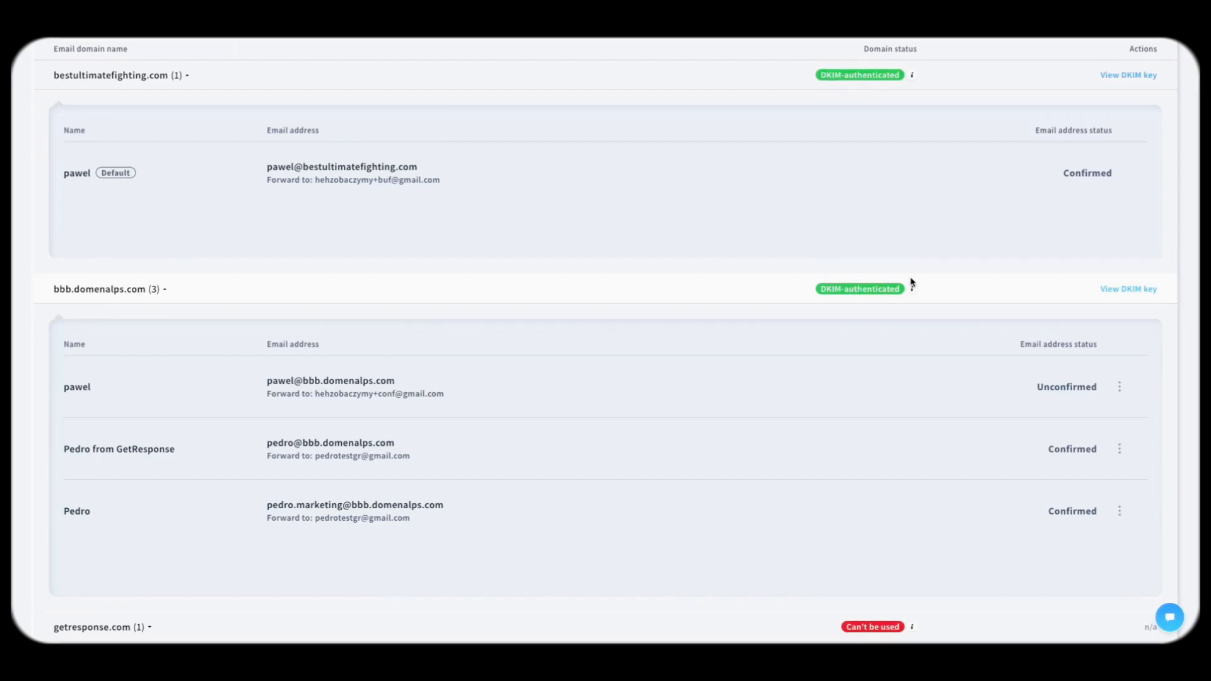
scroll(892, 282, "up", 2)
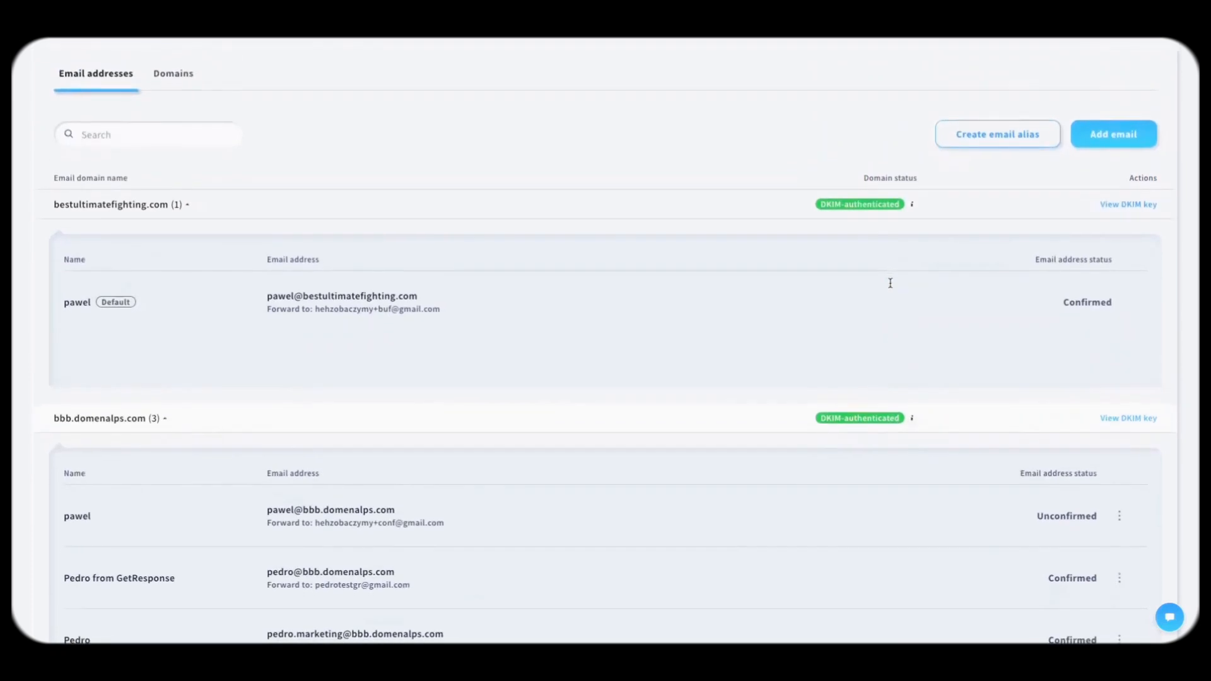
Step: On the Domains tab, start adding a domain and enter mytest123.com
left_click(190, 73)
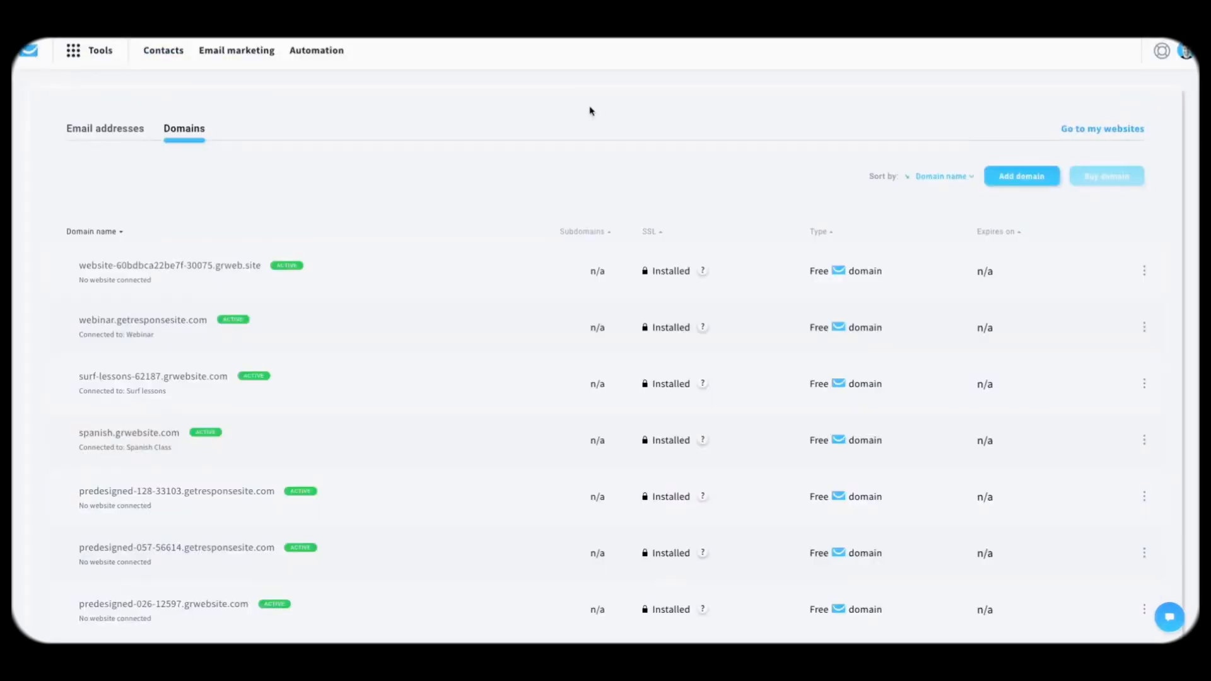
scroll(559, 183, "down", 4)
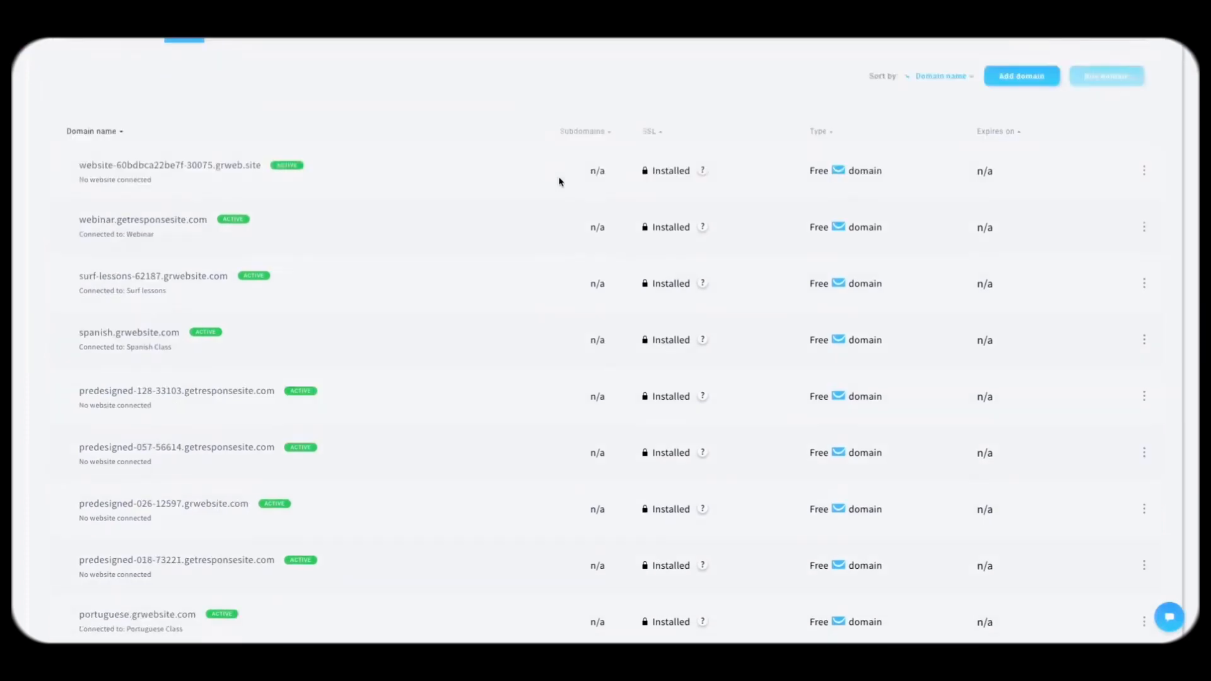
scroll(559, 181, "up", 2)
scroll(559, 182, "up", 2)
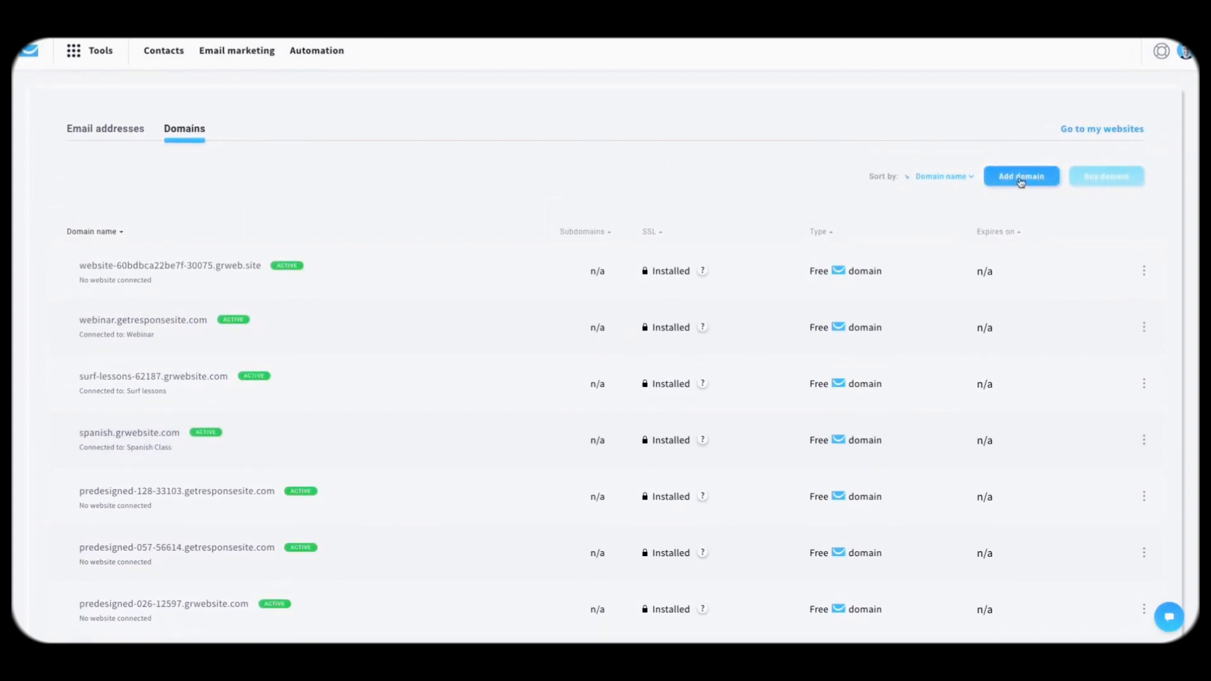
mouse_move(1101, 180)
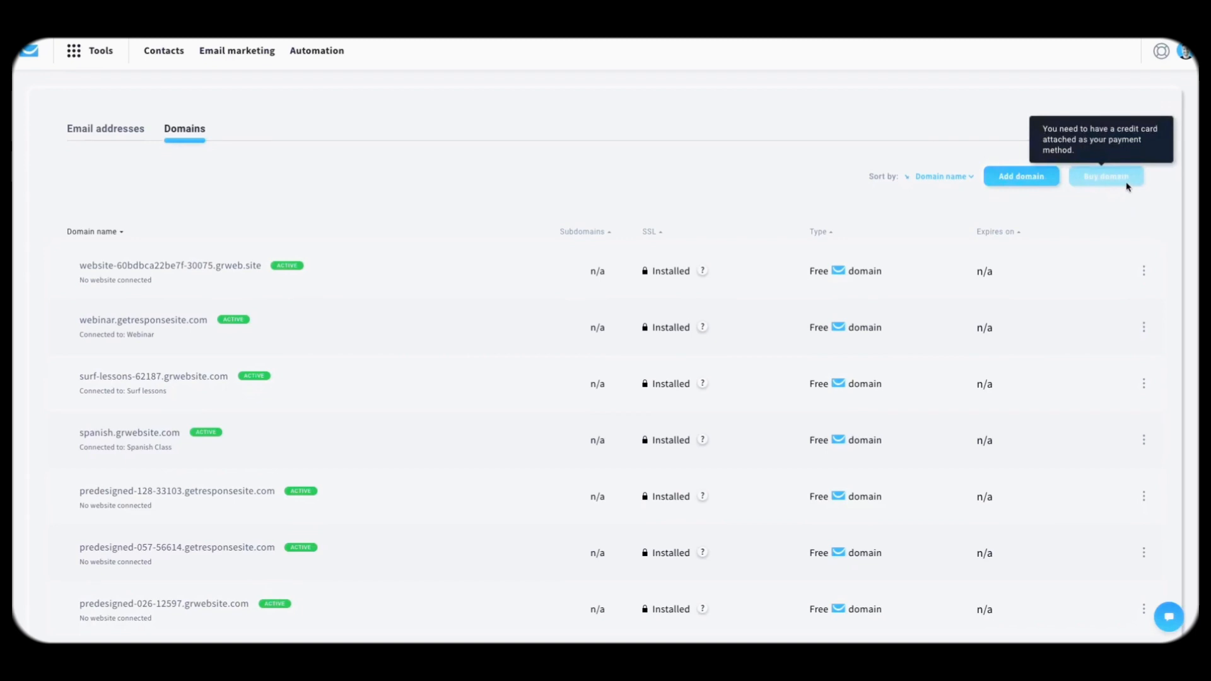
left_click(1027, 182)
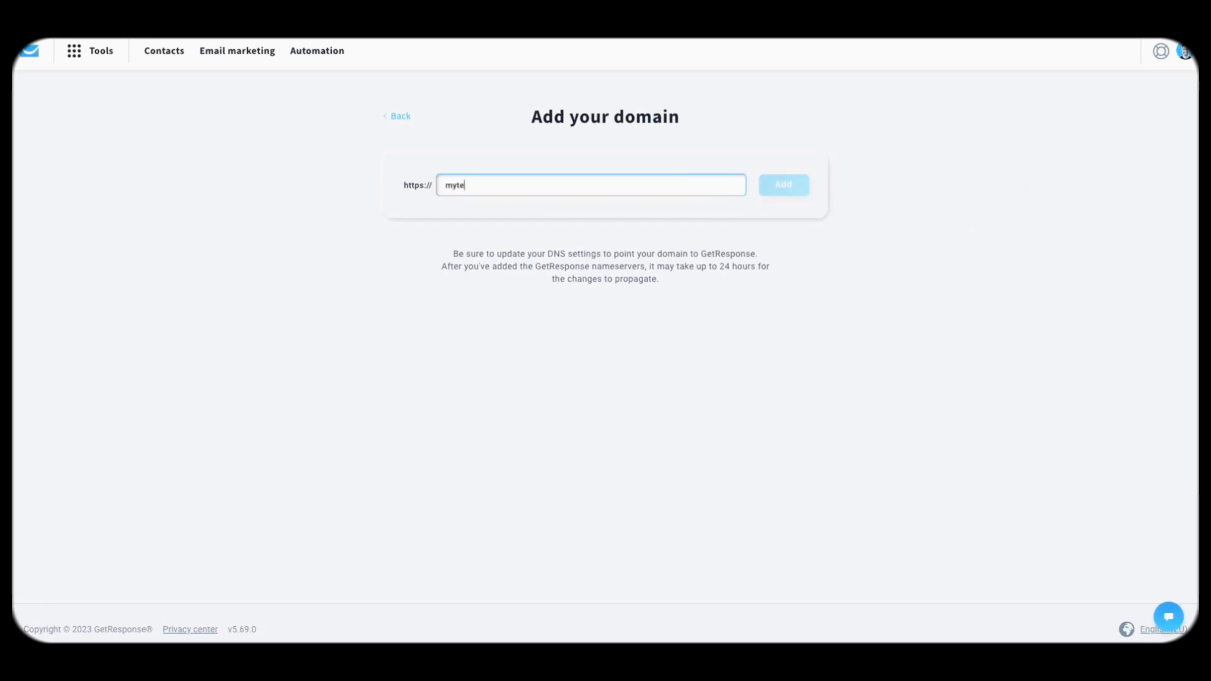
type("st123")
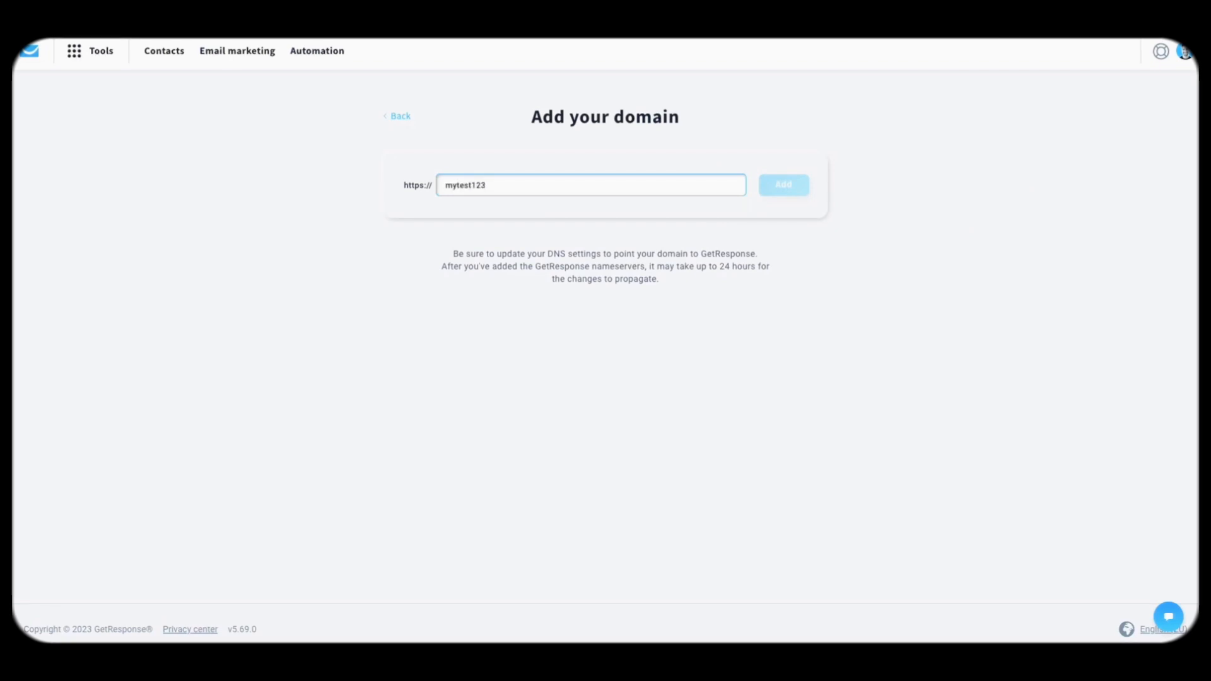
type("om")
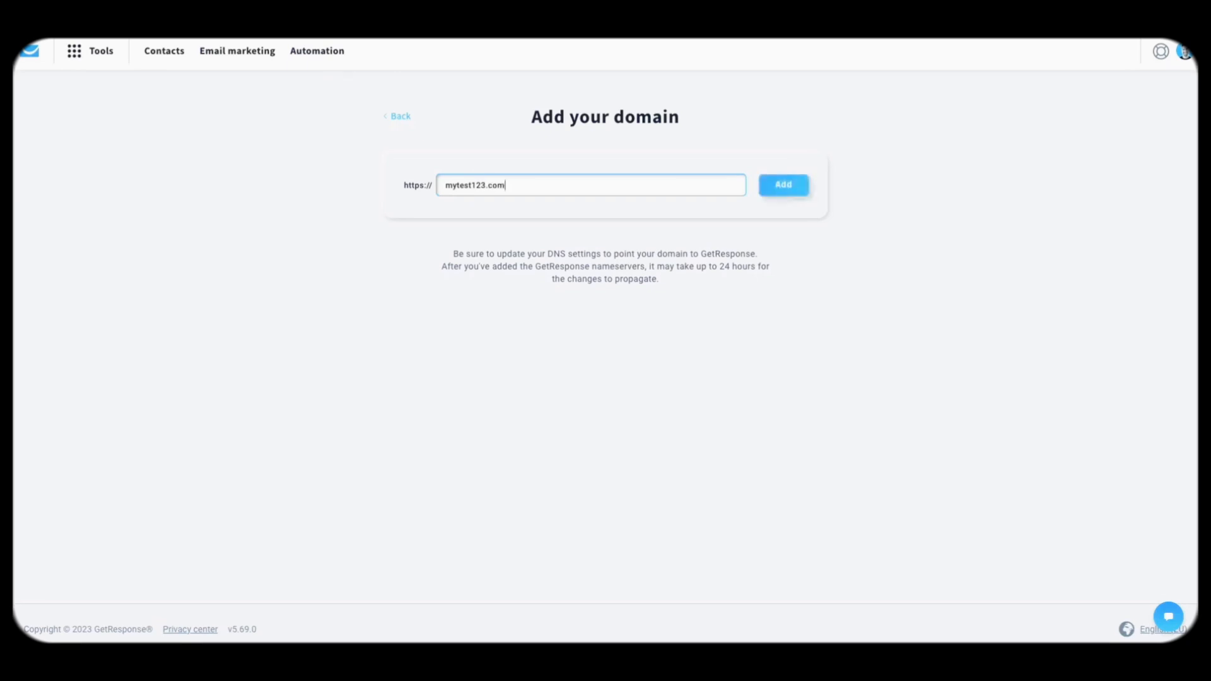
left_click(784, 188)
Step: Add mytest123.com, dismiss its DNS nameserver instructions, and return to the dashboard
left_click(784, 187)
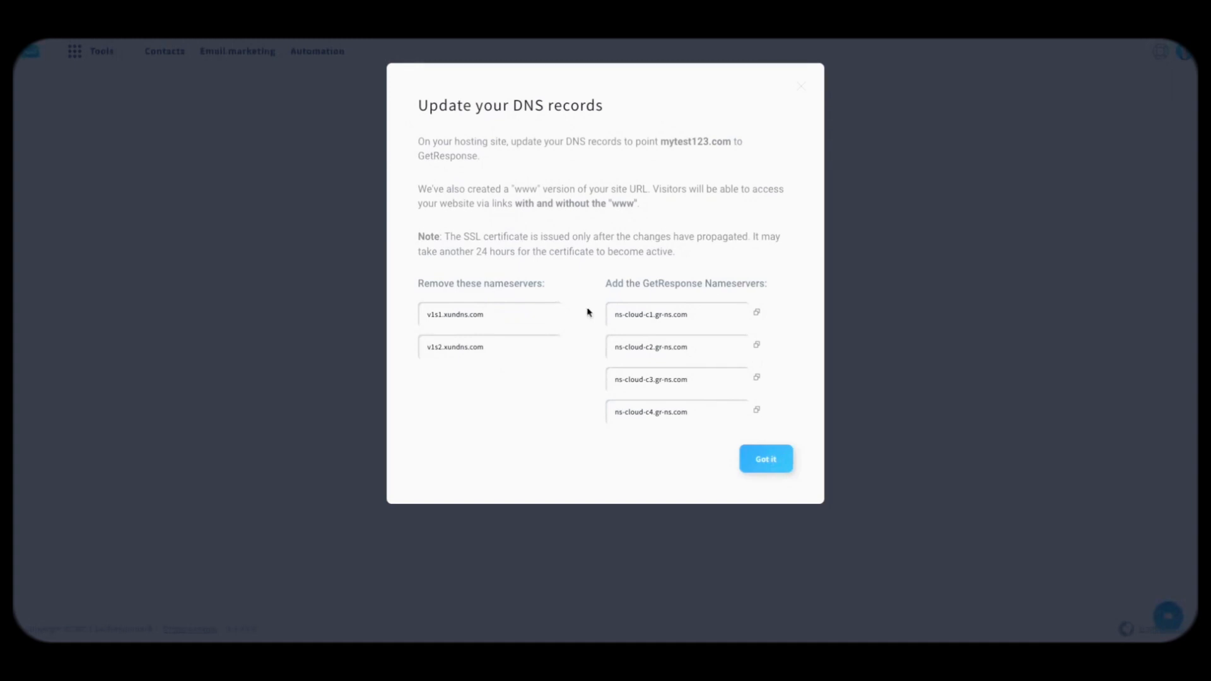
double_click(711, 346)
left_click(716, 409)
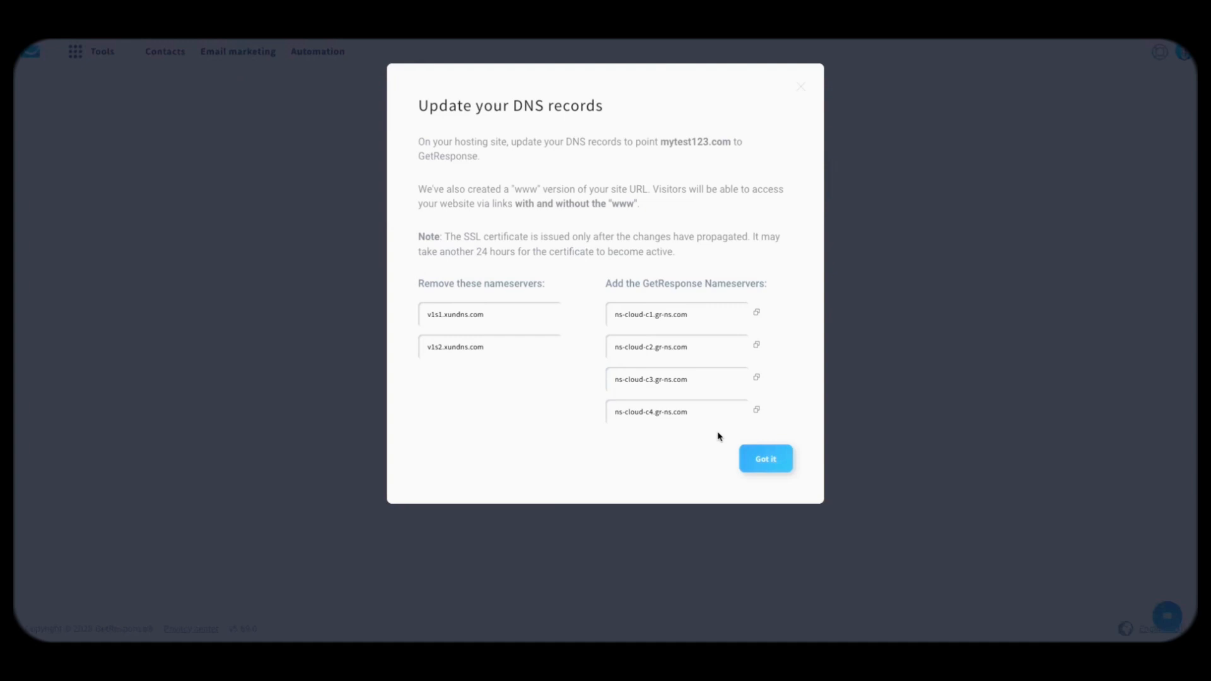
left_click(763, 473)
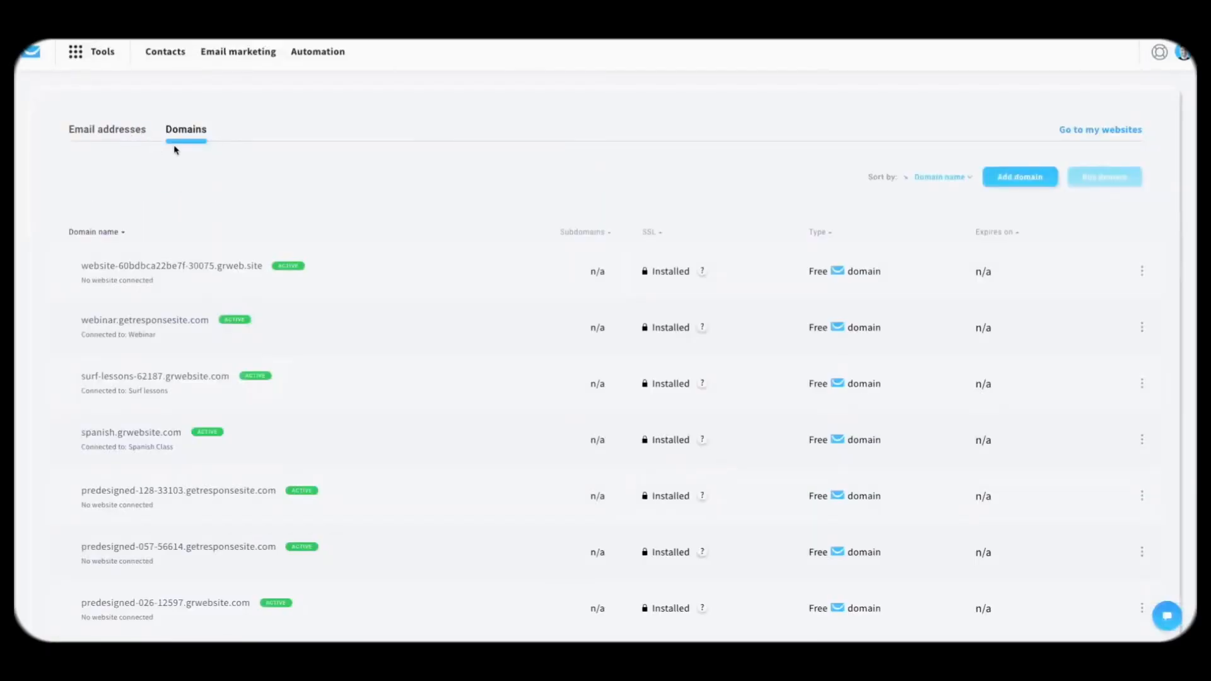
left_click(133, 140)
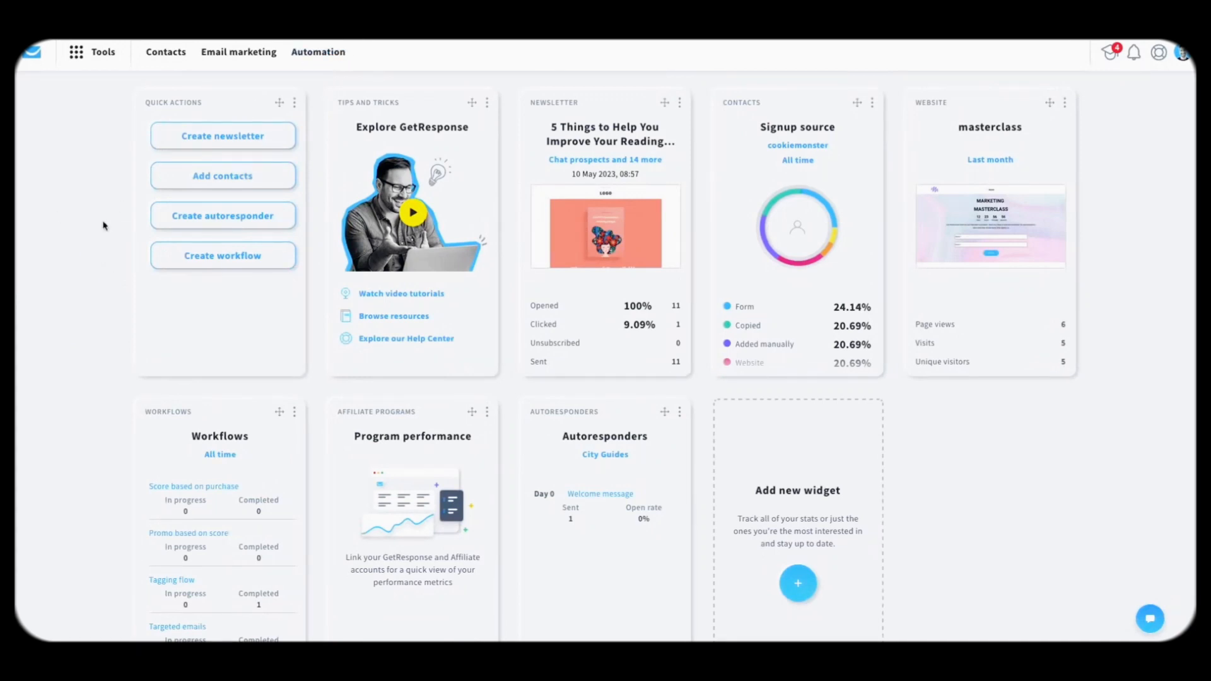
Step: Filter Reports > Autoresponders to the City Guides list, showing 1 message delivered
left_click(78, 57)
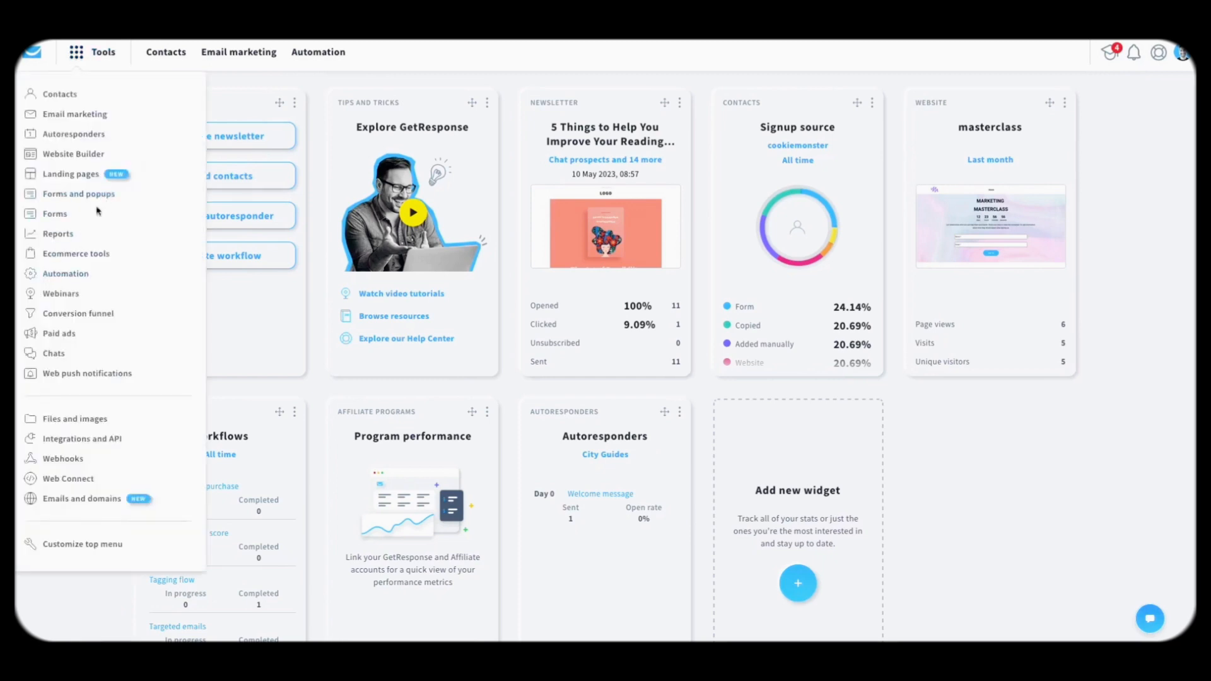
left_click(69, 236)
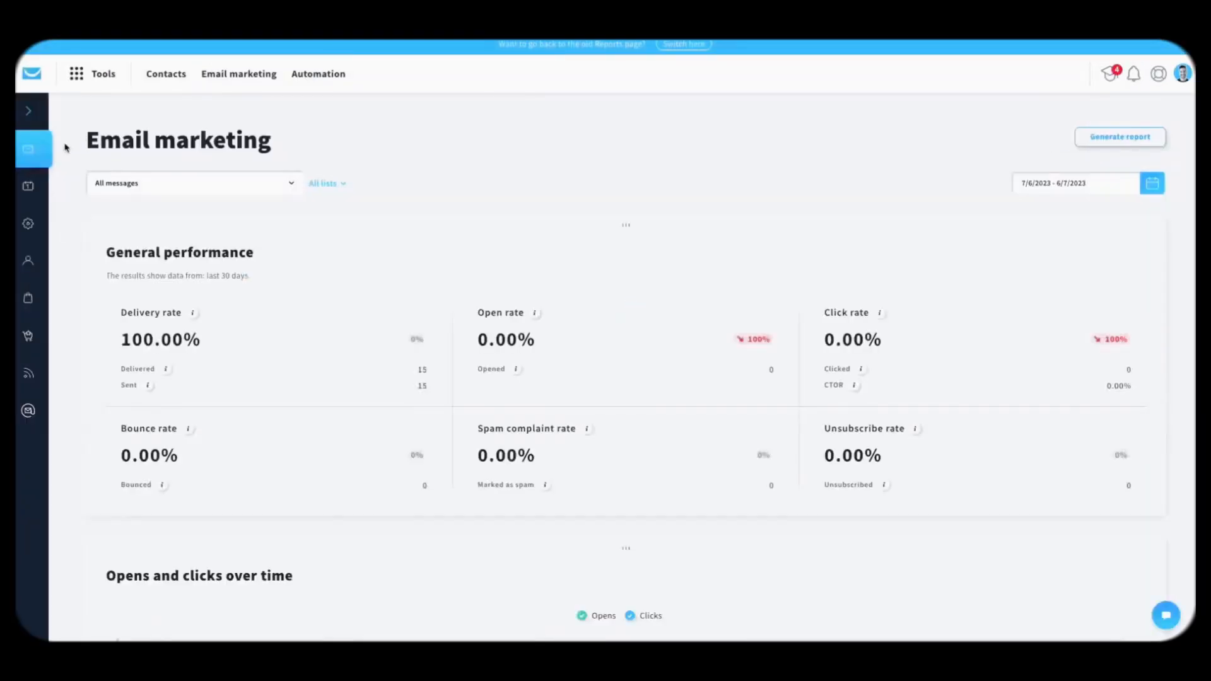
left_click(30, 189)
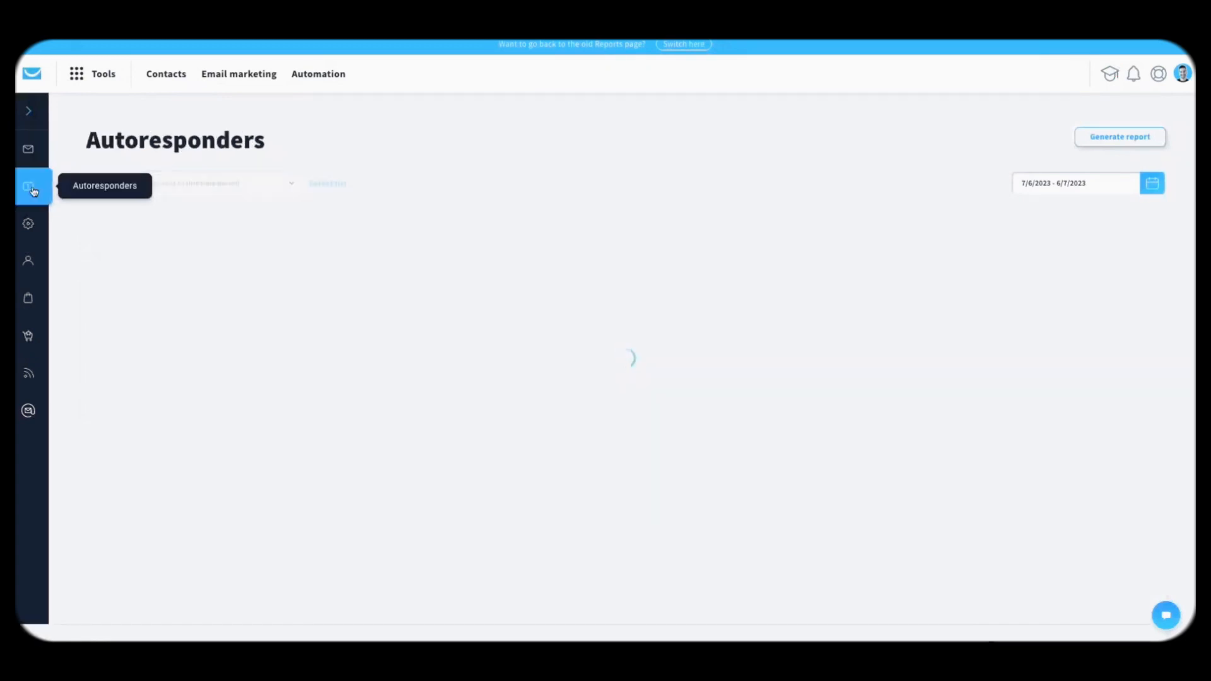
scroll(444, 157, "down", 5)
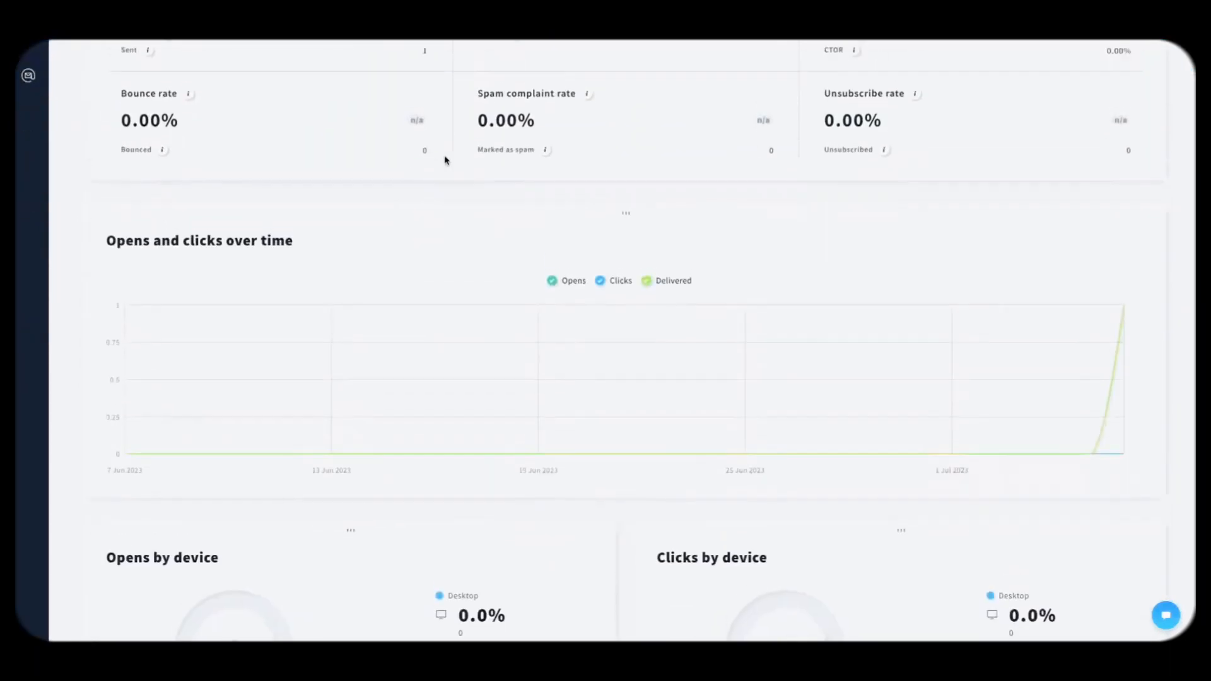
scroll(445, 158, "up", 6)
left_click(319, 184)
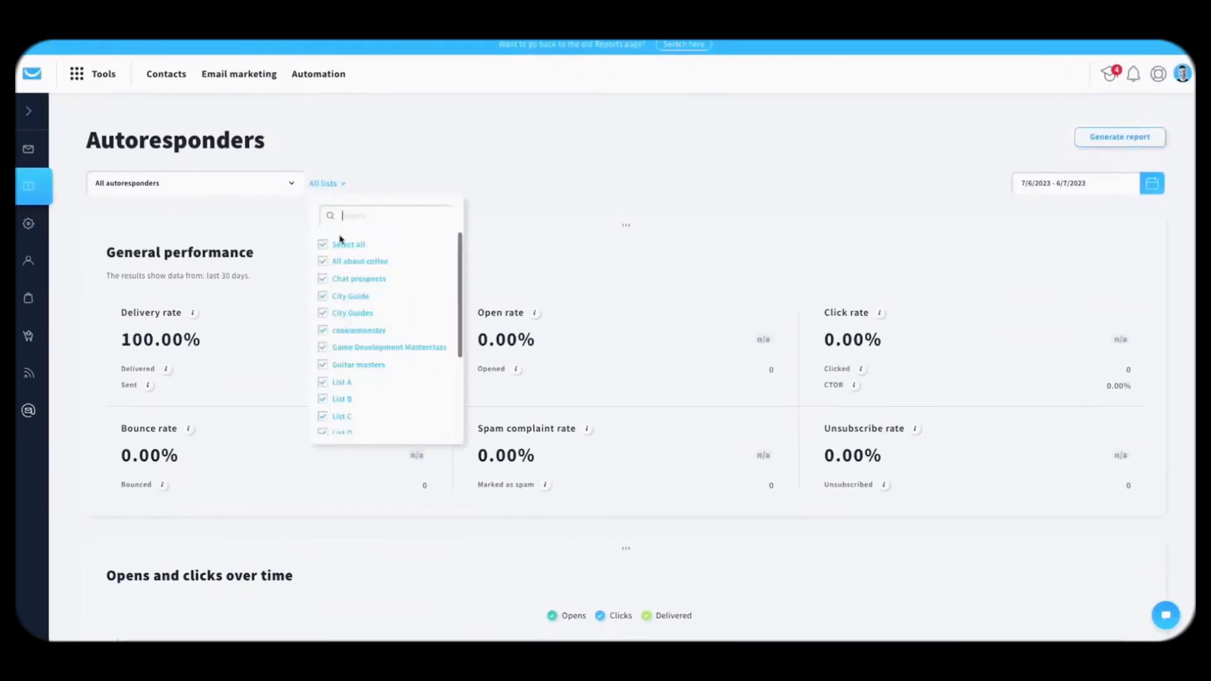
left_click(350, 314)
left_click(523, 124)
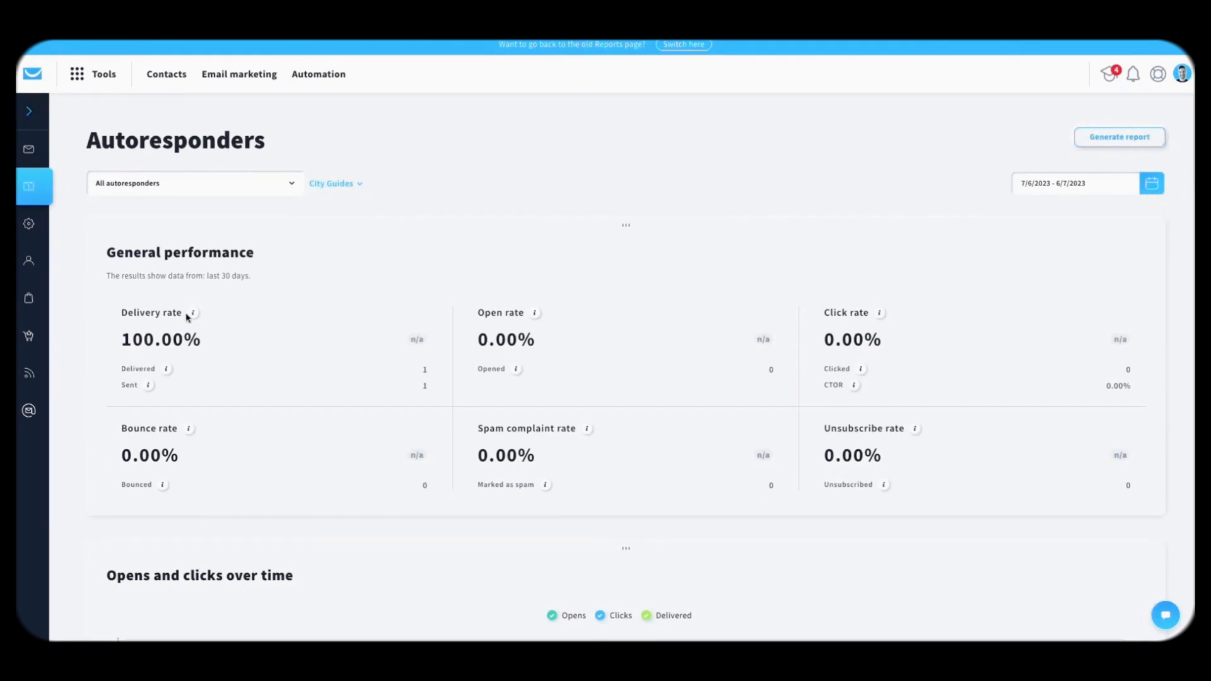
scroll(188, 316, "down", 10)
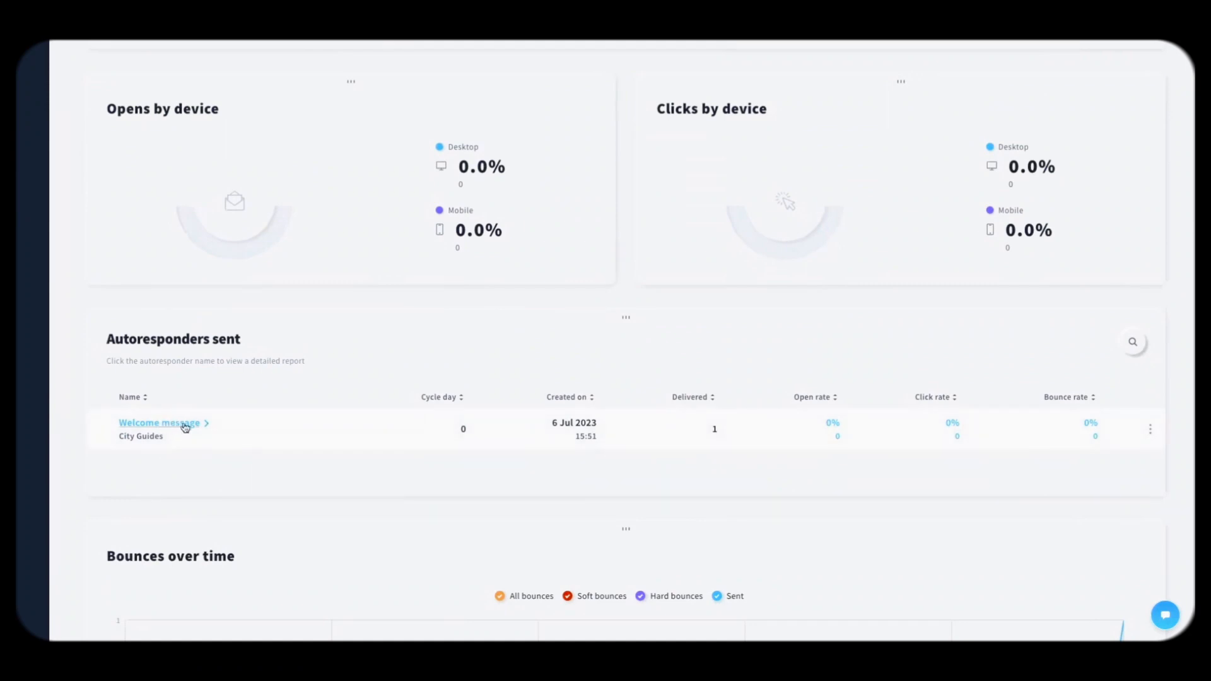
Step: Open the Welcome message autoresponder report and look through its summary and Recipients tab
left_click(185, 423)
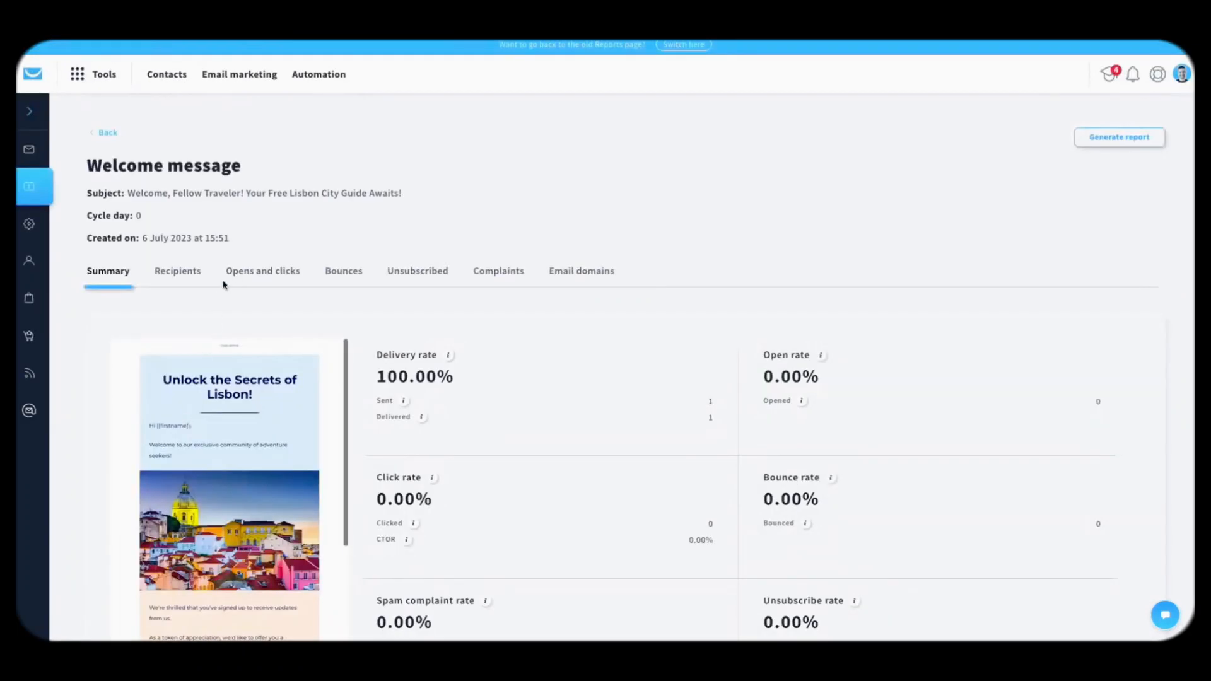
scroll(252, 291, "down", 4)
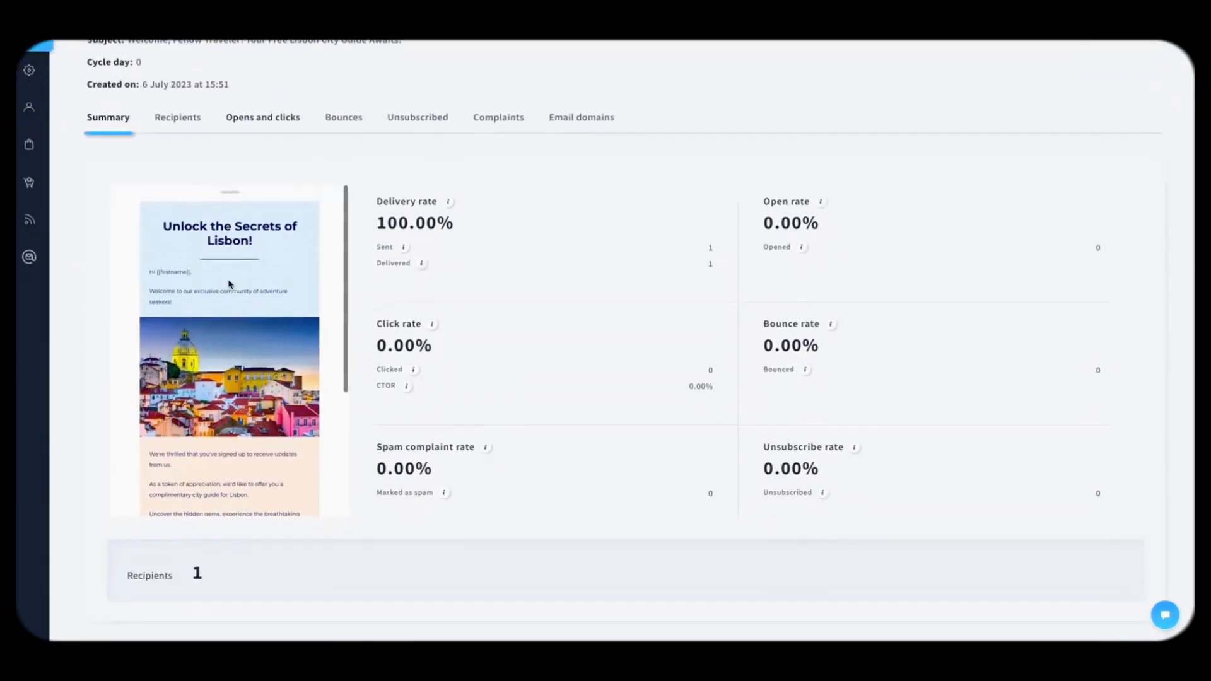
scroll(527, 393, "up", 4)
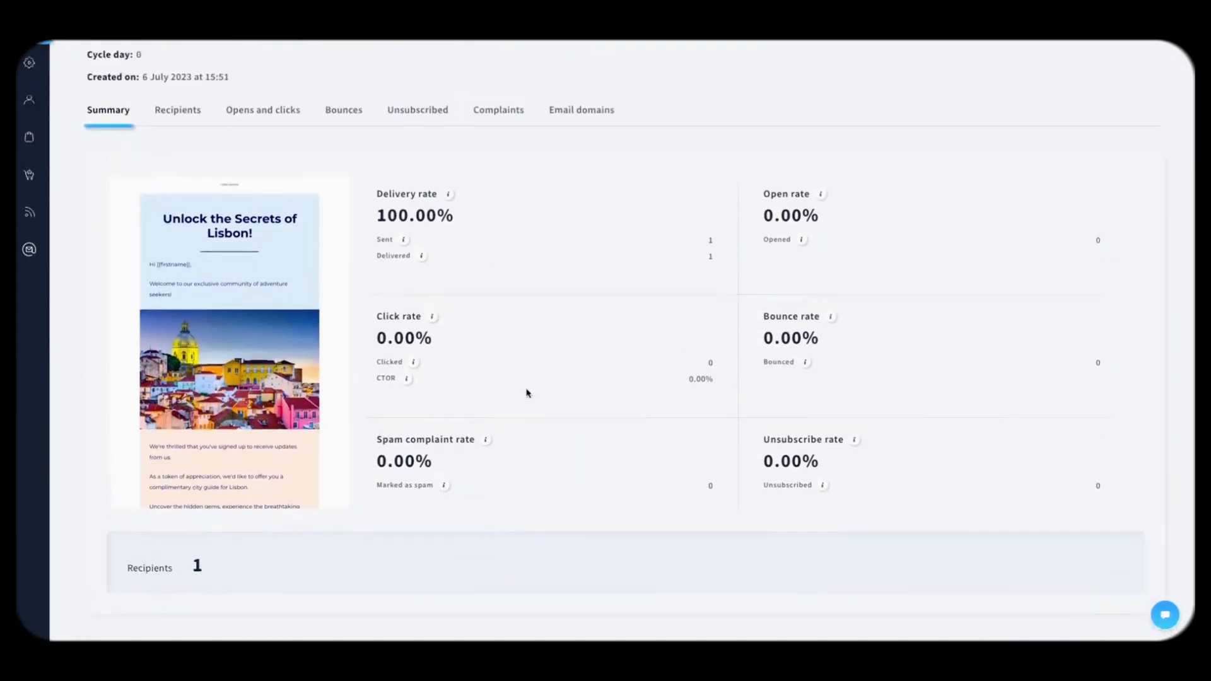
left_click(174, 213)
scroll(372, 221, "down", 2)
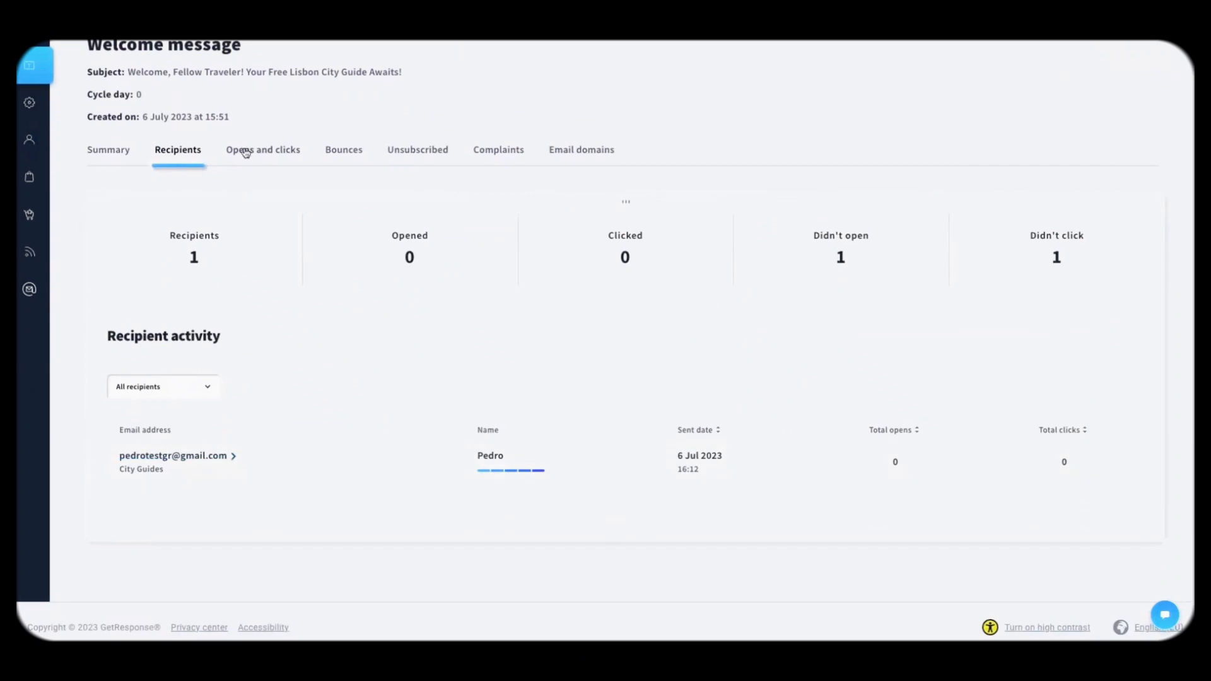
Step: On Opens and clicks, start a new message to non-openers, then cancel it
left_click(240, 149)
scroll(376, 330, "down", 2)
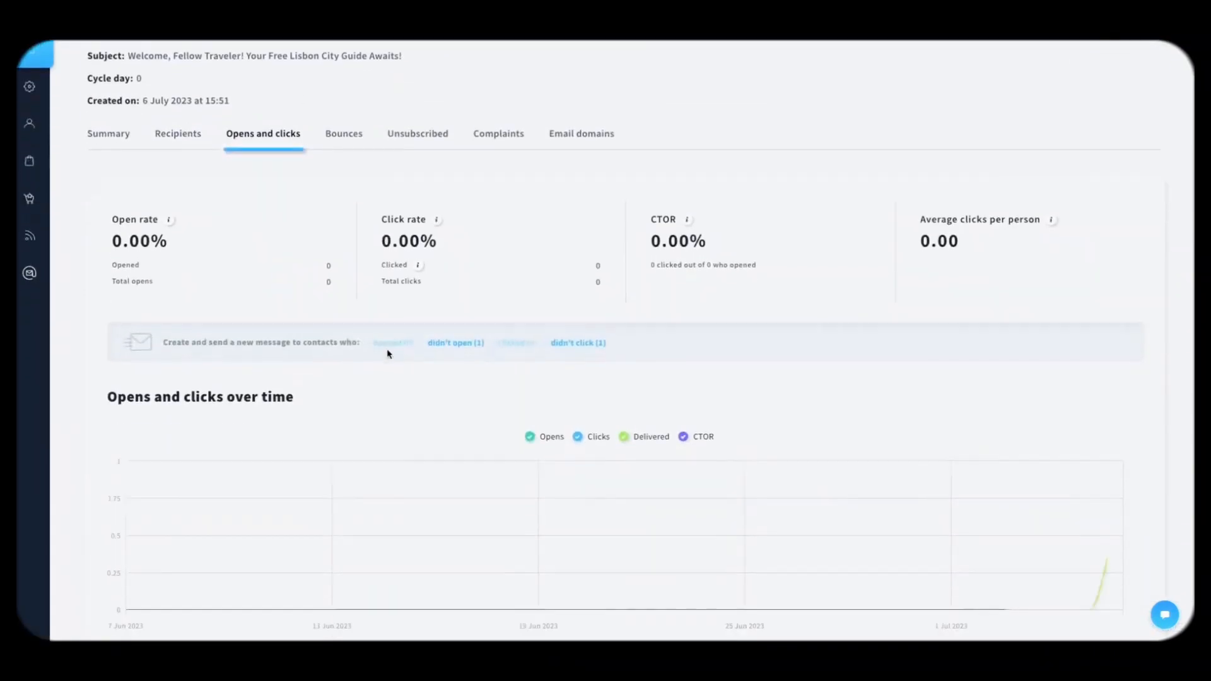
left_click(456, 346)
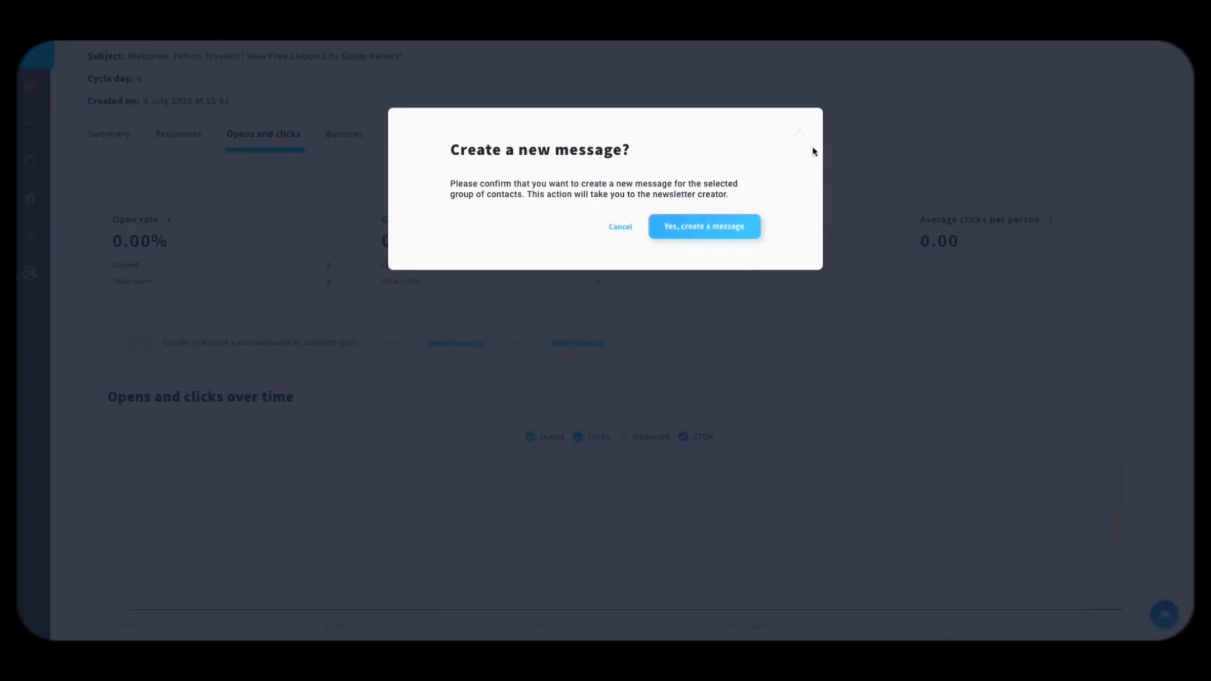
left_click(618, 228)
scroll(347, 171, "up", 1)
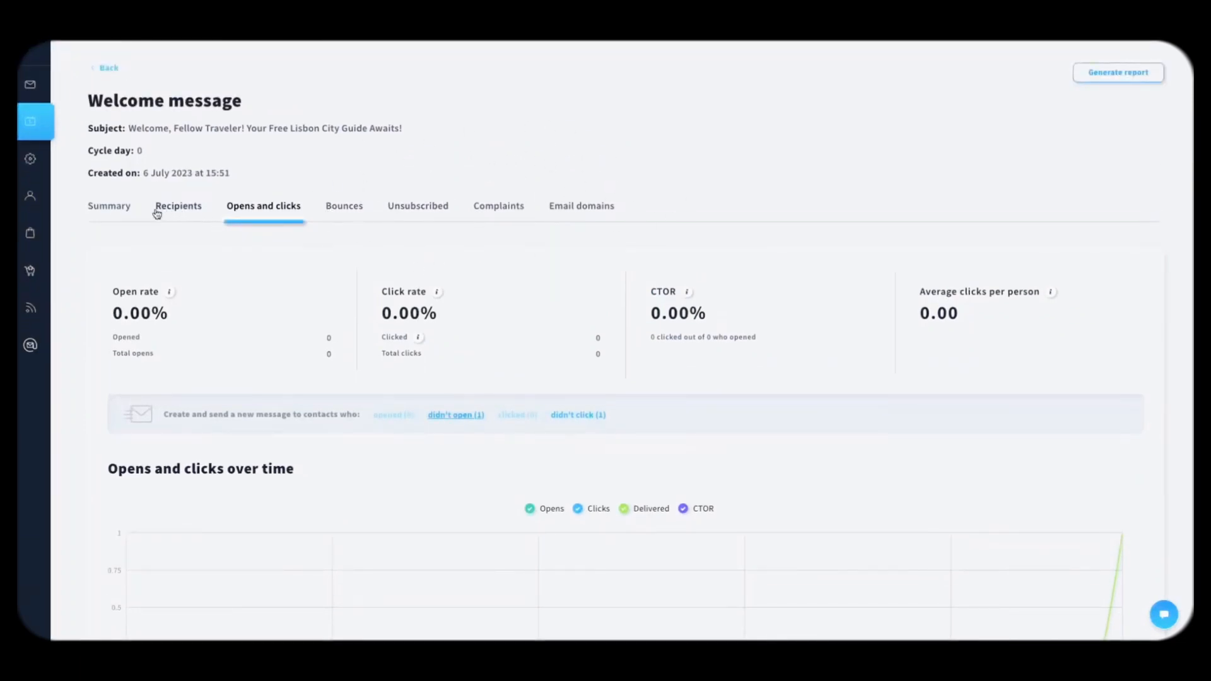
Step: Return to the summary, then reopen Opens and clicks and scroll down to Links clicked
left_click(113, 212)
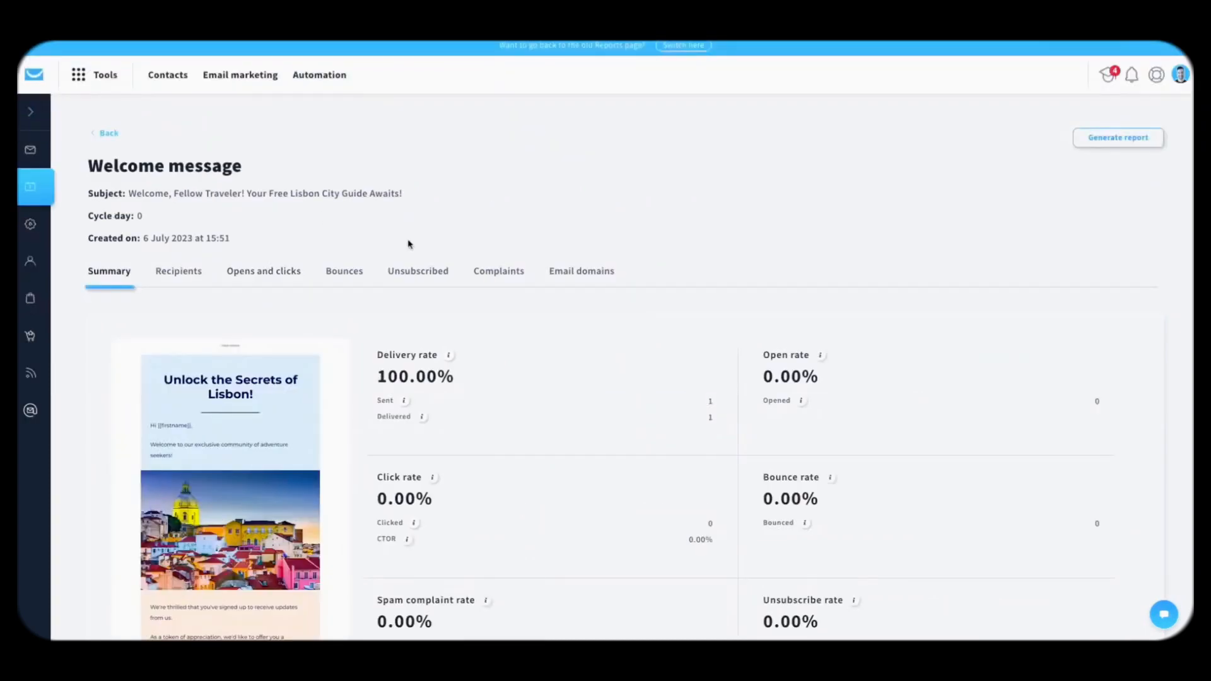
scroll(314, 342, "down", 2)
scroll(258, 402, "down", 2)
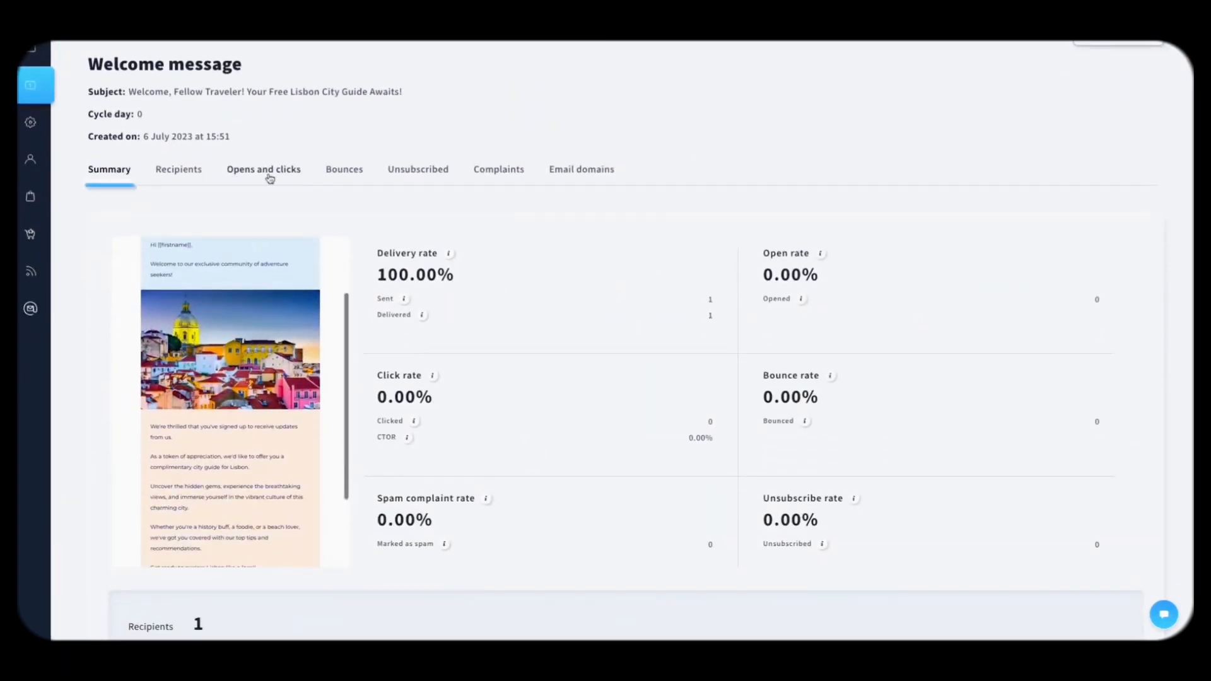
left_click(264, 169)
scroll(231, 359, "down", 10)
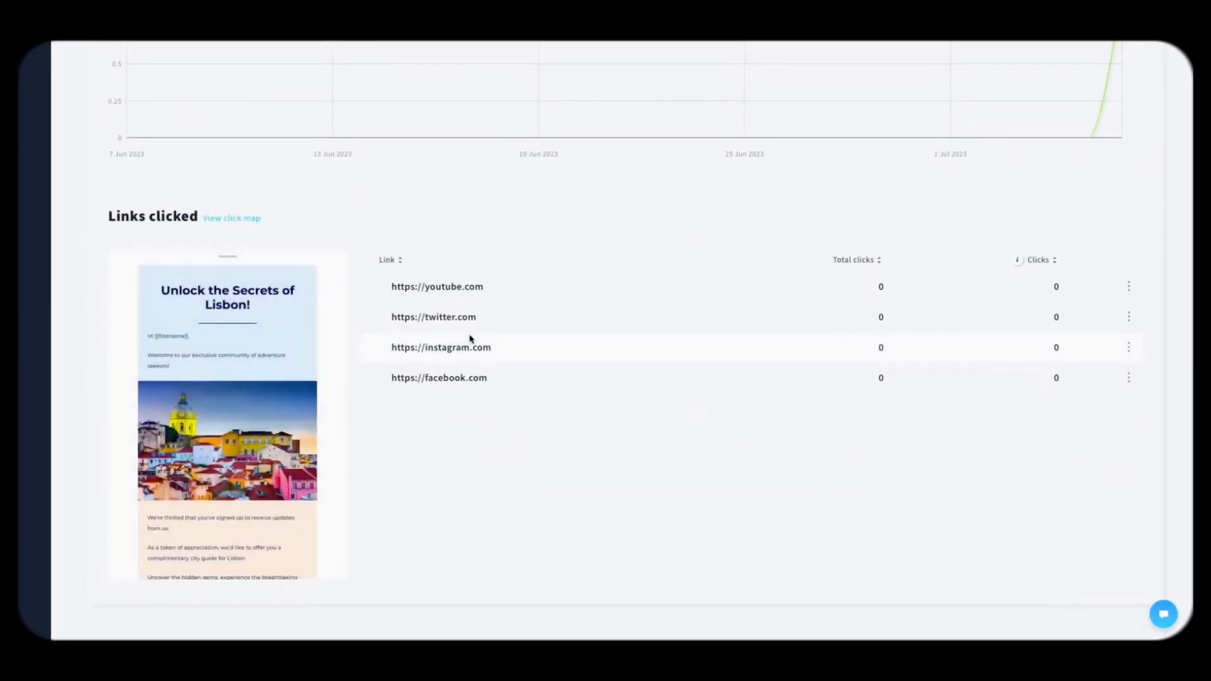
scroll(315, 378, "down", 1)
Step: View the Welcome message's click map, scrolling through the email preview
left_click(217, 407)
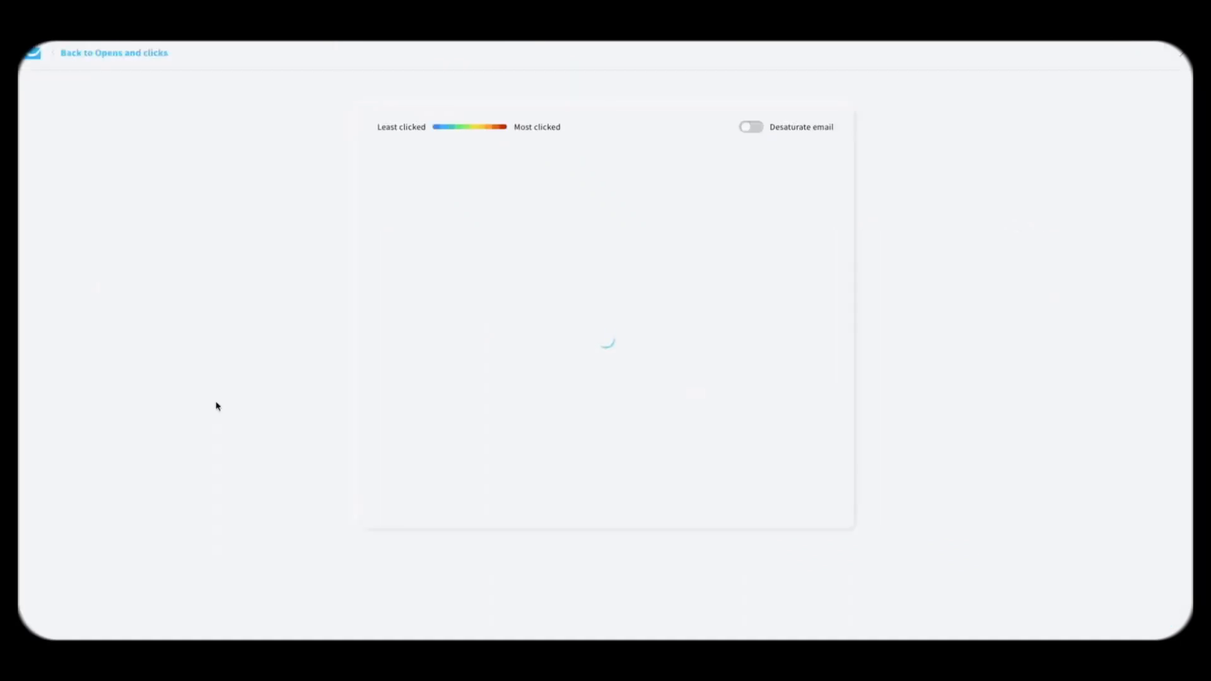
scroll(629, 282, "down", 2)
scroll(625, 290, "down", 10)
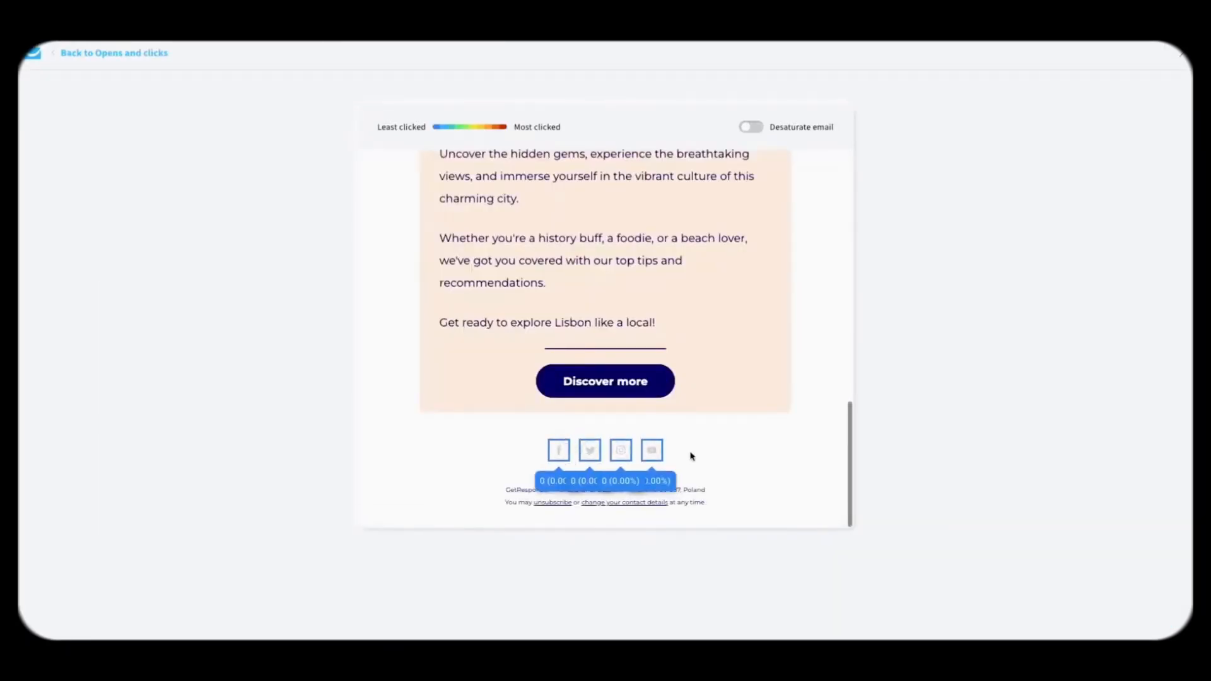
scroll(625, 431, "up", 1)
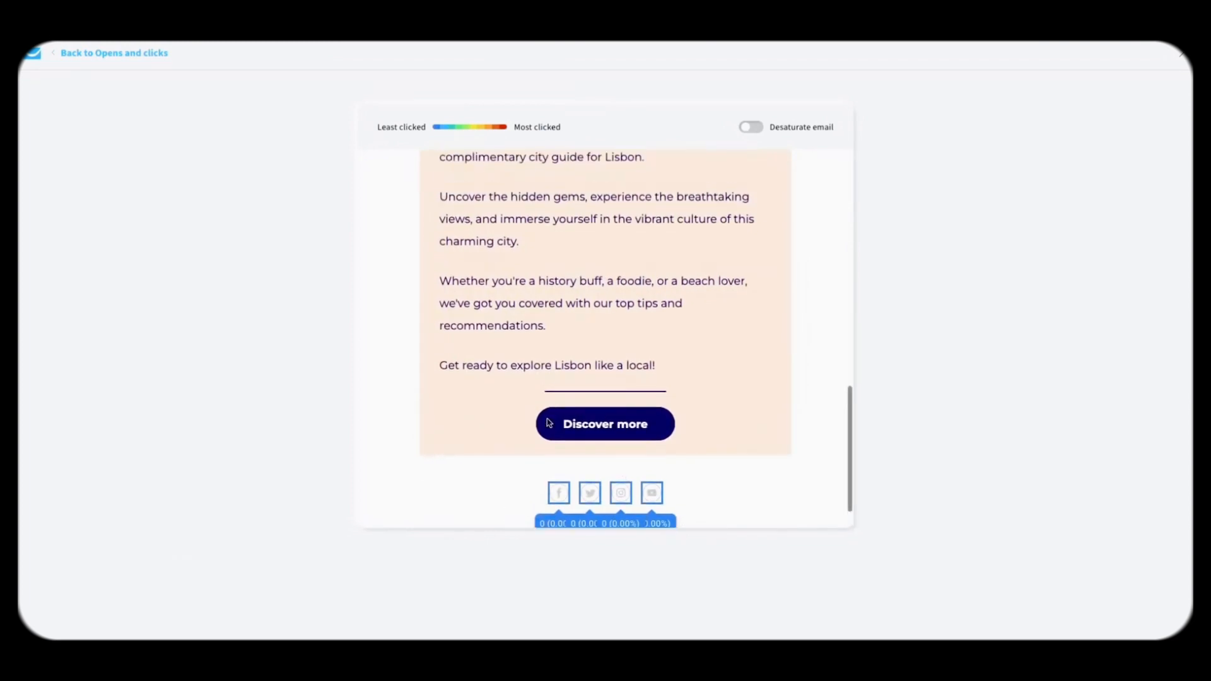
scroll(578, 378, "down", 1)
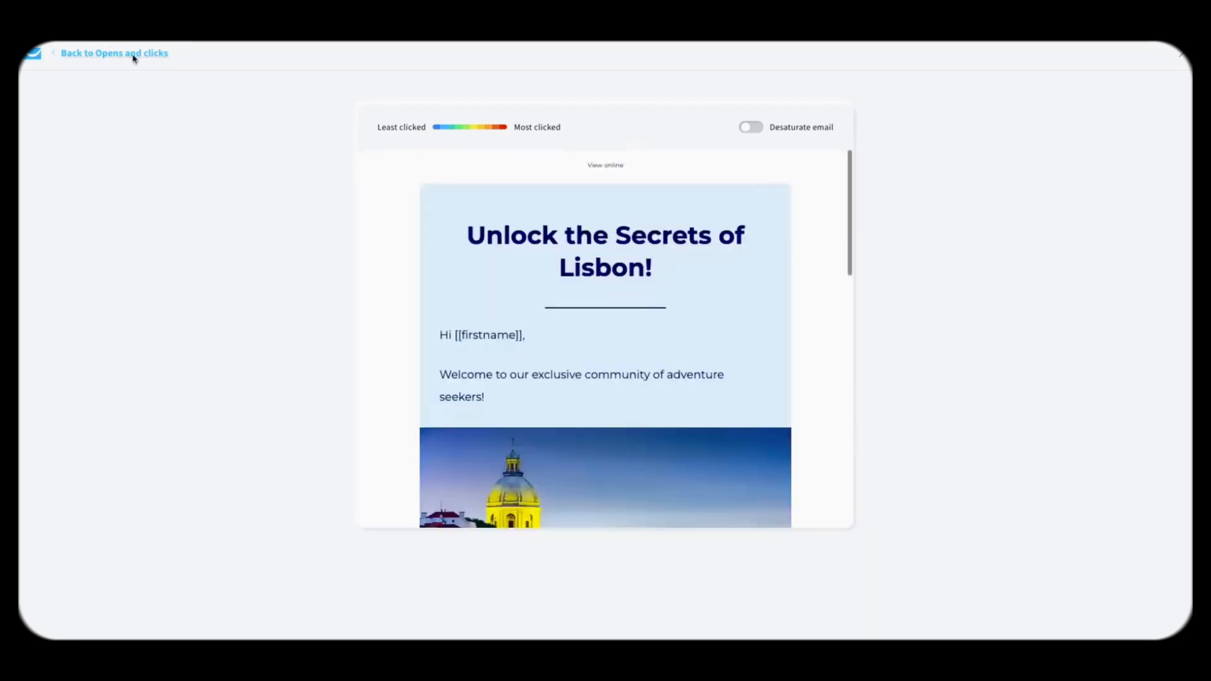
Step: Go back to Opens and clicks and switch to Email marketing through the Tools menu
left_click(135, 54)
scroll(227, 217, "up", 10)
left_click(84, 75)
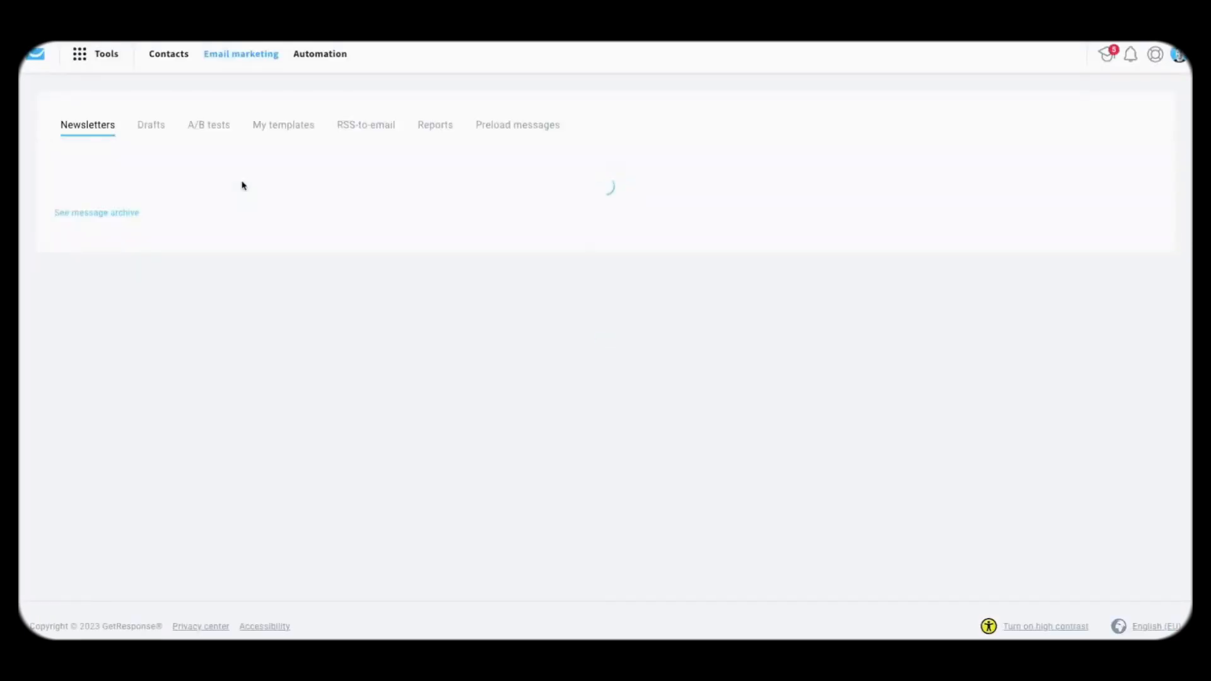
Step: Open the '5 Things to Help Improve Your Guitar Skills' newsletter's Opens and clicks and its click map
scroll(259, 338, "down", 3)
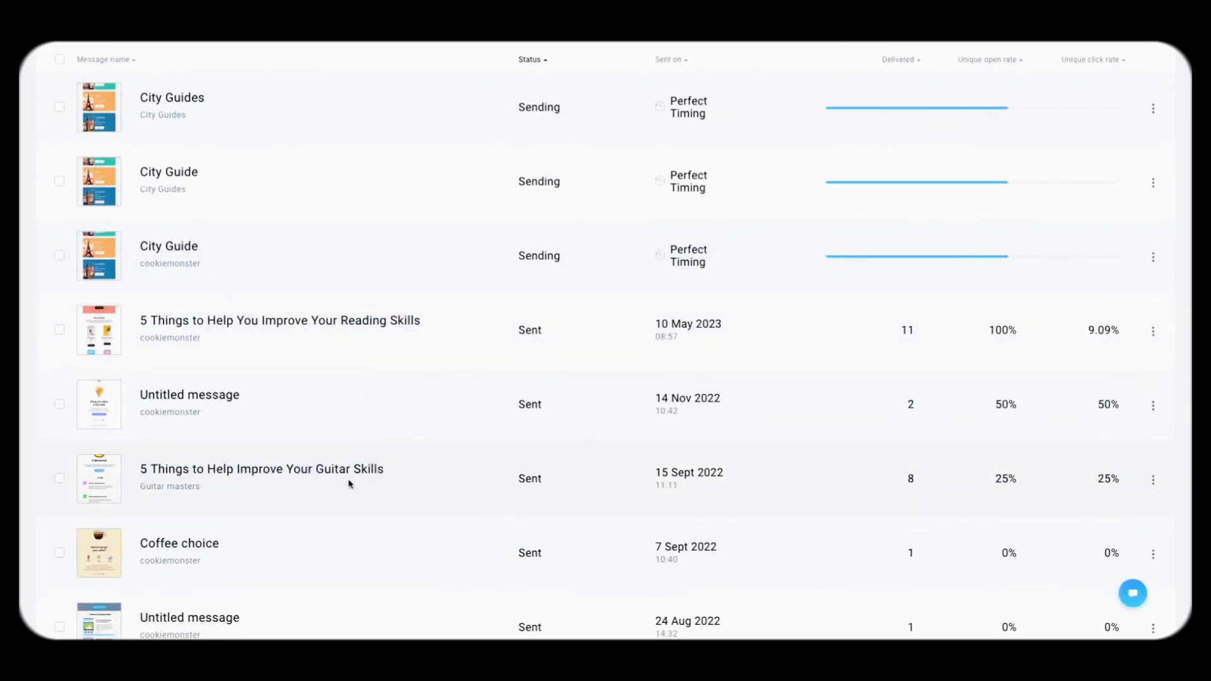
left_click(332, 470)
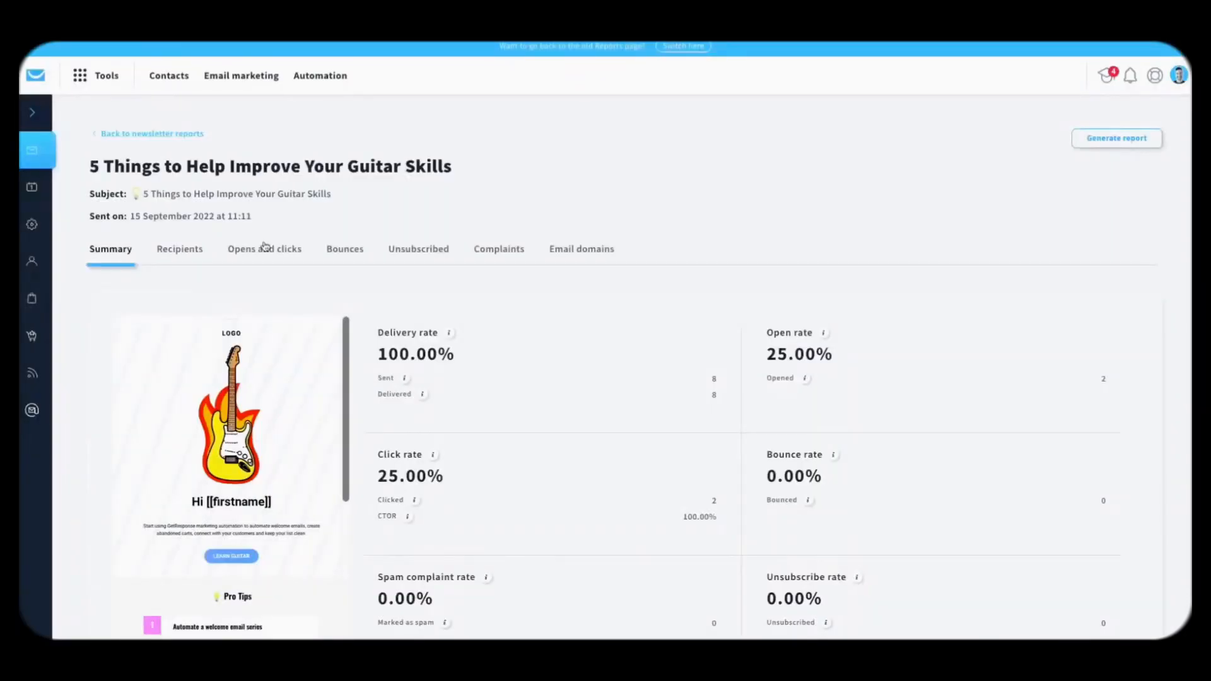
left_click(260, 249)
scroll(250, 364, "down", 10)
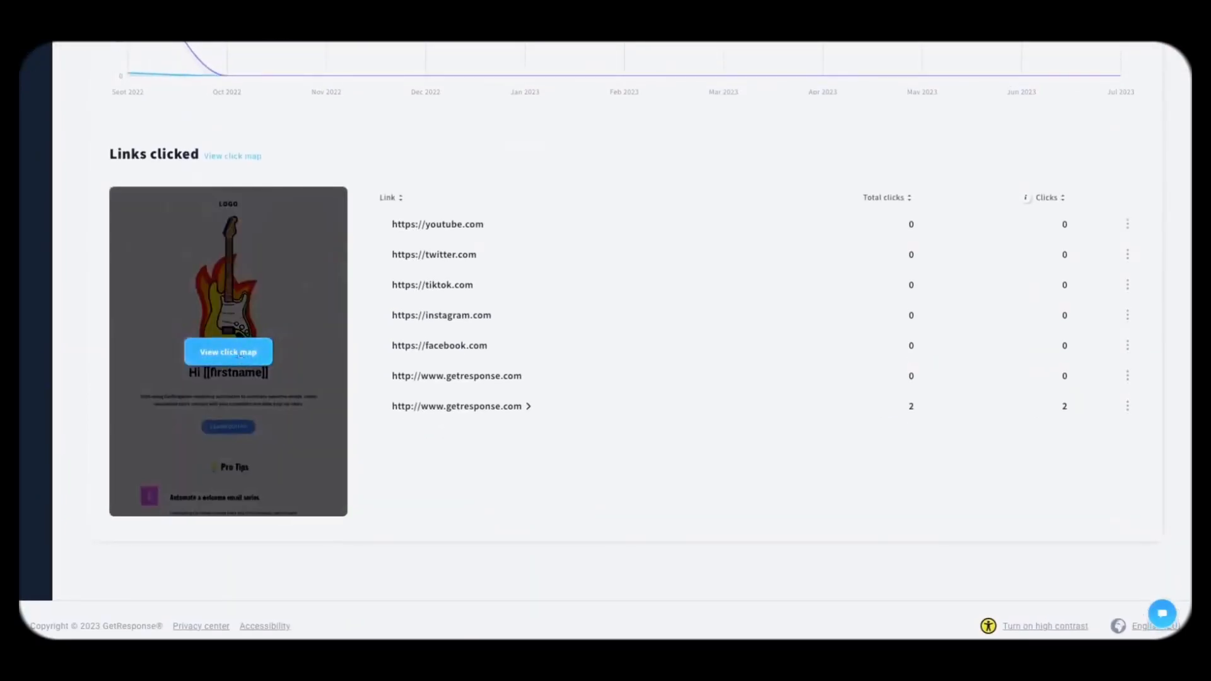
left_click(240, 354)
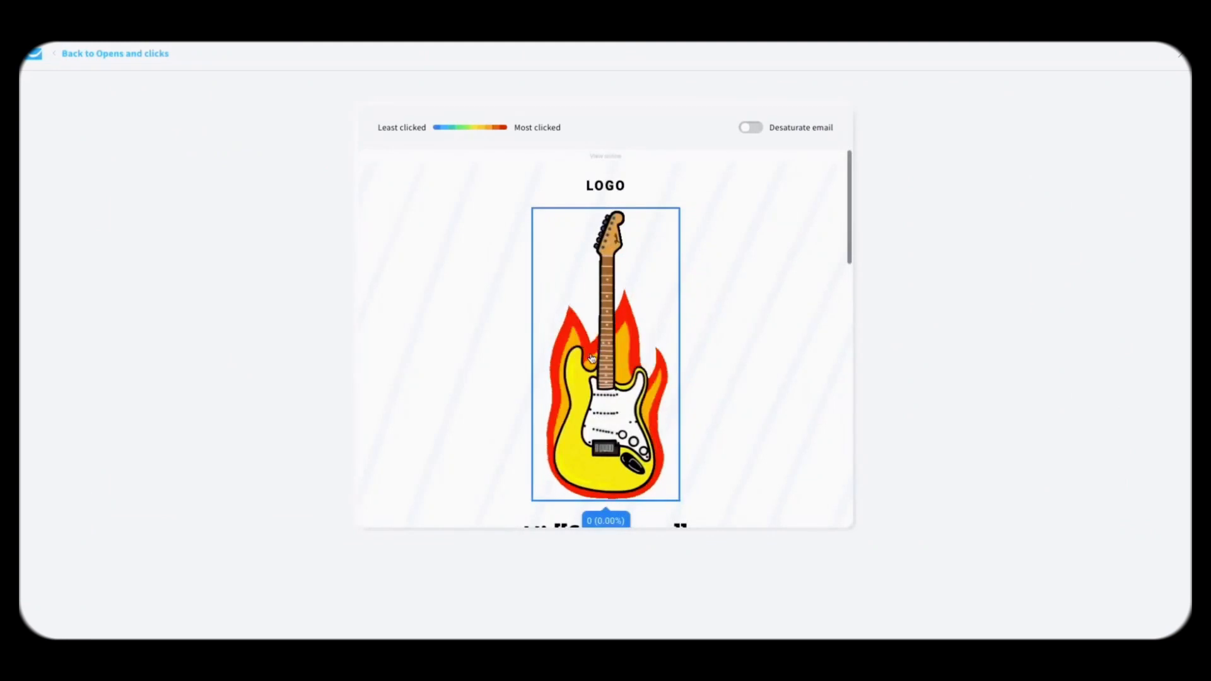
Step: Scroll the Guitar Skills click map showing 2 clicks on LEARN GUITAR, then return to Opens and clicks
scroll(592, 359, "down", 4)
scroll(582, 381, "up", 4)
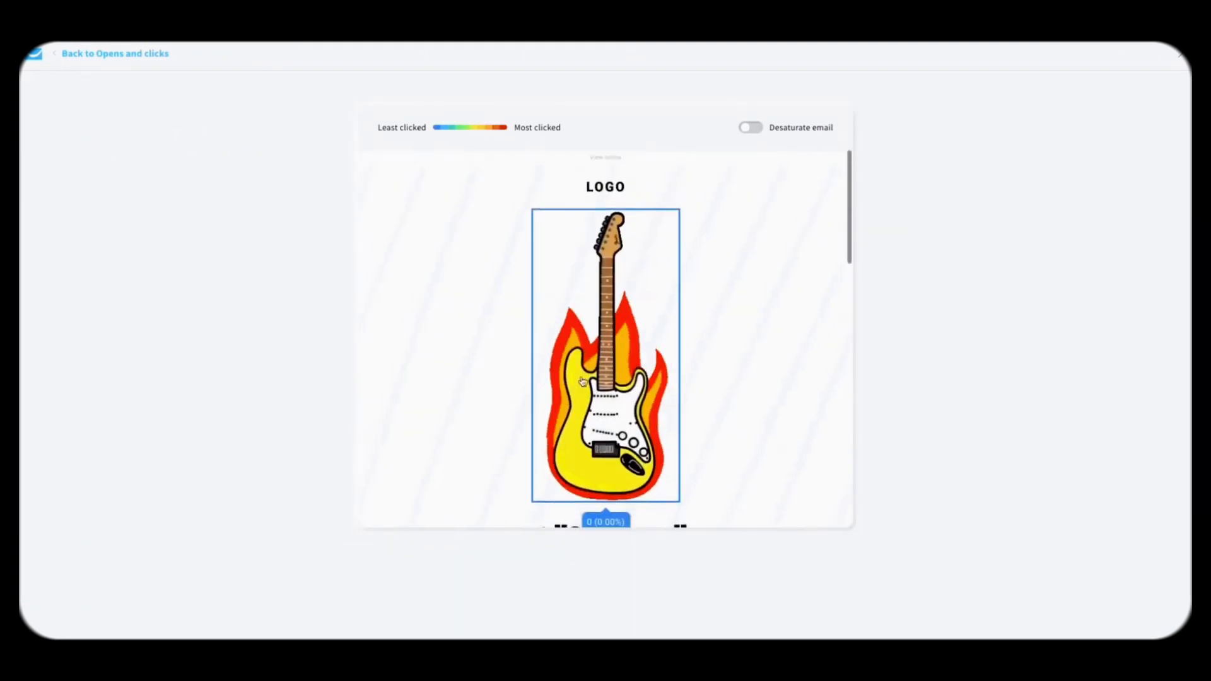
scroll(582, 381, "down", 4)
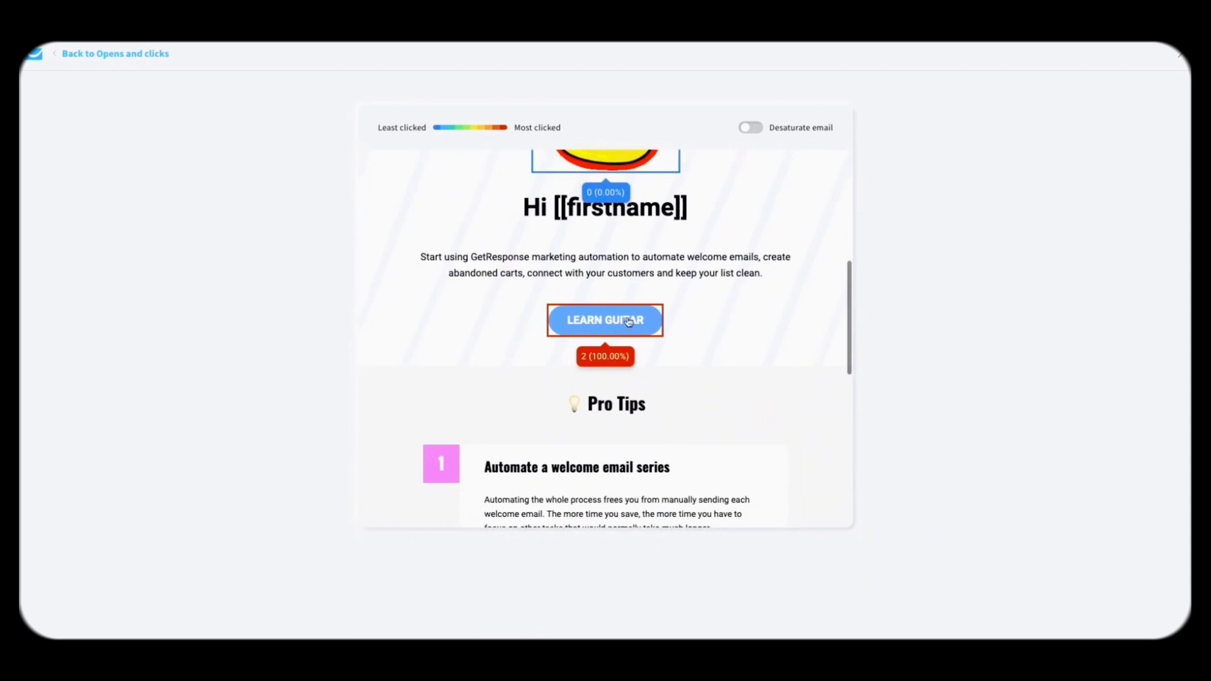
scroll(629, 320, "down", 6)
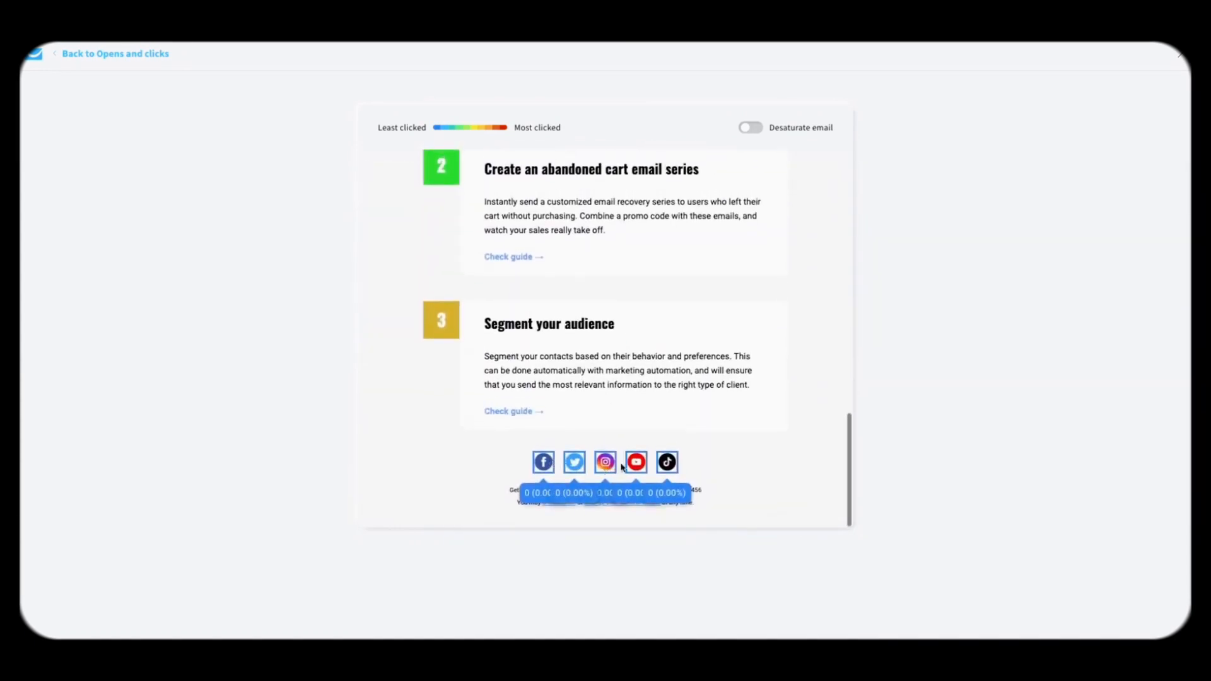
scroll(593, 386, "up", 10)
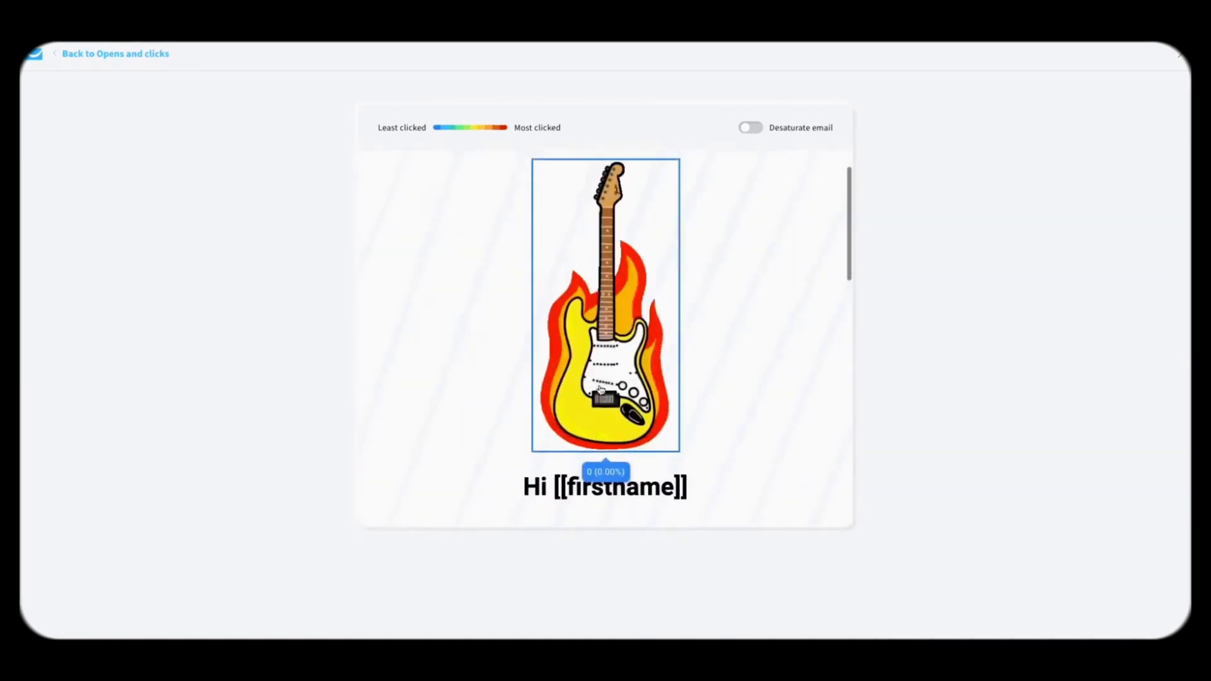
scroll(600, 389, "up", 1)
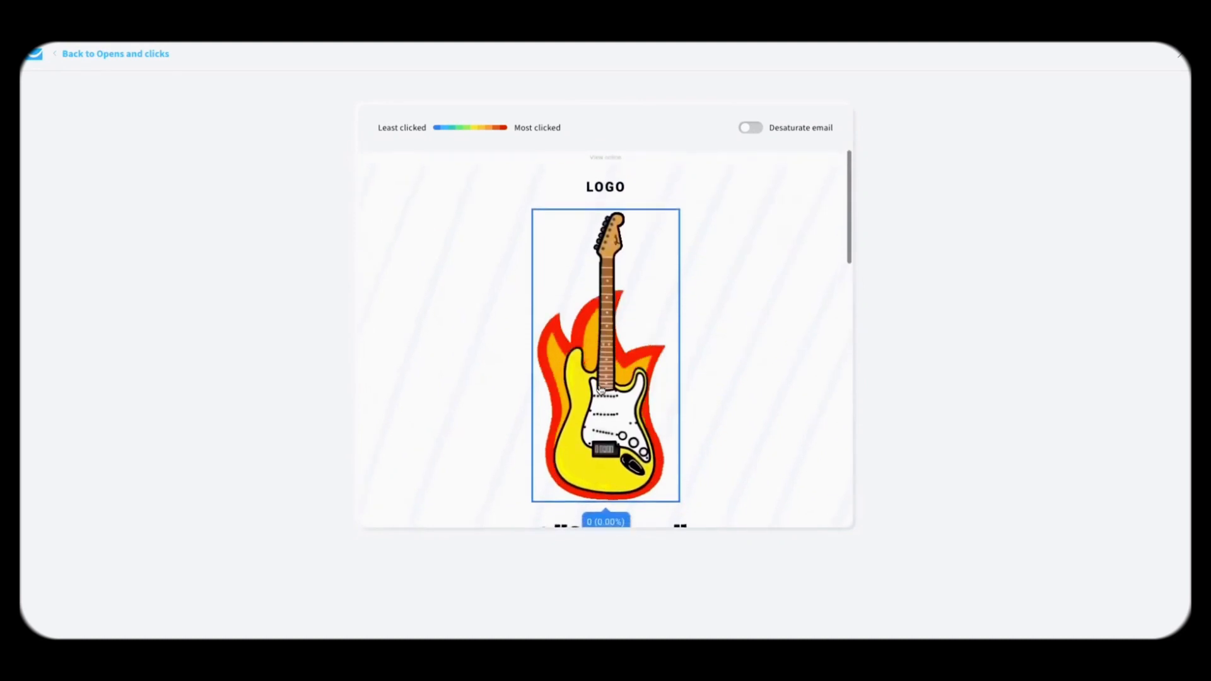
left_click(144, 60)
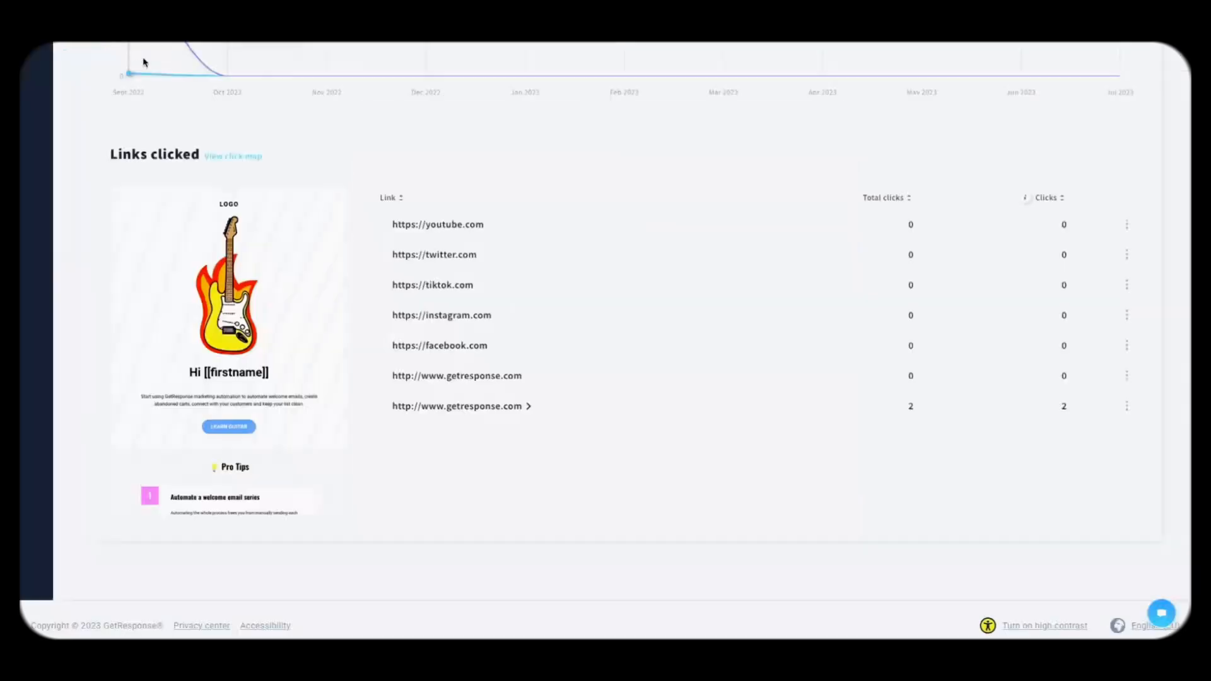
Step: Scroll up the report and return to the dashboard via the GetResponse logo
scroll(399, 299, "up", 10)
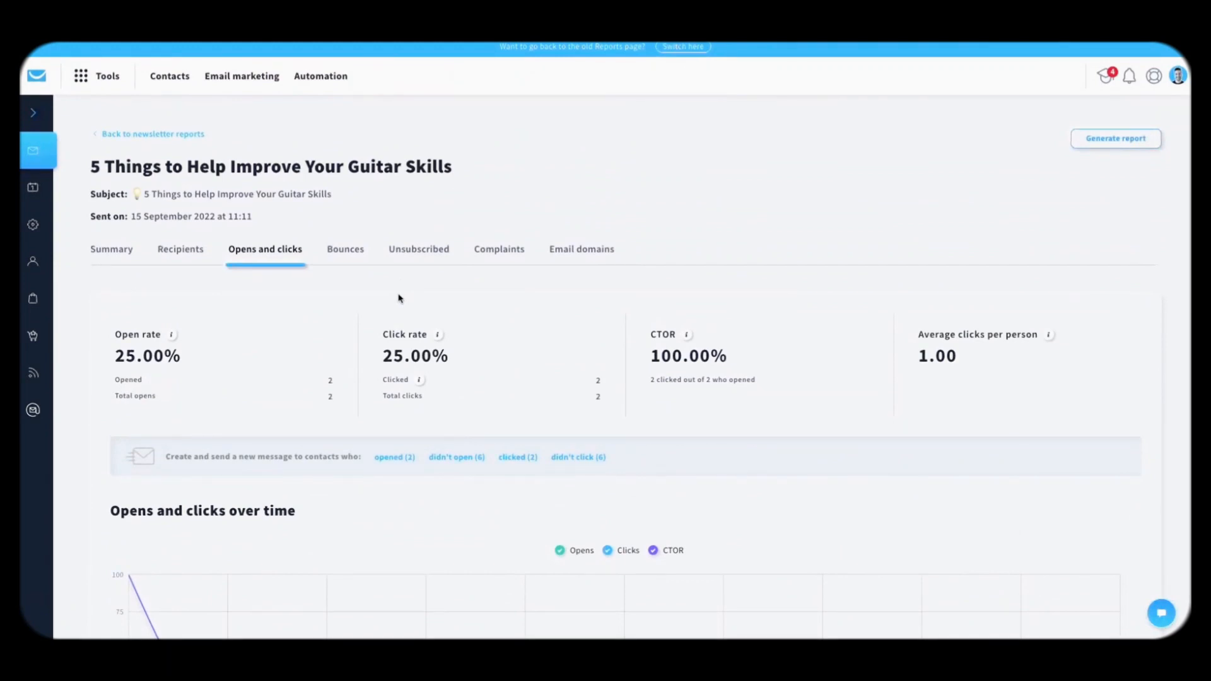
left_click(35, 77)
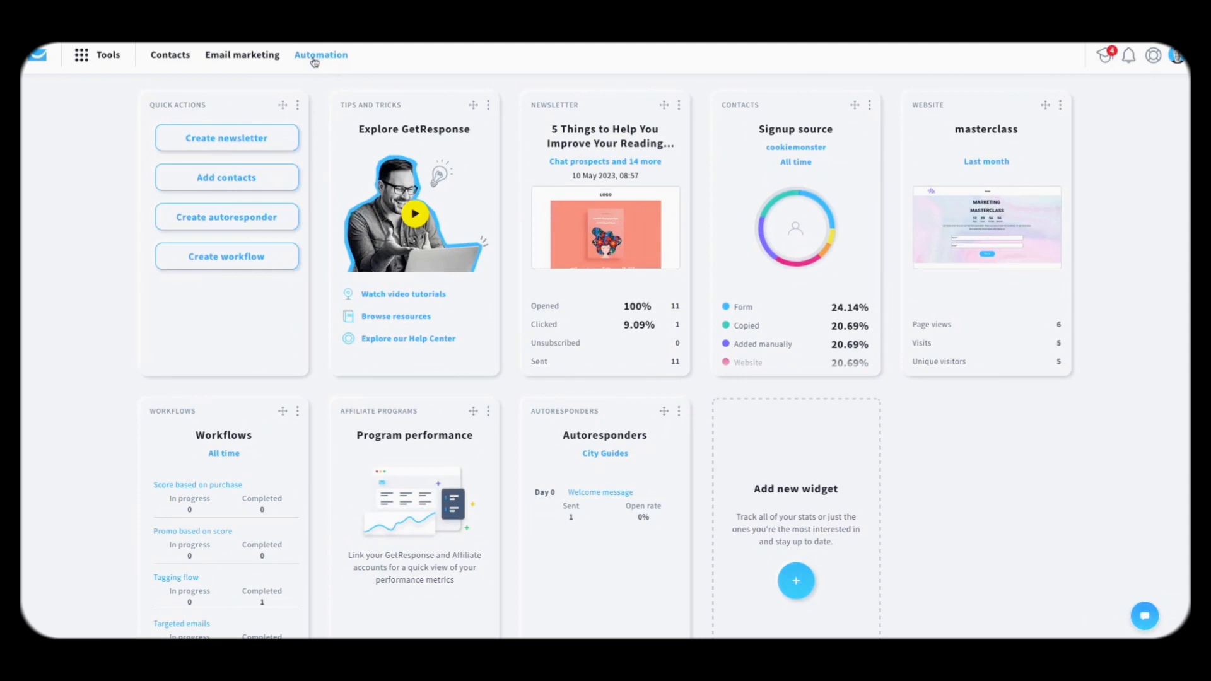
Step: Go to Tools > Automation and choose Create workflow to reach the template gallery
left_click(112, 57)
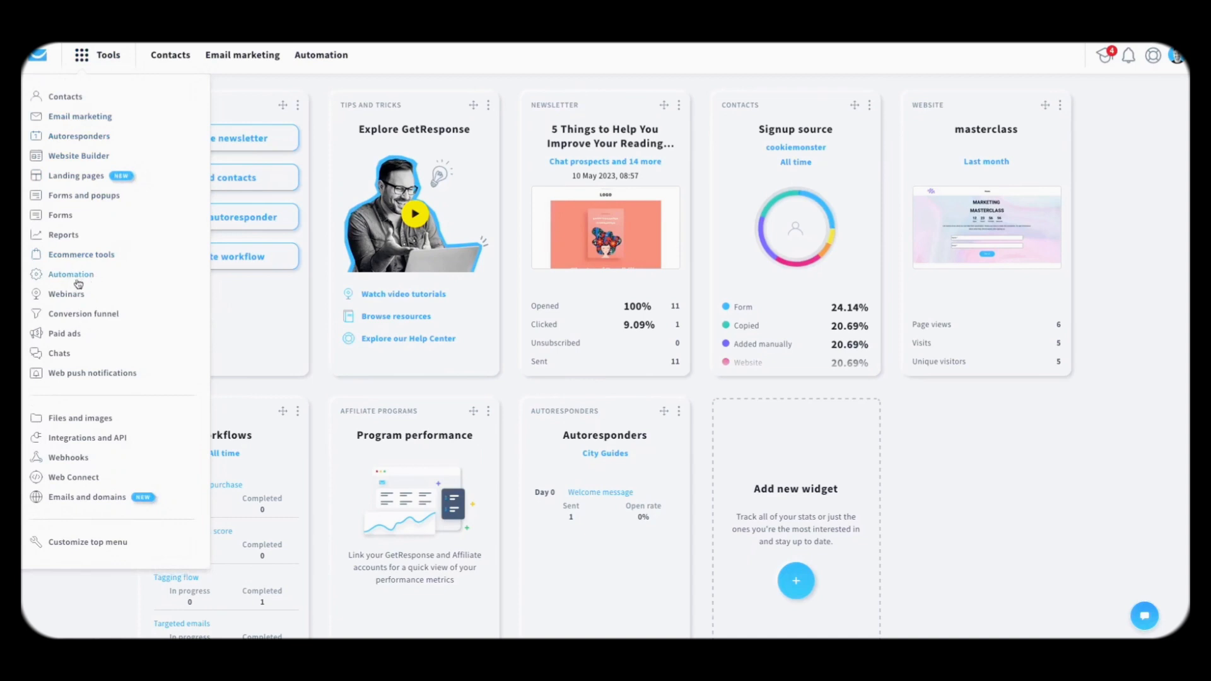
left_click(70, 278)
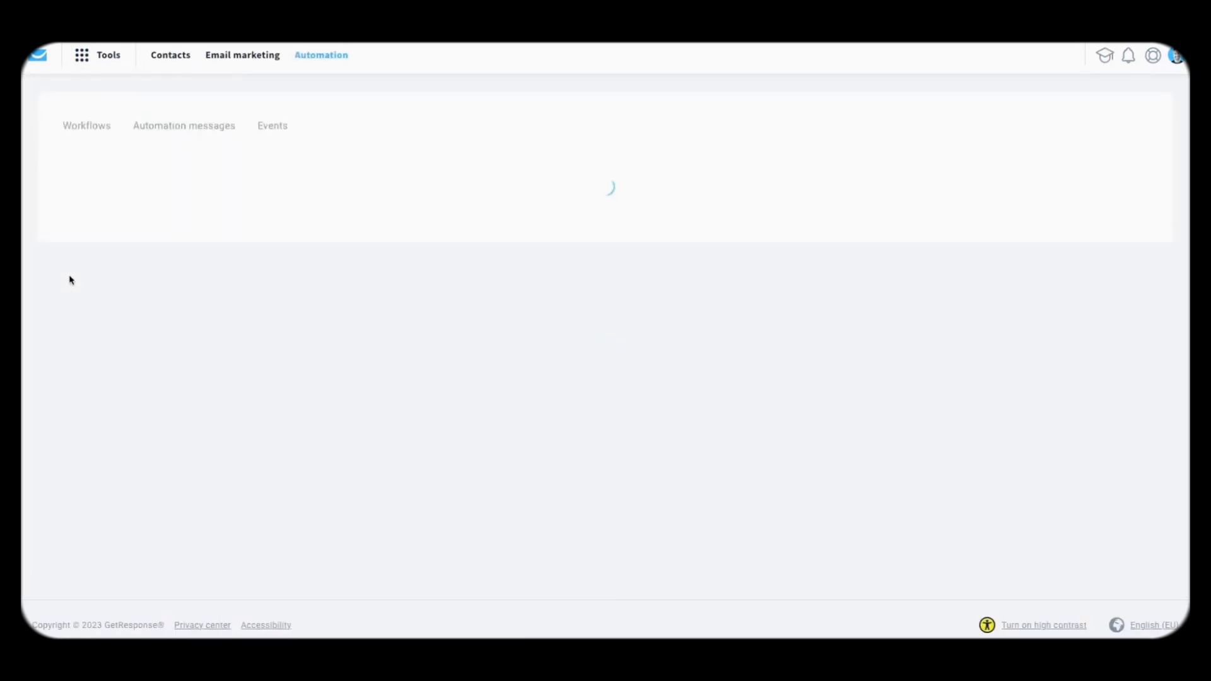
scroll(262, 163, "down", 1)
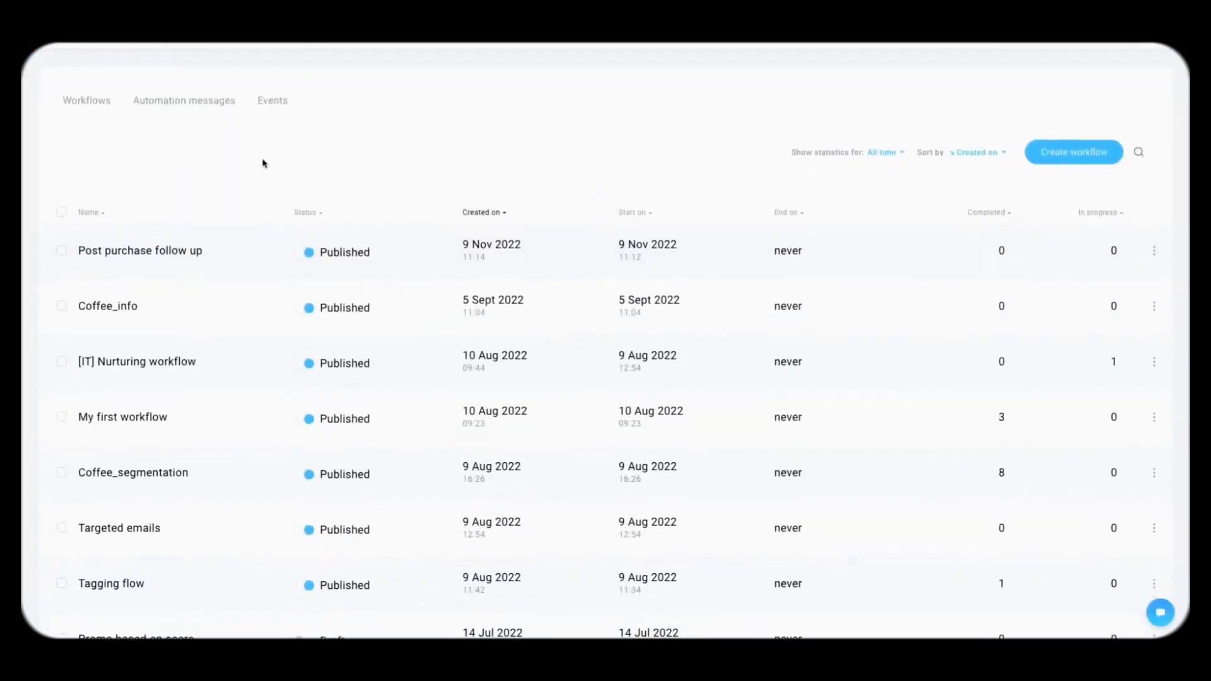
scroll(268, 225, "up", 1)
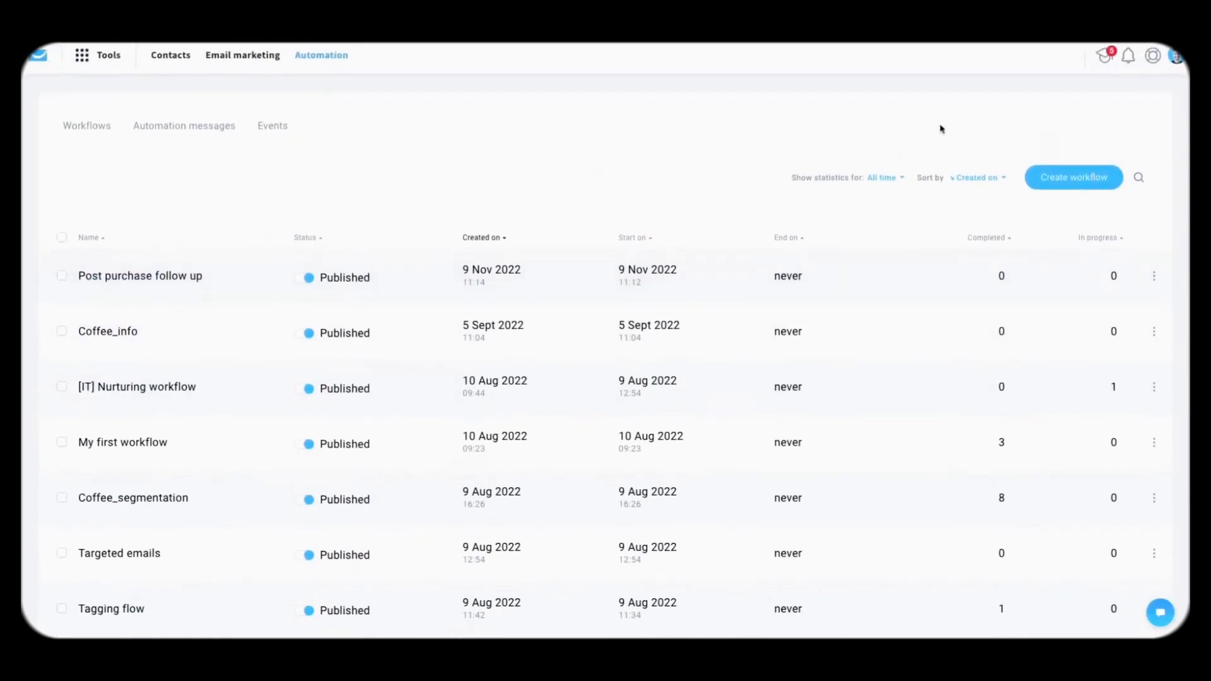
left_click(1089, 184)
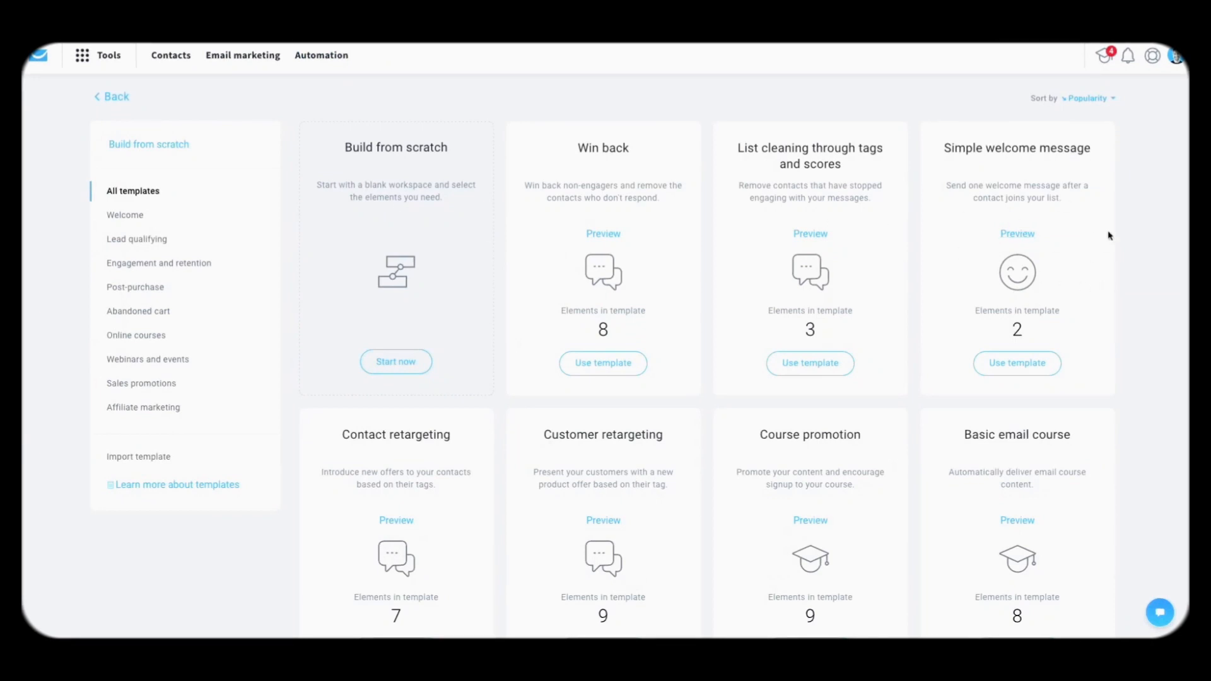
Step: Browse the workflow templates, then start a blank draft with Build from scratch
scroll(513, 289, "down", 5)
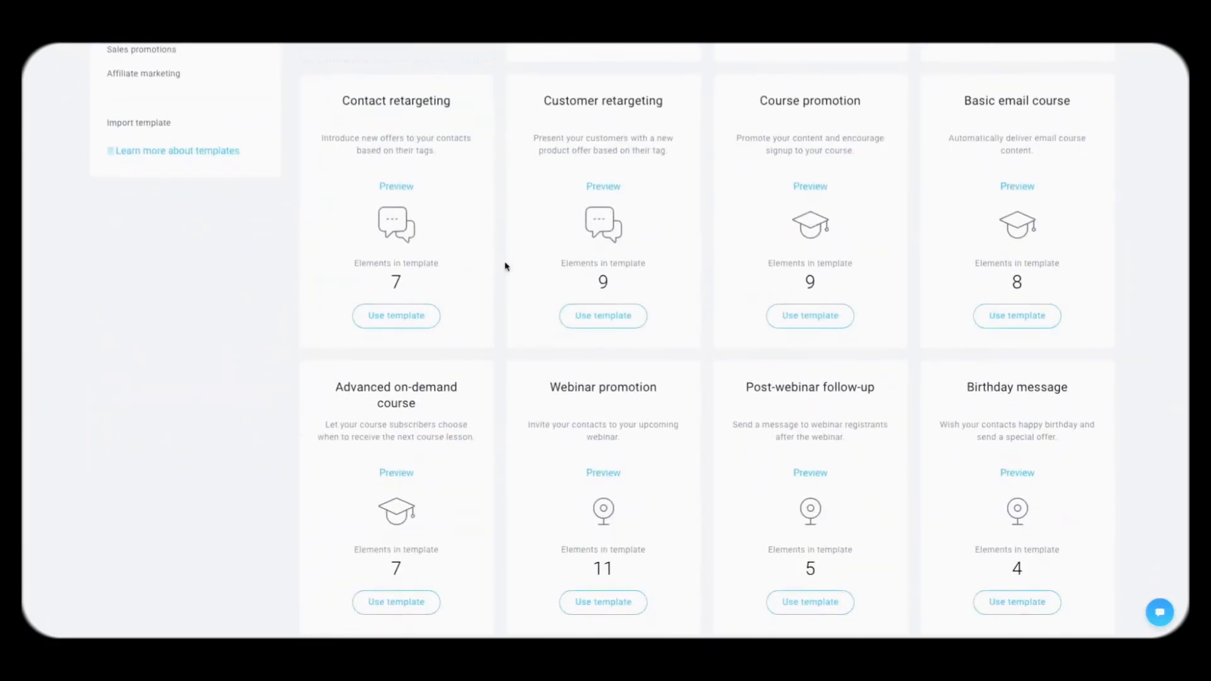
scroll(505, 266, "down", 3)
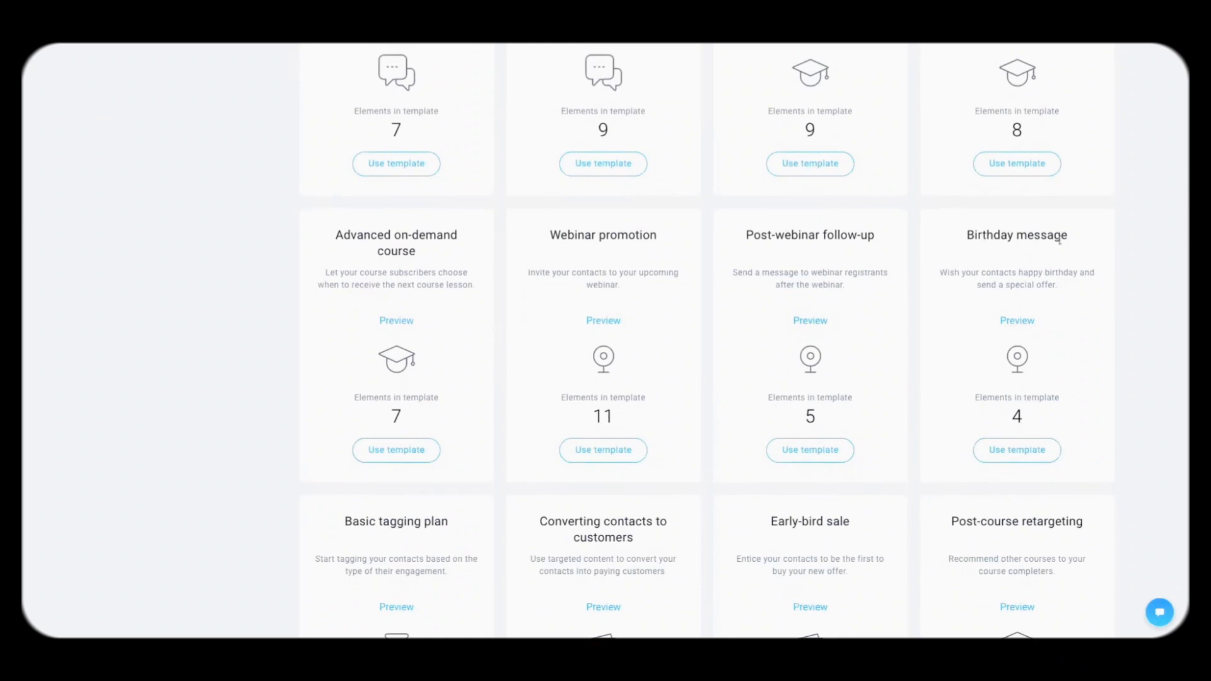
scroll(1078, 287, "down", 2)
scroll(1078, 290, "up", 9)
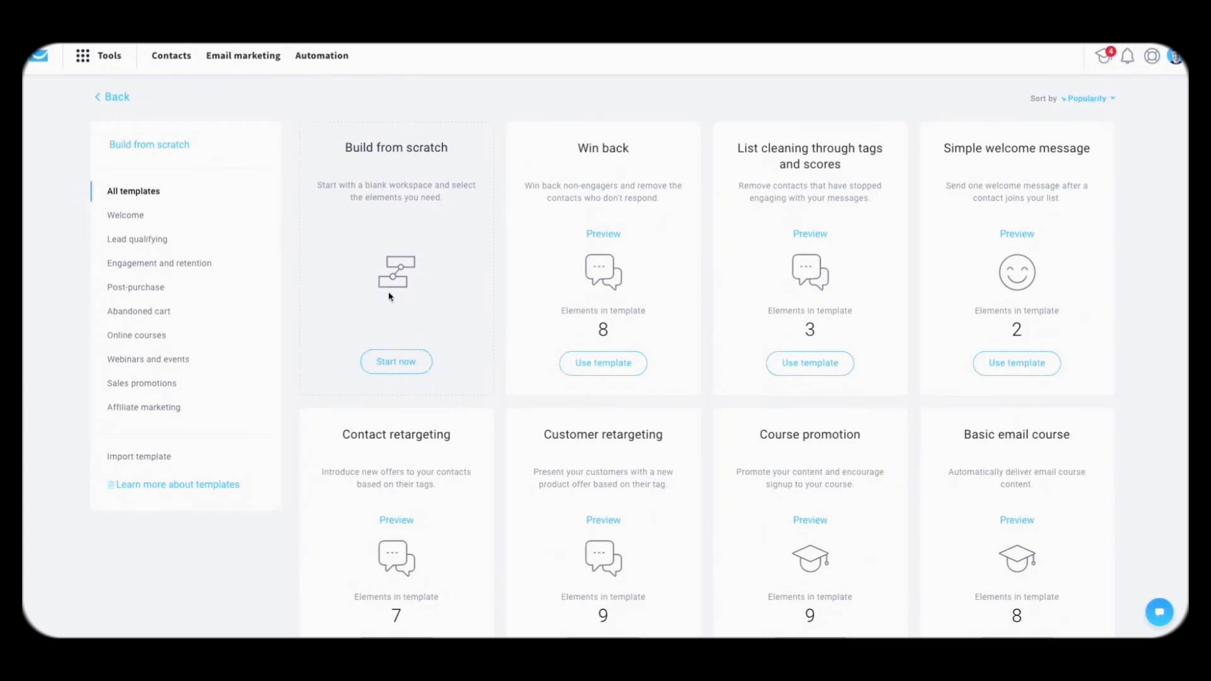
left_click(379, 364)
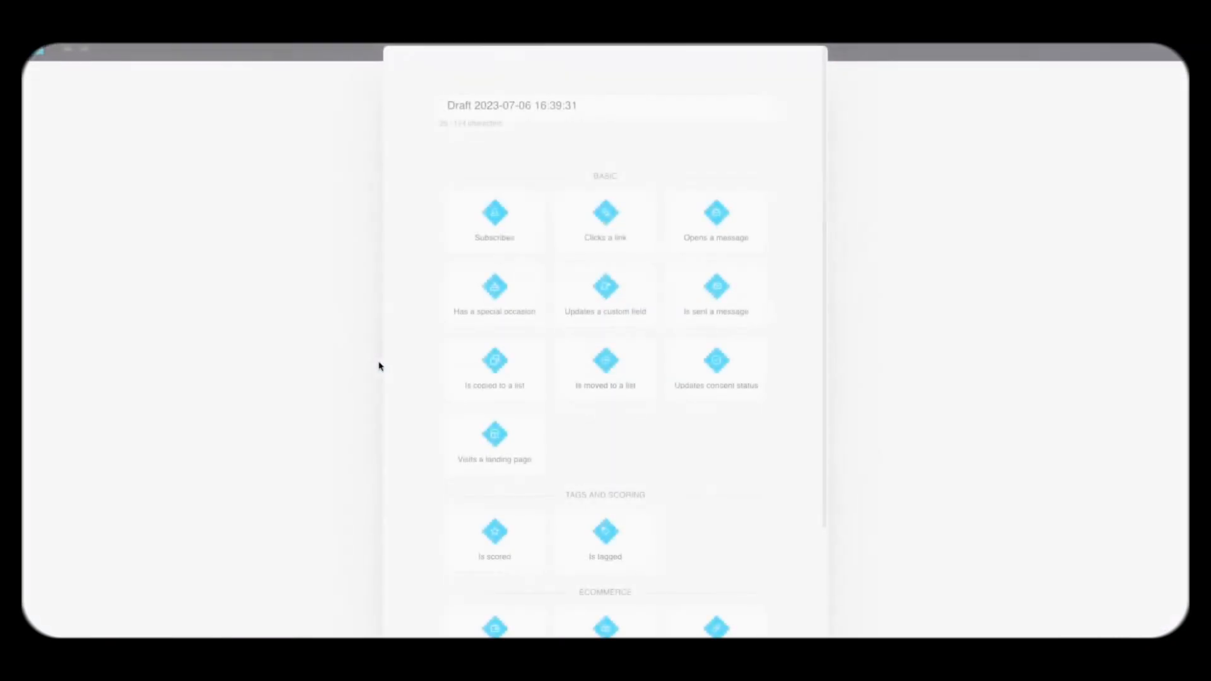
Step: Rename the draft to 'City Guides' and add the Subscribes trigger to the canvas
triple_click(508, 106)
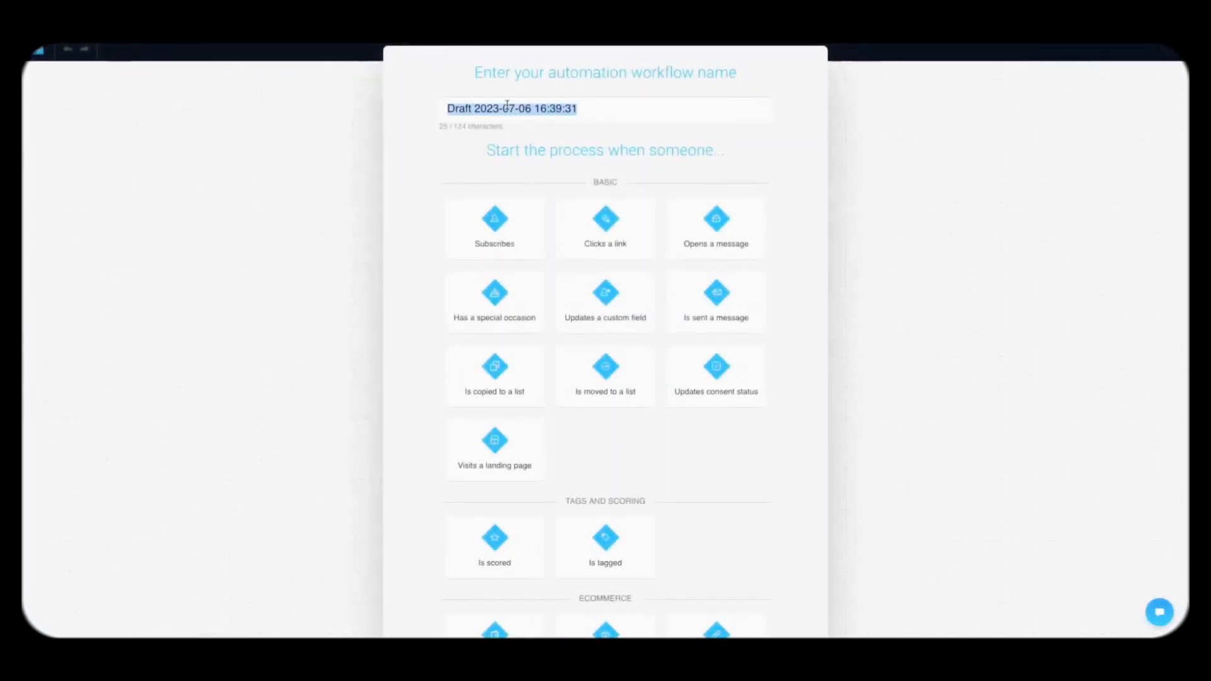
type("City Guides")
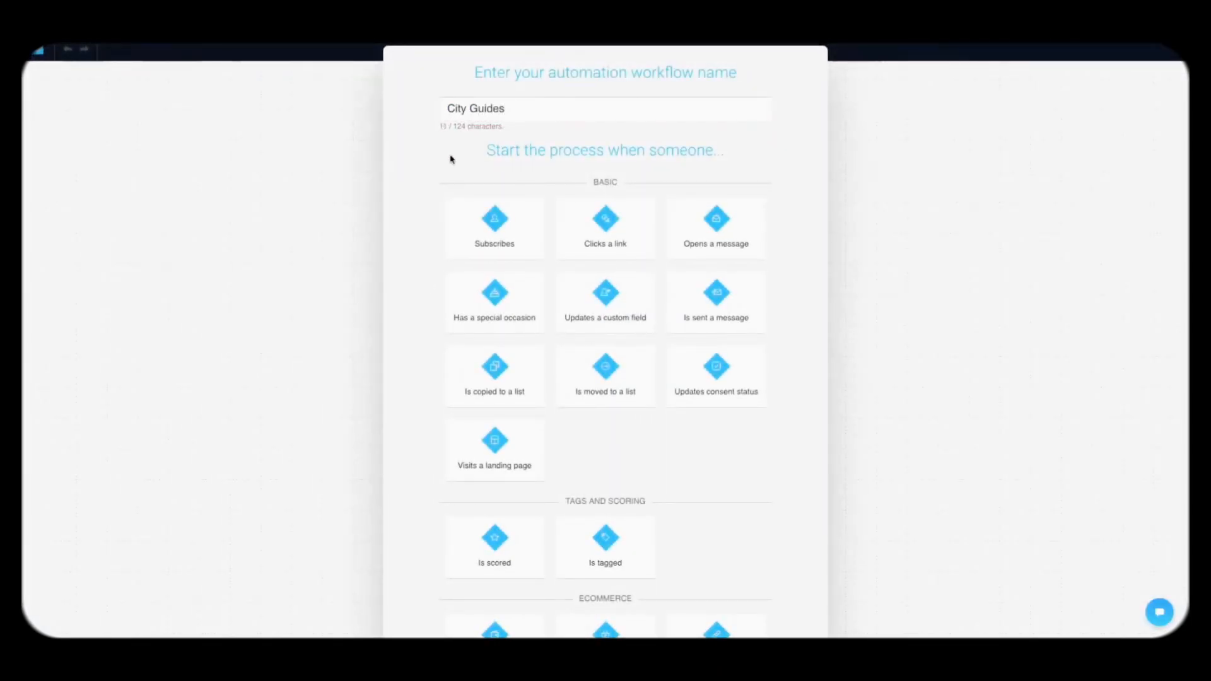
scroll(415, 205, "down", 1)
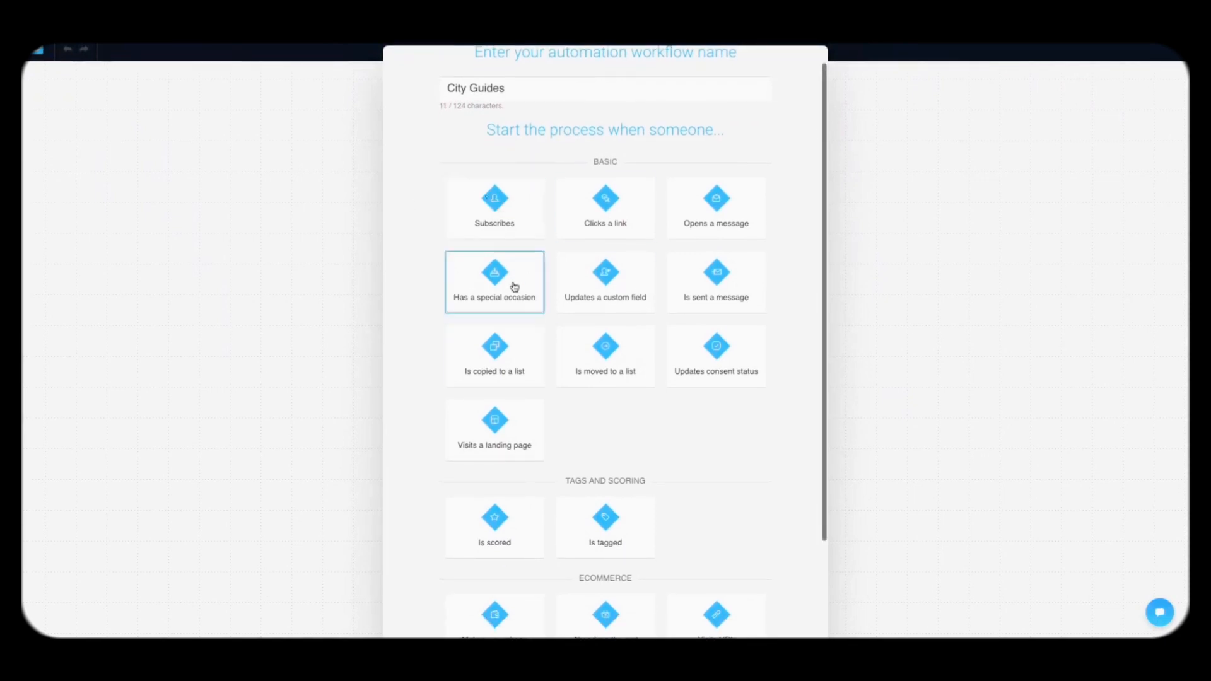
left_click(519, 215)
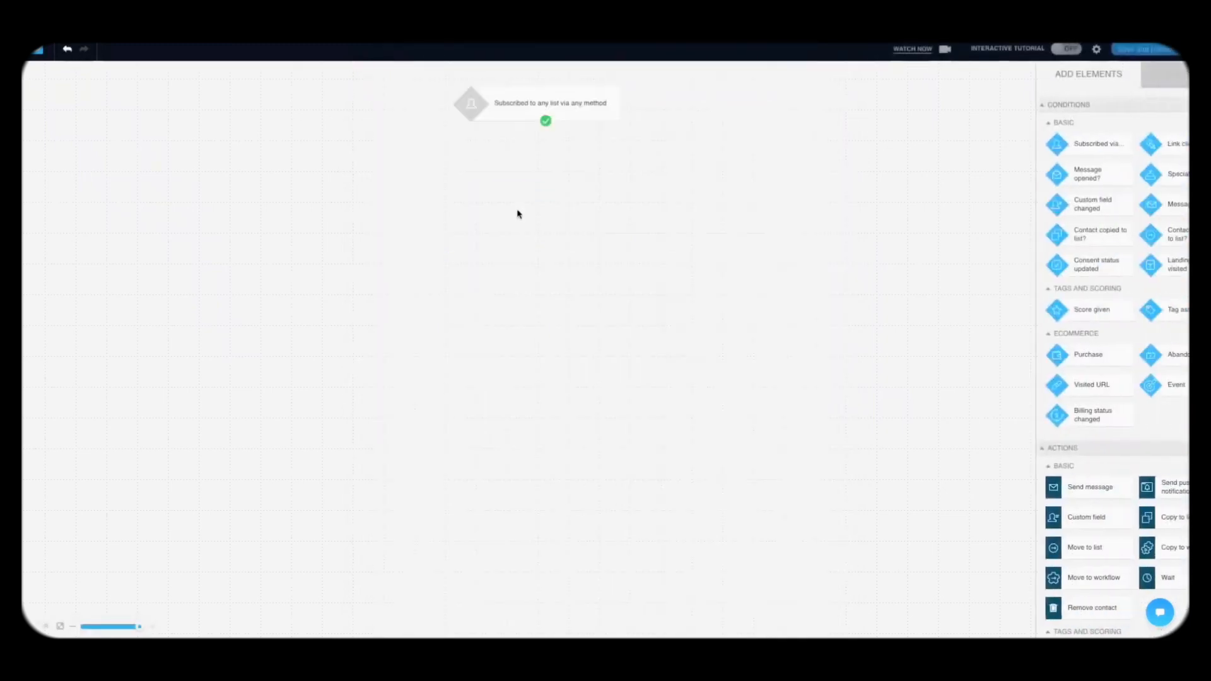
left_click(489, 111)
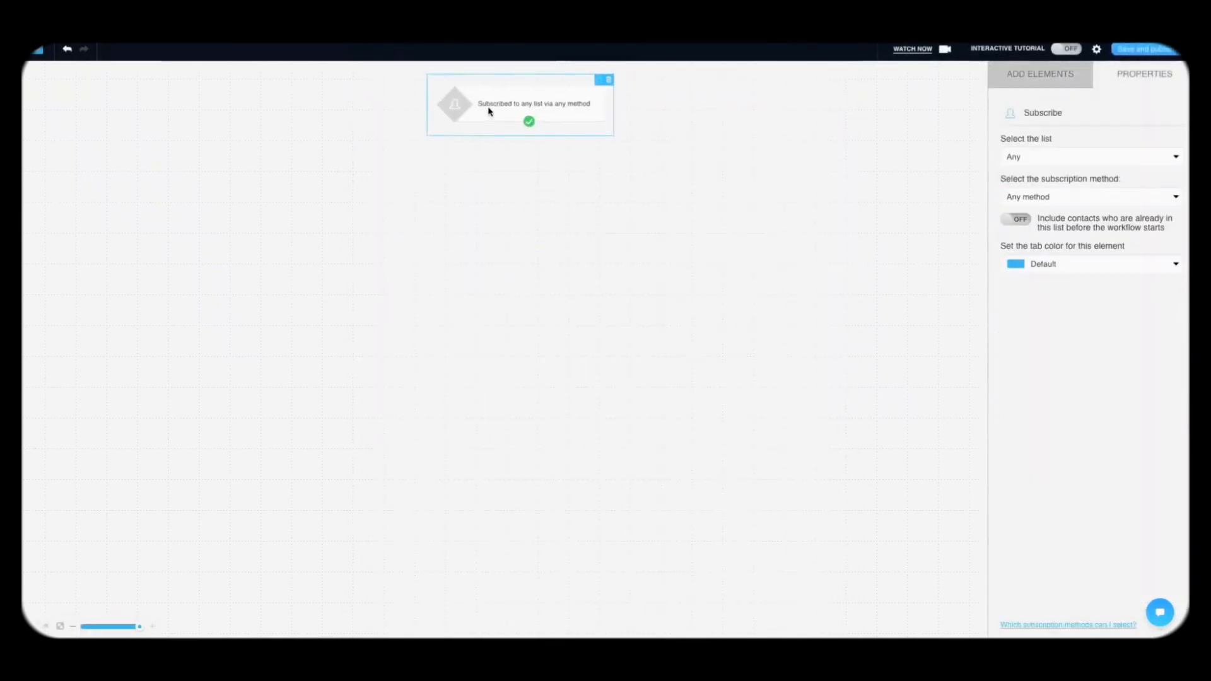
left_click(1049, 72)
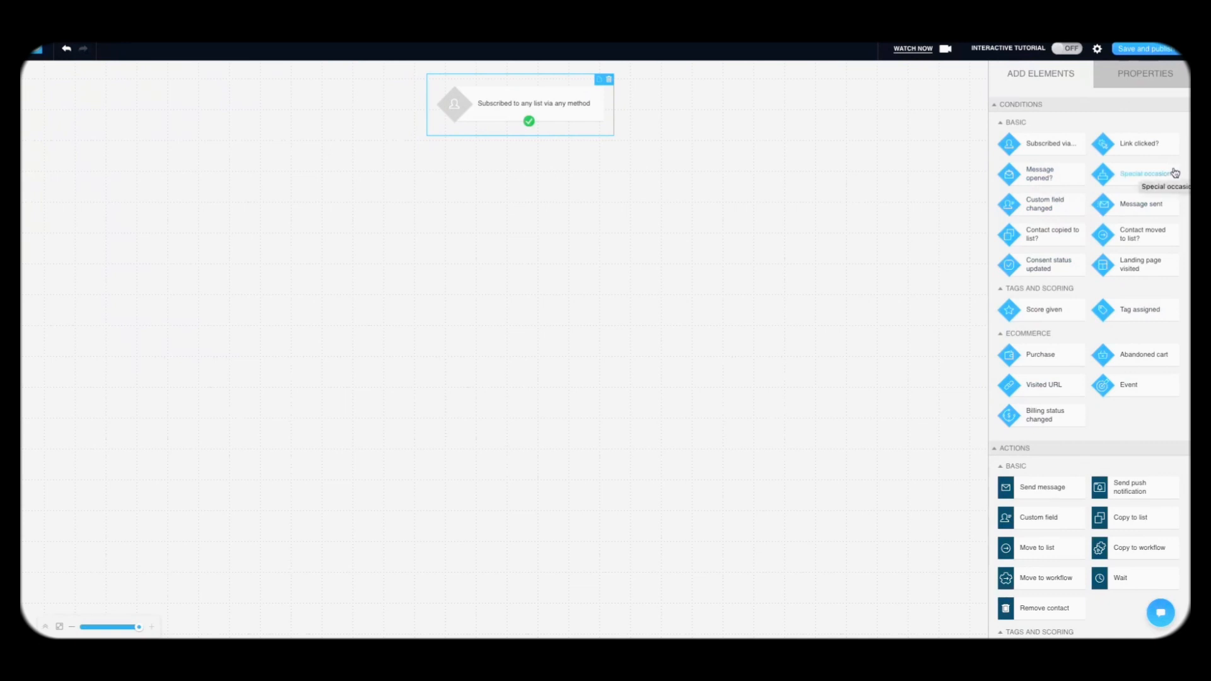
scroll(1105, 347, "down", 5)
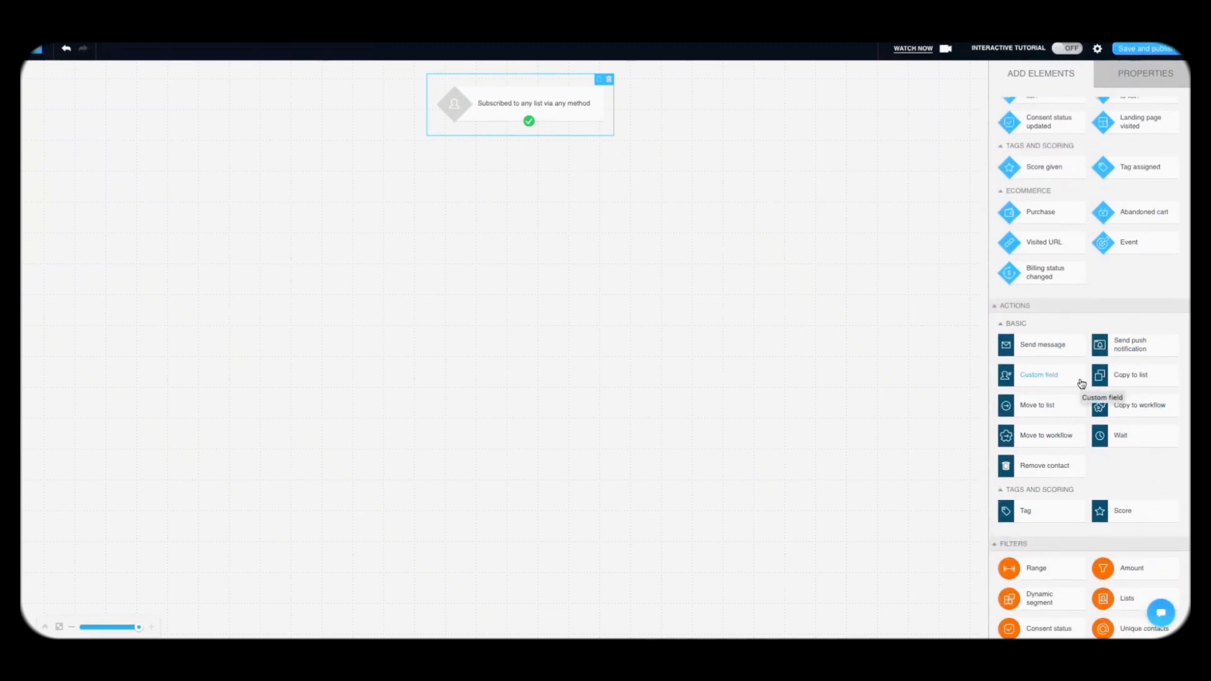
scroll(1099, 434, "down", 1)
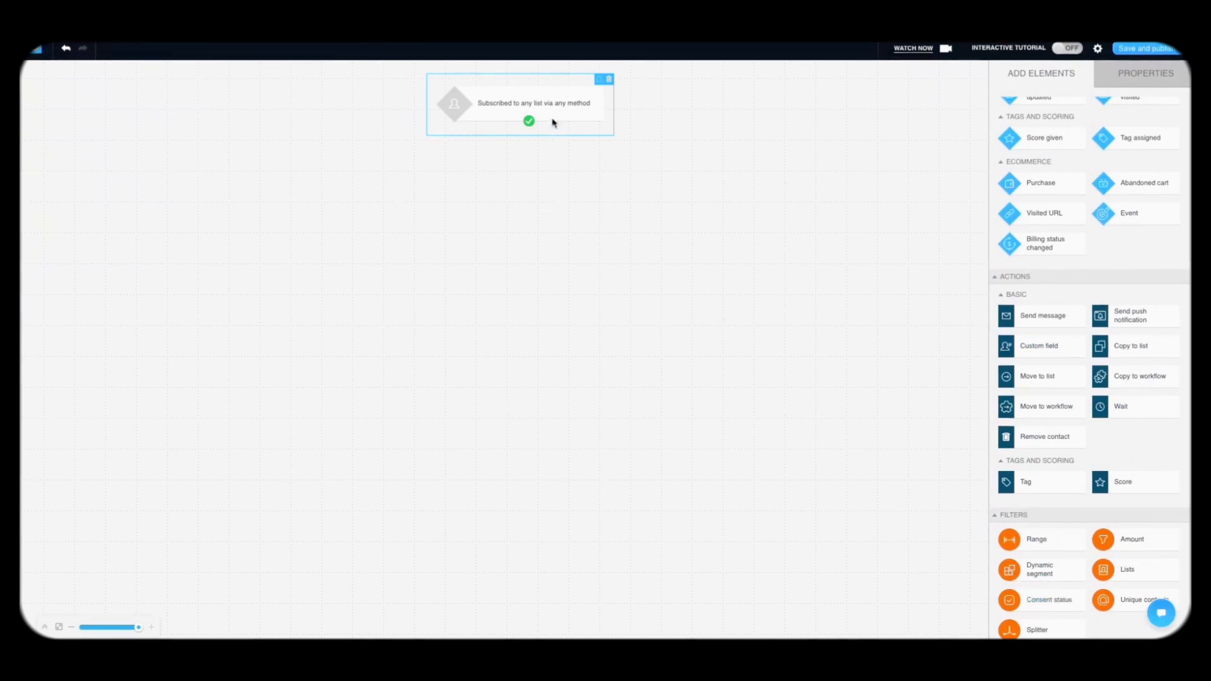
Step: Set the subscription trigger's list to Specific > City Guides
left_click(553, 121)
left_click(1081, 158)
left_click(1052, 188)
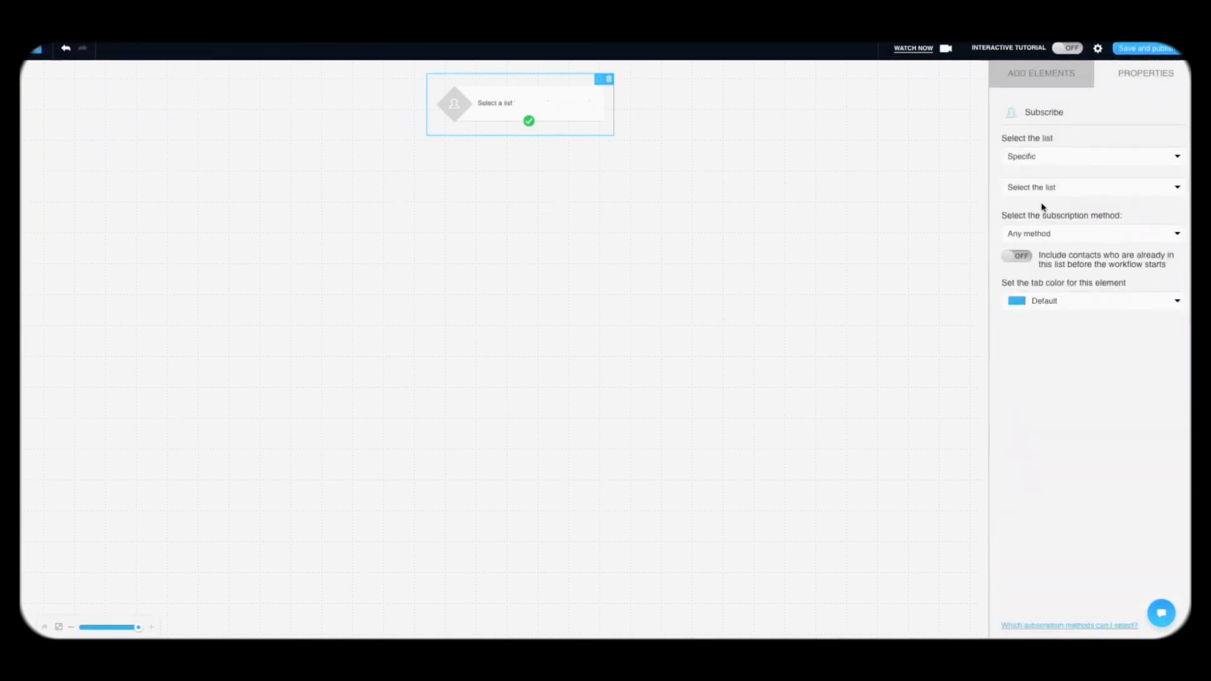
left_click(1047, 188)
left_click(1039, 288)
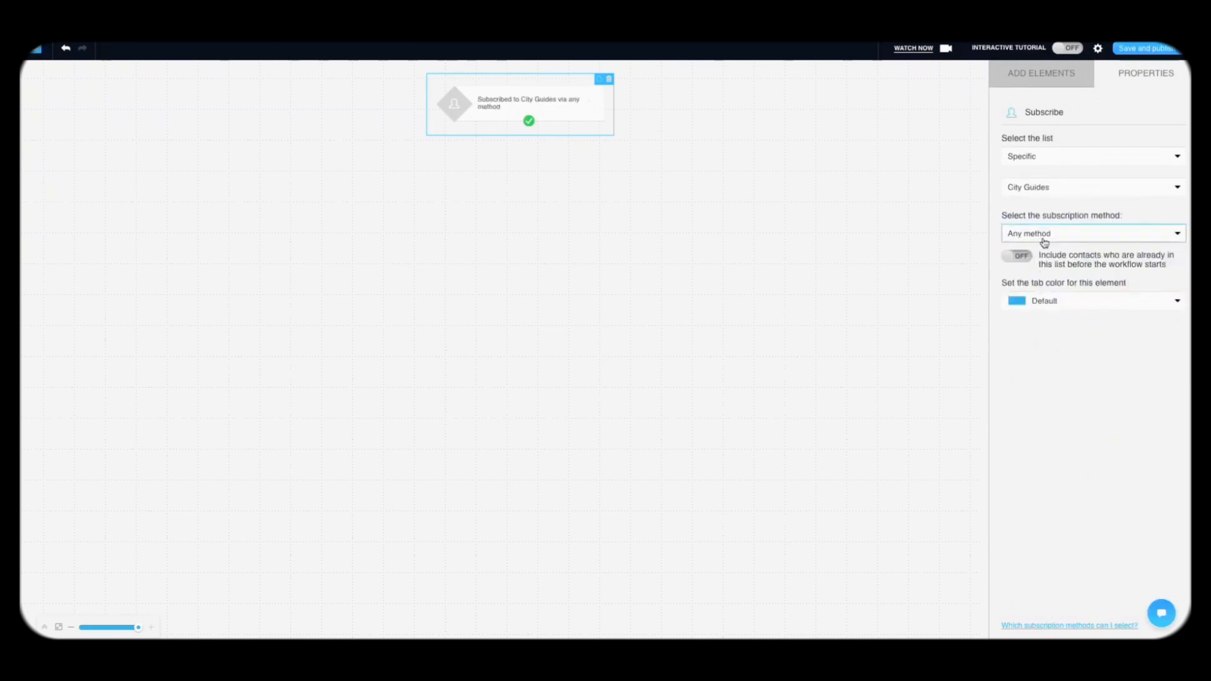
Step: Keep Any method as subscription method and switch Include contacts already on the list on
left_click(1044, 234)
left_click(1046, 234)
left_click(1046, 234)
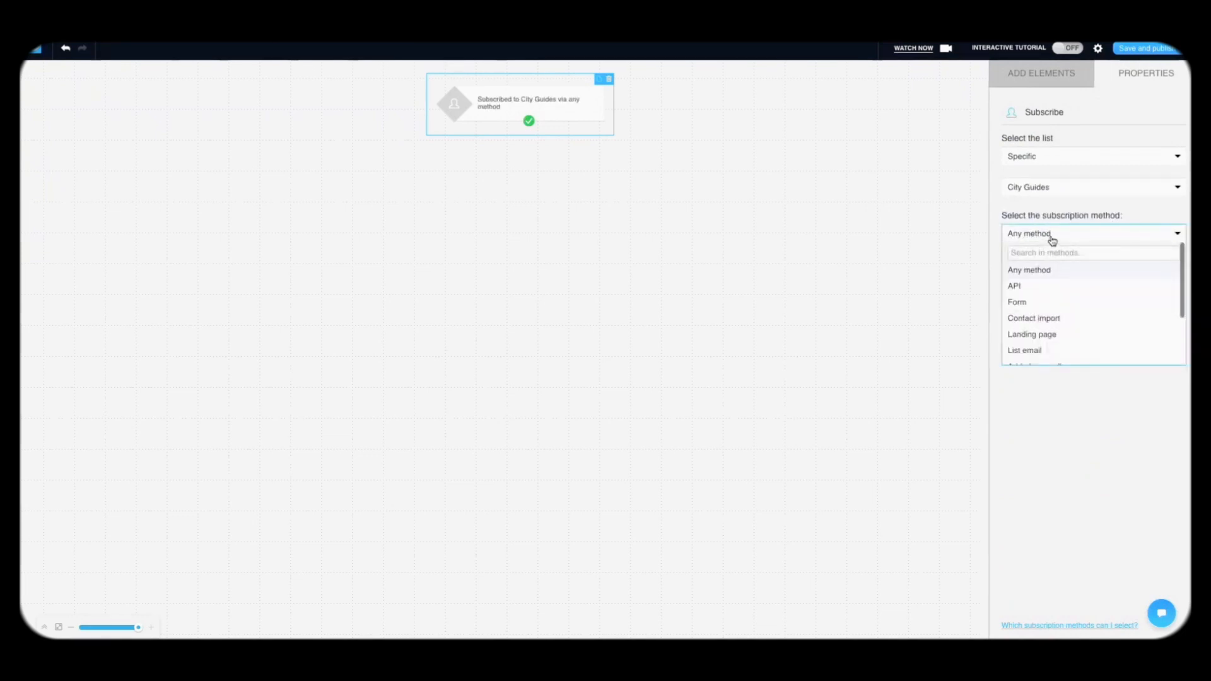
left_click(1059, 246)
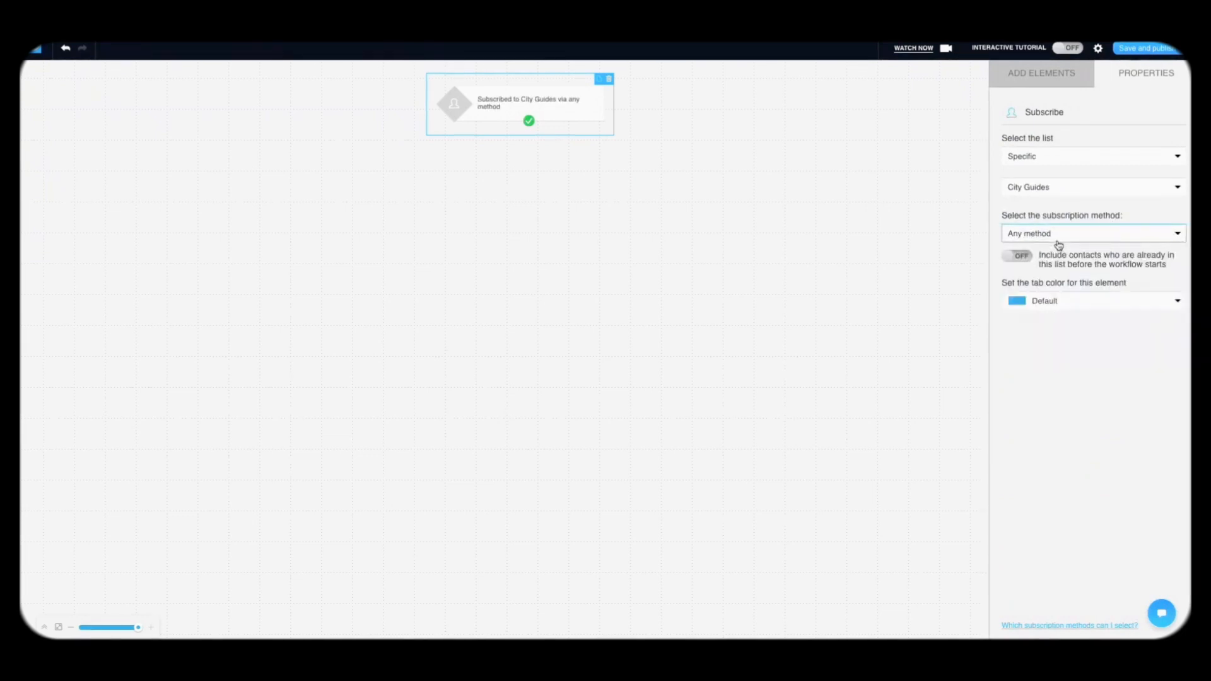
left_click(1059, 240)
scroll(1058, 309, "down", 3)
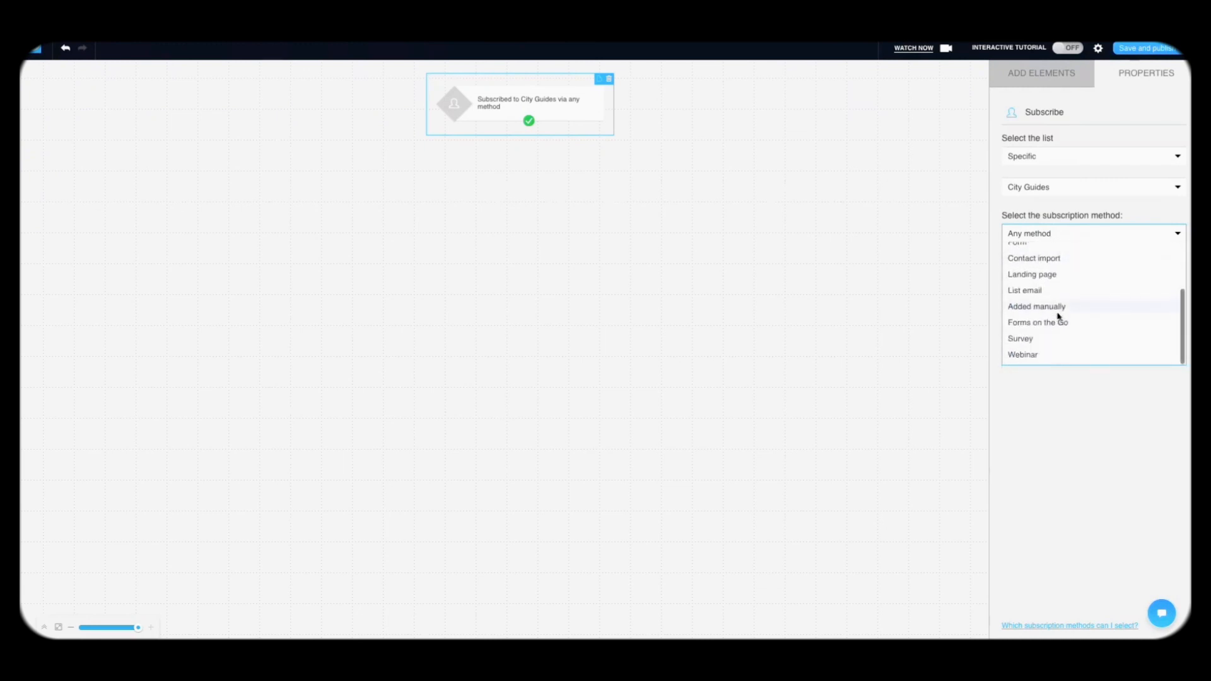
scroll(1085, 288, "up", 3)
left_click(1036, 279)
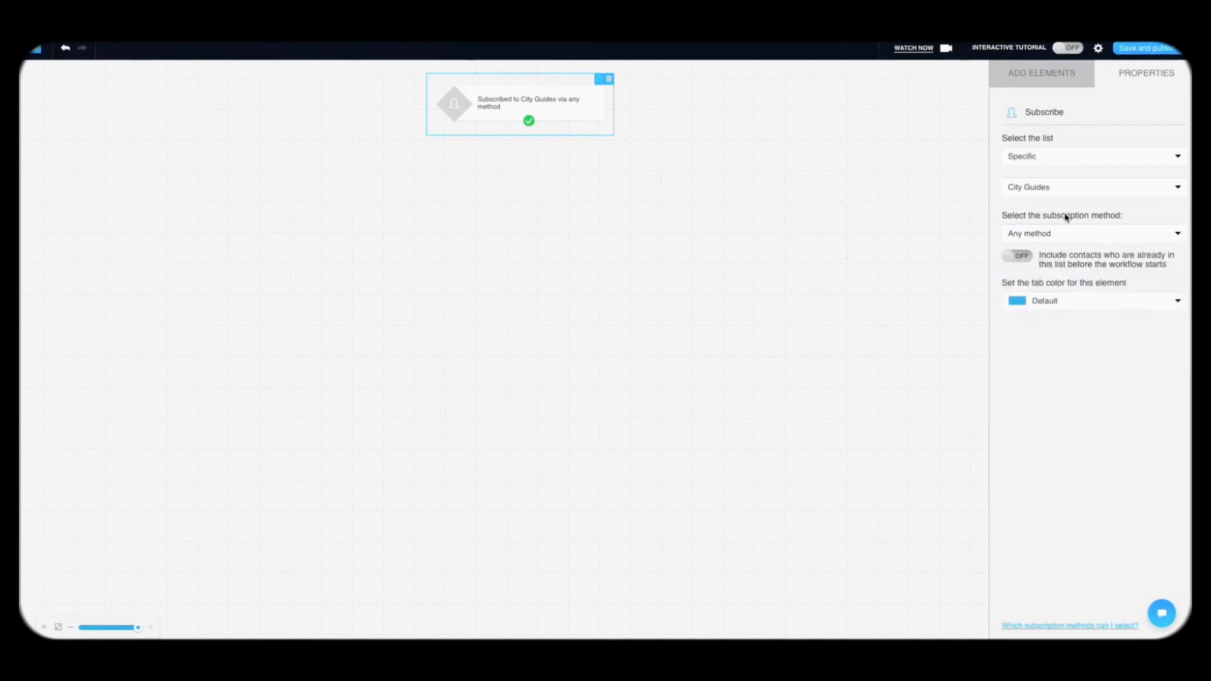
left_click(1026, 257)
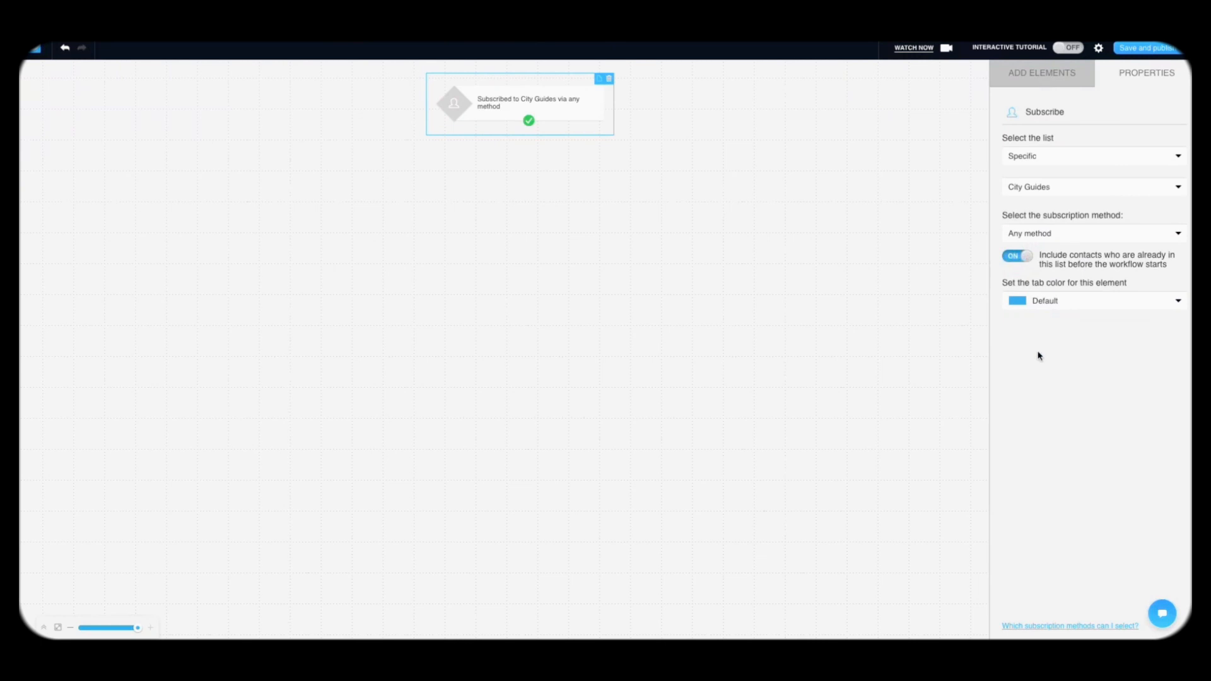
left_click(1035, 85)
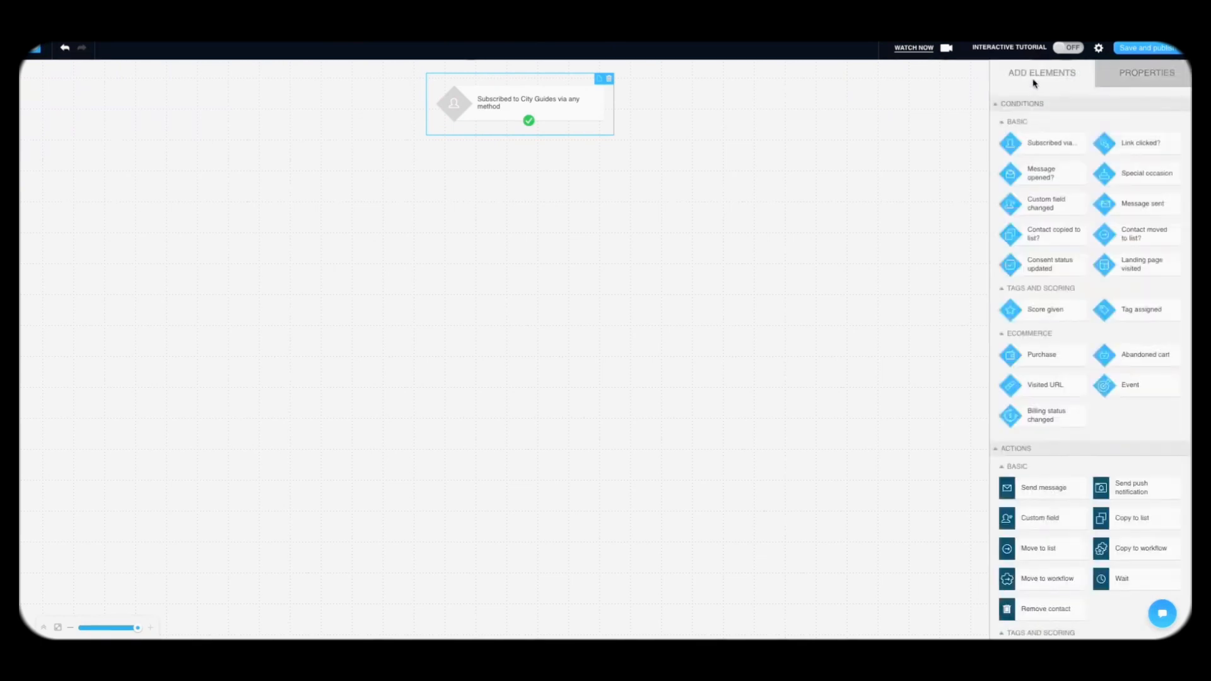
Step: Add a Dynamic segment filter after the trigger, connected and set to the London segment
scroll(1054, 347, "down", 3)
scroll(1046, 461, "down", 2)
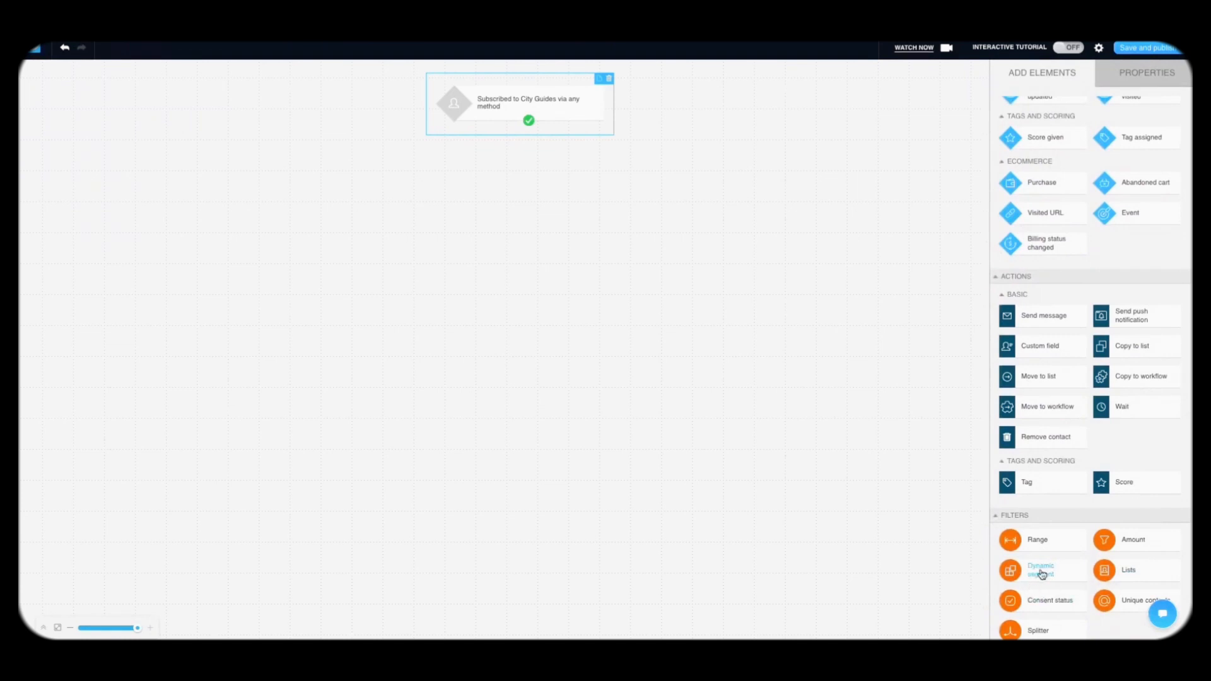
left_click_drag(1043, 574, 615, 183)
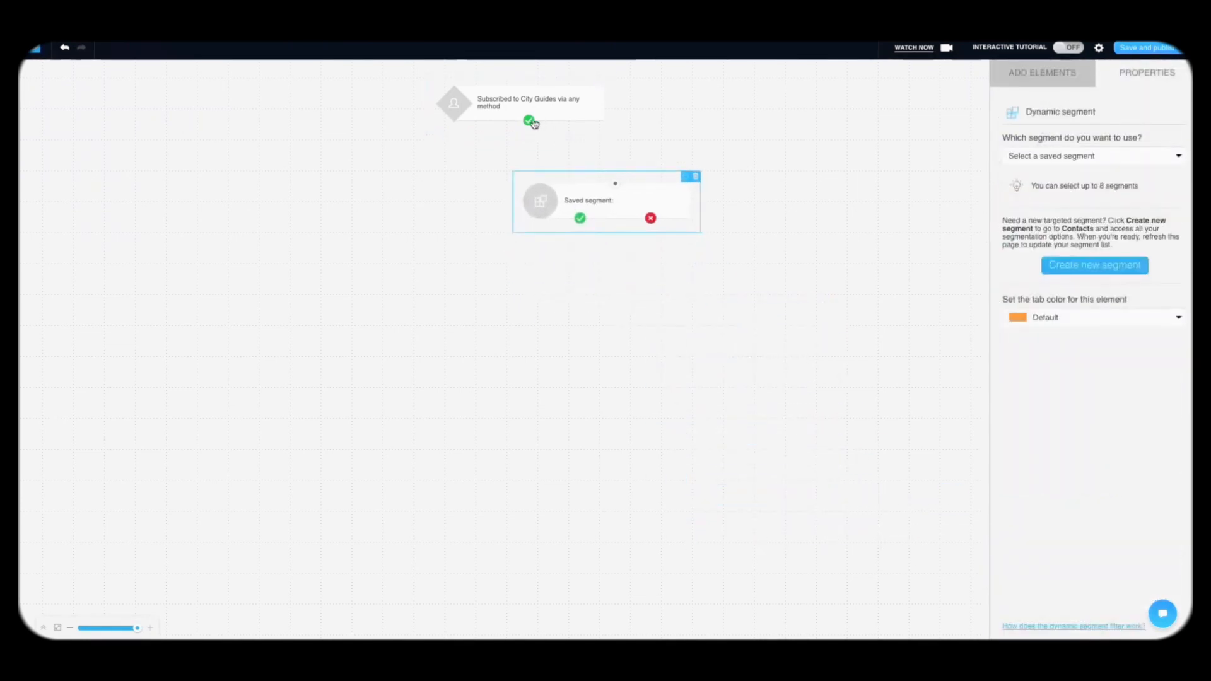
left_click_drag(530, 121, 615, 184)
left_click(631, 197)
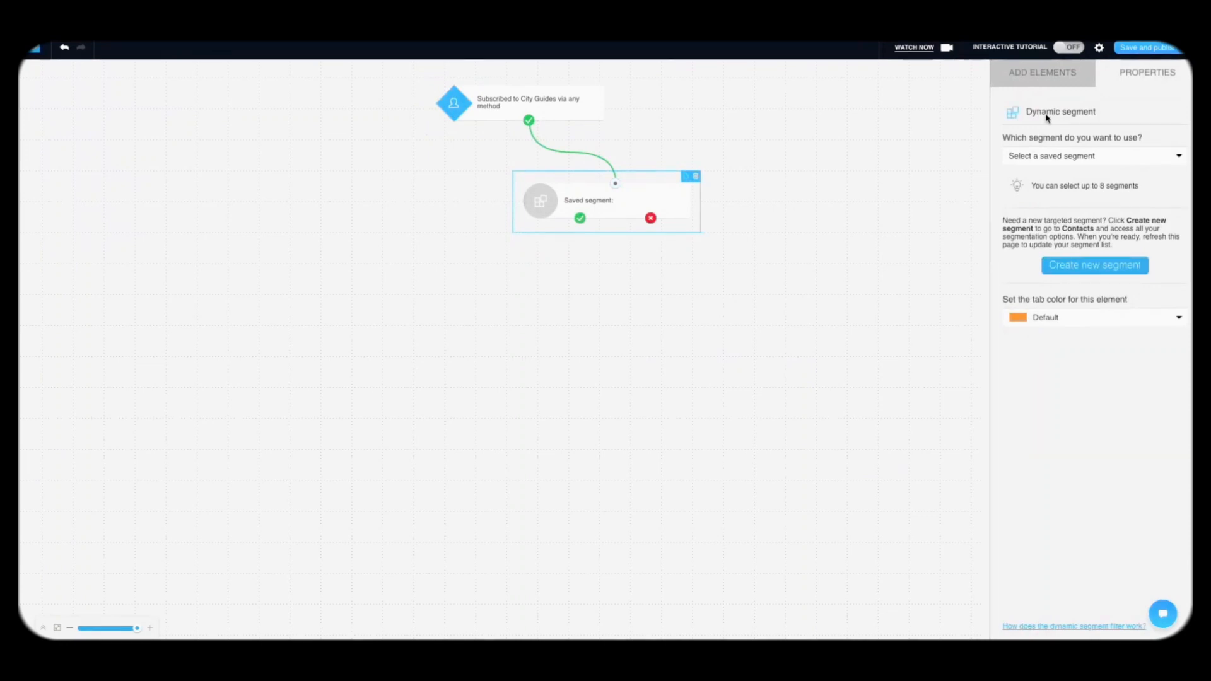
left_click(1051, 159)
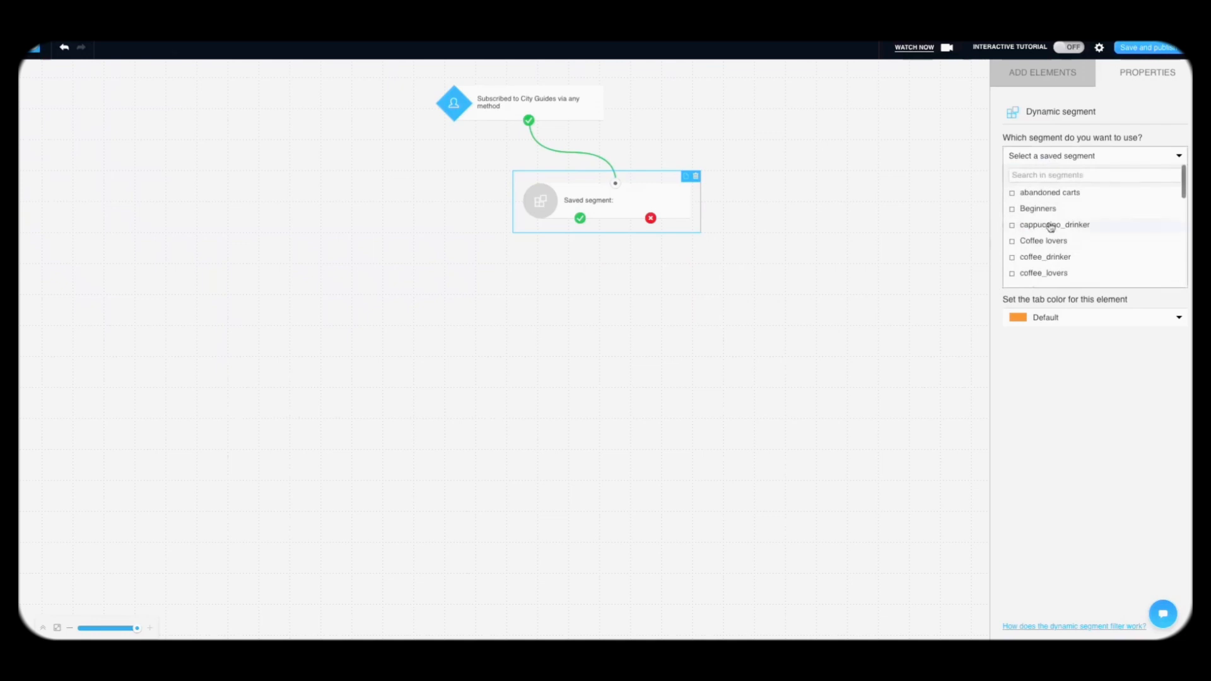
scroll(1051, 227, "down", 2)
scroll(1050, 227, "down", 4)
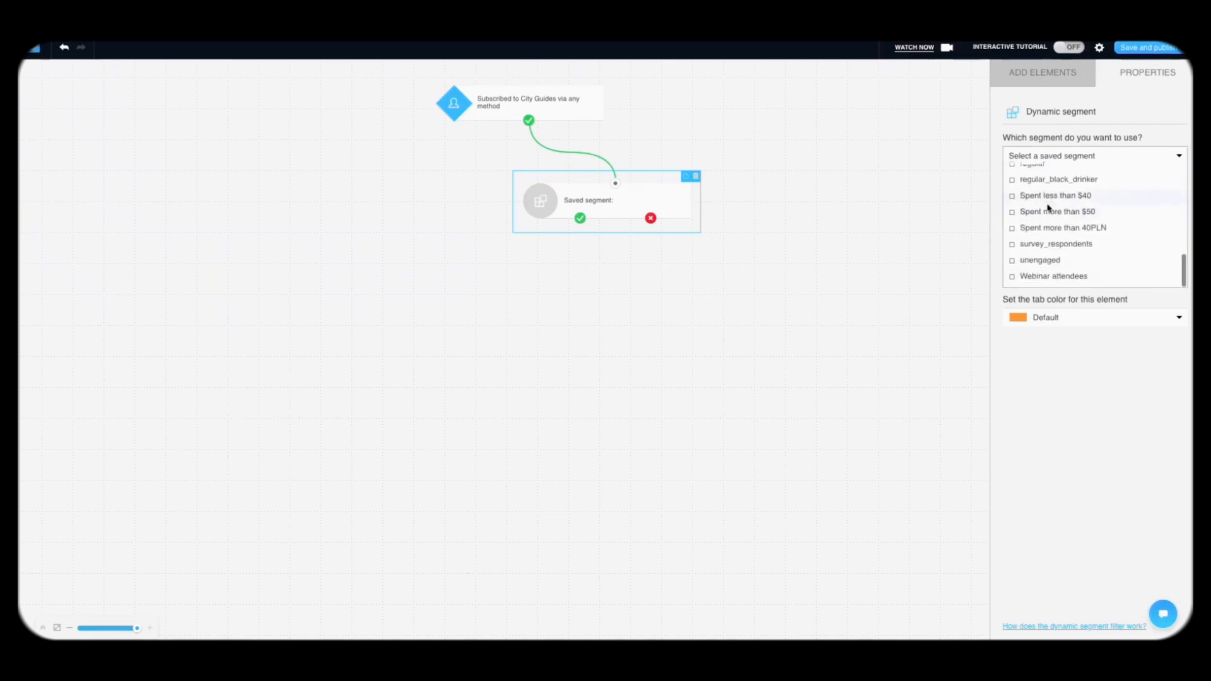
scroll(1049, 208, "up", 3)
left_click(1038, 215)
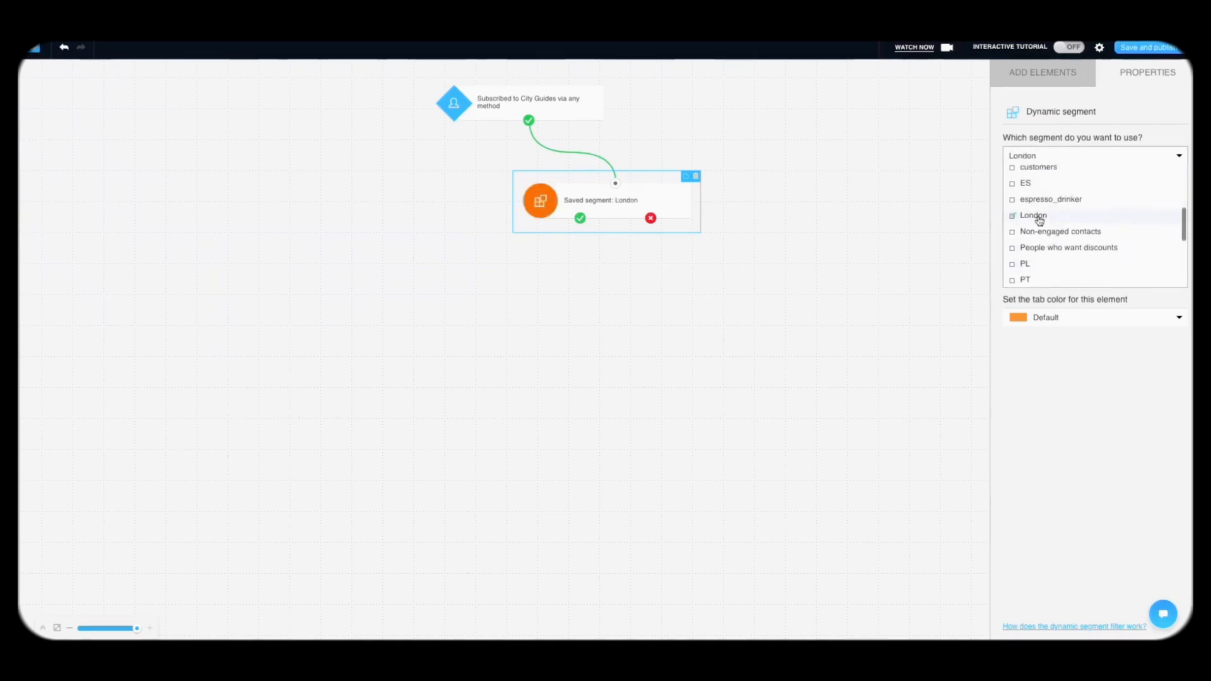
left_click(1093, 403)
Step: Add a Send message step on the London filter's yes branch
left_click(1037, 81)
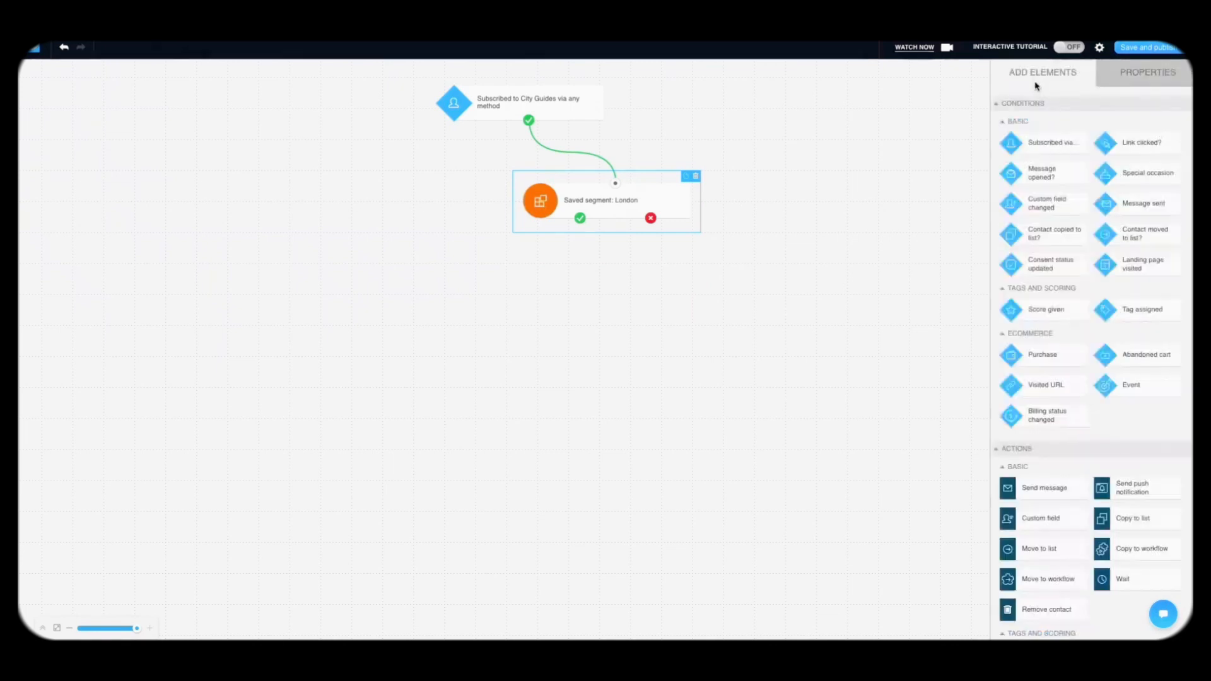
scroll(1068, 325, "down", 1)
left_click_drag(1038, 403, 392, 290)
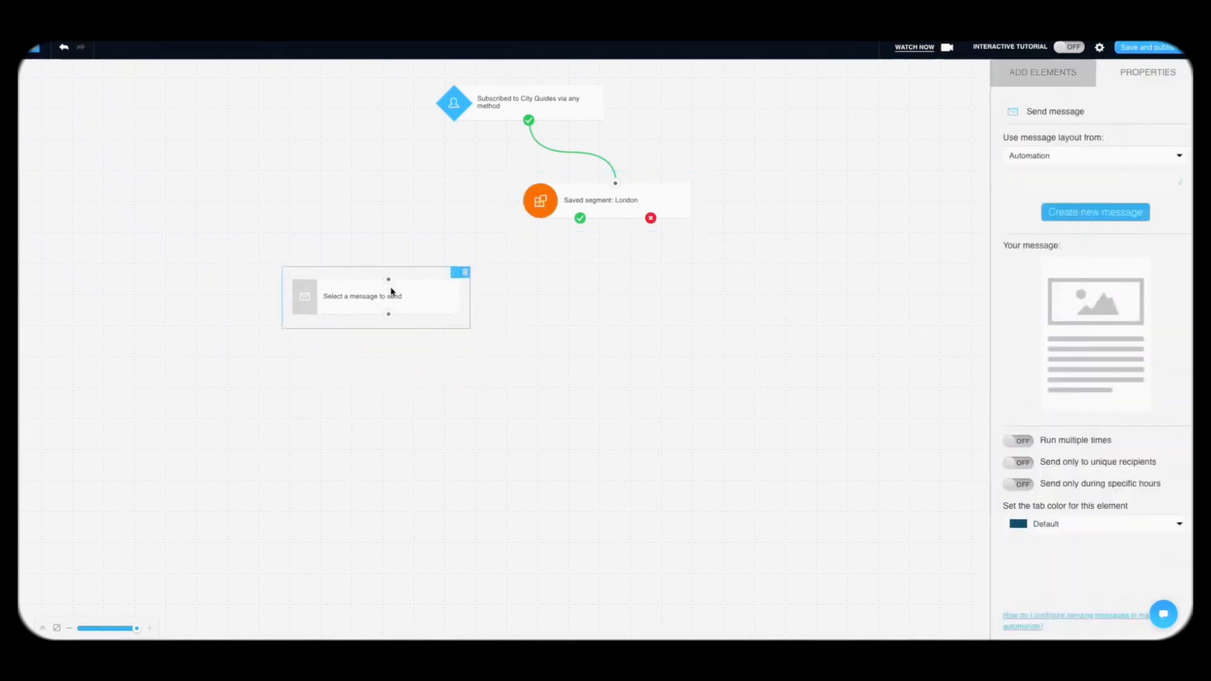
left_click_drag(514, 259, 580, 219)
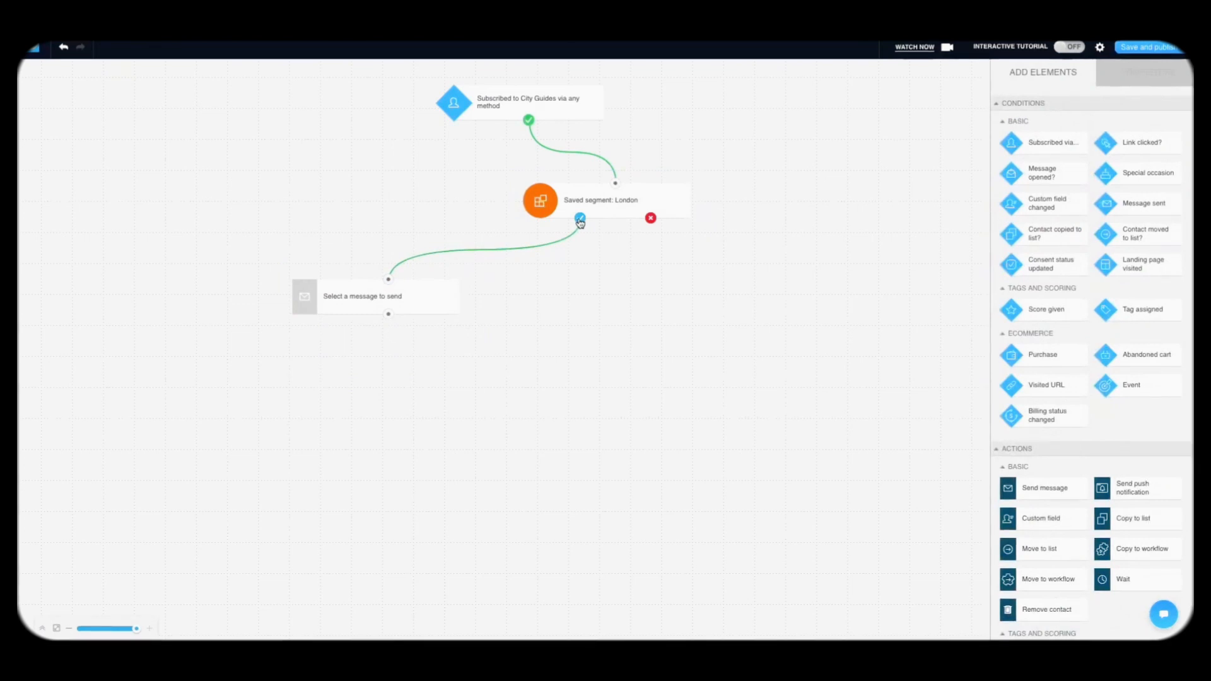
left_click(426, 303)
Step: Duplicate the London segment filter with copy and paste
left_click(566, 202)
key("super+c")
key("super+v")
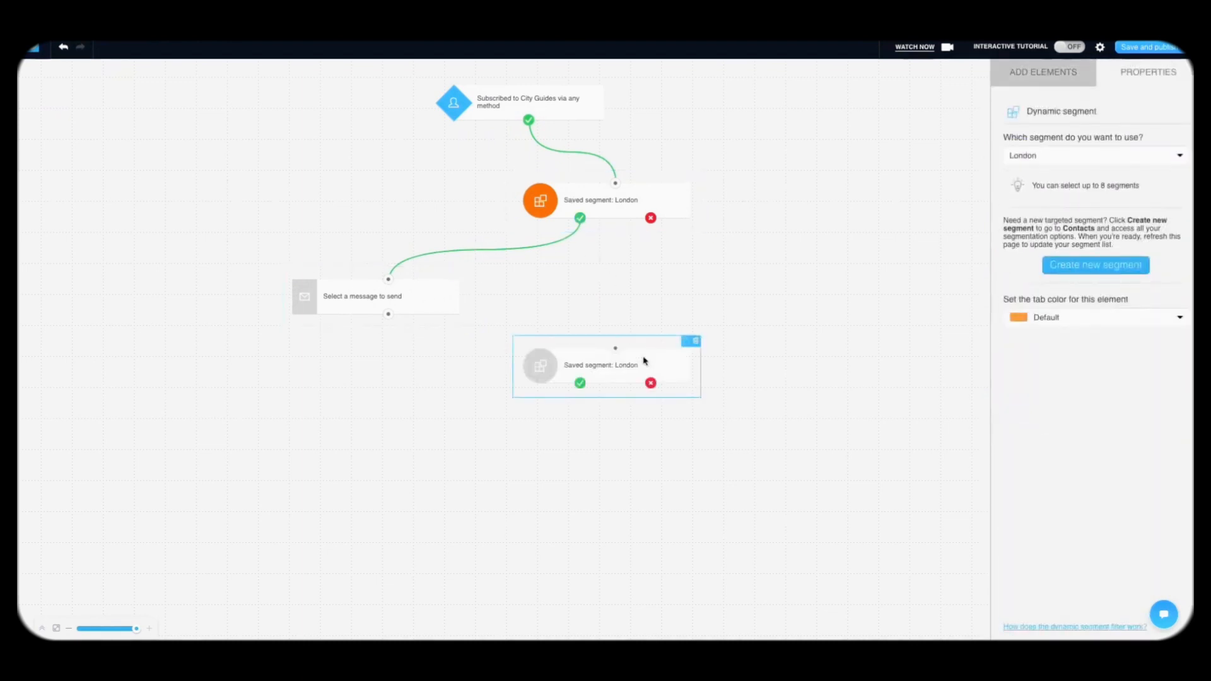
Step: Link the copied filter to London's no branch, remove its London segment, and start a new segment
left_click_drag(630, 347, 682, 316)
left_click(1050, 159)
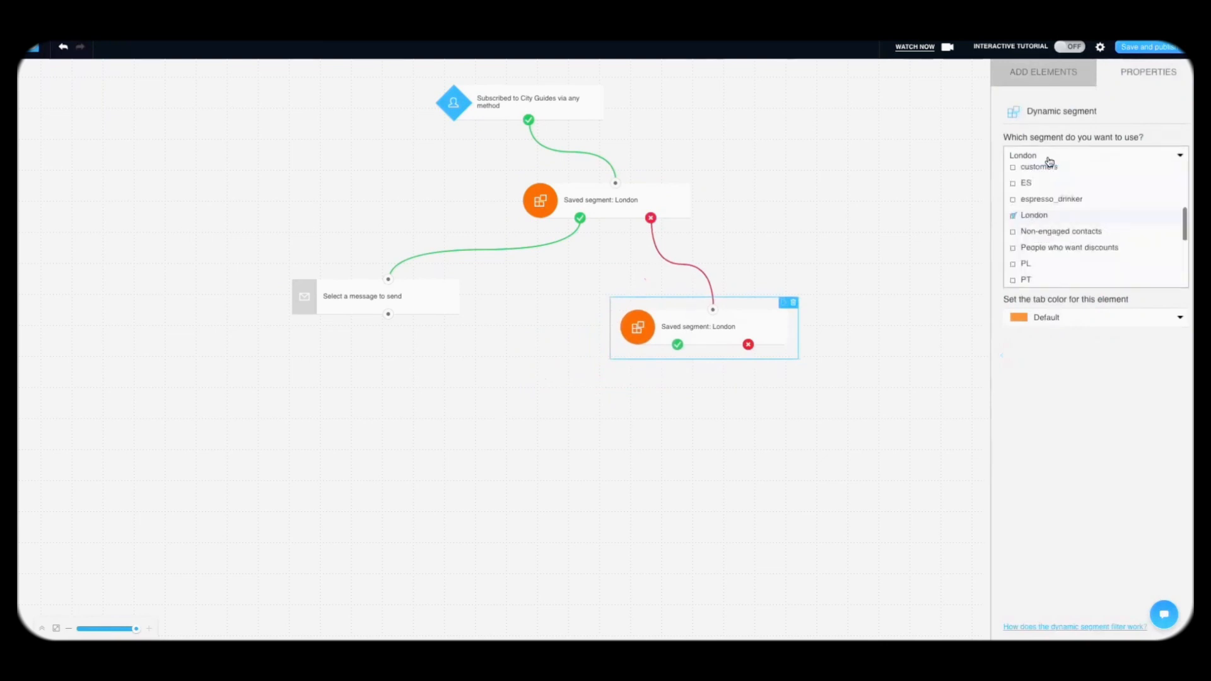
left_click(1030, 219)
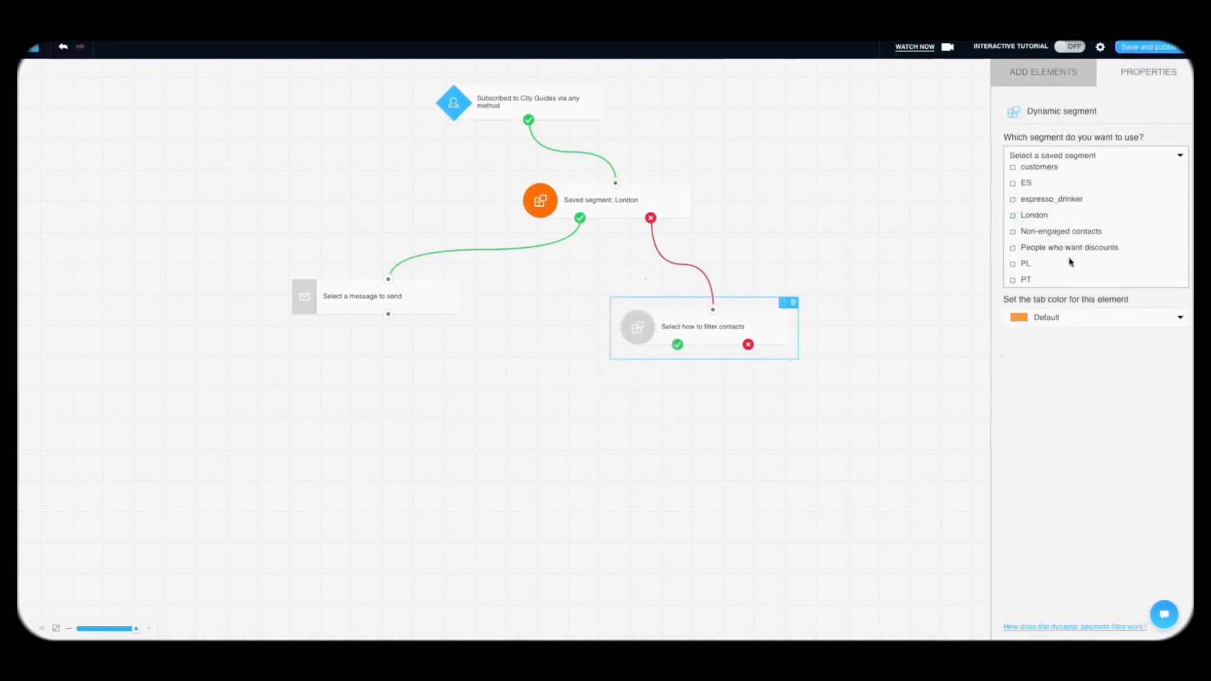
left_click(1063, 151)
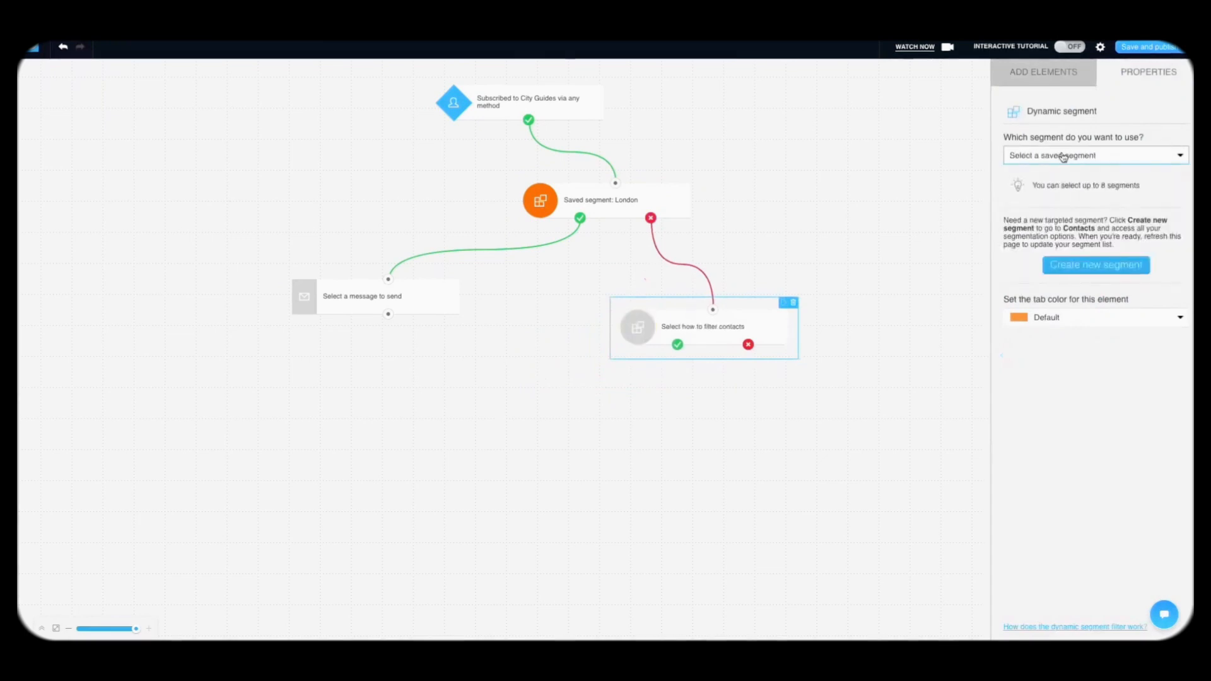
left_click(1095, 270)
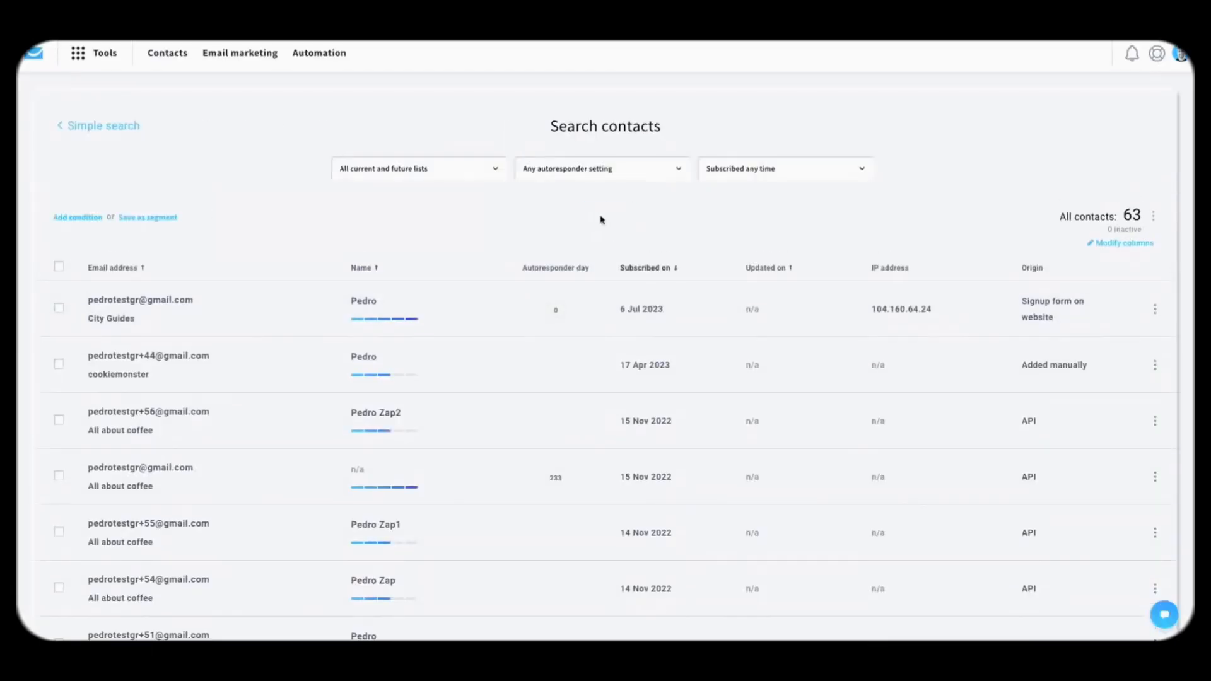
Step: Search for contacts whose custom field city_guides is Paris
left_click(78, 218)
left_click(105, 252)
left_click(104, 318)
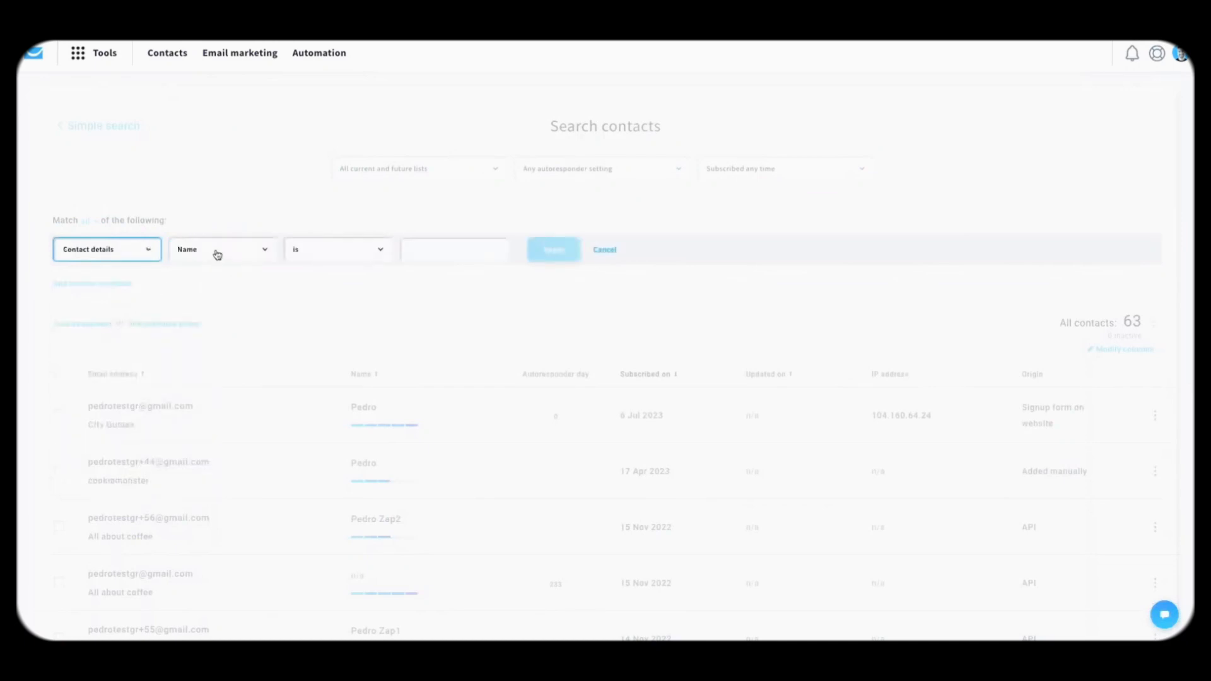
left_click(218, 255)
left_click(232, 326)
left_click(349, 255)
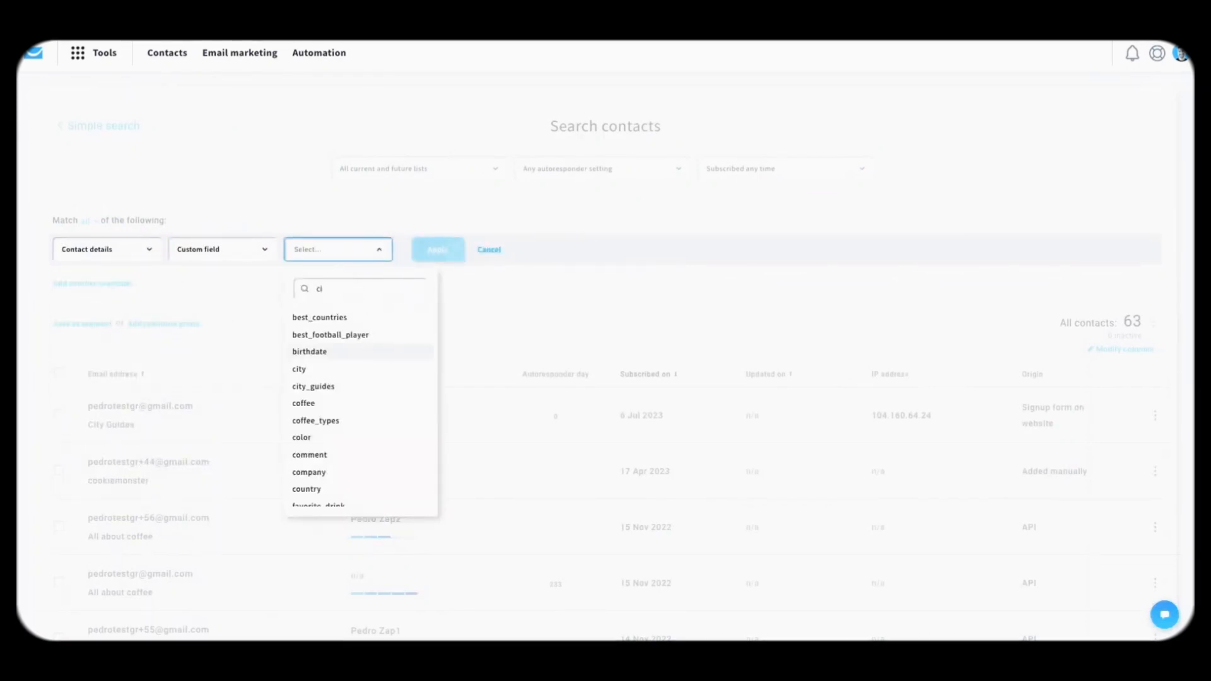
type("city")
left_click(343, 338)
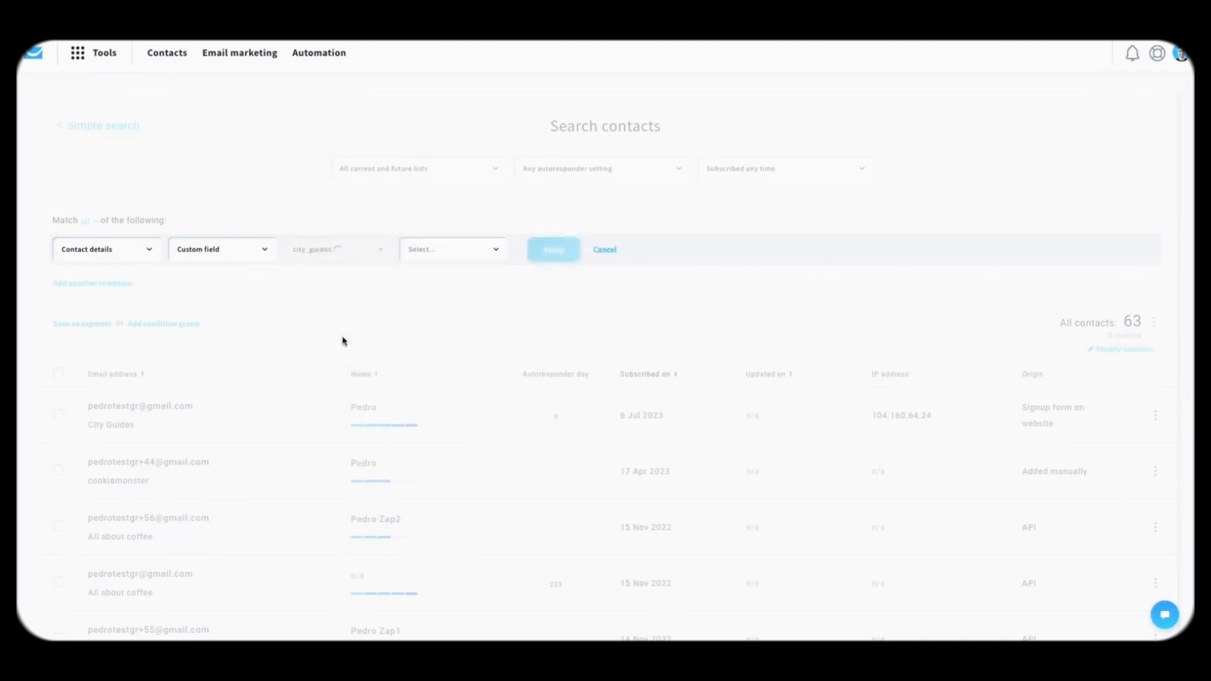
left_click(457, 253)
left_click(444, 285)
left_click(563, 248)
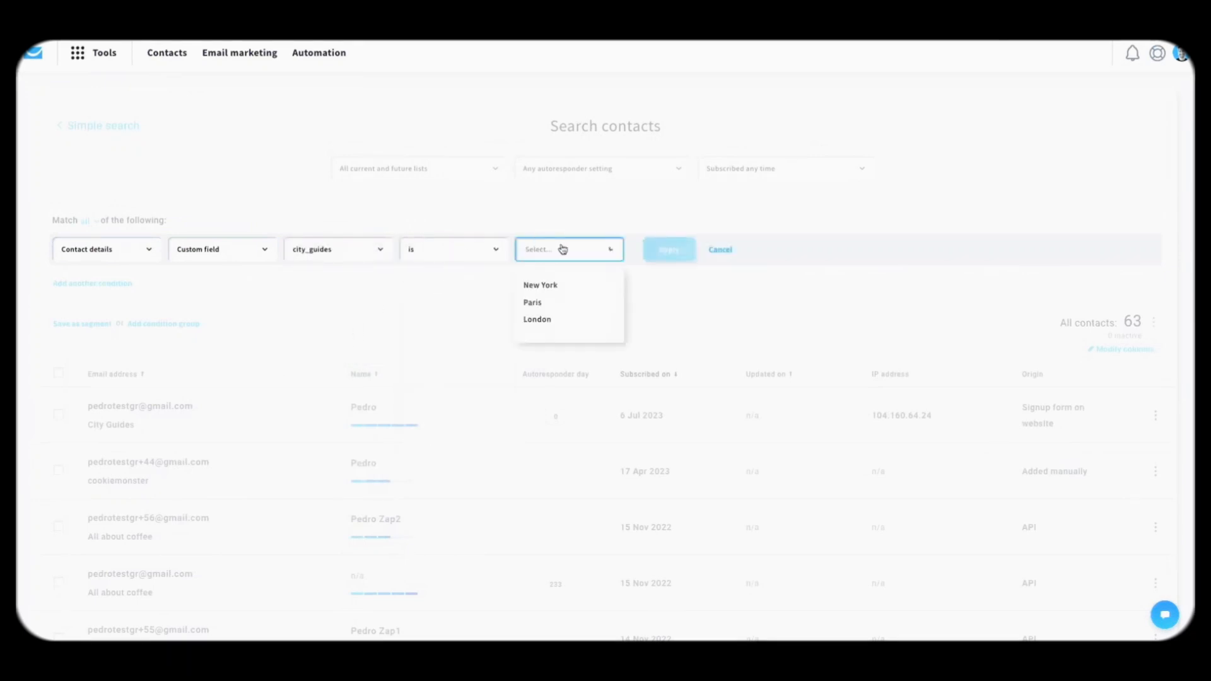
left_click(535, 302)
left_click(670, 249)
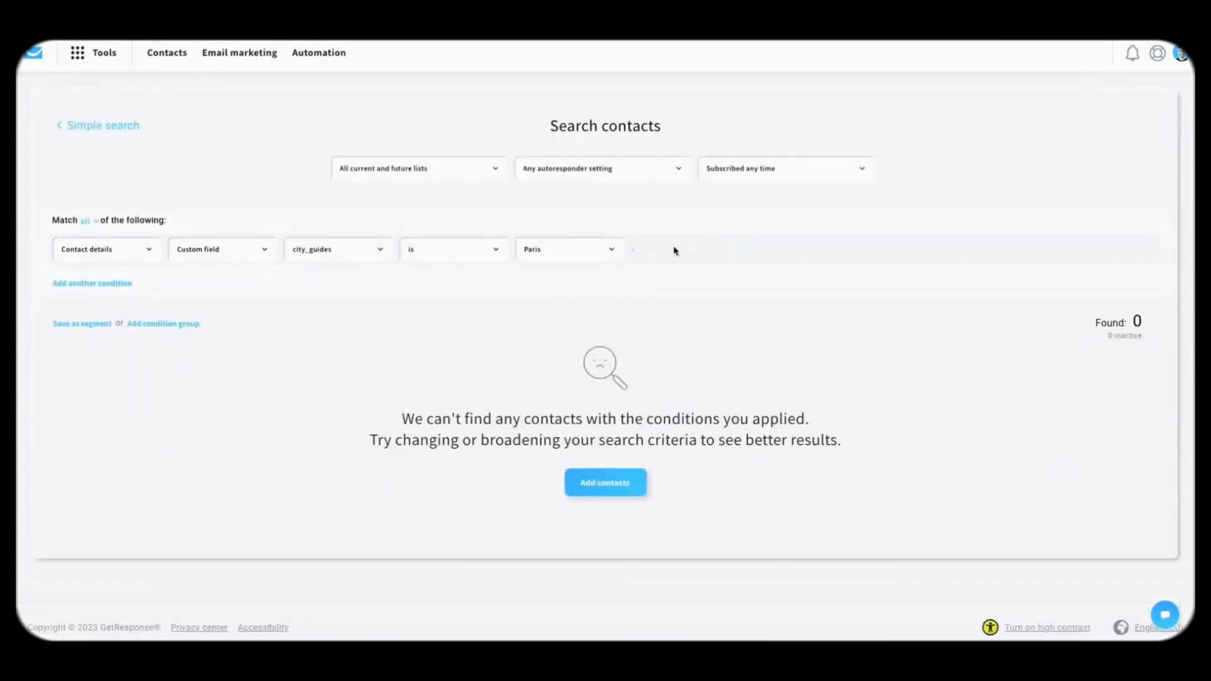
Step: Save the Paris search results as a segment named 'Paris'
left_click(104, 324)
type("Paris")
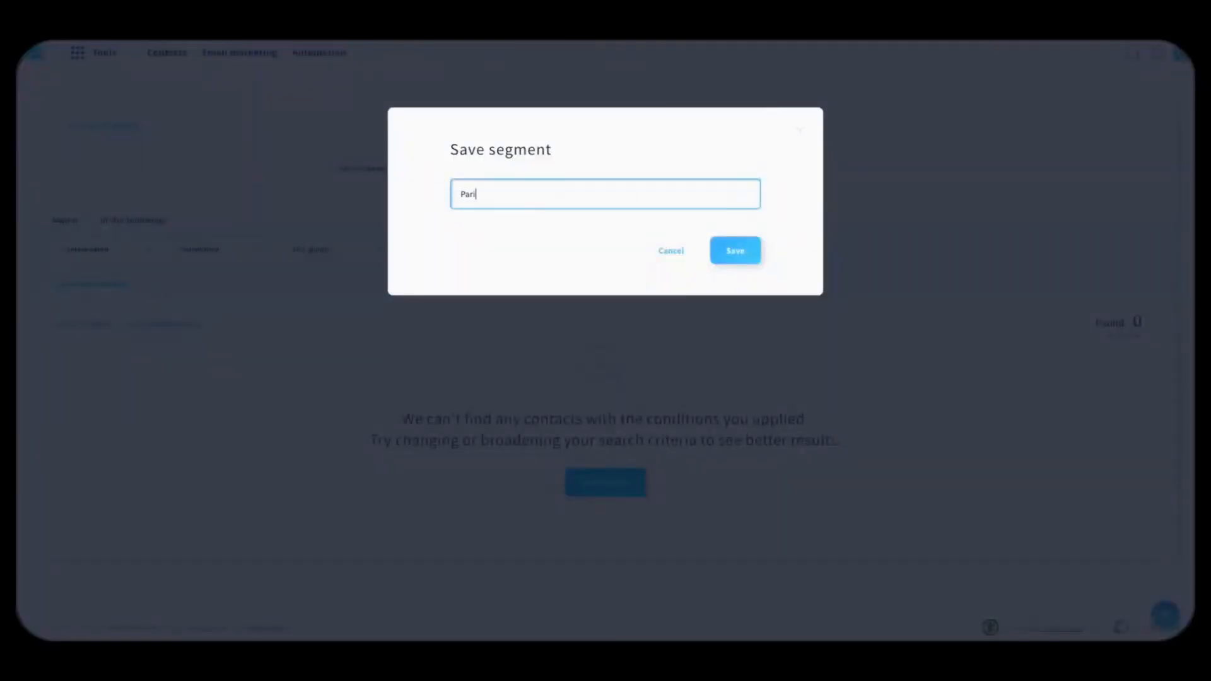
left_click(735, 256)
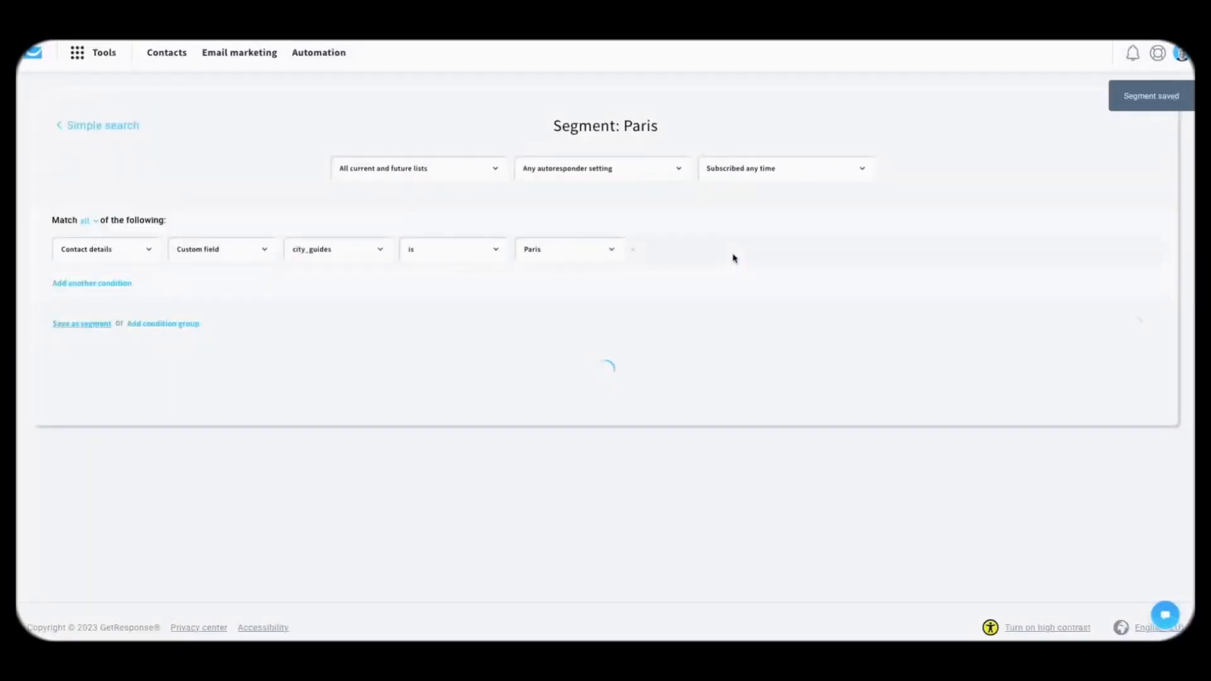
Step: Switch the city_guides condition to New York and save it as a new segment
left_click(591, 255)
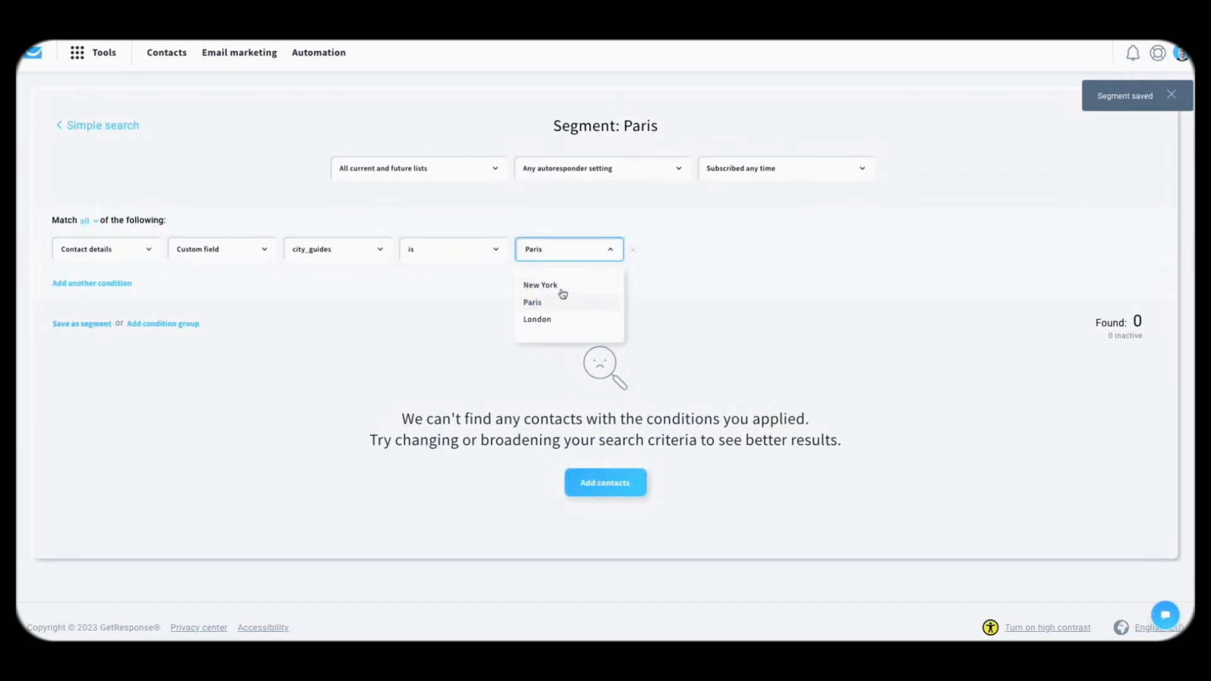
left_click(572, 293)
left_click(667, 252)
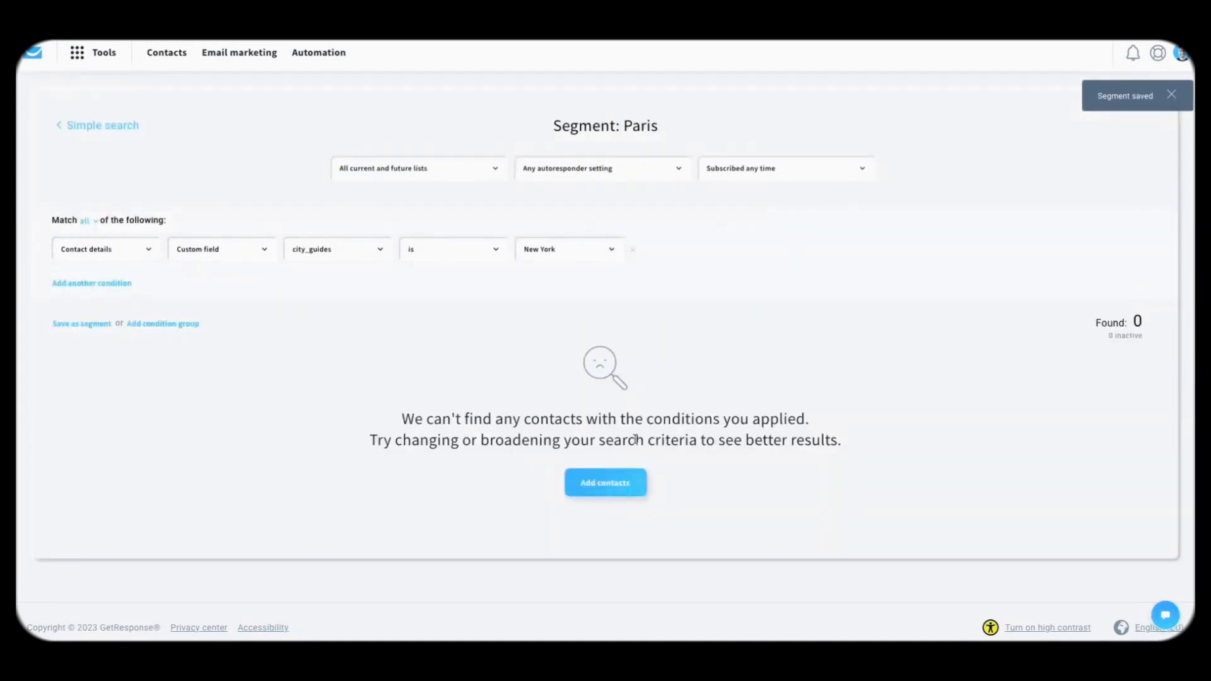
left_click(98, 324)
double_click(503, 191)
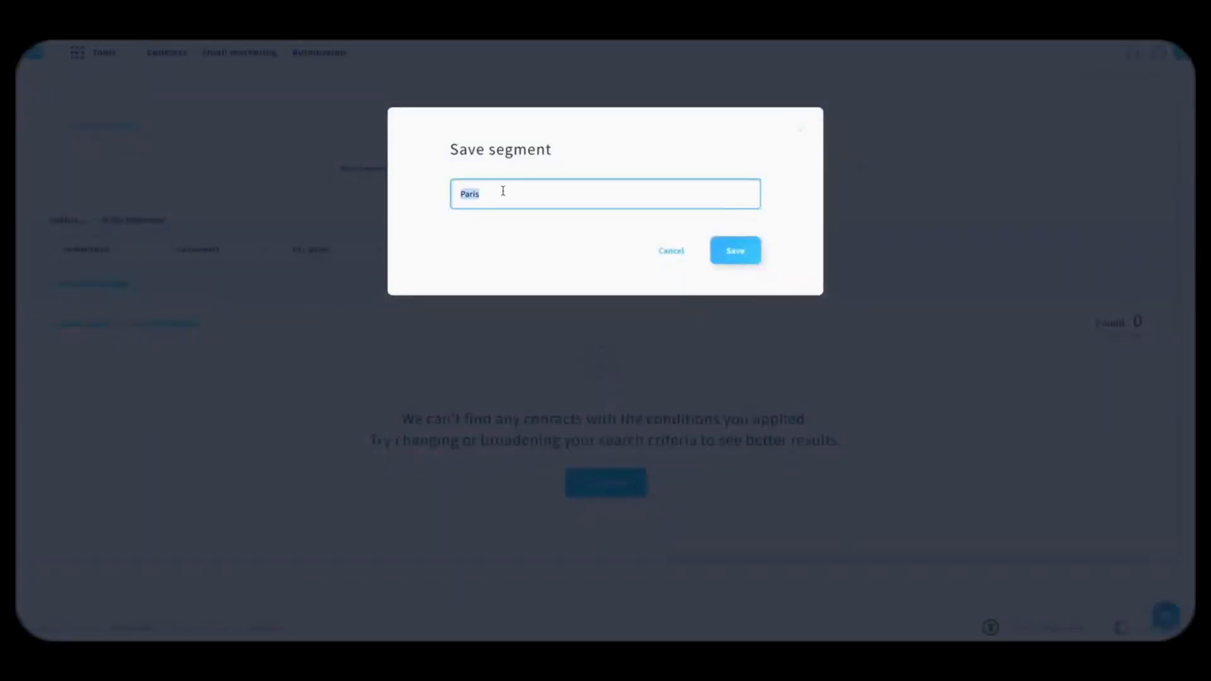
type("New York")
left_click(742, 254)
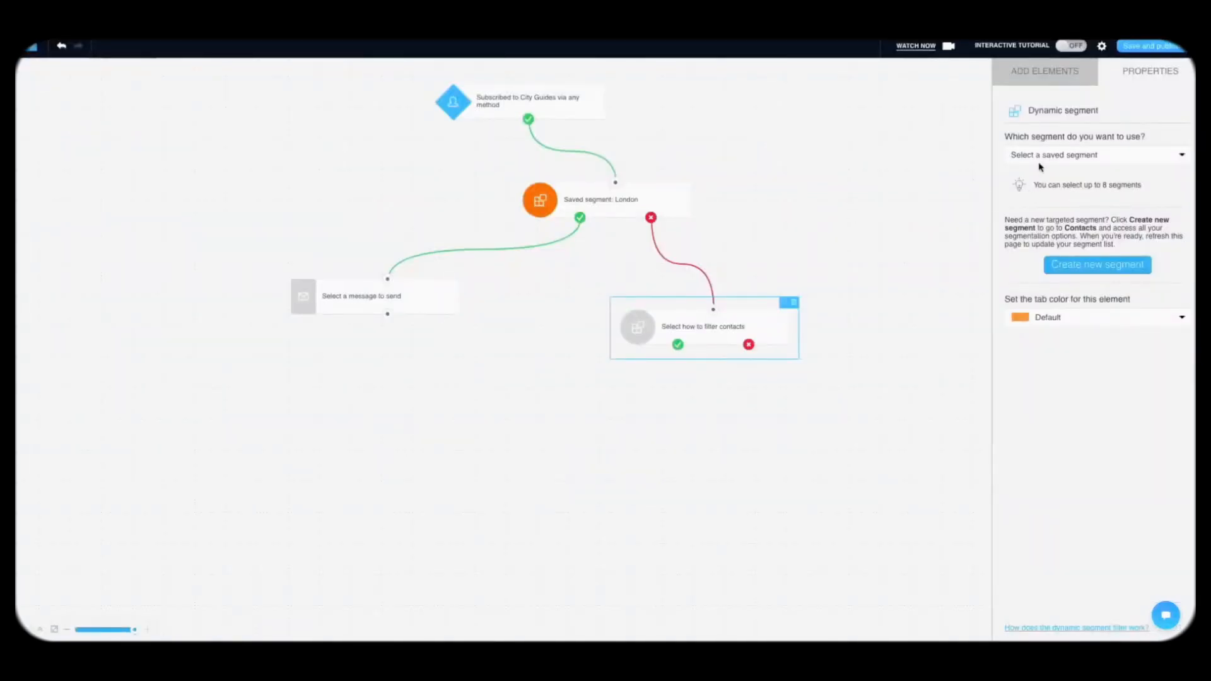
Step: Reload the workflow editor and assign the saved Paris segment to the empty filter
left_click(1041, 154)
scroll(1060, 273, "down", 5)
scroll(1060, 278, "up", 8)
left_click(935, 244)
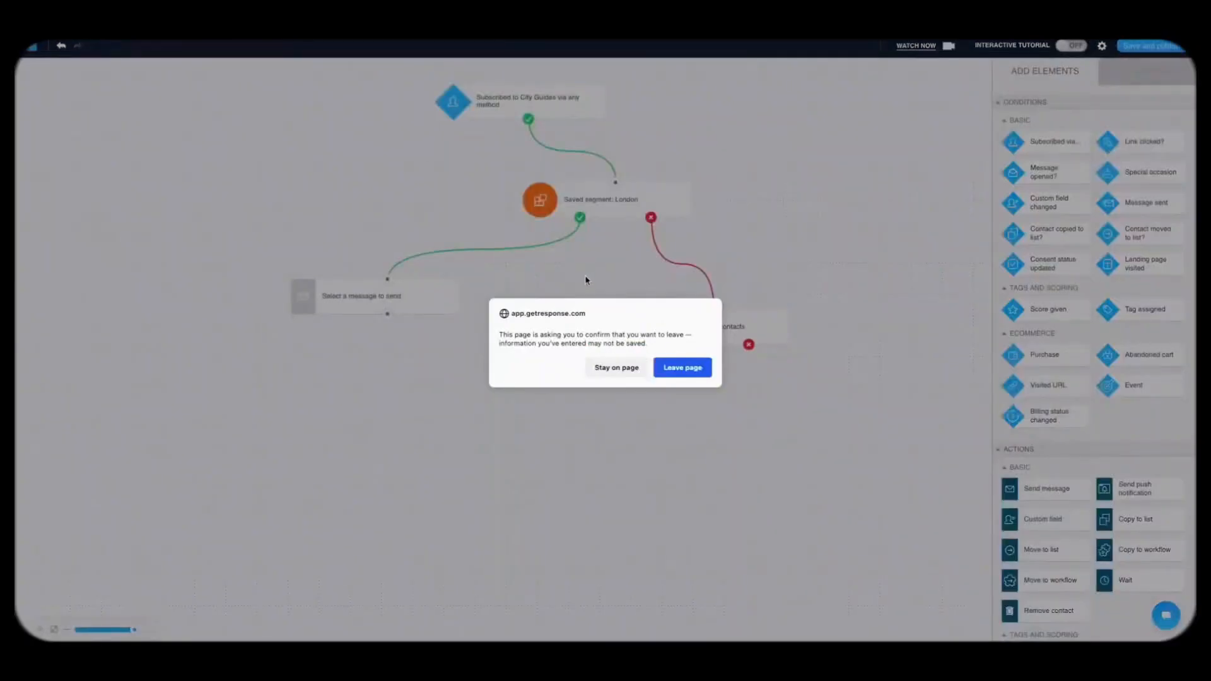
left_click(677, 364)
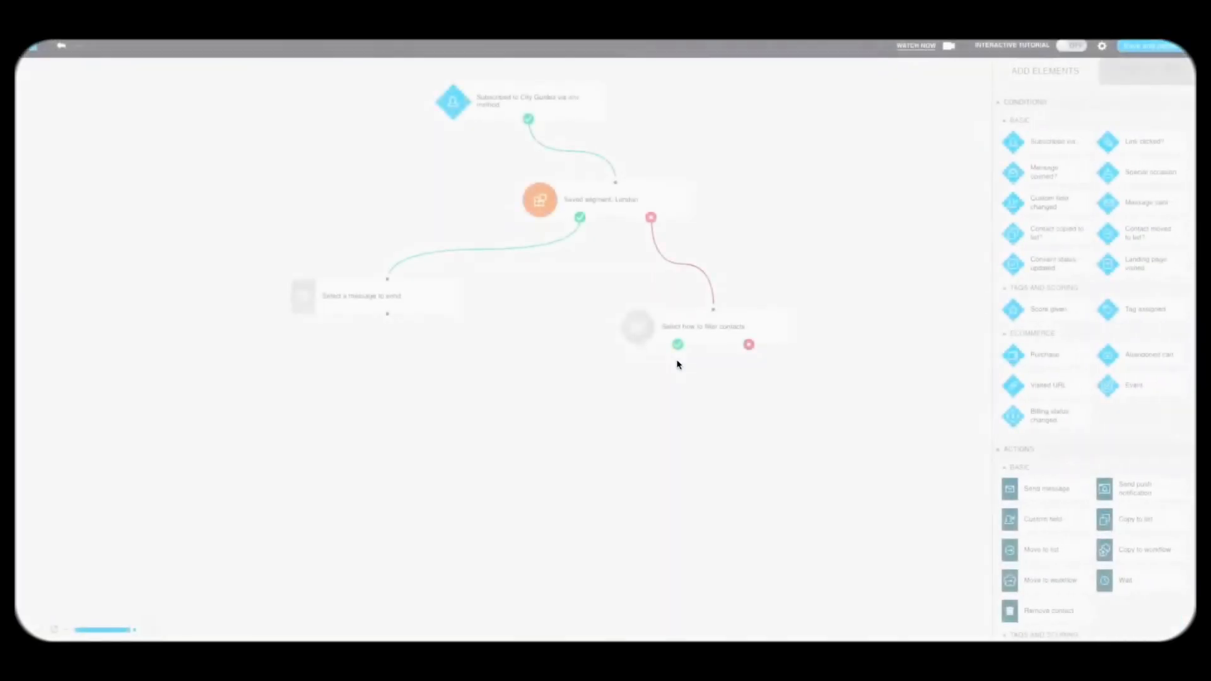
left_click(678, 333)
left_click(1041, 155)
left_click(1053, 174)
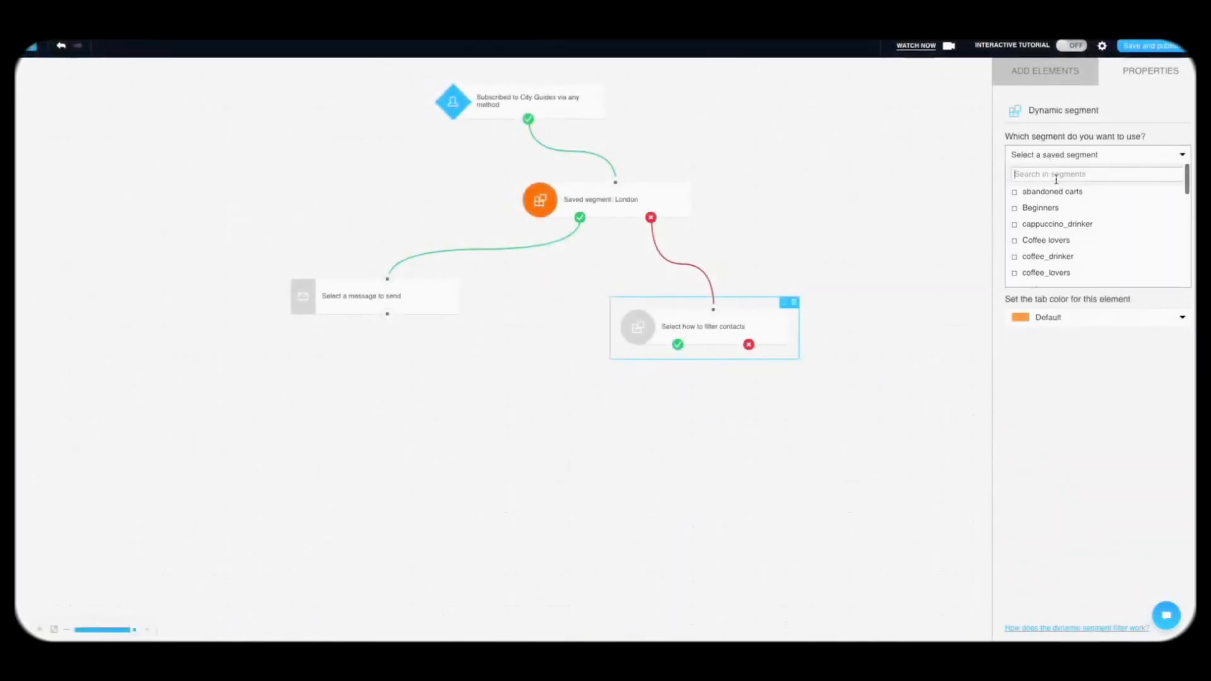
type("paris")
left_click(1035, 192)
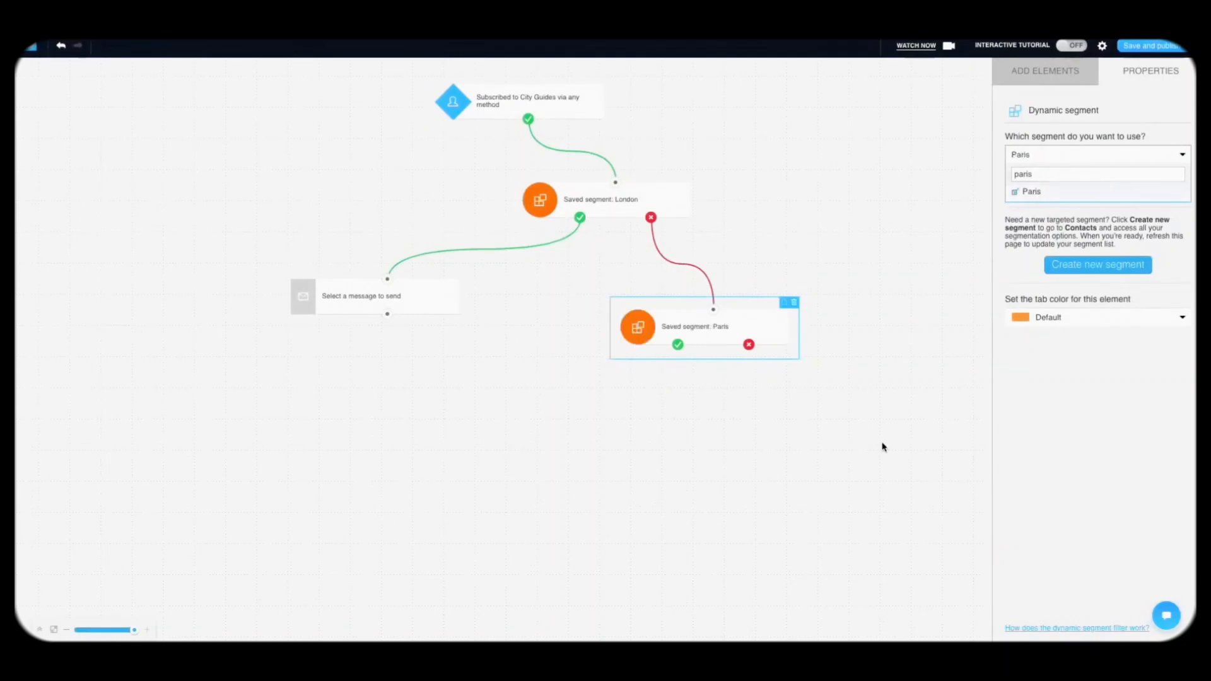
Step: Place a copy of the London message step under the Paris condition's yes path
left_click(881, 446)
left_click_drag(717, 338, 701, 319)
left_click(440, 304)
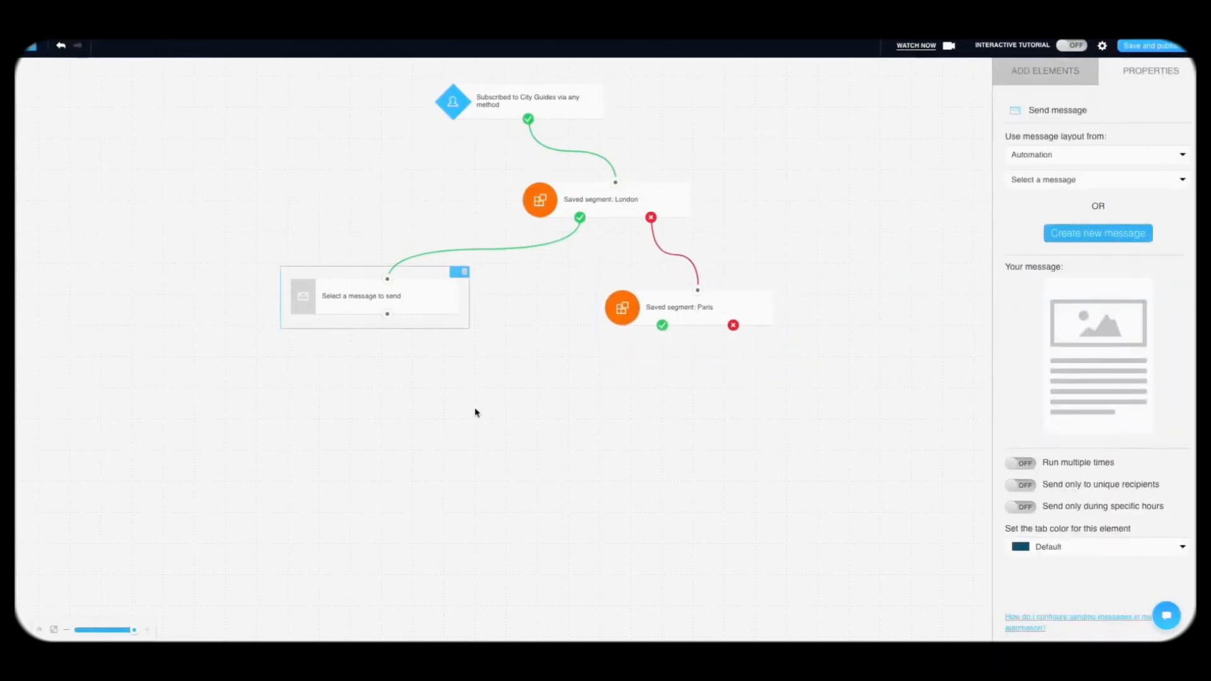
key("super+v")
left_click_drag(433, 384, 670, 325)
Step: Duplicate the Paris condition and link it to Paris's no outcome
left_click(683, 313)
key("super+c")
key("super+v")
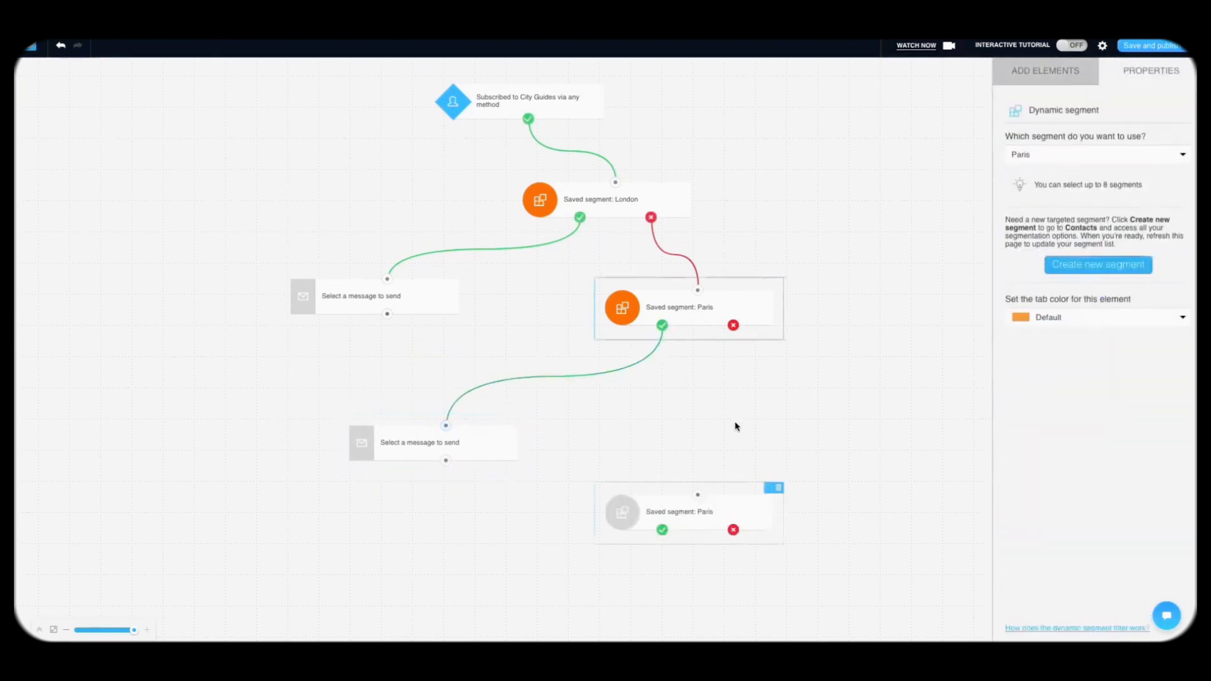
left_click(694, 518)
left_click_drag(694, 517, 765, 440)
mouse_move(733, 325)
left_mouse_down()
mouse_move(767, 417)
mouse_move(790, 414)
left_mouse_up()
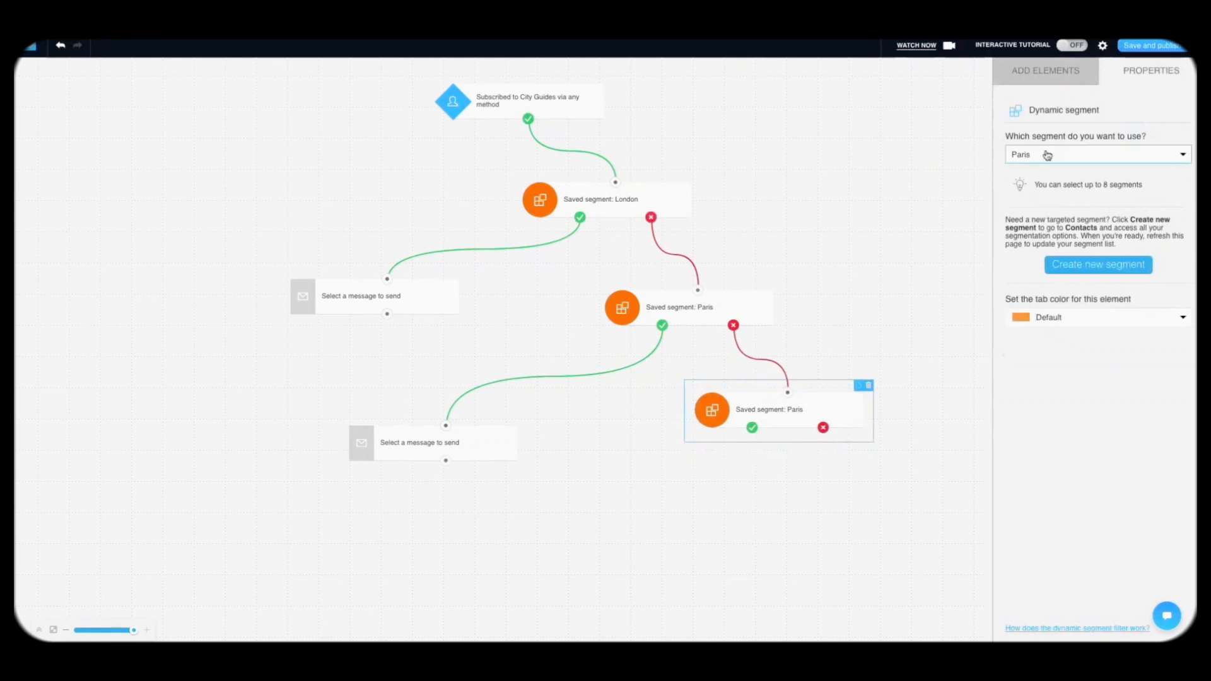
Step: Change the duplicate condition's segment from Paris to New York
left_click(1046, 154)
scroll(1044, 243, "down", 3)
left_click(1030, 239)
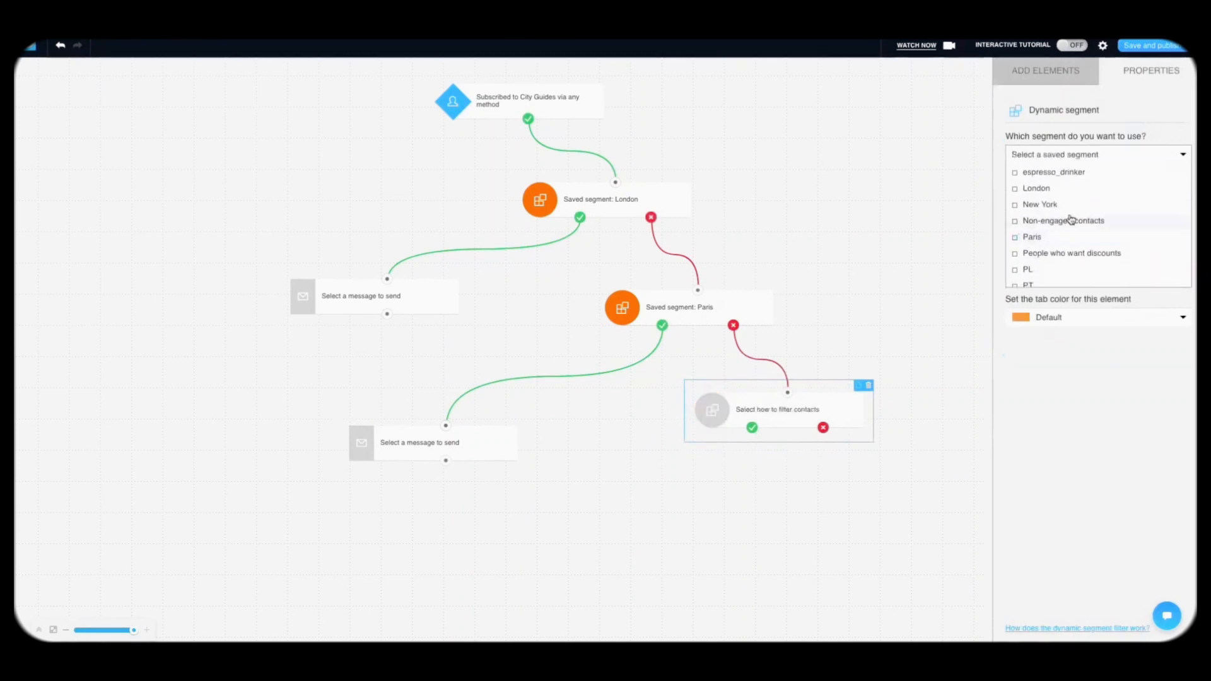
scroll(1071, 222, "up", 5)
left_click(1044, 177)
type("new yo")
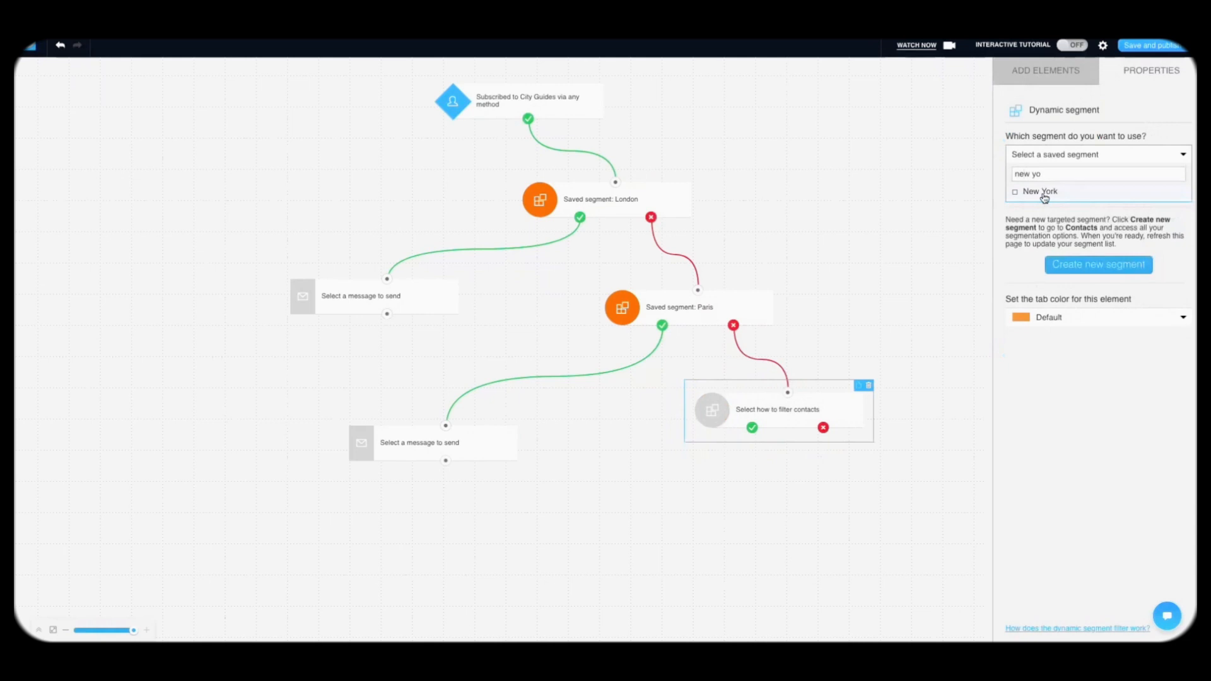
left_click(1044, 192)
left_click(879, 489)
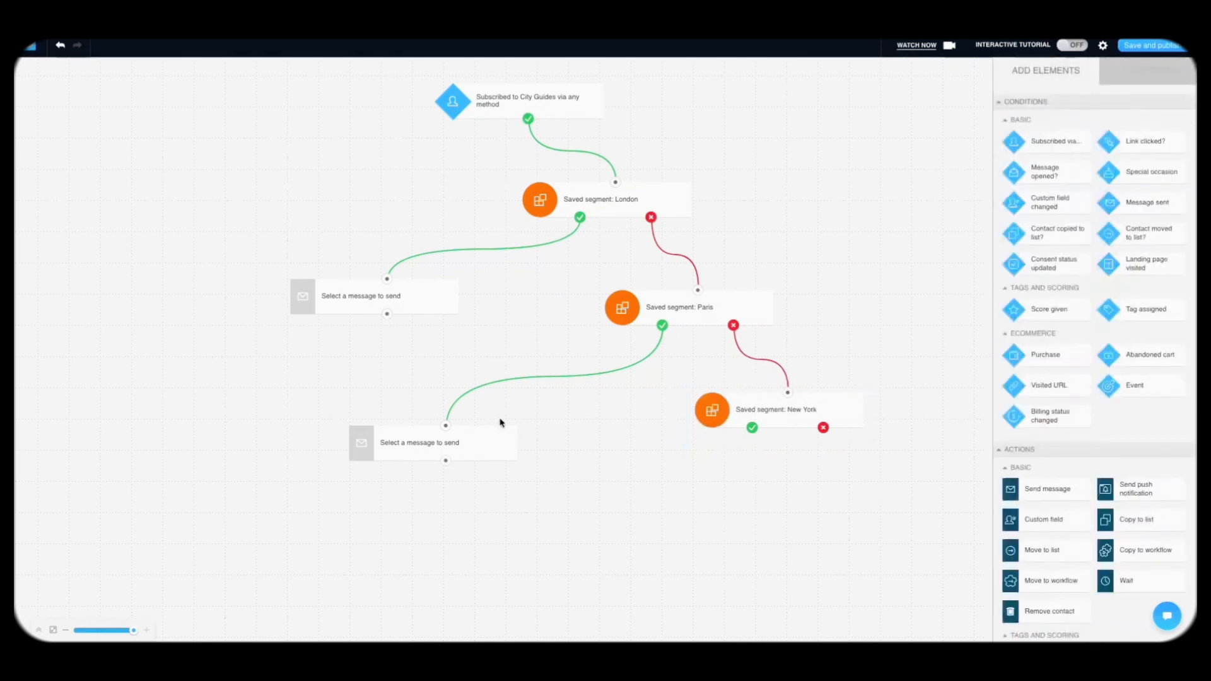
Step: Add a message step on New York's yes path and a 1-day wait below London's message
left_click(481, 444)
left_click_drag(433, 512, 752, 428)
left_click(1028, 68)
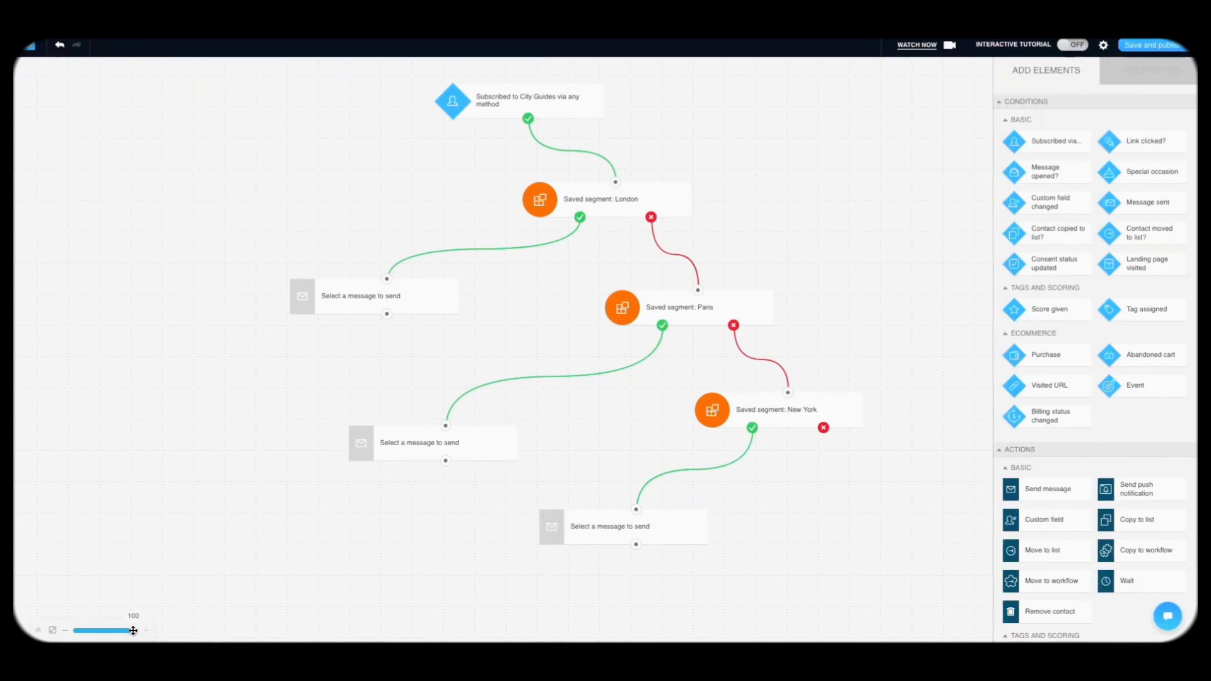
left_click_drag(133, 630, 115, 630)
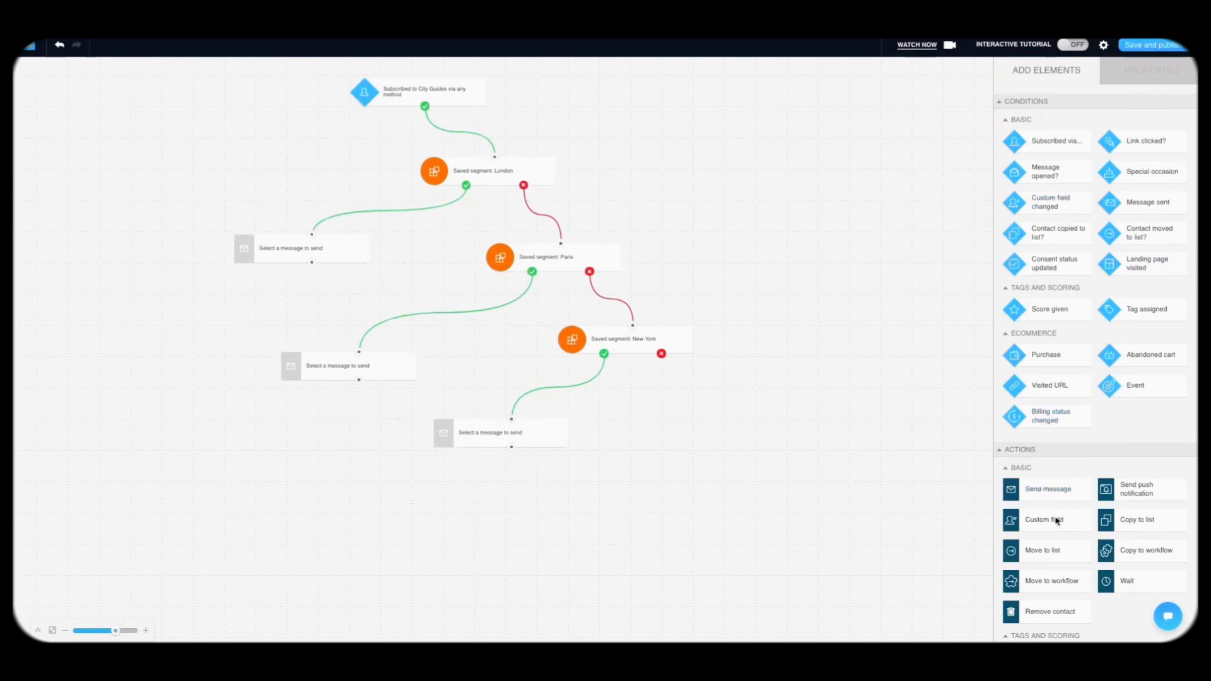
left_click_drag(1128, 581, 312, 263)
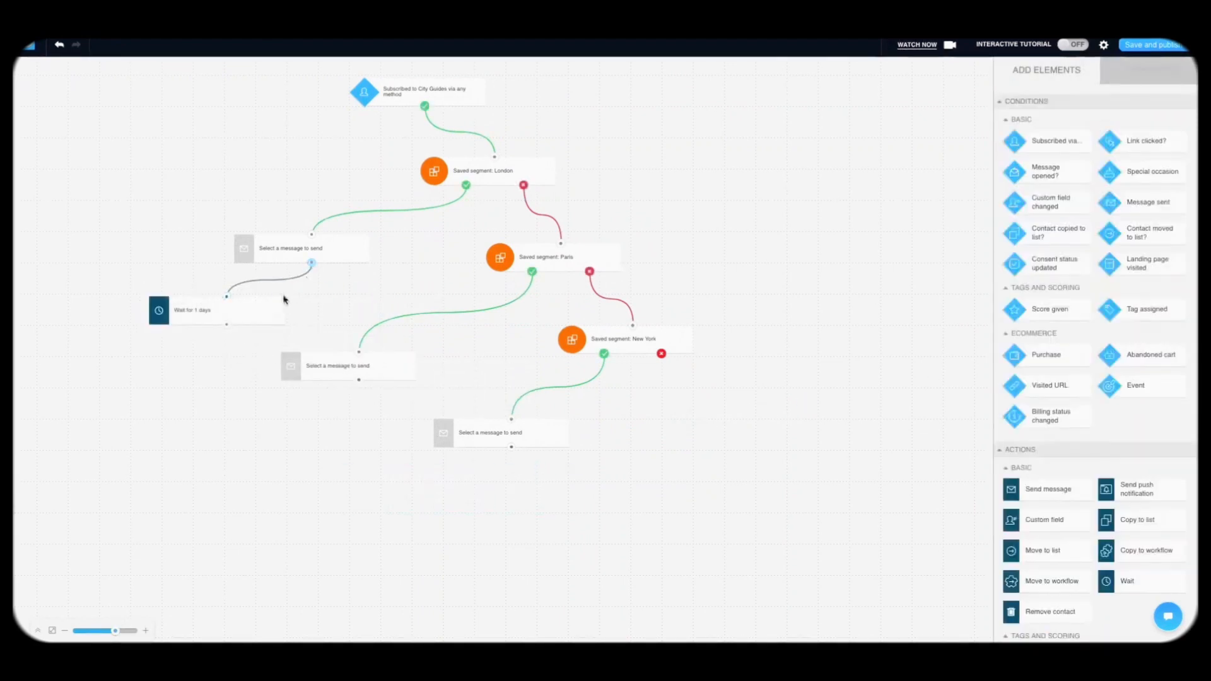
Step: Place copies of the 1-day wait under the Paris and New York message steps and connect them
left_click(262, 313)
left_click(217, 383)
left_click(247, 329)
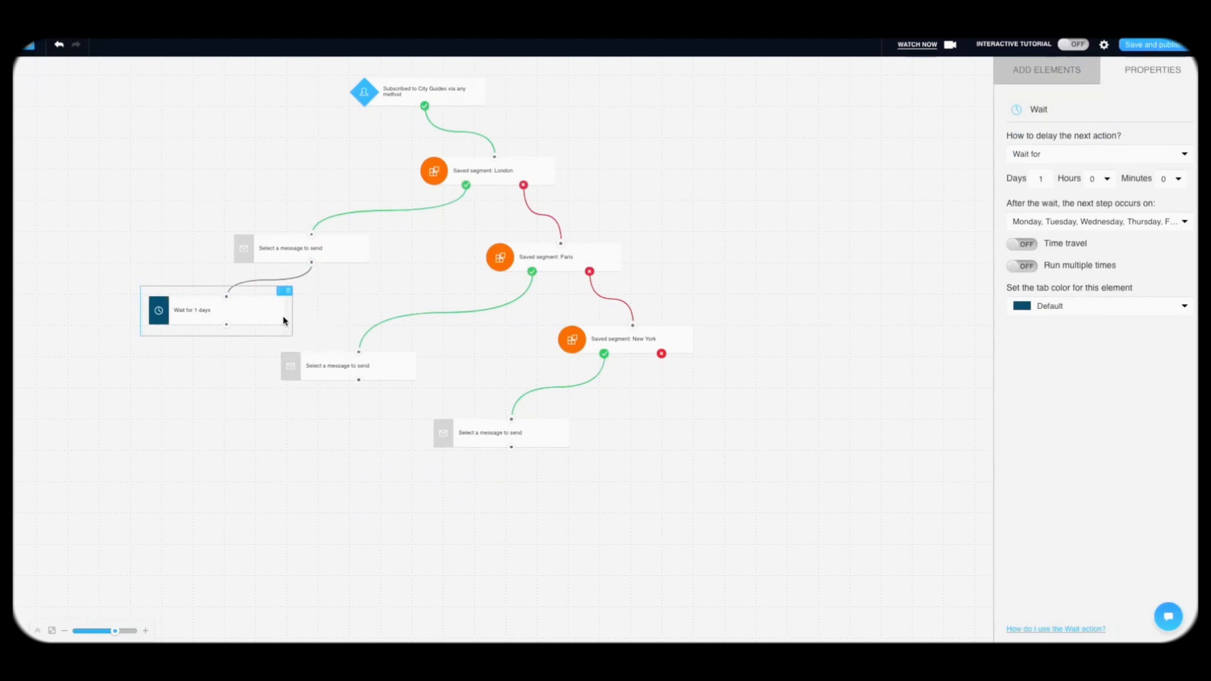
left_click_drag(283, 315, 359, 380)
left_click(308, 470)
key("ctrl+c")
key("ctrl+v")
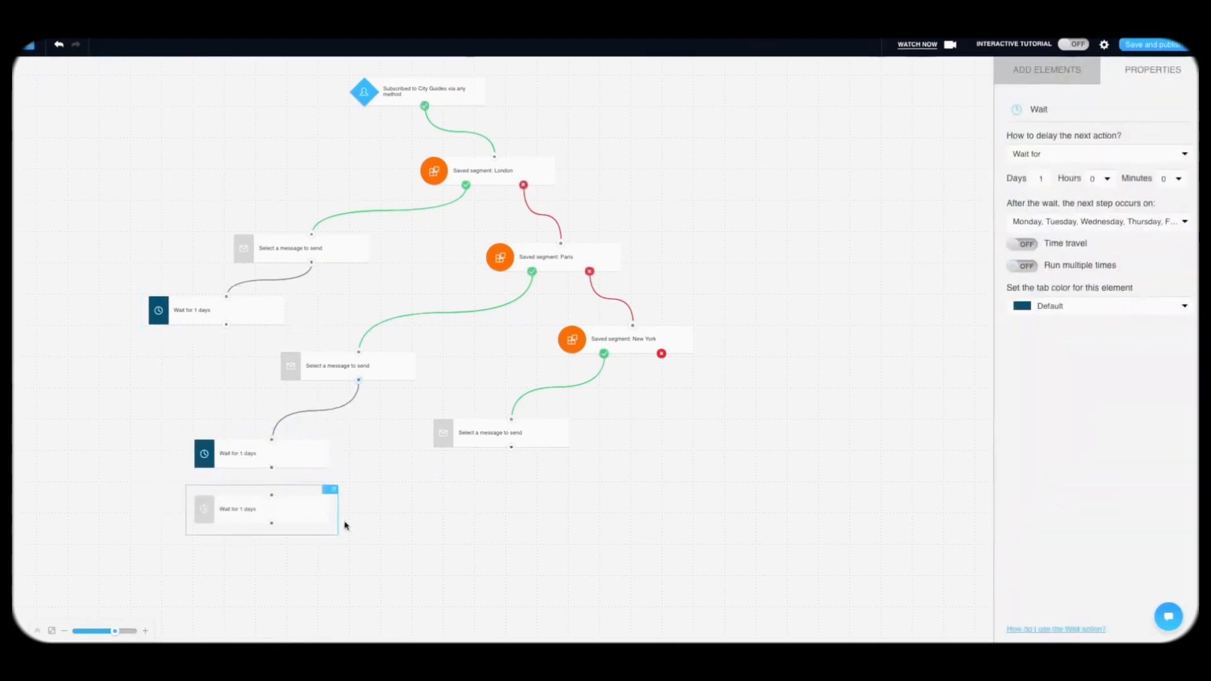
left_click_drag(308, 514, 511, 449)
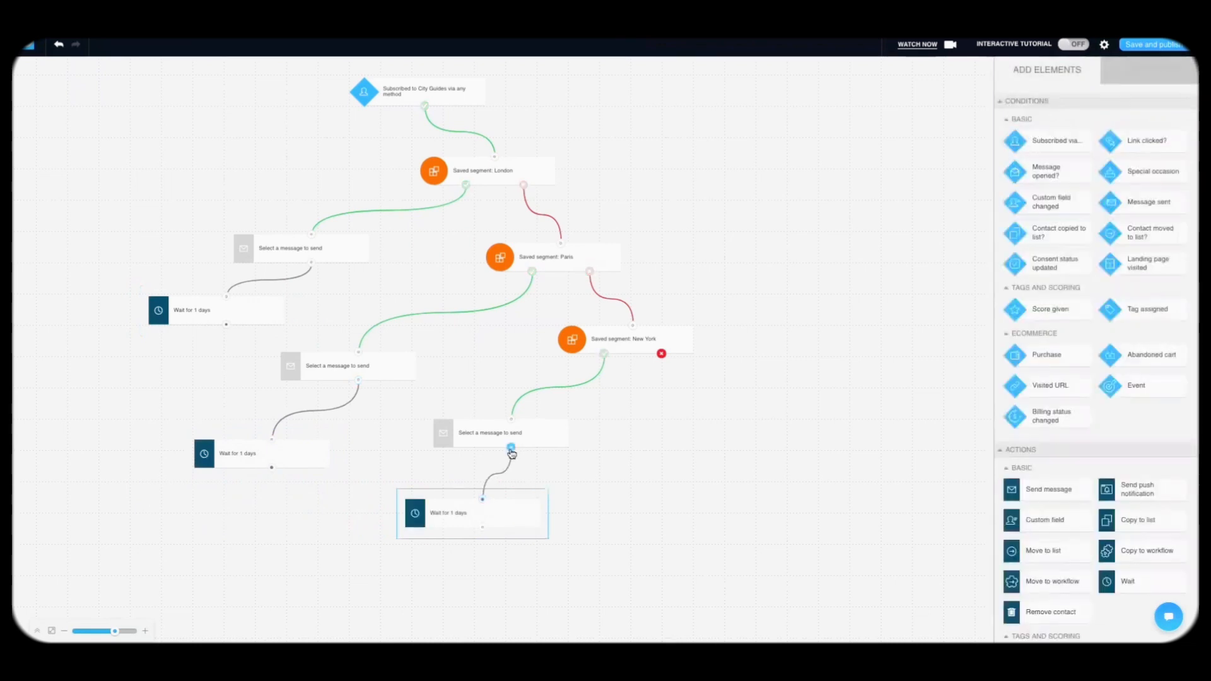
mouse_move(496, 532)
left_mouse_down()
mouse_move(508, 513)
mouse_move(495, 508)
left_mouse_up()
Step: Paste a second message step under each city branch's 1-day wait
left_click(476, 446)
key("ctrl+c")
key("ctrl+v")
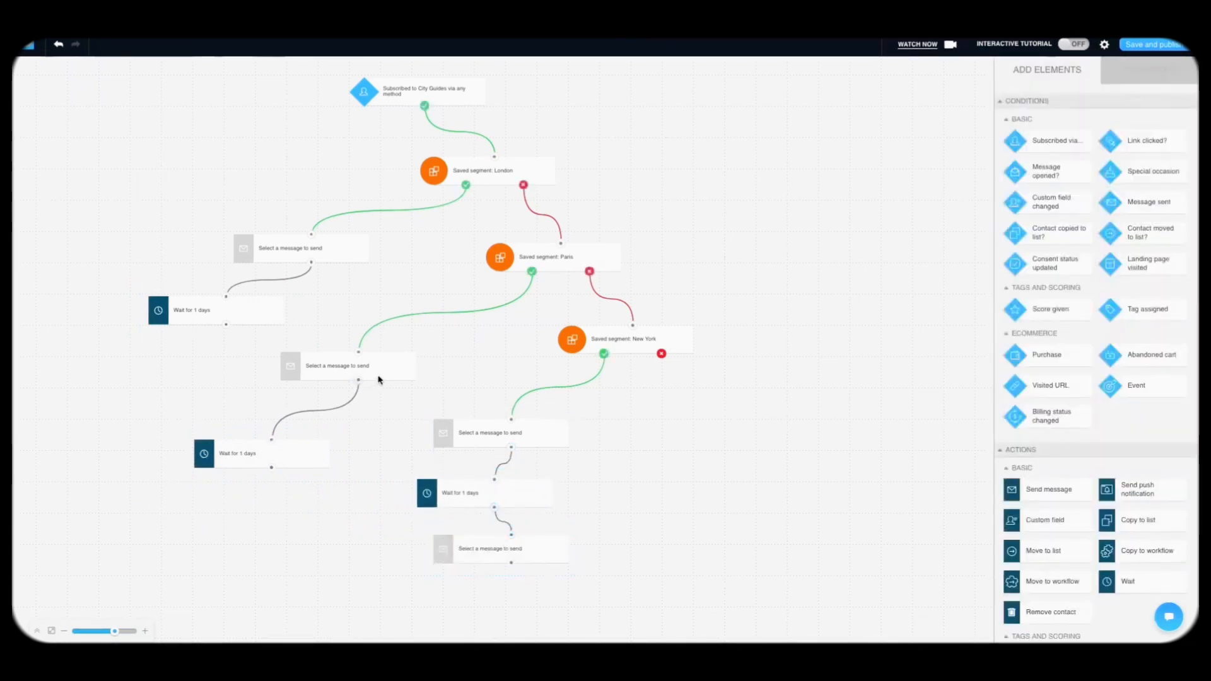
left_click(379, 379)
key("ctrl+c")
key("ctrl+v")
left_click_drag(321, 611, 271, 468)
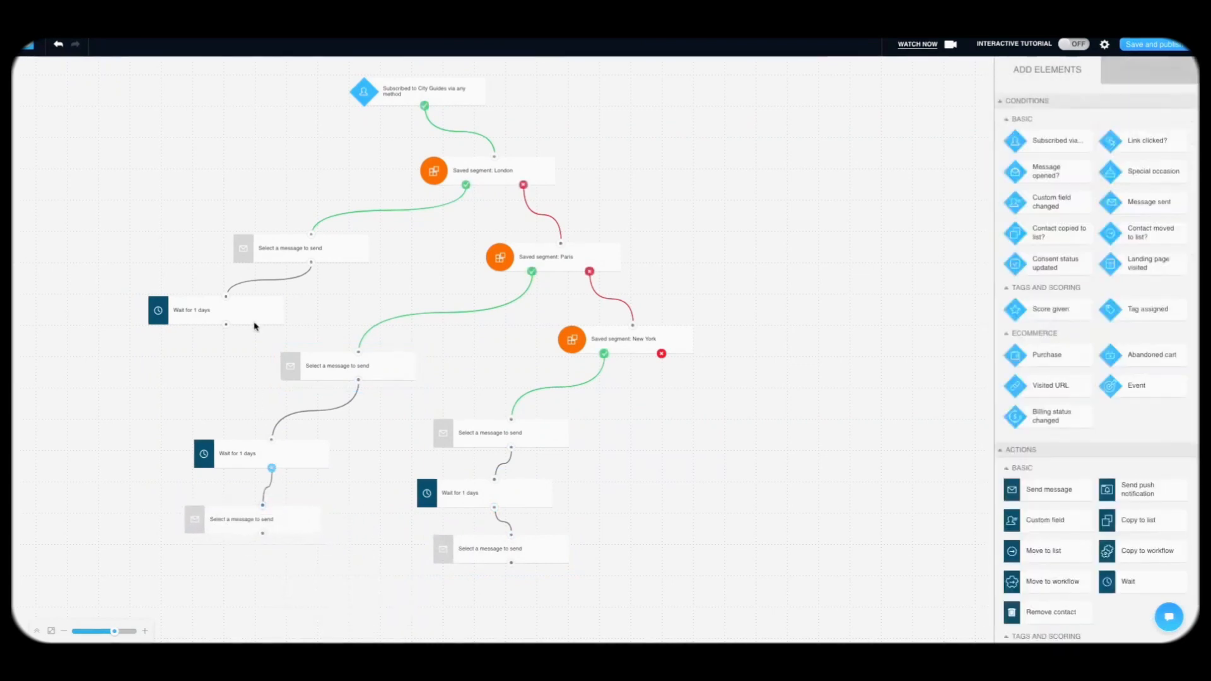
left_click(288, 261)
key("ctrl+c")
key("ctrl+v")
left_click_drag(268, 600, 226, 325)
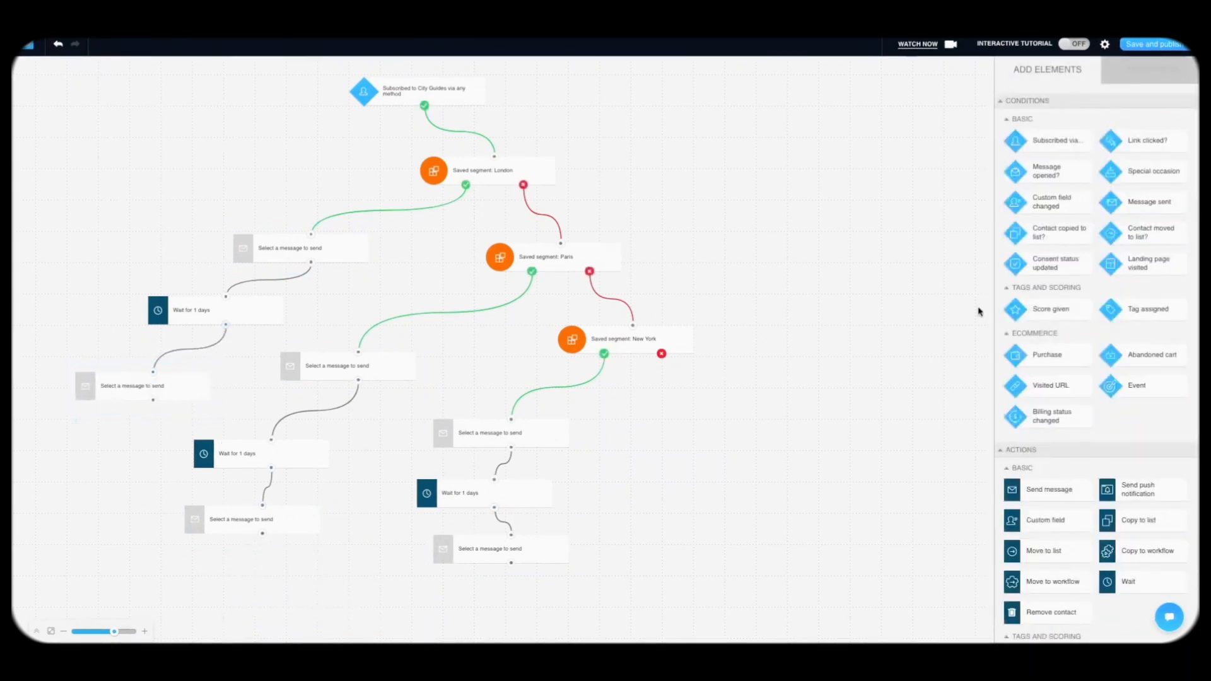
scroll(1068, 416, "down", 3)
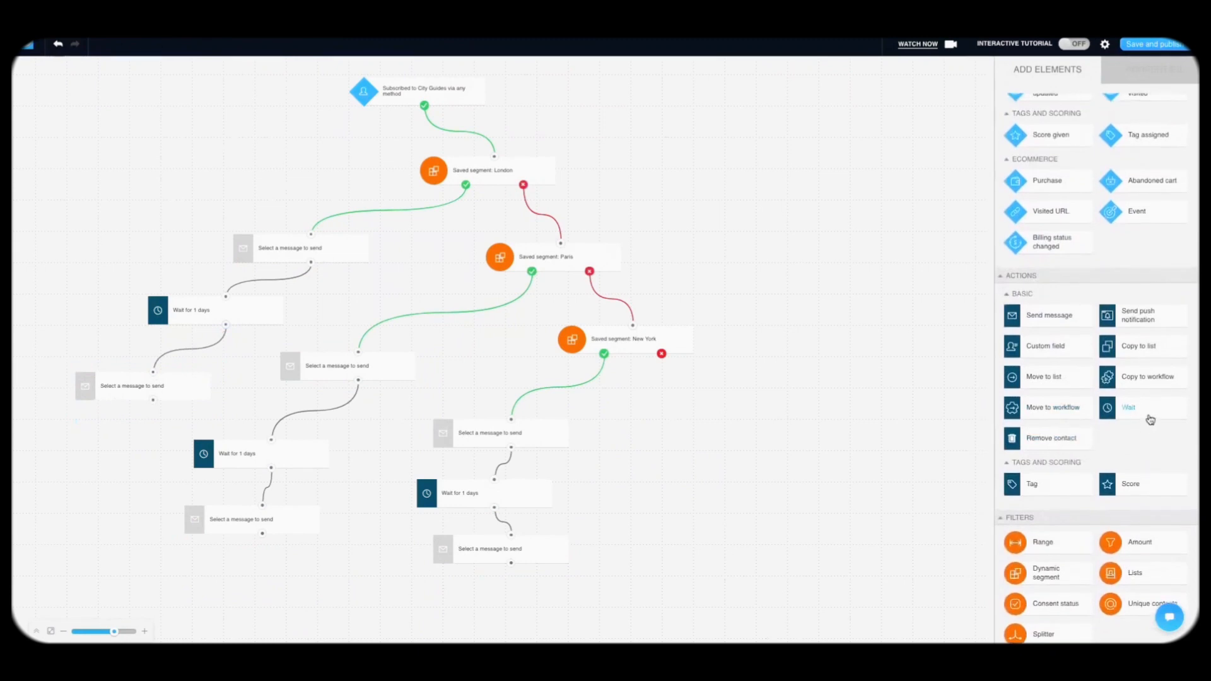
Step: Add a wait step at the bottom and link the London, Paris and New York final messages to it
left_click_drag(1151, 419, 284, 576)
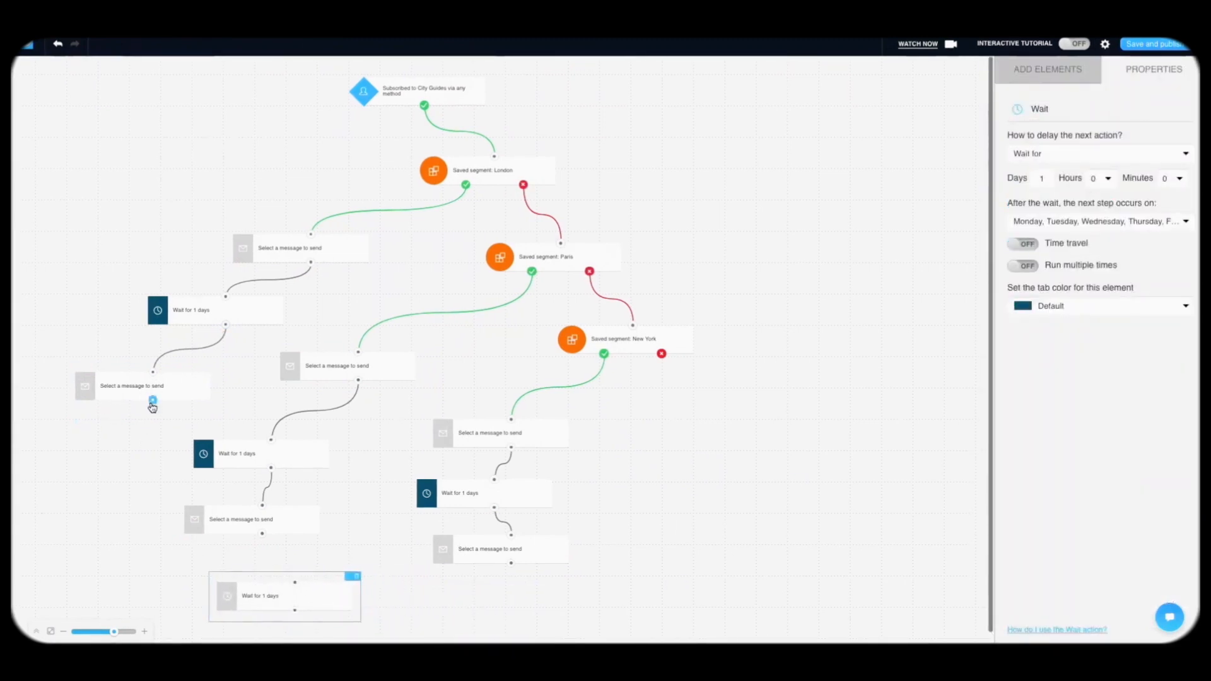
left_click_drag(153, 403, 295, 583)
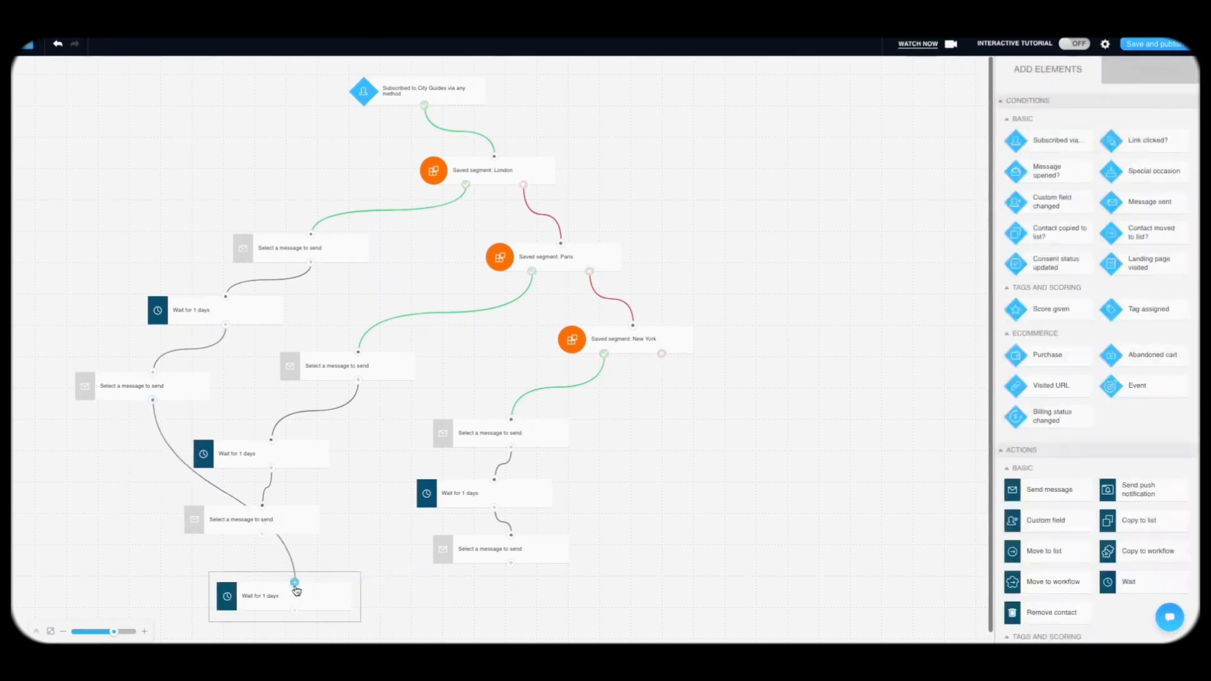
left_click_drag(261, 533, 294, 583)
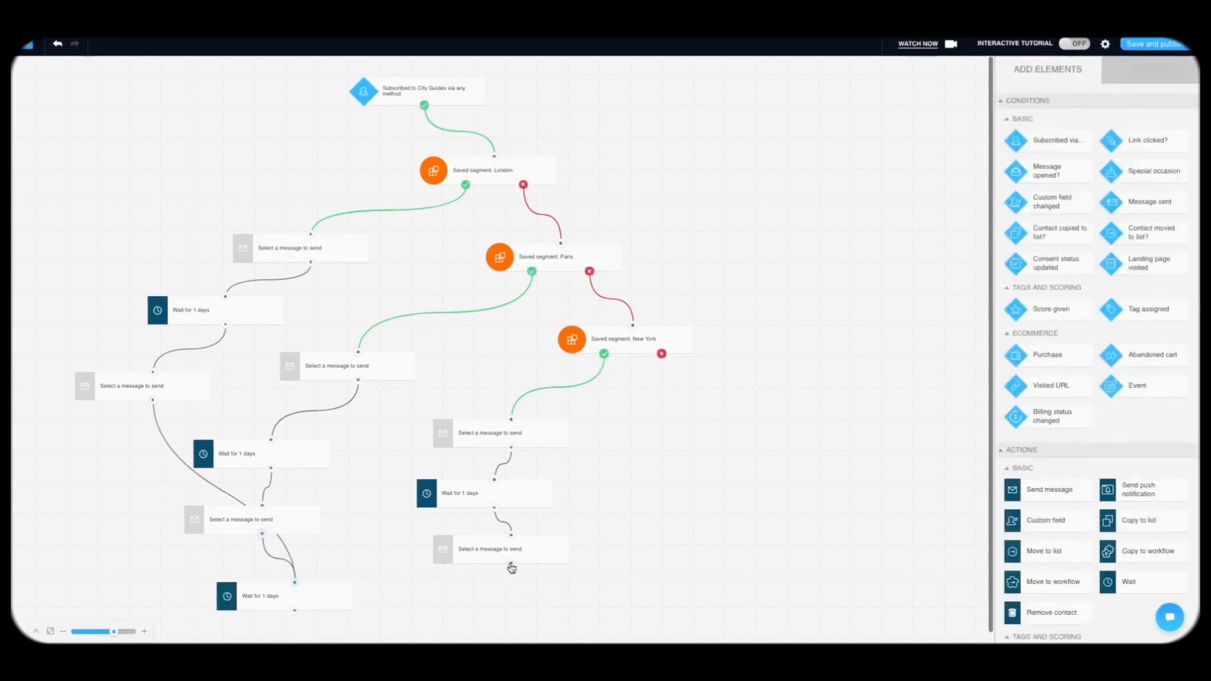
left_click_drag(511, 564, 295, 583)
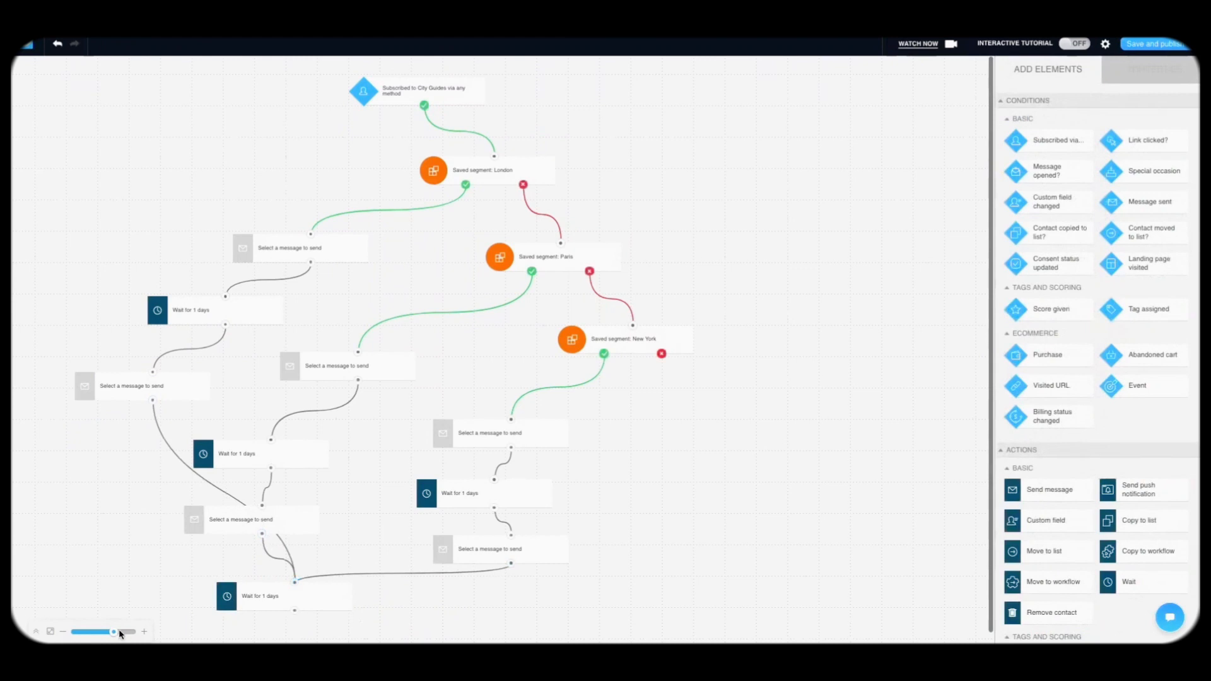
left_click_drag(121, 634, 133, 633)
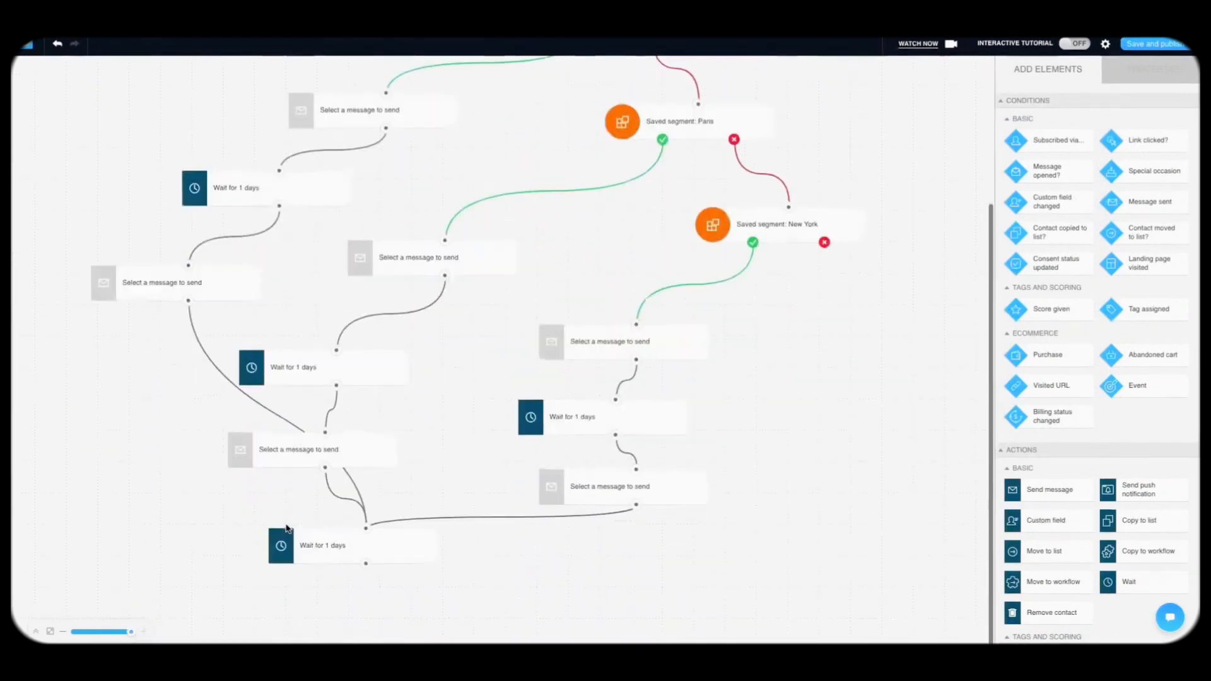
Step: Set the shared wait step's delay to 999 days and shift it slightly right
left_click(306, 552)
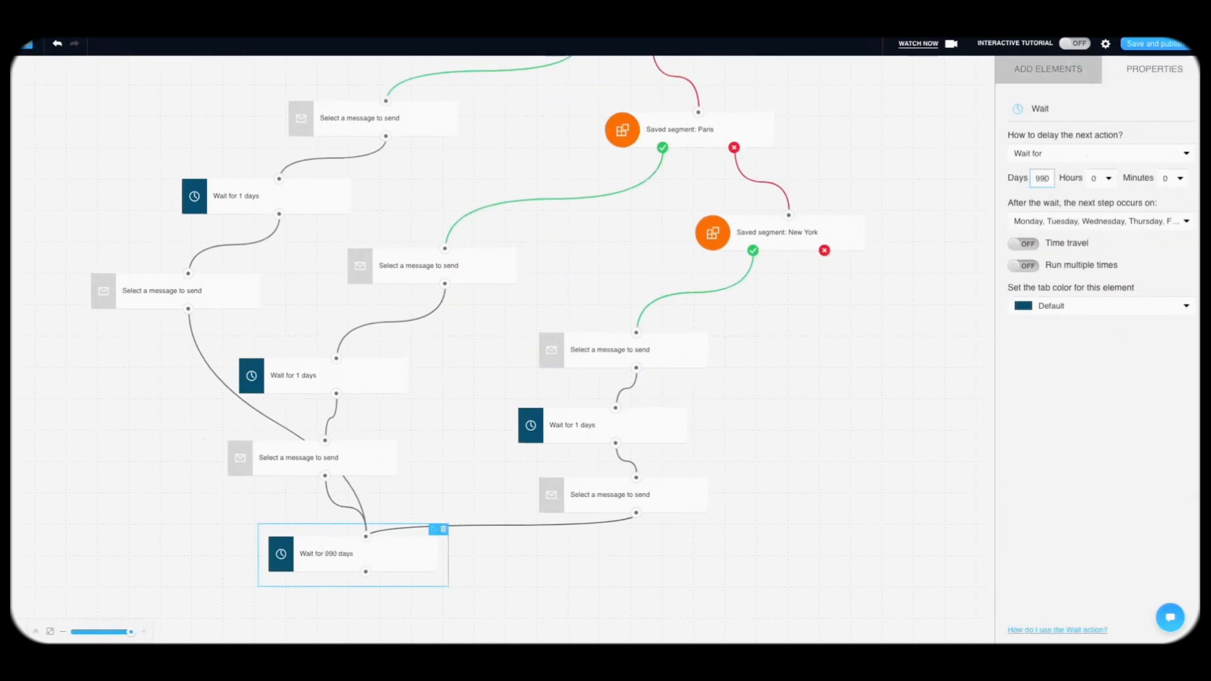
left_click(1057, 418)
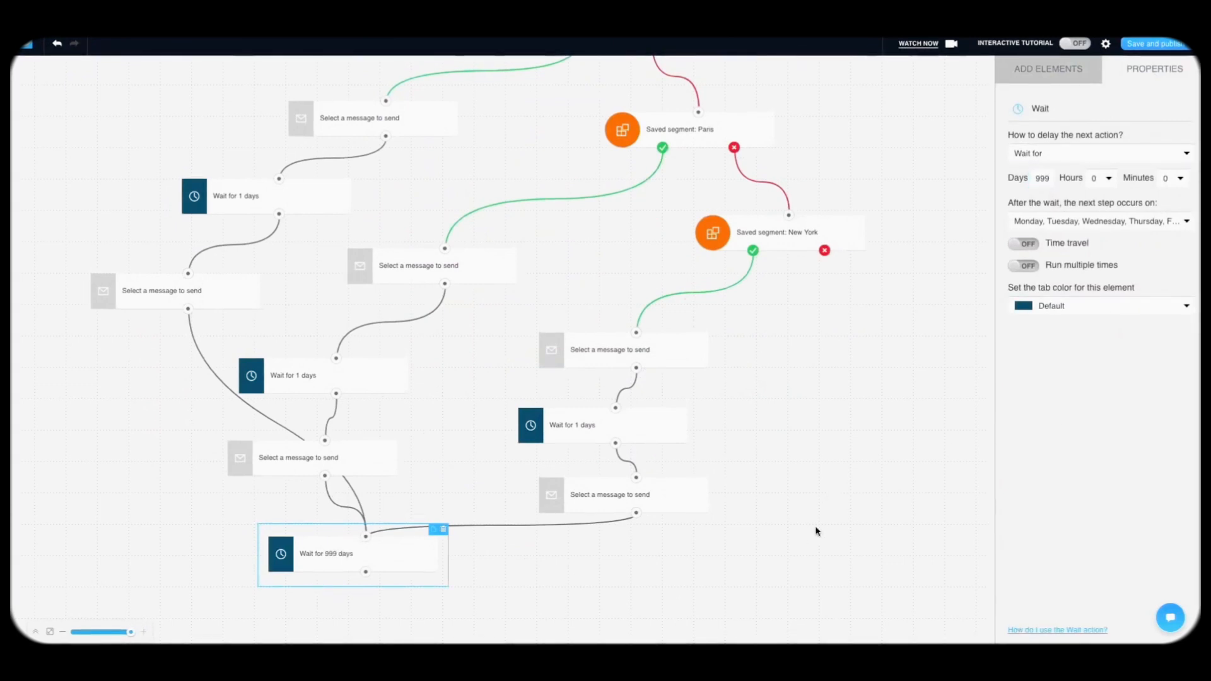
scroll(724, 516, "up", 1)
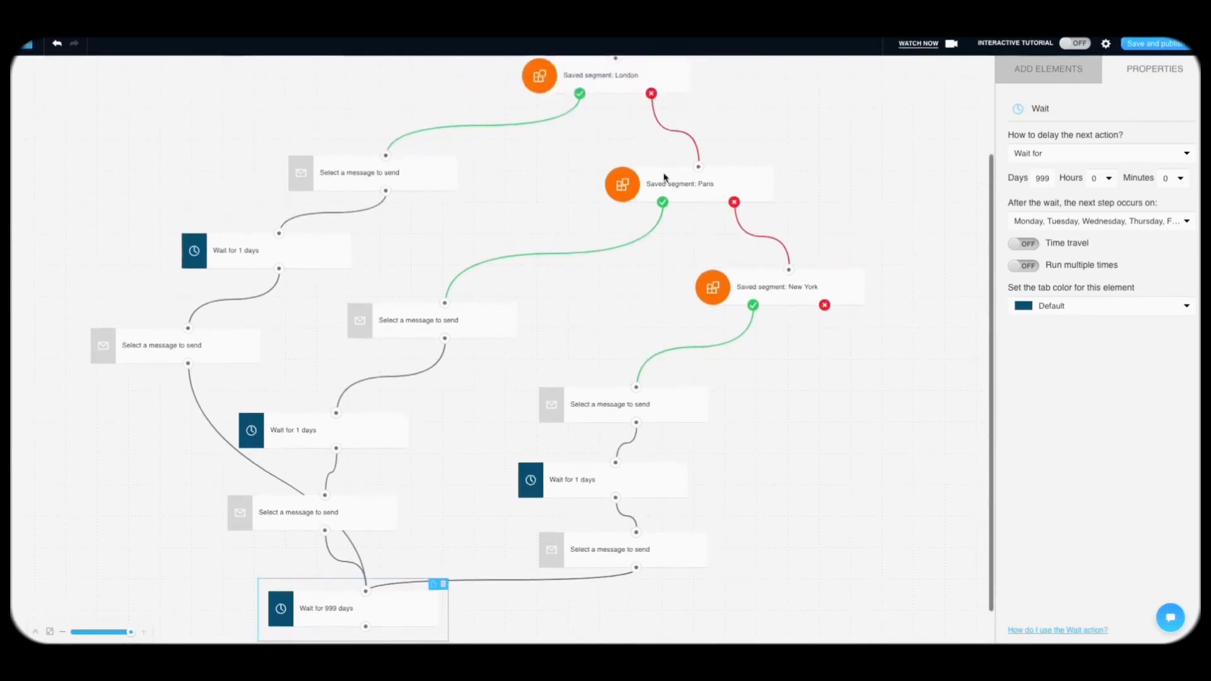
scroll(663, 146, "down", 1)
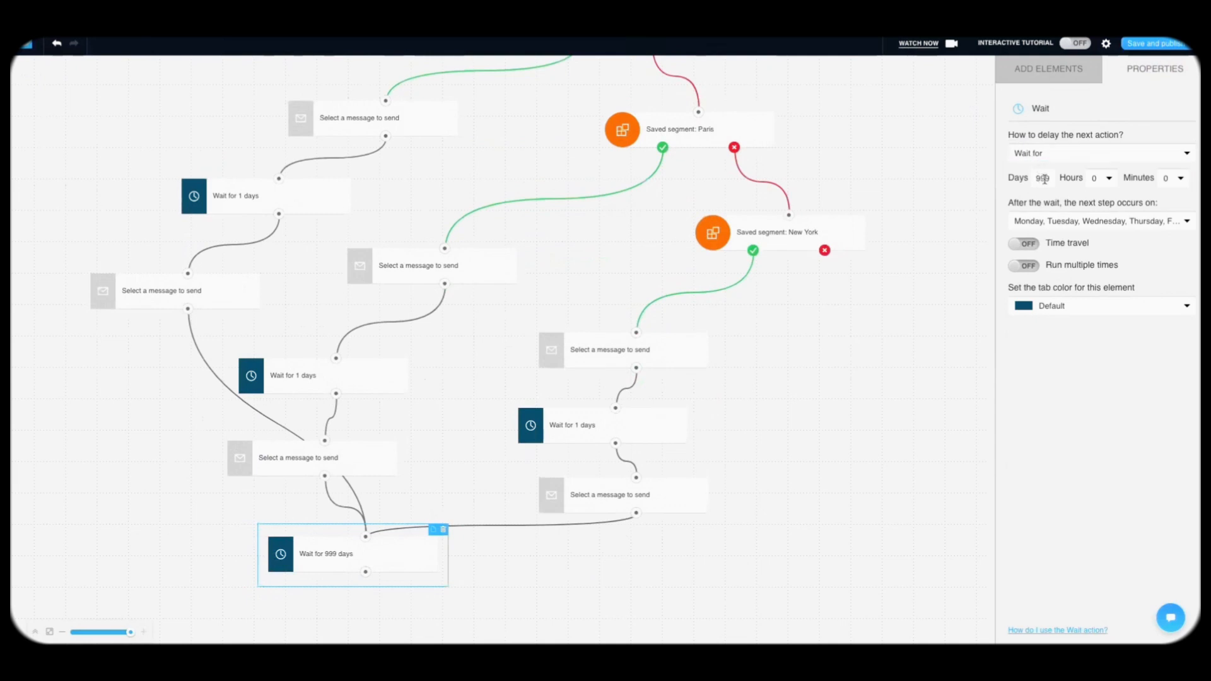
type("1")
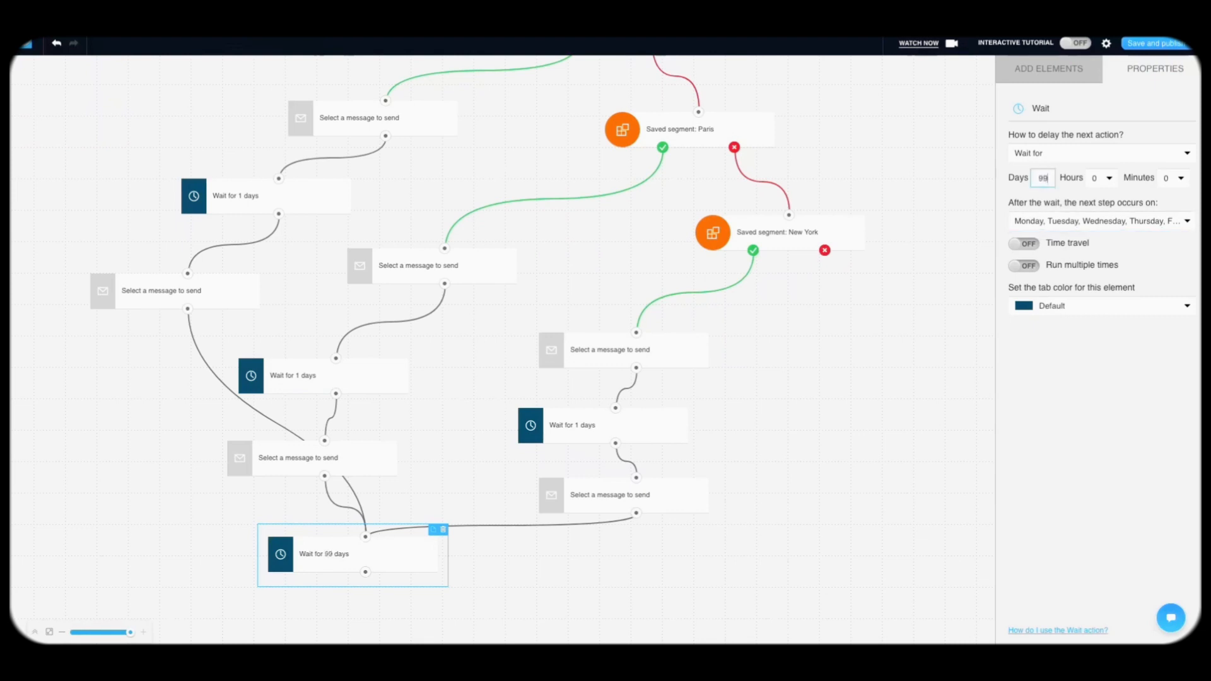
left_click(1070, 381)
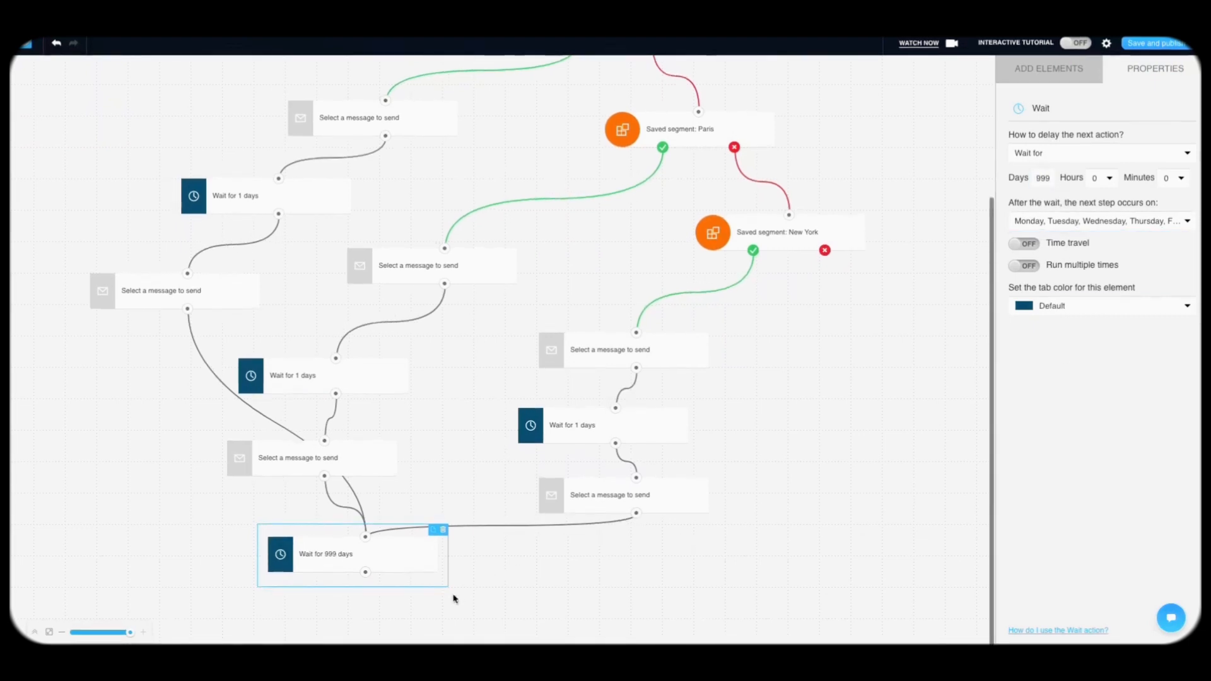
left_click_drag(422, 557, 498, 561)
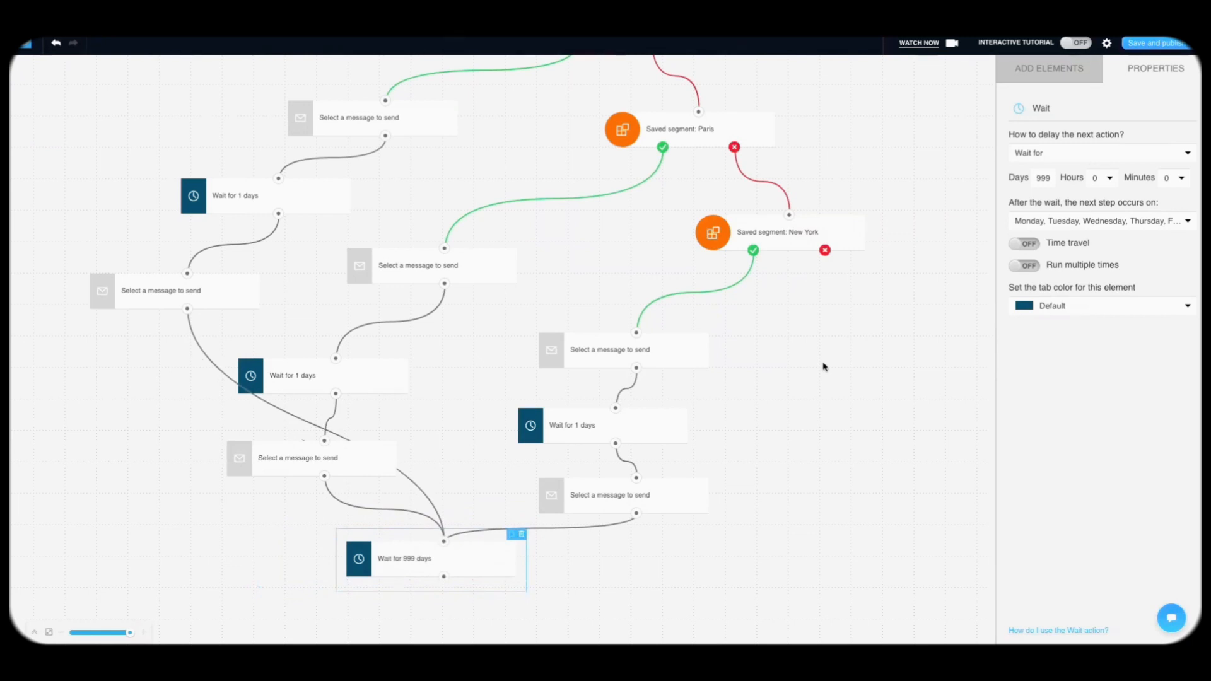
scroll(824, 367, "up", 3)
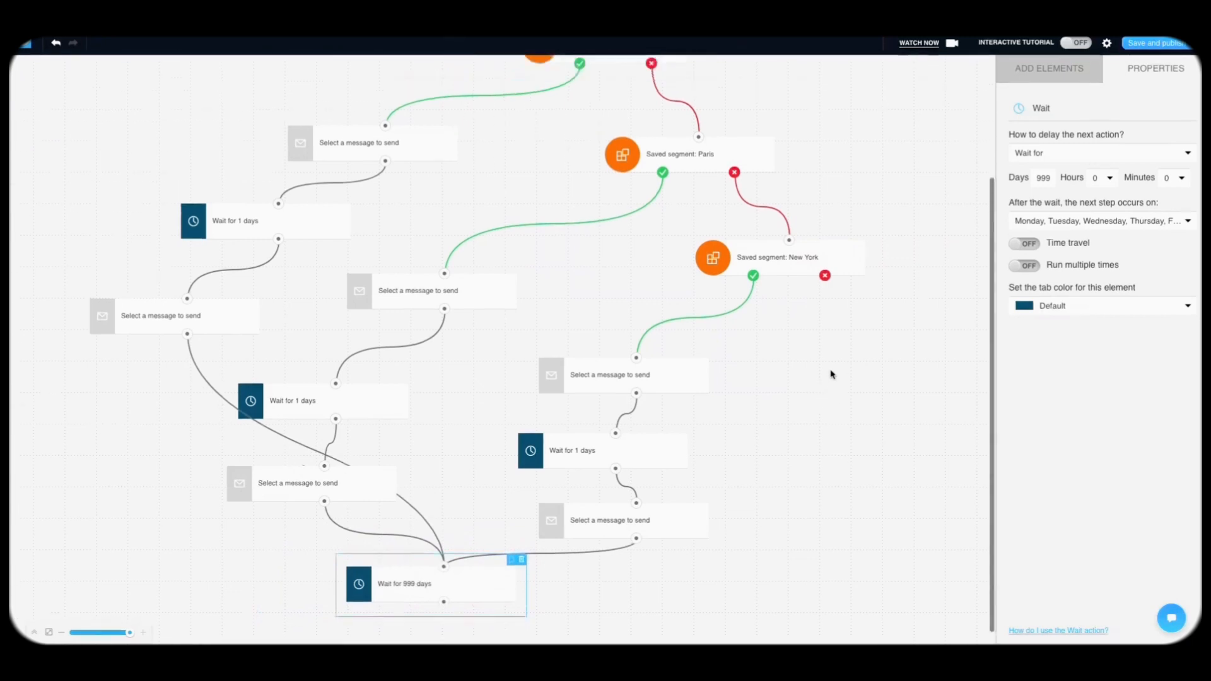
scroll(831, 375, "down", 3)
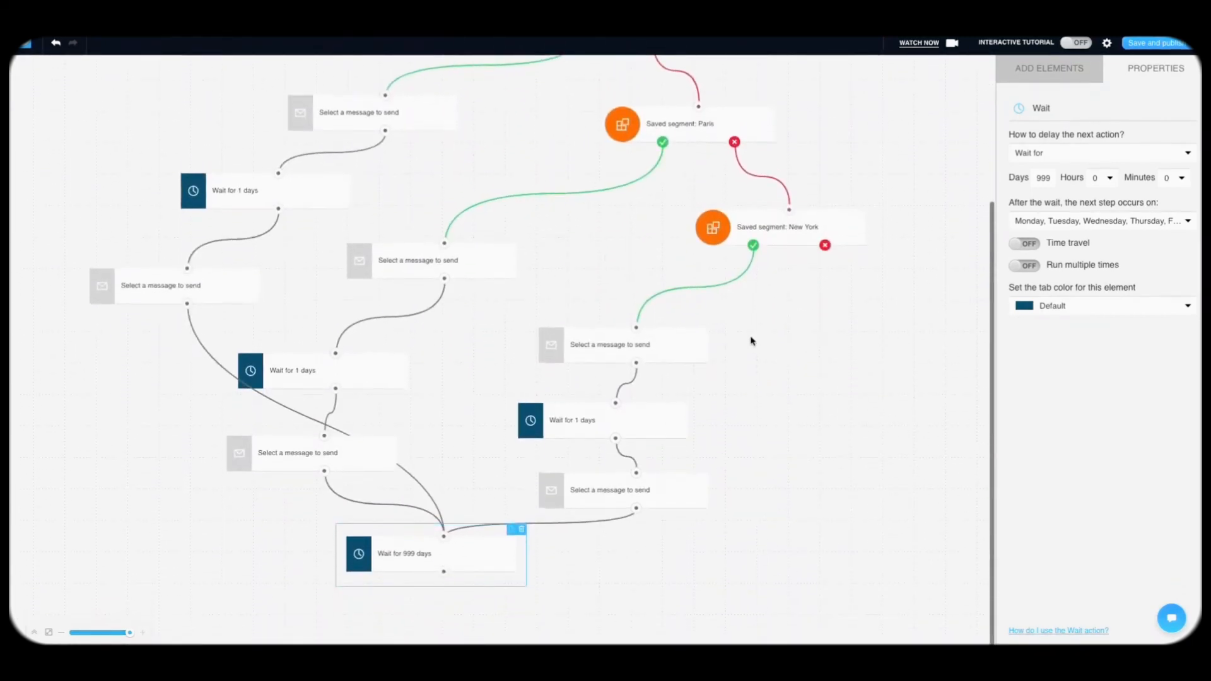
scroll(676, 328, "up", 8)
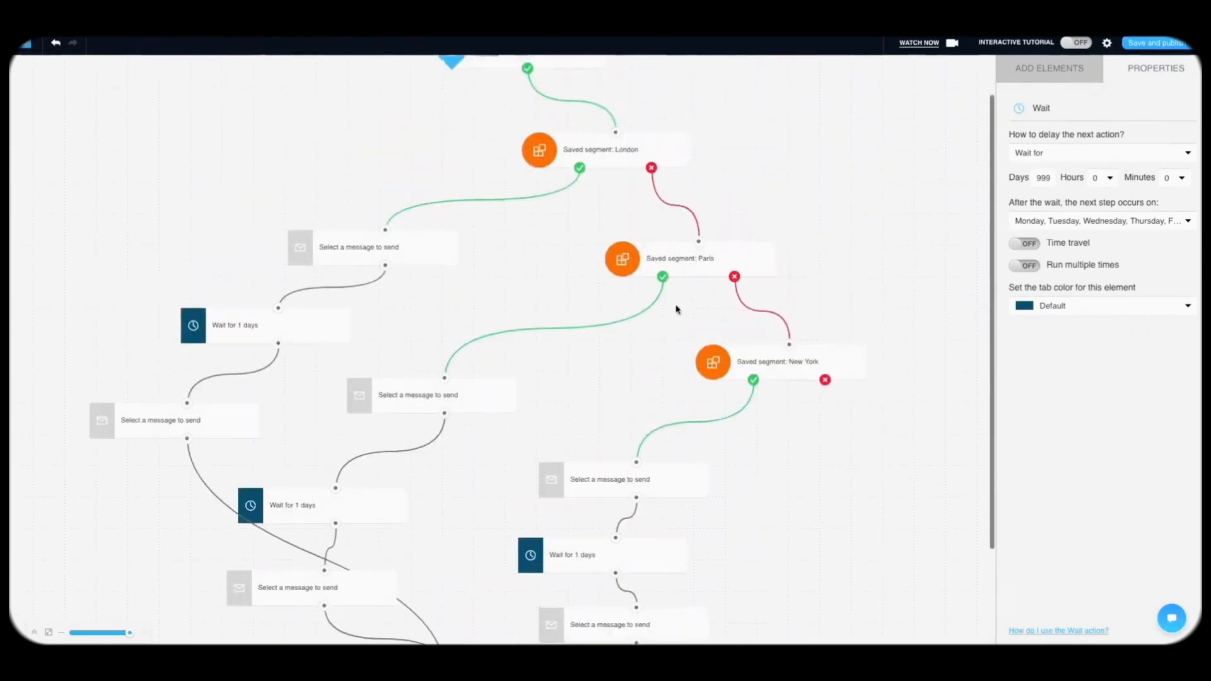
Step: Deselect the wait and scroll through the workflow from the subscription trigger down
left_click(1050, 70)
scroll(1049, 283, "down", 4)
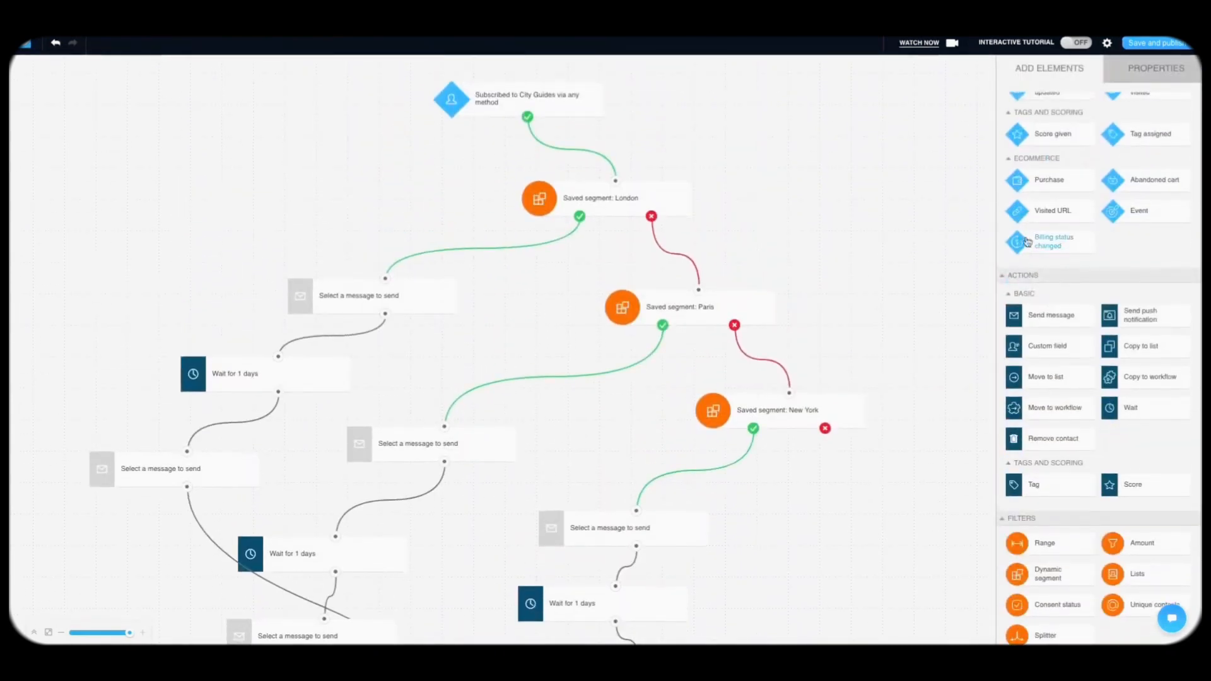
scroll(1041, 177, "up", 5)
scroll(1041, 176, "down", 1)
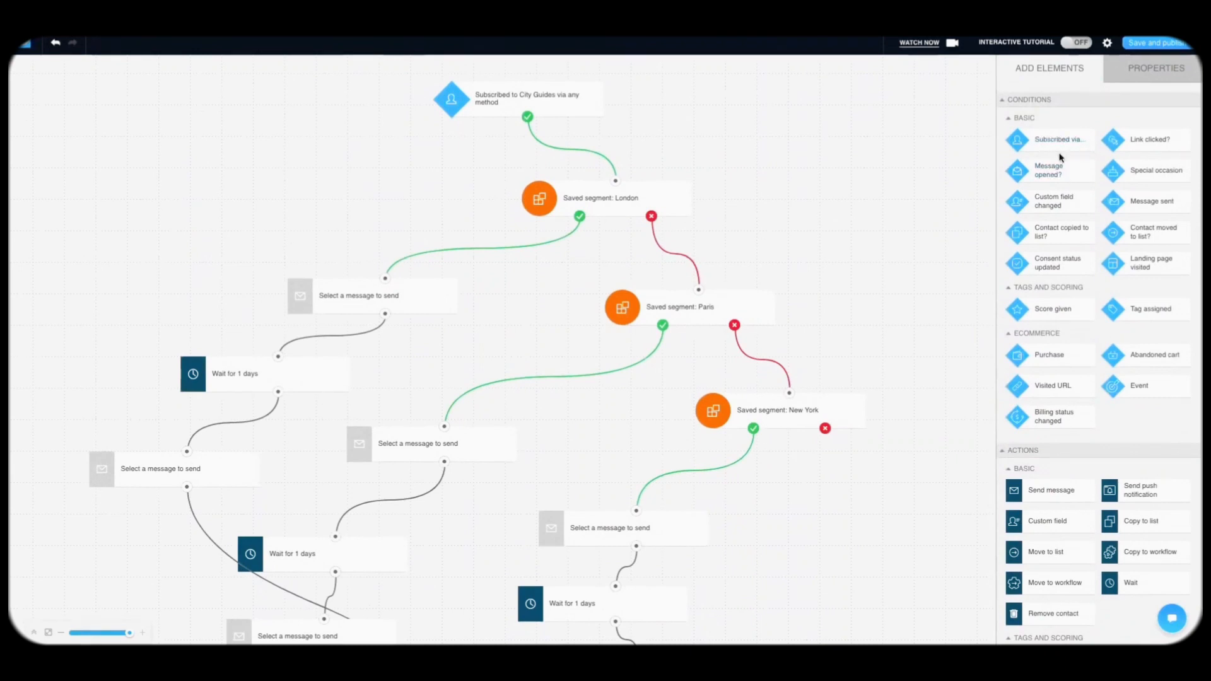
scroll(1049, 346, "down", 3)
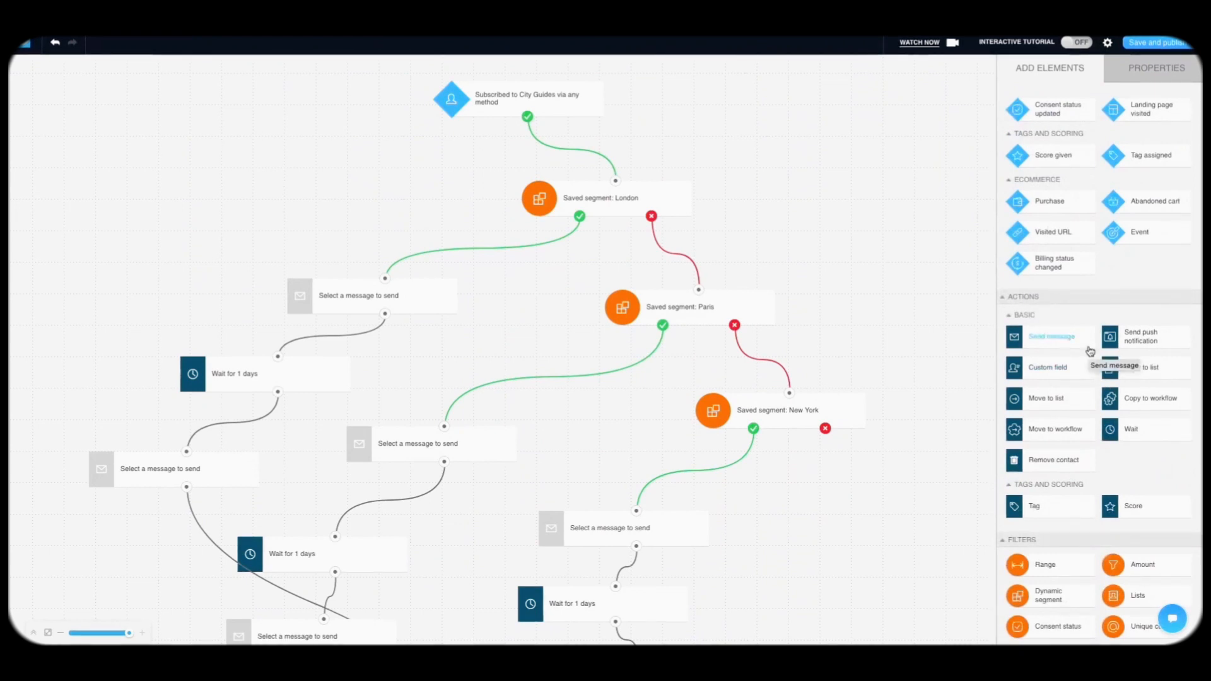
scroll(1080, 256, "down", 1)
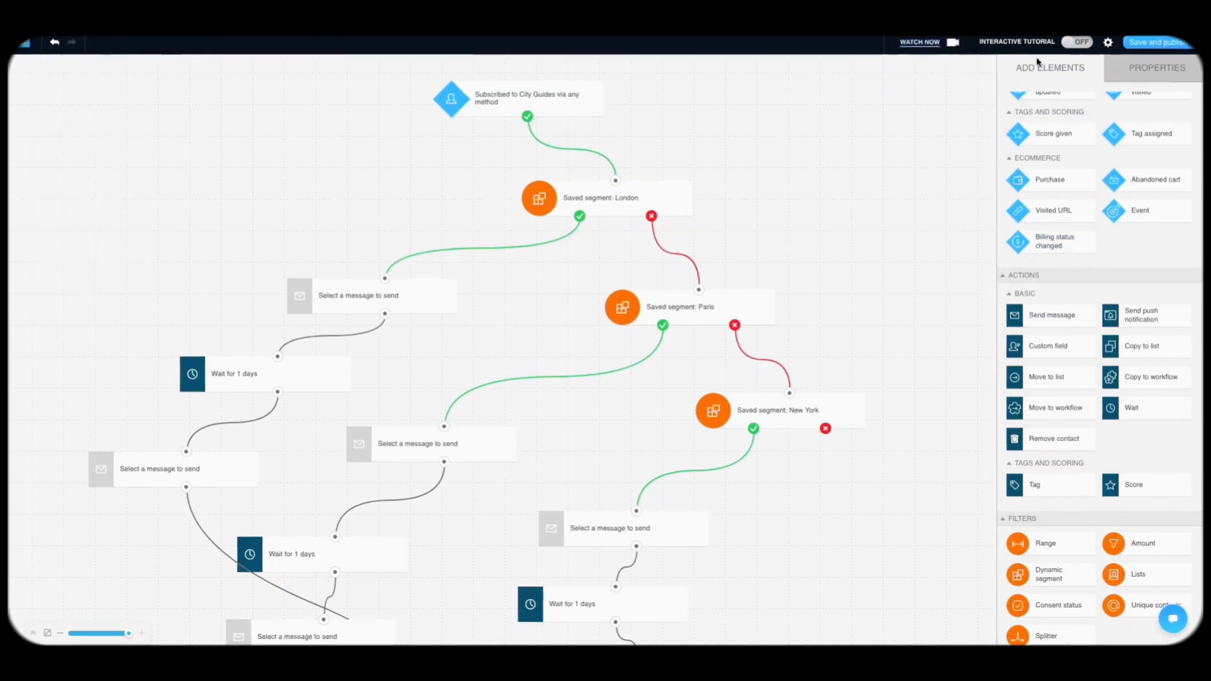
Step: In workflow settings, keep Starts set to immediately and Ends set to never
left_click(1109, 43)
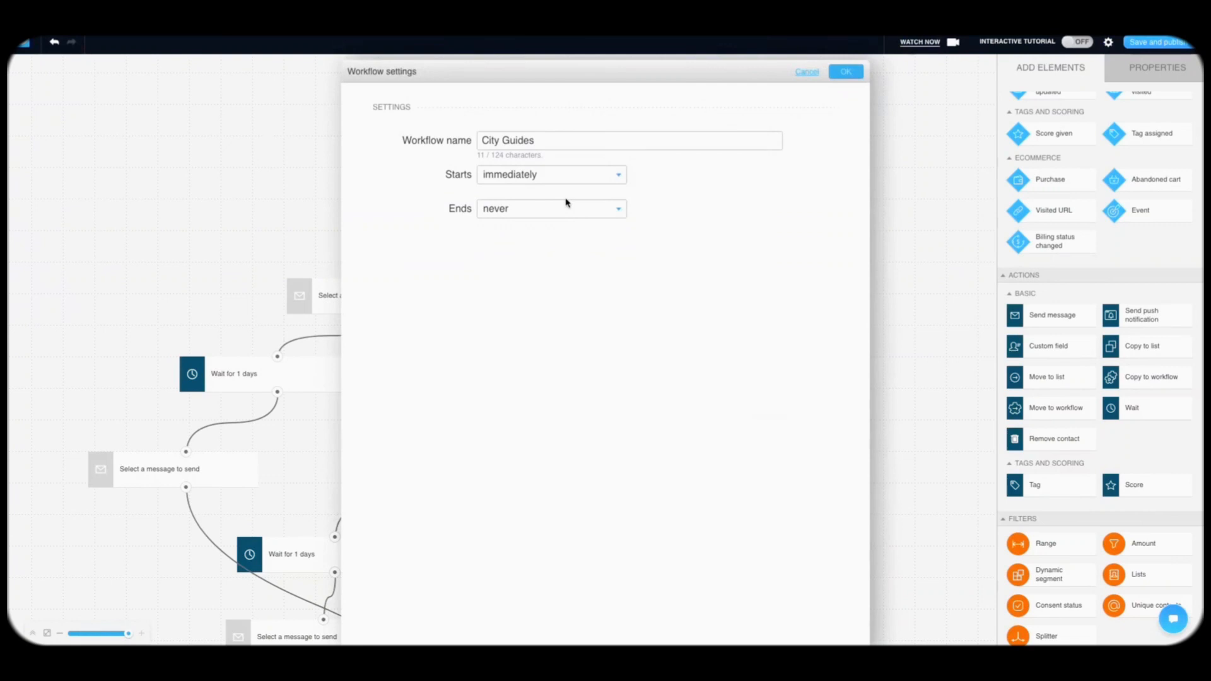
left_click(508, 179)
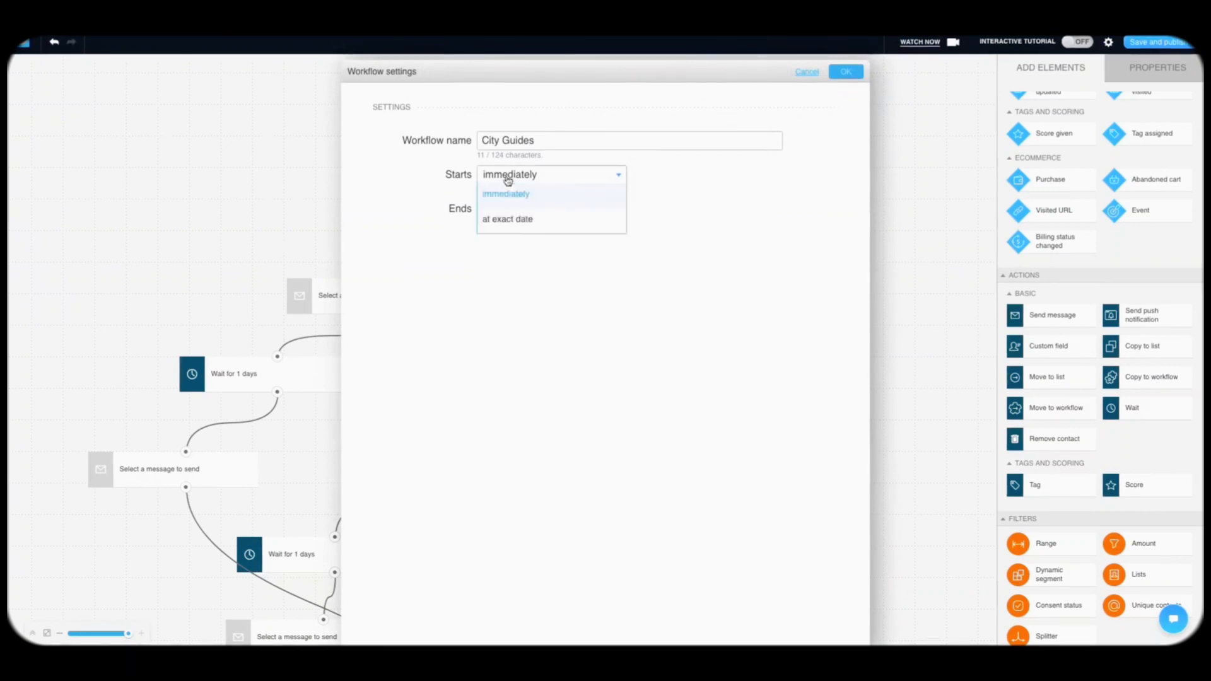
left_click(534, 175)
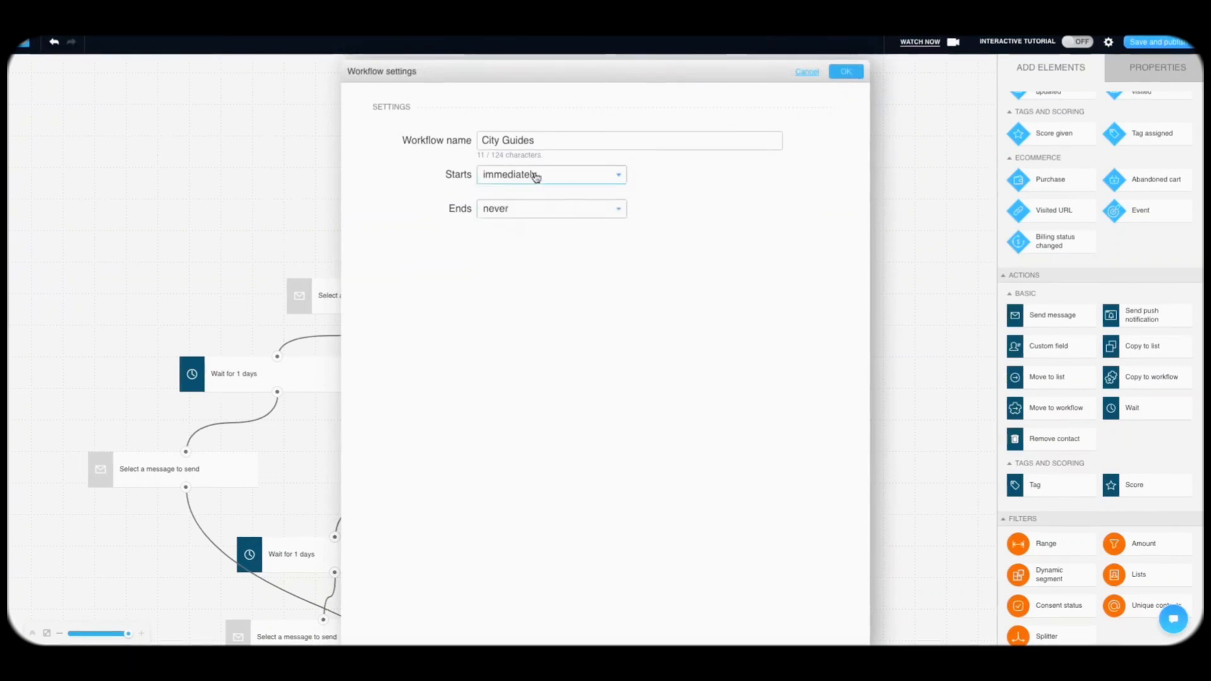
left_click(576, 208)
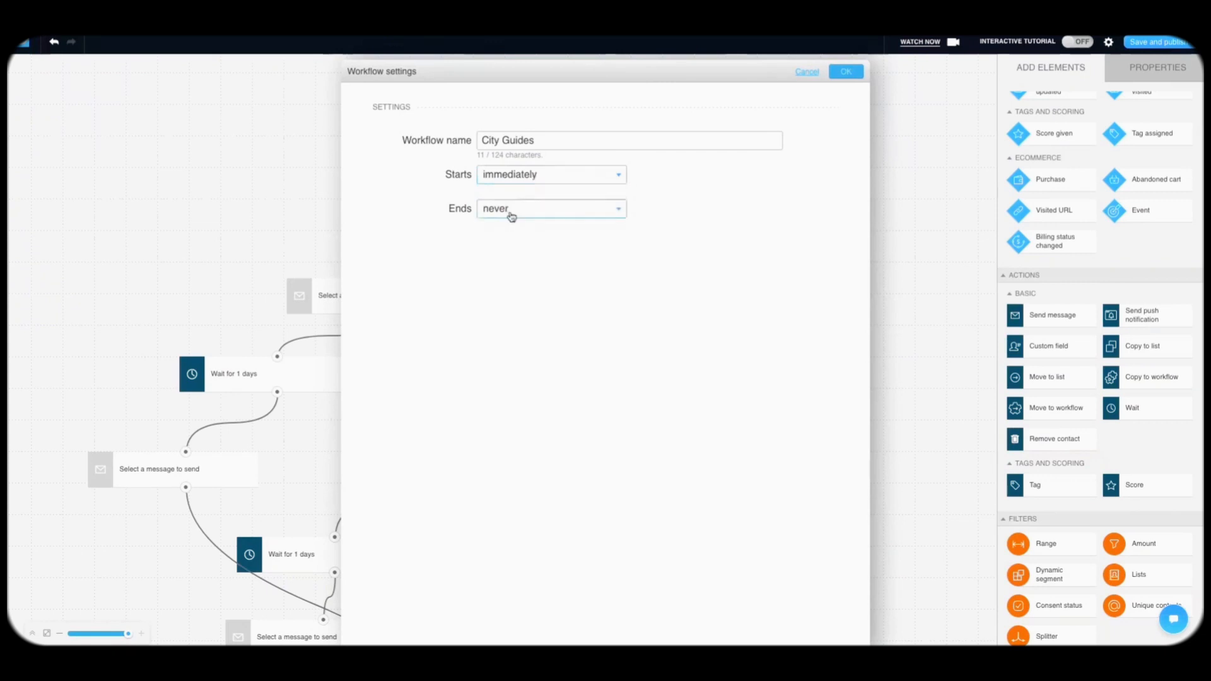
left_click(393, 262)
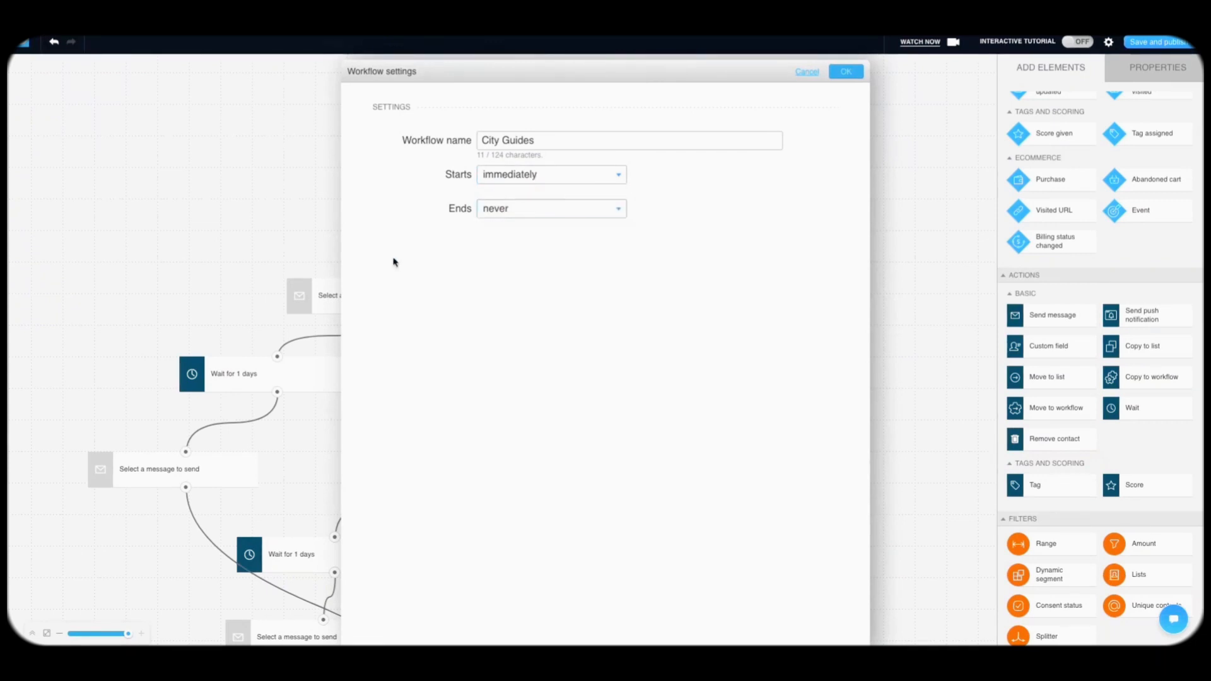
left_click(856, 75)
left_click(1159, 42)
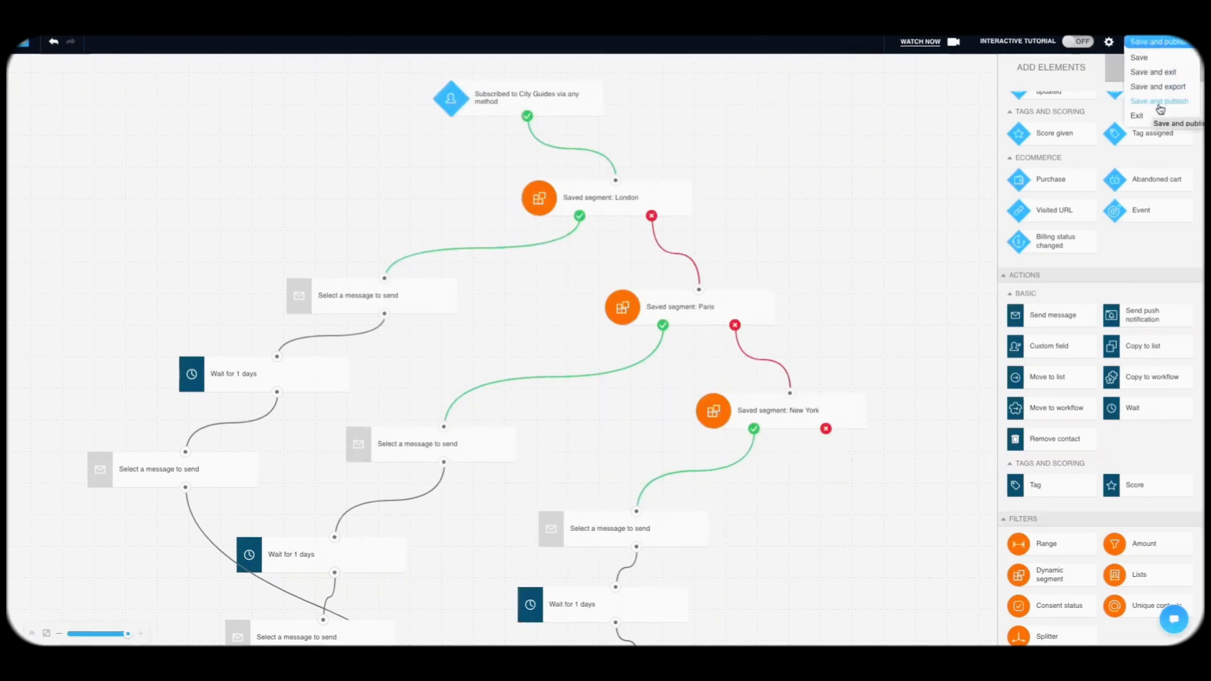
Step: Use Save and exit so City Guides appears as a Draft dated 6 Jul 2023
left_click(1155, 73)
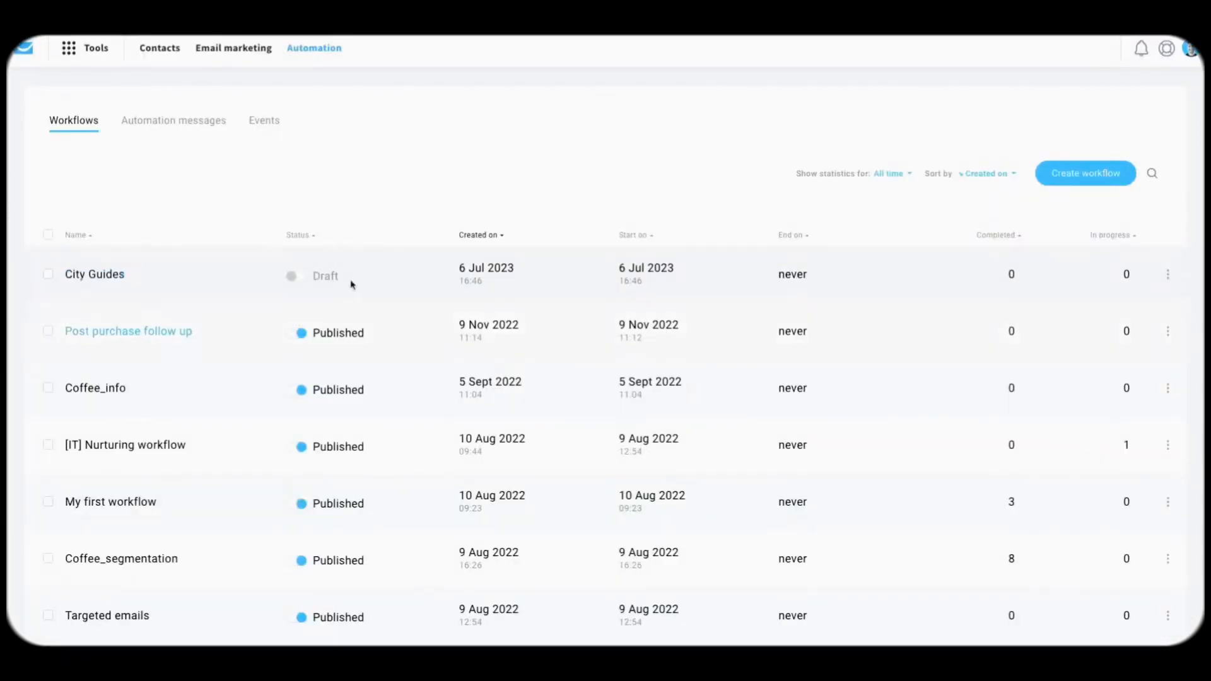
scroll(446, 238, "down", 2)
scroll(444, 237, "up", 2)
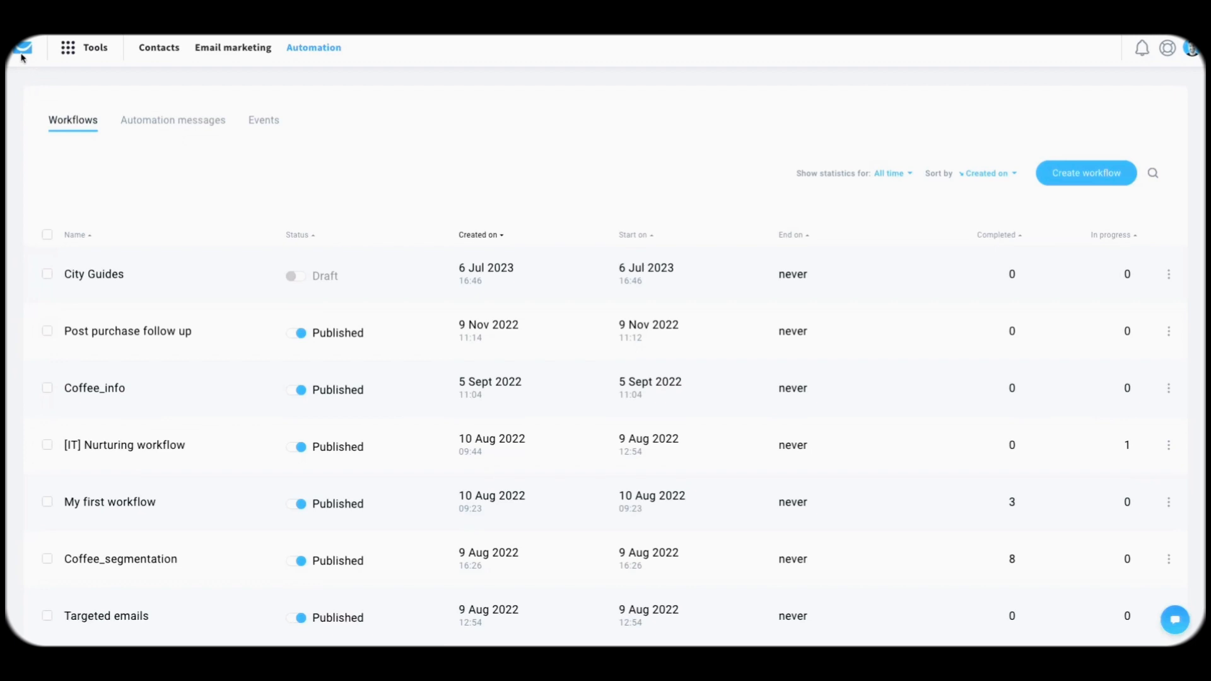
Step: Return to the dashboard, add the Quick start checklist widget from the widget library, then open the account menu
left_click(21, 58)
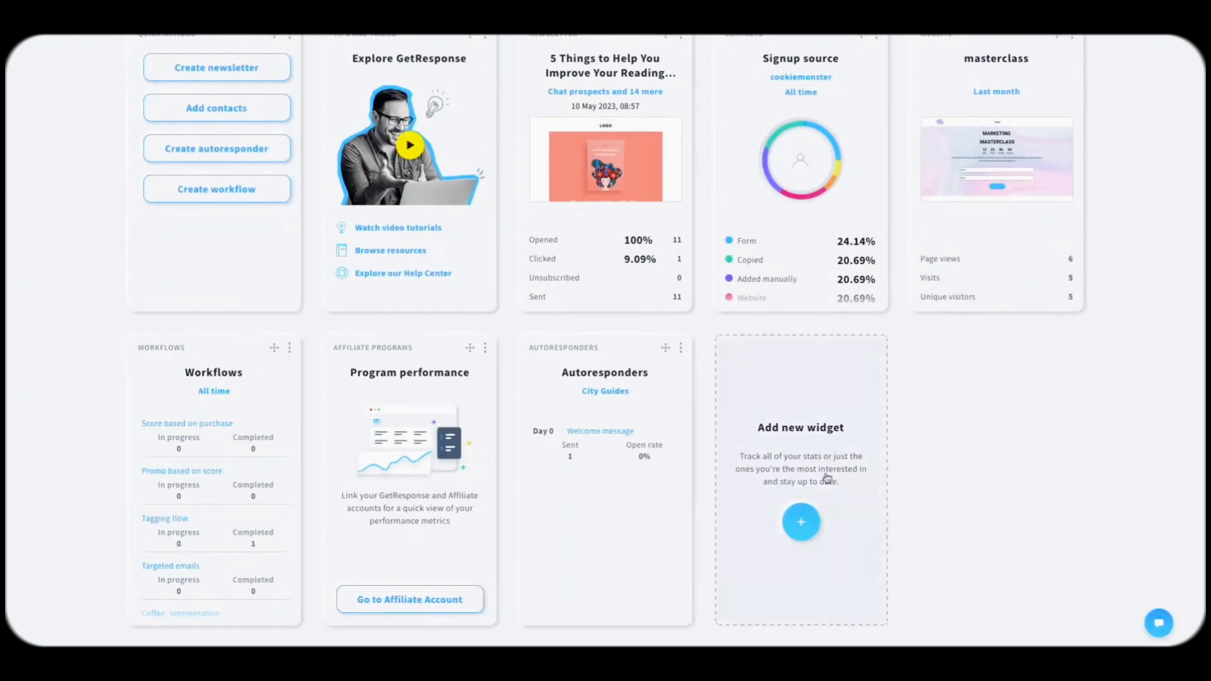
left_click(801, 522)
scroll(753, 385, "down", 10)
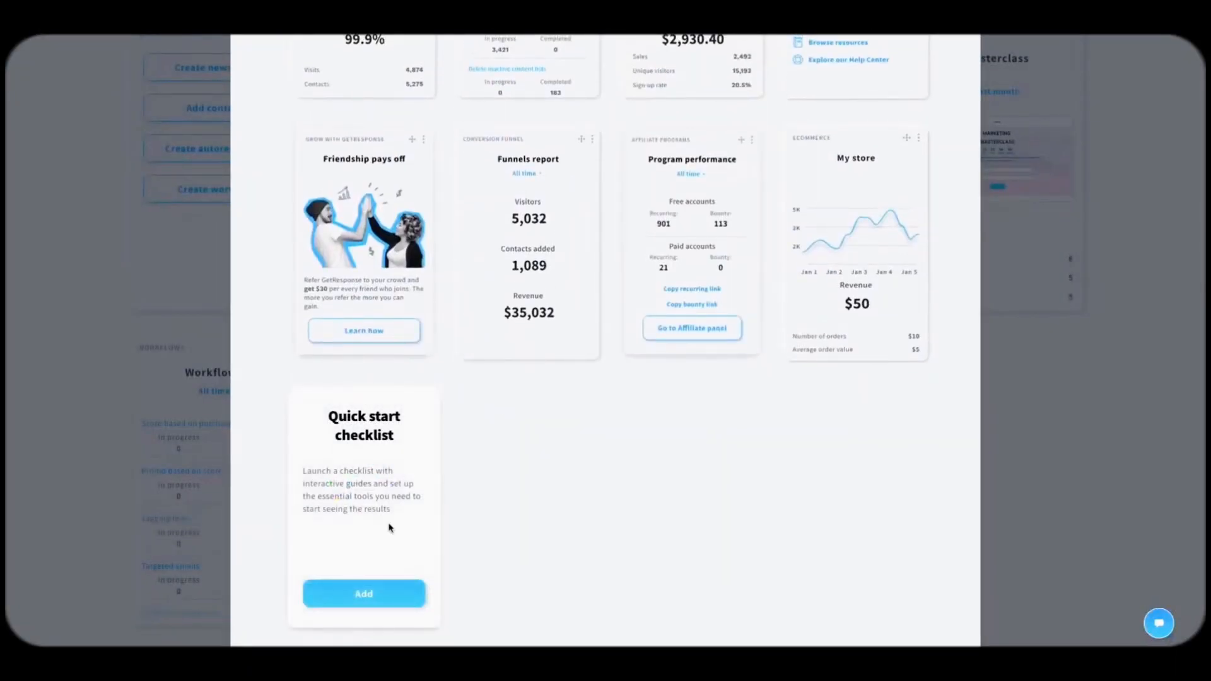
left_click(386, 581)
scroll(1056, 387, "down", 2)
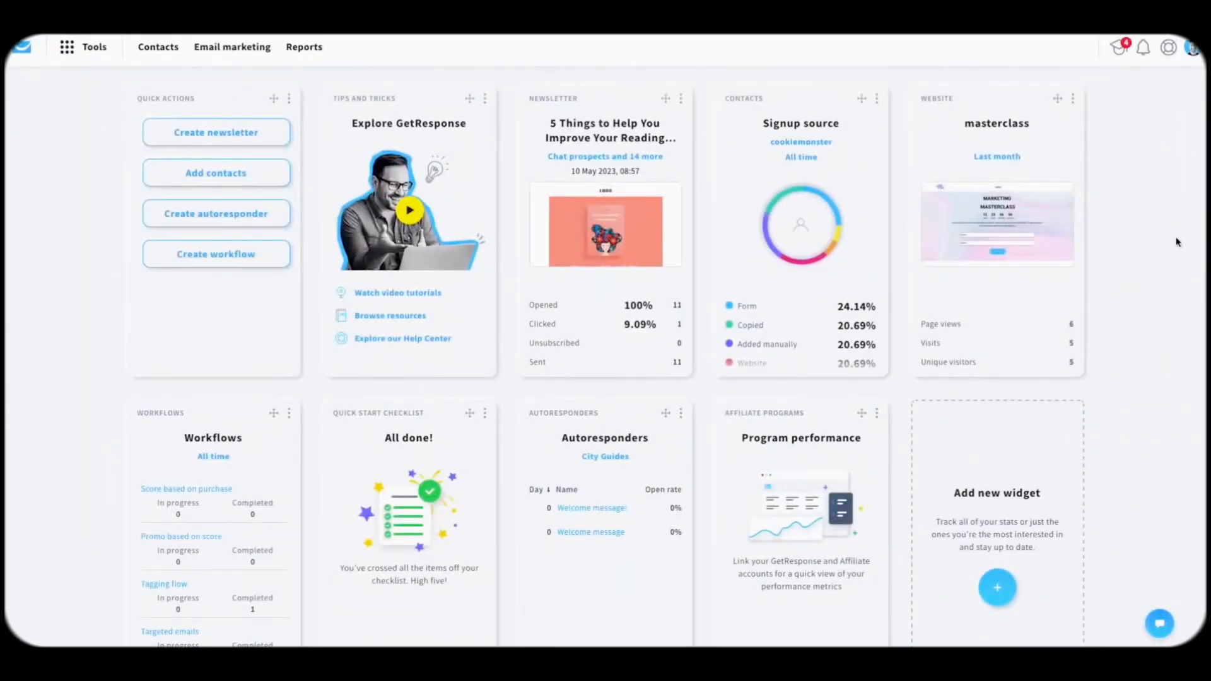
left_click(1192, 51)
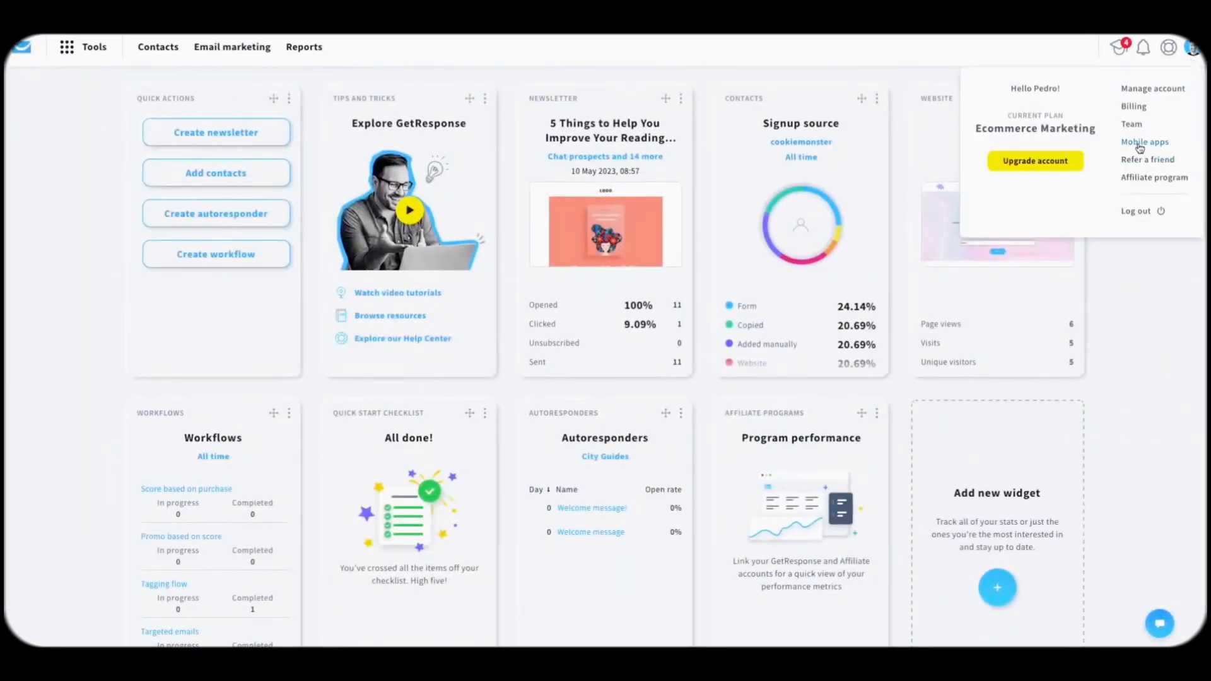
Step: Open the Mobile apps page and browse its list management, email marketing and signup tracking features
left_click(1140, 148)
scroll(733, 241, "down", 3)
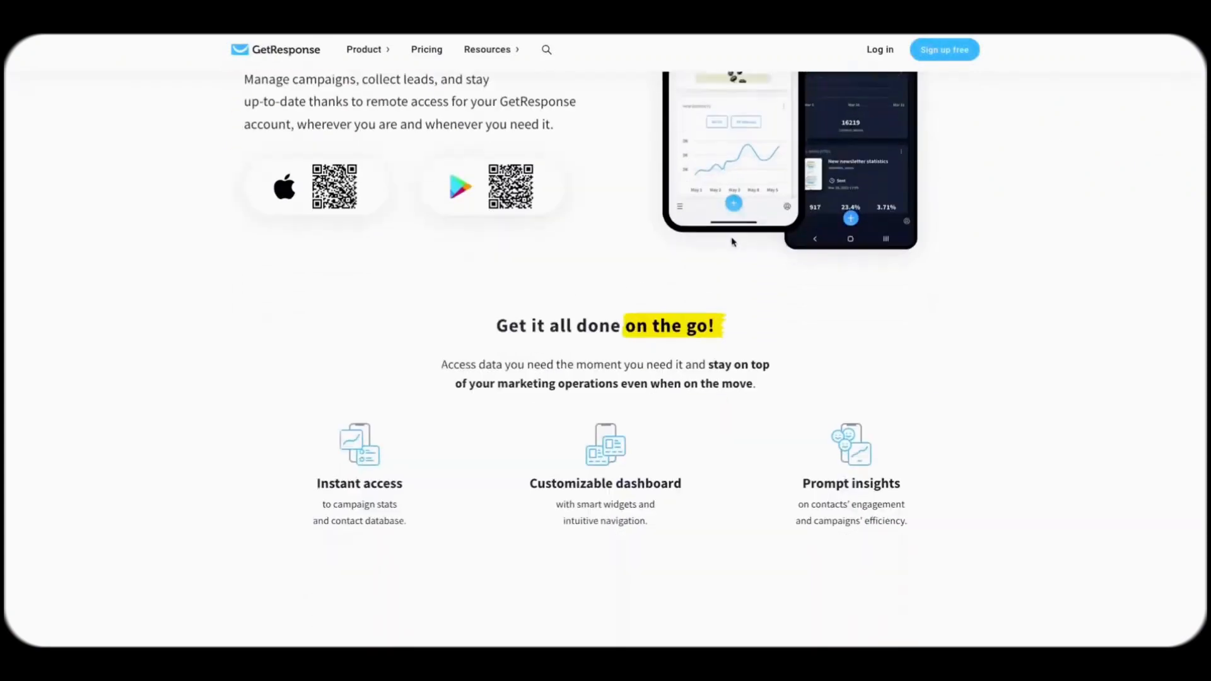
scroll(733, 242, "down", 4)
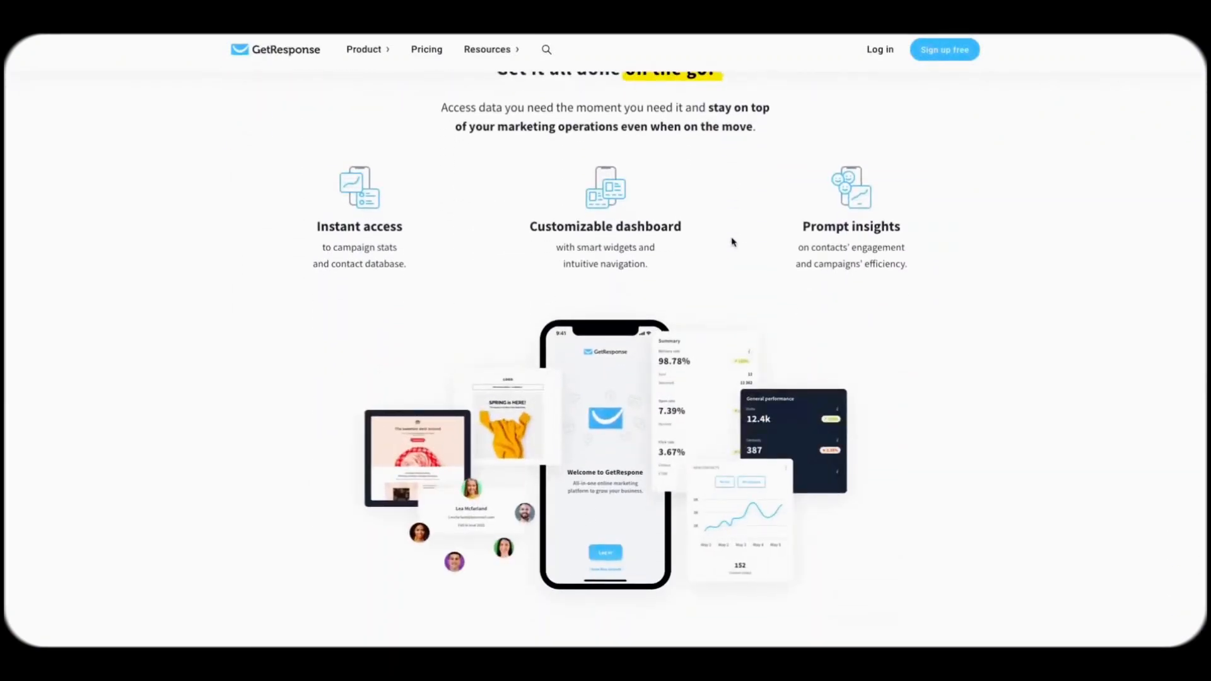
scroll(733, 241, "down", 20)
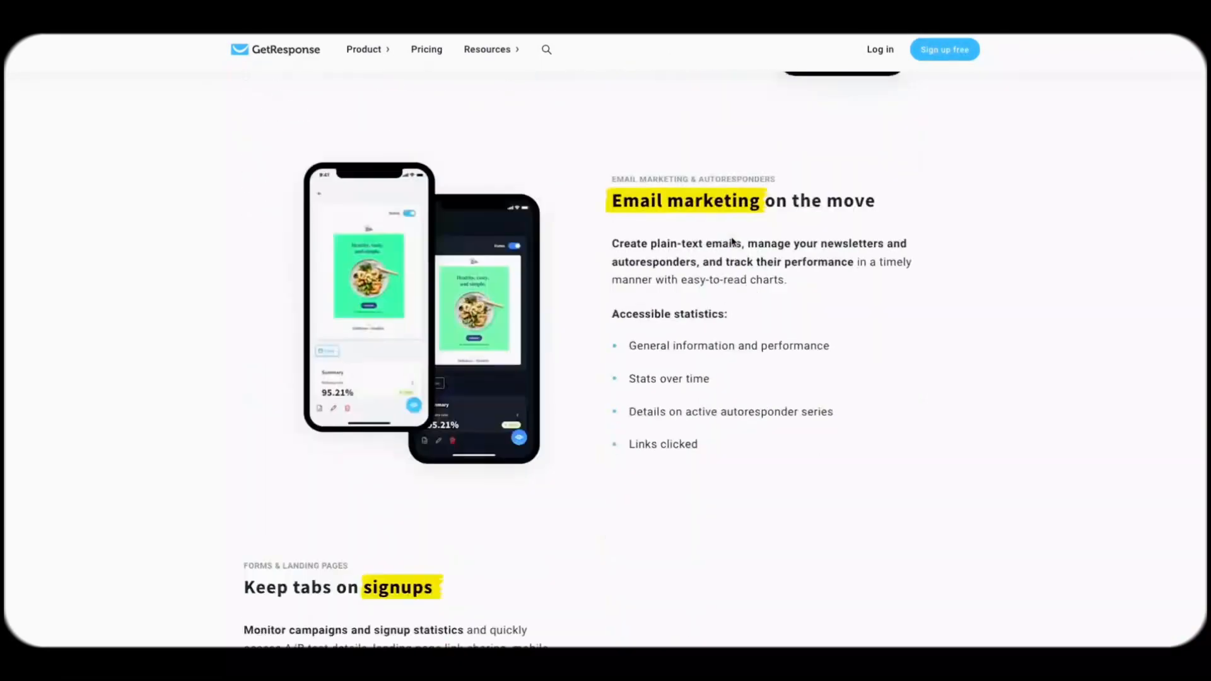
scroll(733, 241, "down", 3)
scroll(732, 243, "up", 12)
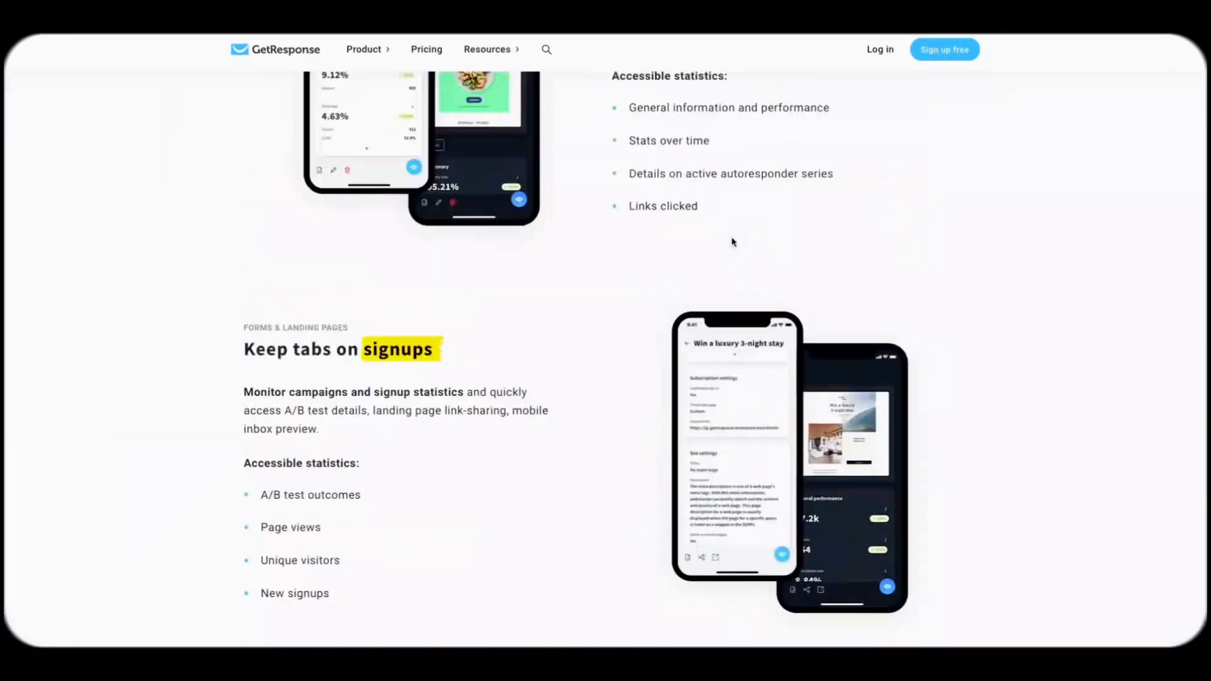
scroll(732, 242, "down", 7)
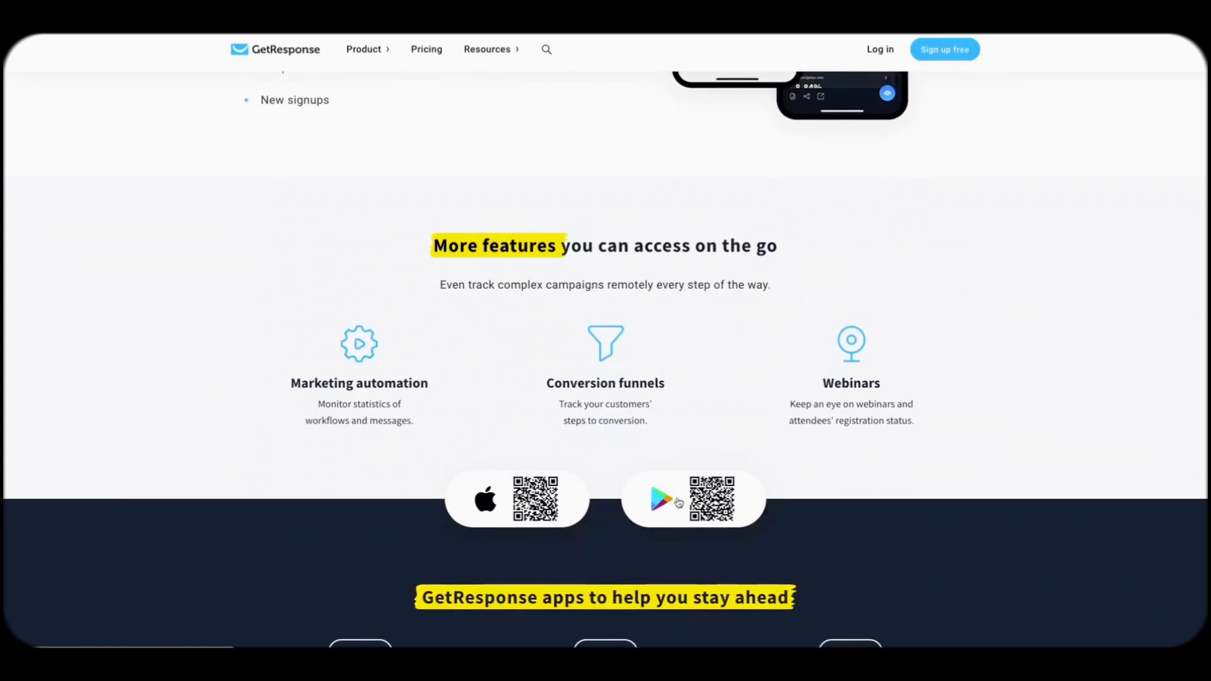
scroll(613, 392, "up", 15)
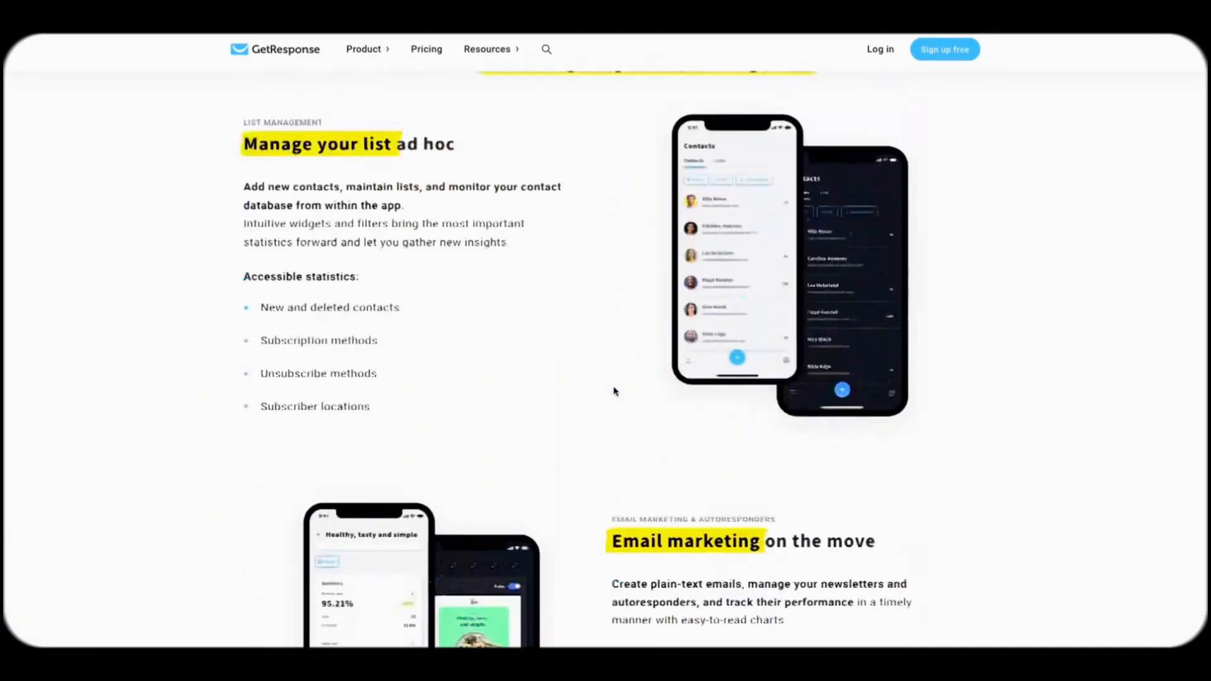